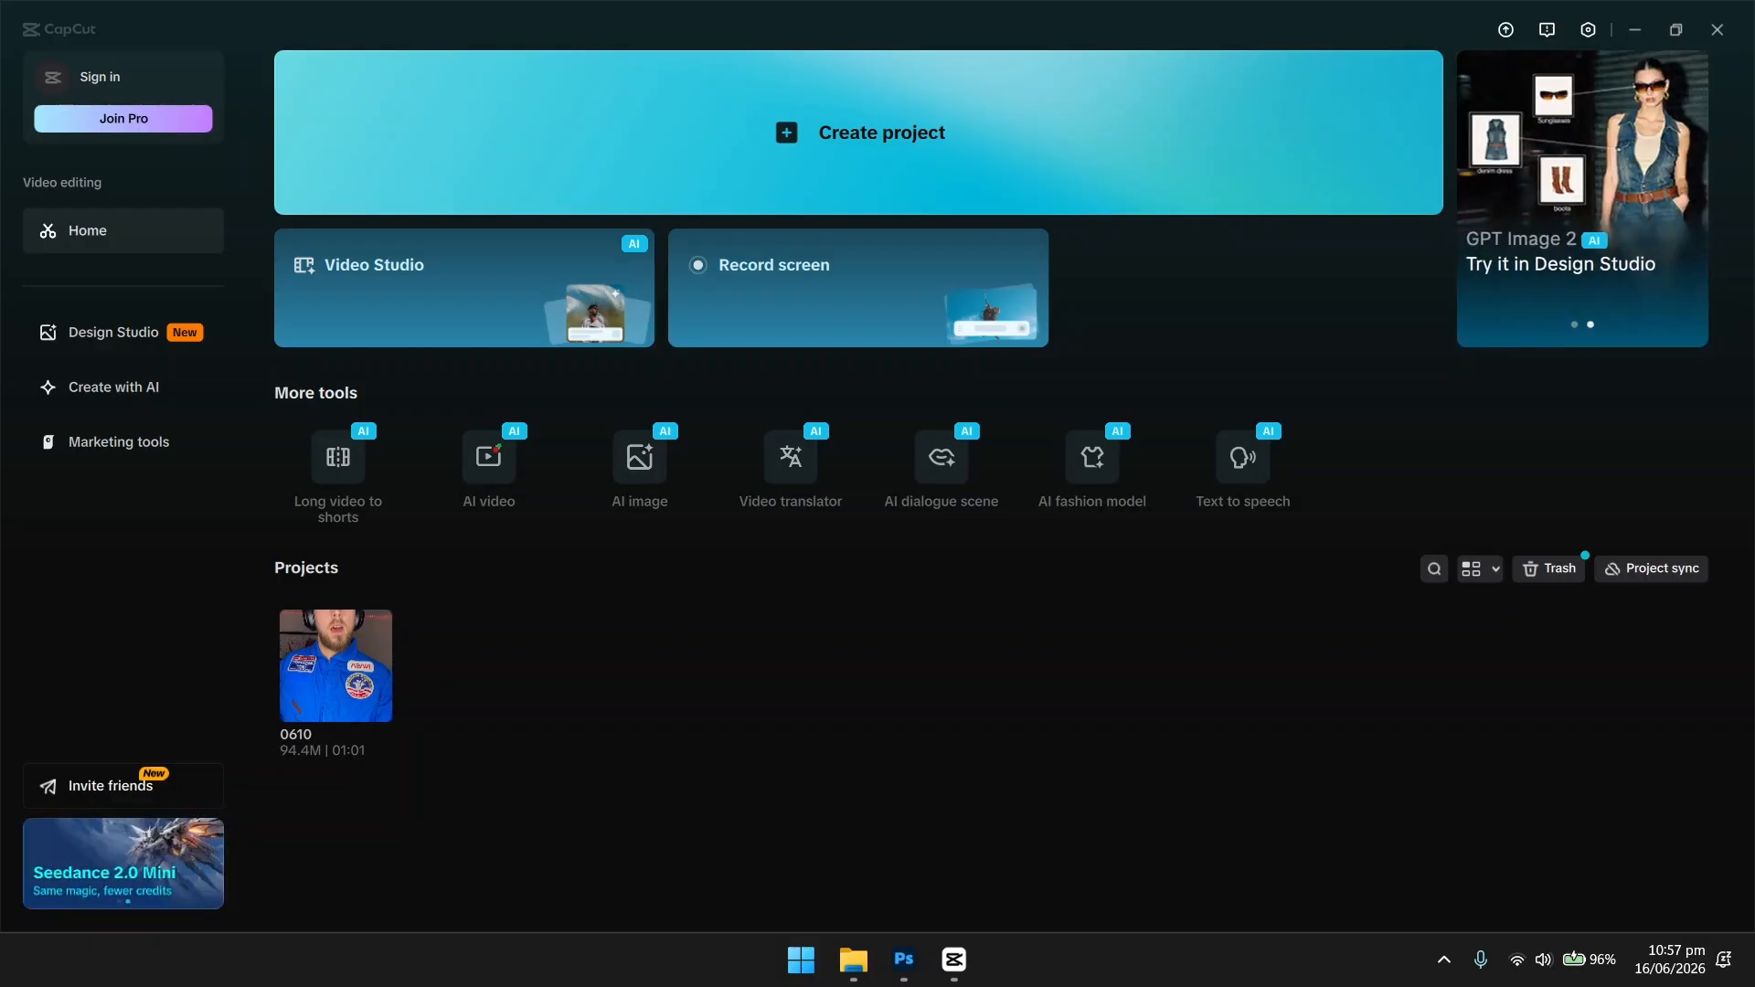
Open project 0610 and add a default text clip at the start of the timeline.
click(349, 683)
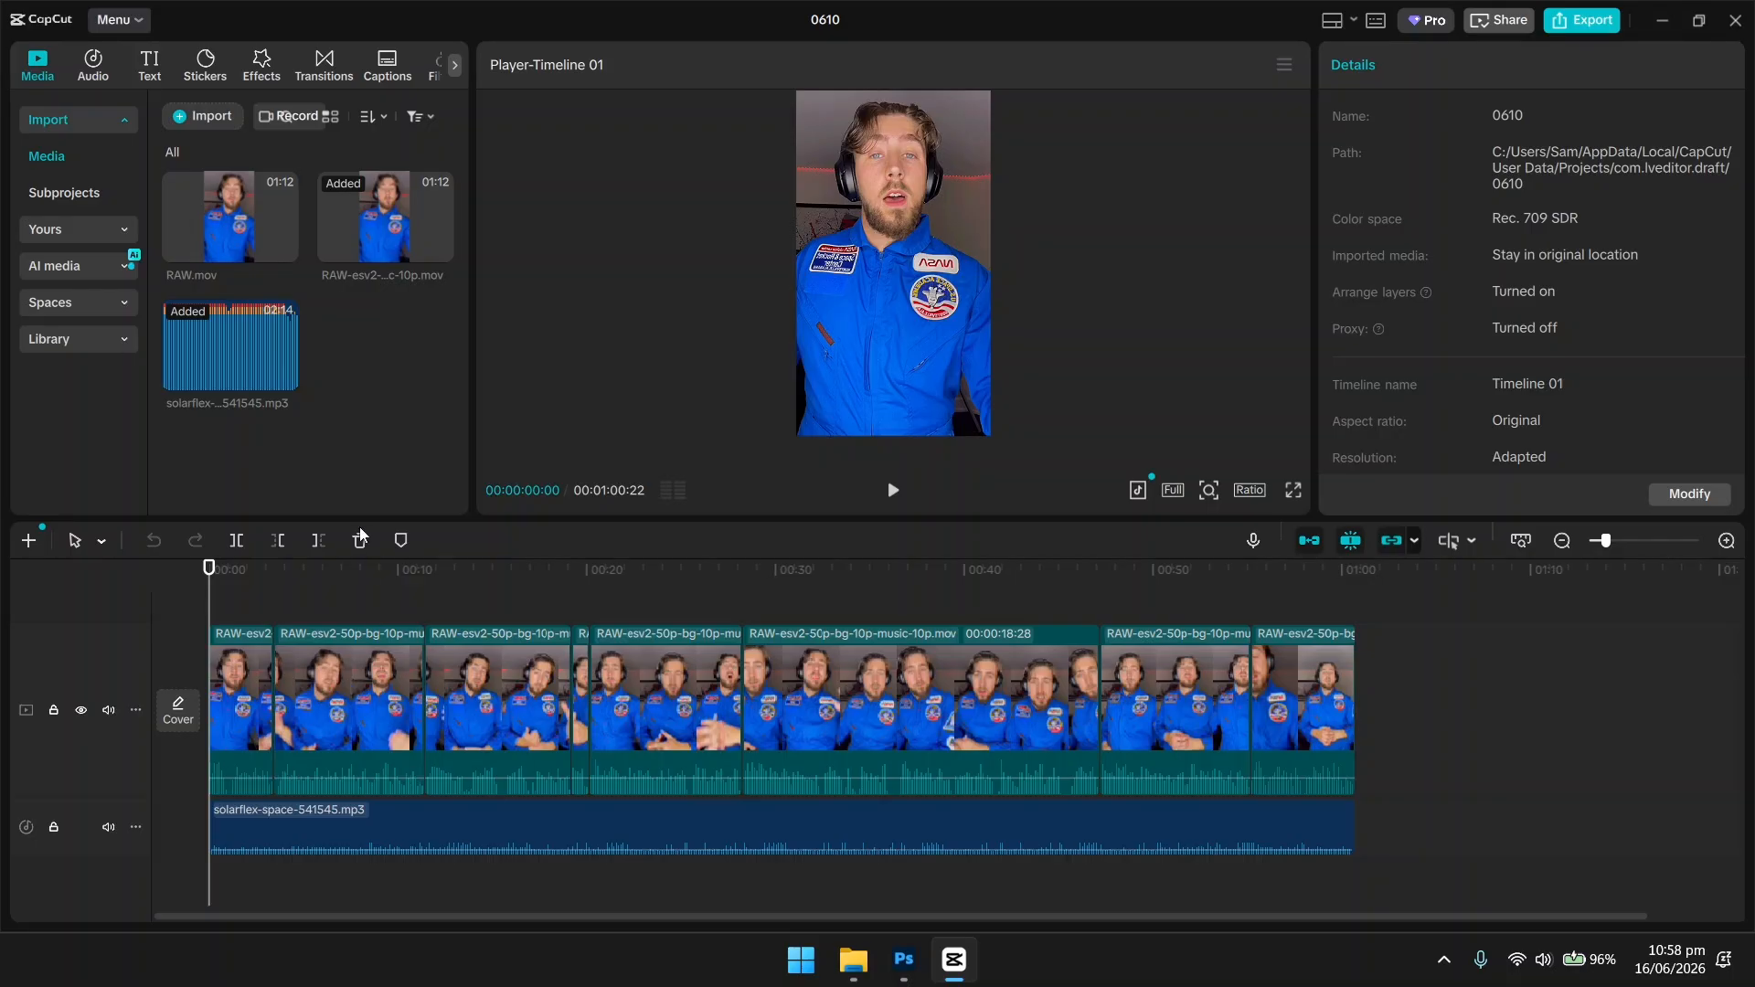
click(150, 74)
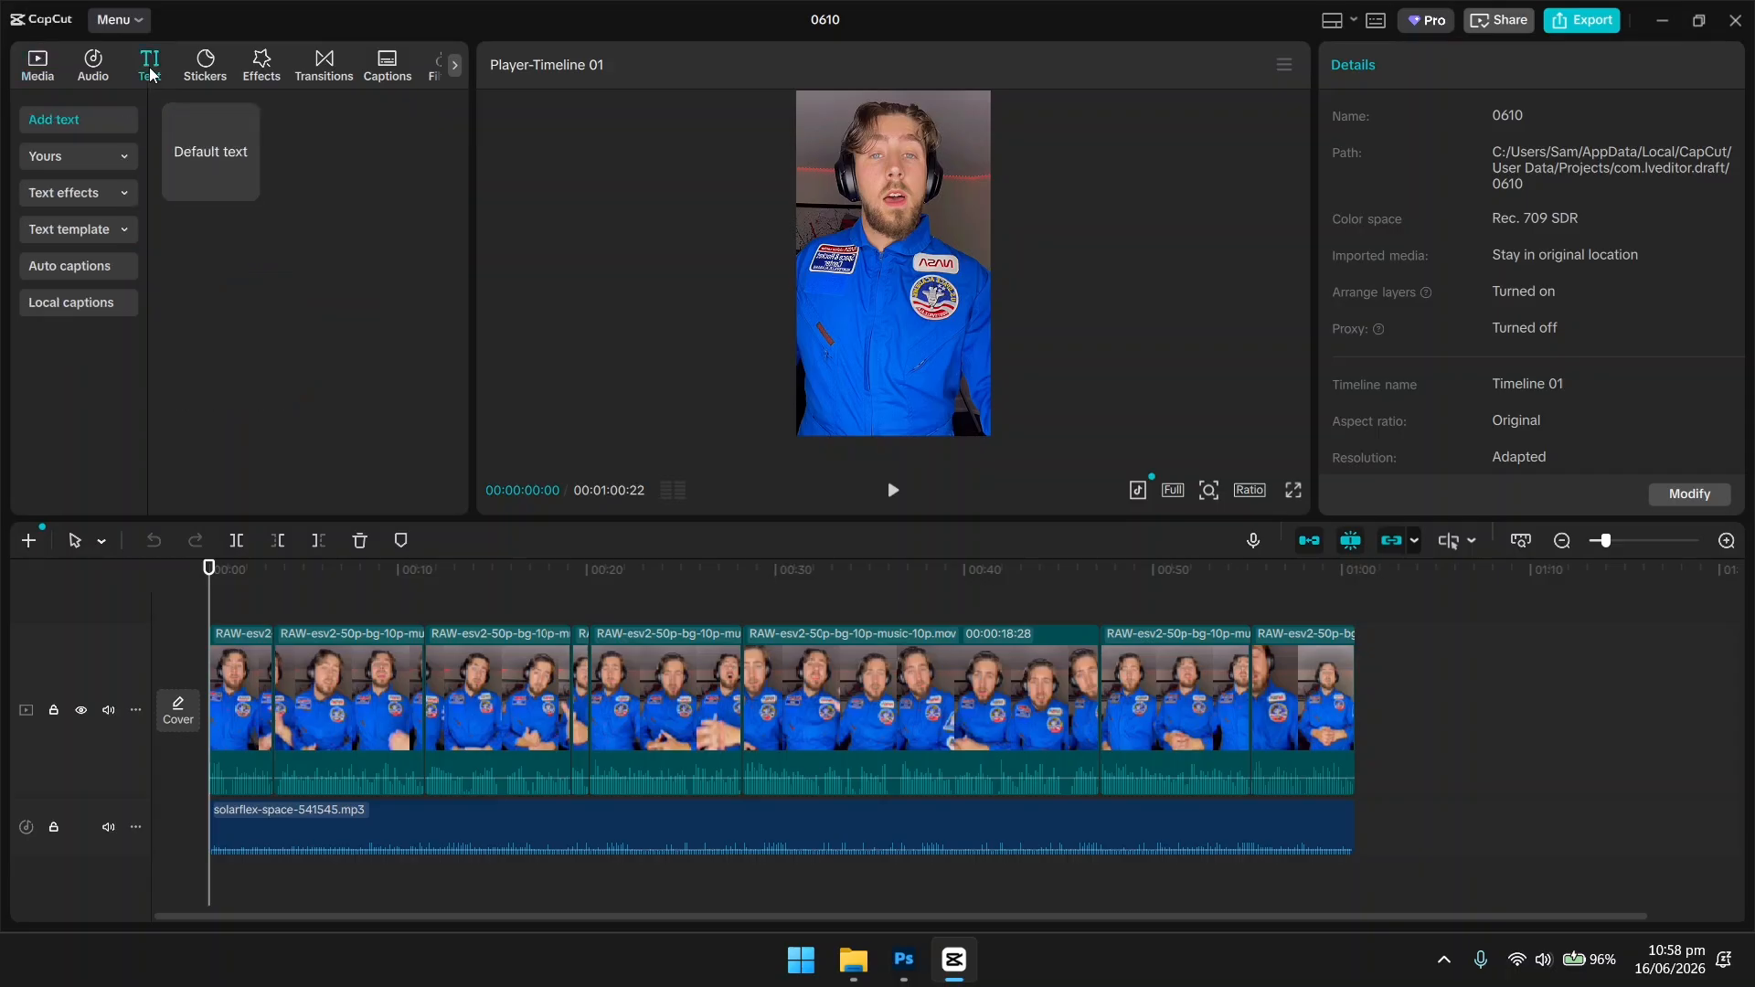
mouse_move(185, 139)
click(228, 178)
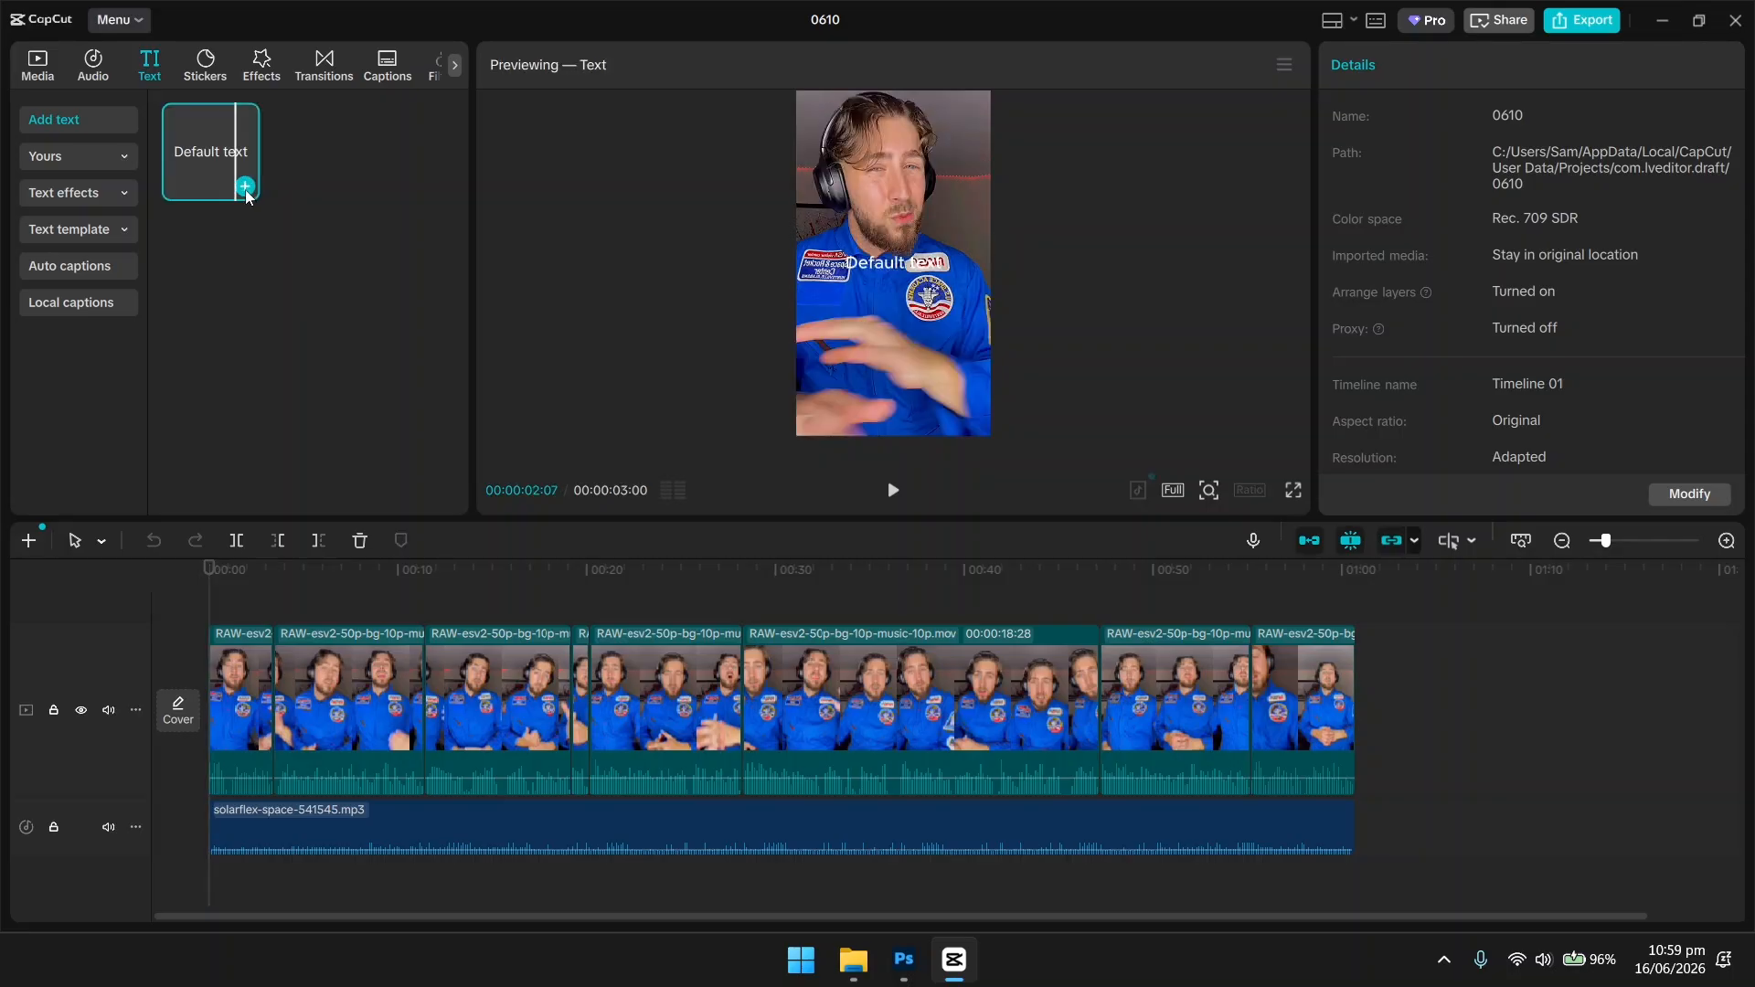
click(245, 186)
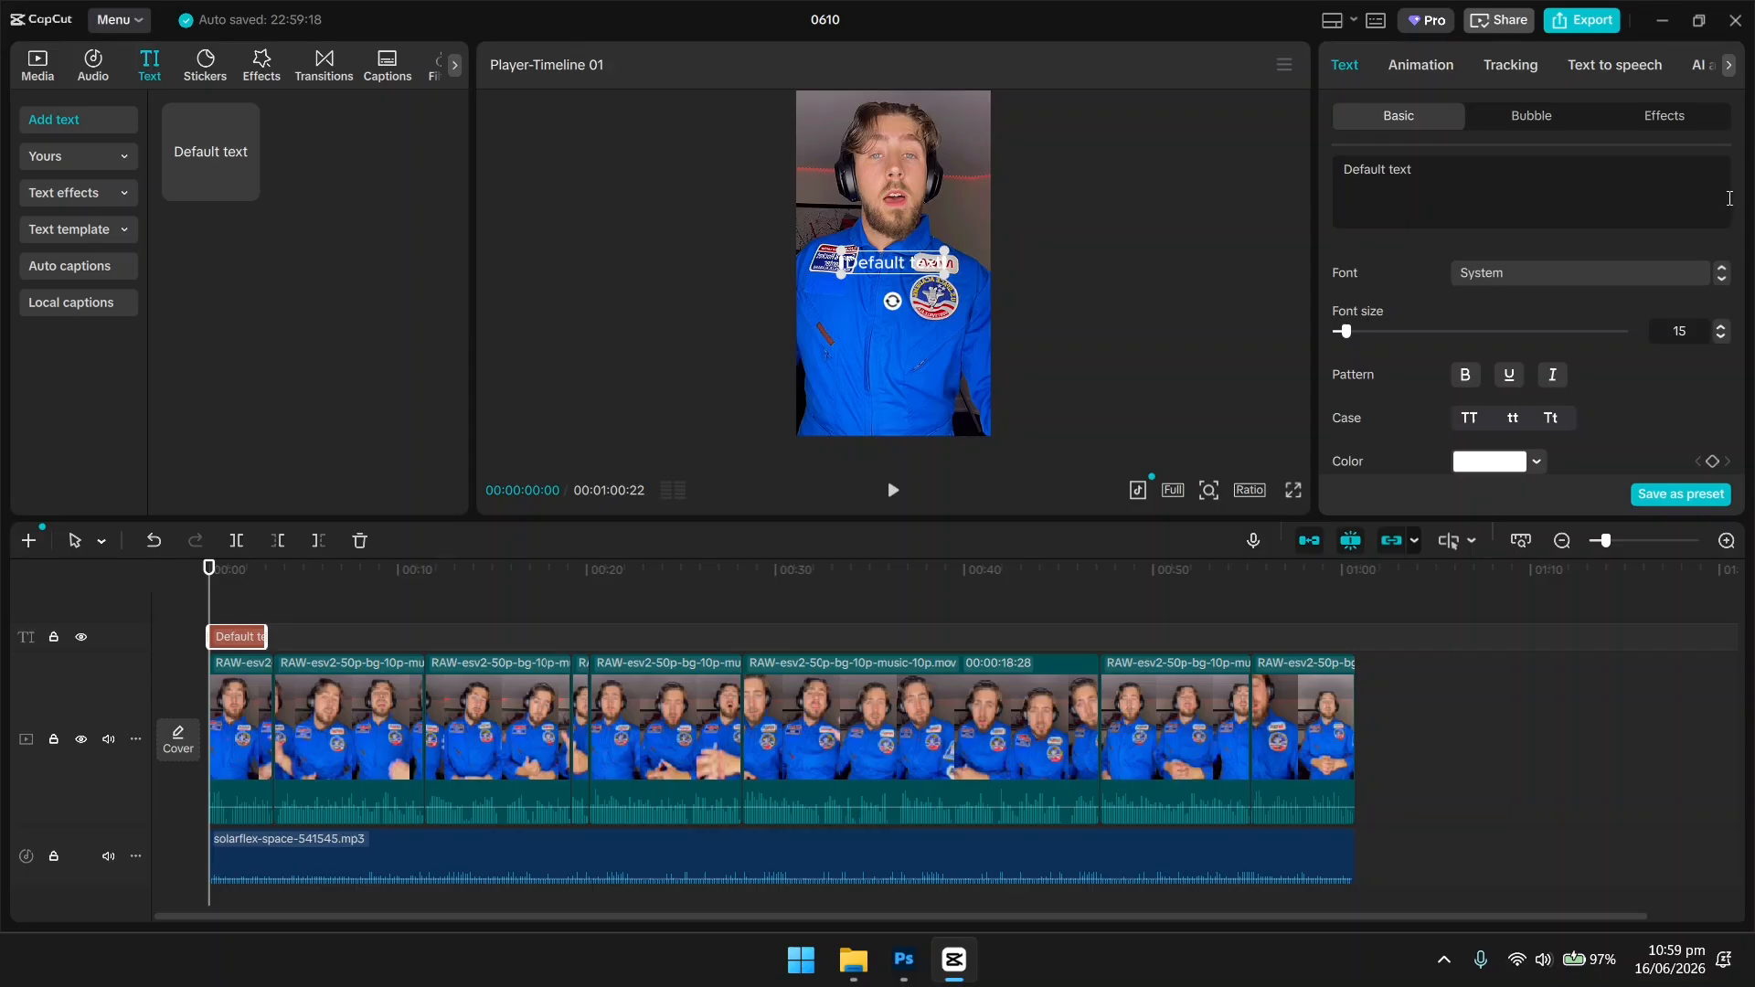
Replace the default wording of the text clip with "My first project".
drag(1396, 178, 1313, 169)
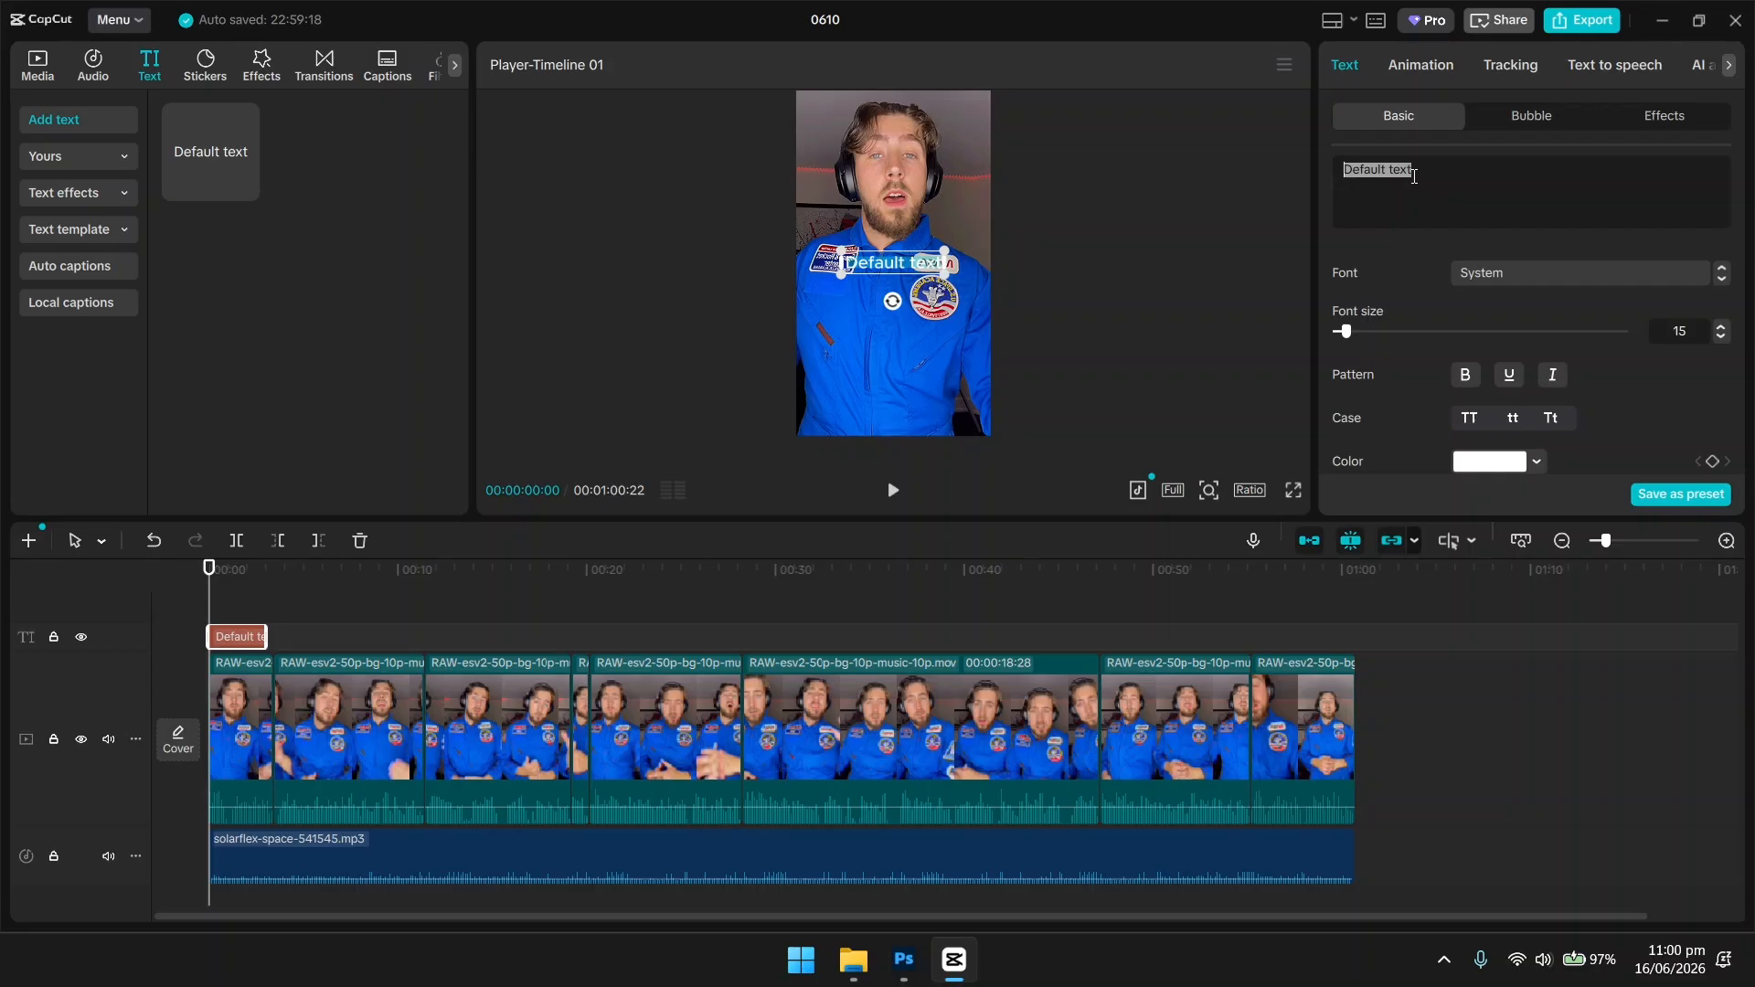
text(My firs)
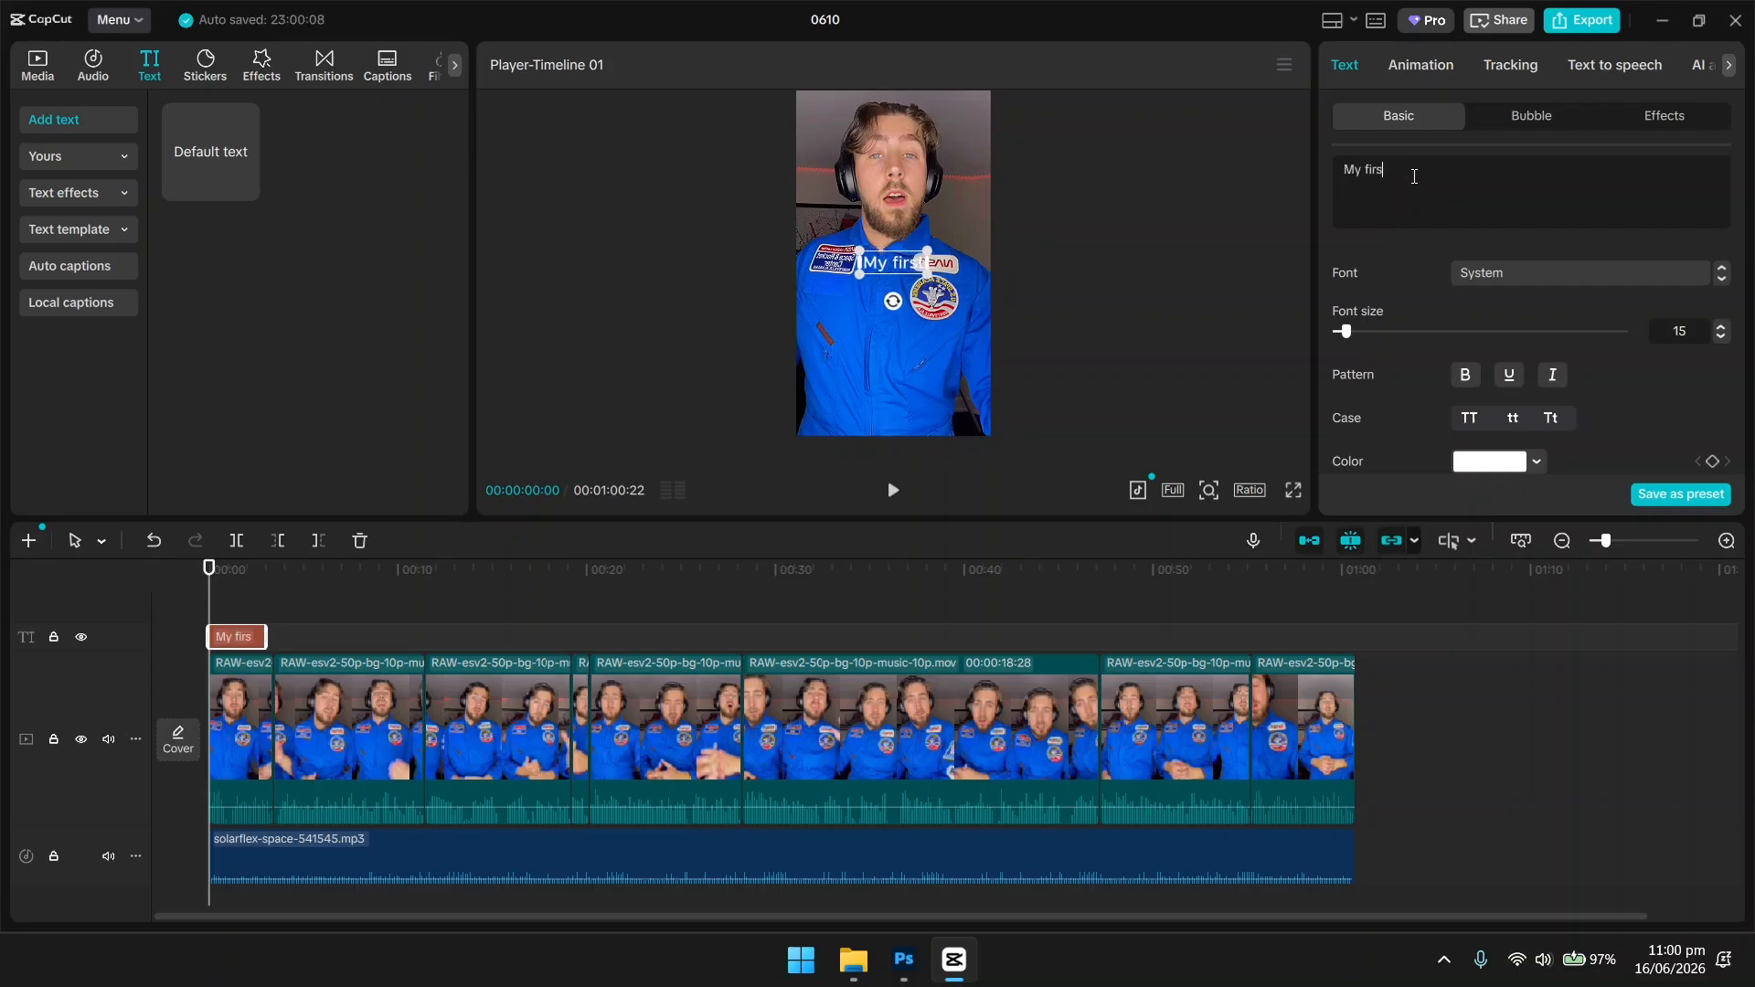
text(t project)
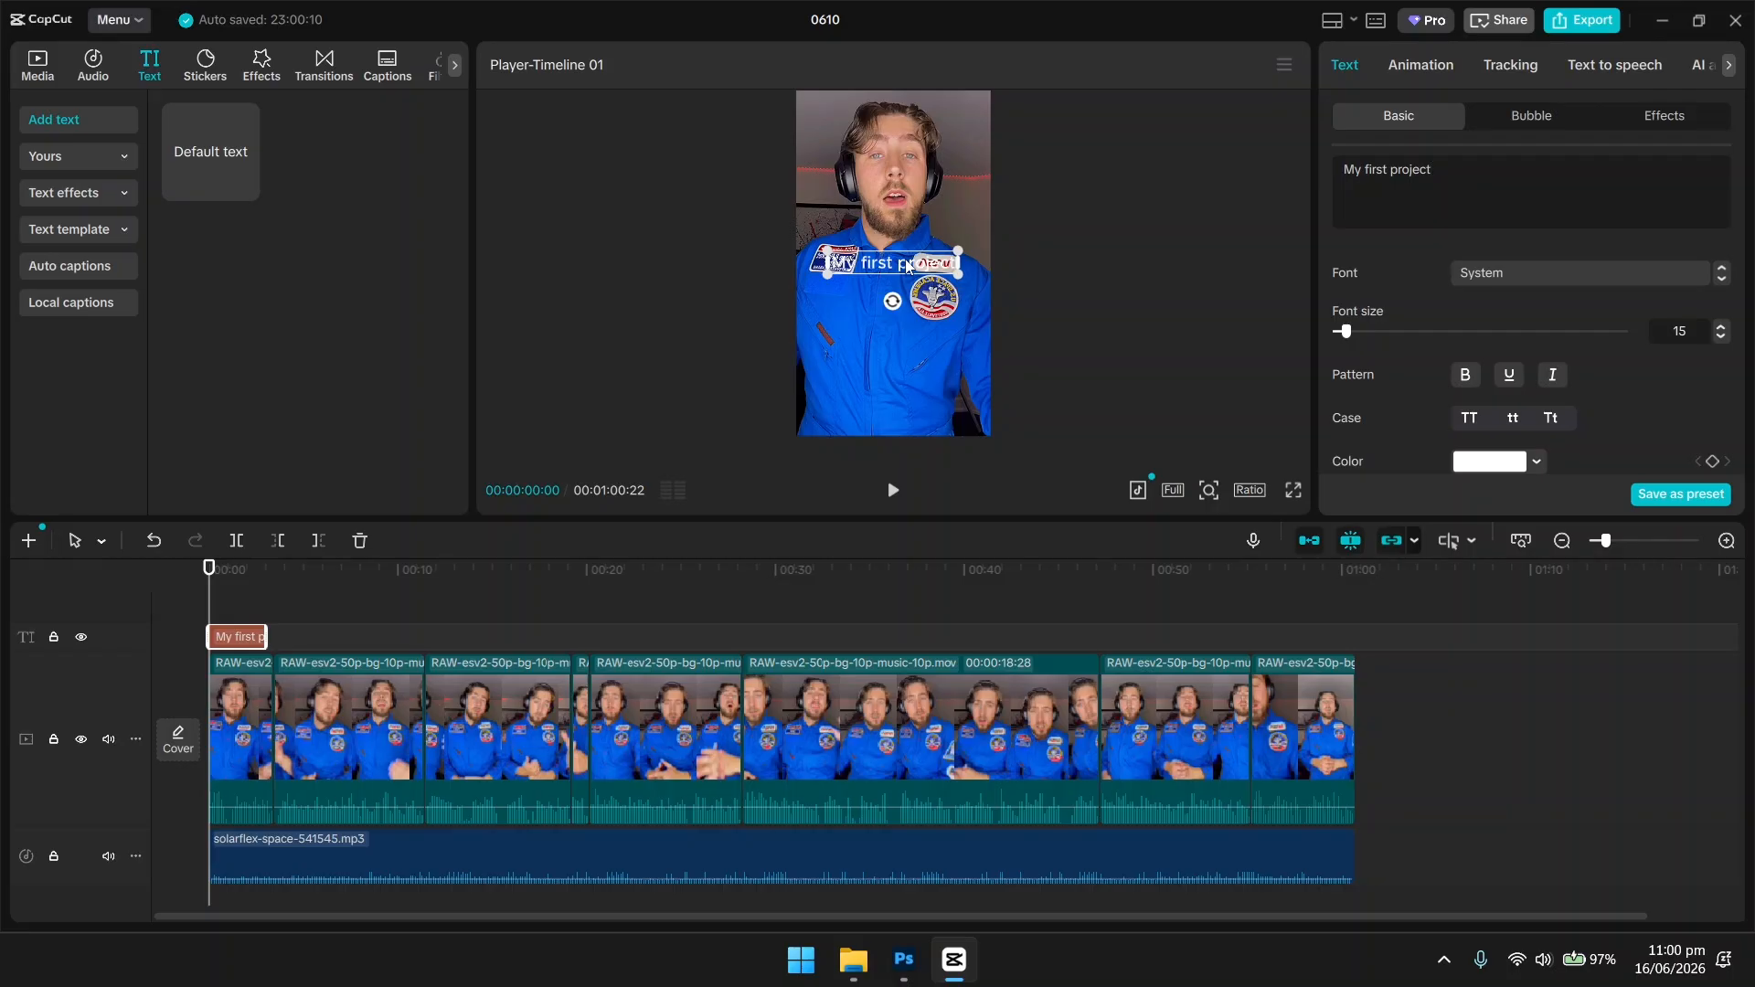
Reduce the title's font size to 8 and place it centred near the lower edge of the video frame.
drag(907, 265, 909, 409)
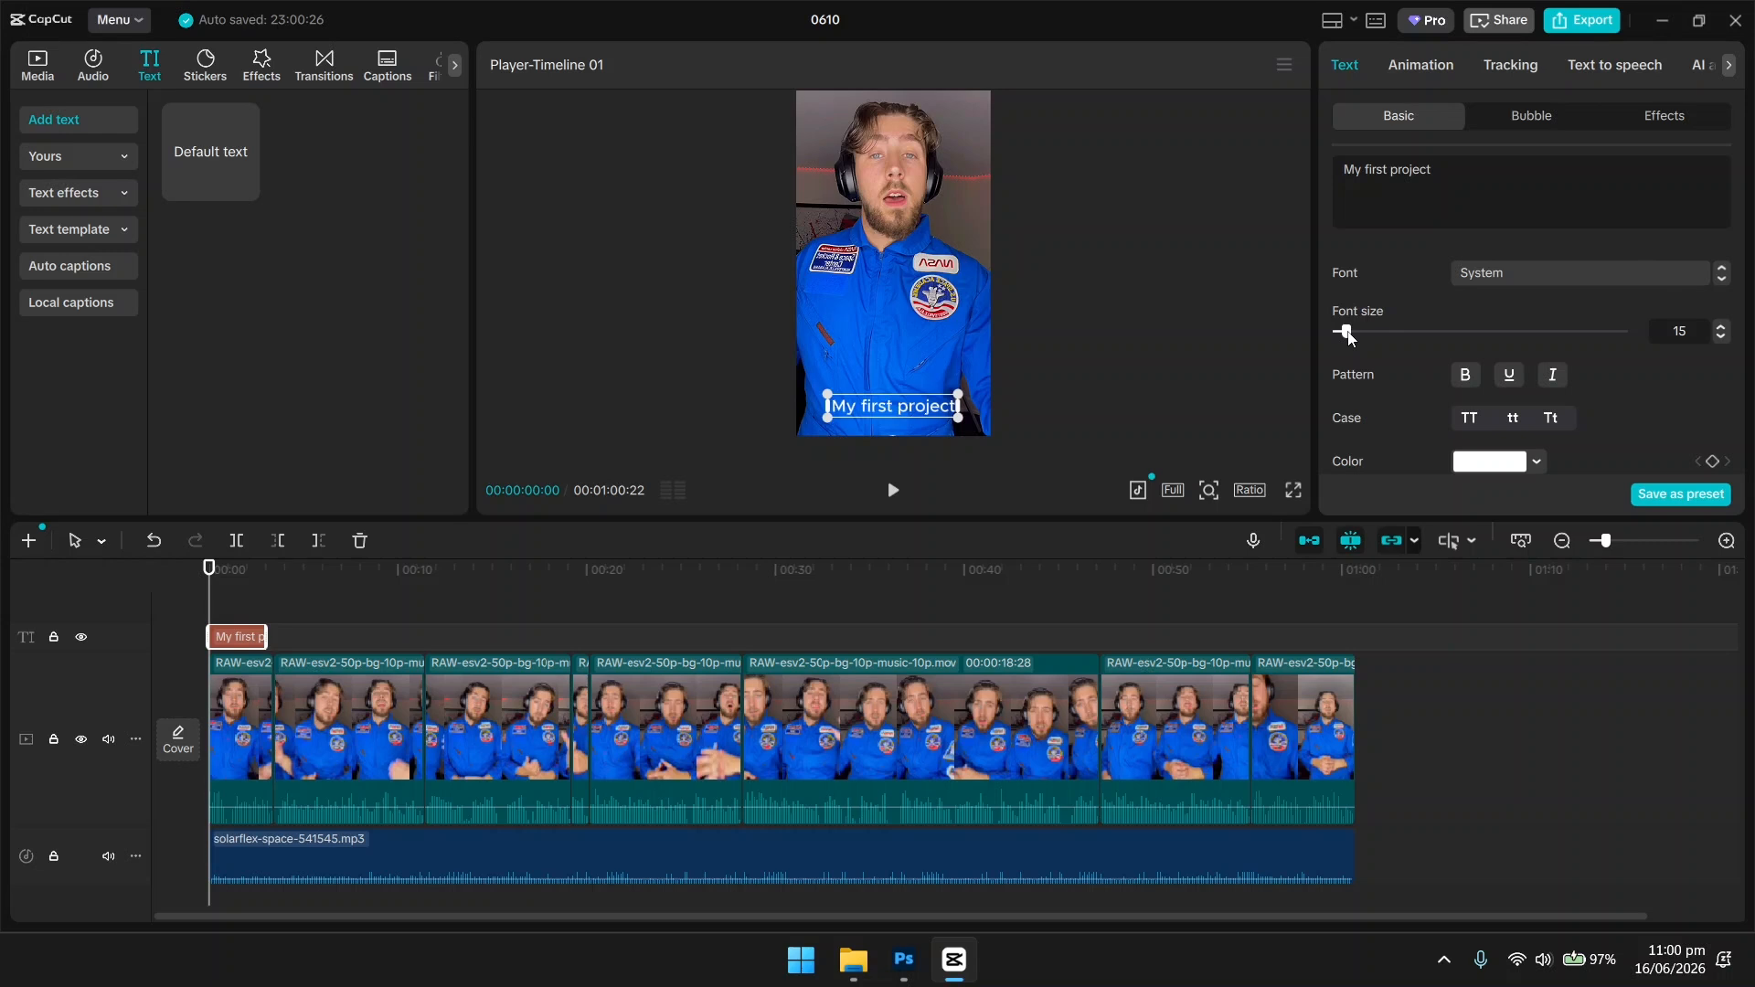
mouse_move(1348, 335)
mouse_down()
mouse_move(1385, 330)
mouse_move(1343, 344)
mouse_up()
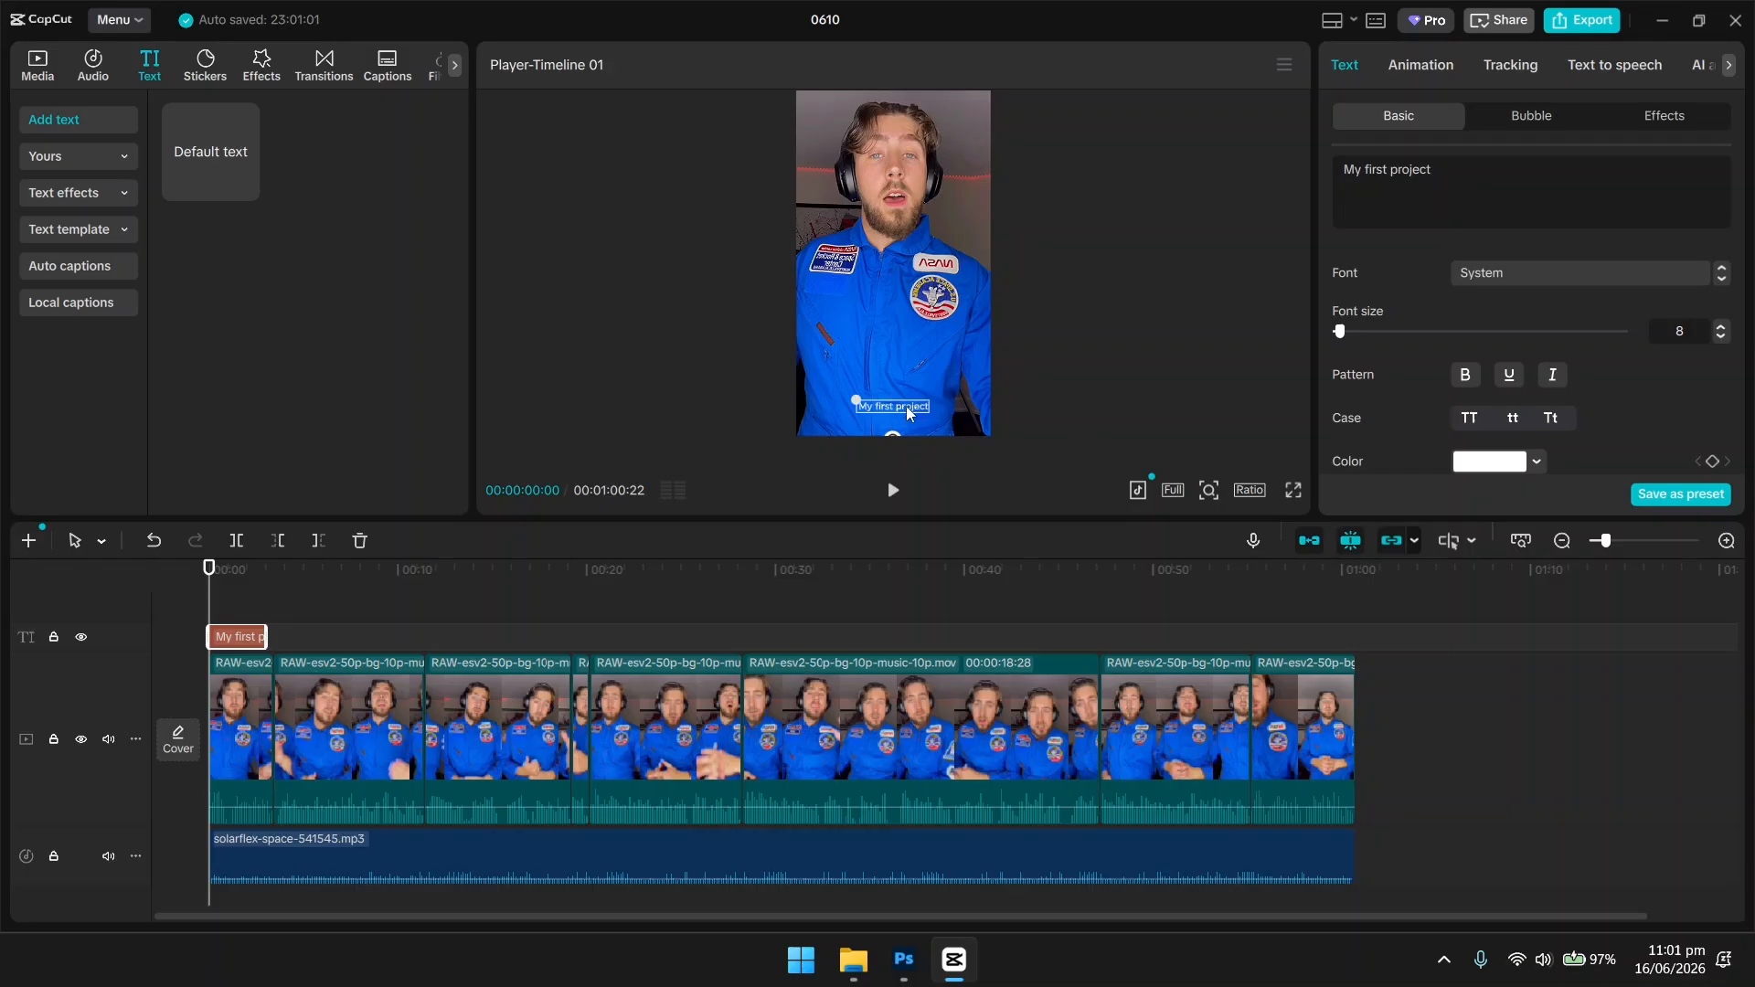
drag(909, 413, 909, 420)
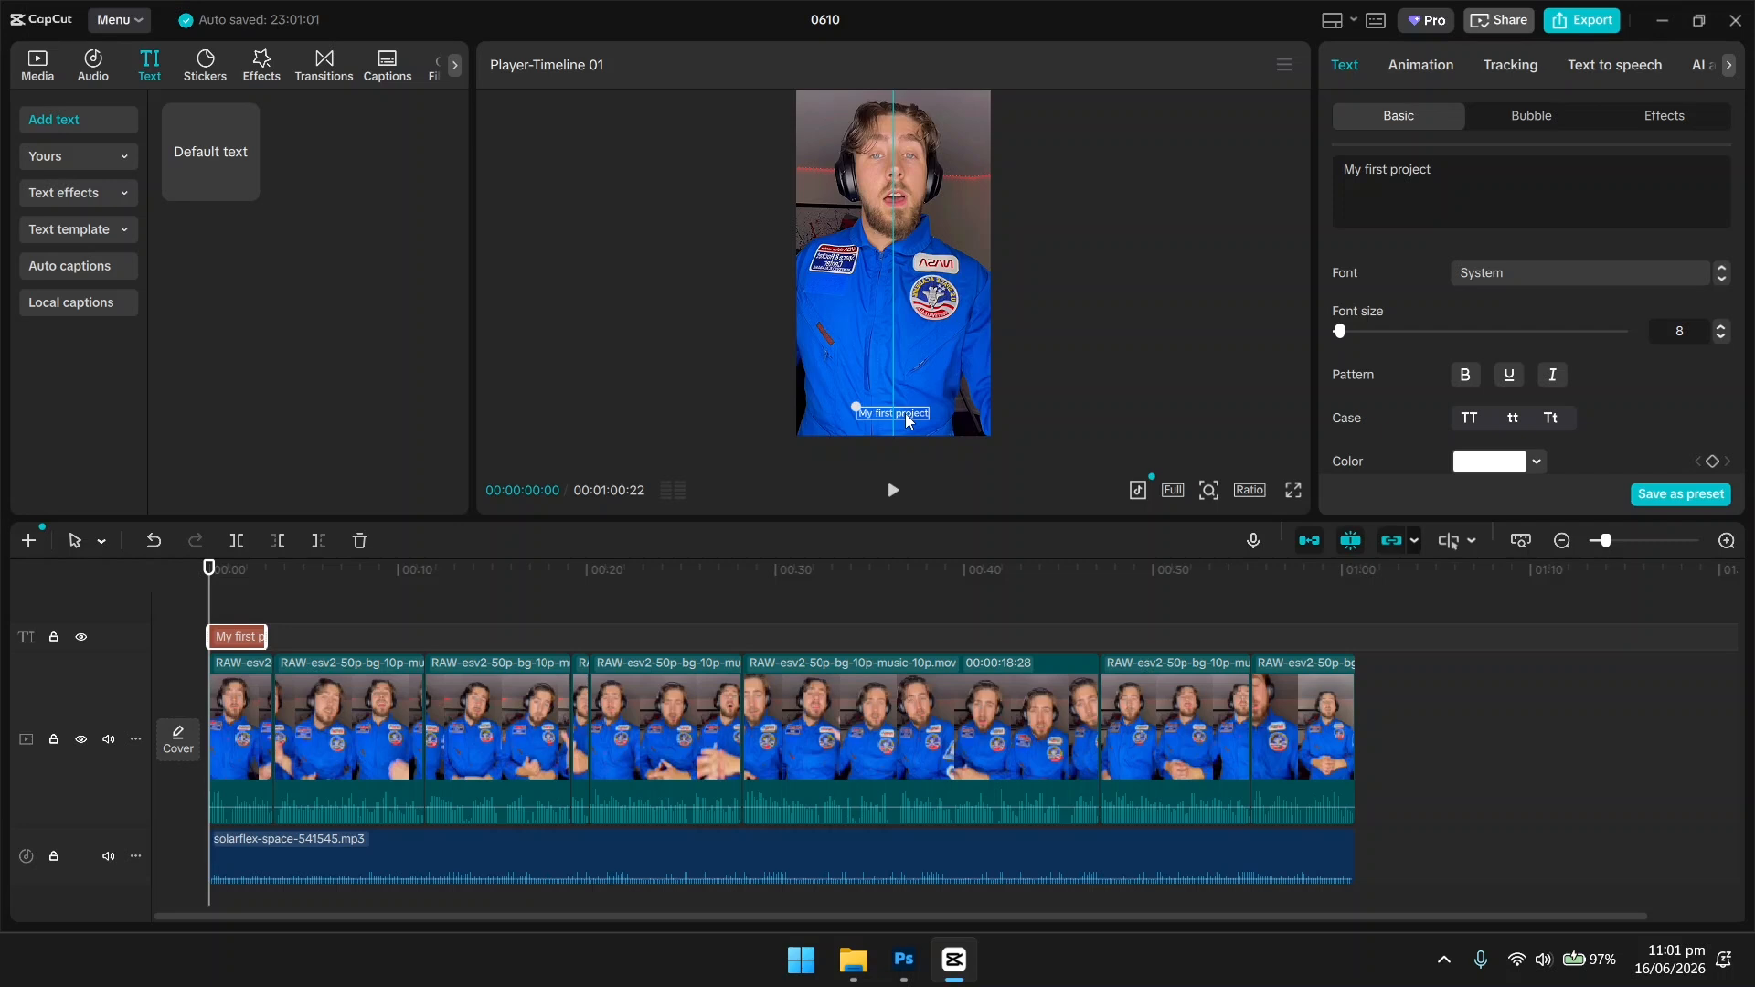
drag(907, 415, 907, 413)
drag(911, 419, 911, 426)
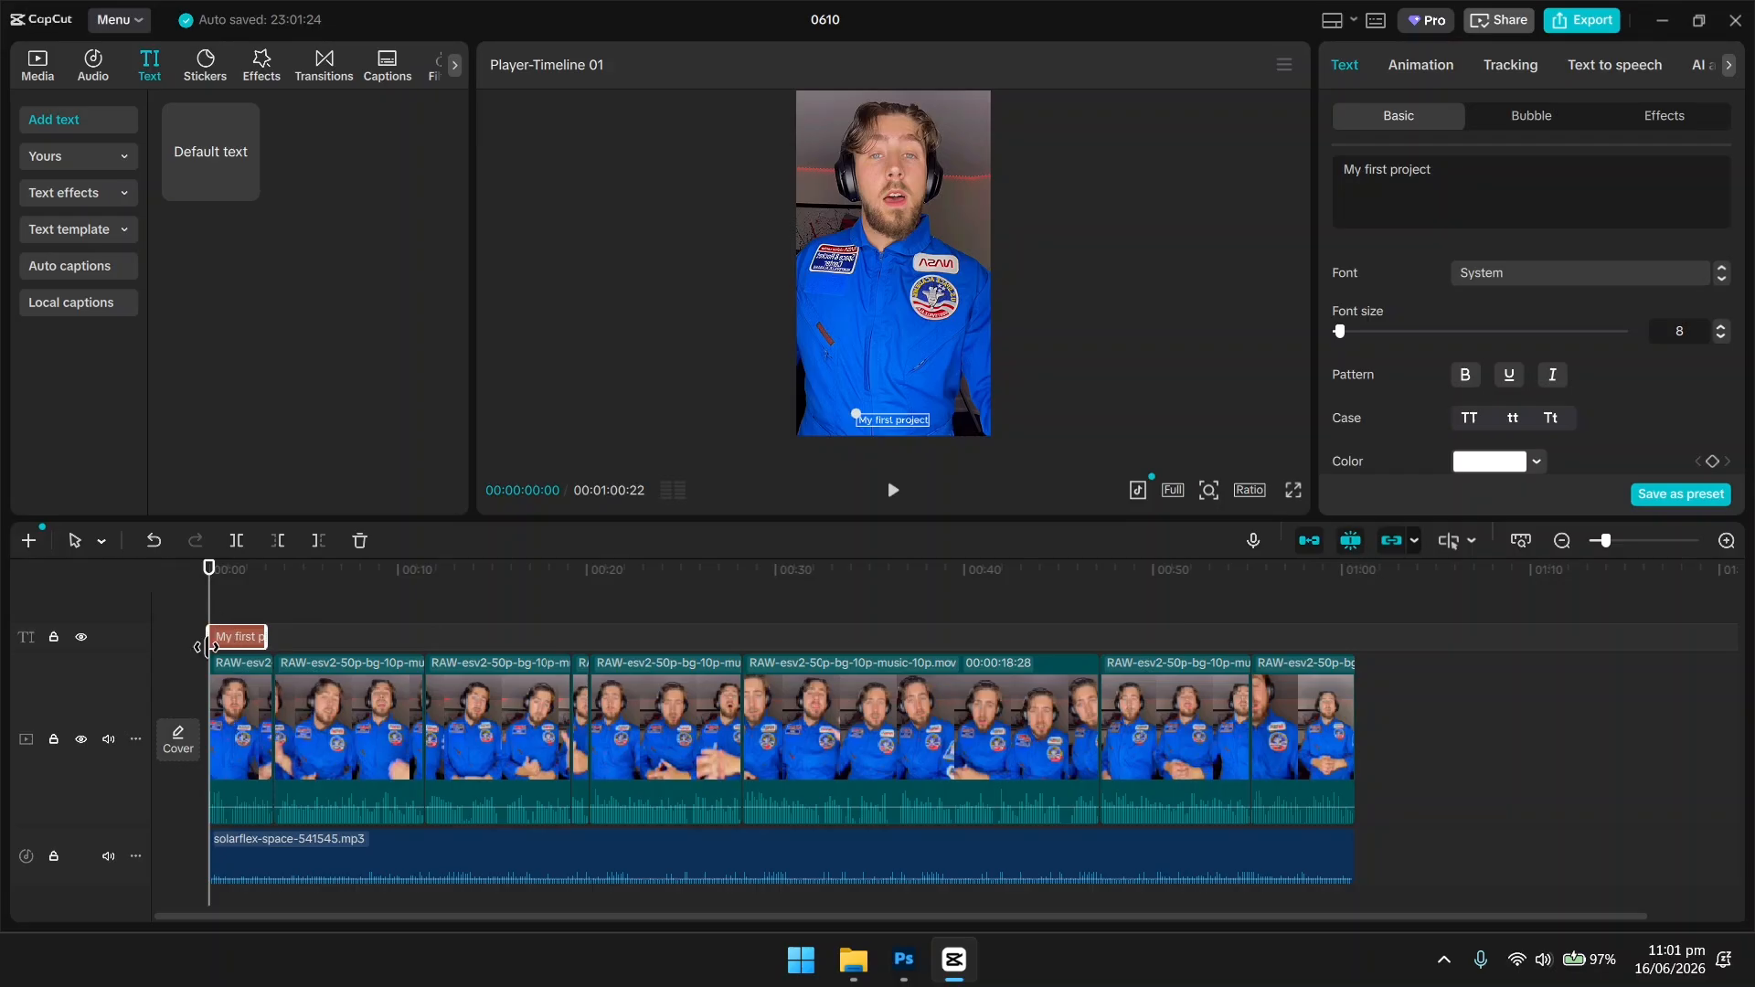
Extend the title clip to the end of the video and return the playhead to the start.
click(893, 491)
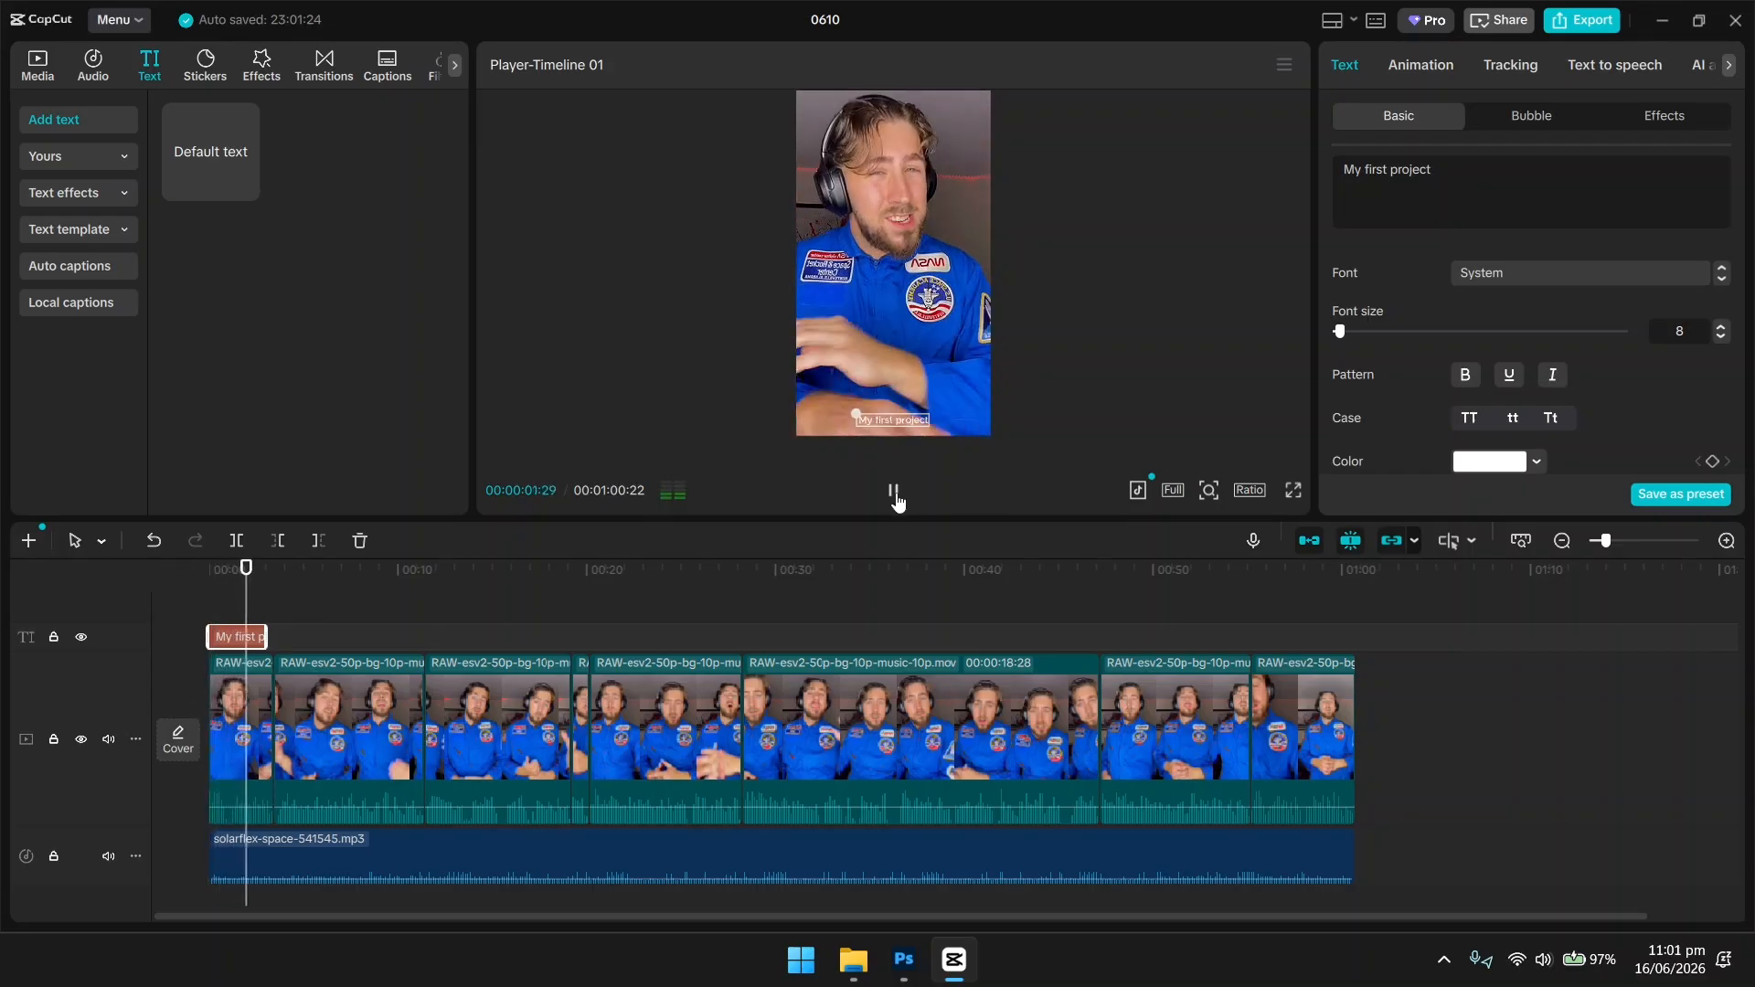
click(895, 495)
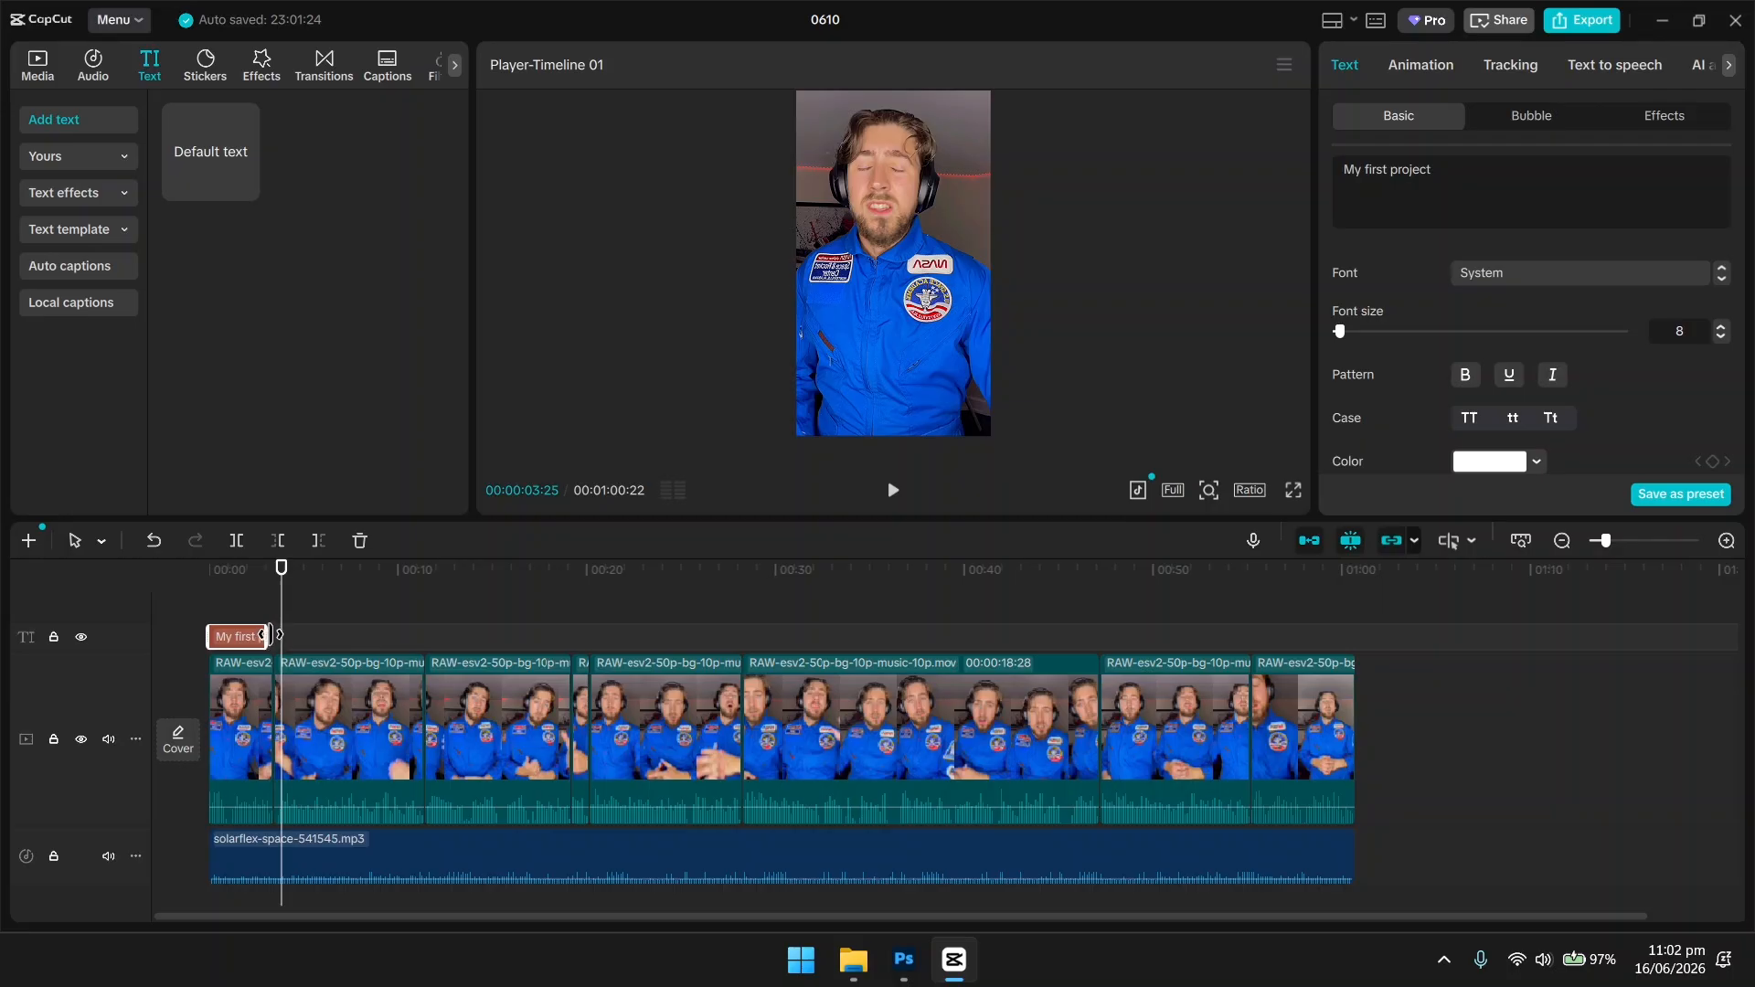
drag(272, 634, 1354, 637)
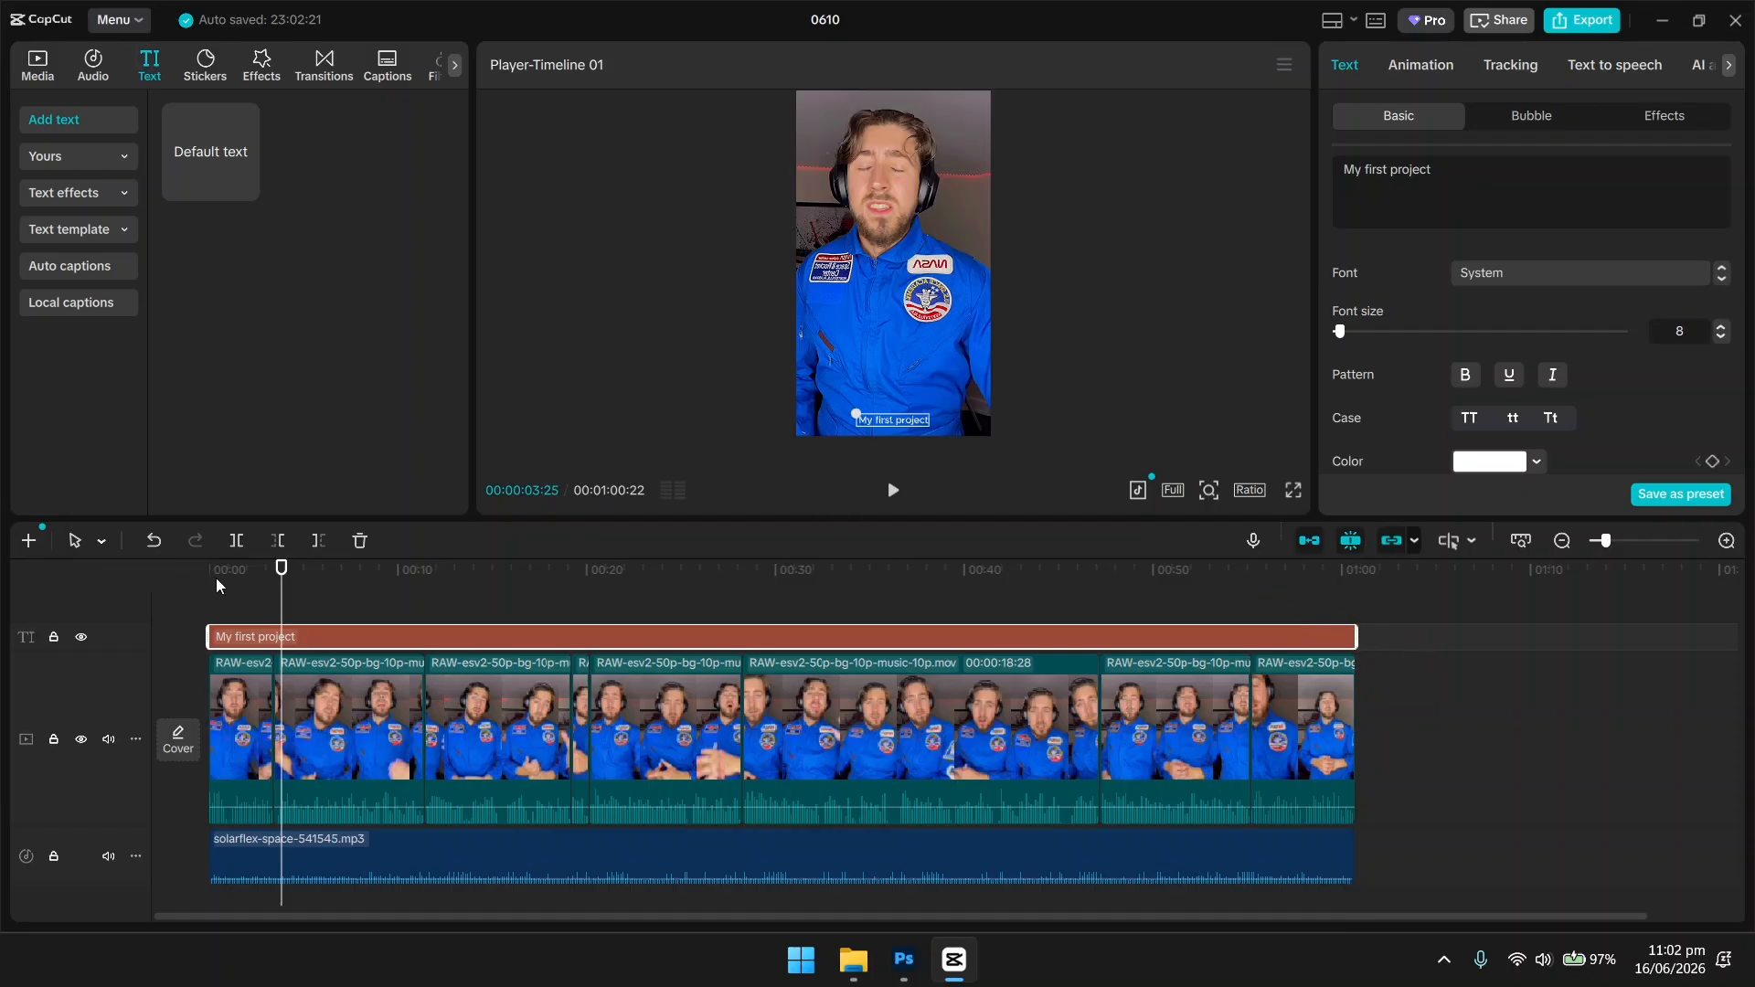
click(291, 574)
drag(307, 578, 119, 638)
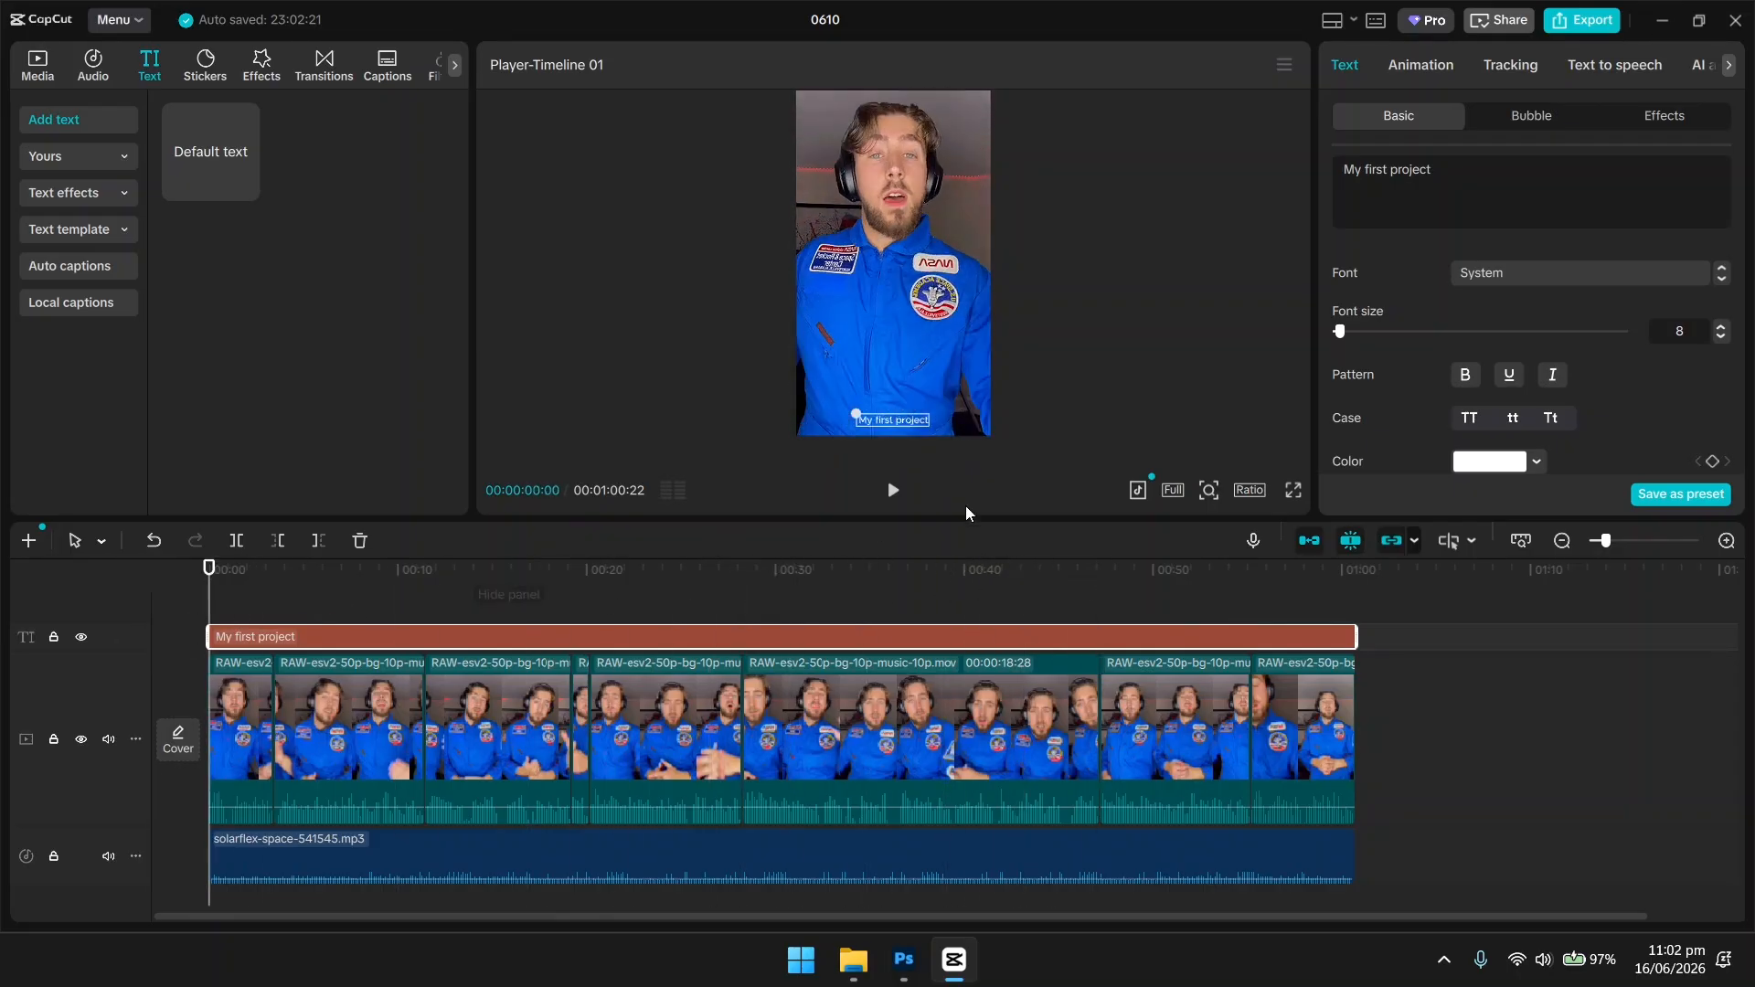
click(1086, 377)
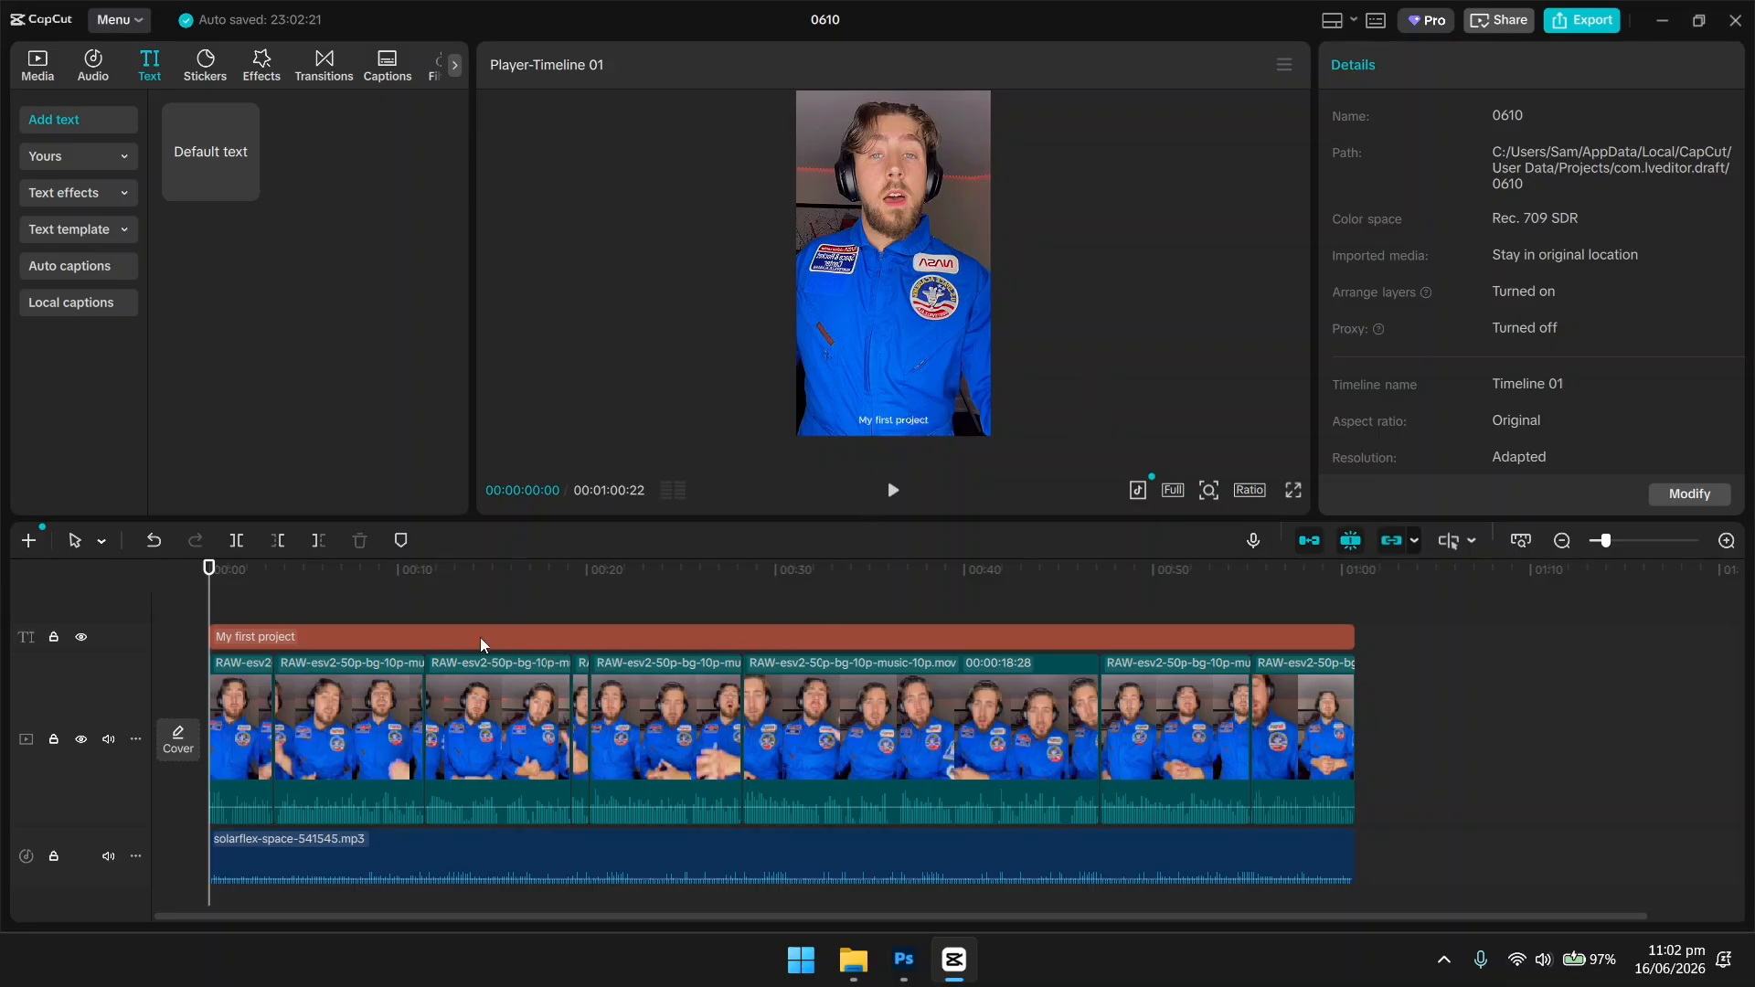
Set the font of the "My first project" title to Agency FB.
click(441, 638)
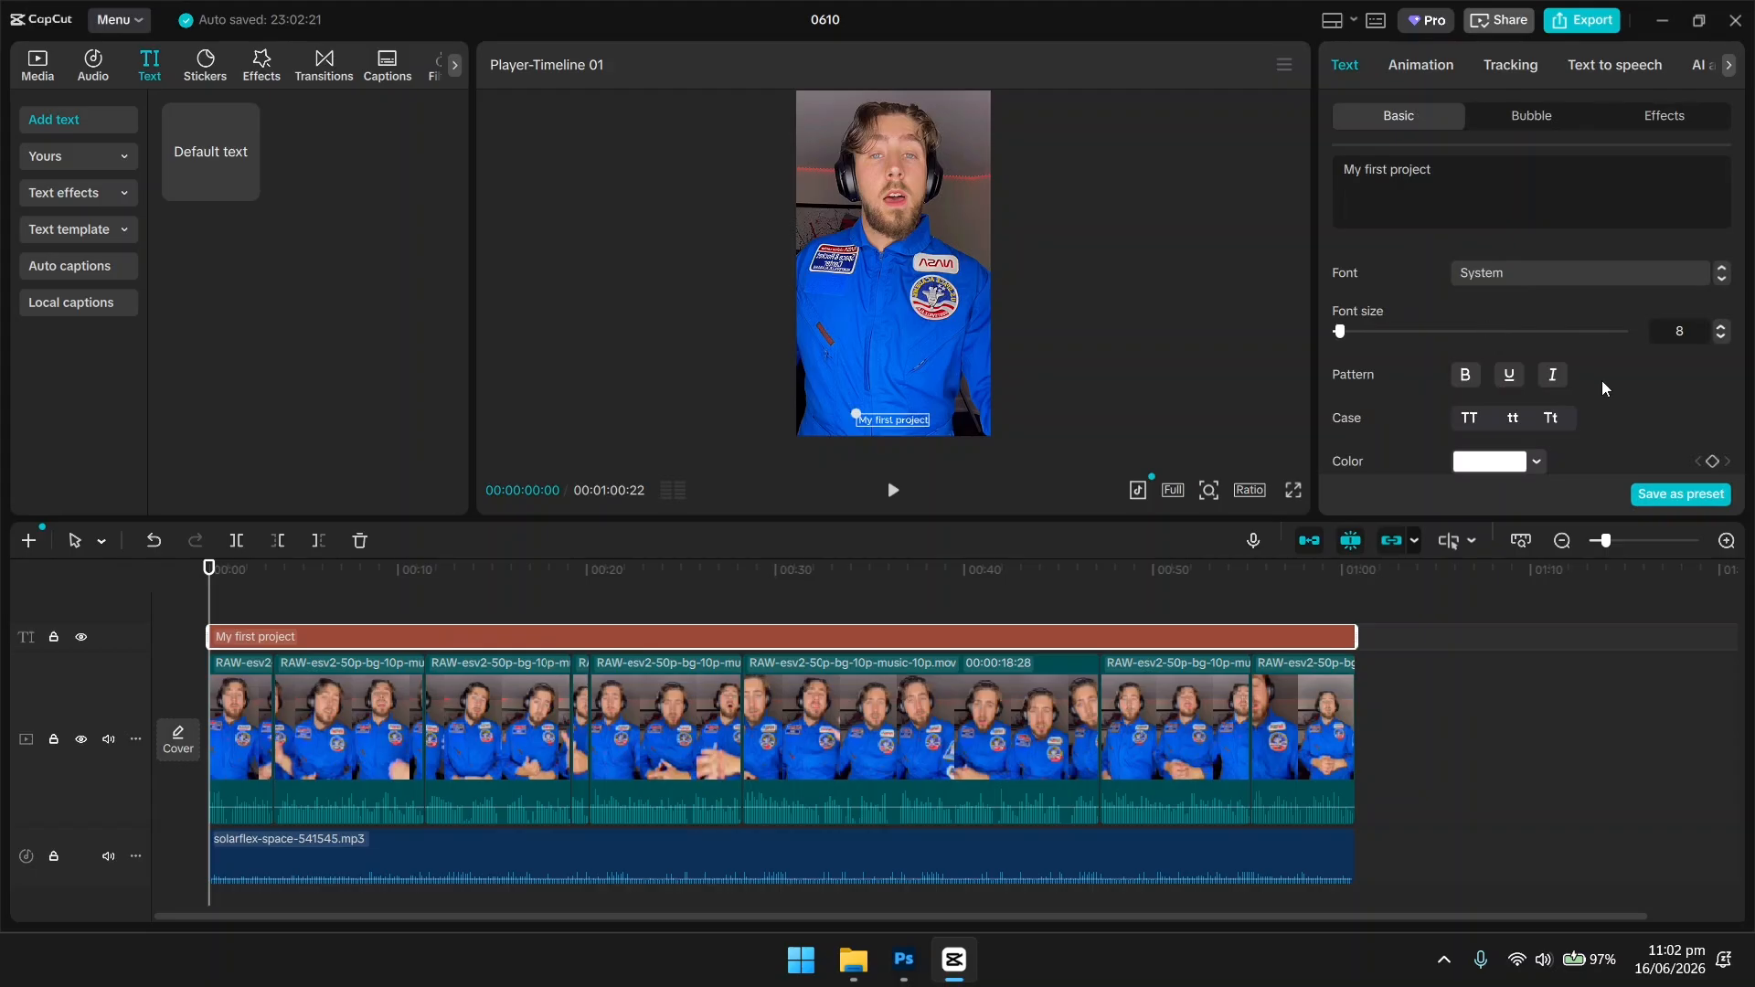
scroll(1602, 384, down, 1)
scroll(1609, 366, up, 1)
click(1725, 278)
click(1689, 276)
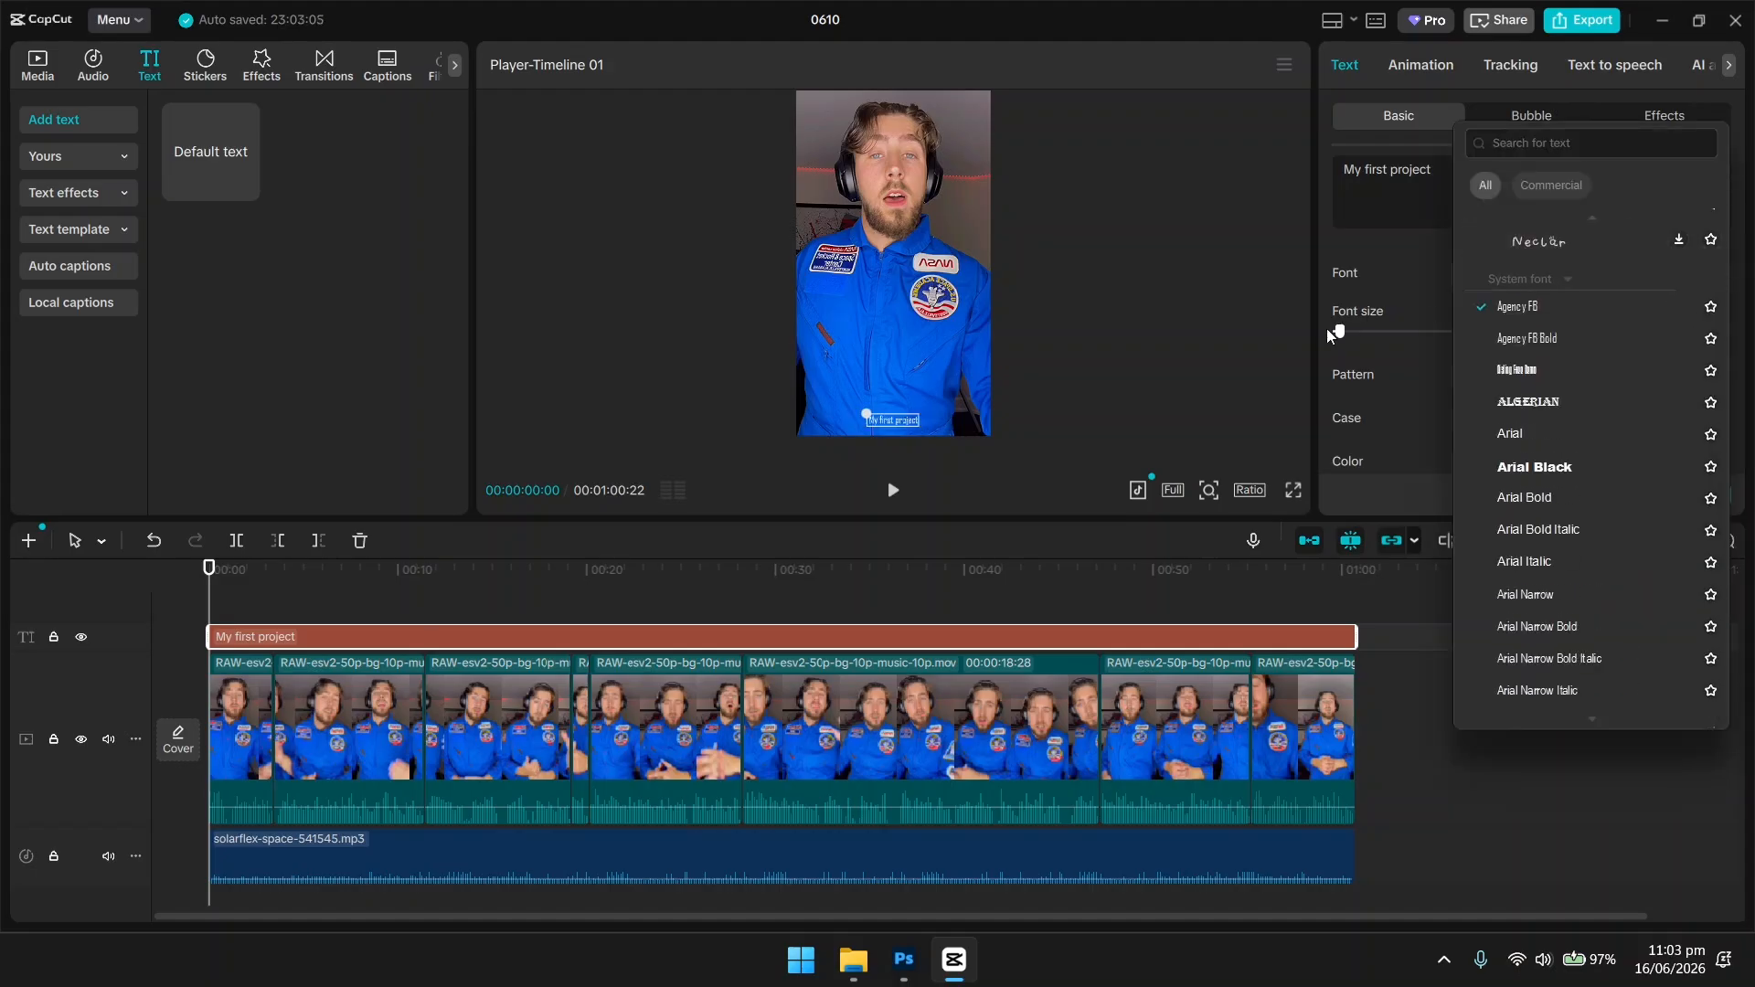
click(1387, 253)
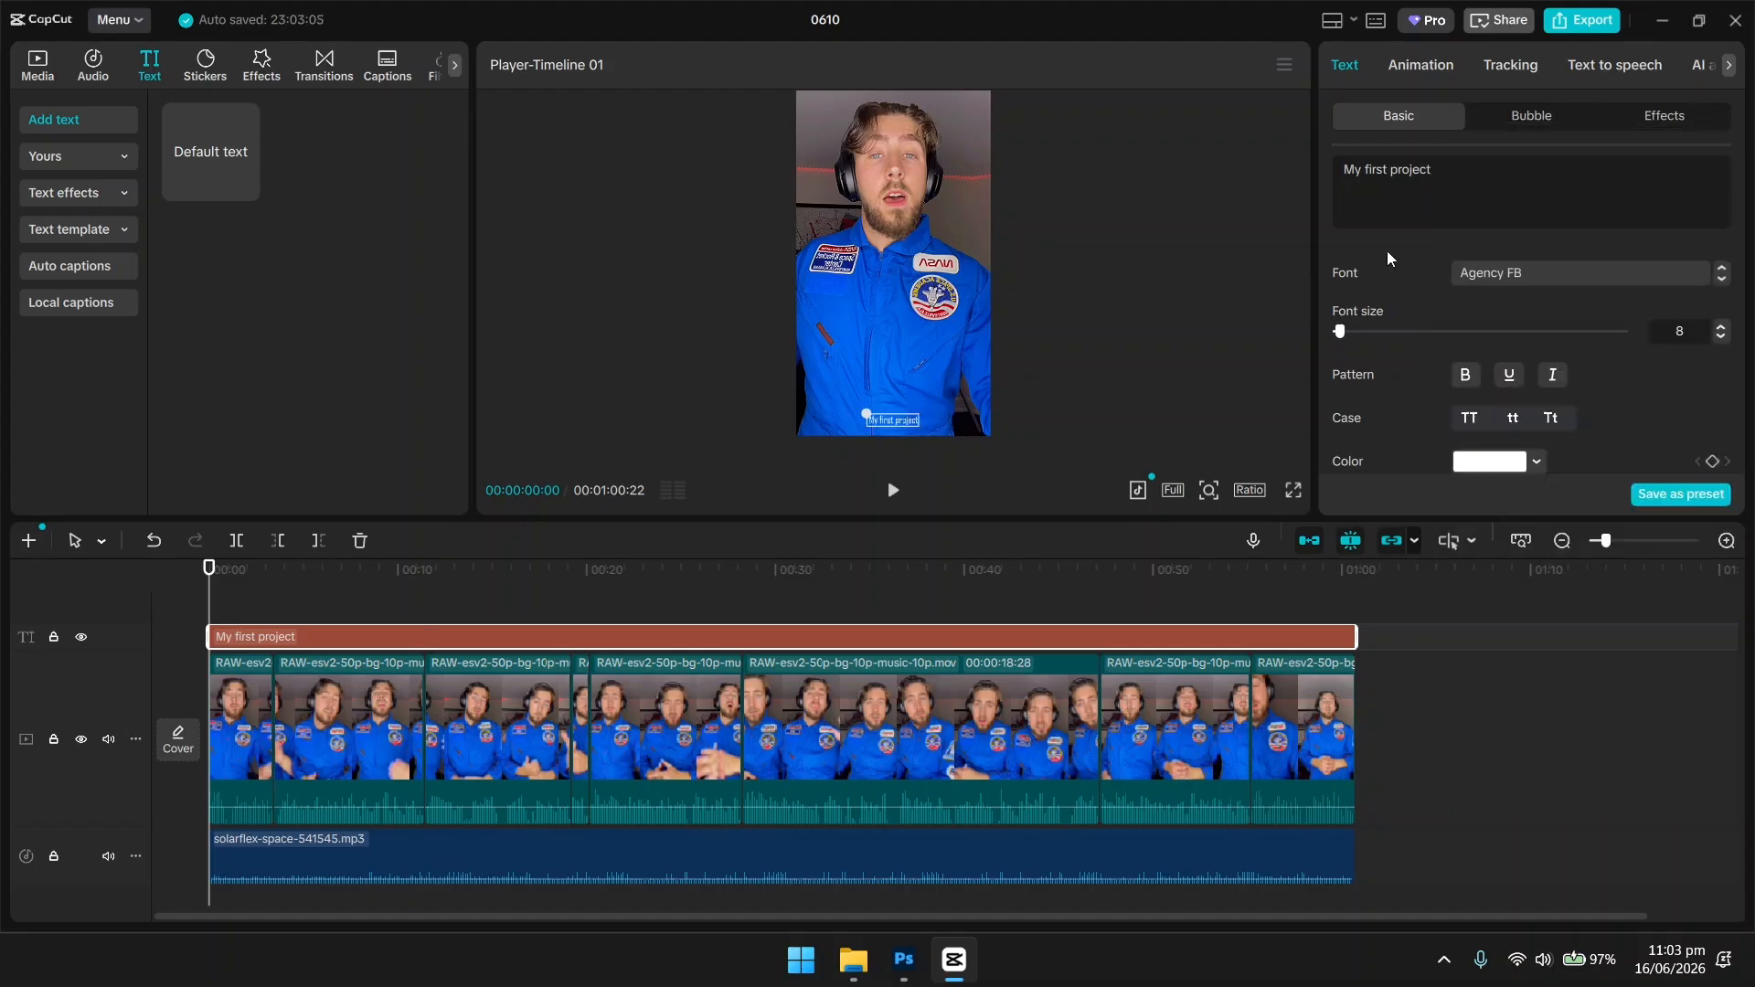
Look through the available system fonts and preview them on the title.
click(1506, 267)
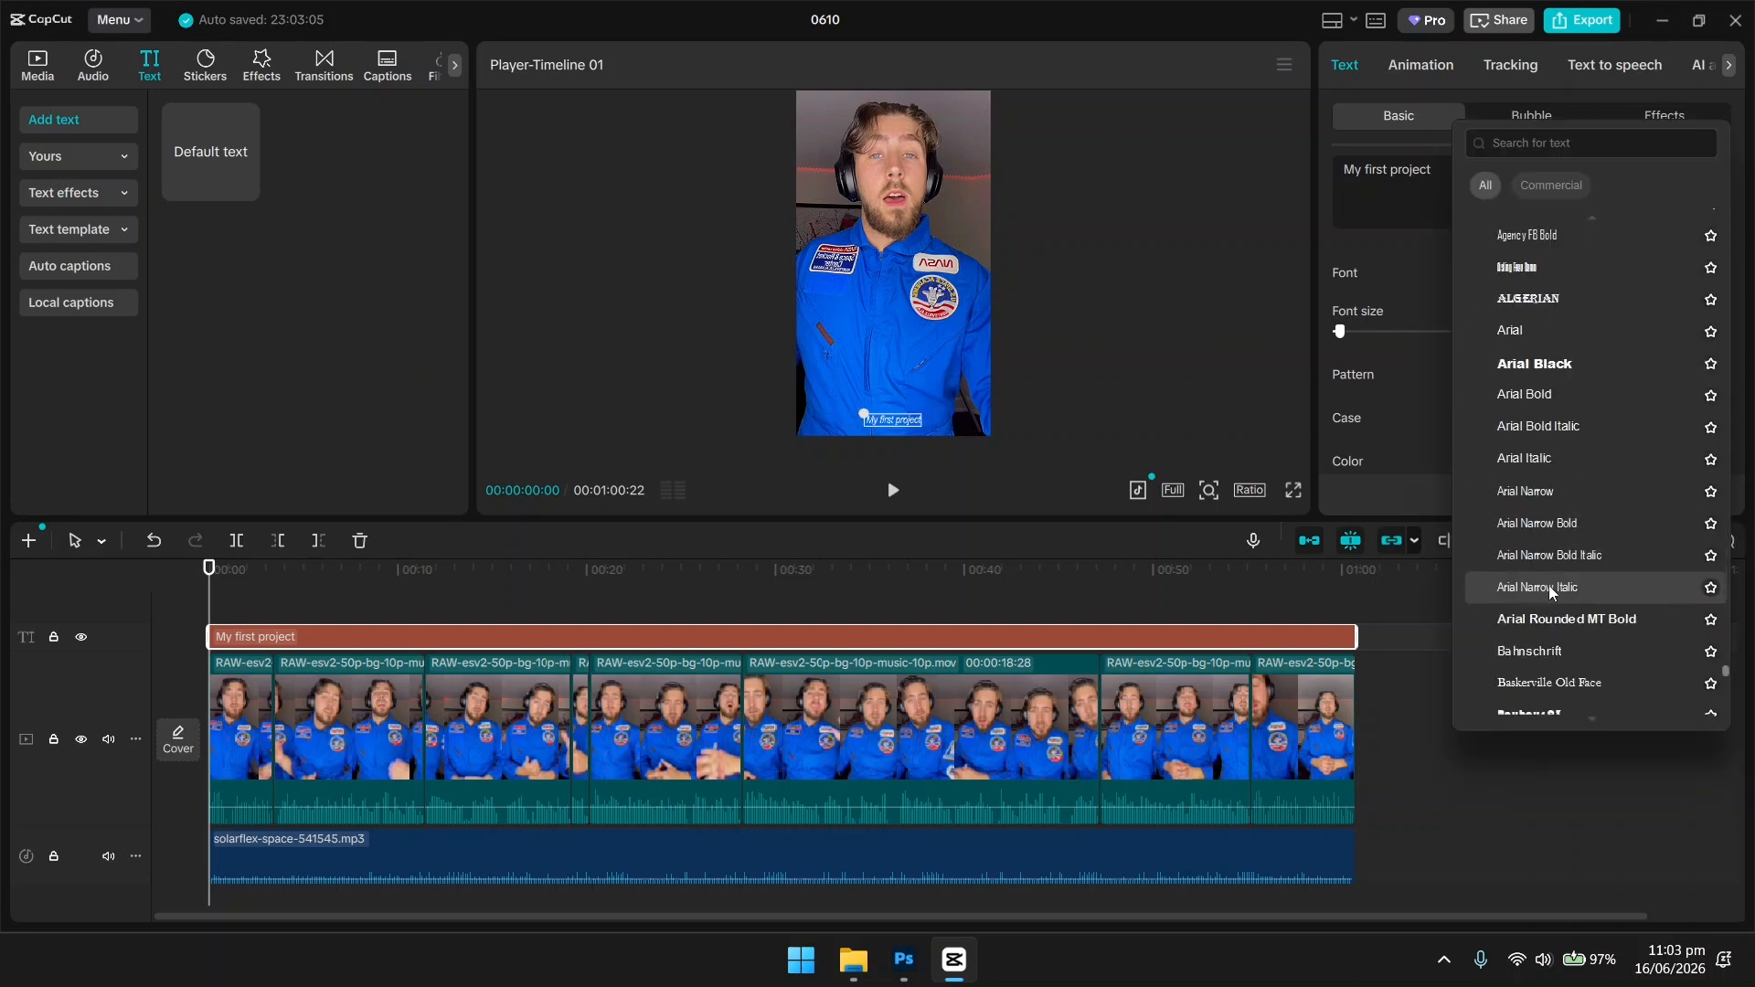
scroll(1549, 585, down, 12)
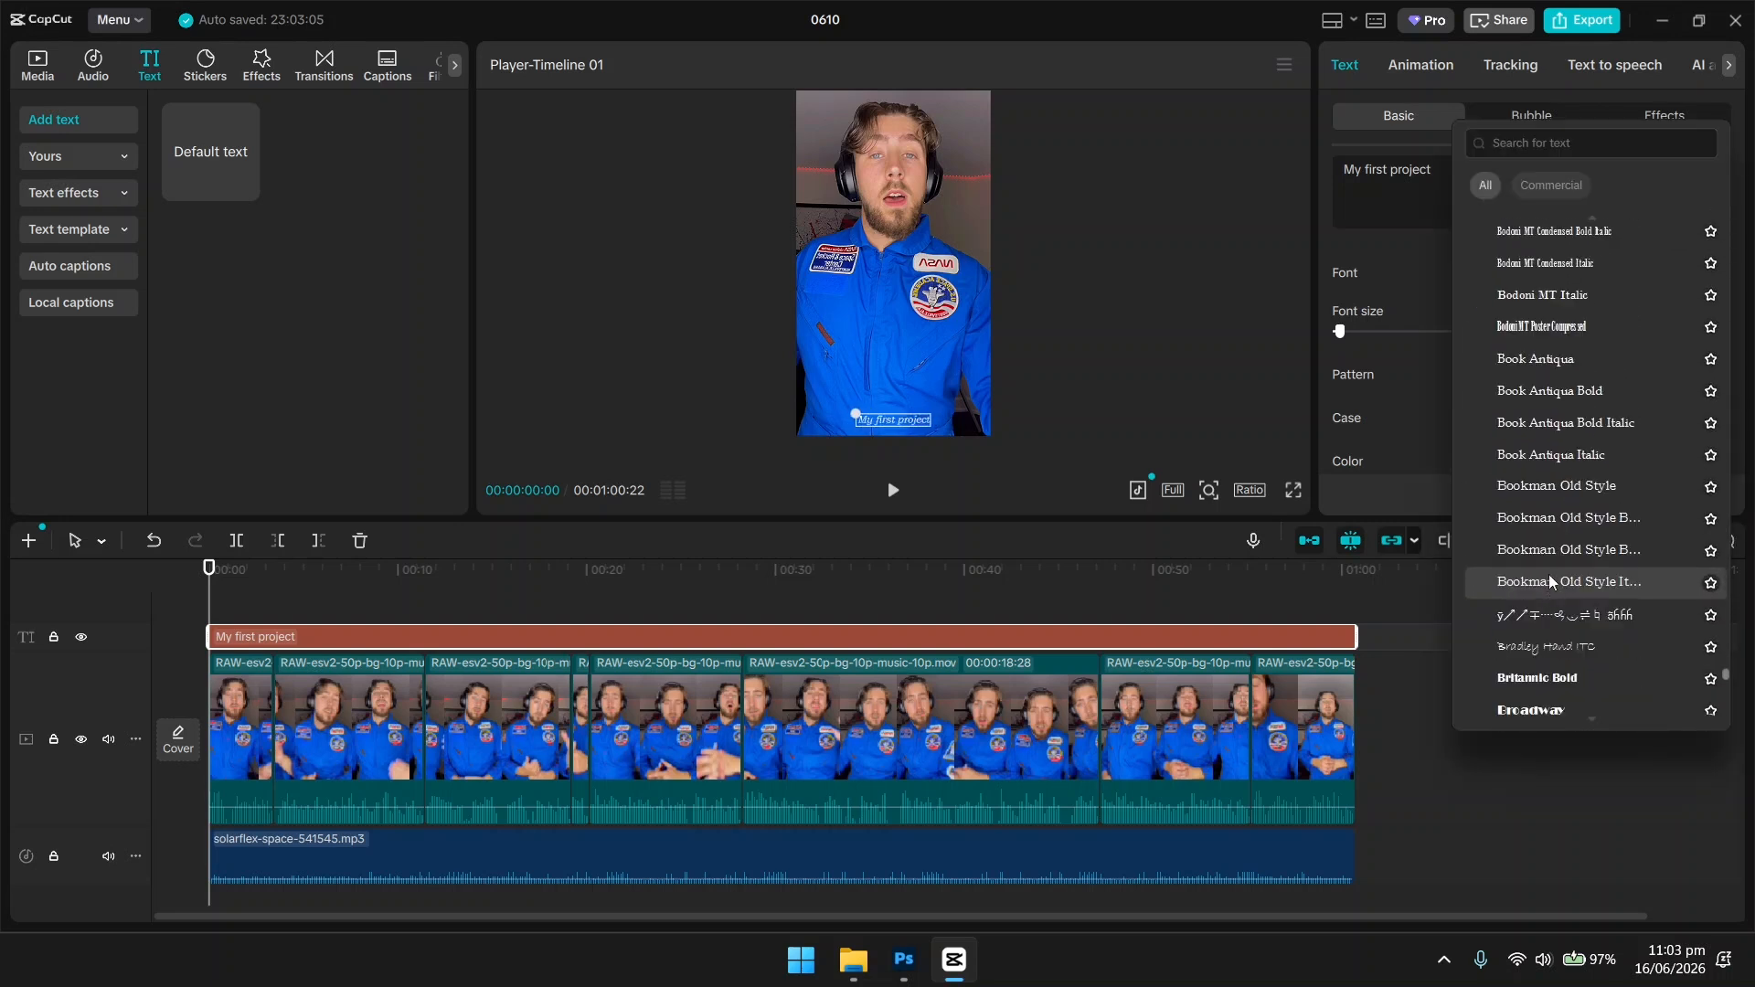
scroll(1545, 553, down, 3)
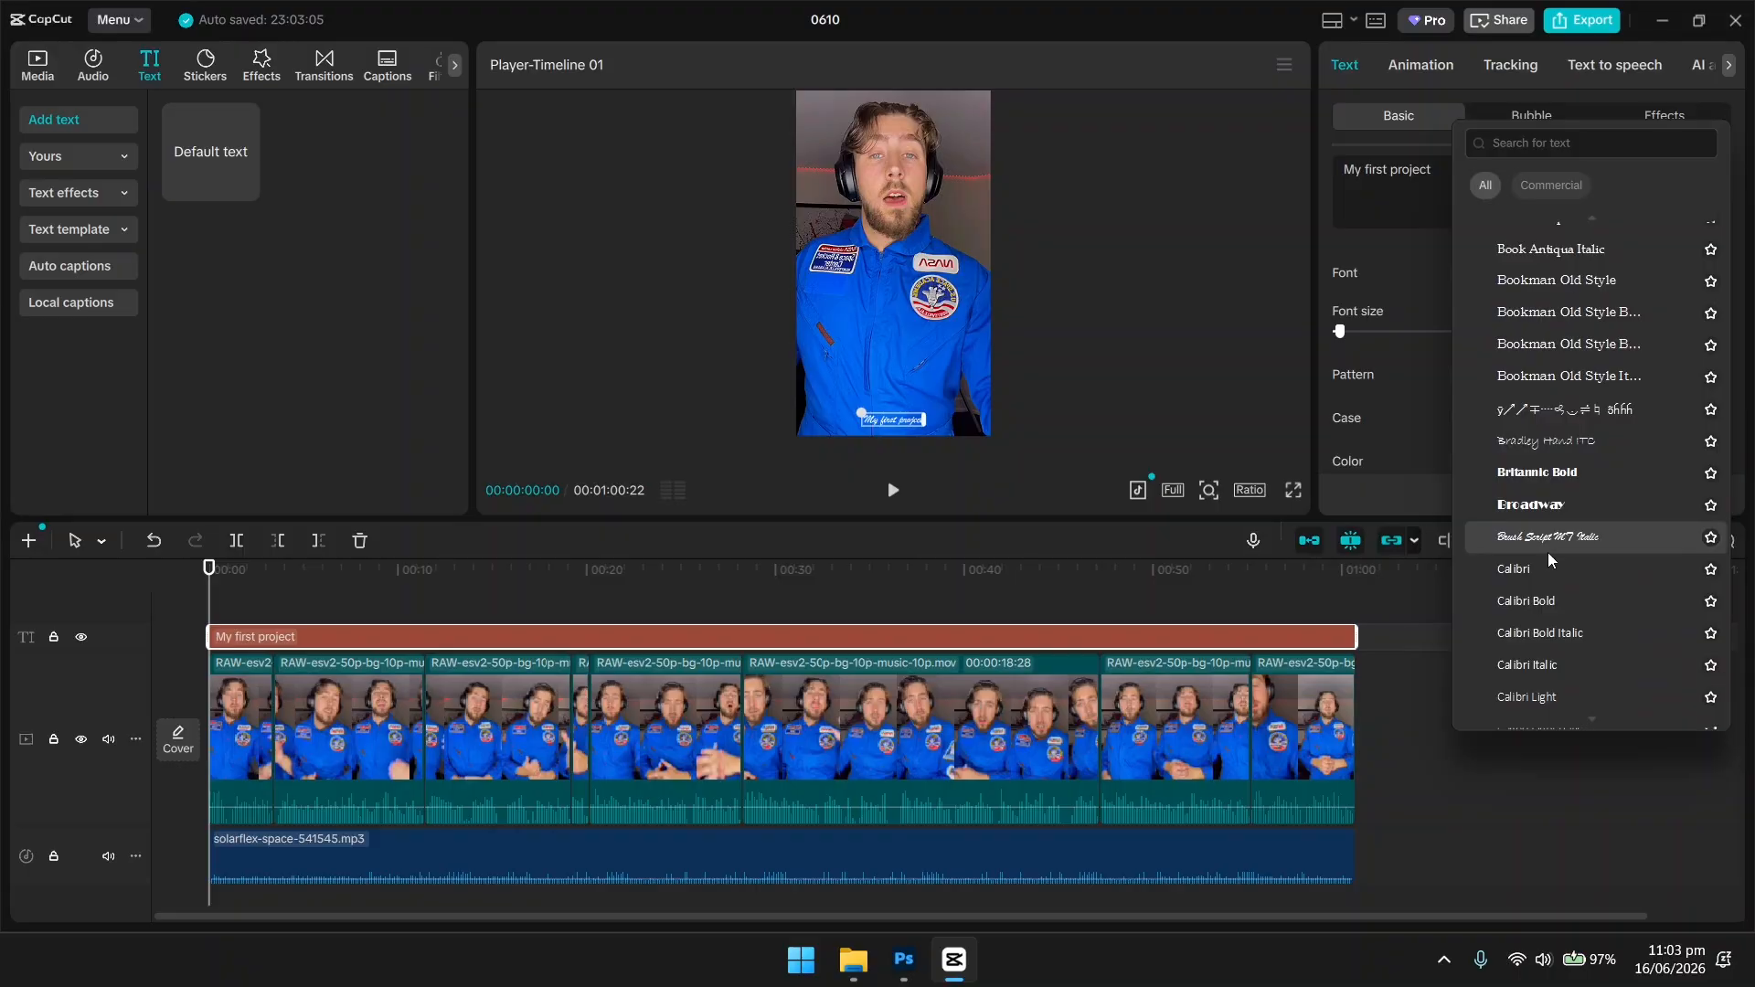
scroll(1548, 552, down, 12)
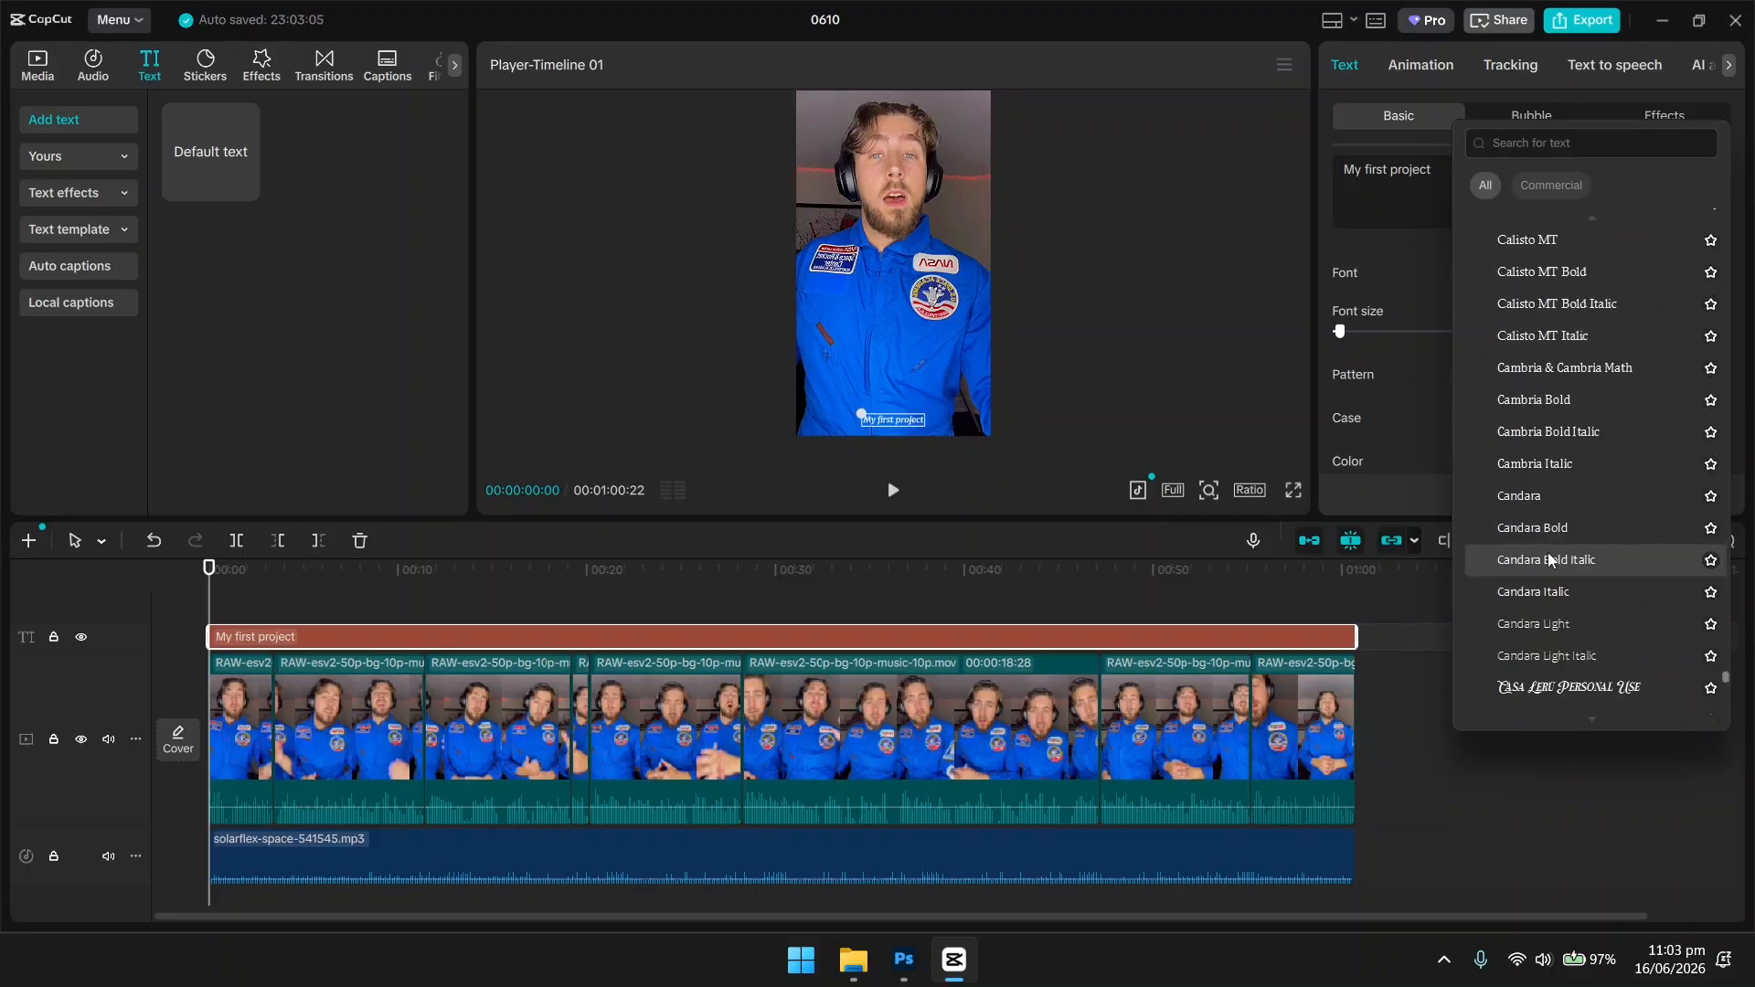
scroll(1548, 552, down, 8)
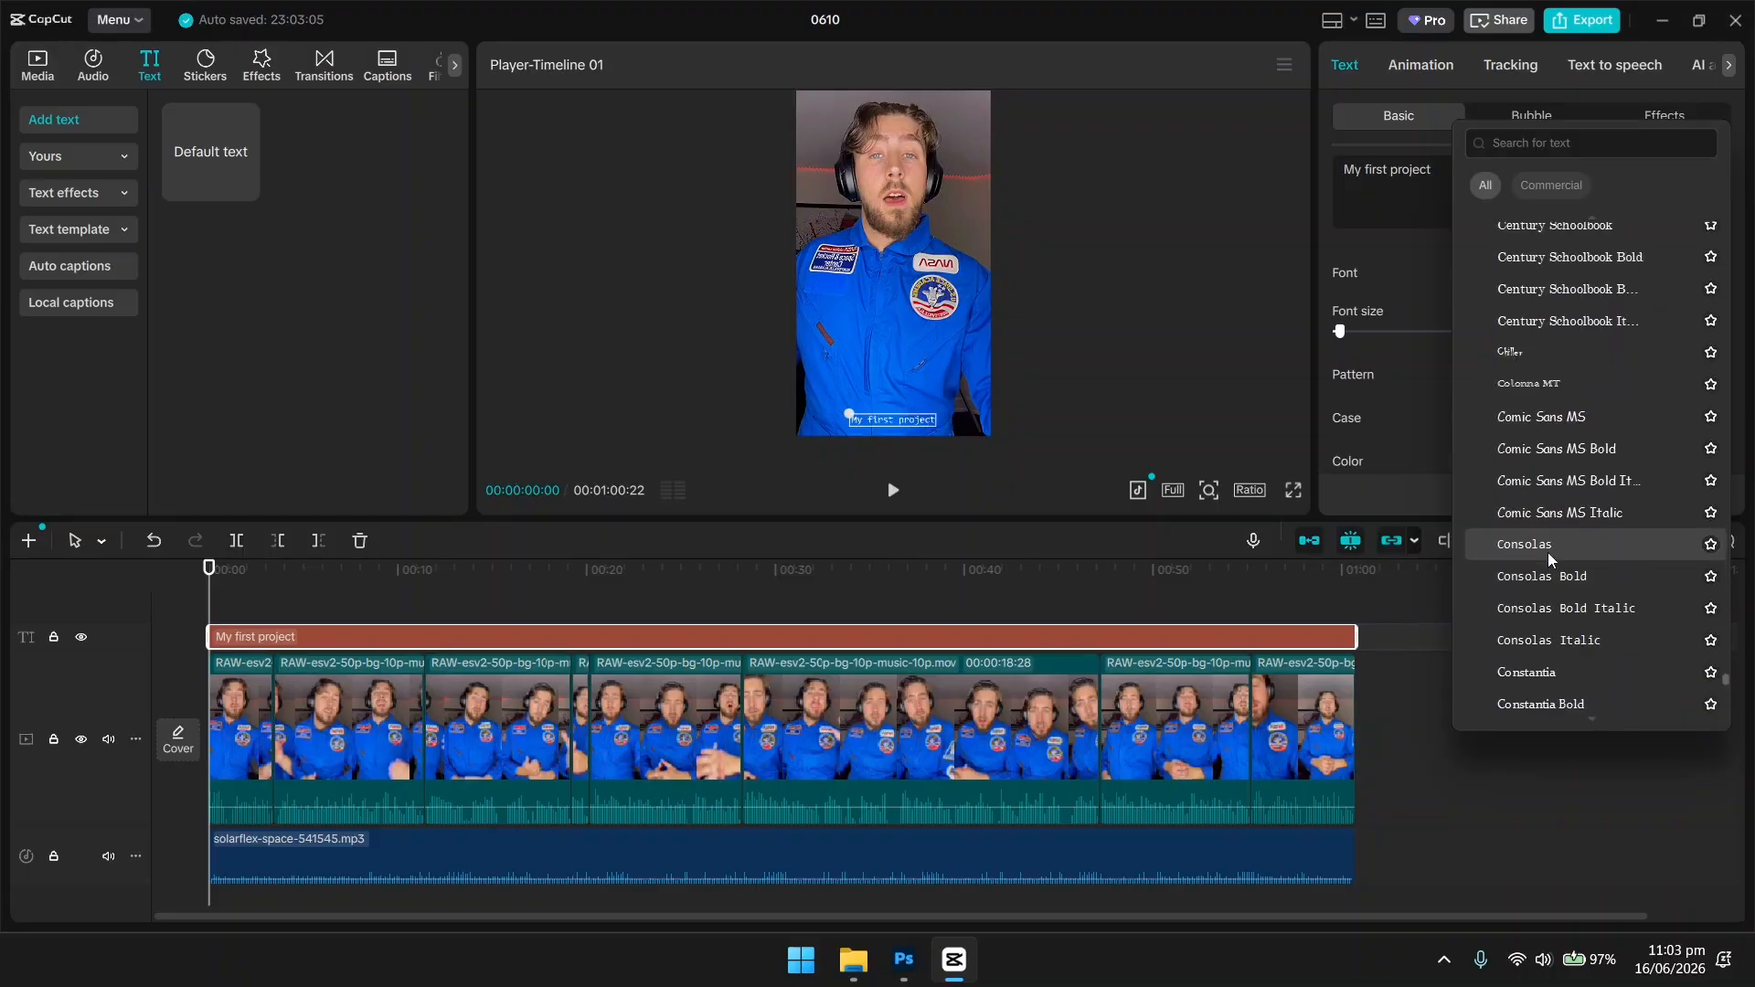
scroll(1548, 552, down, 4)
scroll(1548, 559, down, 8)
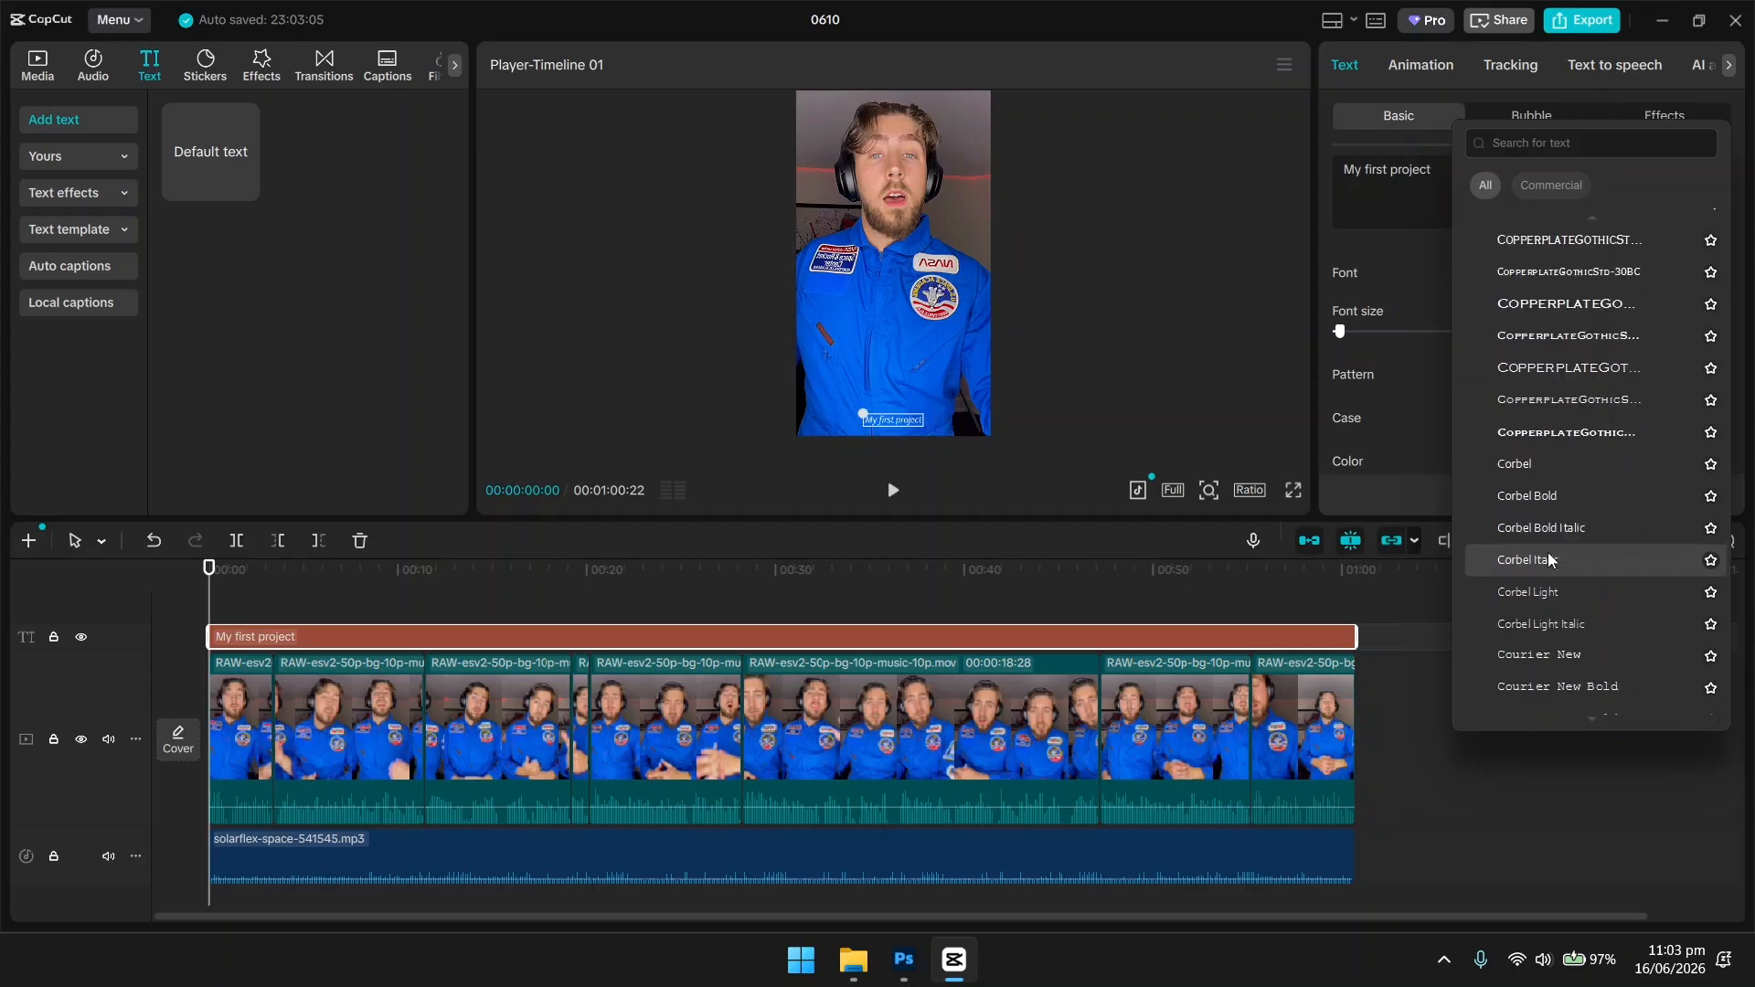
scroll(1550, 559, up, 15)
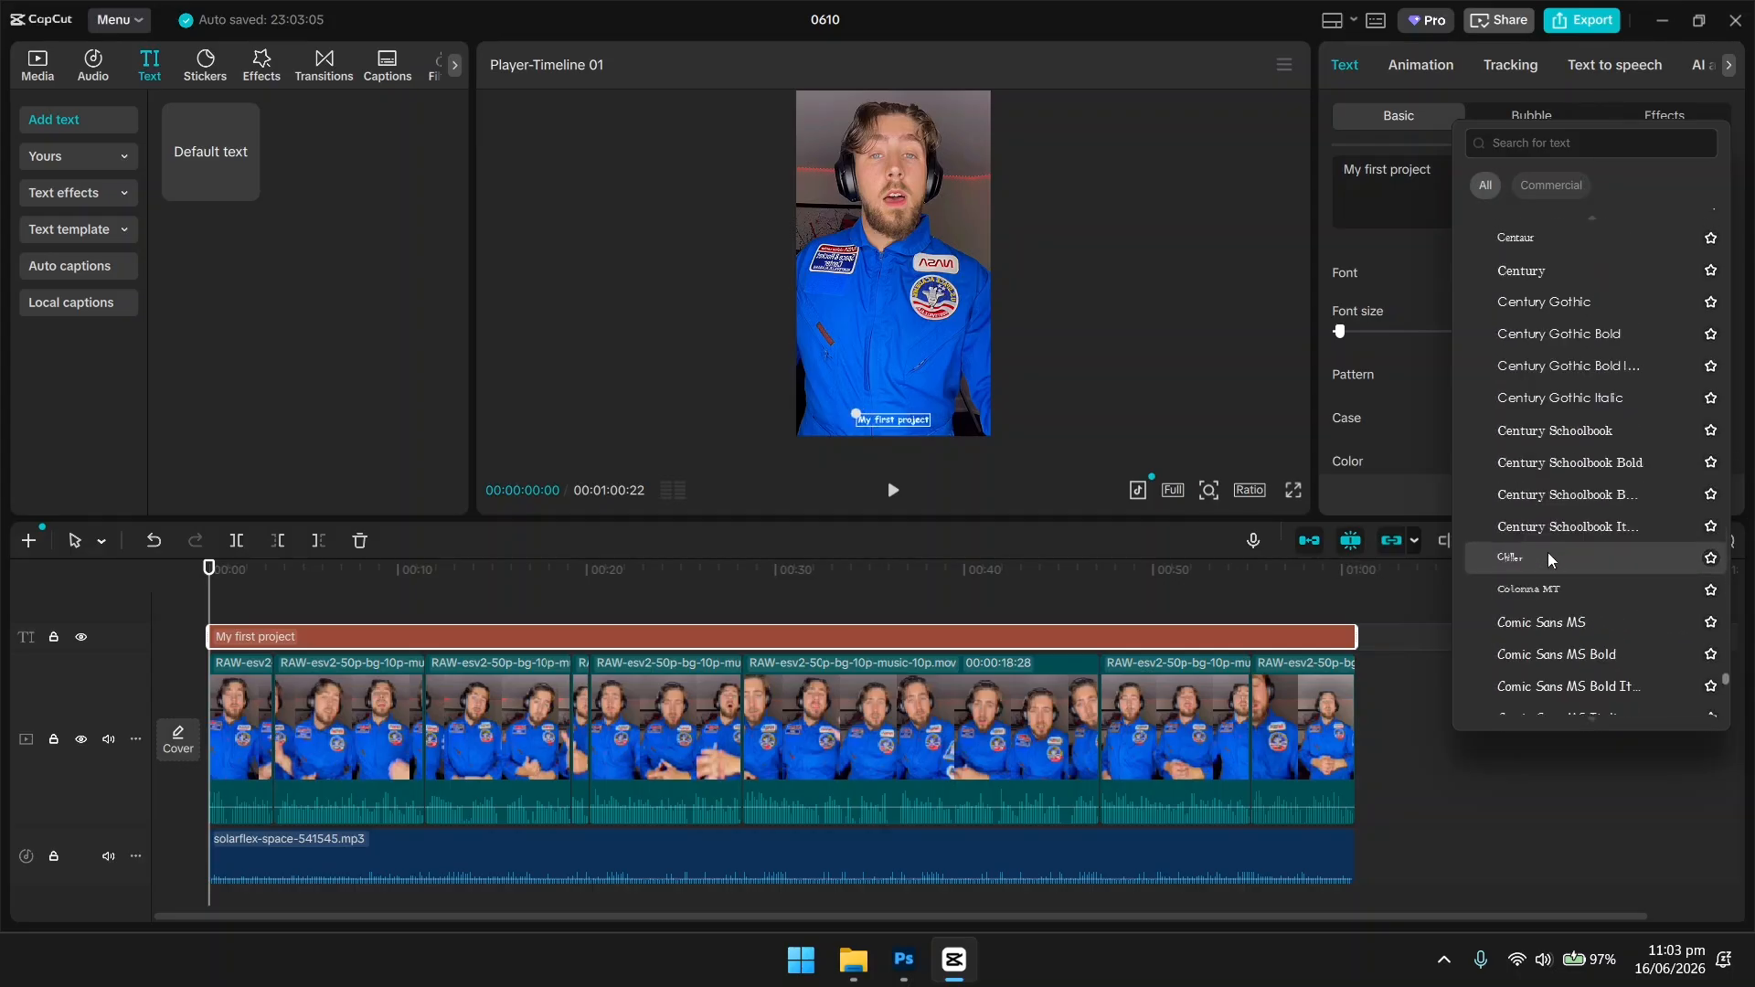
scroll(1572, 479, up, 12)
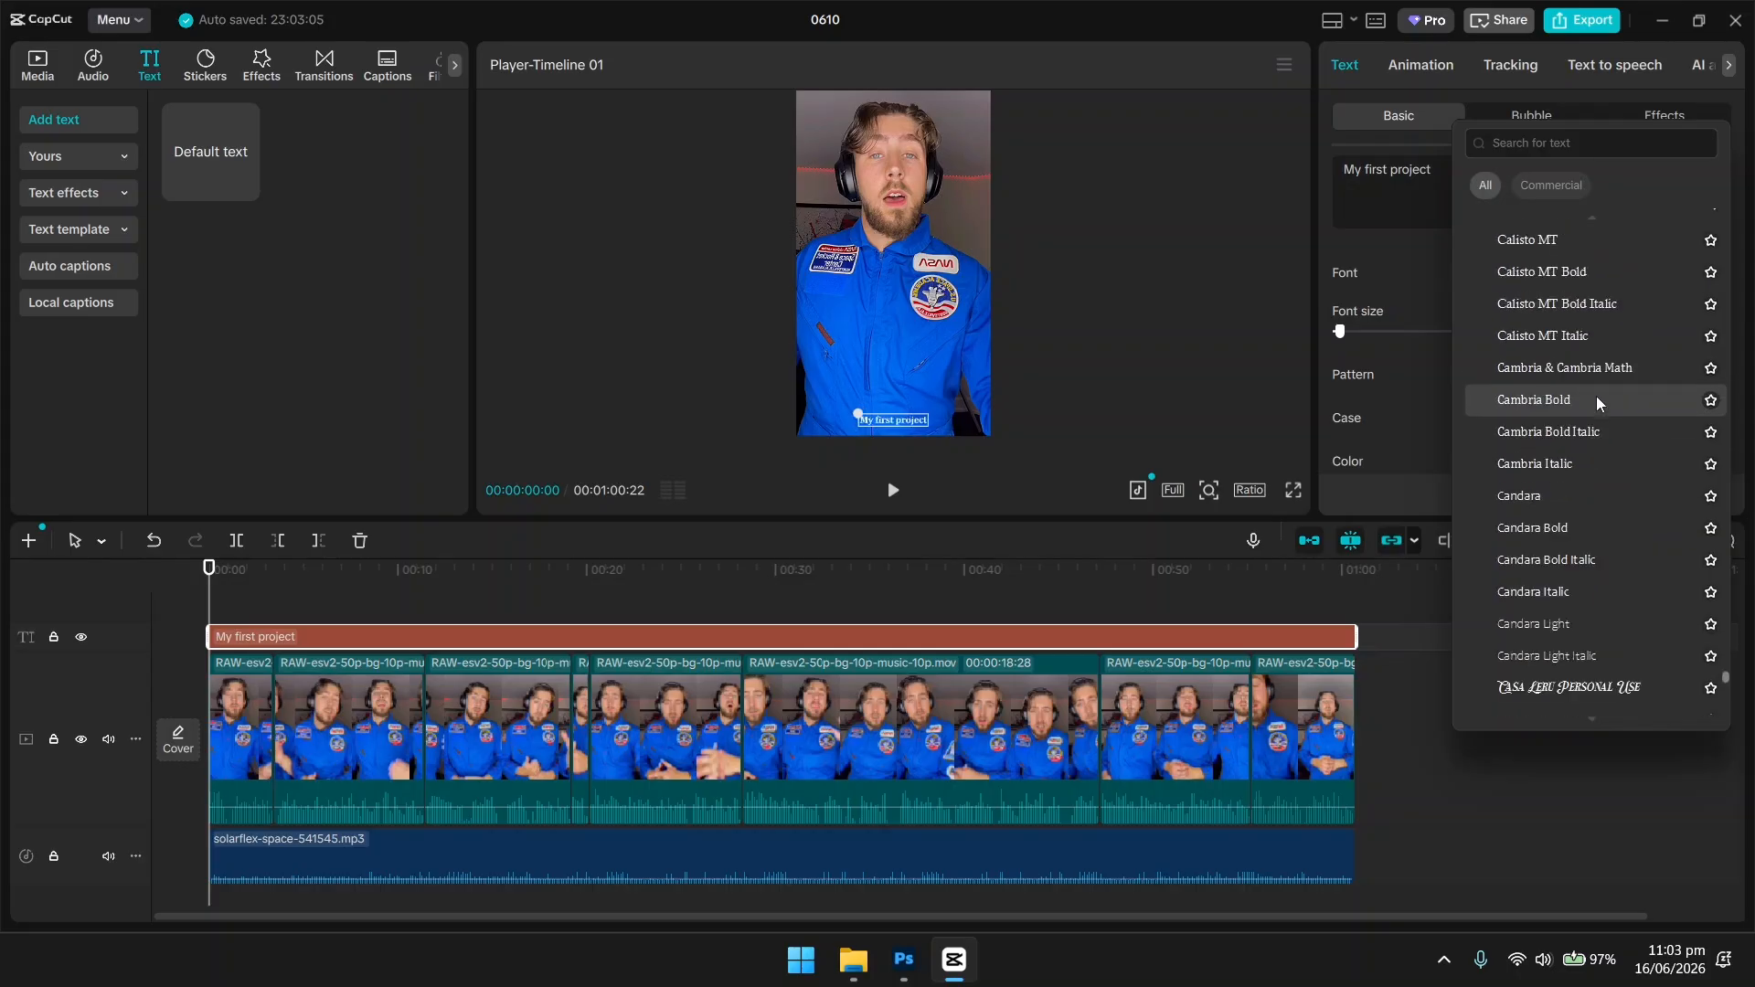
scroll(1597, 392, up, 6)
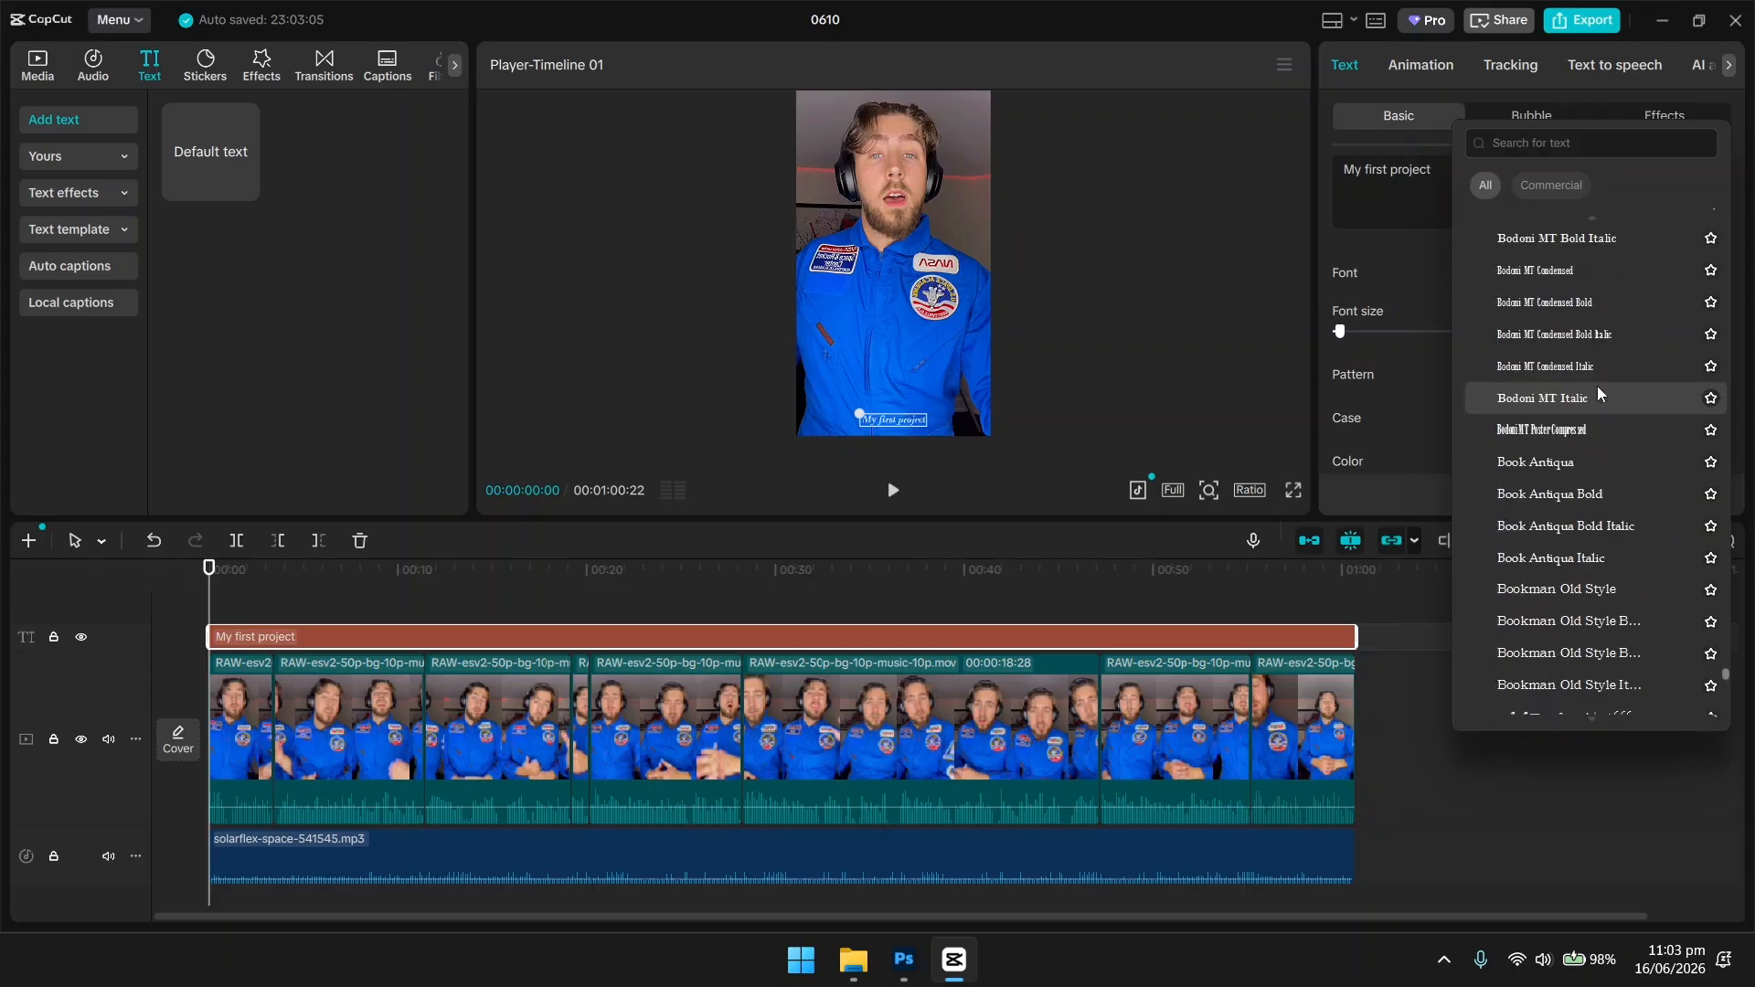
scroll(1597, 393, up, 3)
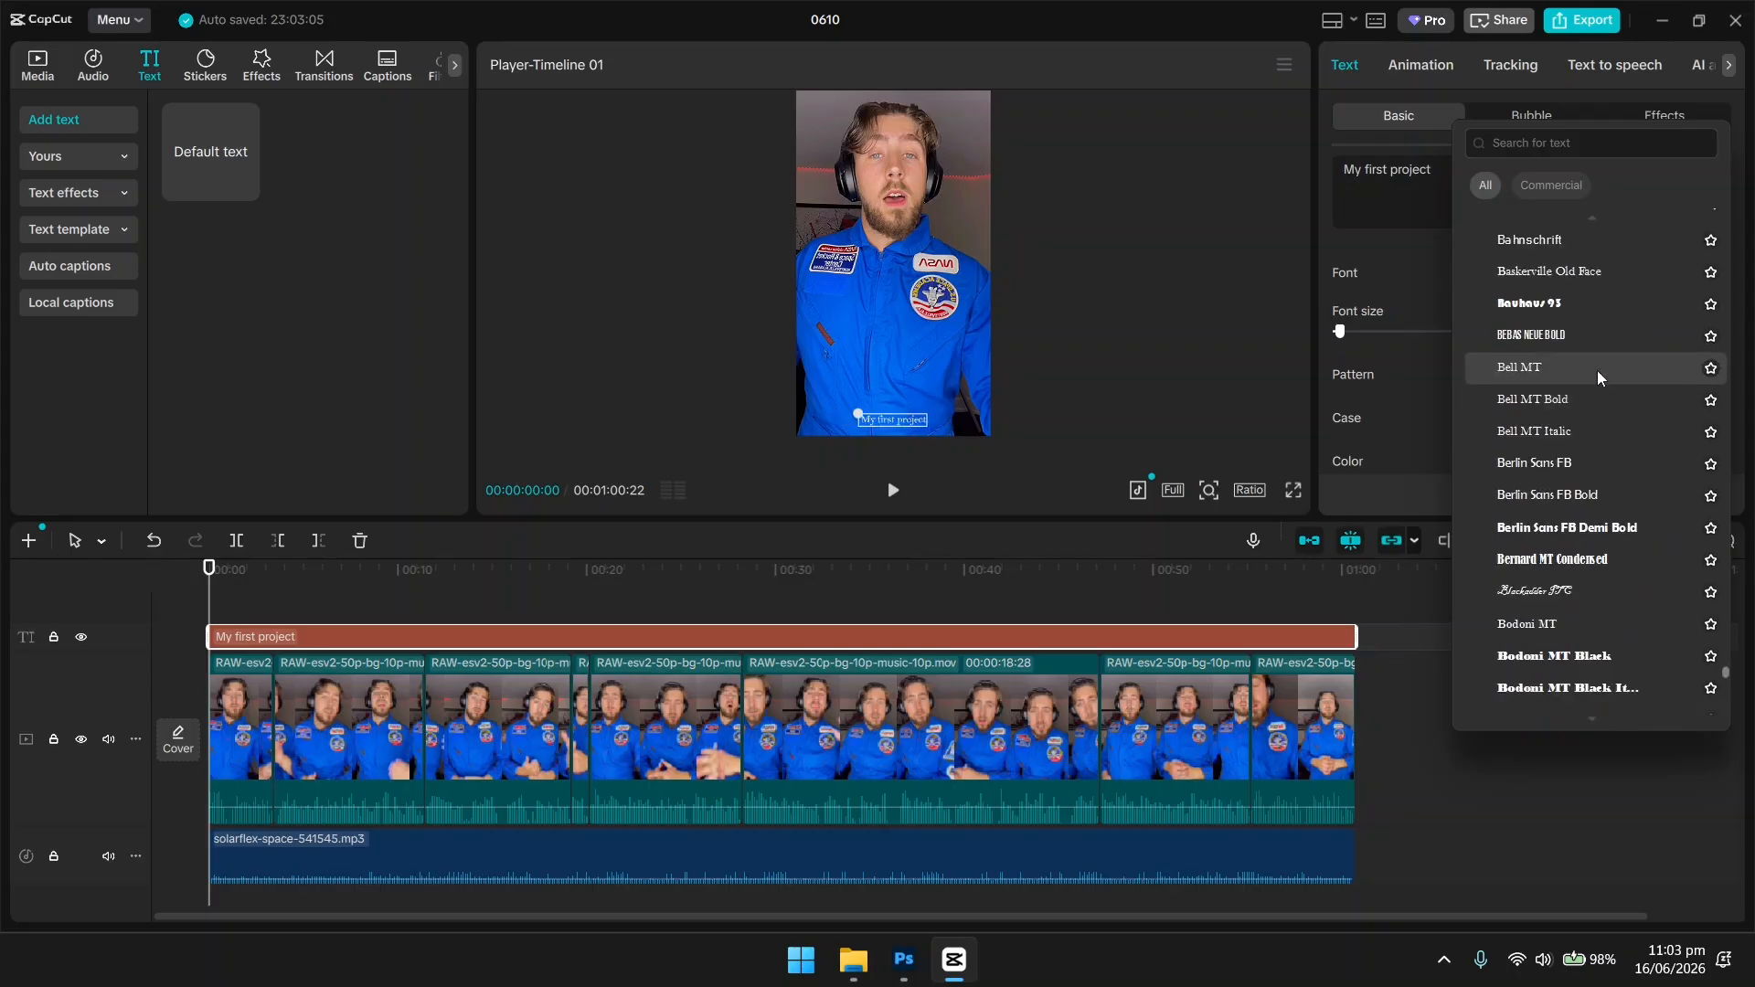
Search the fonts for "montsera" and apply the first Montserrat font to the title.
click(1554, 146)
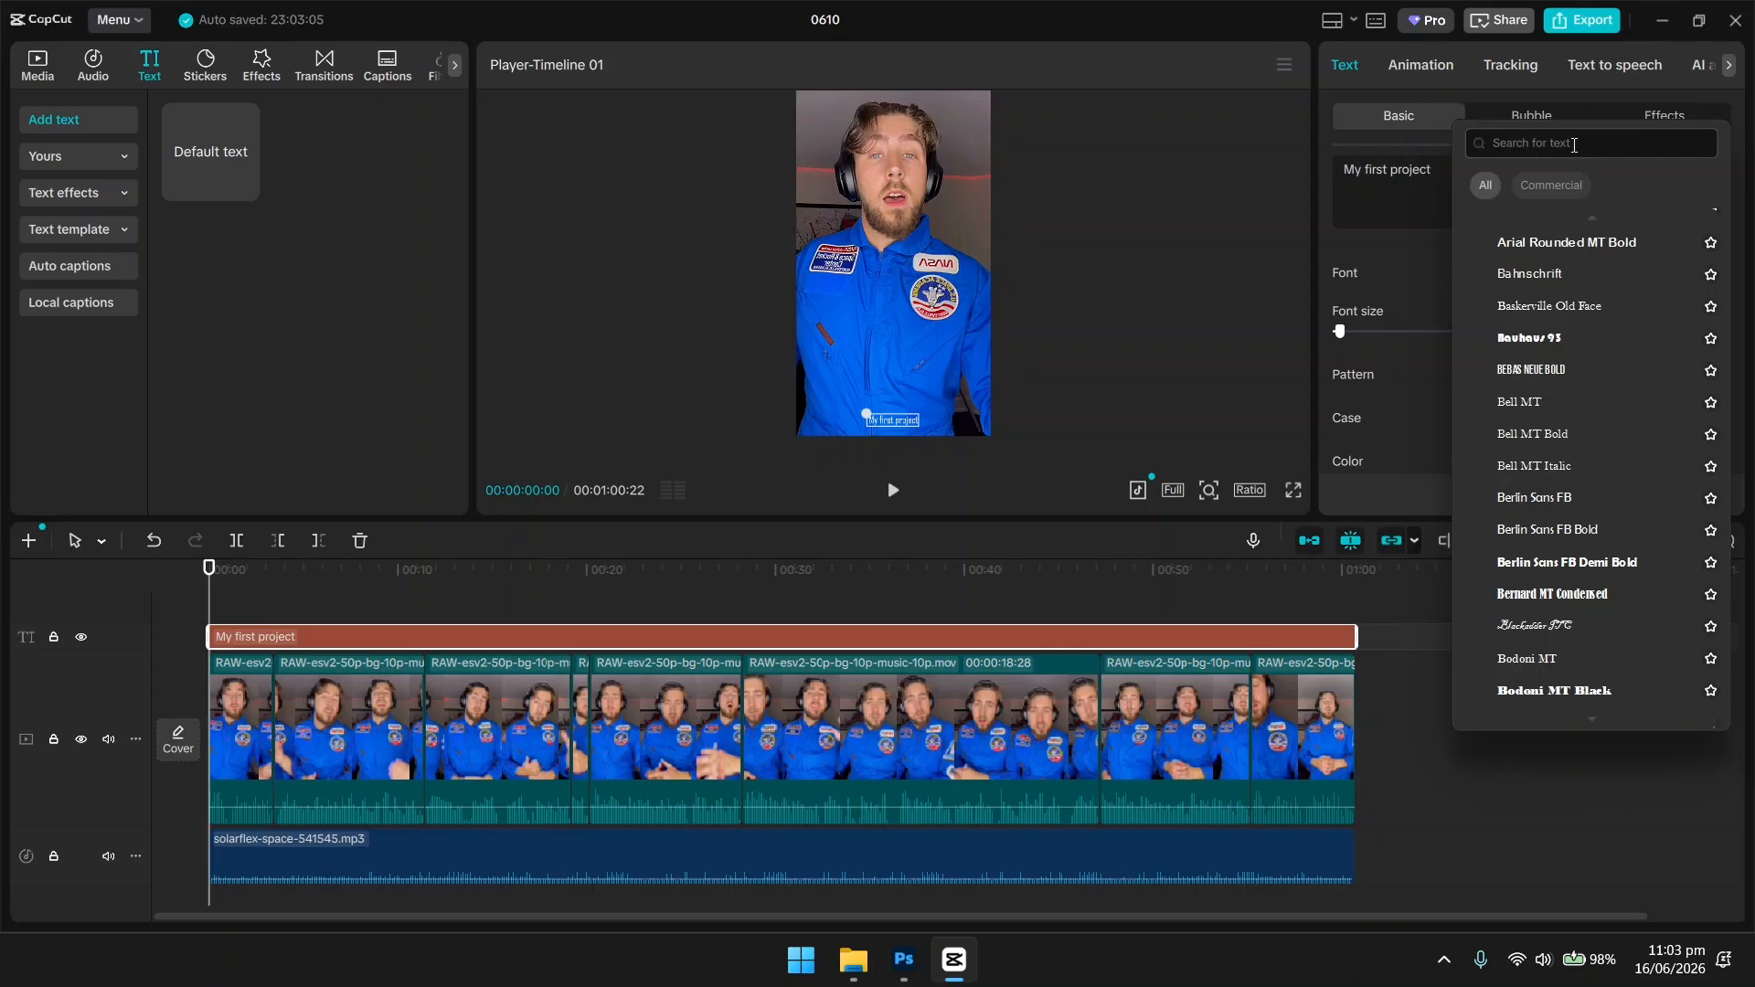
text(montsera)
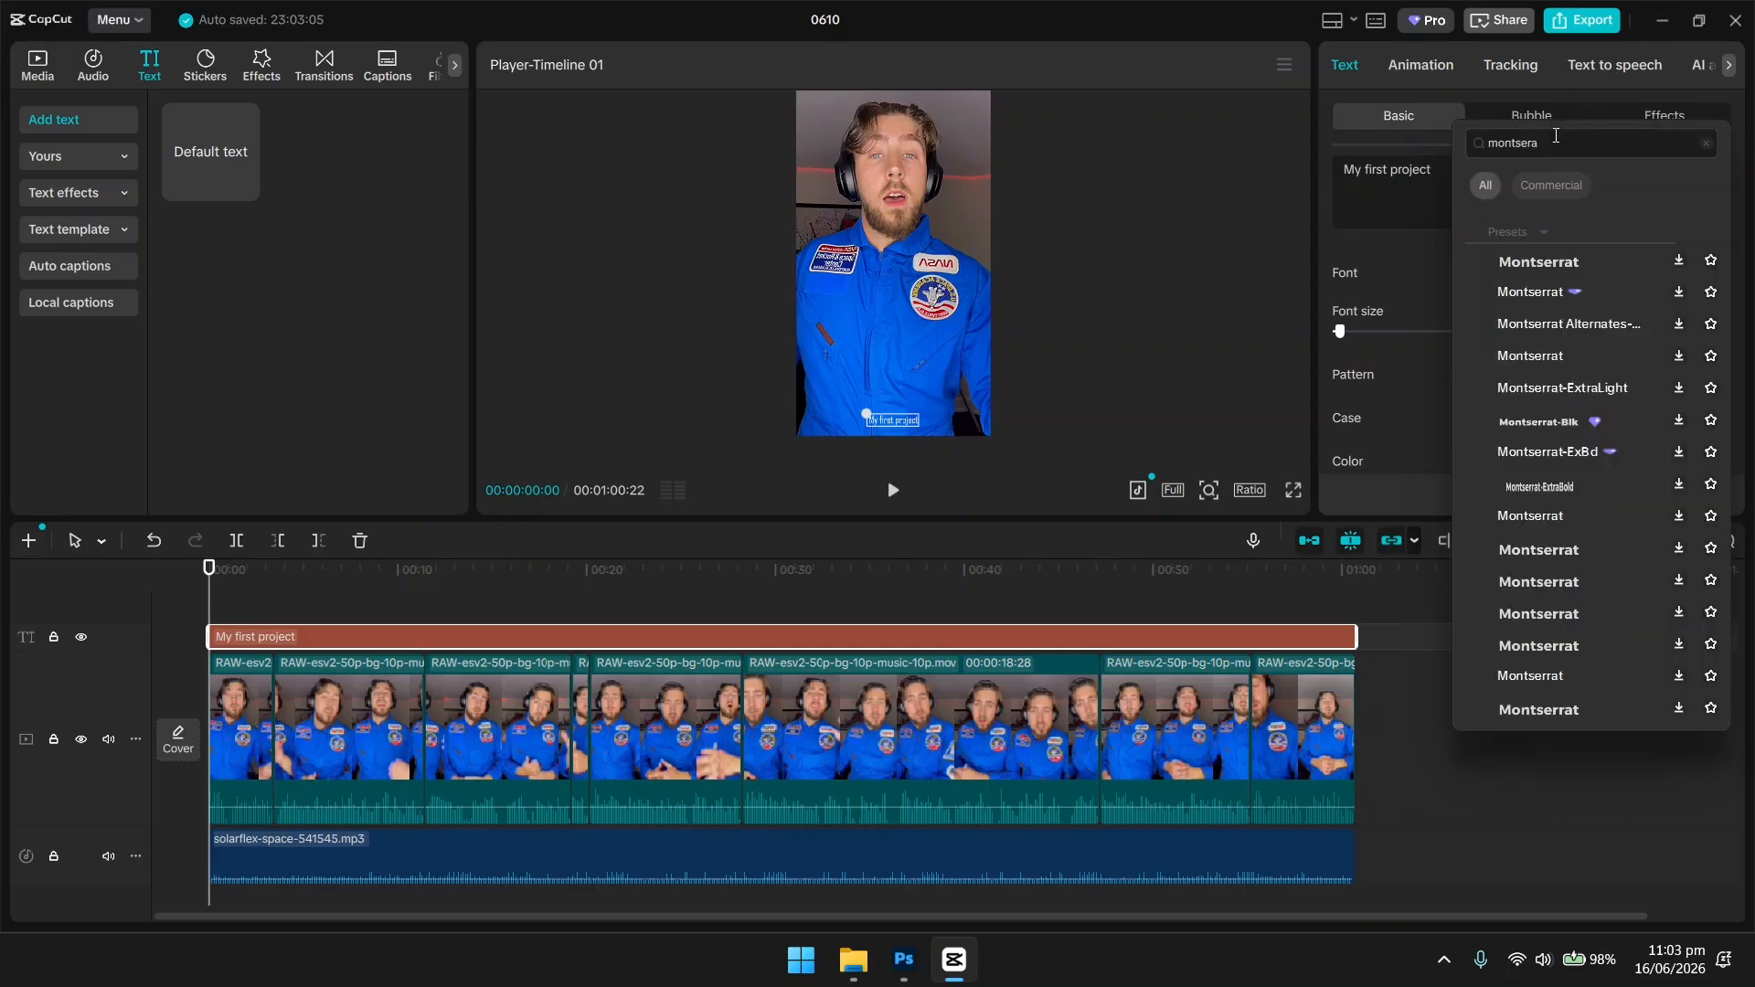
click(1573, 275)
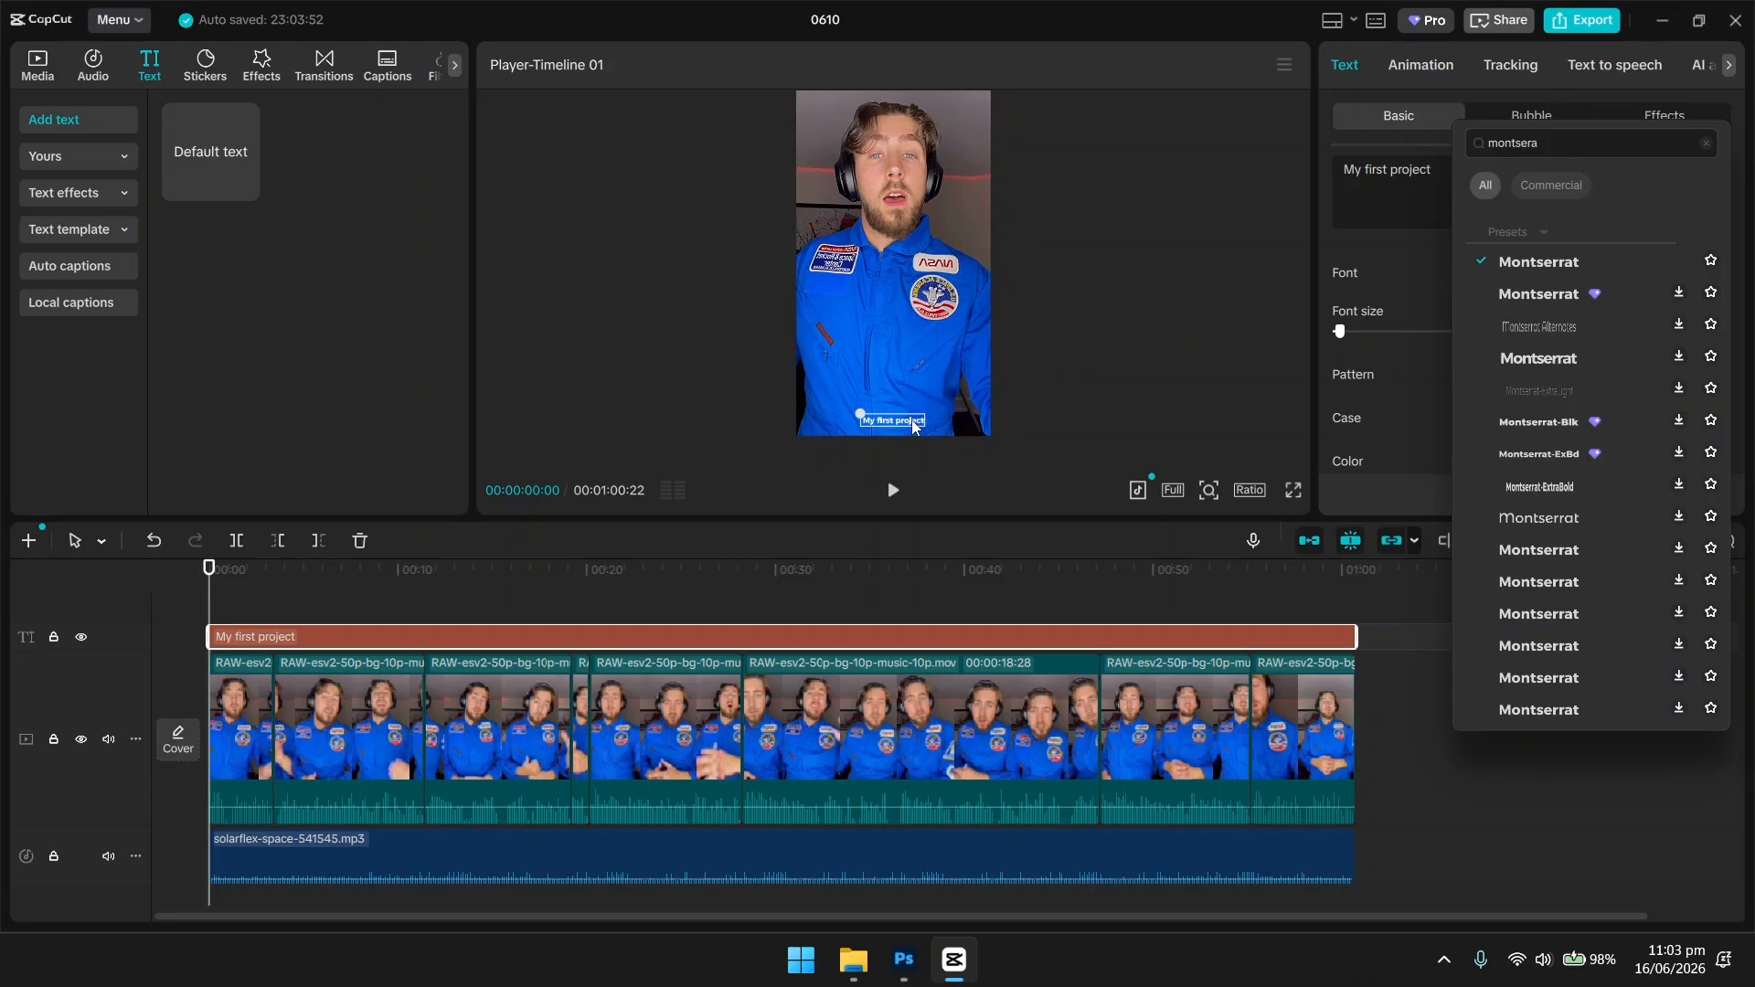
click(1075, 403)
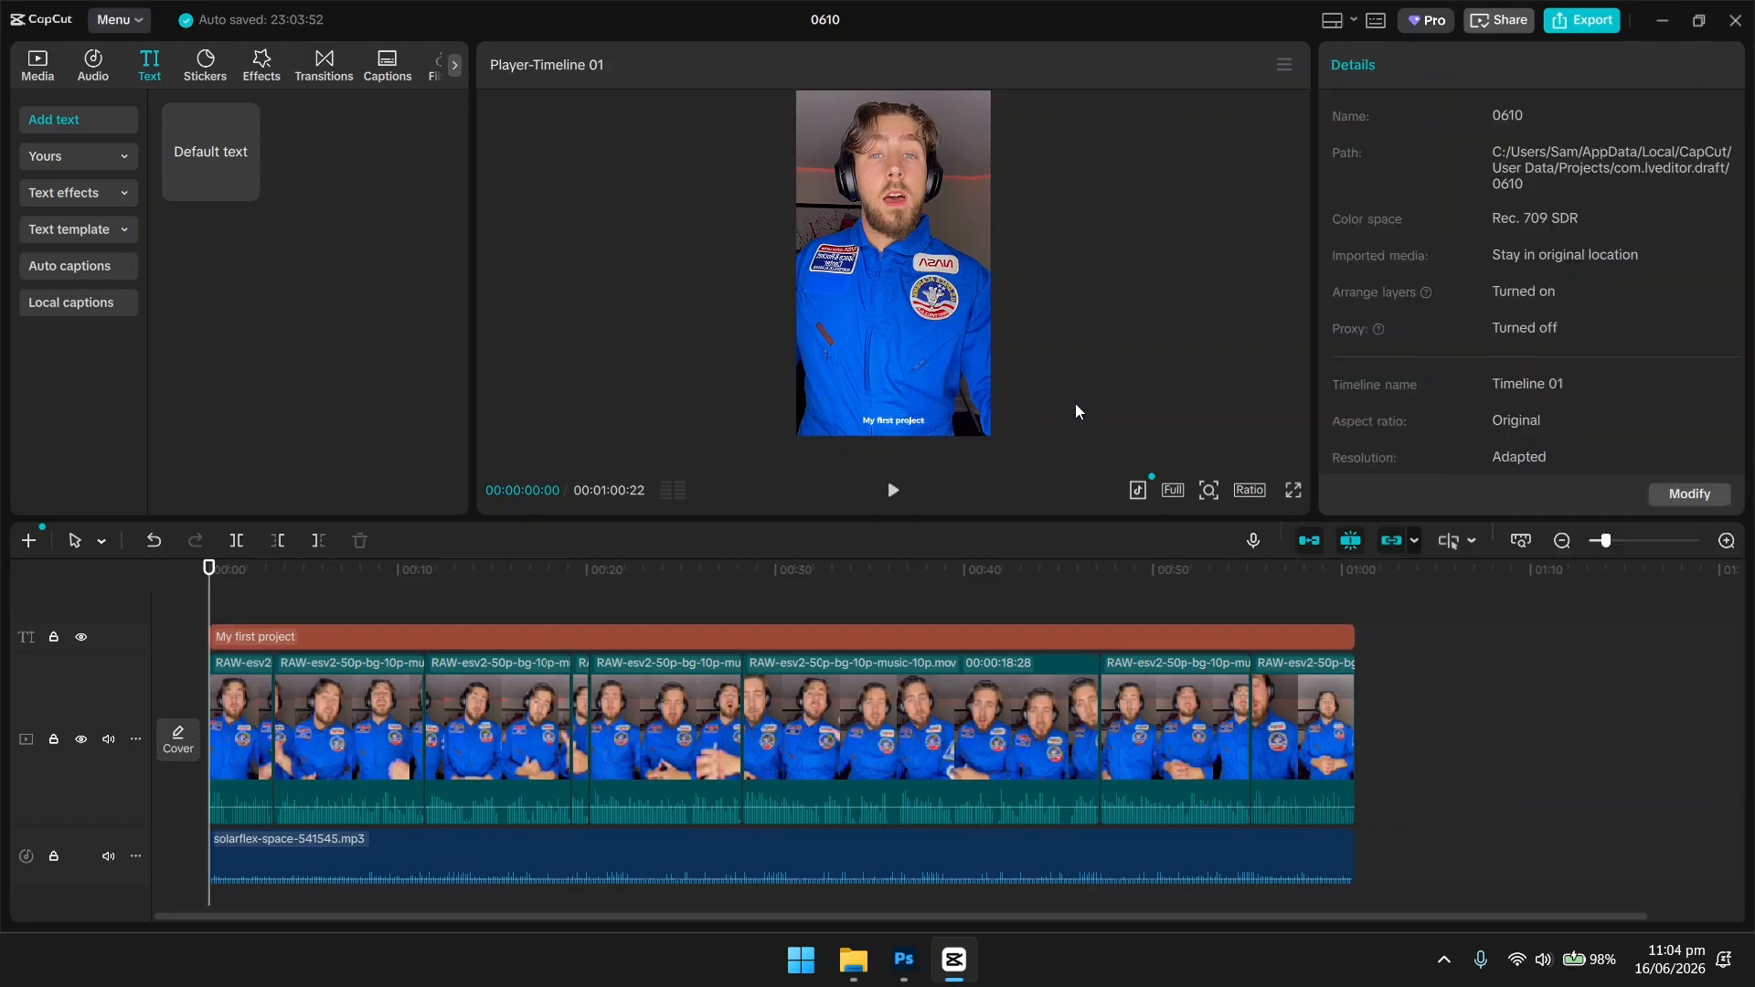
Nudge the title slightly upward in the video frame, keeping it horizontally centred, and deselect it.
click(900, 425)
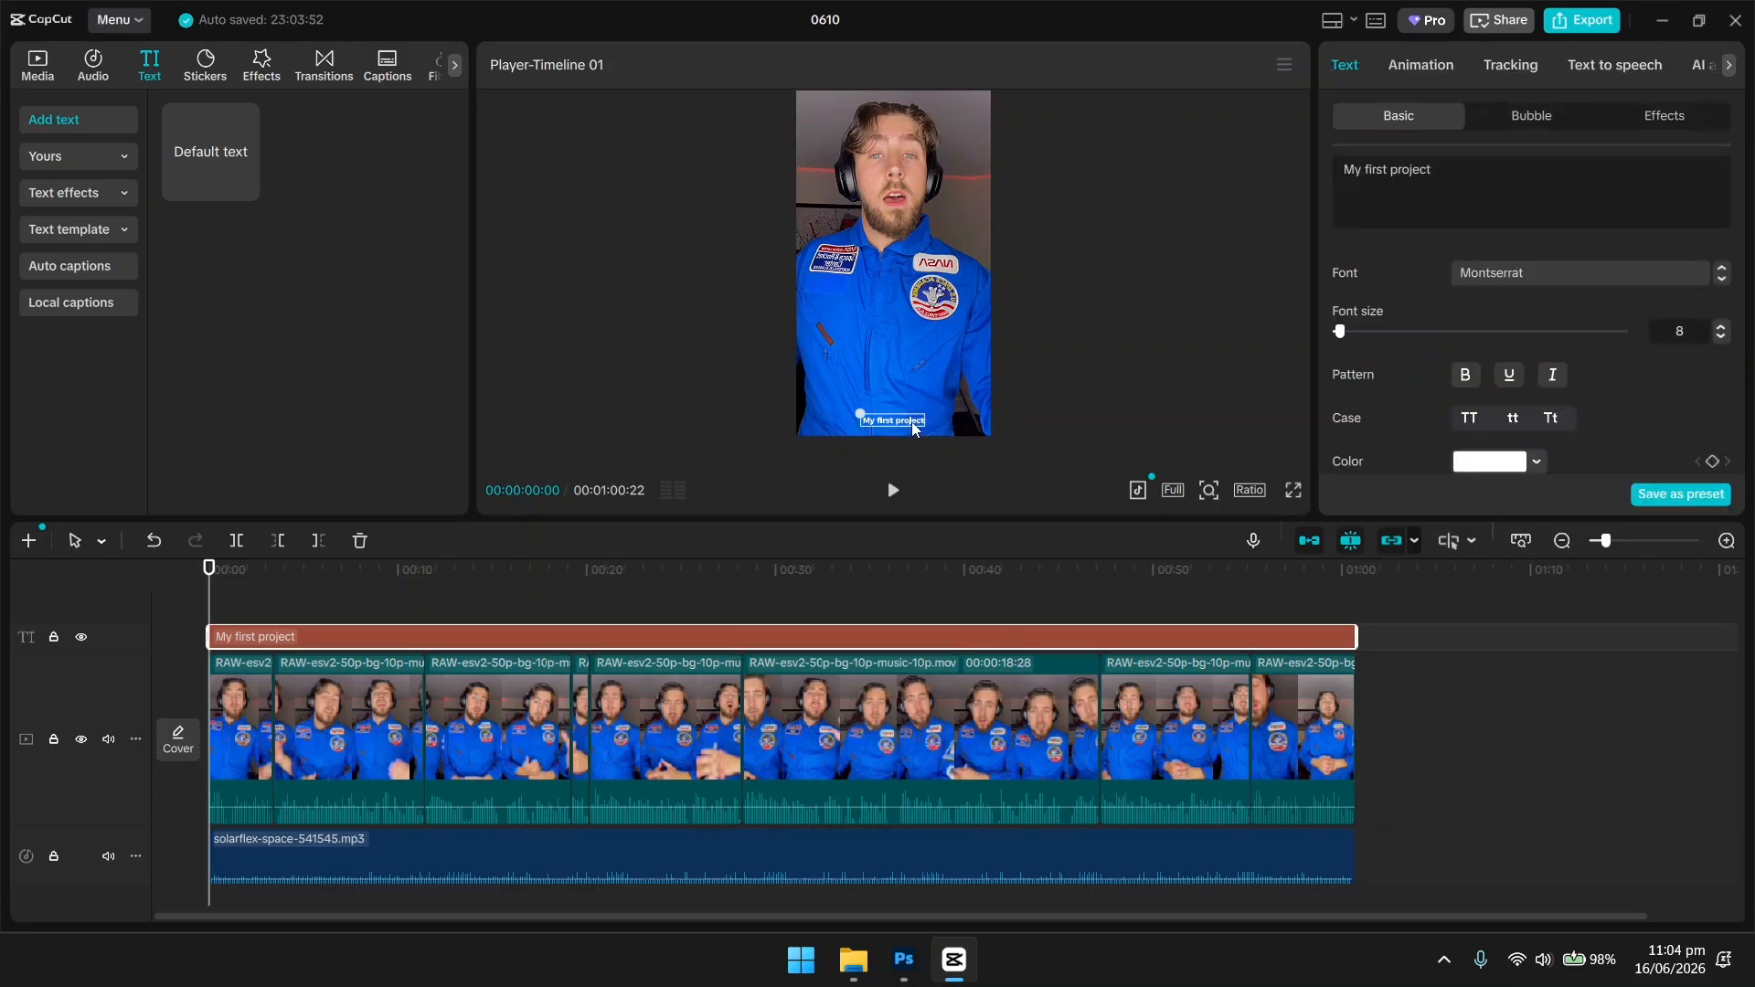
drag(914, 429, 911, 424)
click(1058, 369)
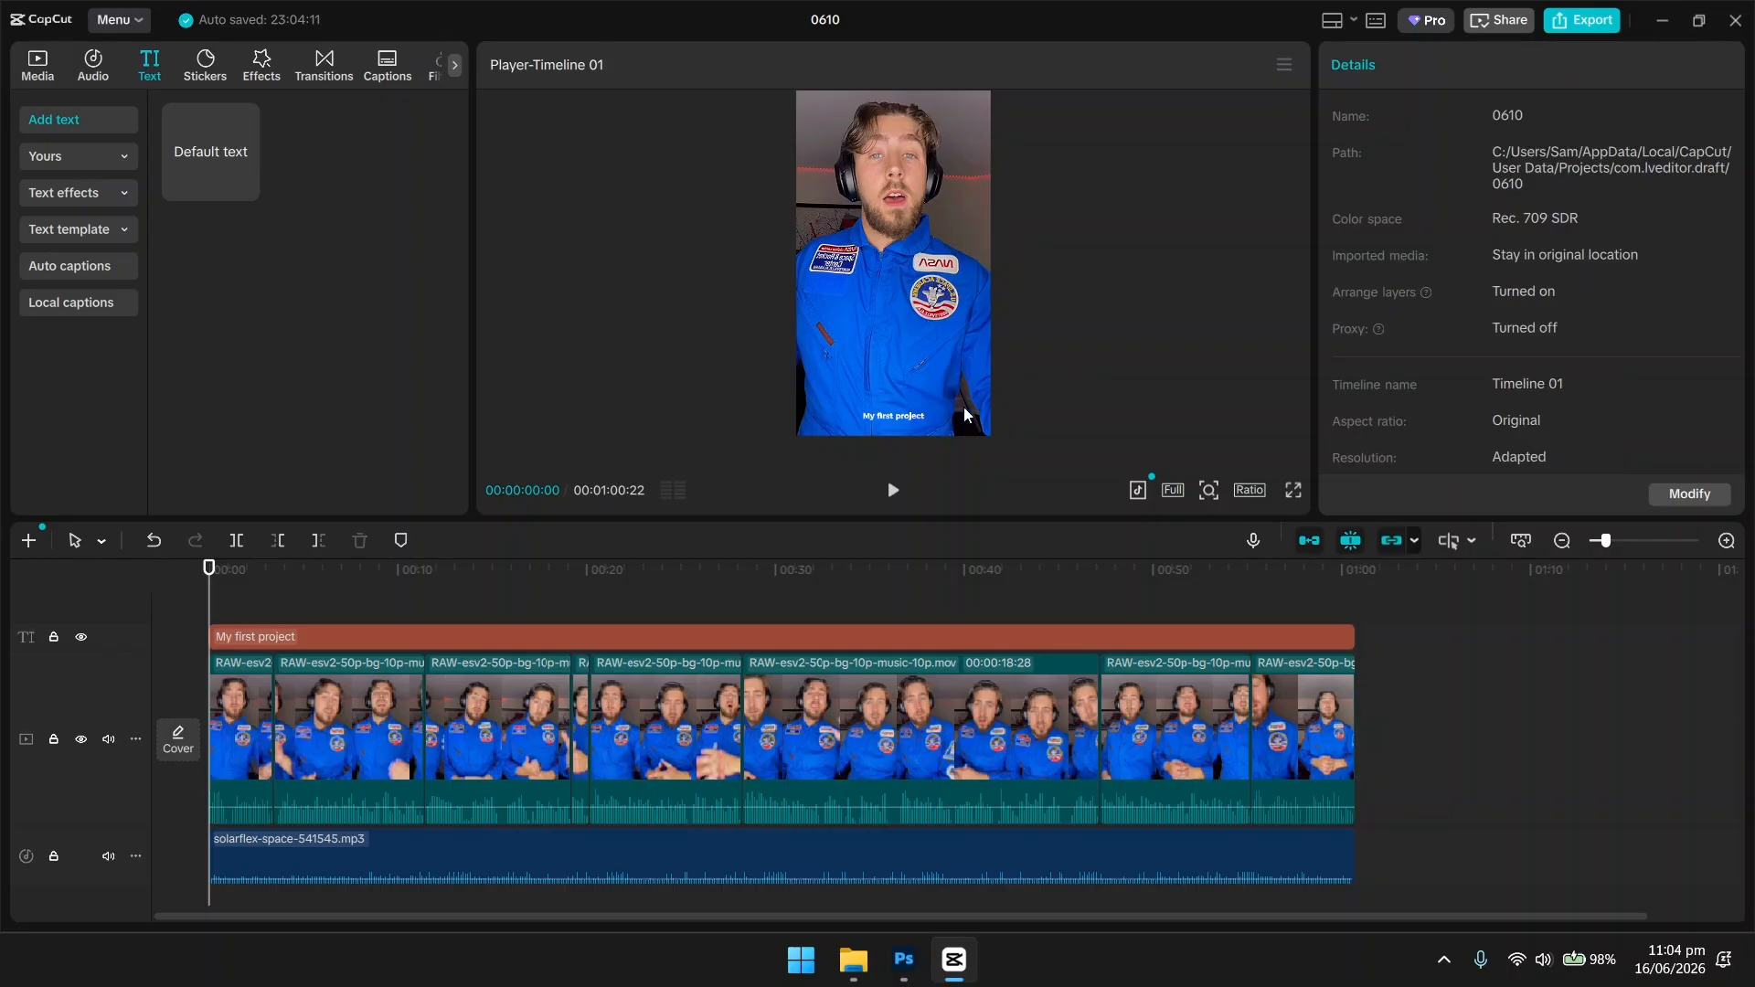
Try the lowercase and title-case options on the "My first project" title, set it to uppercase, and nudge it slightly lower.
click(916, 413)
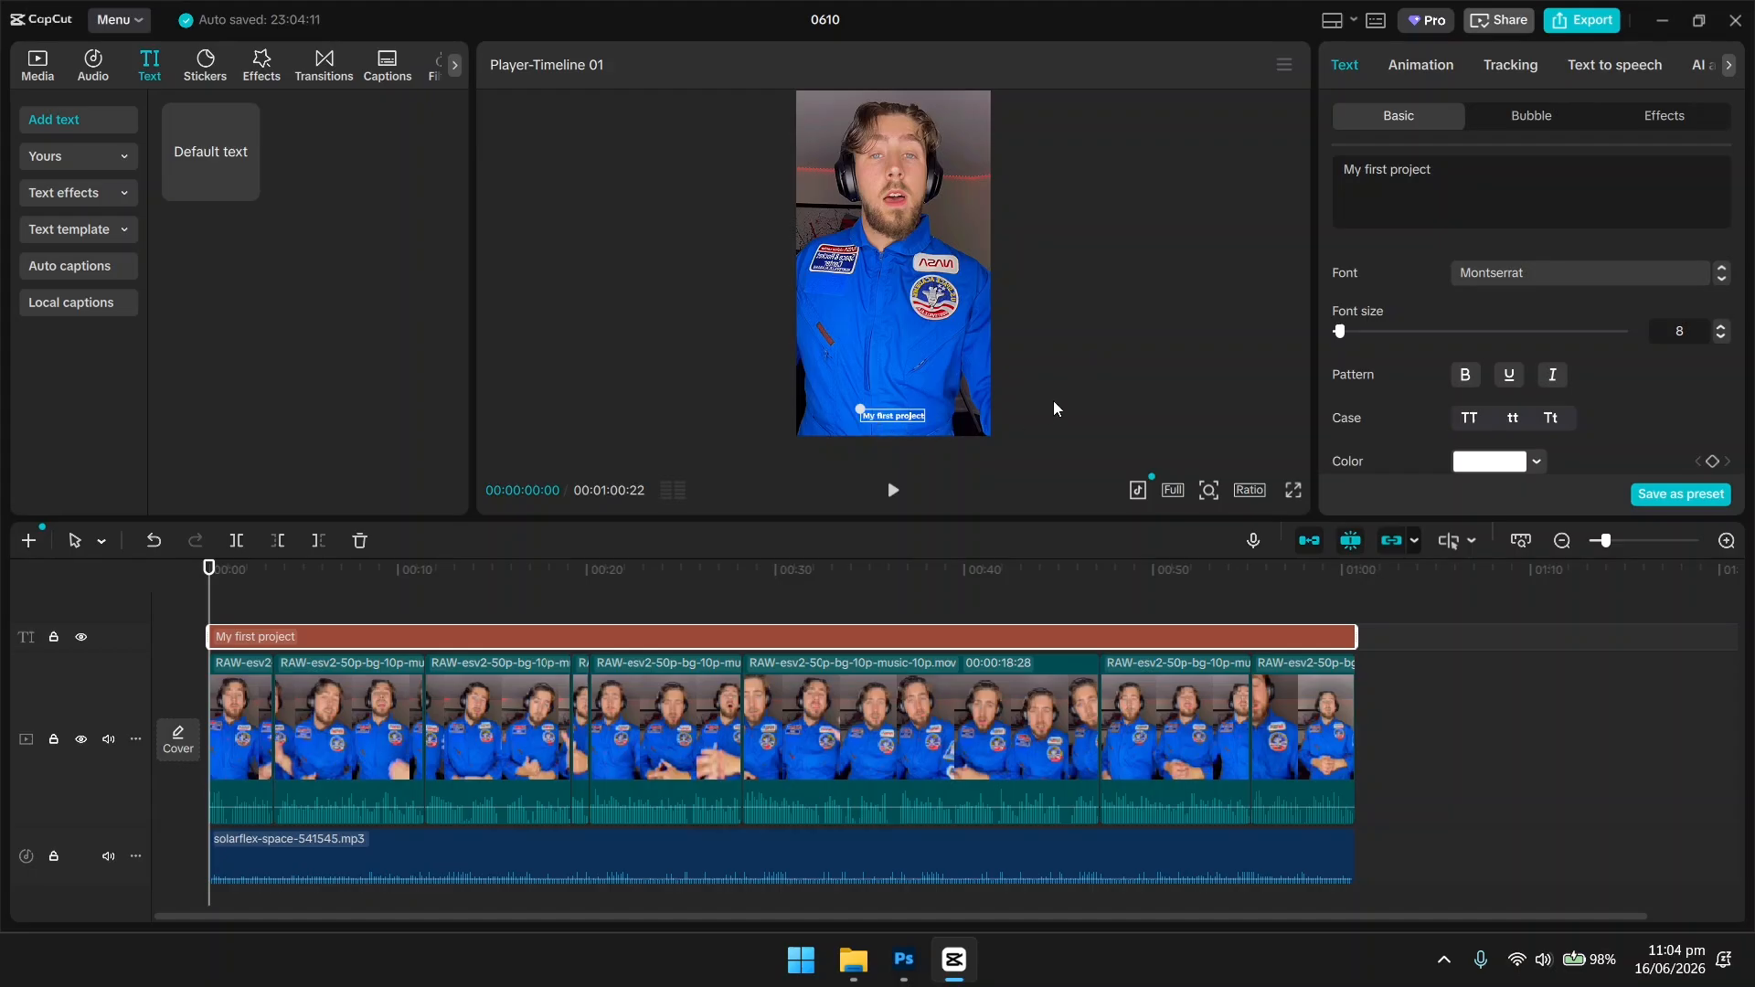
click(1470, 422)
click(1501, 420)
click(1551, 420)
click(1468, 422)
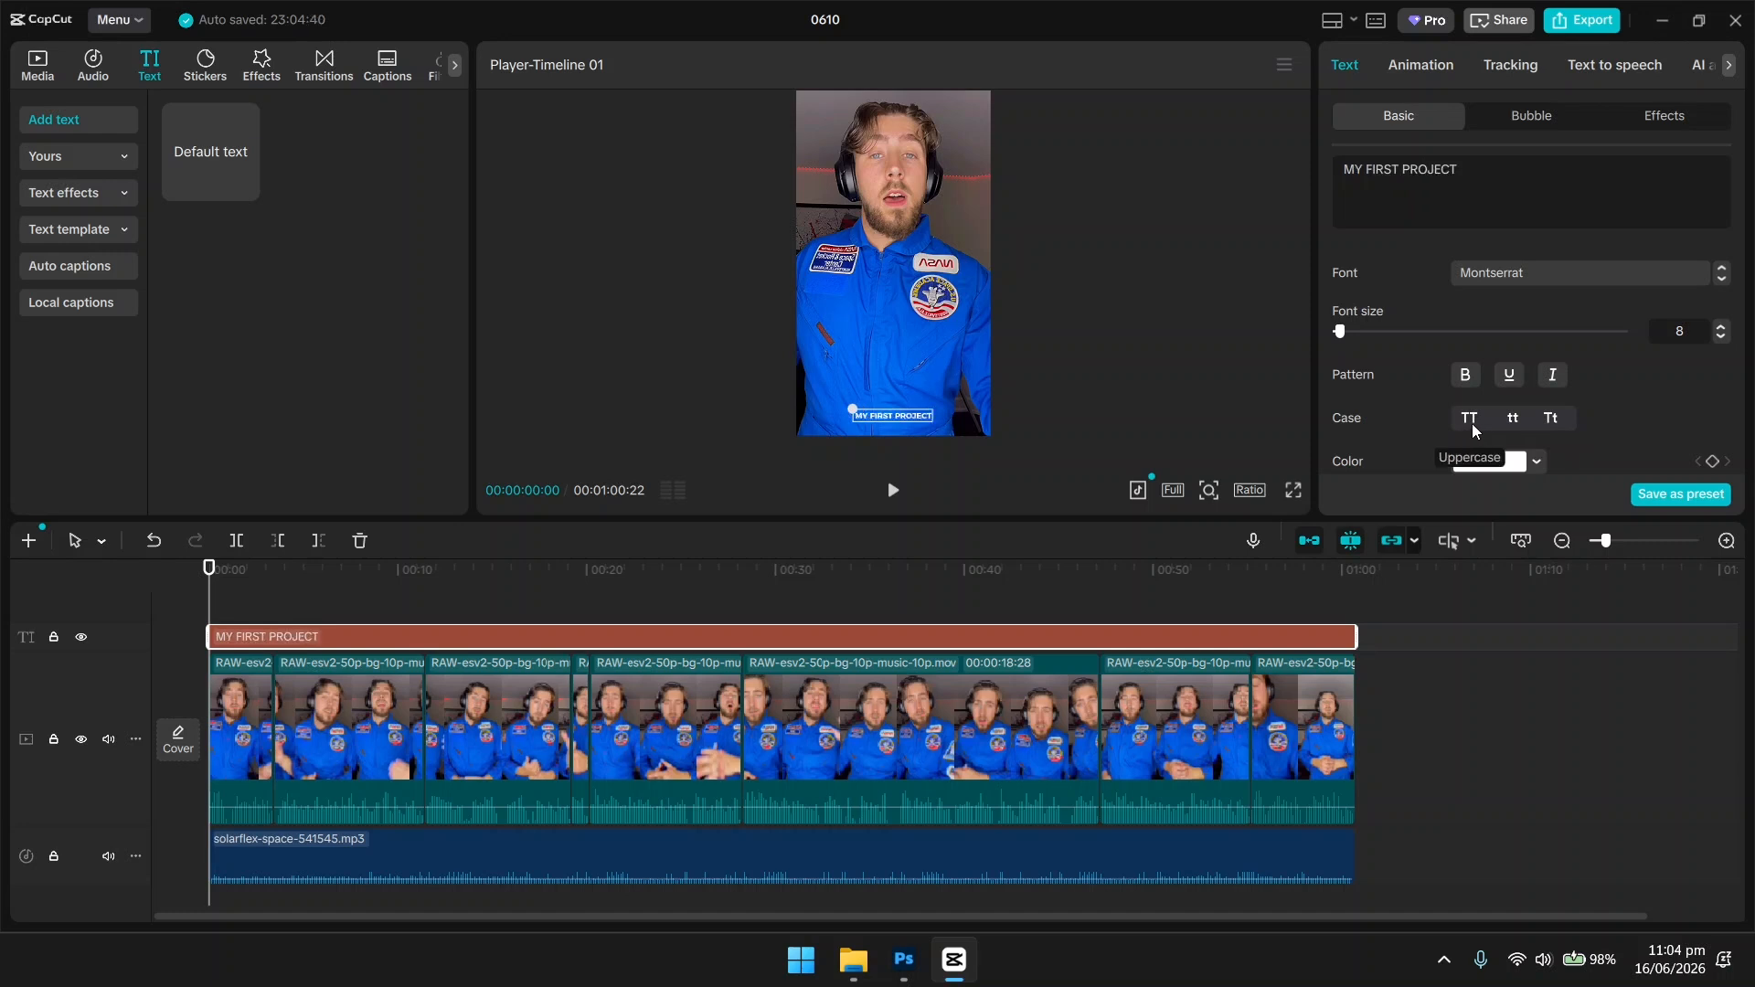
click(1513, 419)
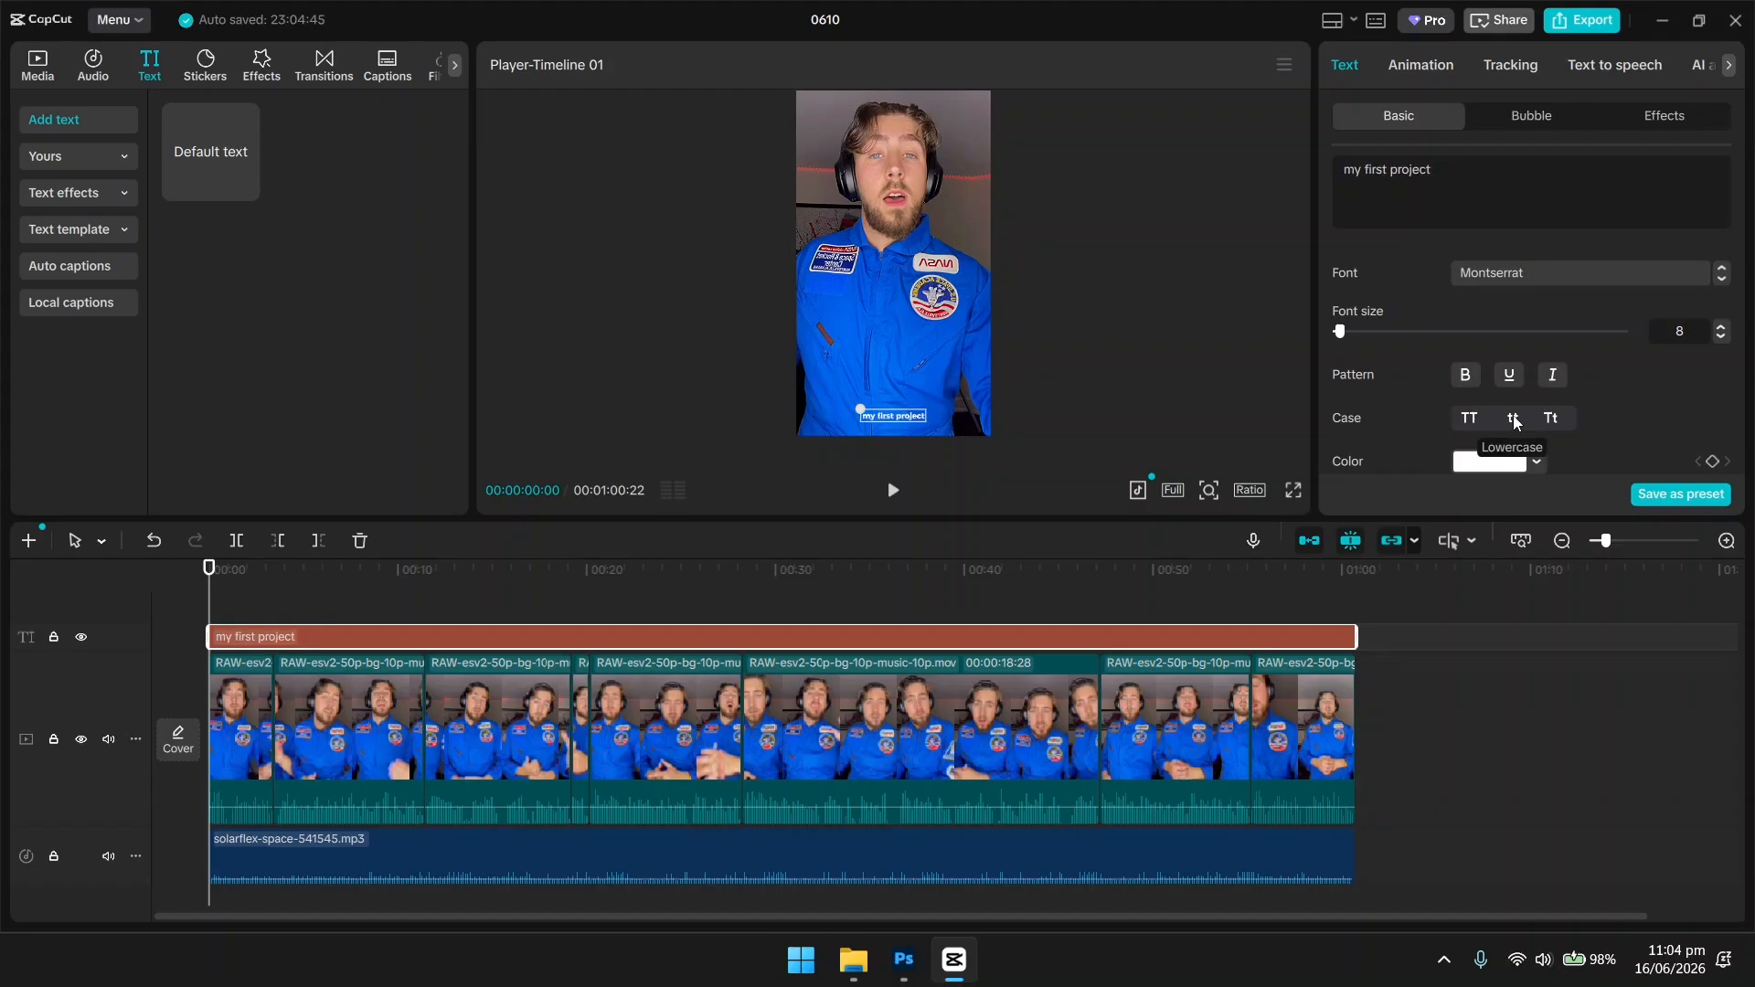
click(1563, 422)
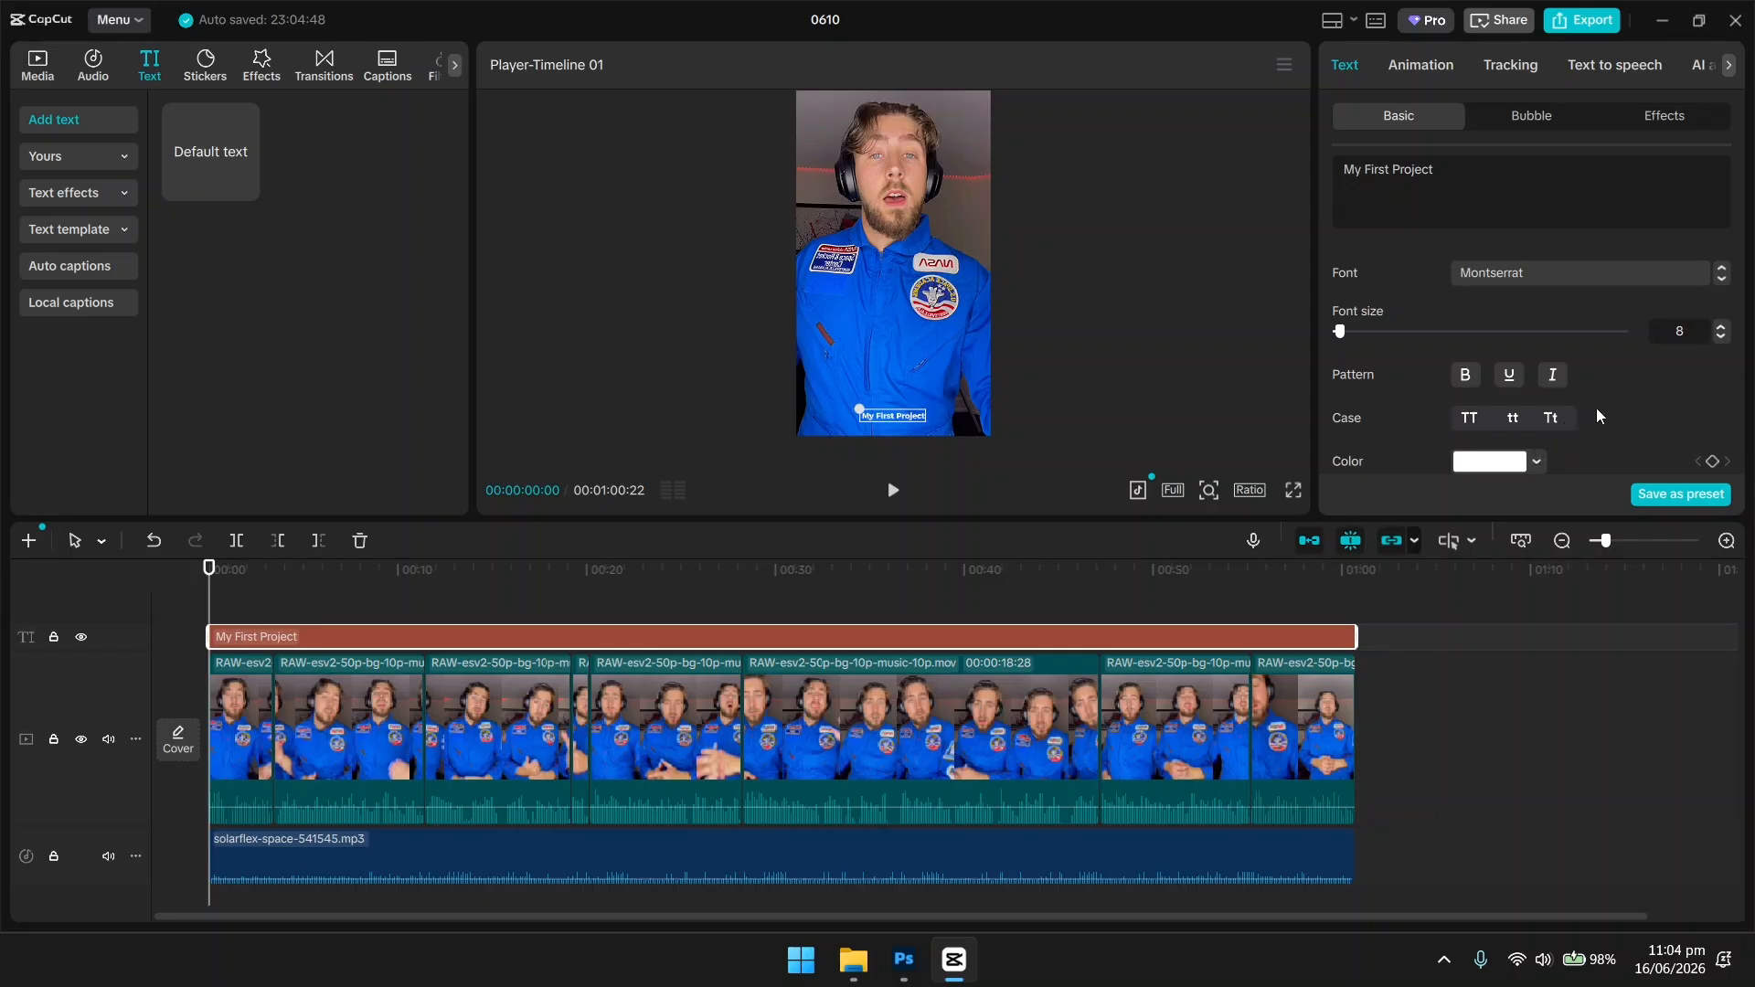
click(1469, 419)
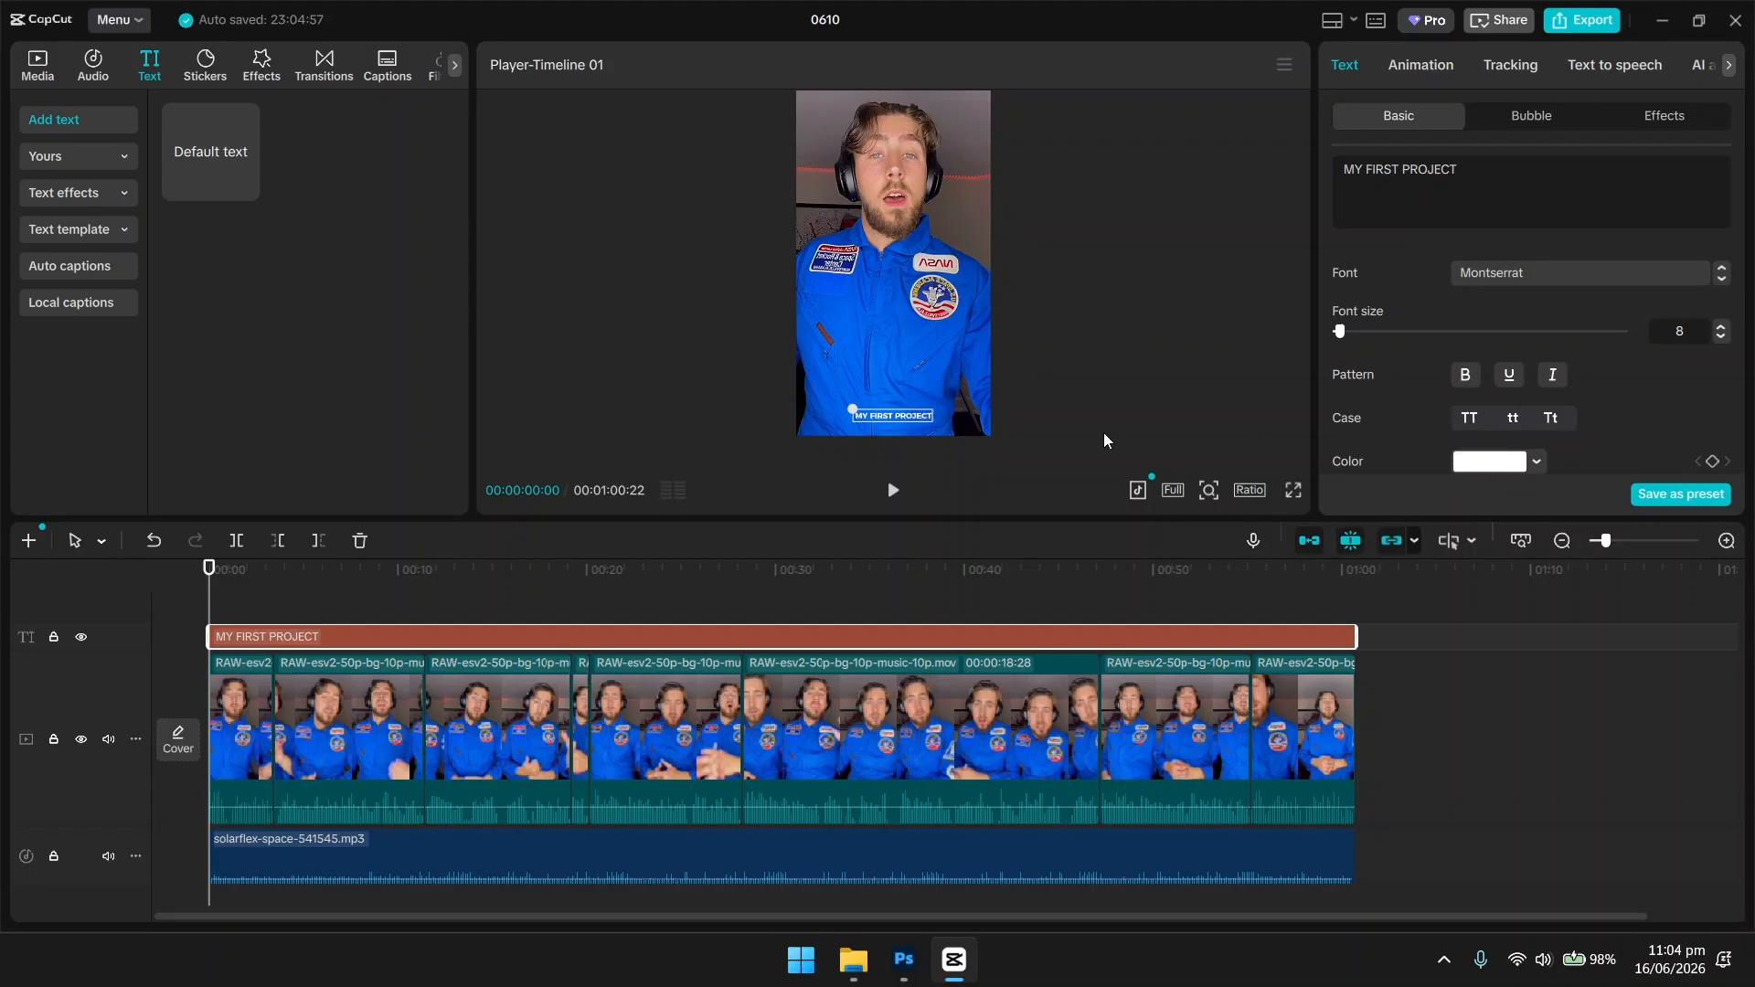
drag(910, 422, 910, 429)
Look through the title's basic text settings and expand the preset styles to examine all of them.
scroll(1636, 398, down, 1)
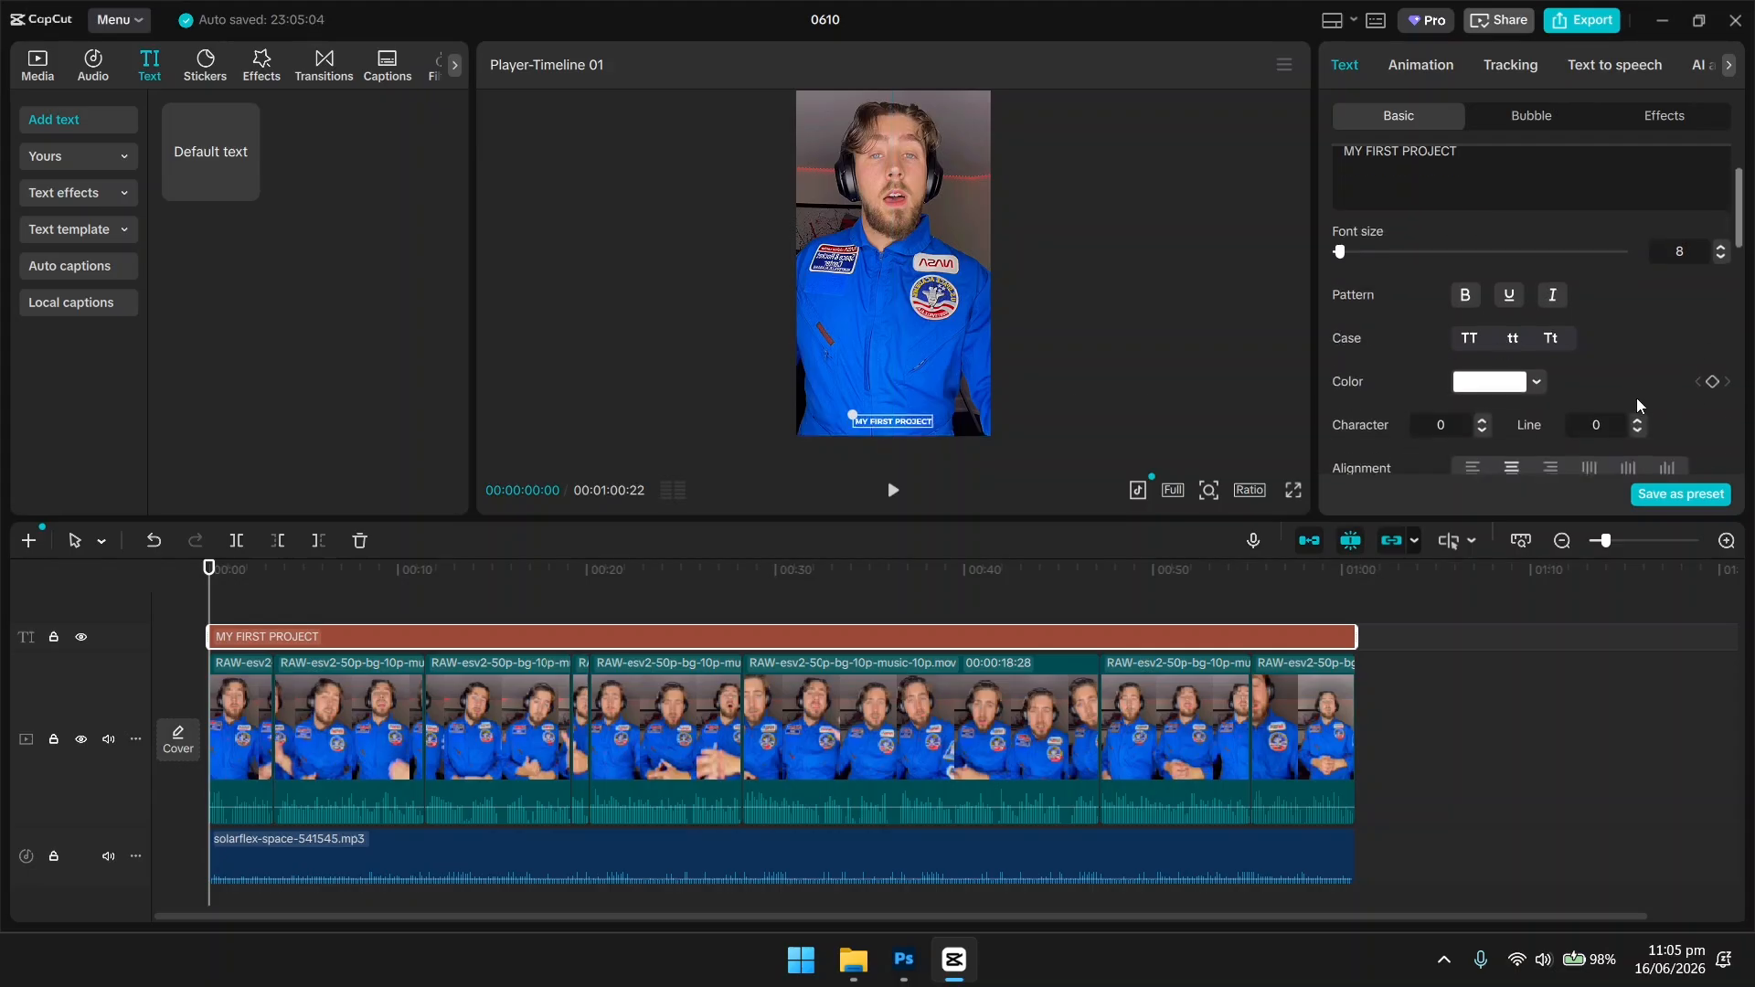
scroll(1634, 383, down, 2)
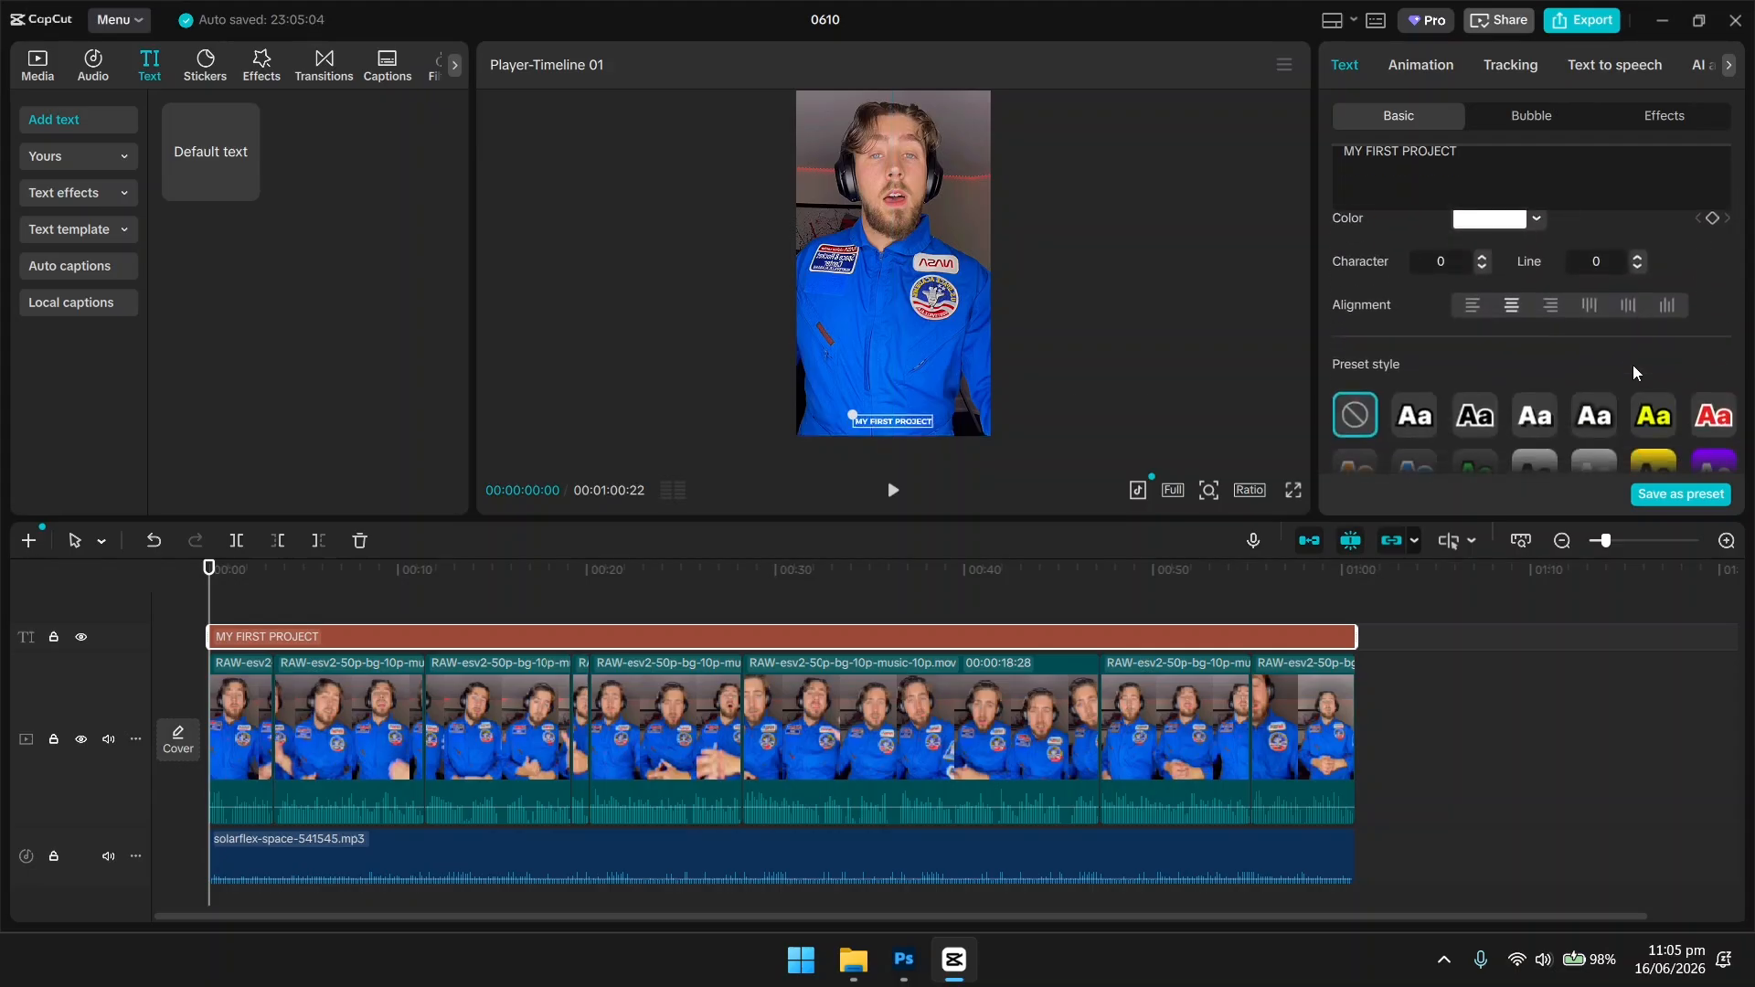
scroll(1632, 365, down, 1)
scroll(1620, 325, up, 2)
scroll(1620, 326, down, 2)
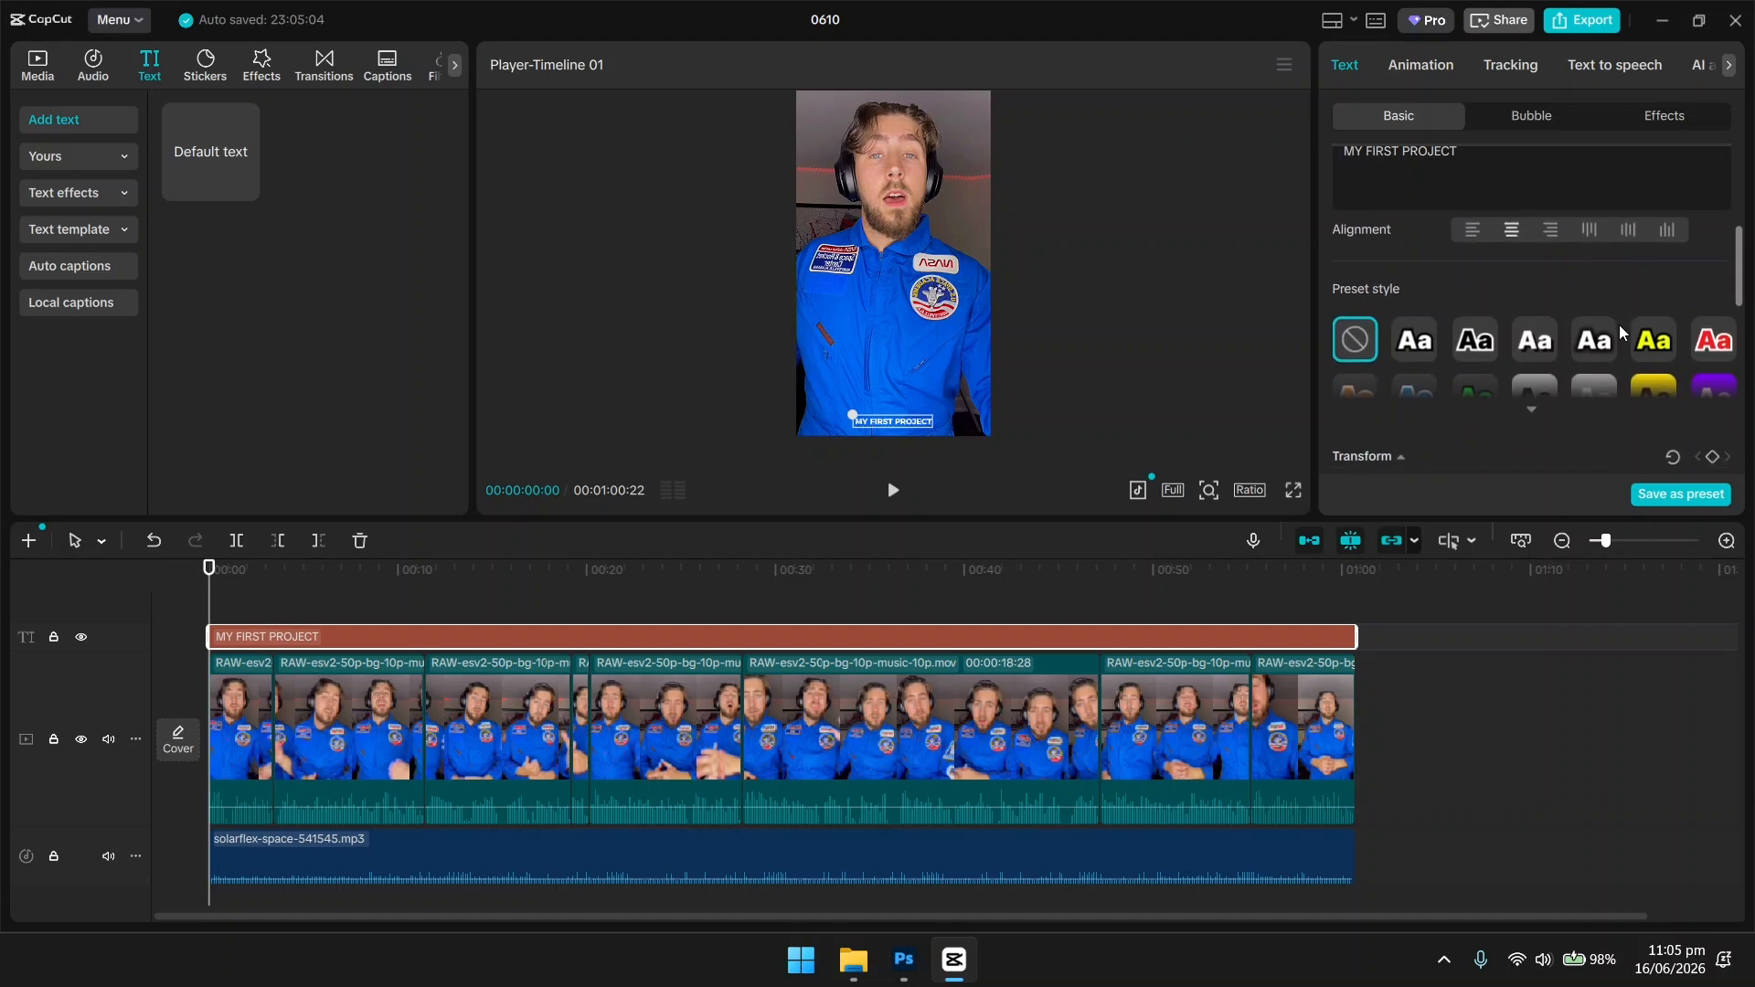
scroll(1540, 331, down, 1)
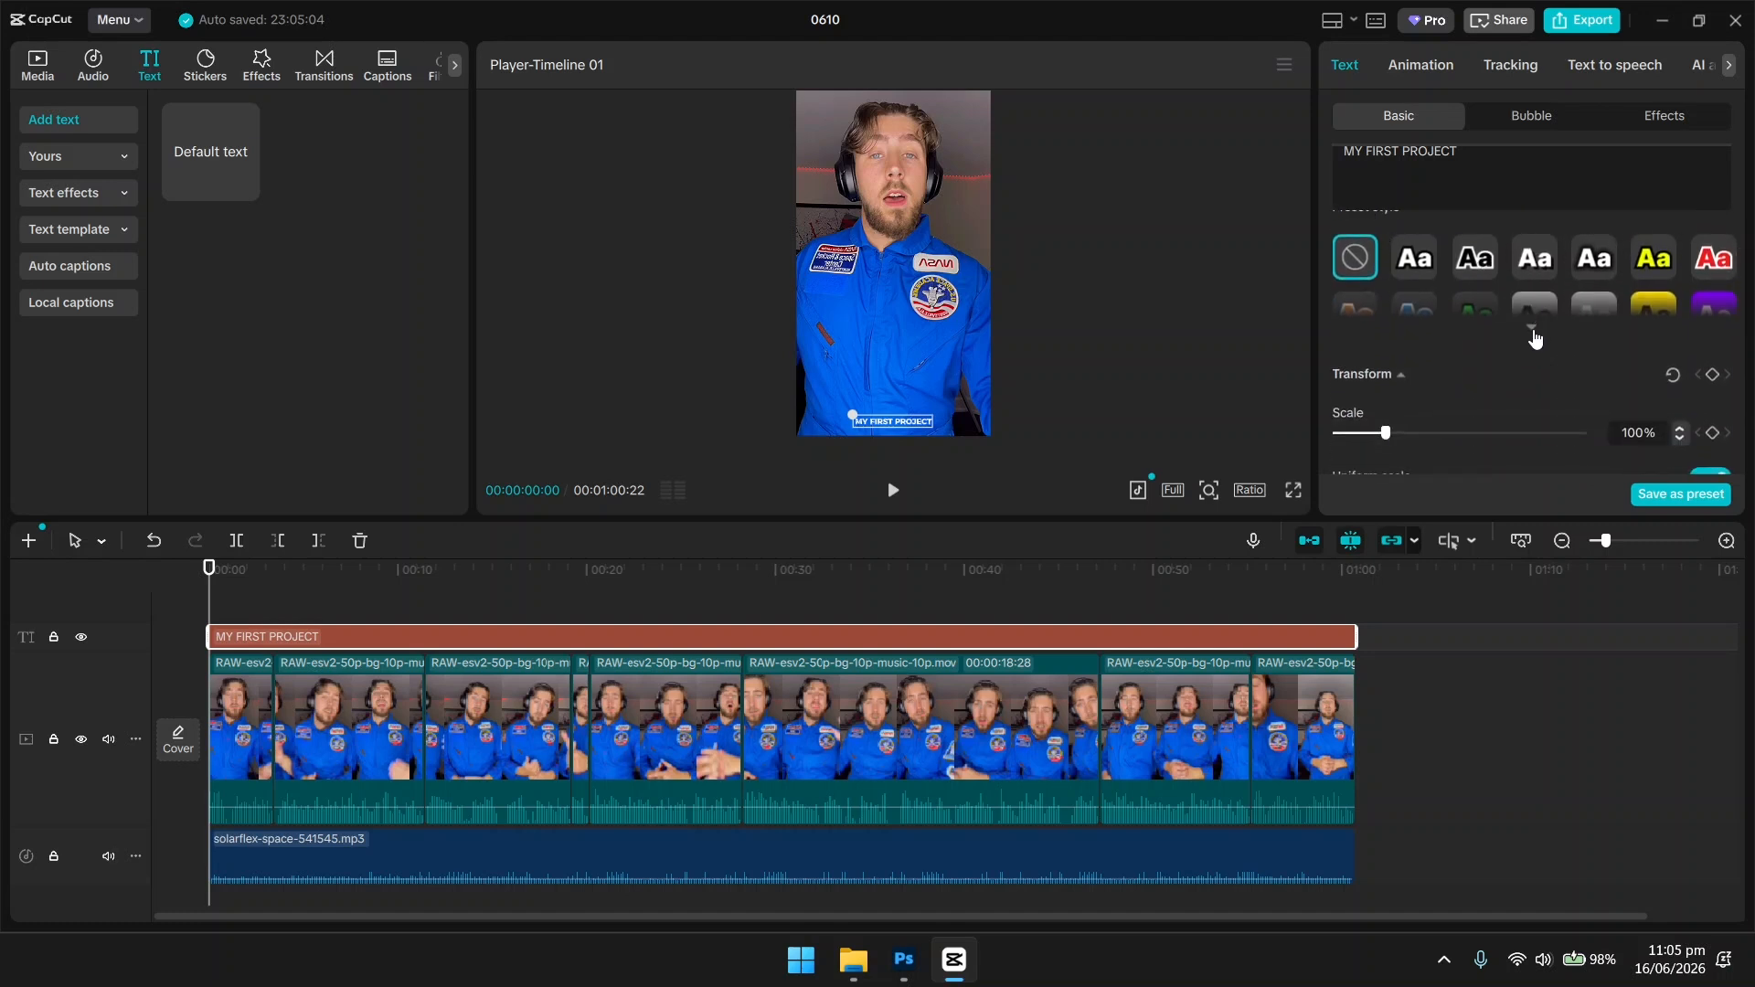
click(1533, 329)
scroll(1463, 354, down, 1)
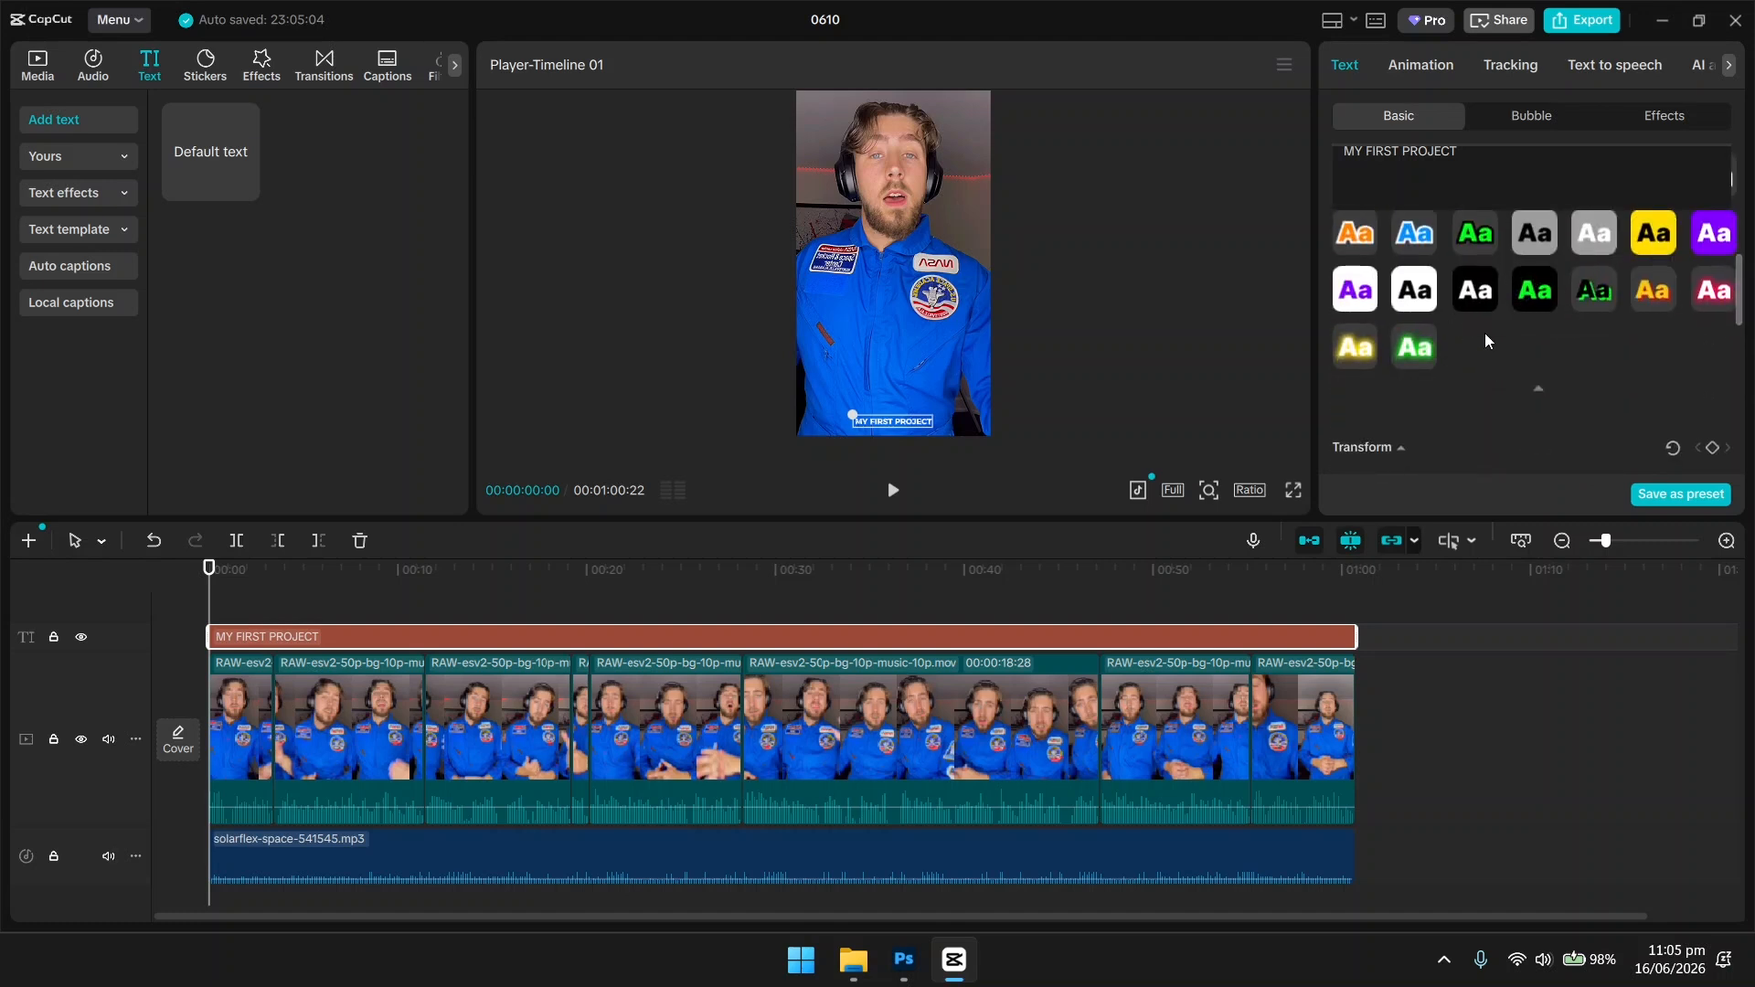
scroll(1495, 335, up, 1)
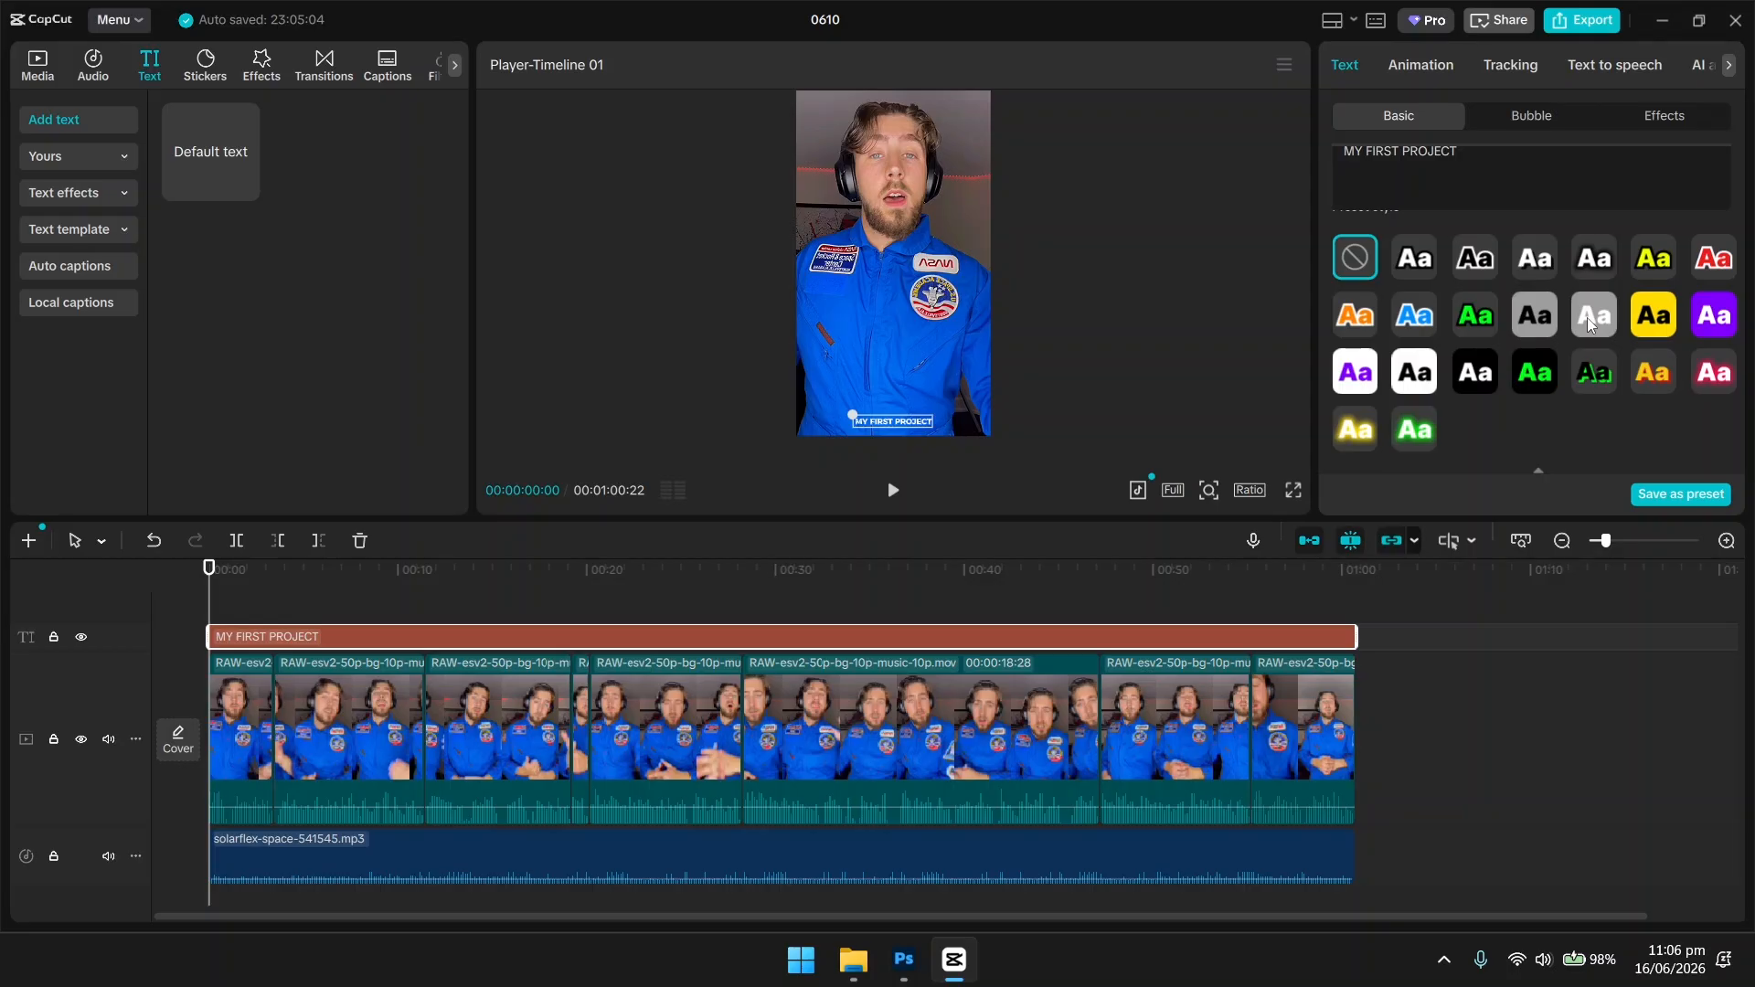
Enable a background behind the "MY FIRST PROJECT" title and set its colour to white, FFFFFF.
scroll(1586, 316, down, 5)
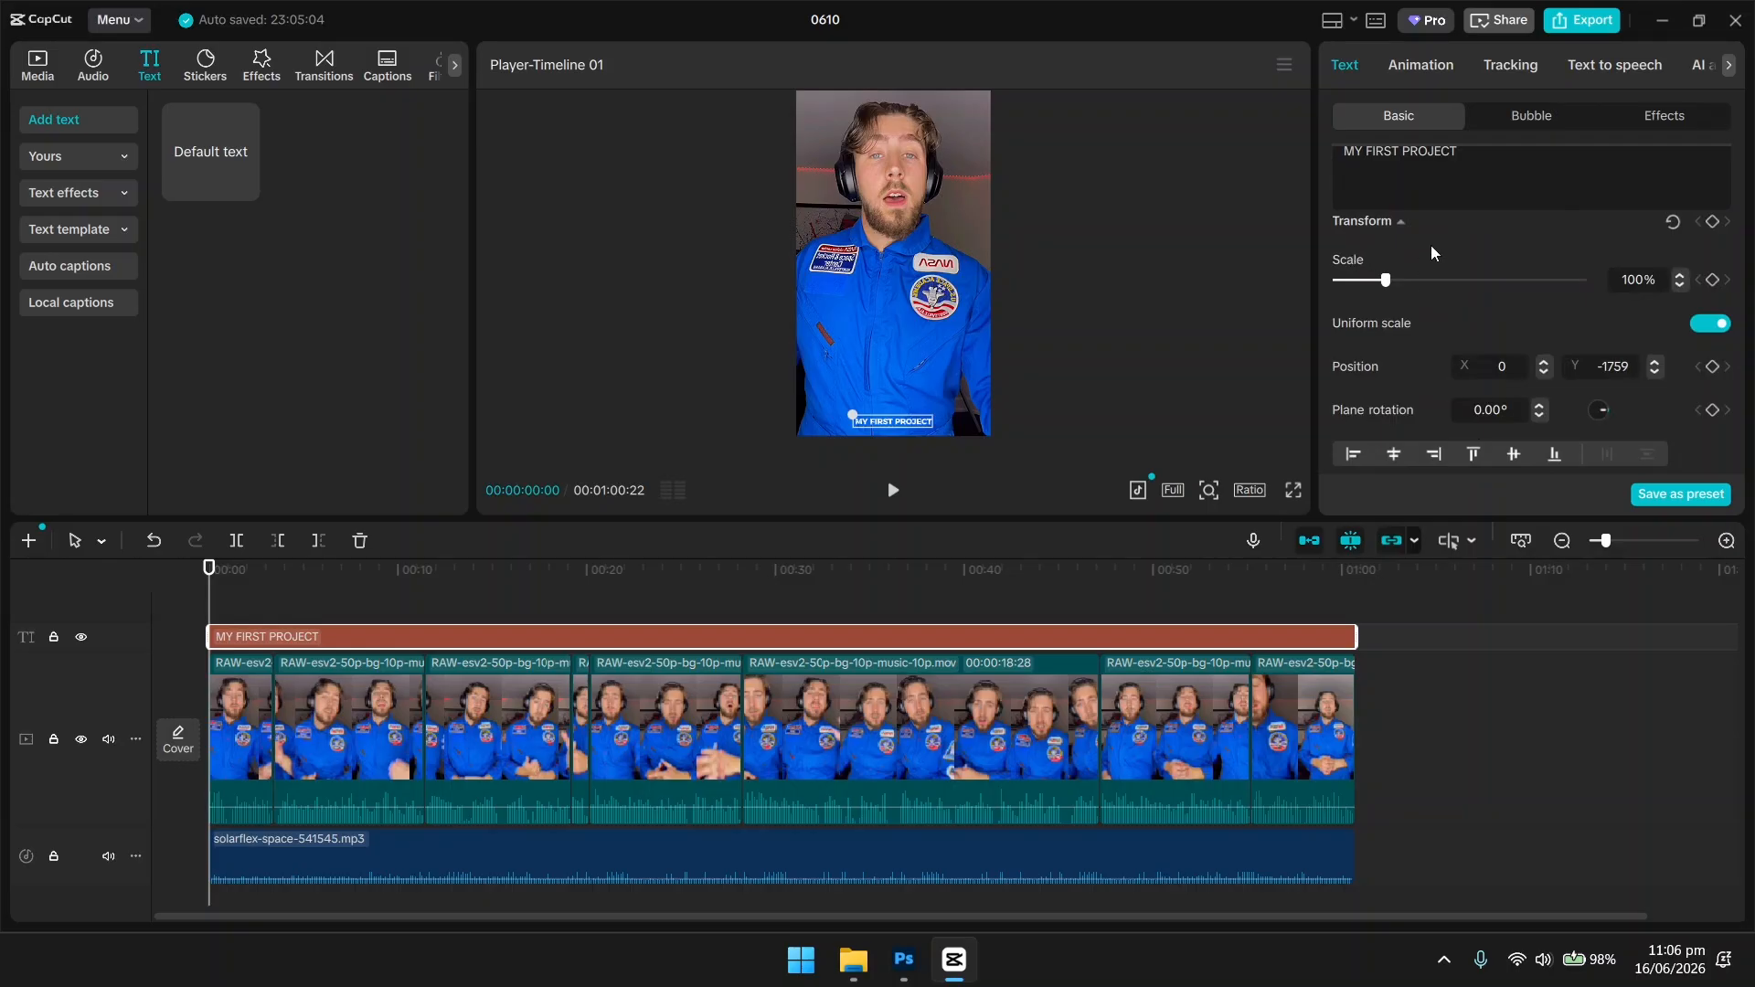
scroll(1388, 304, down, 2)
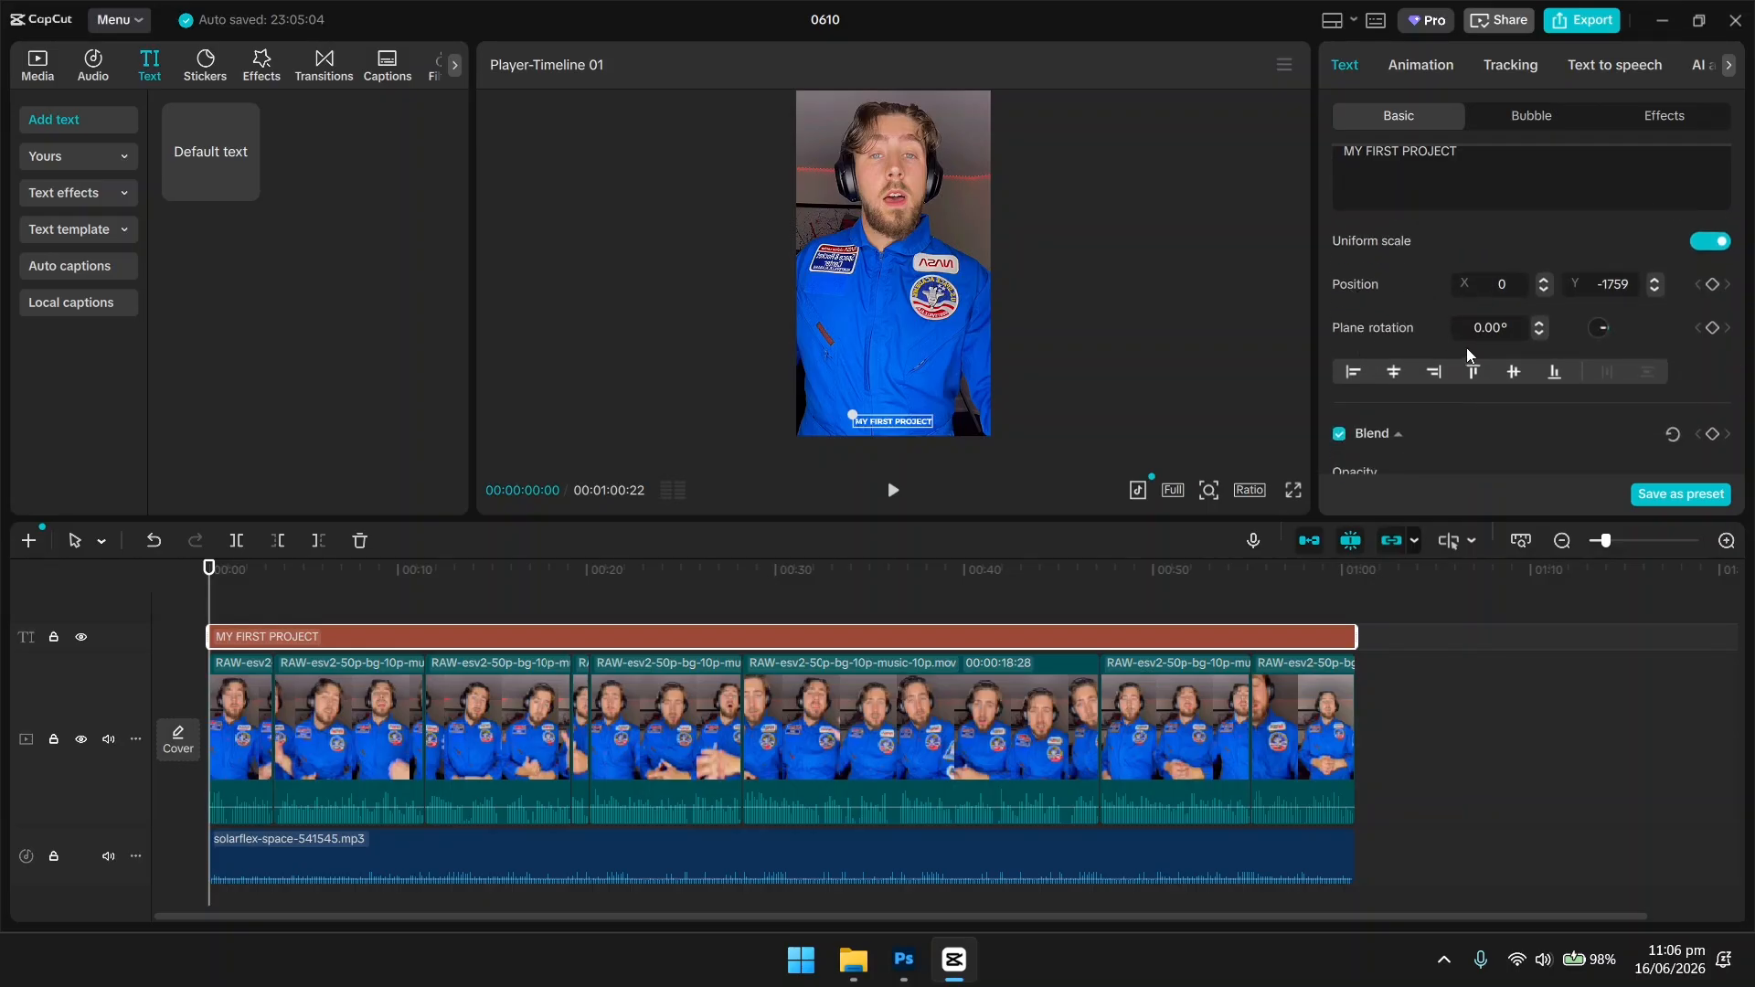
scroll(1370, 376, down, 3)
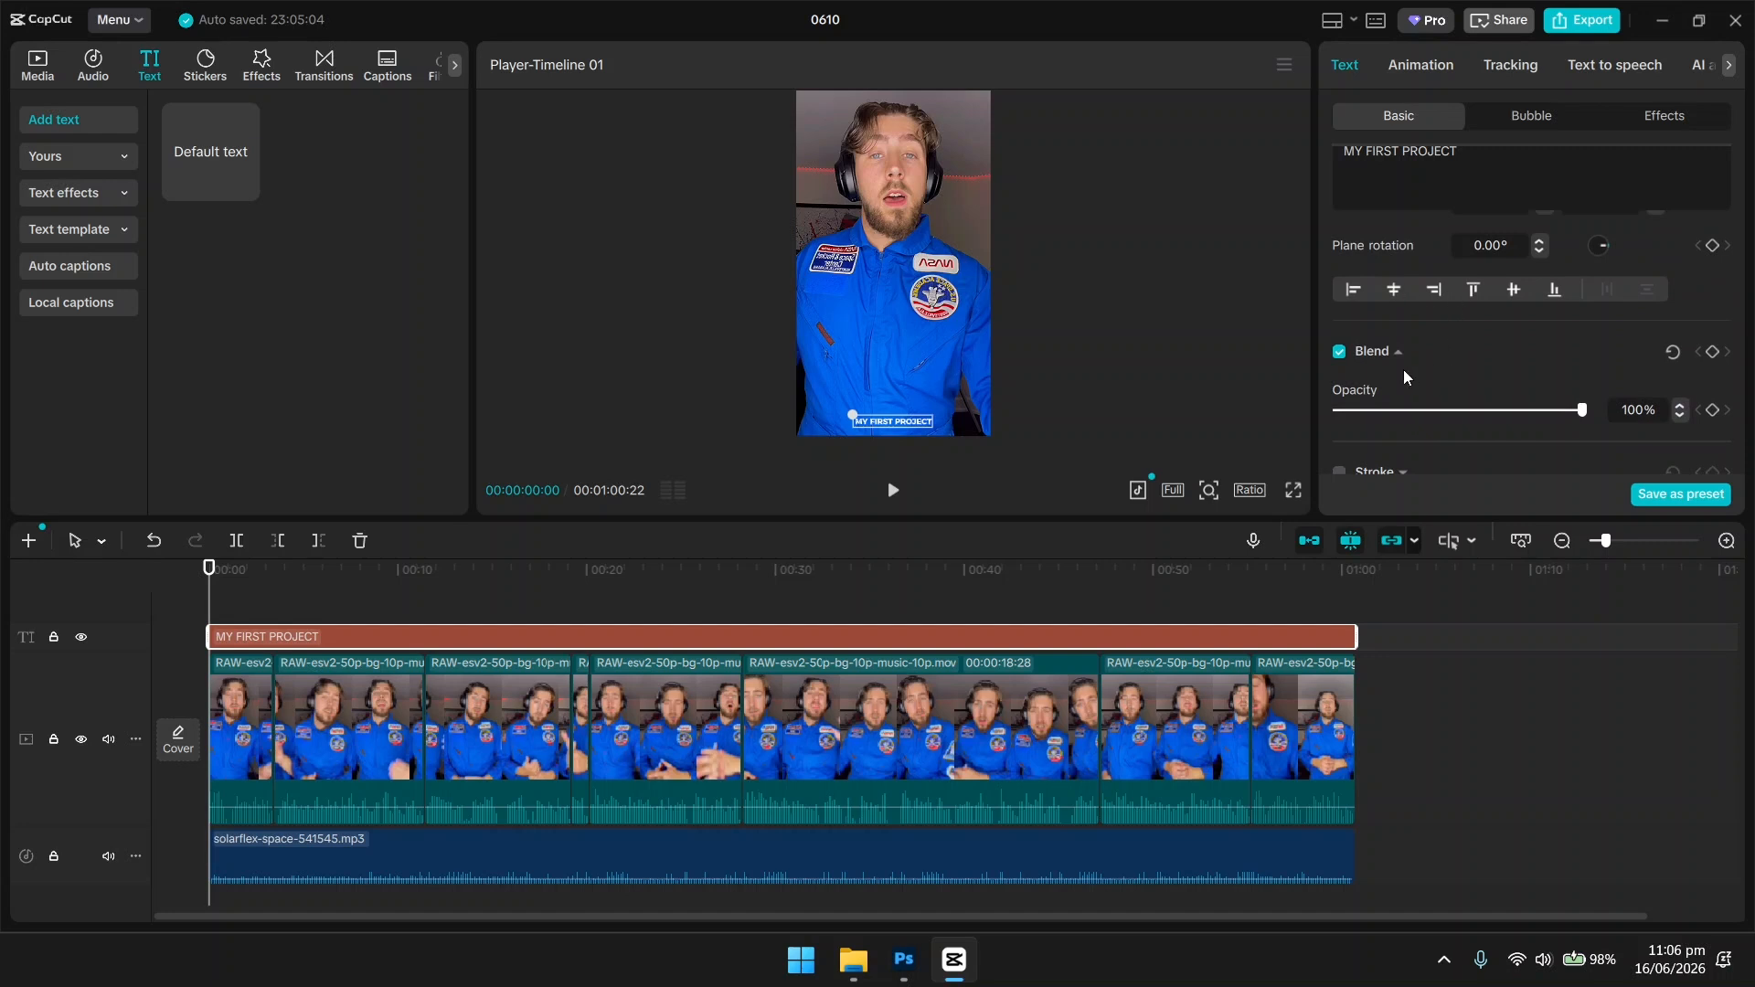
scroll(1426, 384, down, 2)
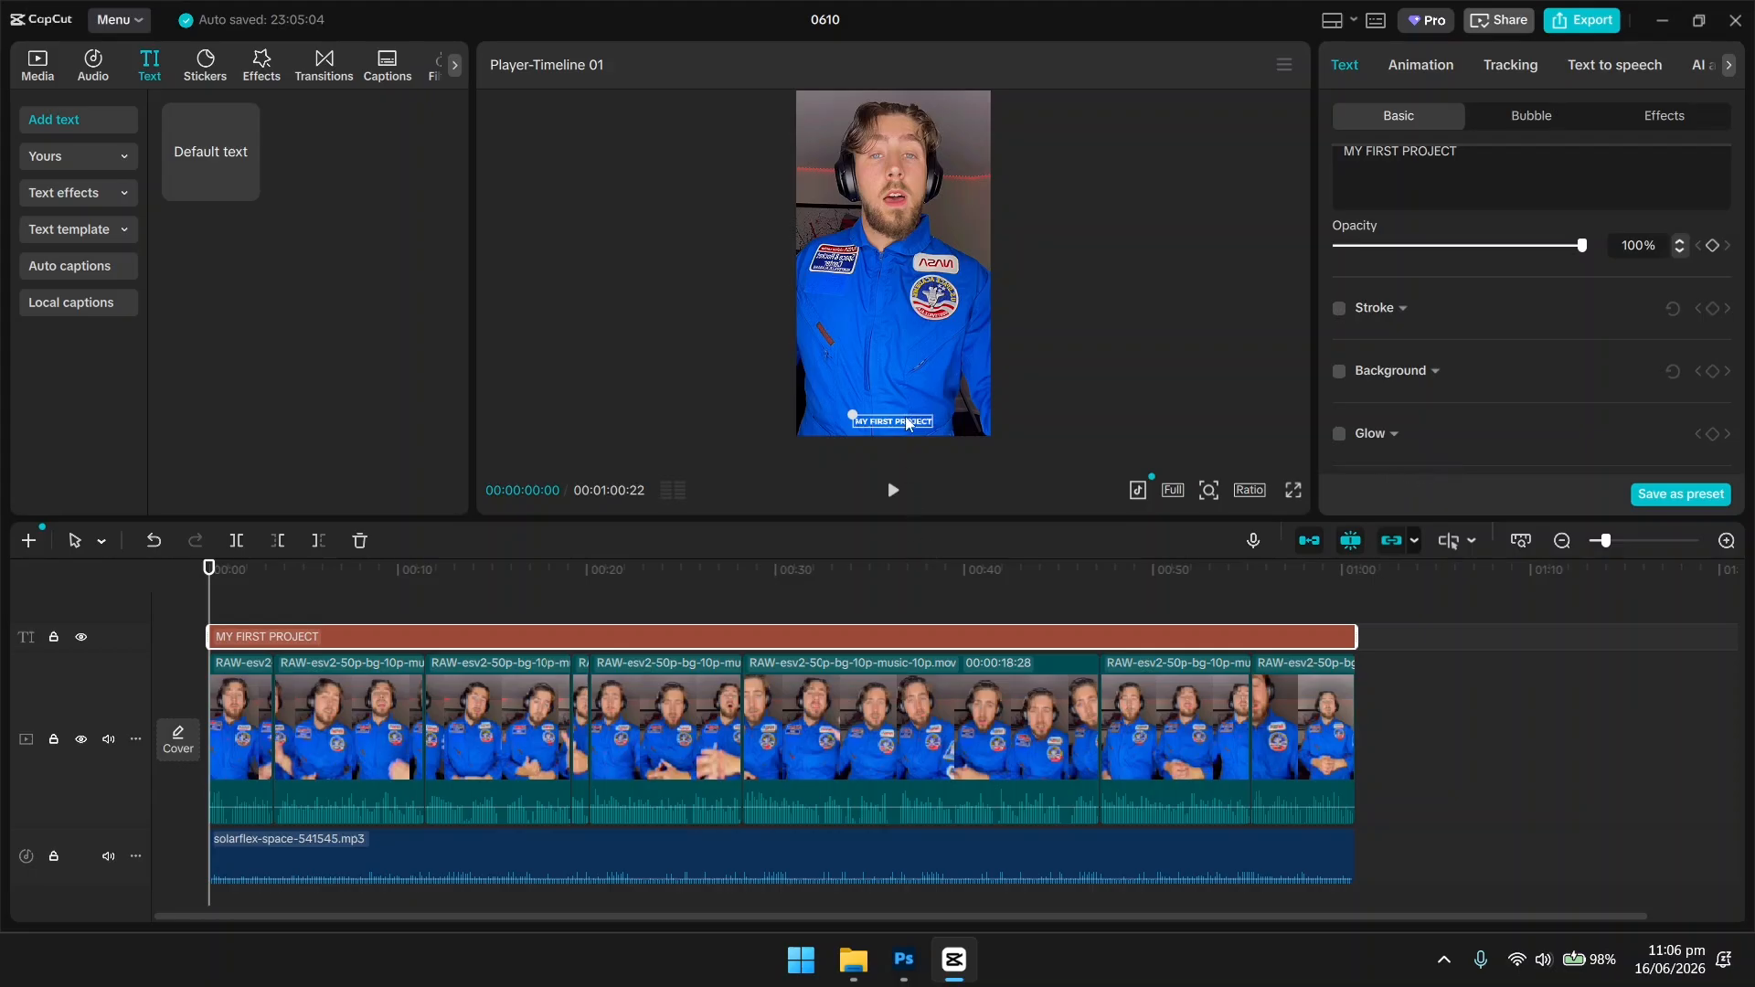
click(1340, 373)
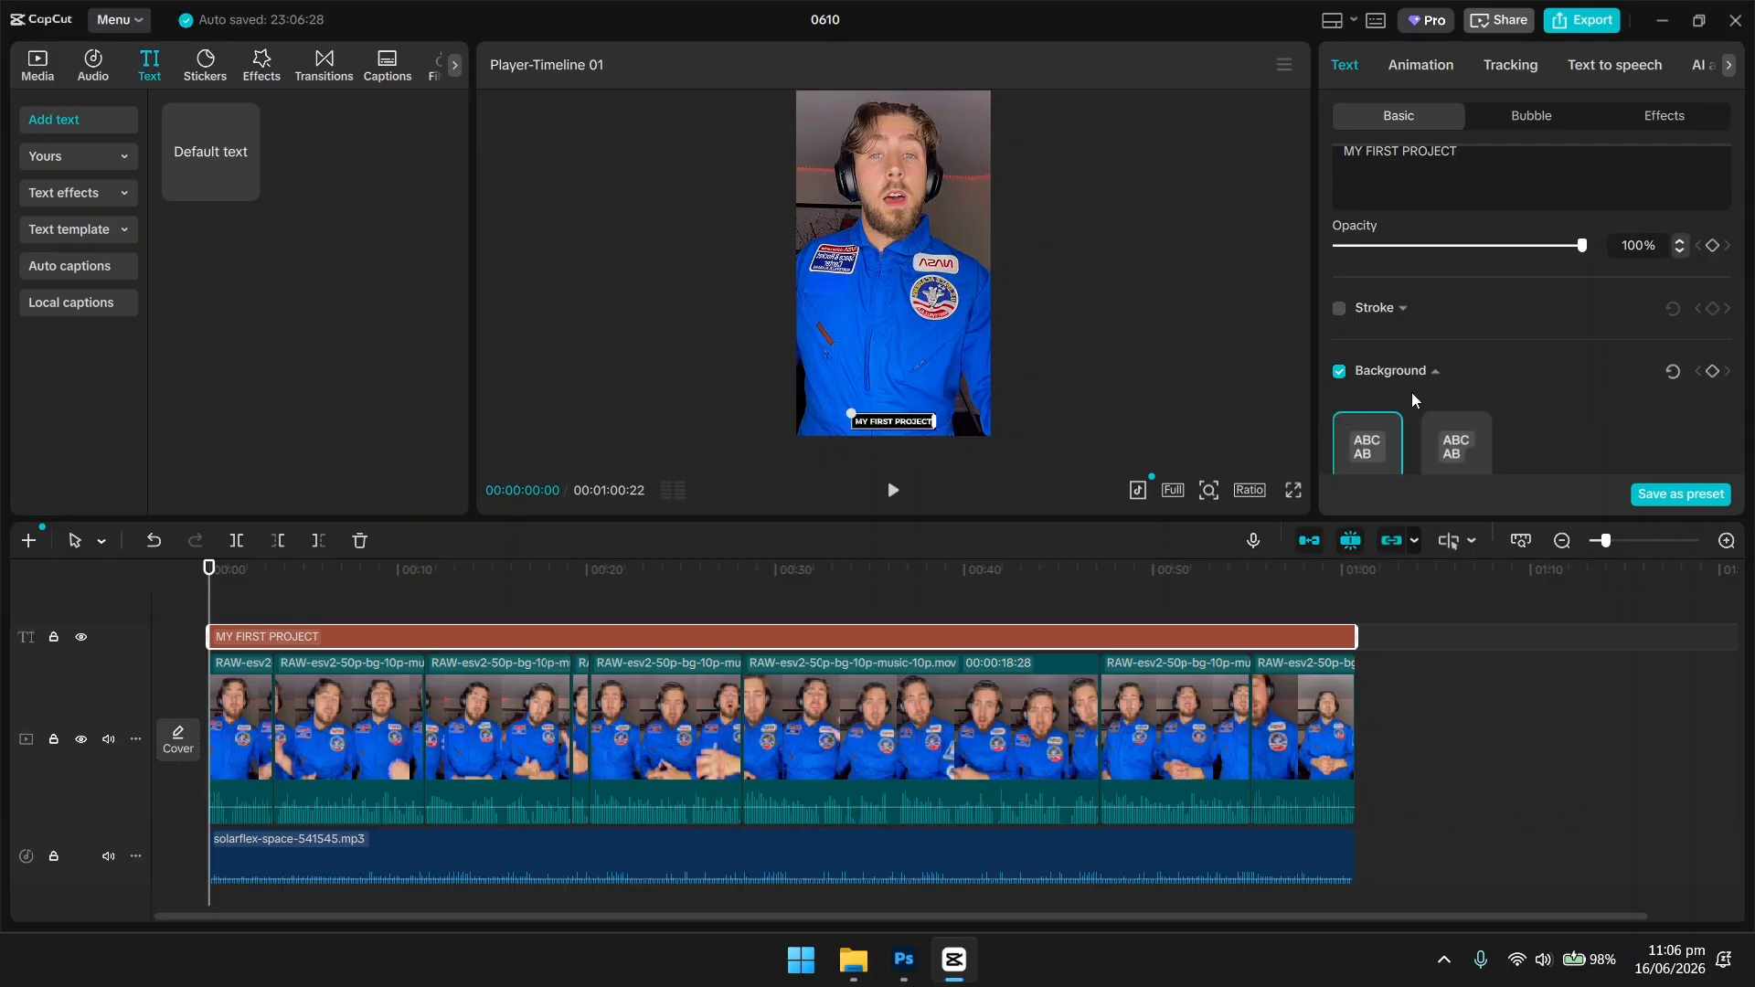
scroll(1411, 392, down, 1)
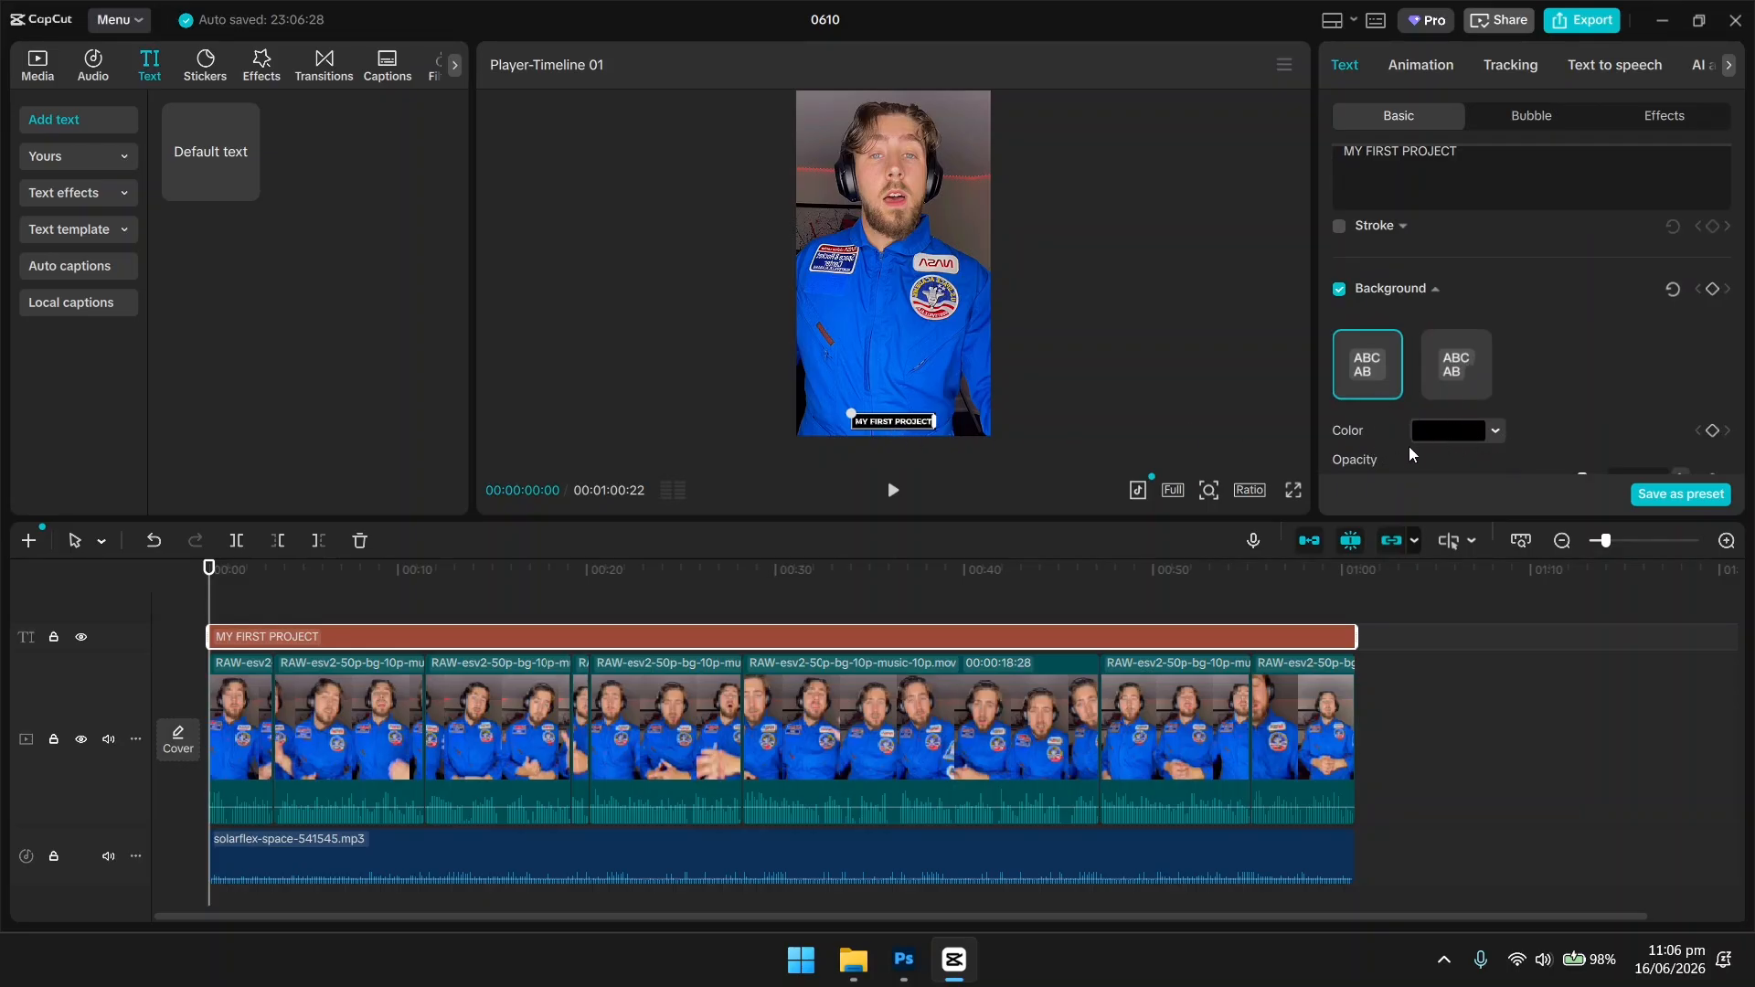
click(1494, 432)
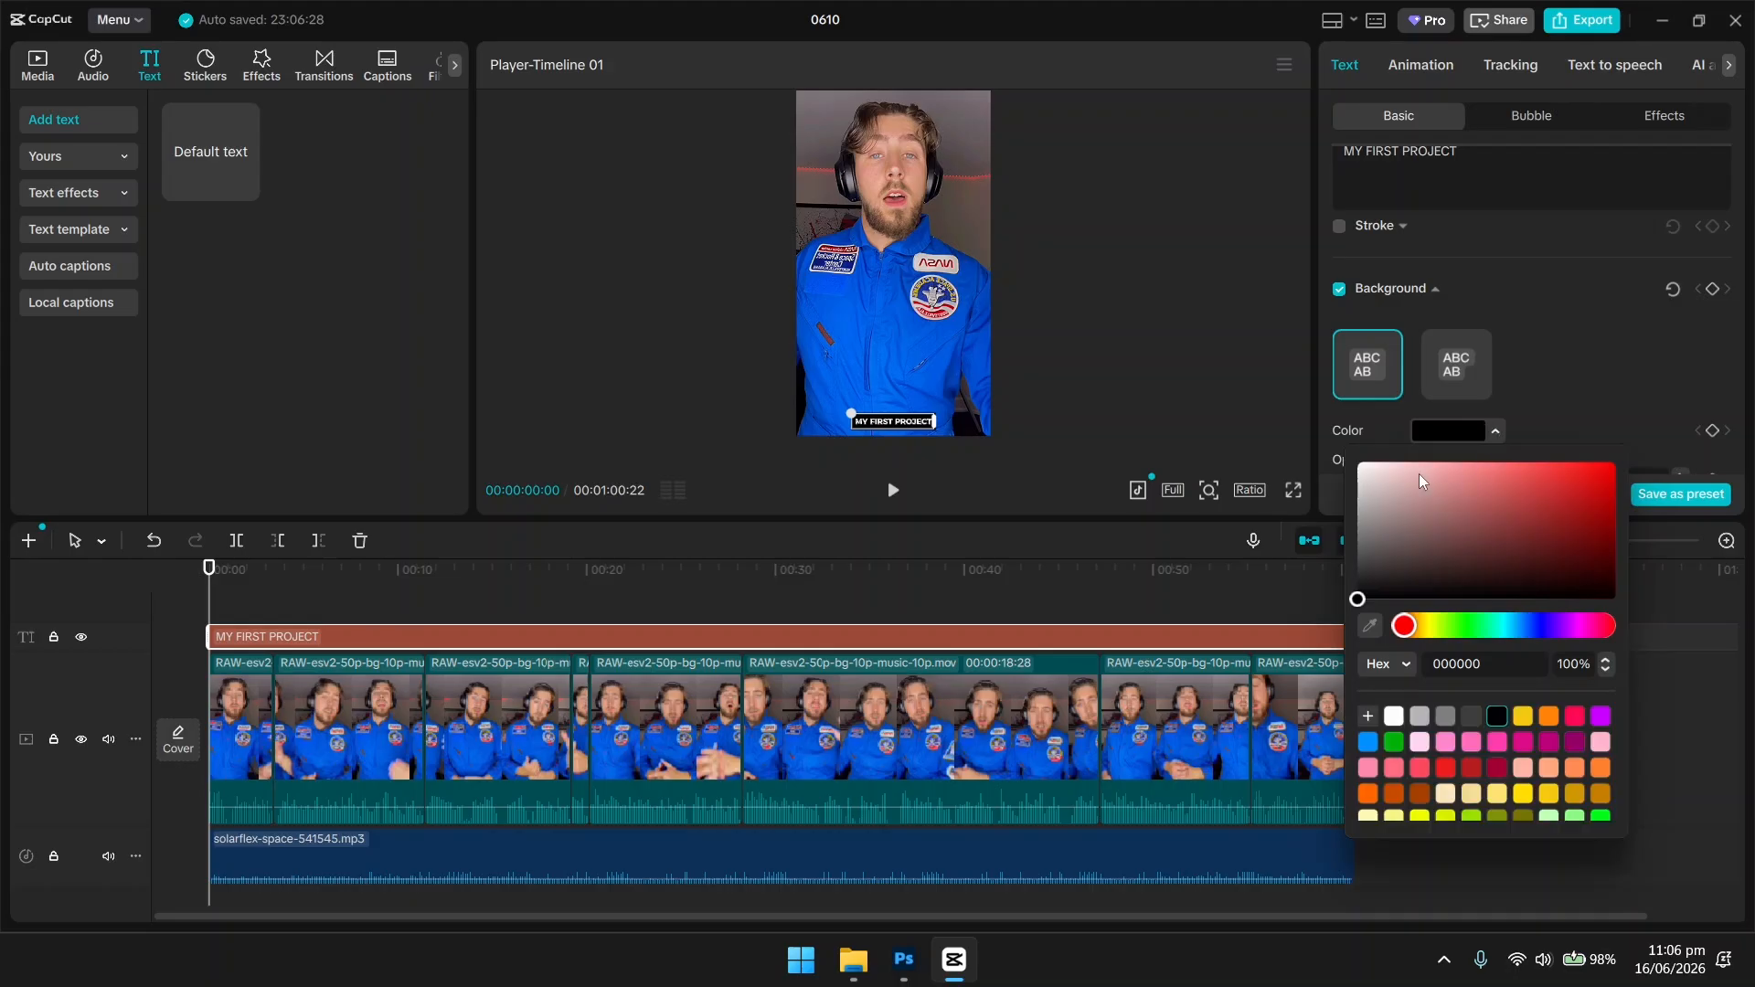
drag(1379, 492, 1348, 460)
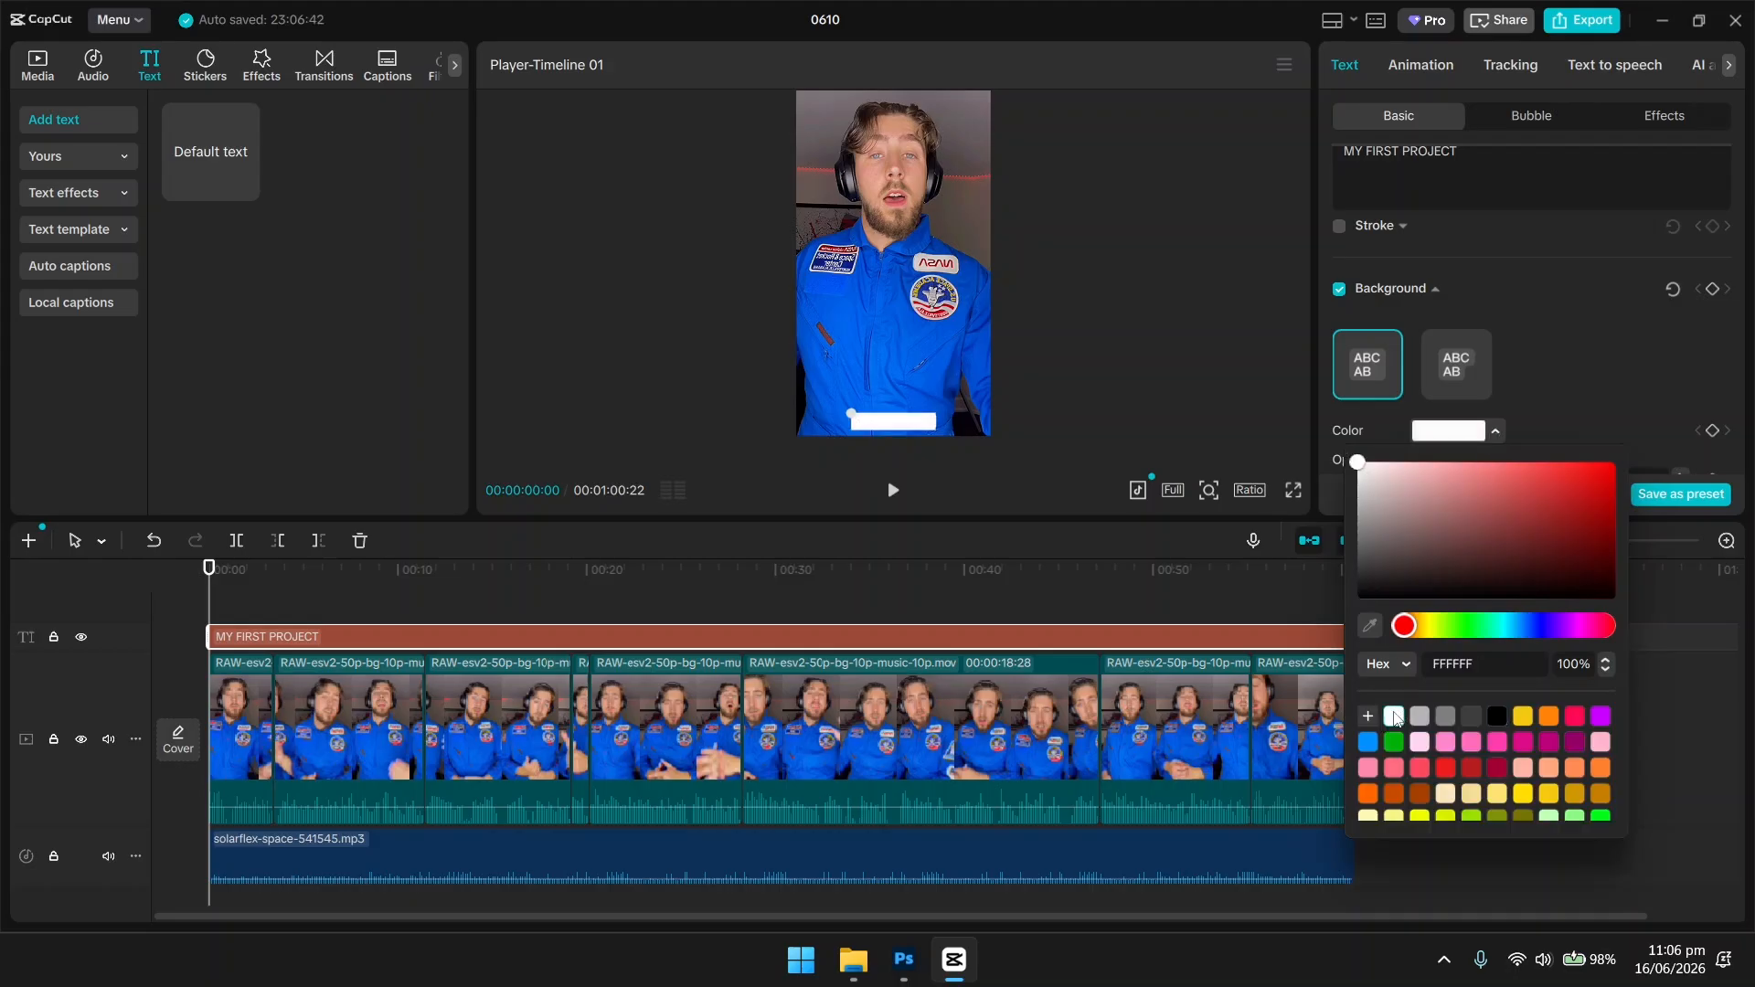
click(1574, 340)
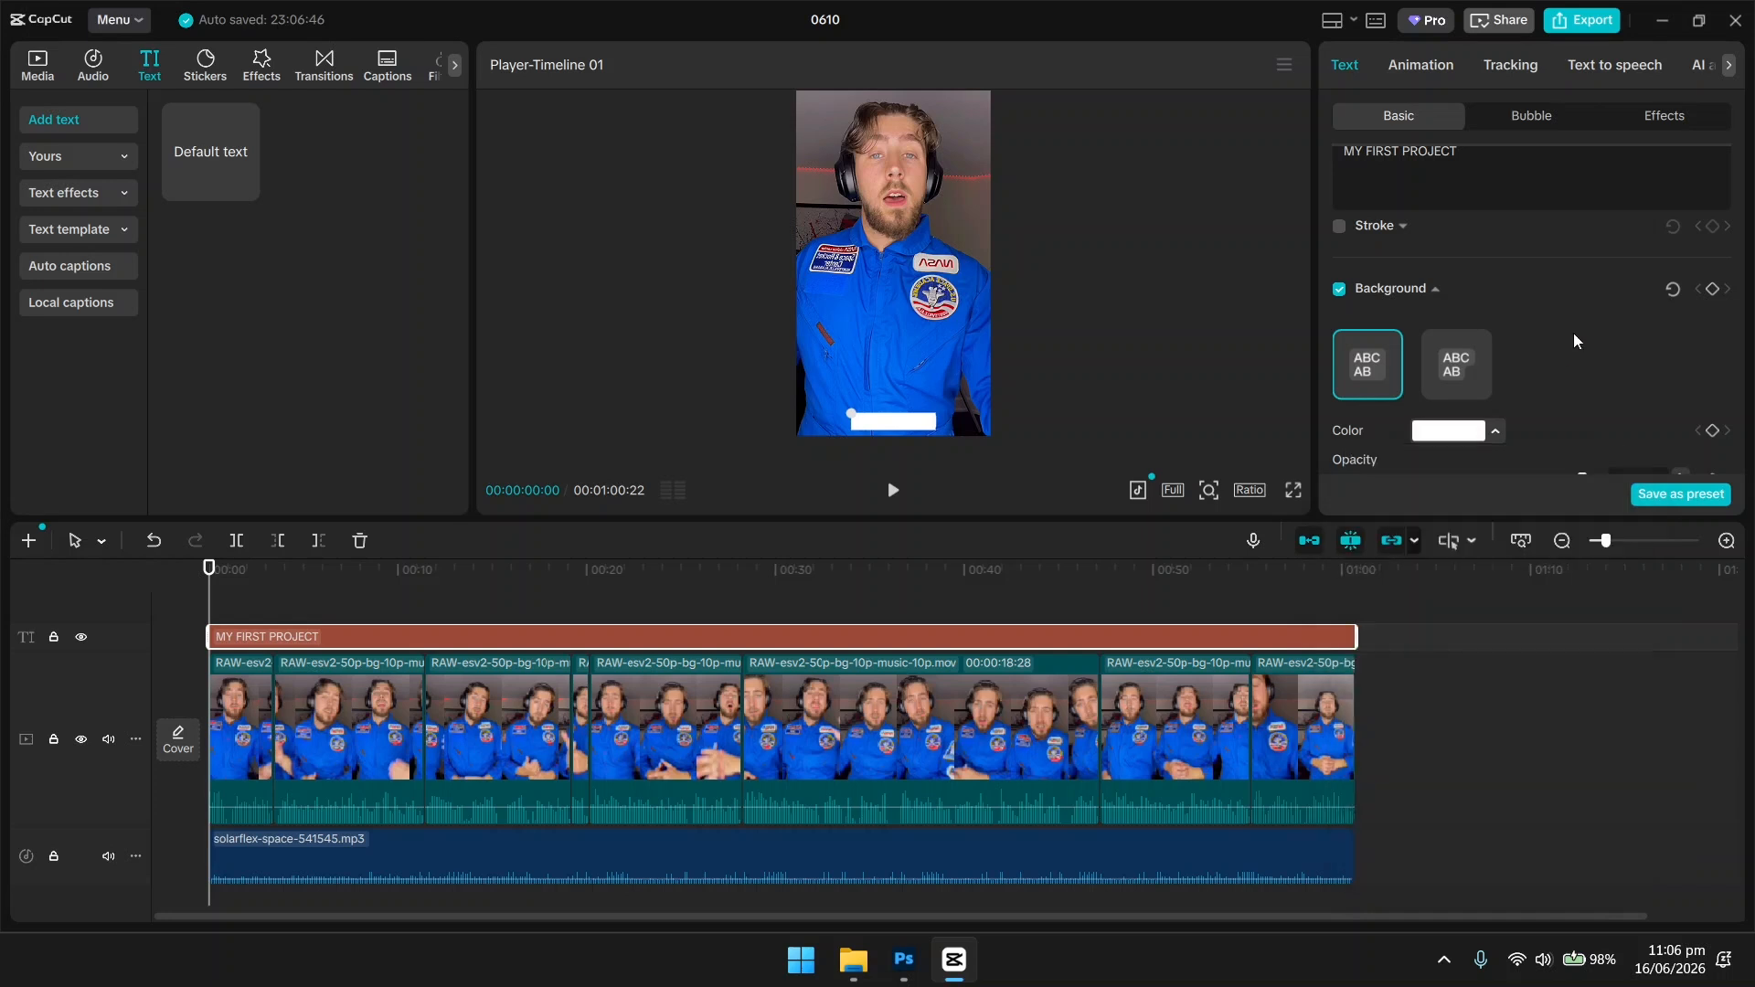
Set the title's text colour to black, 000000, and deselect the title.
scroll(1539, 359, down, 3)
scroll(1539, 358, up, 8)
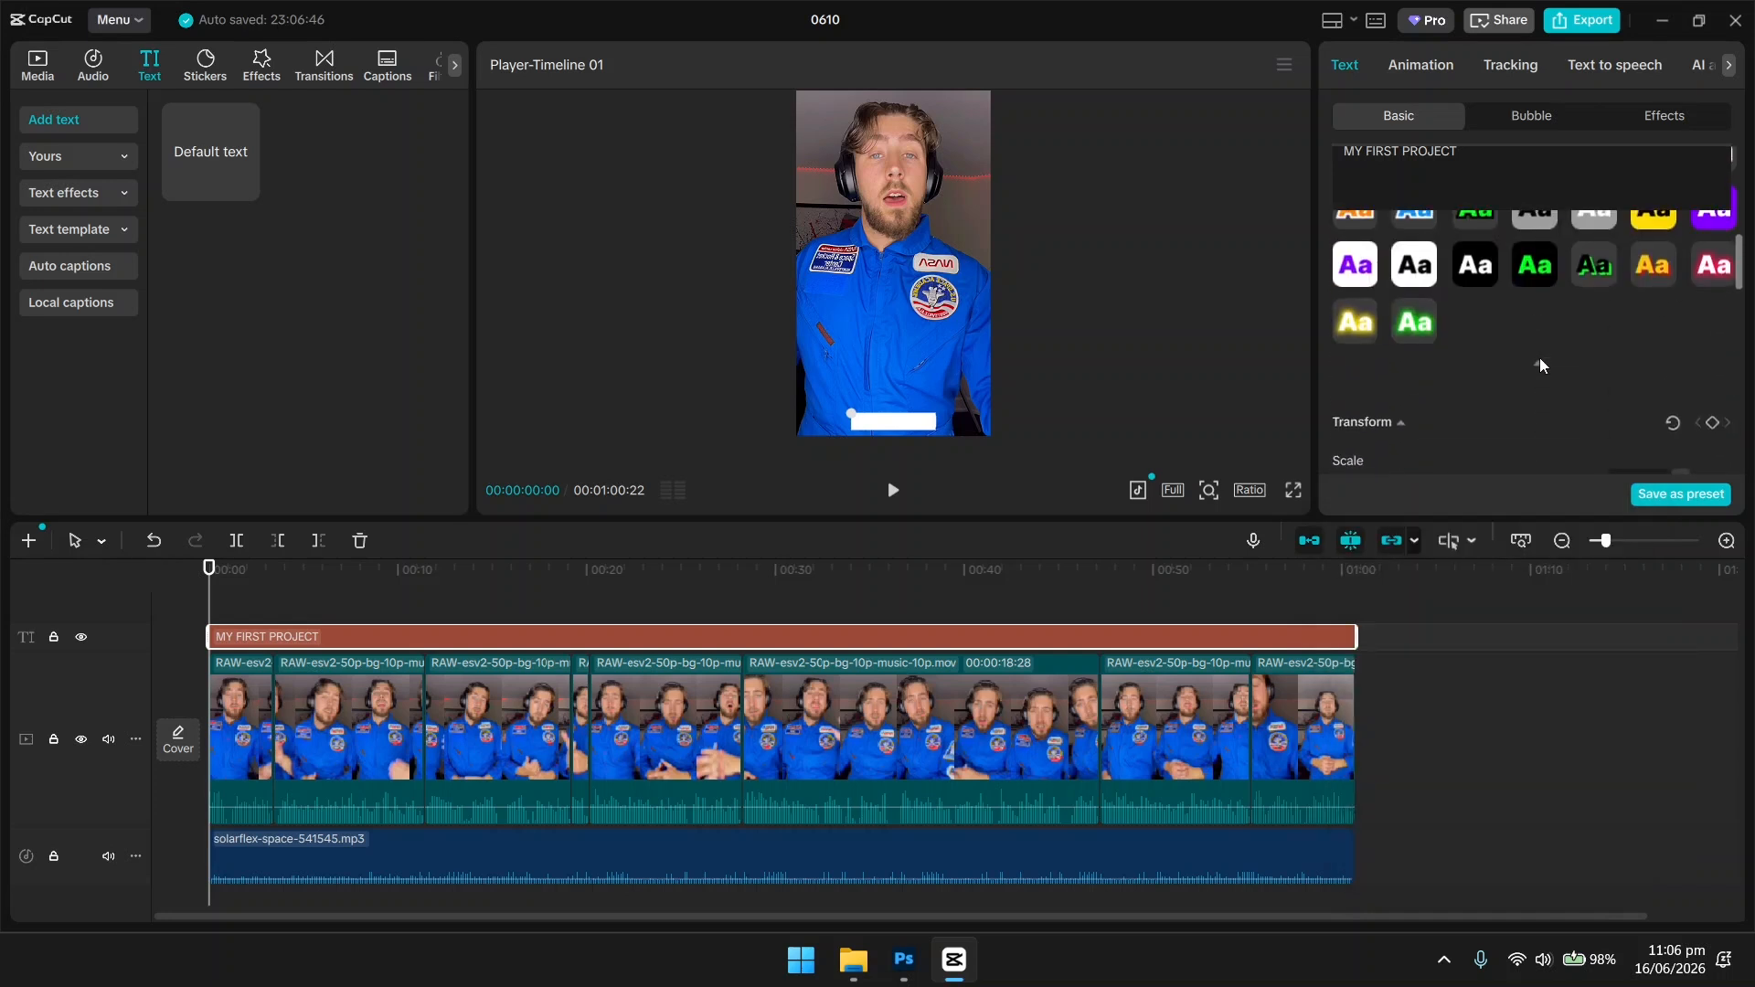
scroll(1538, 364, up, 2)
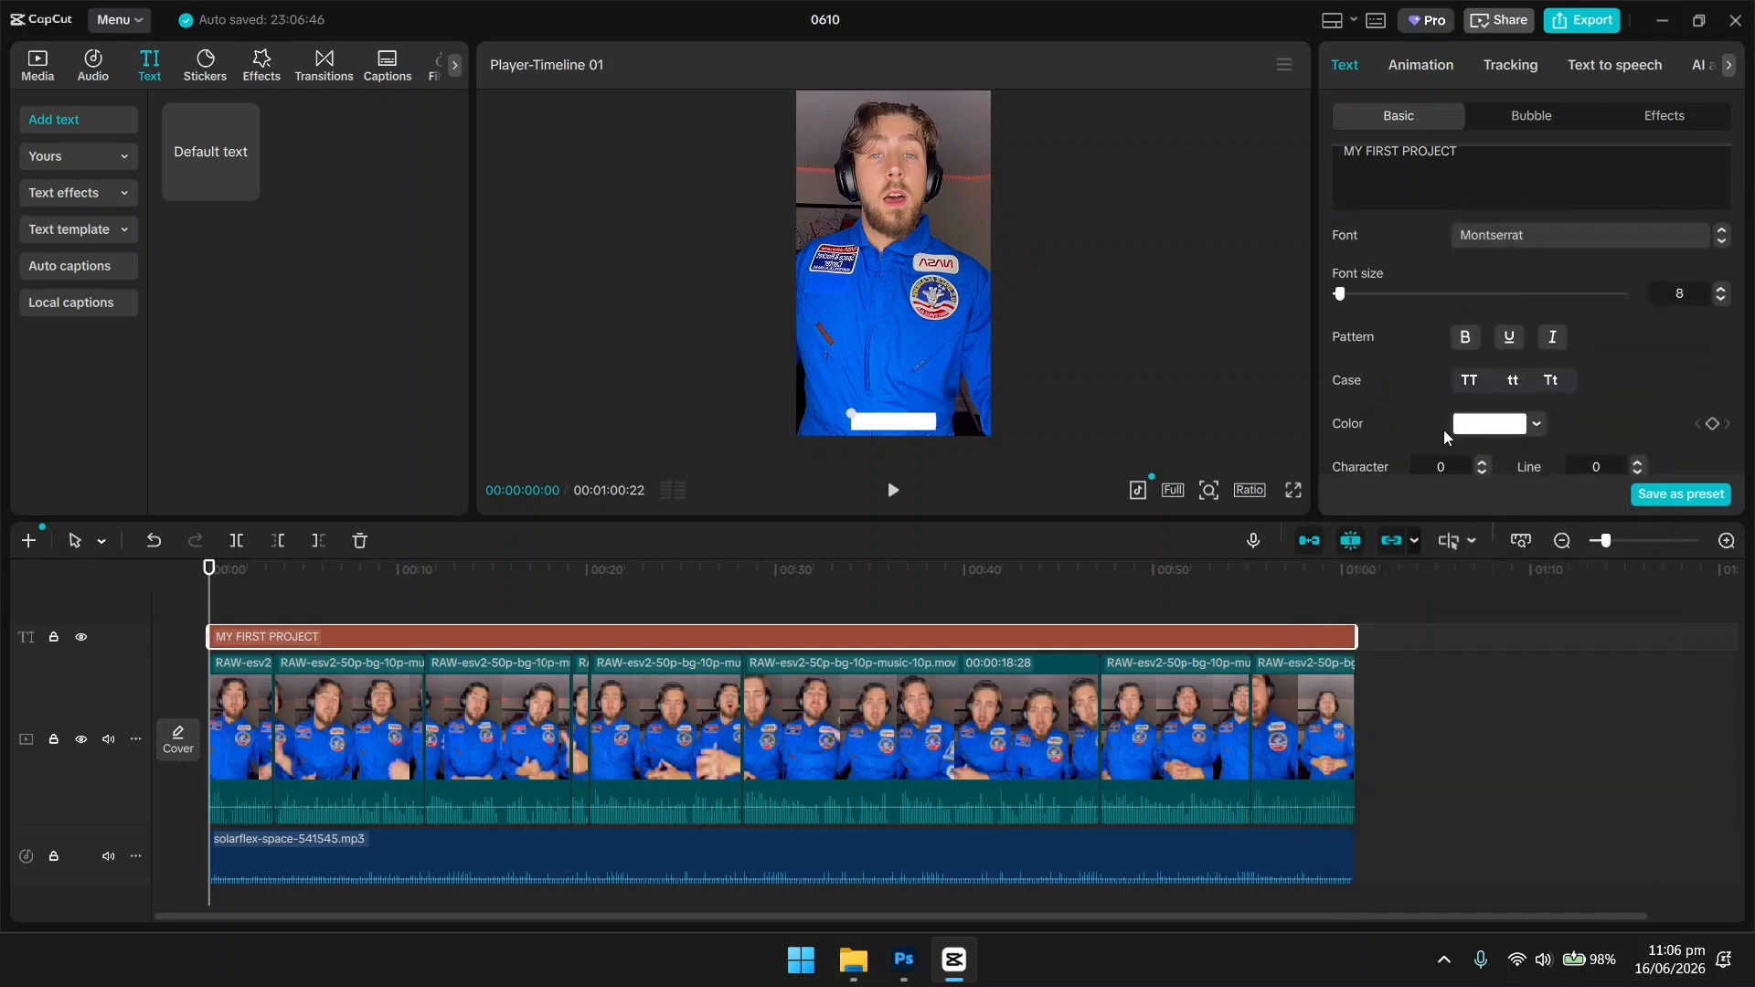
click(1537, 426)
drag(1433, 530, 1371, 648)
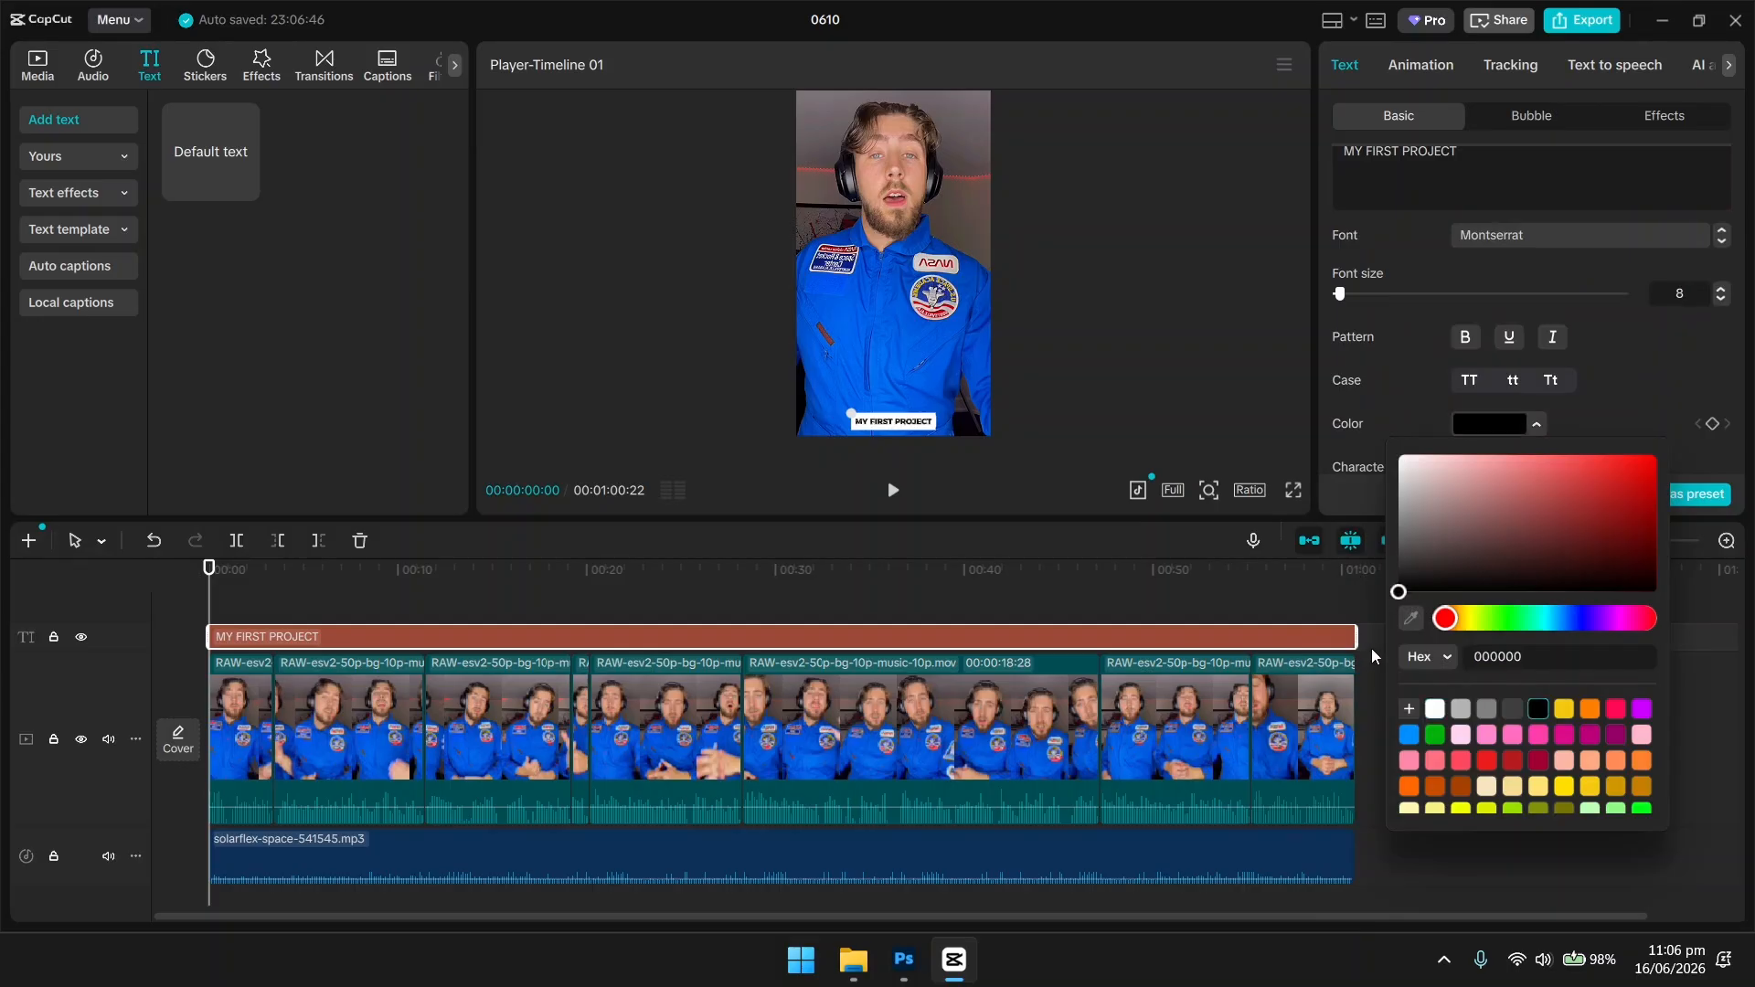
click(1598, 371)
click(1072, 369)
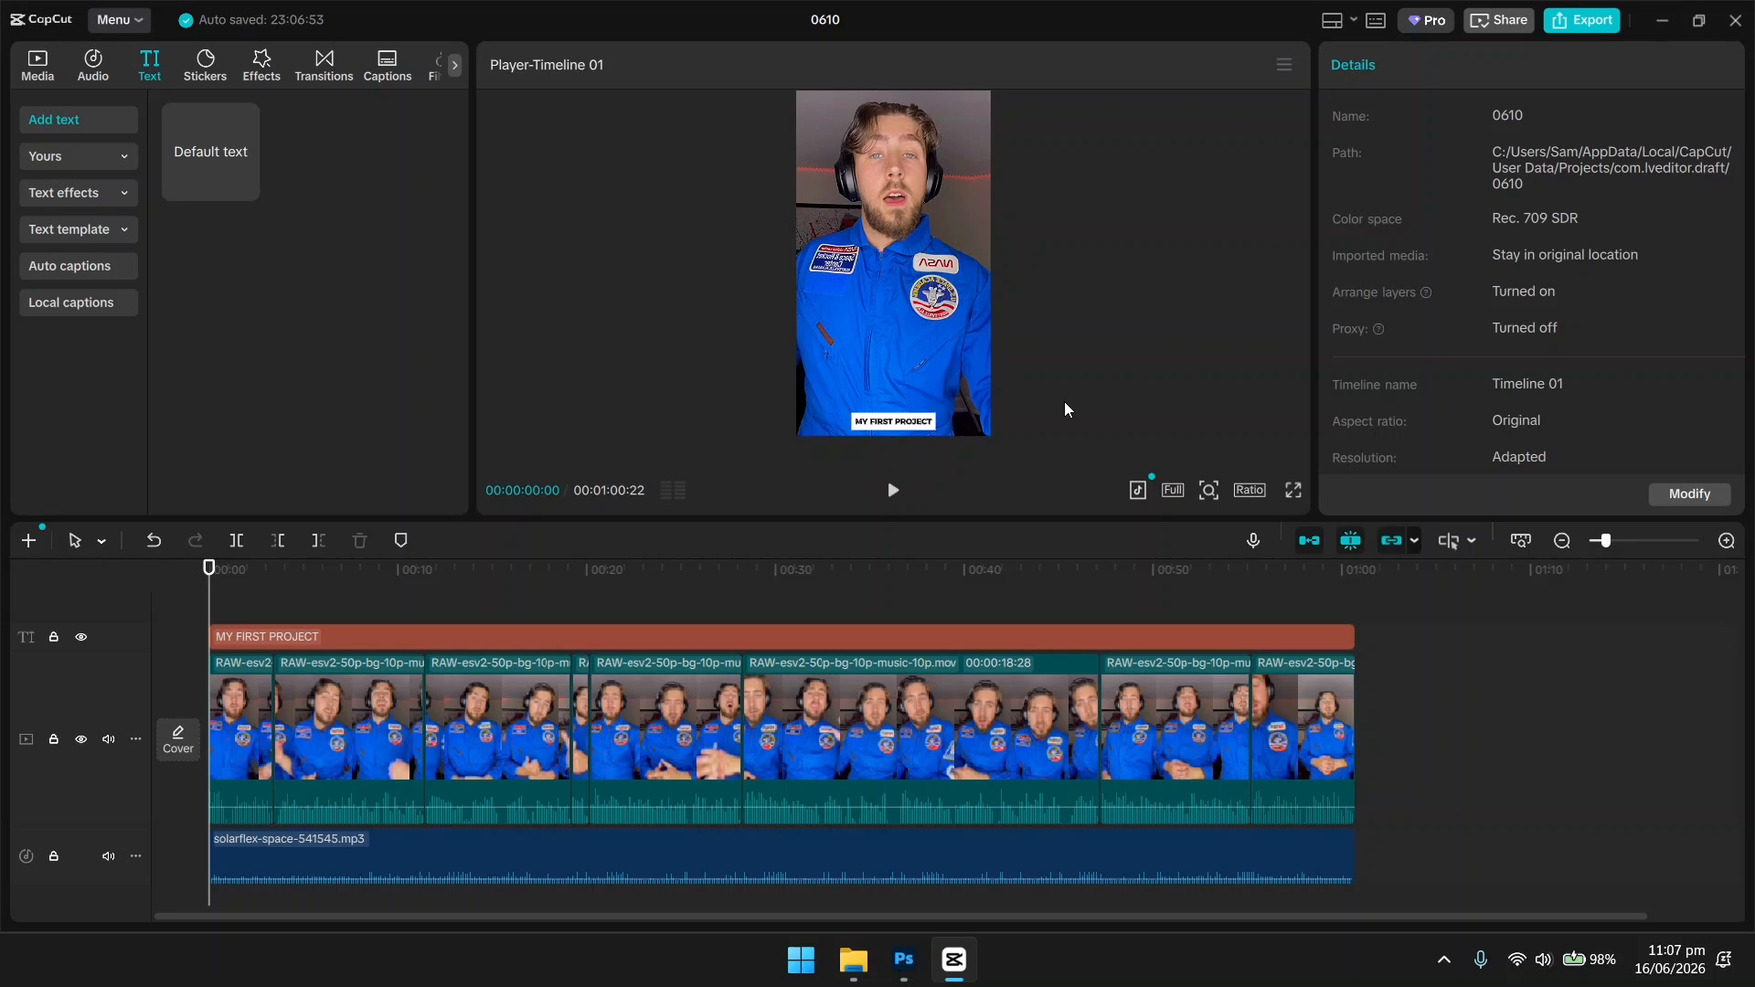
Generate English auto captions without bilingual captions for all the video clips, and play the video to check them.
click(1331, 710)
click(1371, 686)
drag(1368, 690, 218, 775)
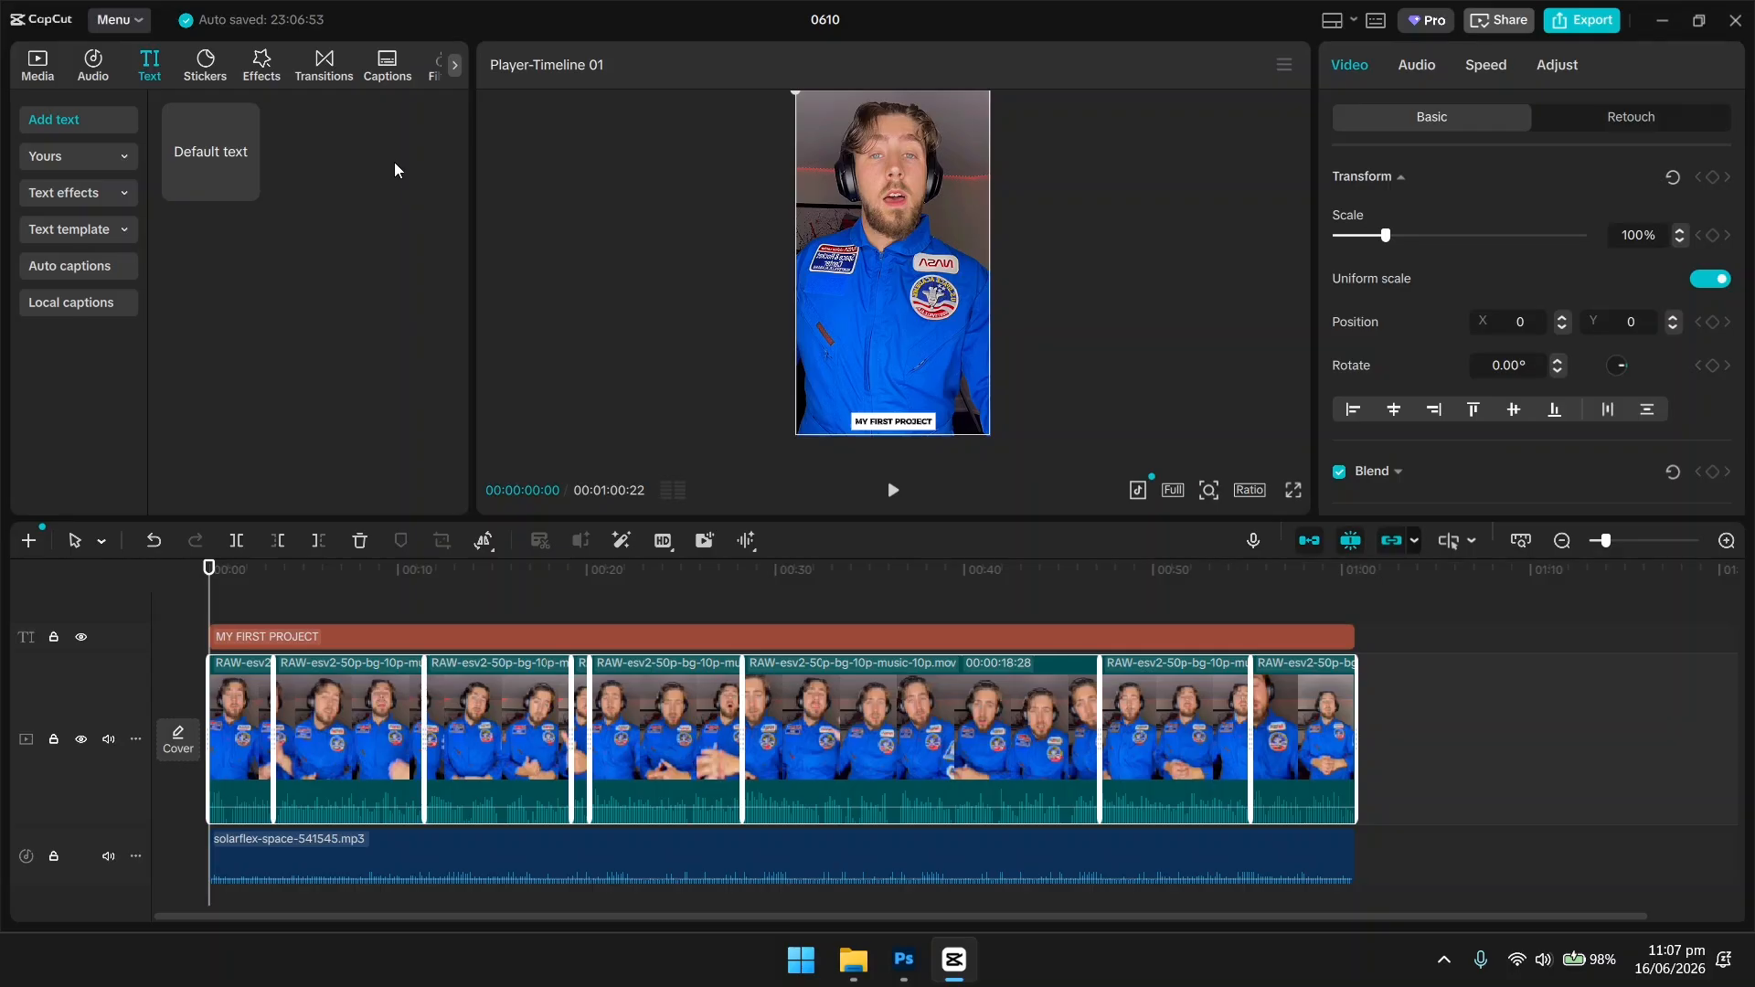
click(384, 67)
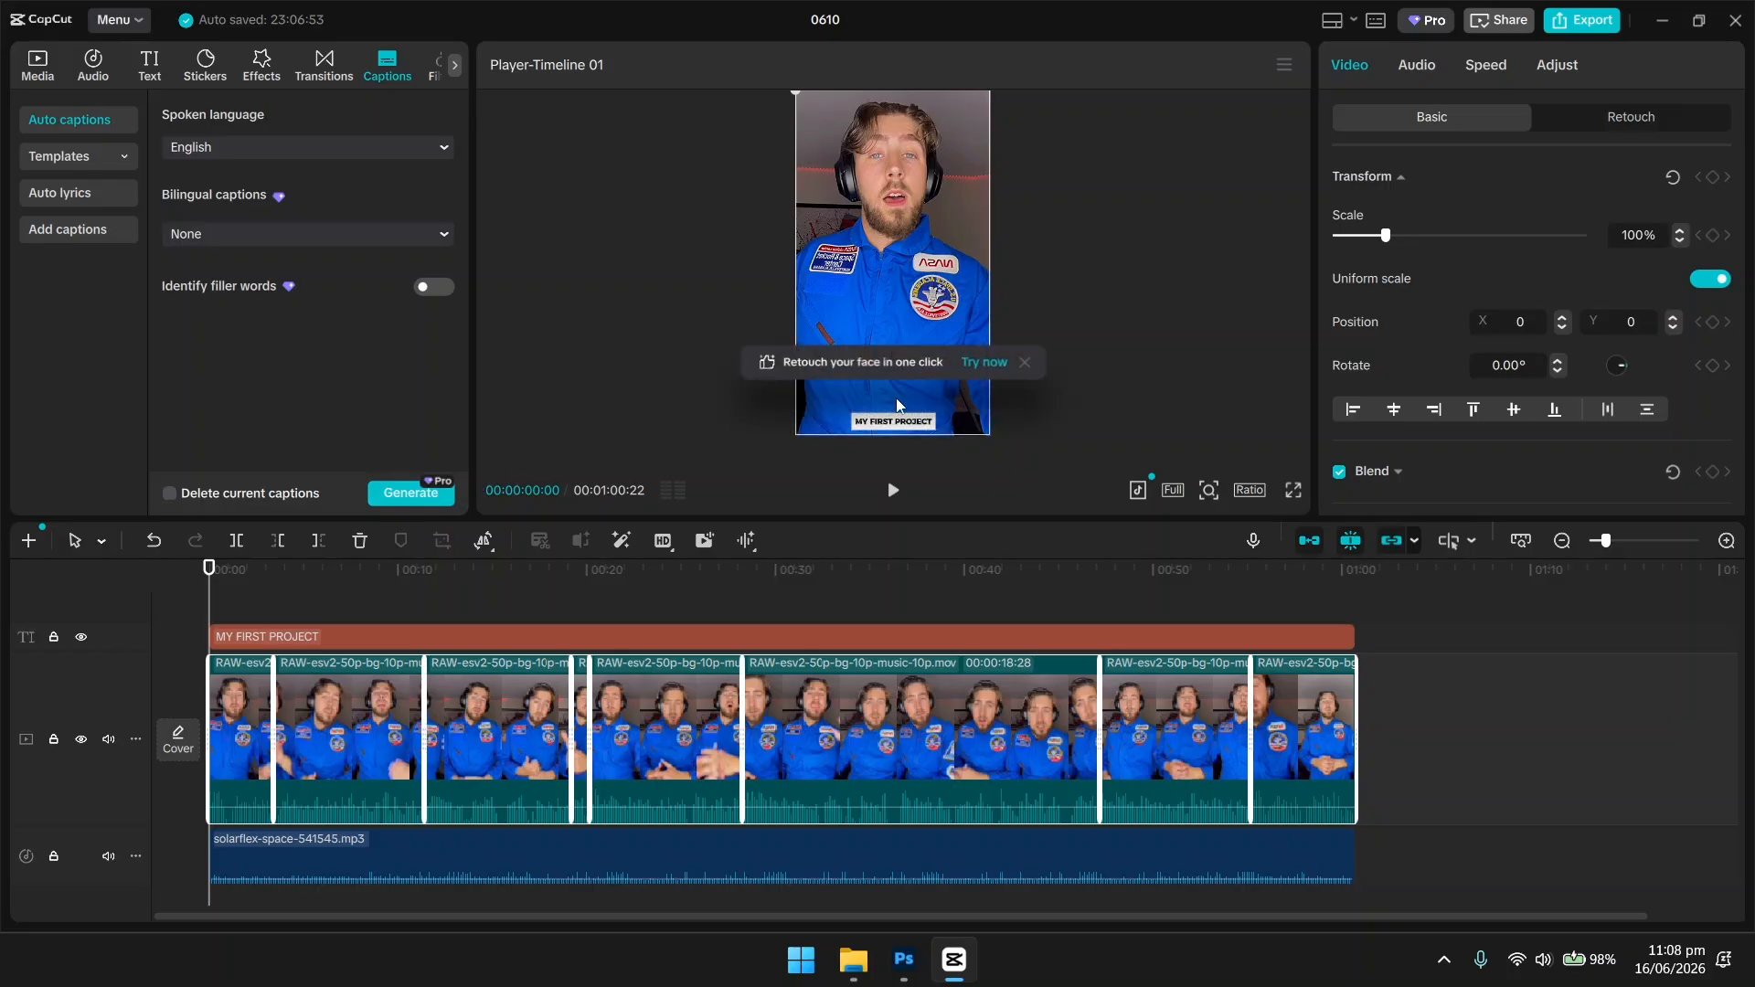
click(1028, 367)
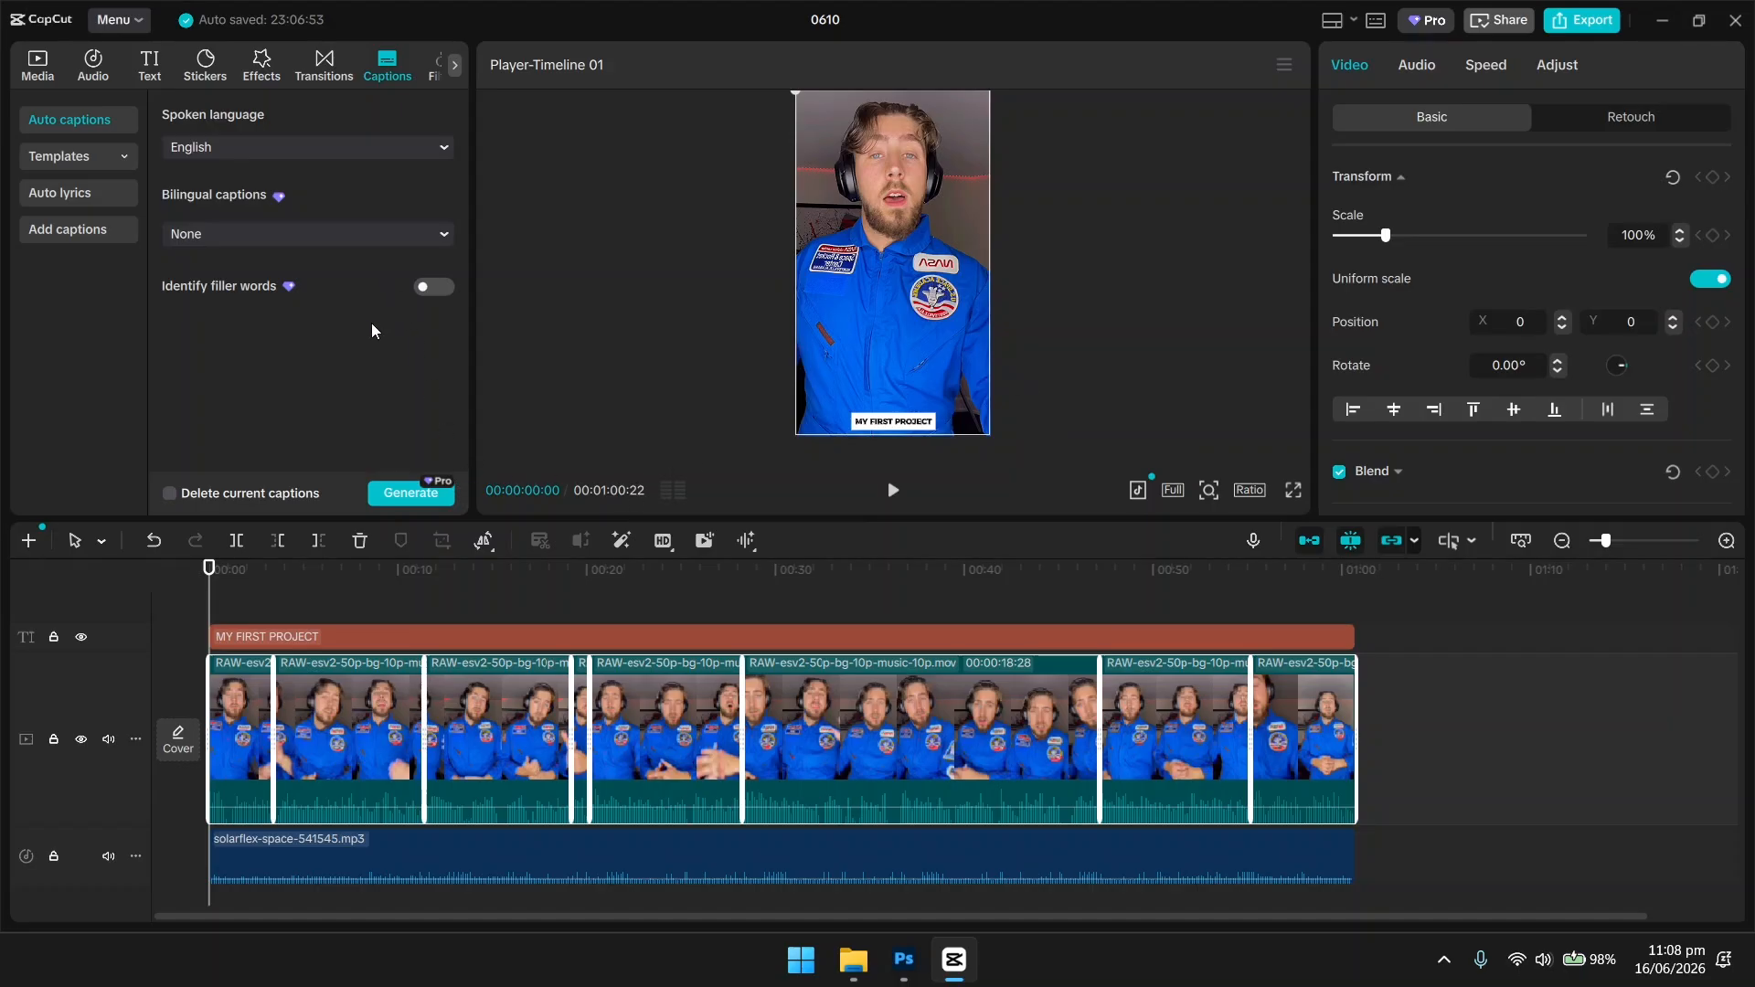
click(407, 493)
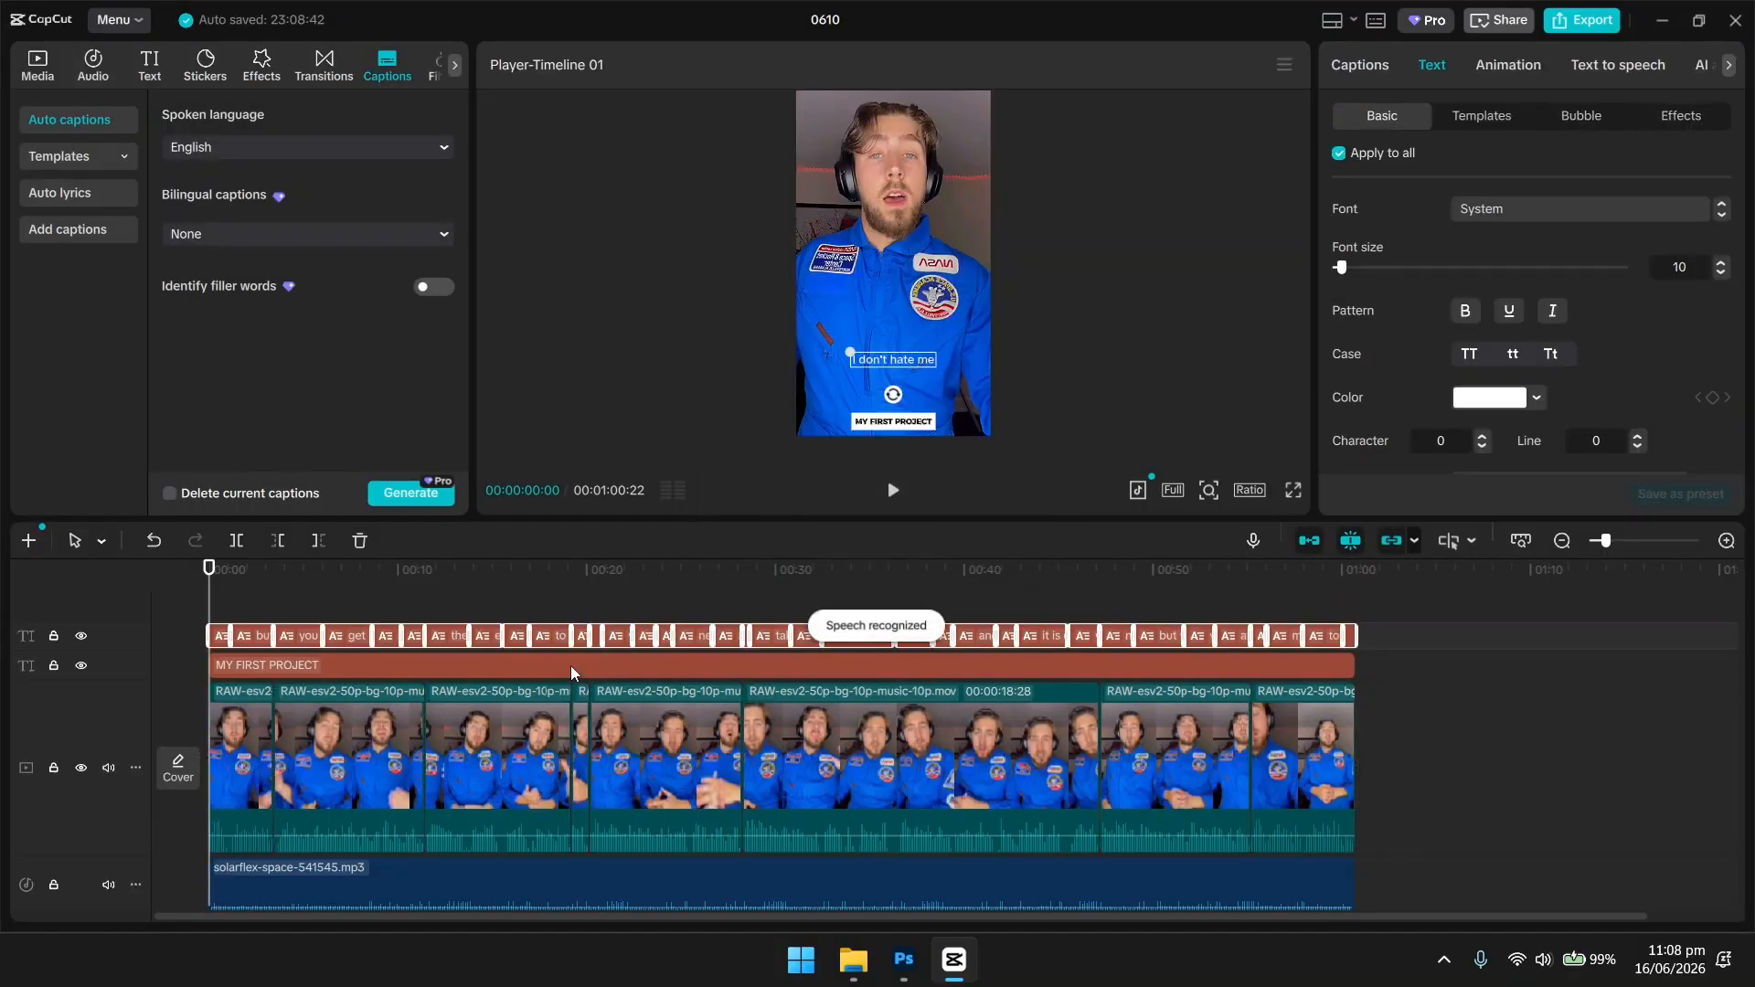
click(893, 491)
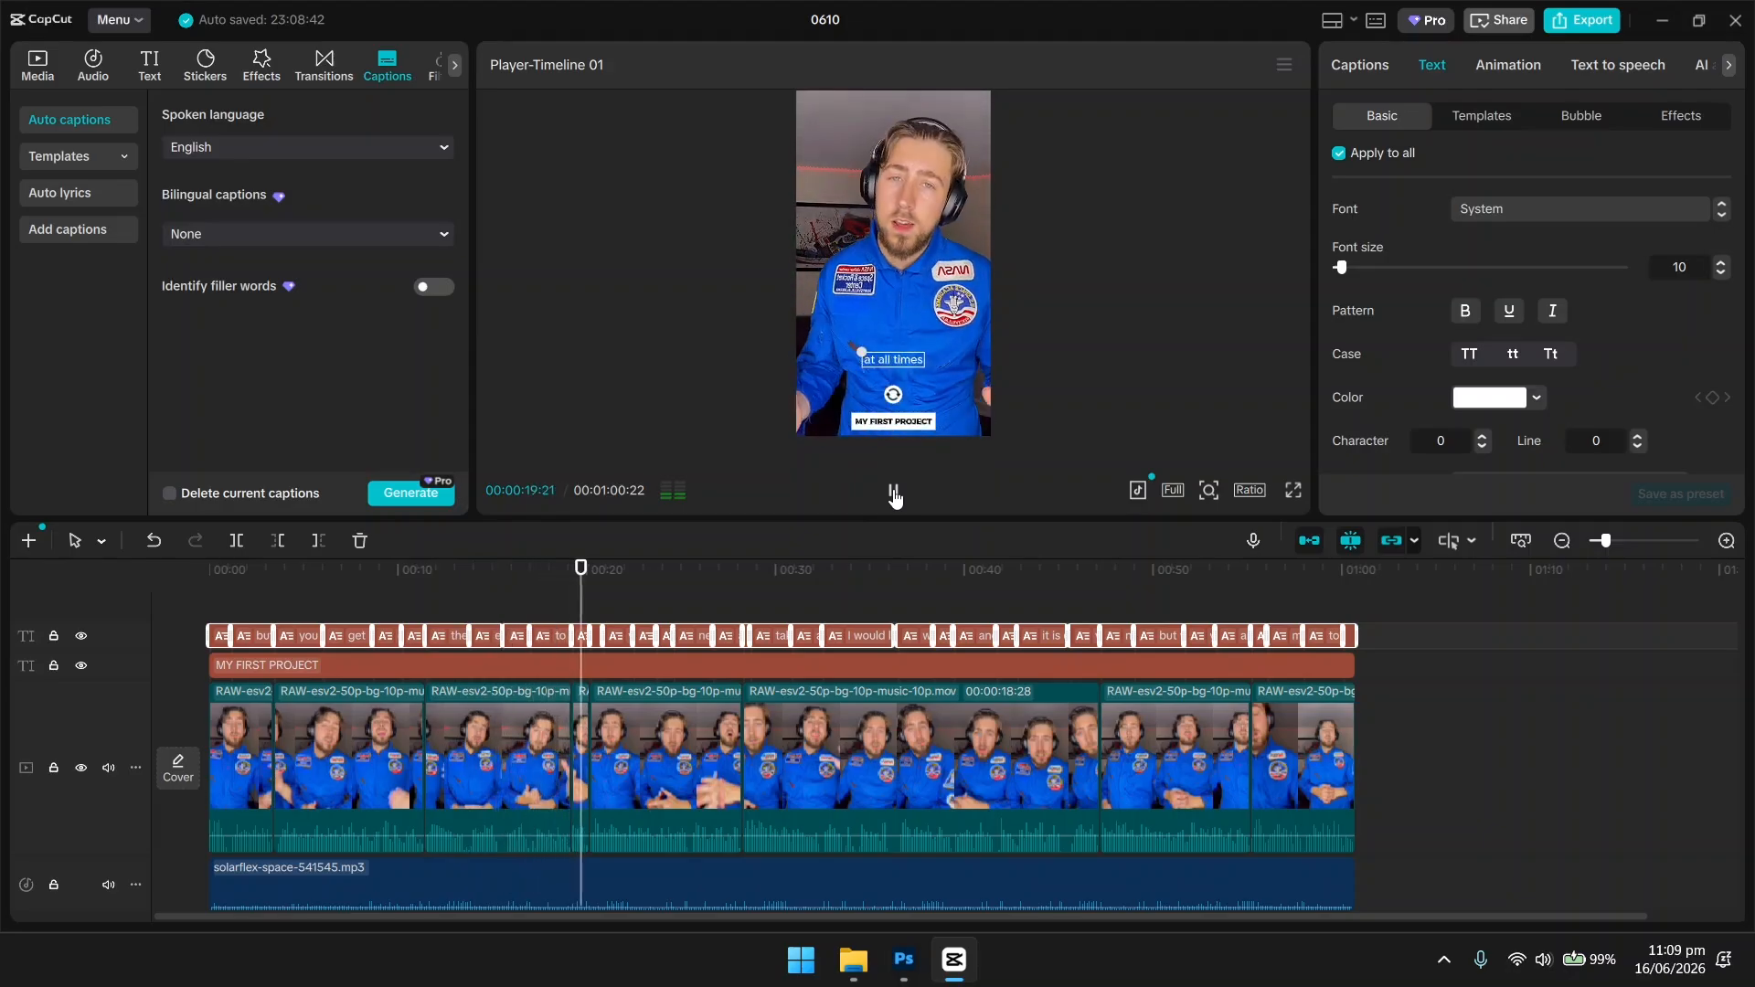
click(893, 494)
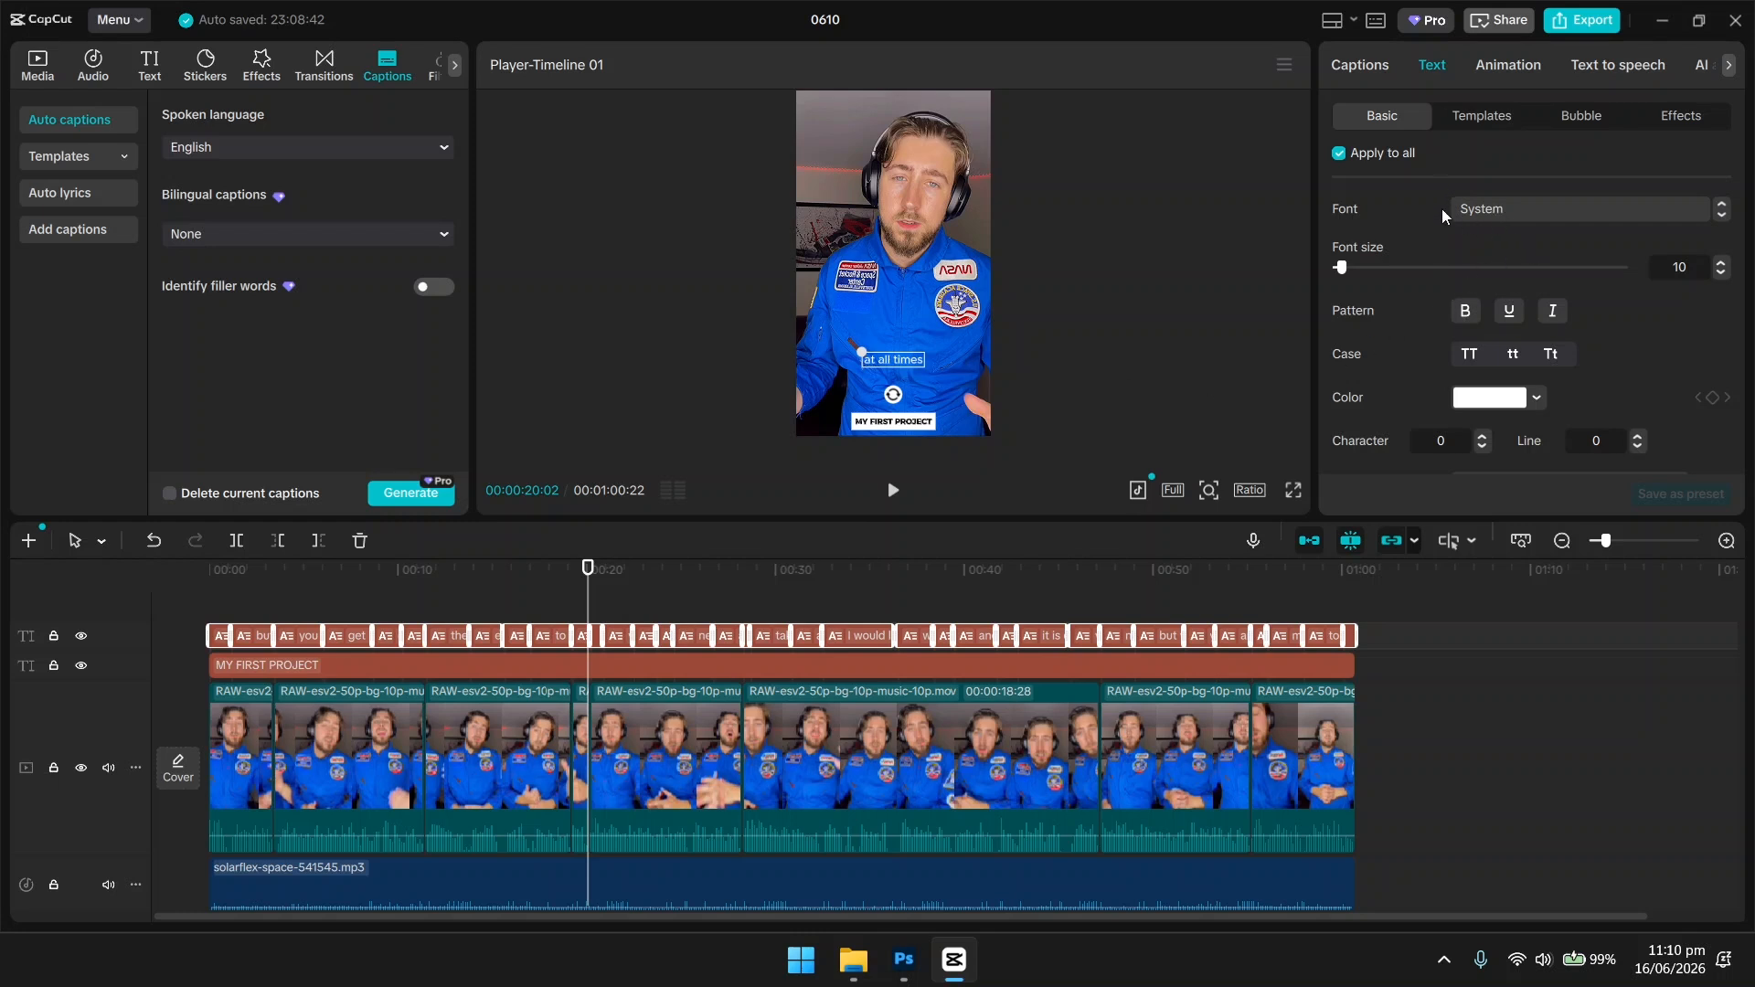
Set the font of all the captions to Rubik-Bold and their case to uppercase.
click(1499, 209)
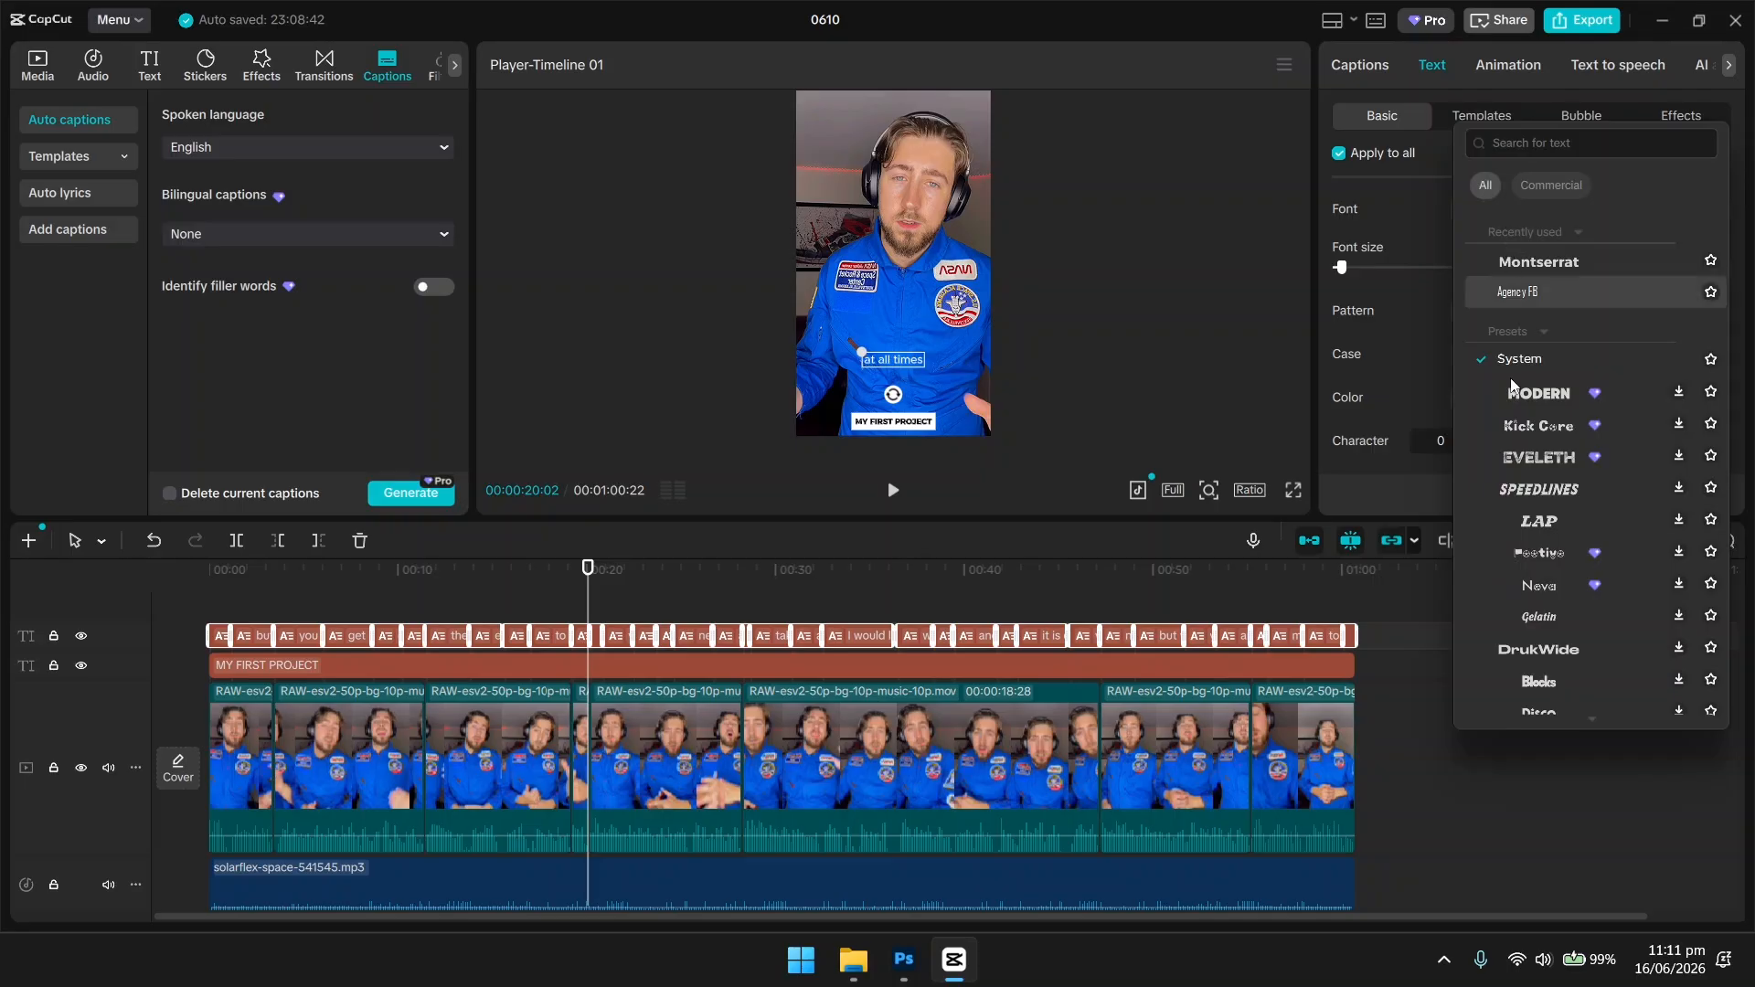
scroll(1558, 662, down, 5)
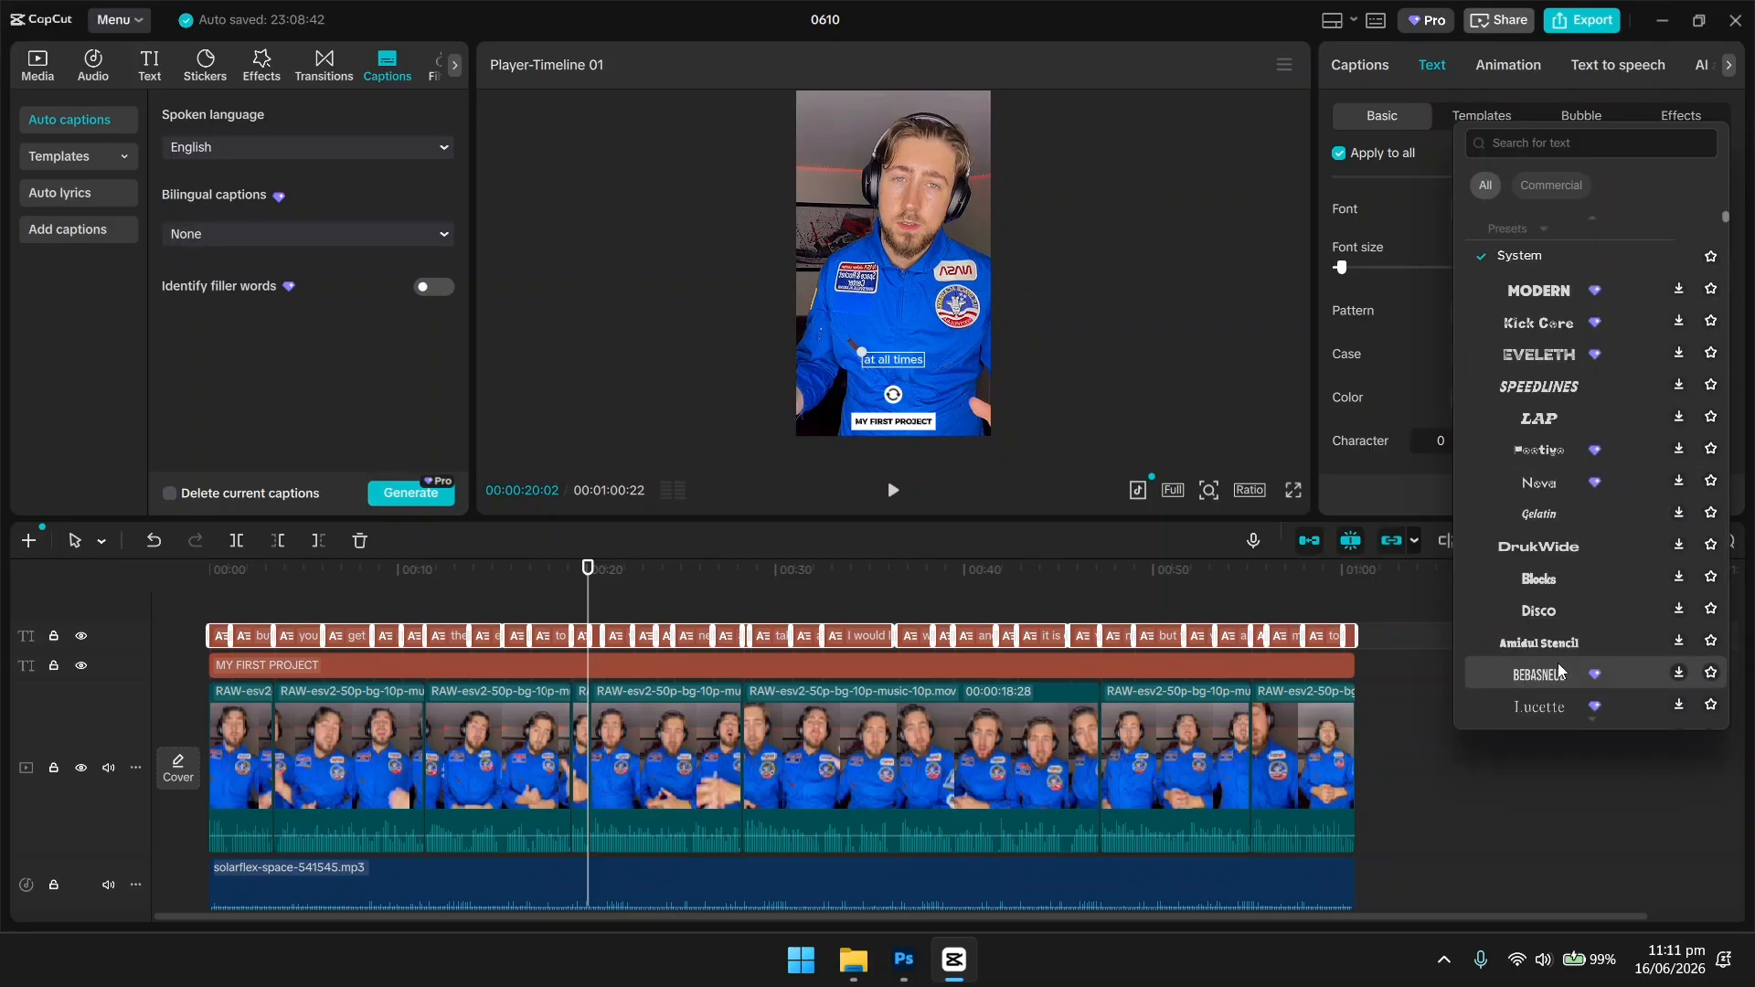
click(1566, 564)
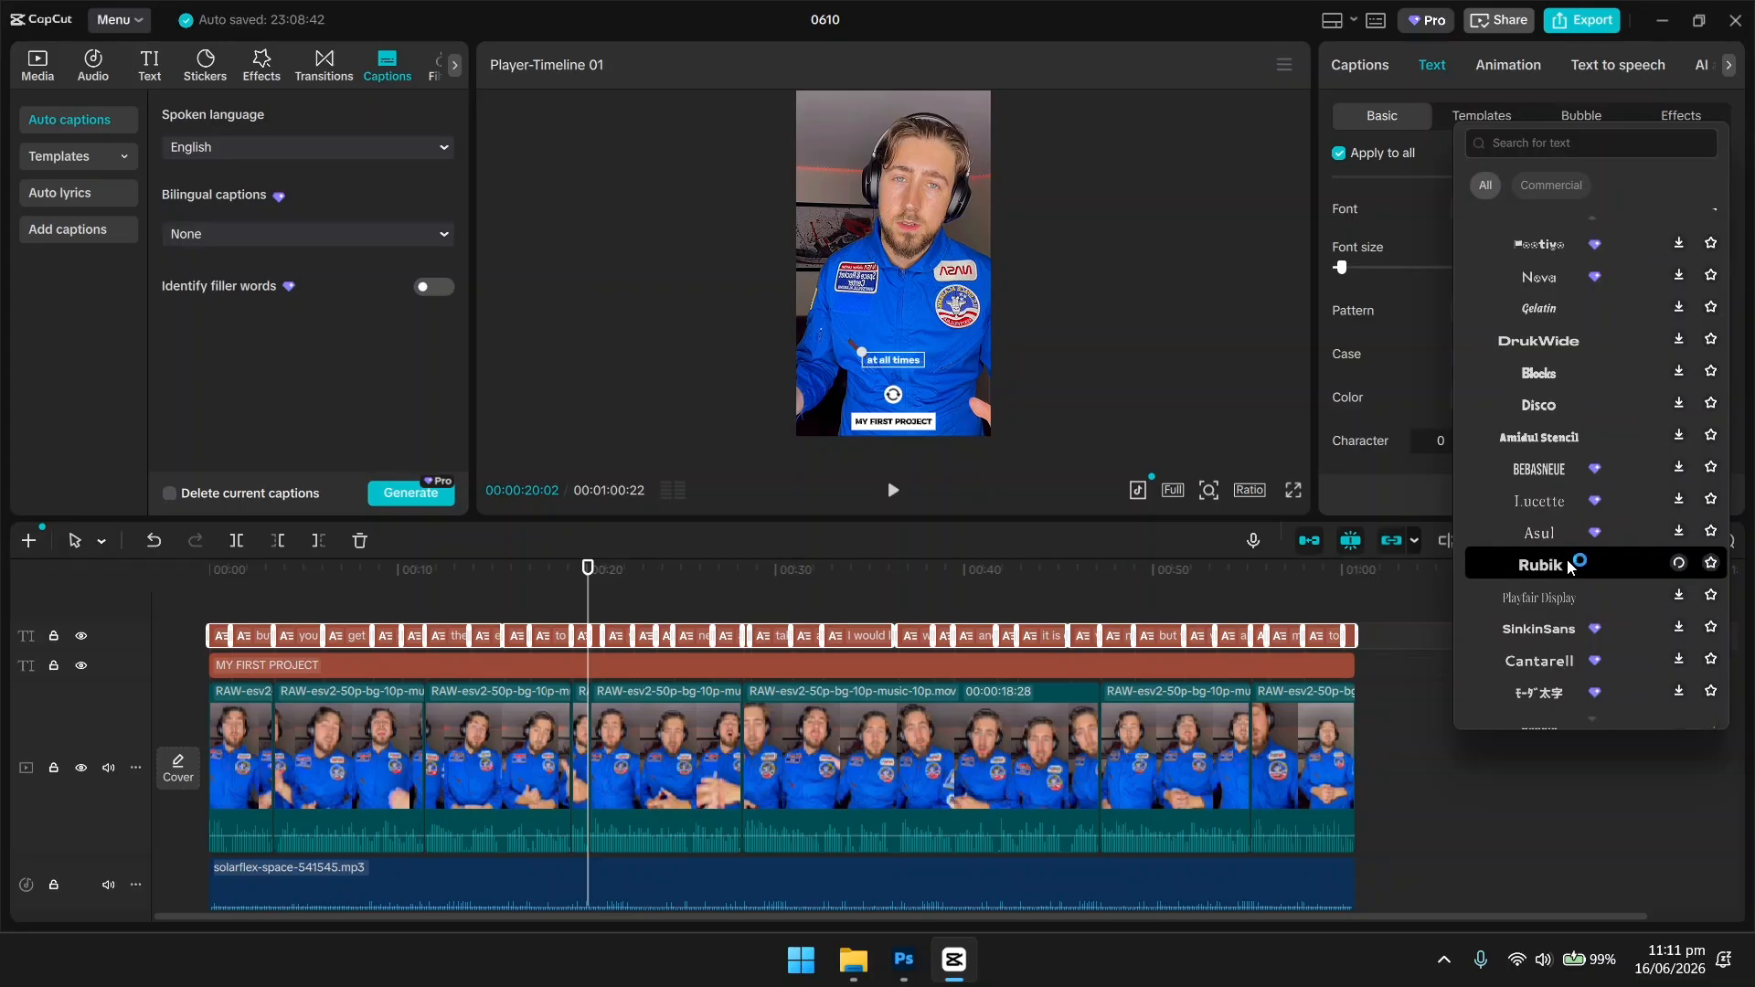
click(1373, 212)
click(1467, 353)
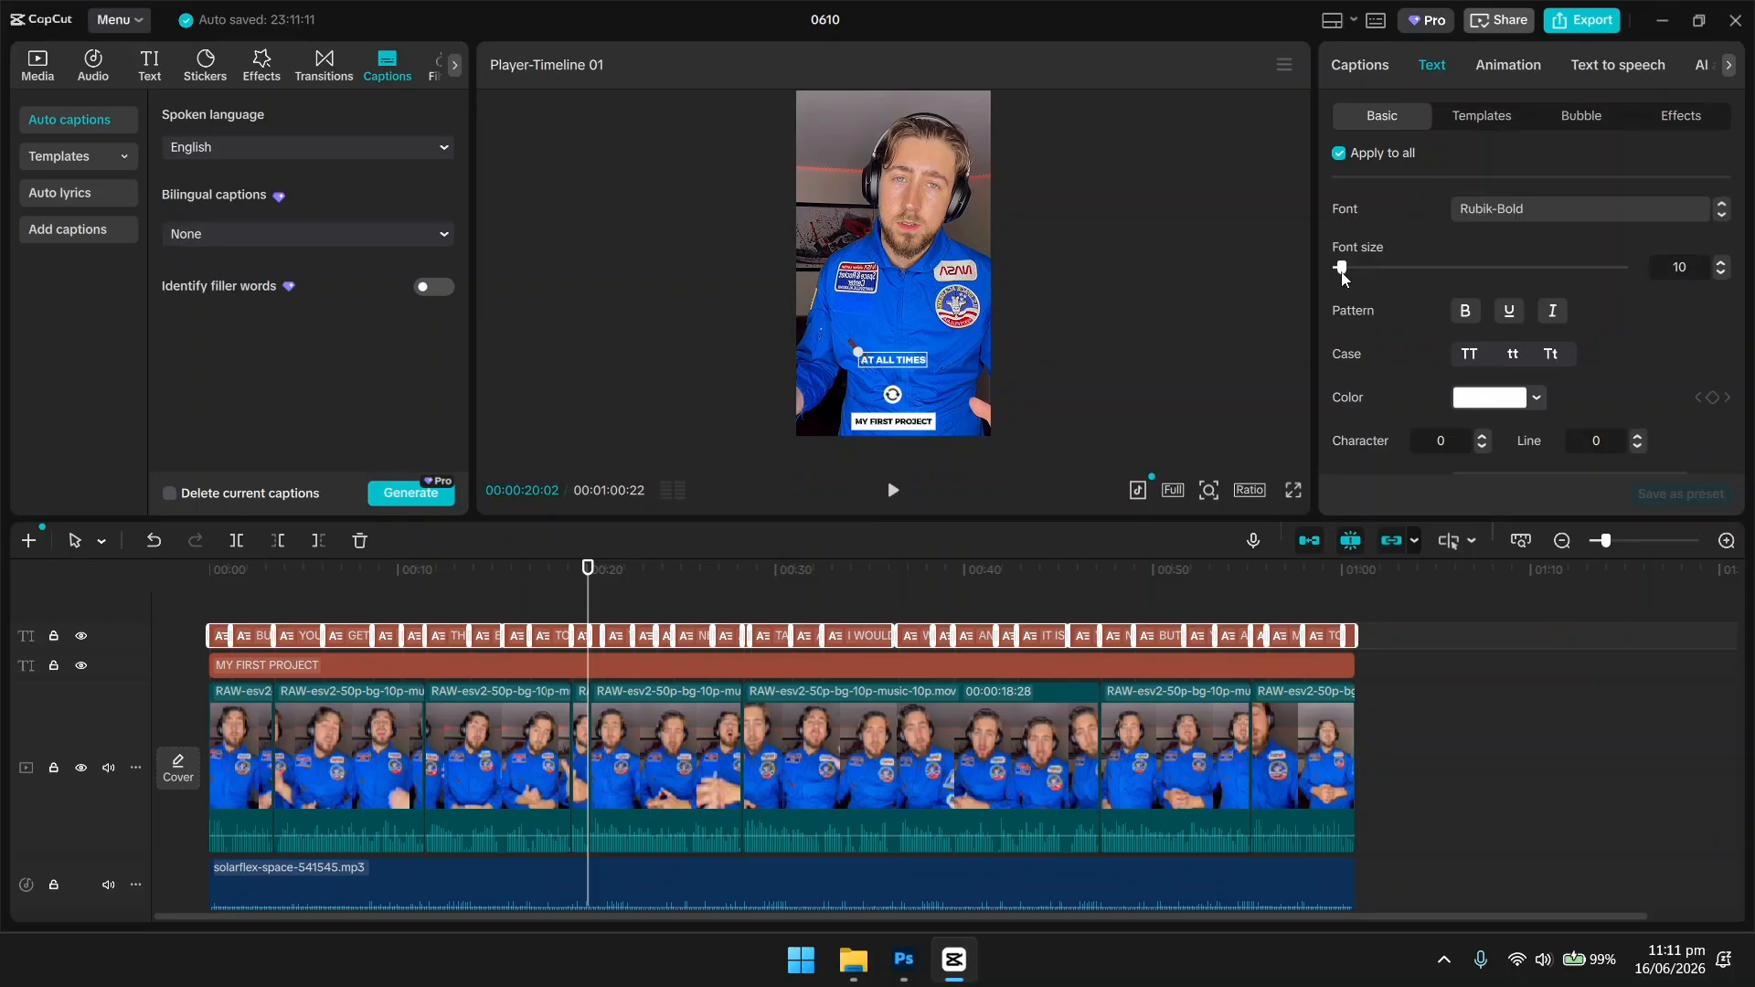
Increase the font size of all the captions slightly and place them a little lower, at about Y -1247.
drag(1342, 268, 1349, 270)
scroll(1447, 333, down, 3)
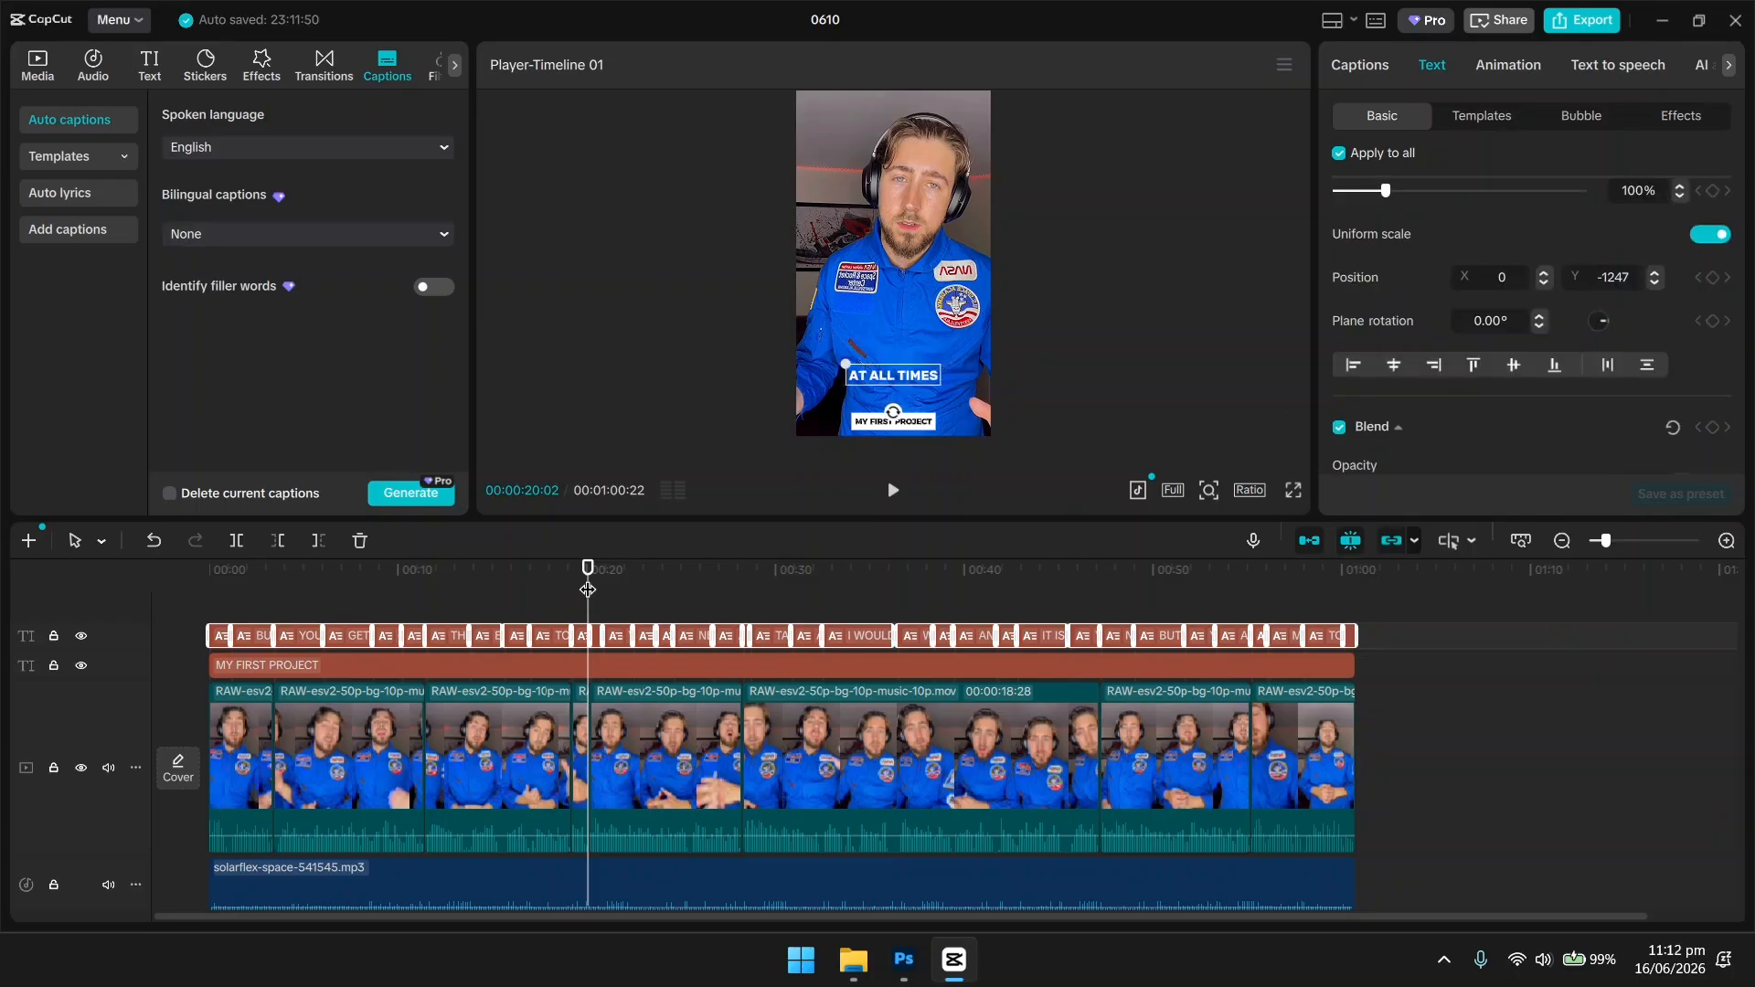
Check the captions at several points along the video, and set the opacity of all the captions to 76%.
drag(587, 590, 1028, 608)
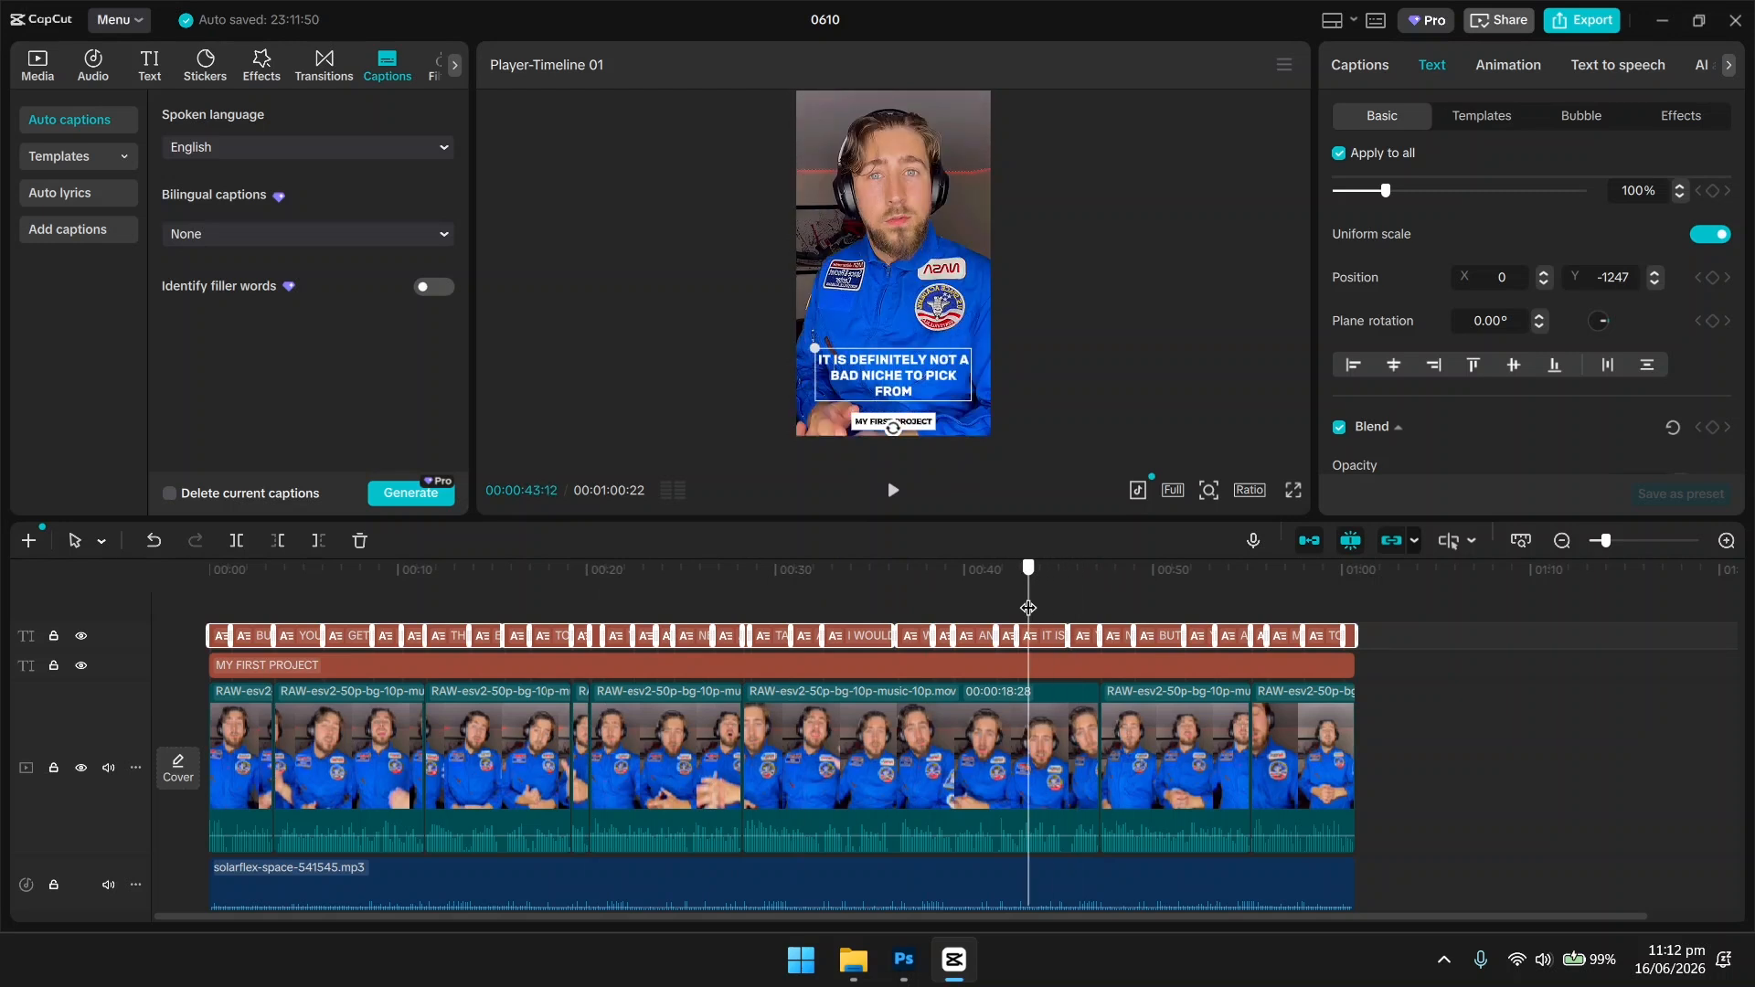
drag(1028, 608, 1029, 609)
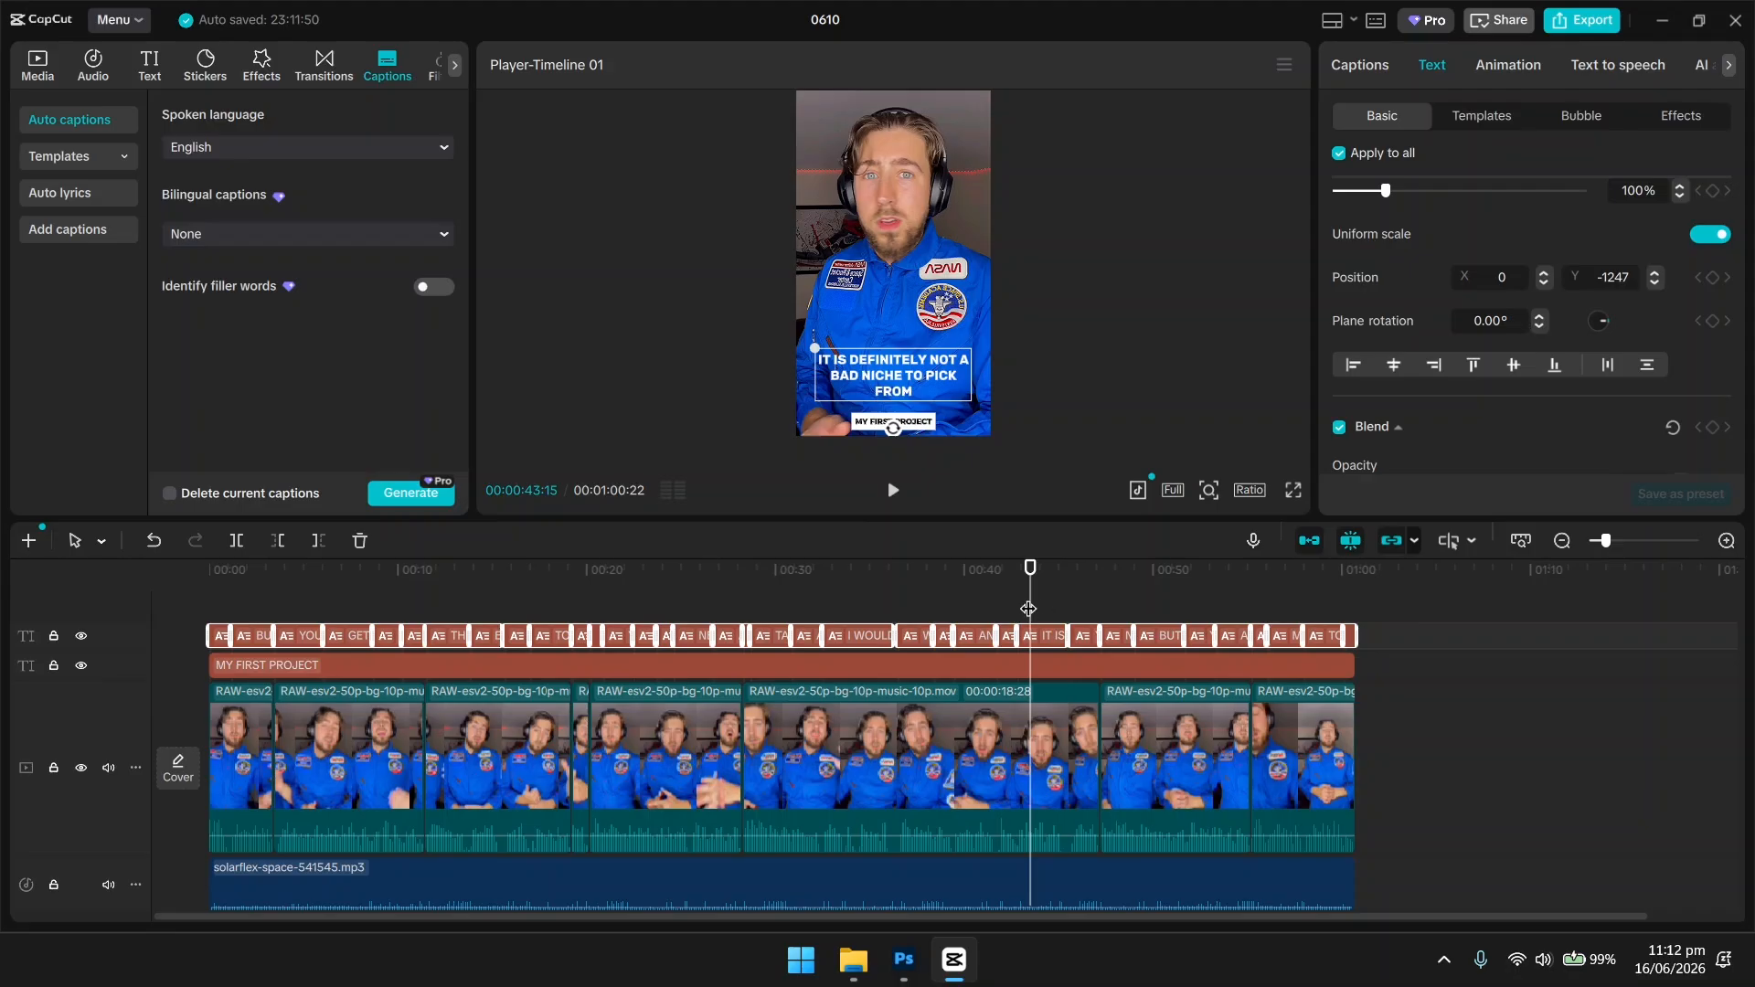
drag(1029, 607, 919, 585)
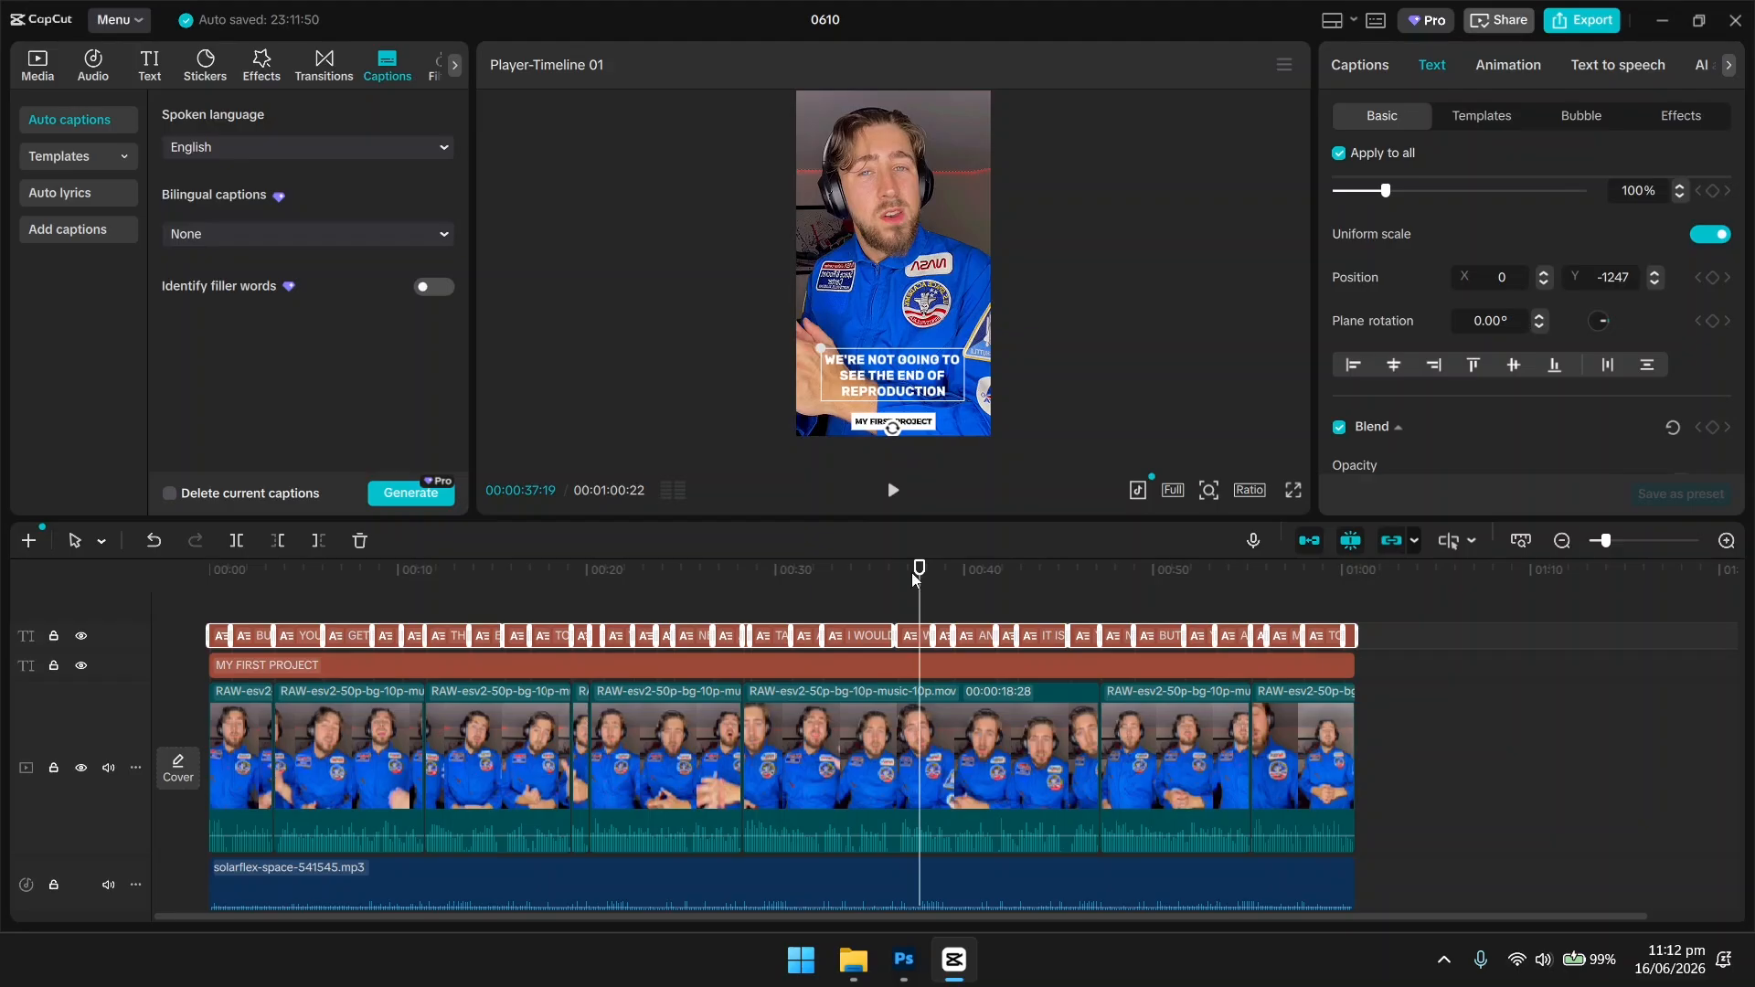
scroll(1532, 402, down, 1)
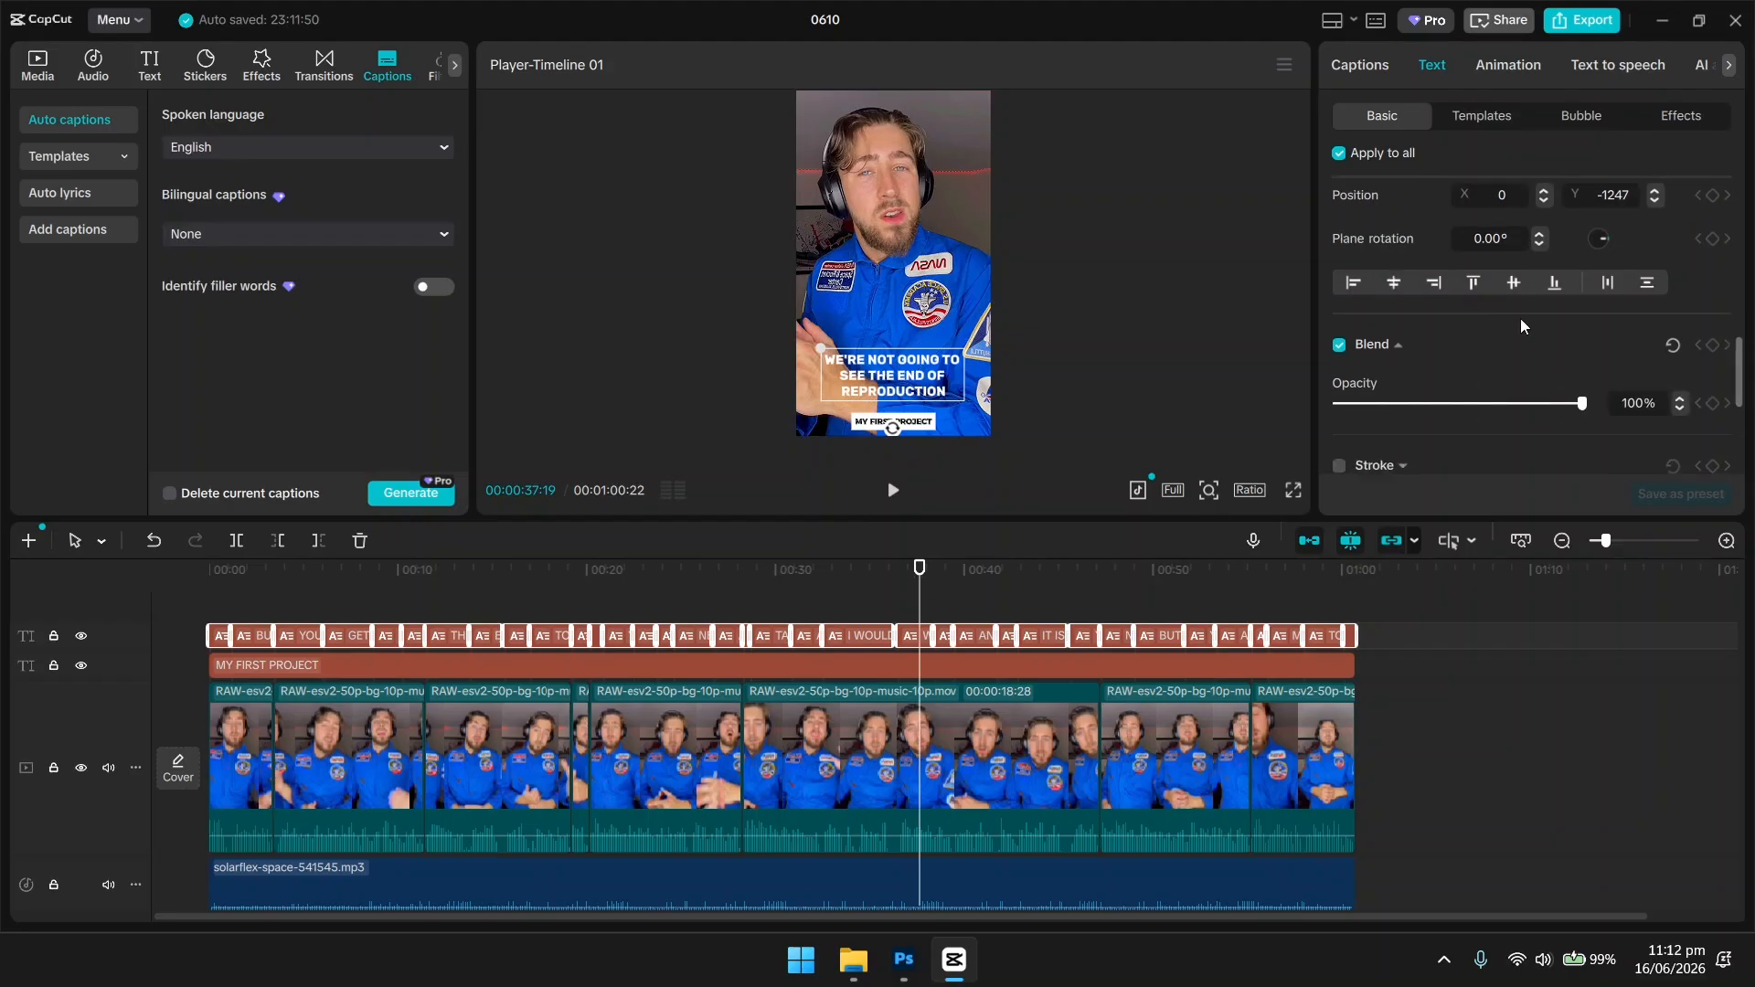
scroll(1391, 357, down, 1)
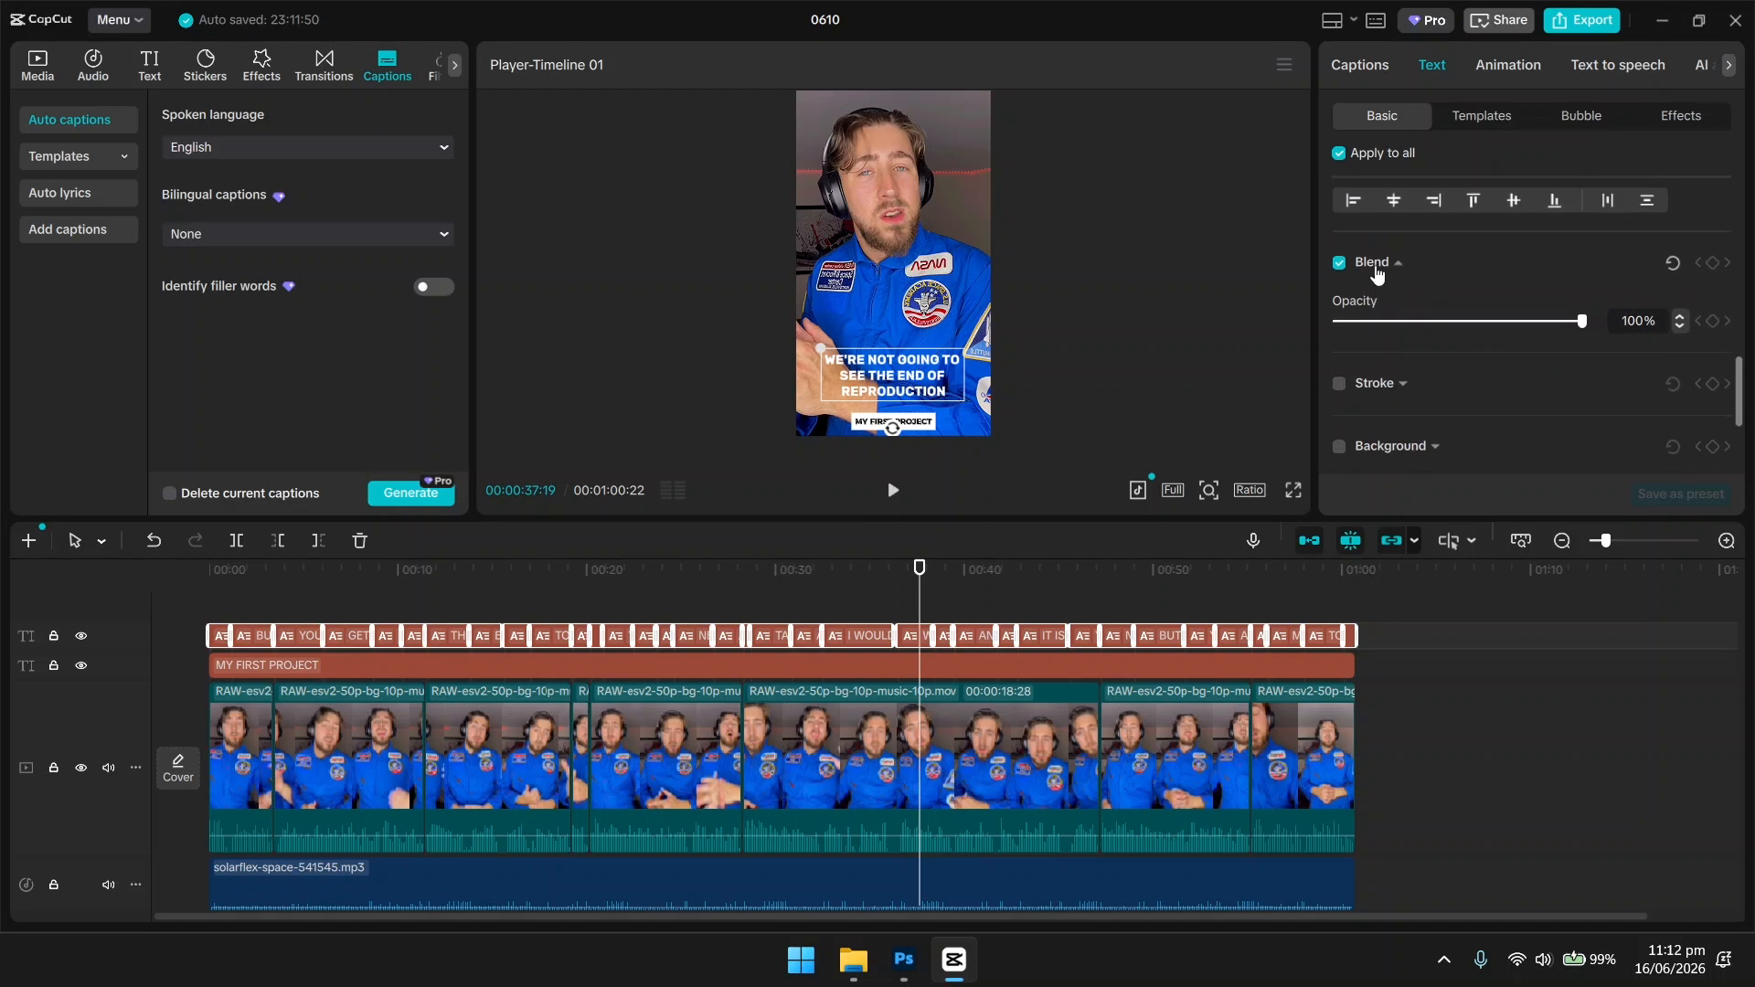
scroll(1386, 294, up, 1)
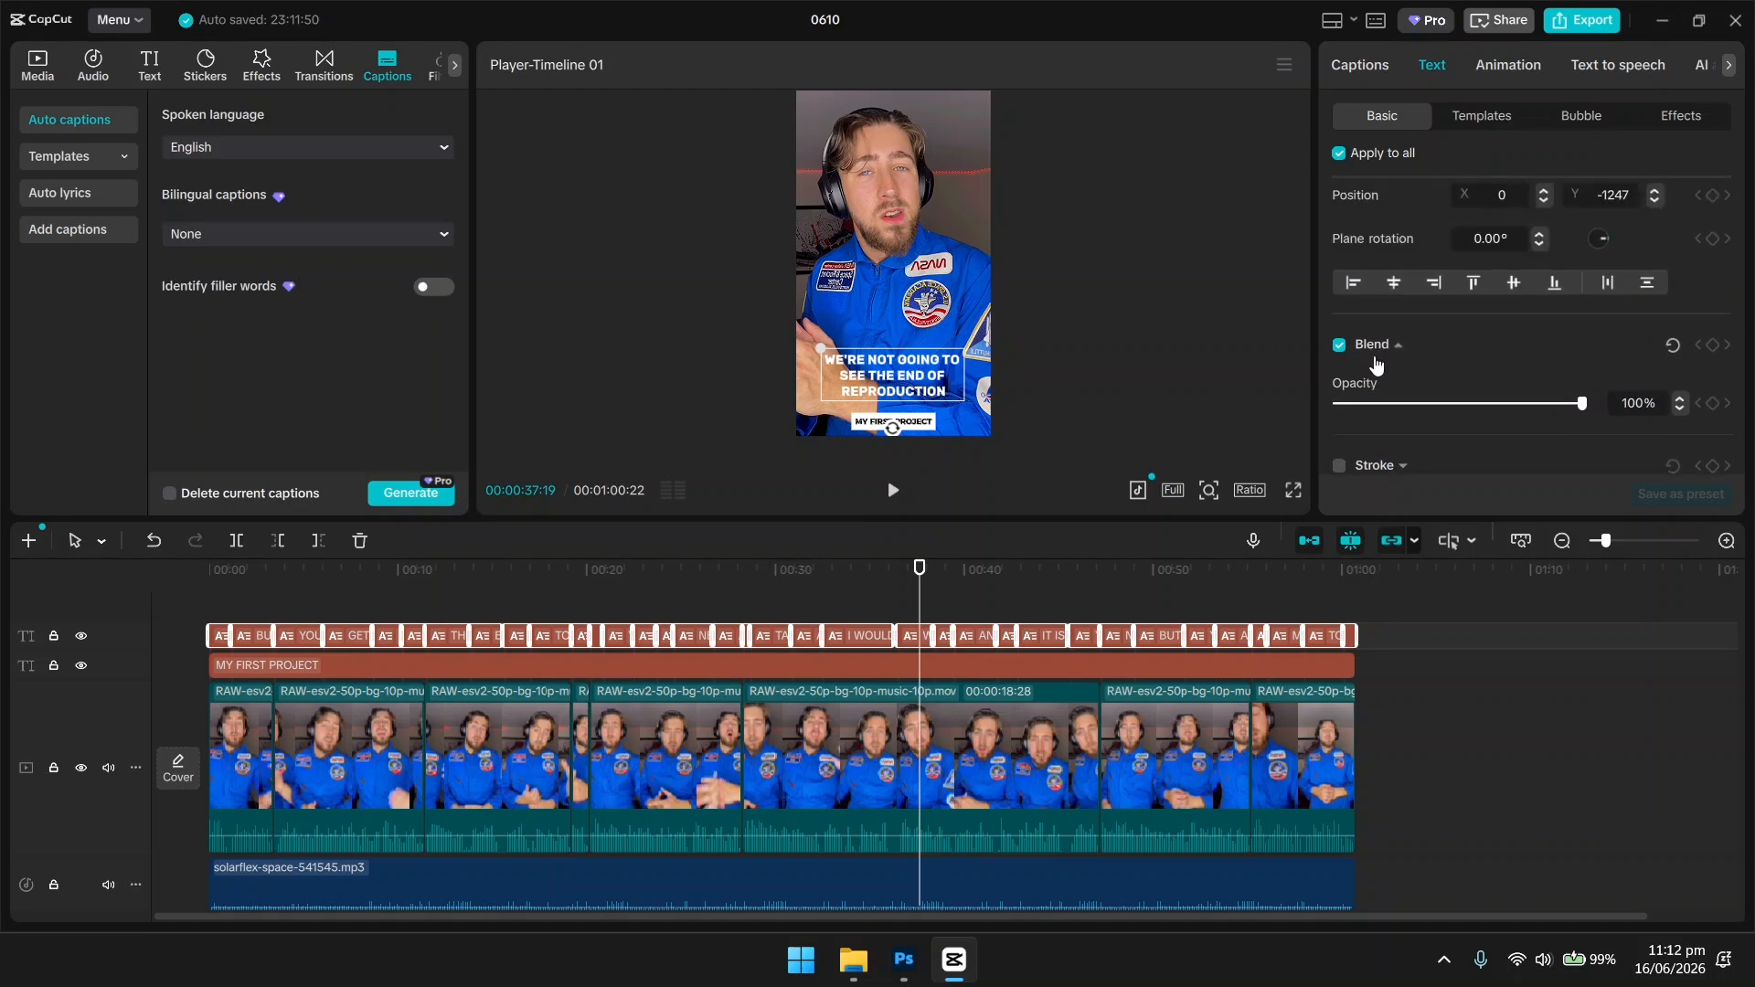
scroll(1367, 365, down, 1)
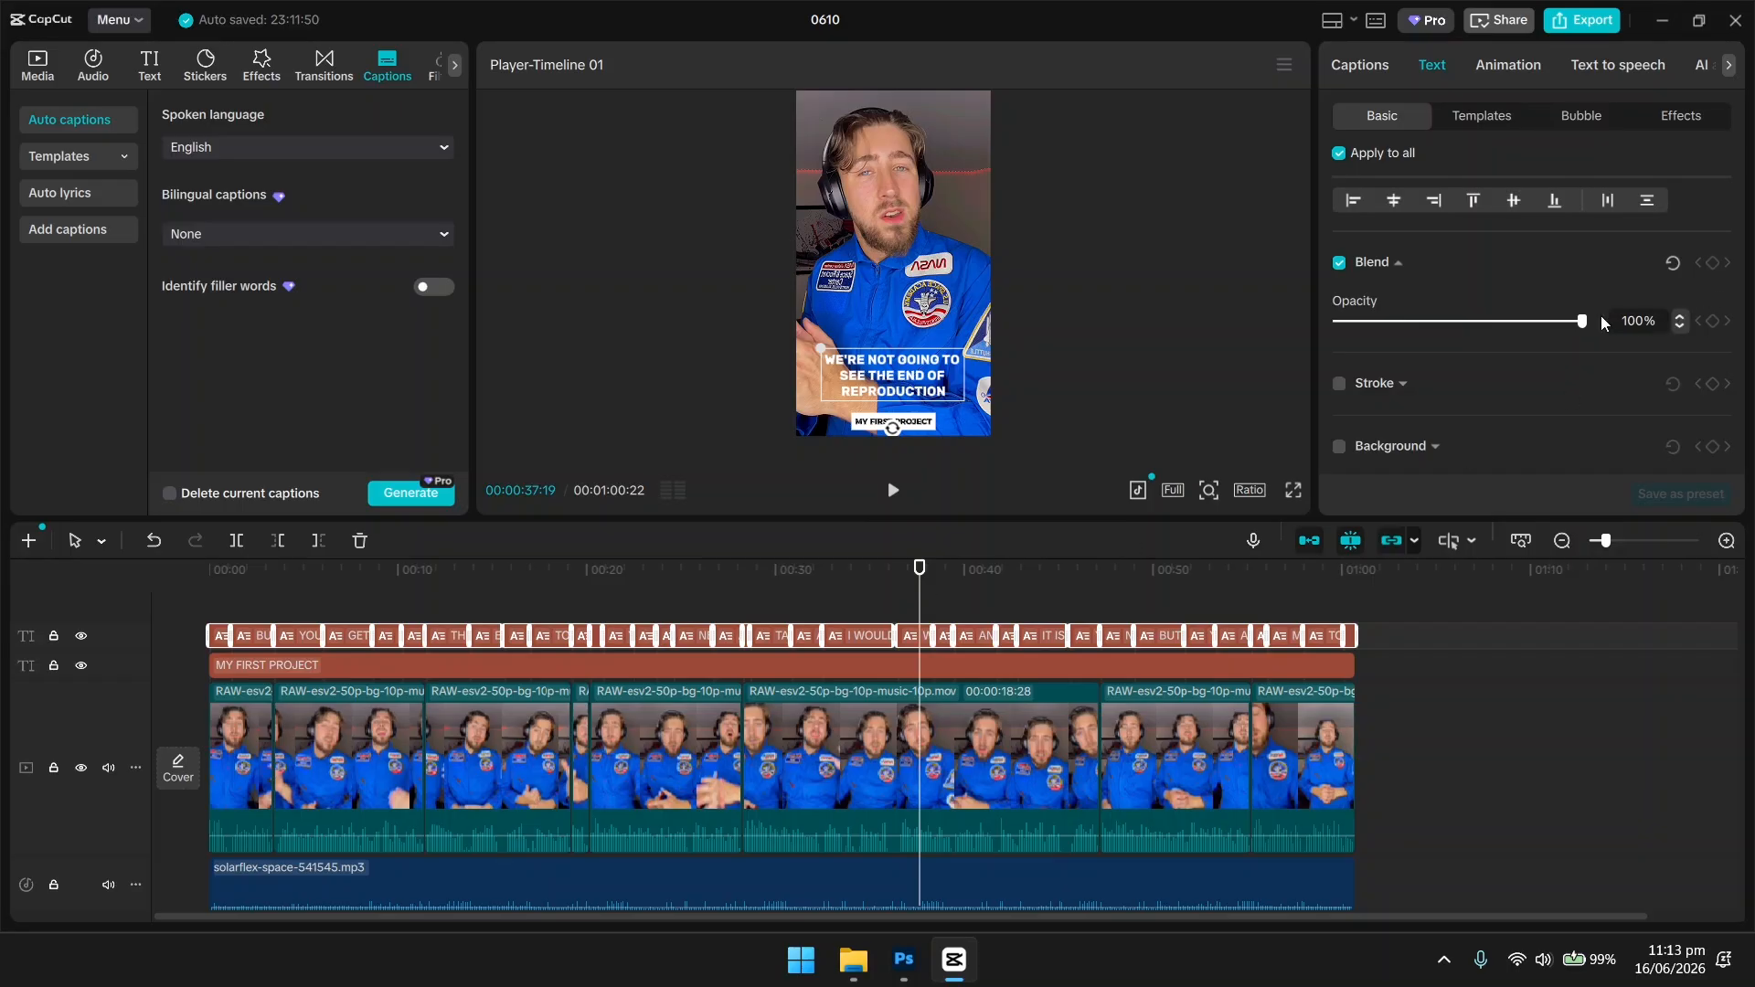
drag(1583, 329, 1523, 325)
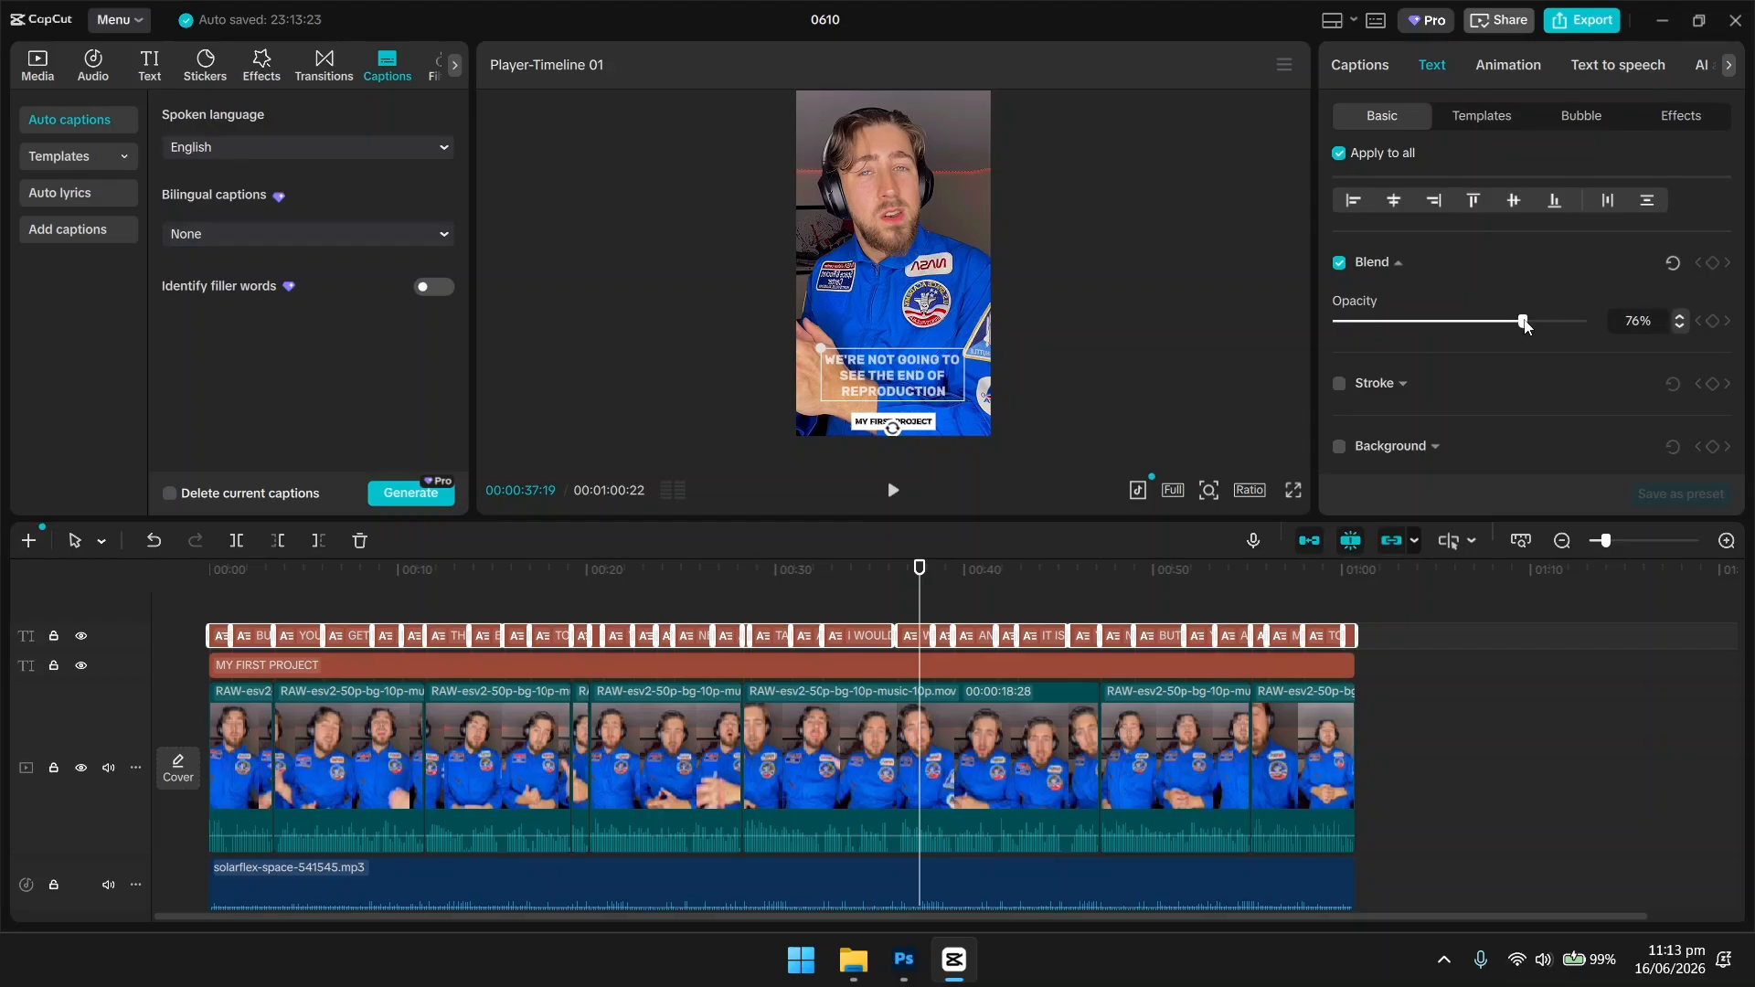
Set the font size of all the captions to 8 and check them at an earlier point in the video.
scroll(1523, 322, up, 1)
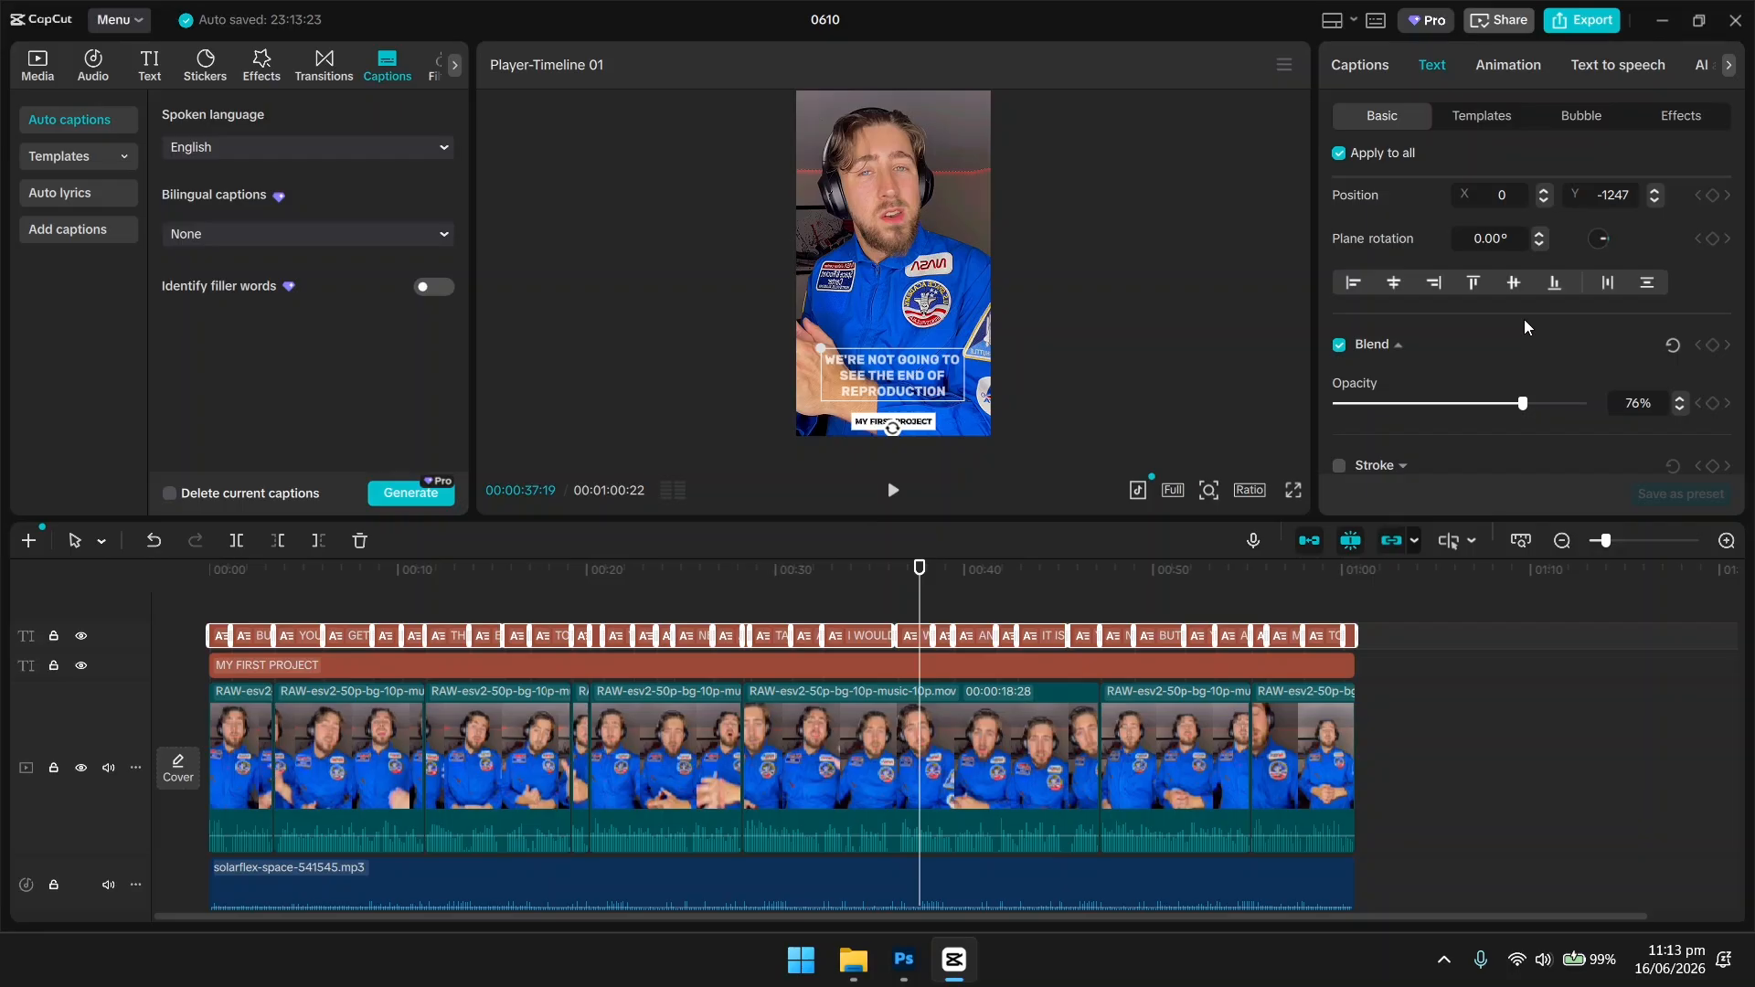
scroll(1499, 329, up, 5)
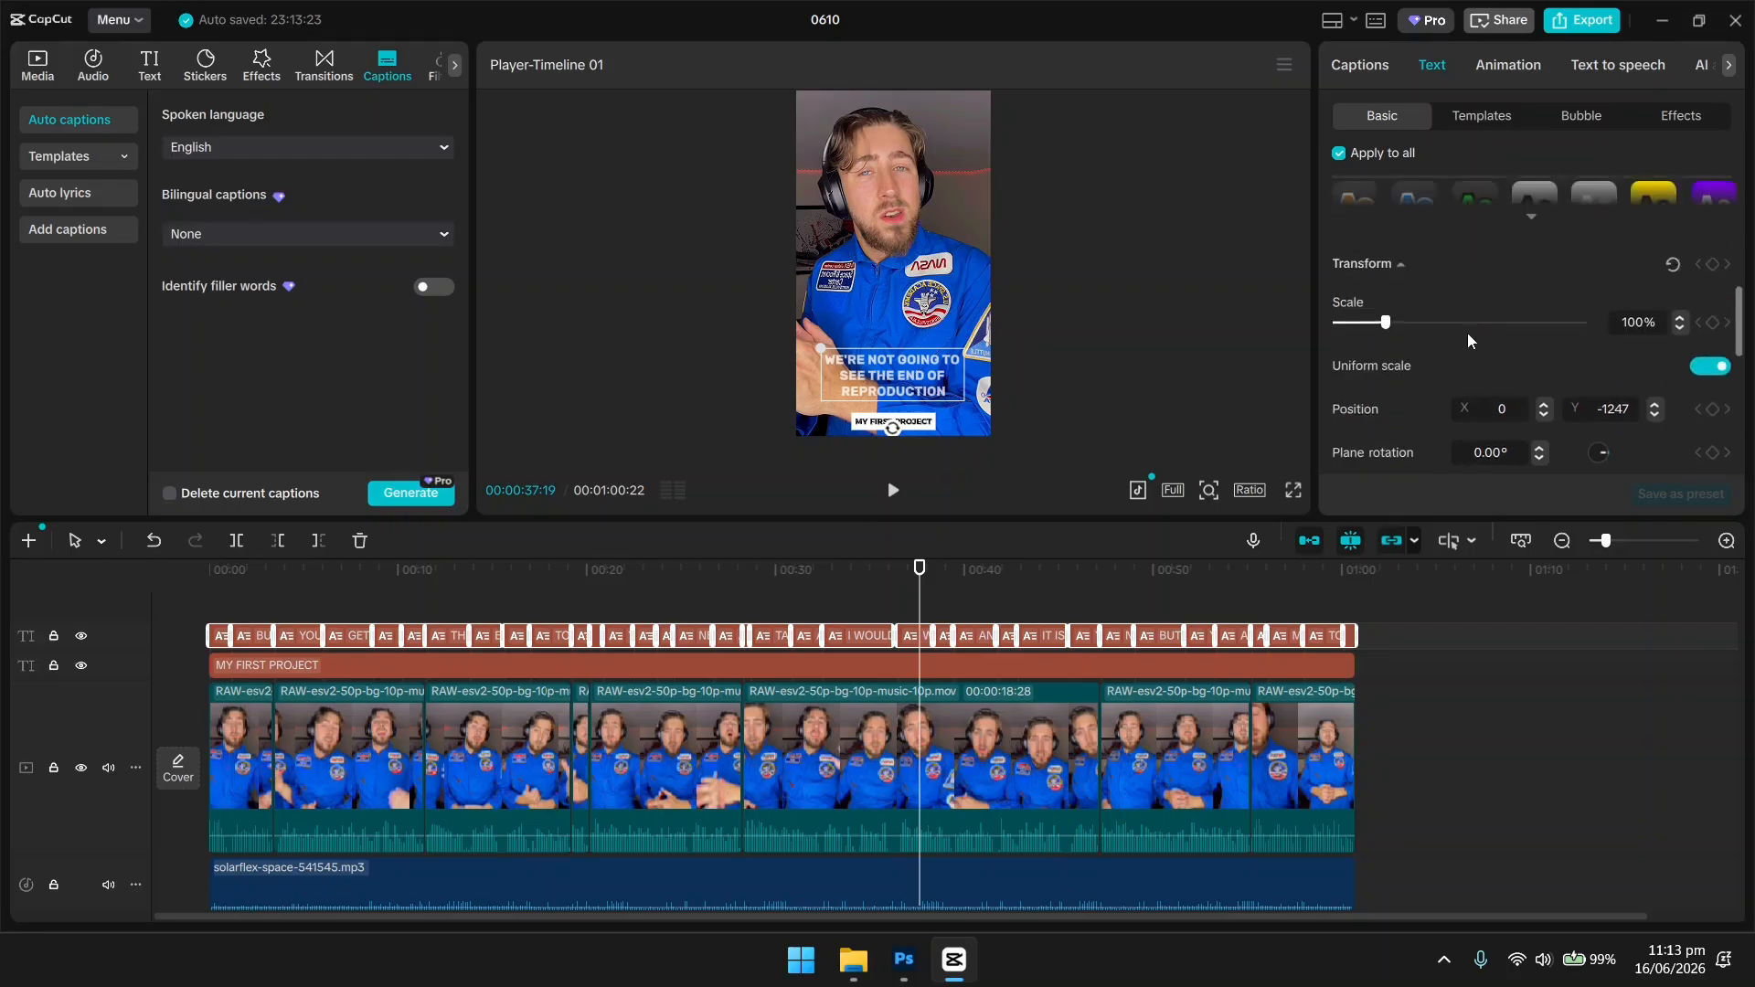
scroll(1453, 340, up, 1)
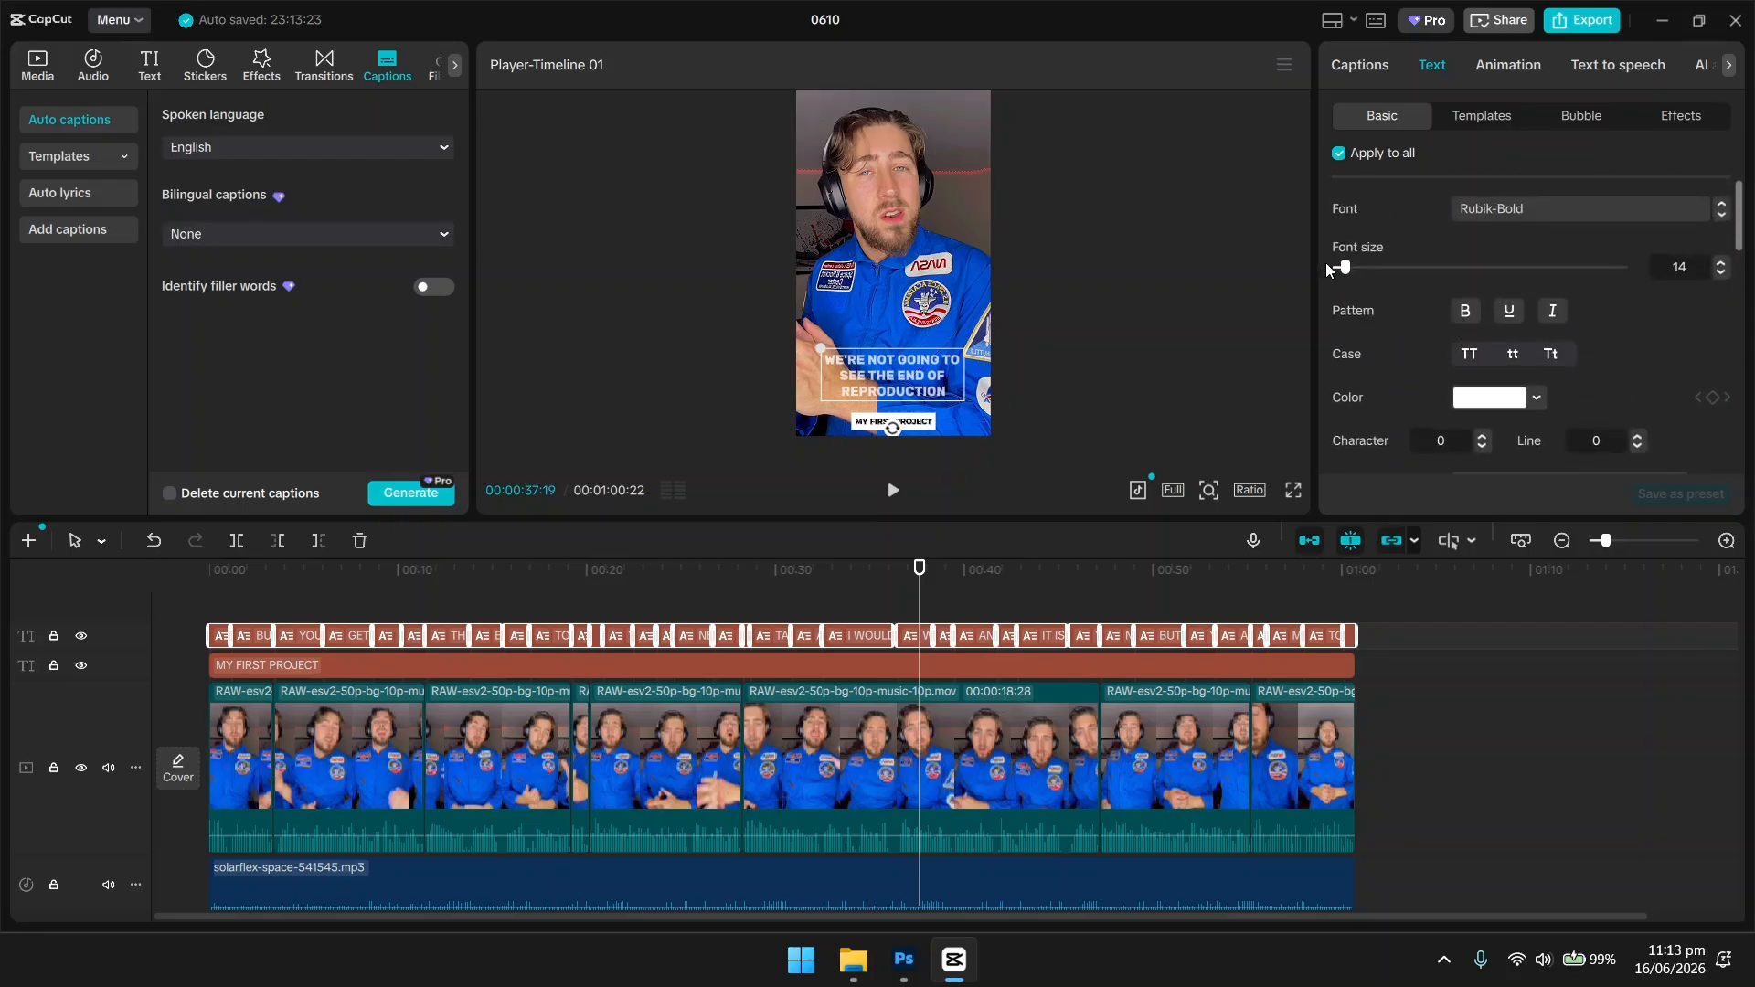
drag(1344, 267, 1340, 268)
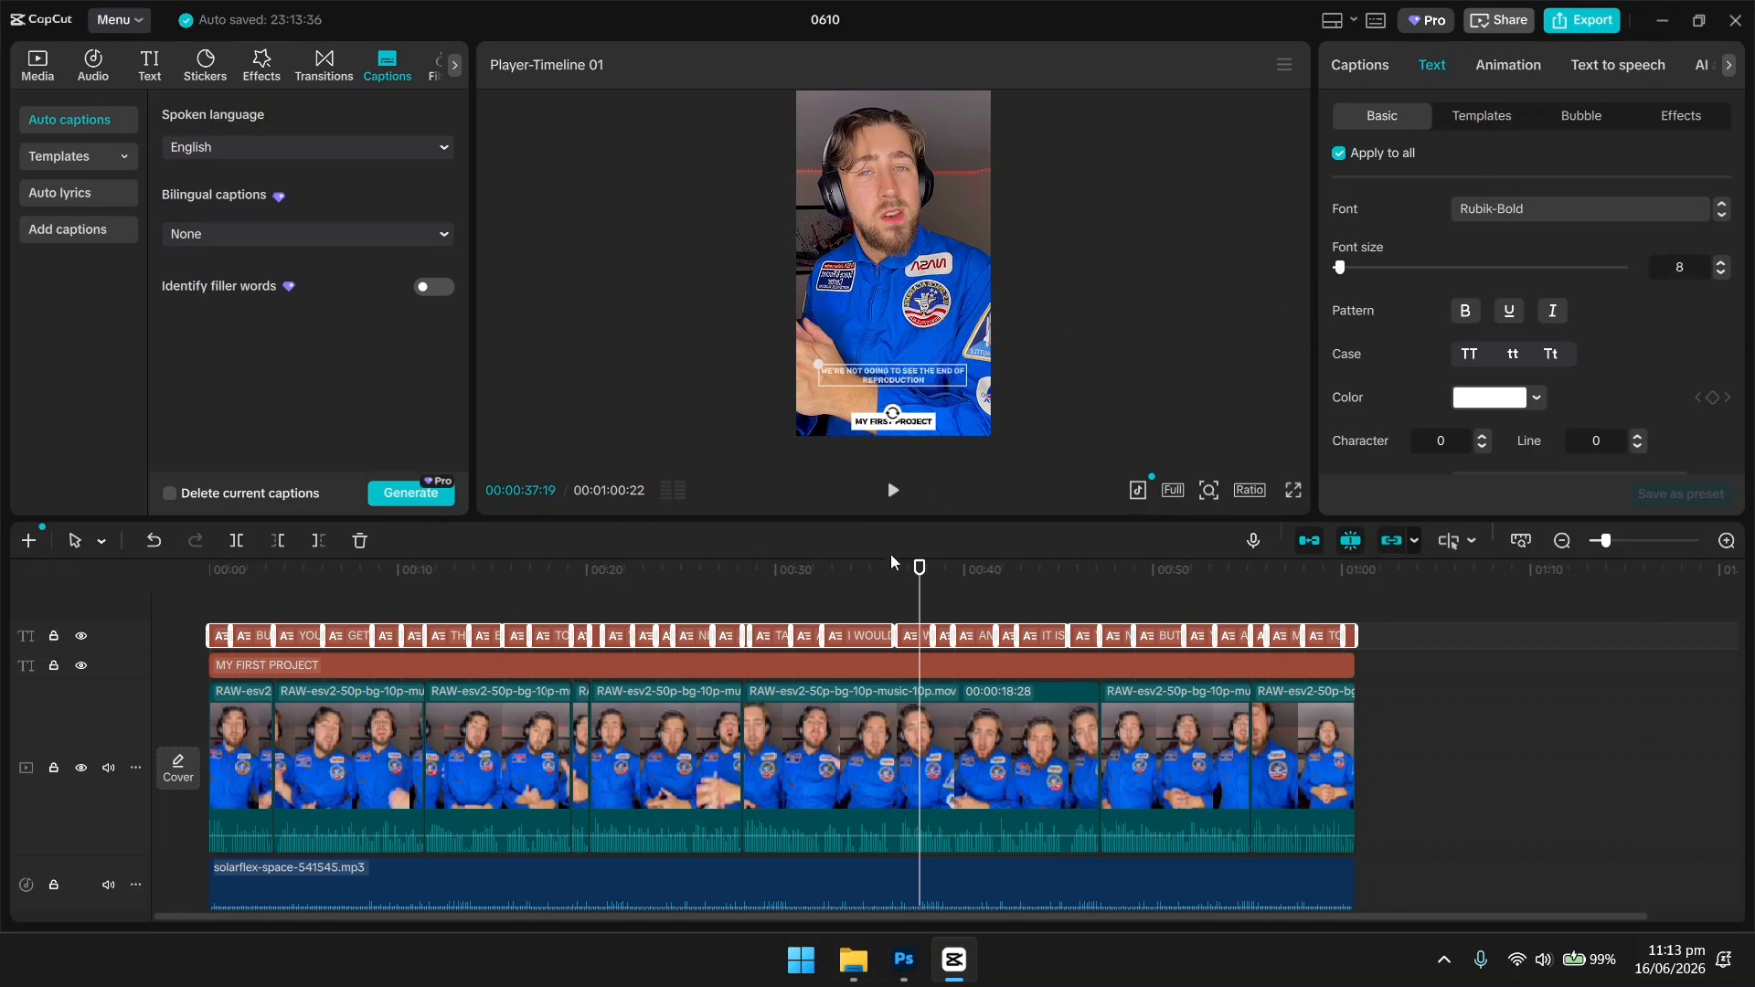
drag(918, 569, 278, 597)
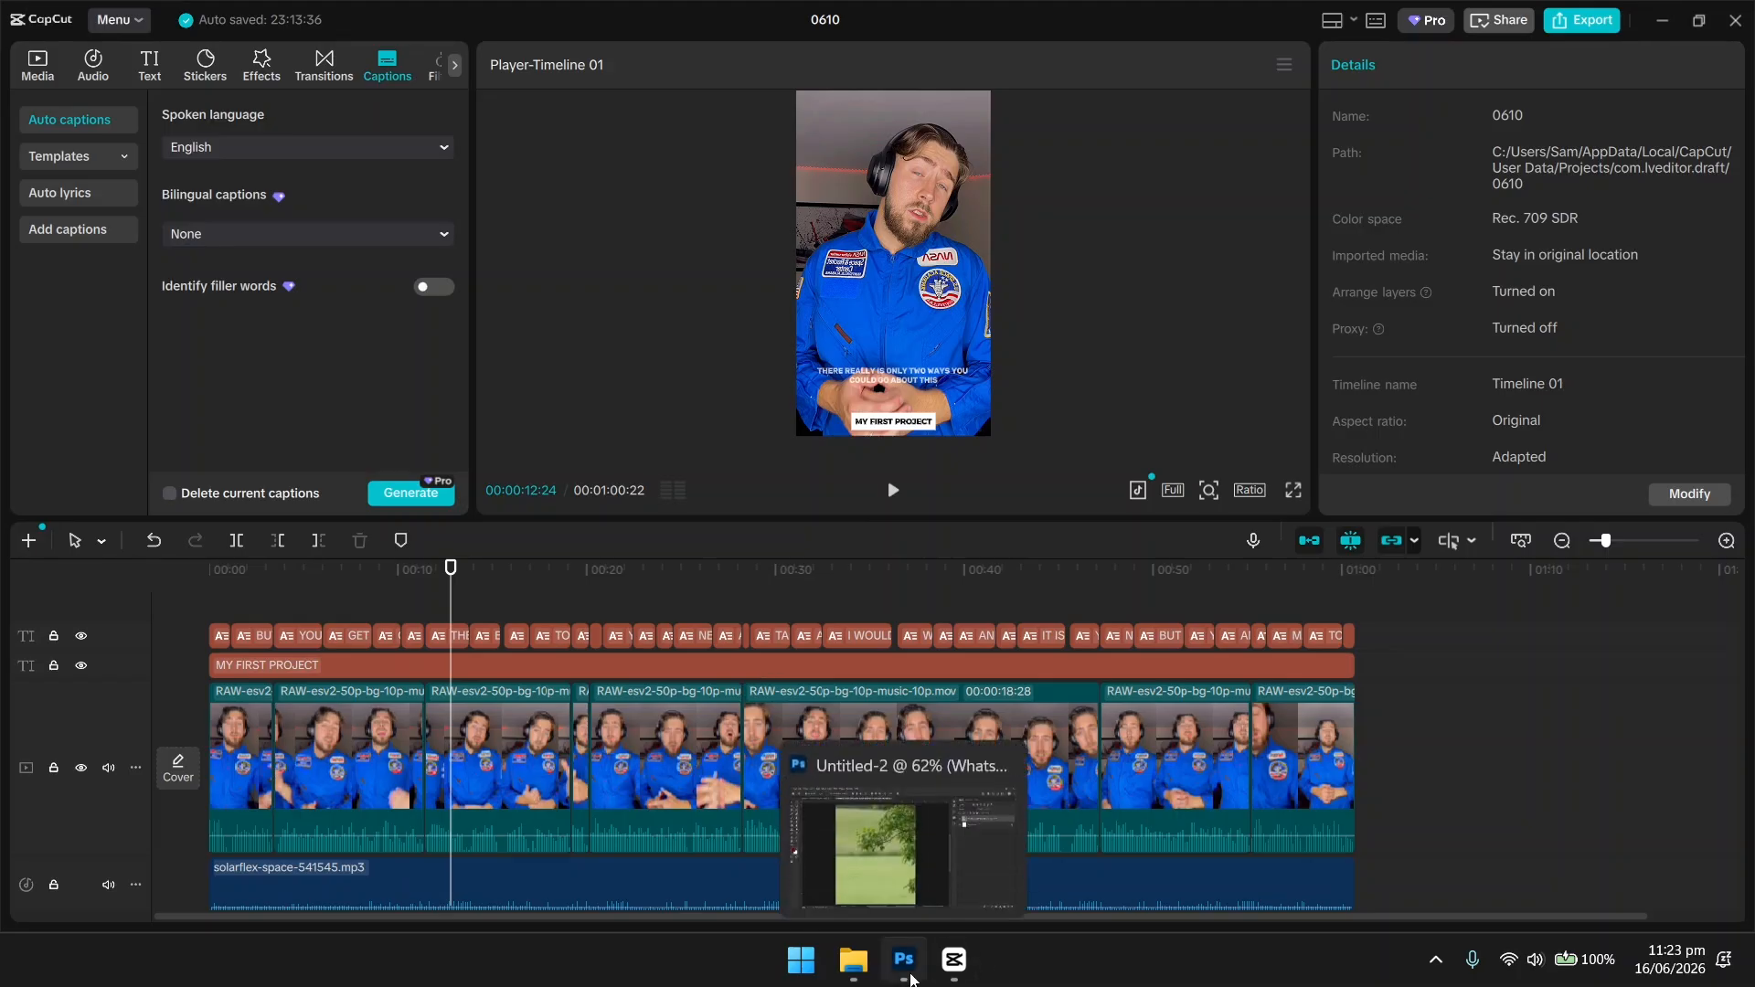
Switch to Photoshop and preview blend modes such as Lighten and Multiply on the photo layer, leaving it at Normal.
click(903, 960)
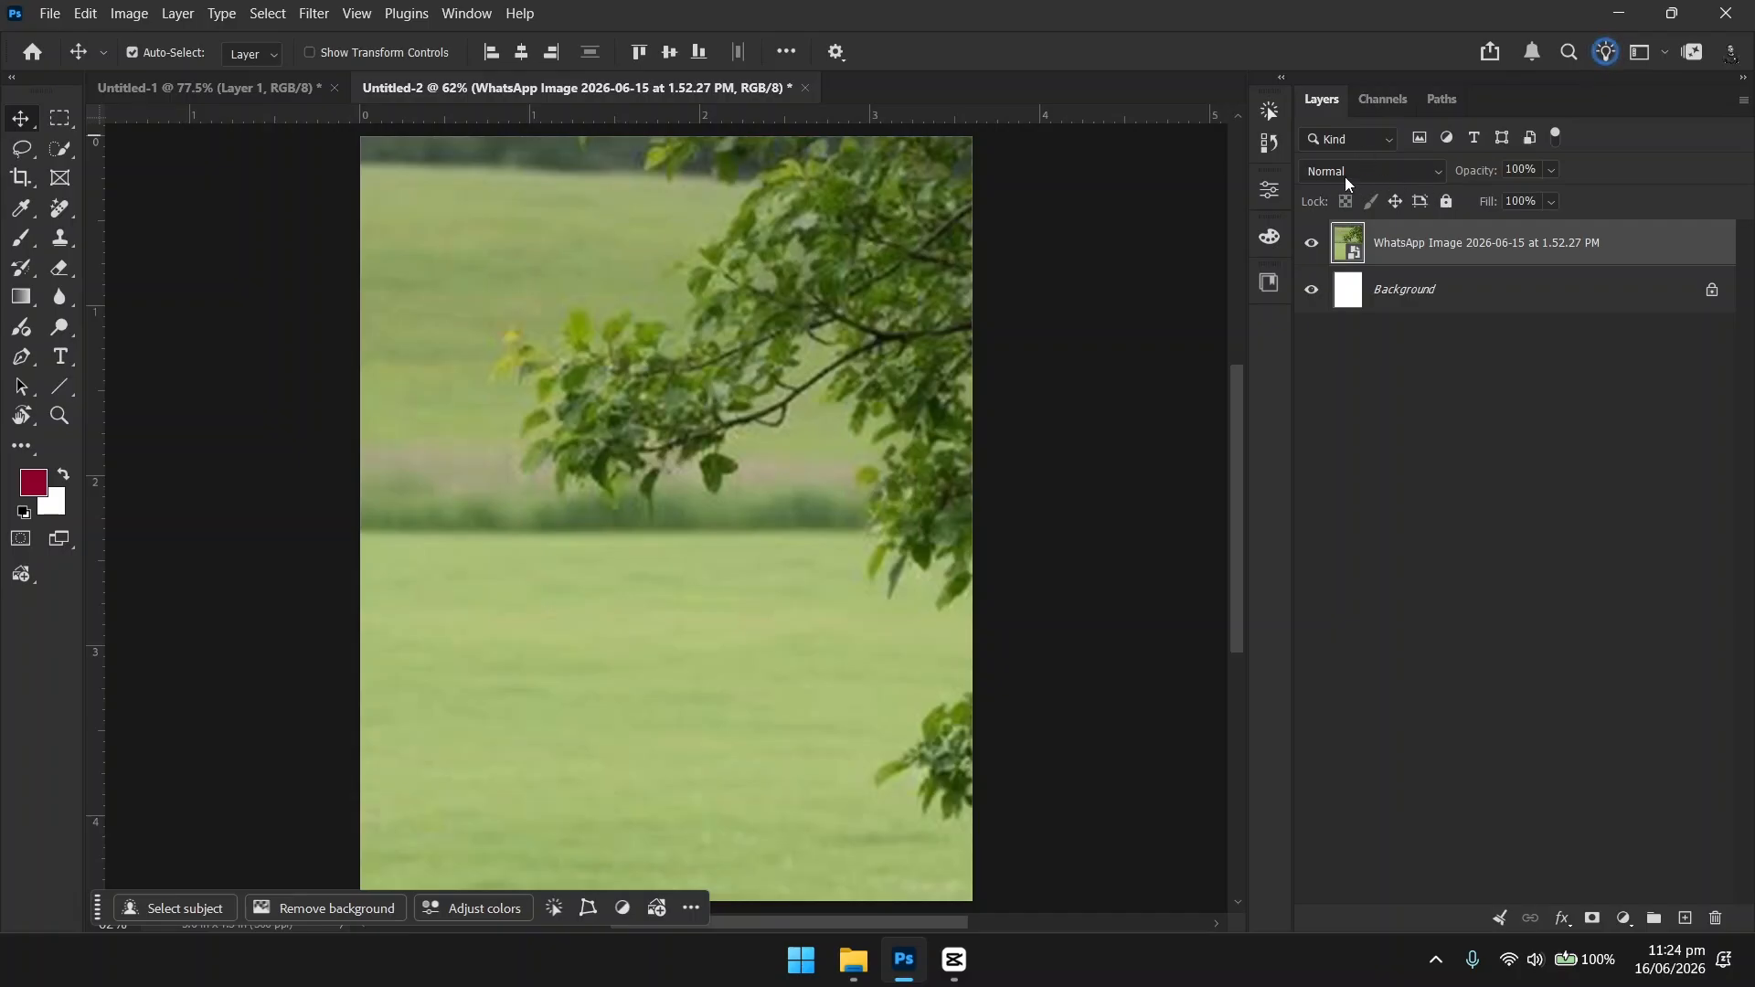
click(1433, 173)
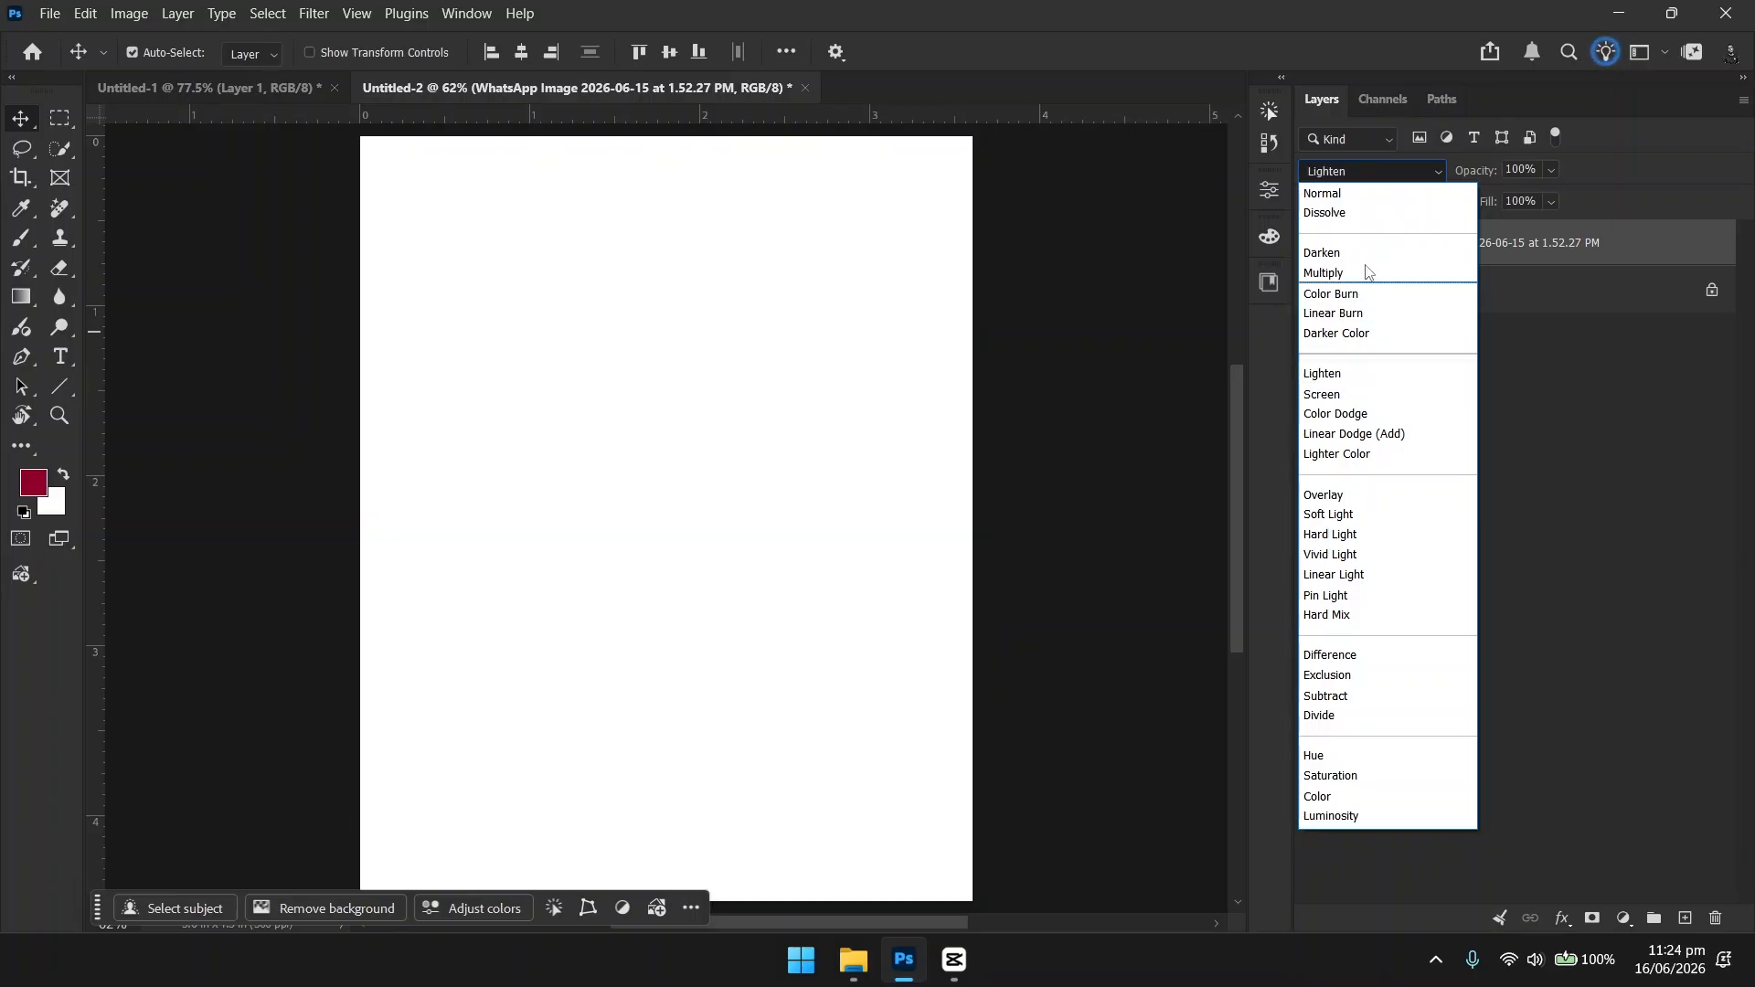
click(1401, 171)
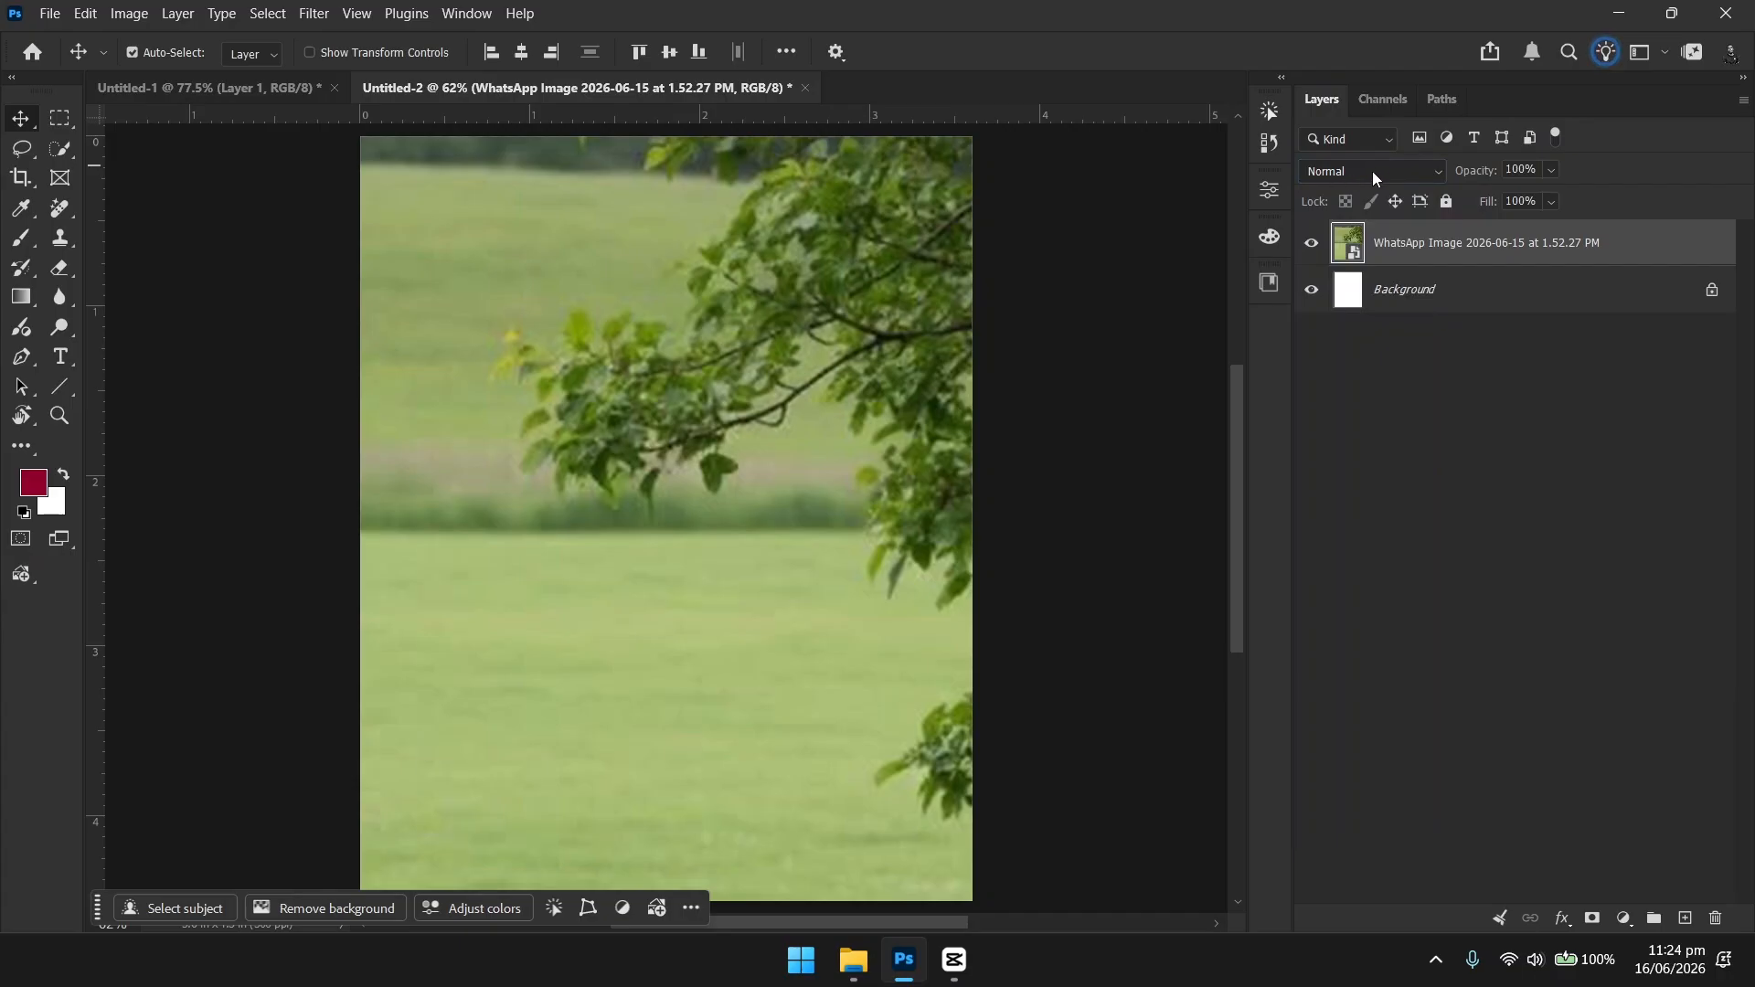
click(1440, 176)
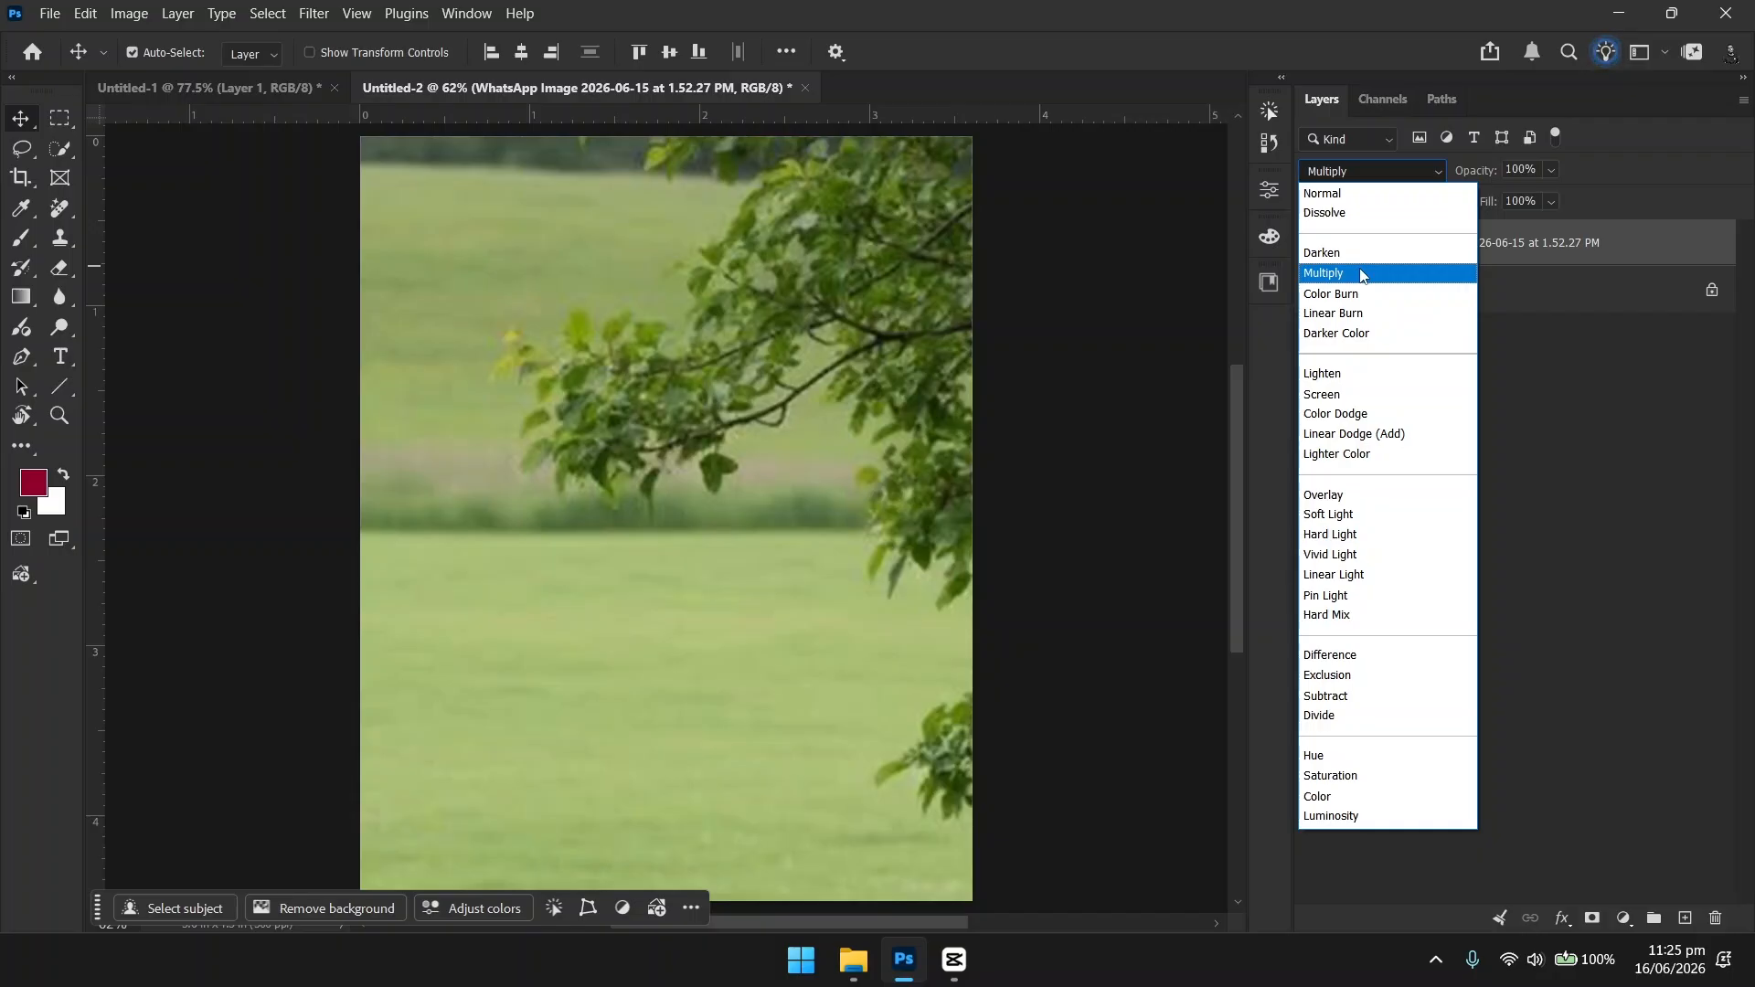
click(1584, 395)
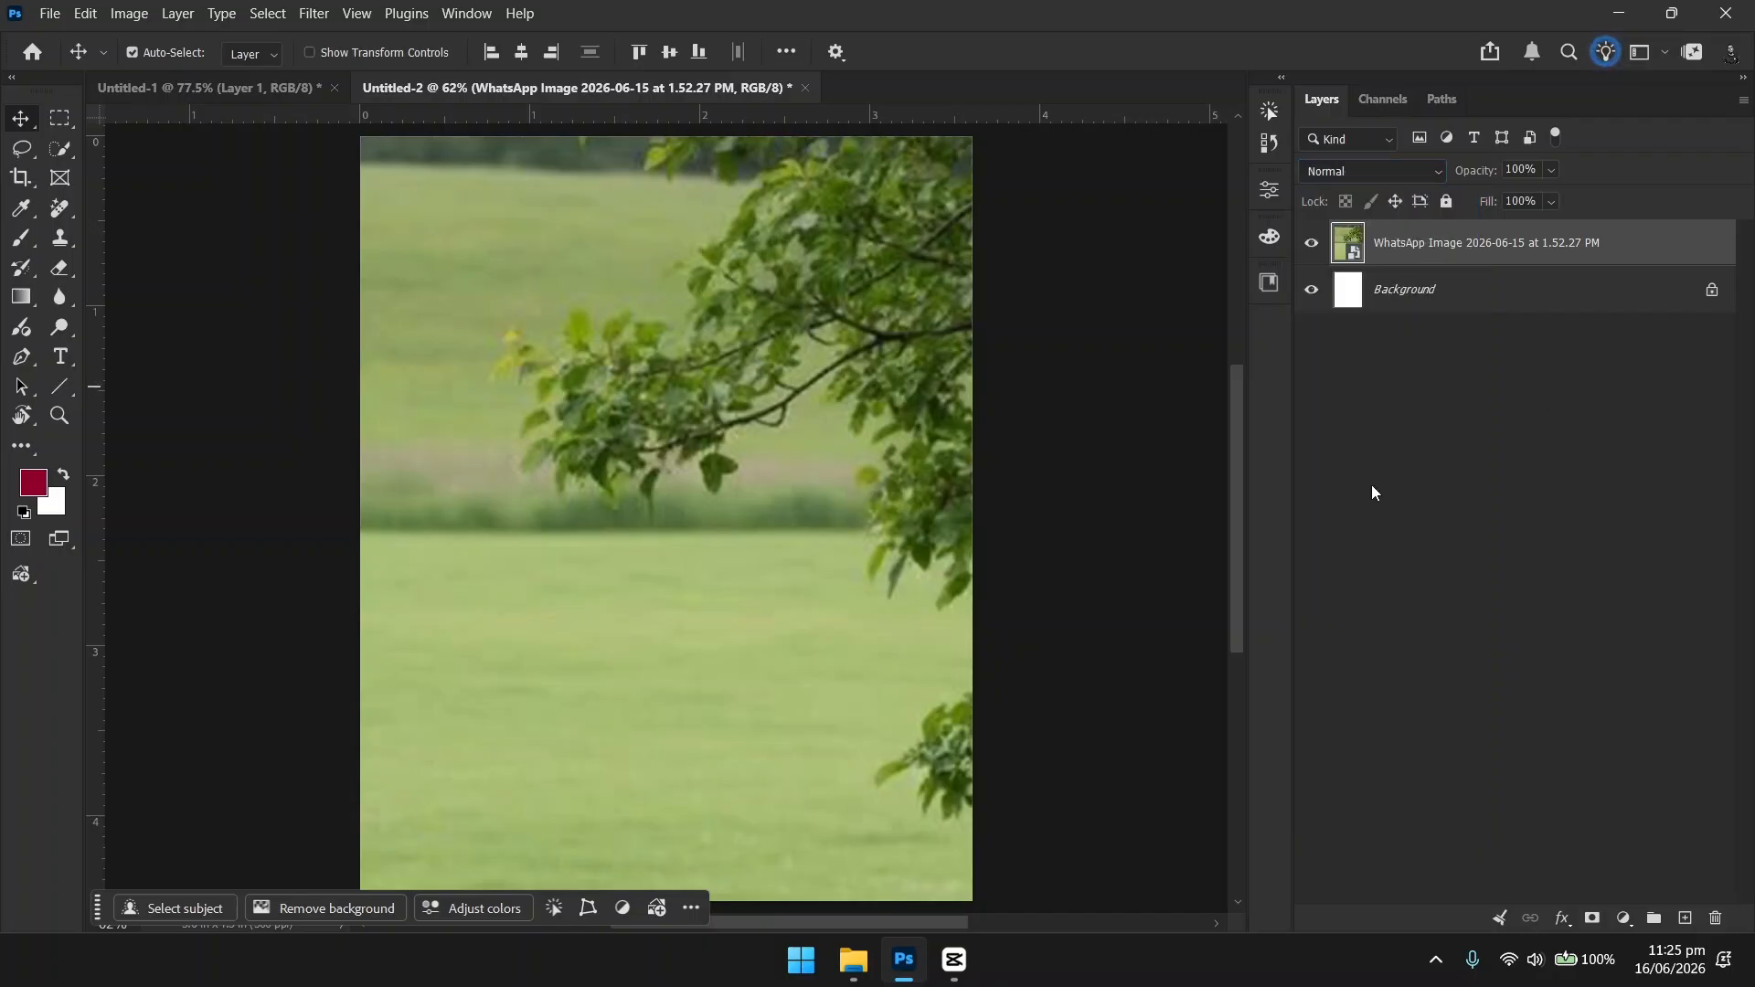
Place BLACK LOGO.png from the PODCASTS folder over the photo and set its blend mode to Multiply.
click(855, 960)
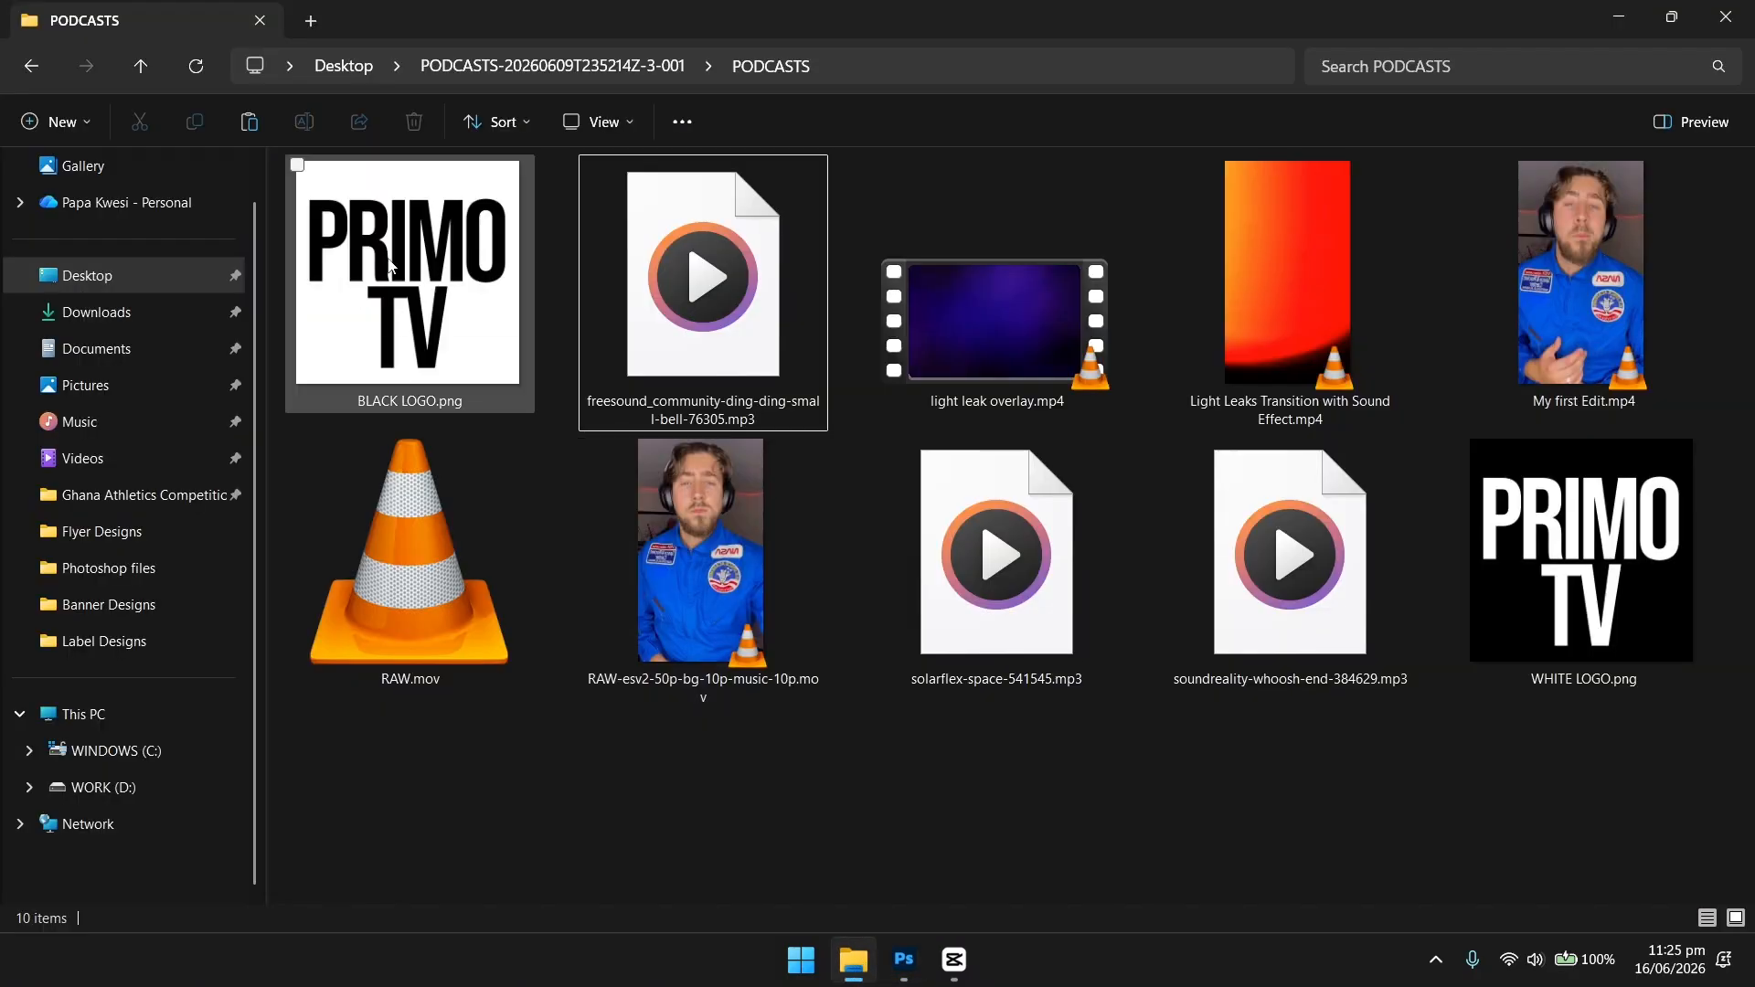
drag(390, 265, 784, 541)
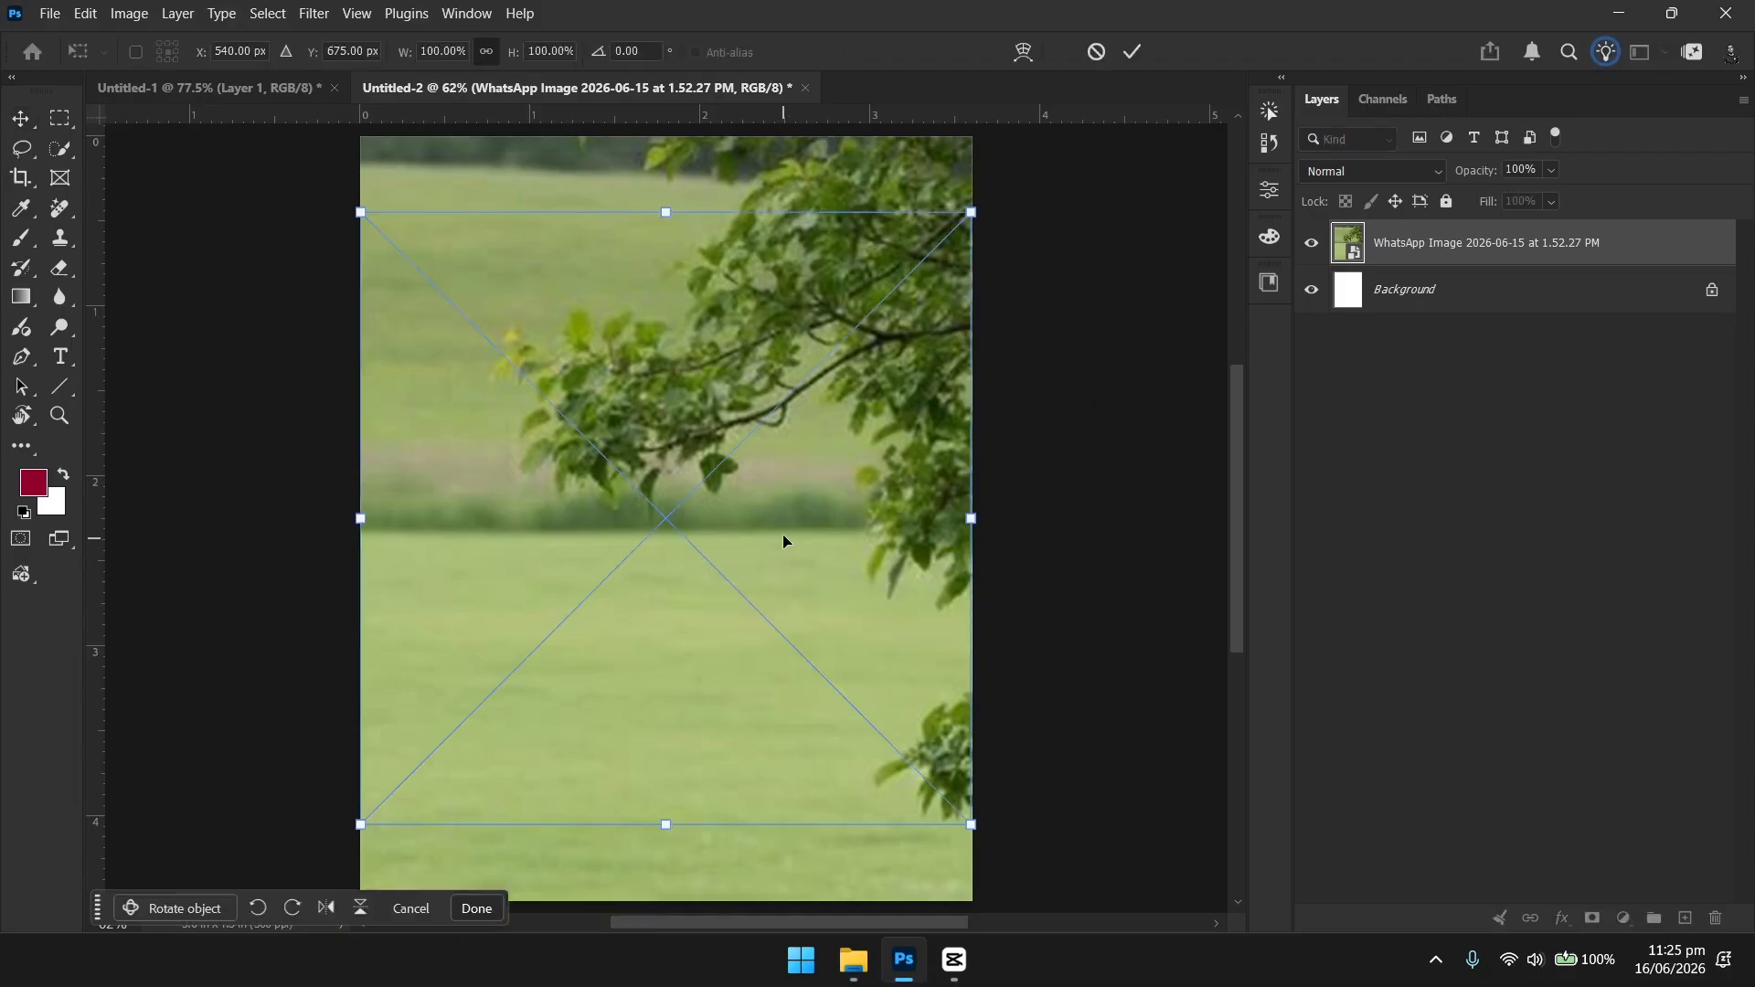
click(1133, 51)
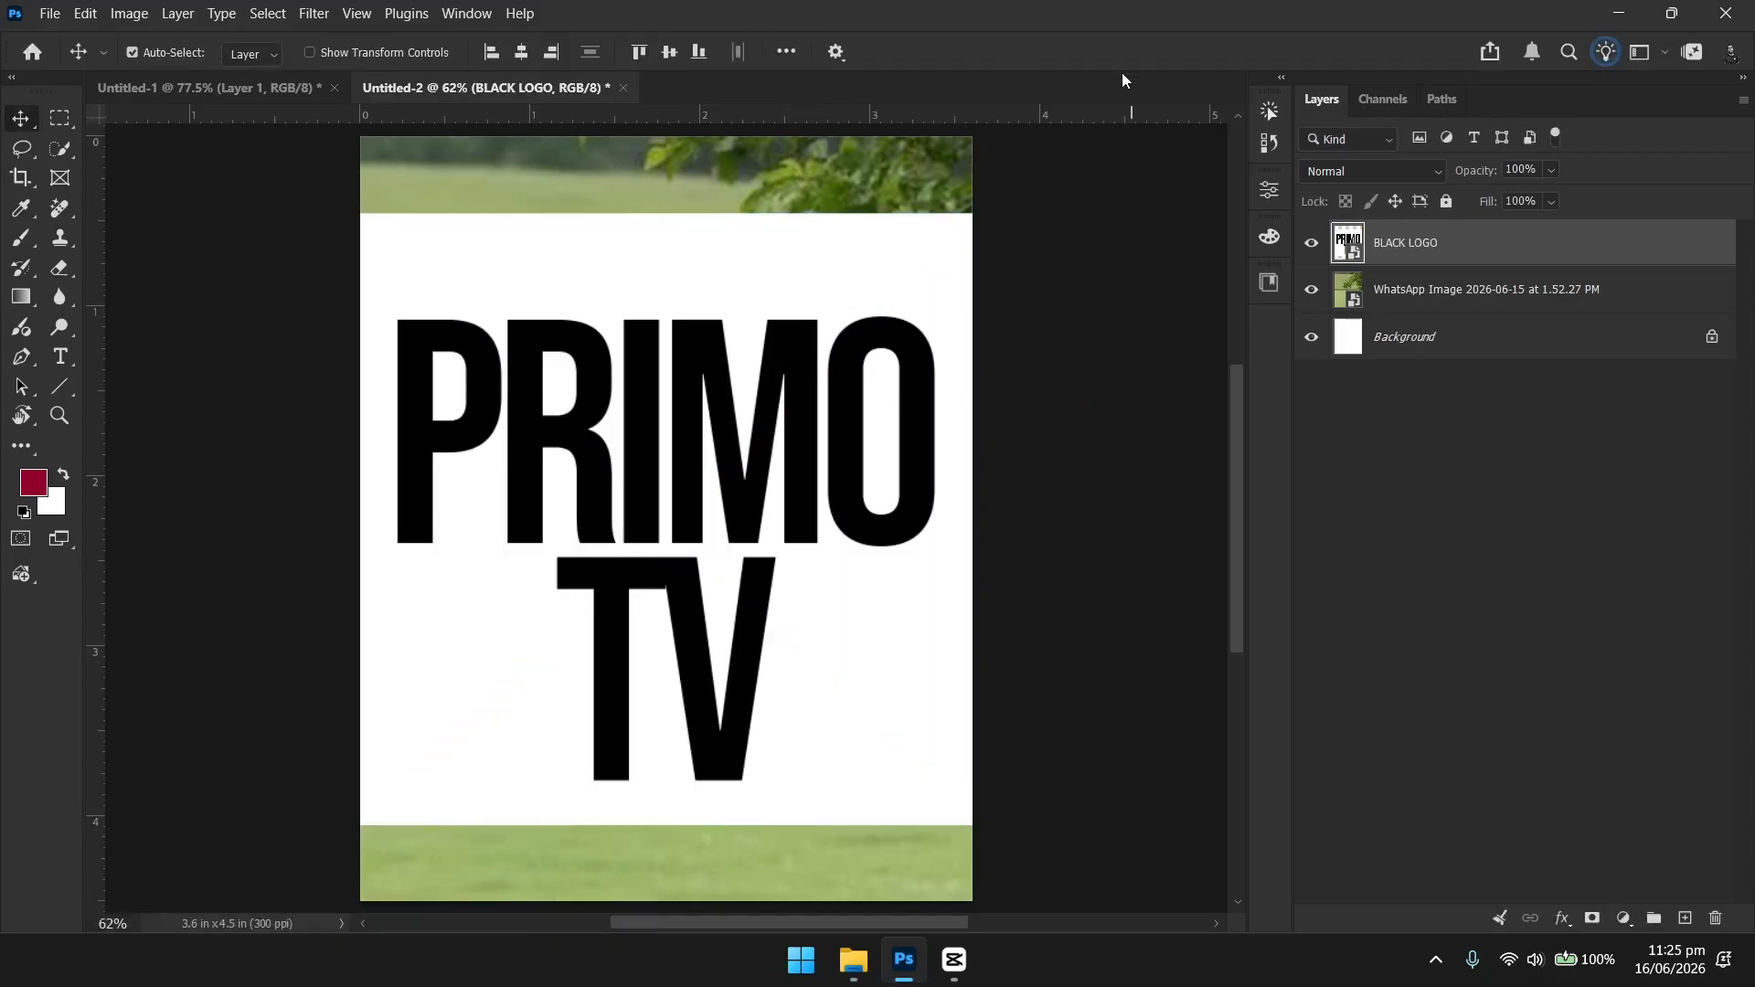
click(1438, 172)
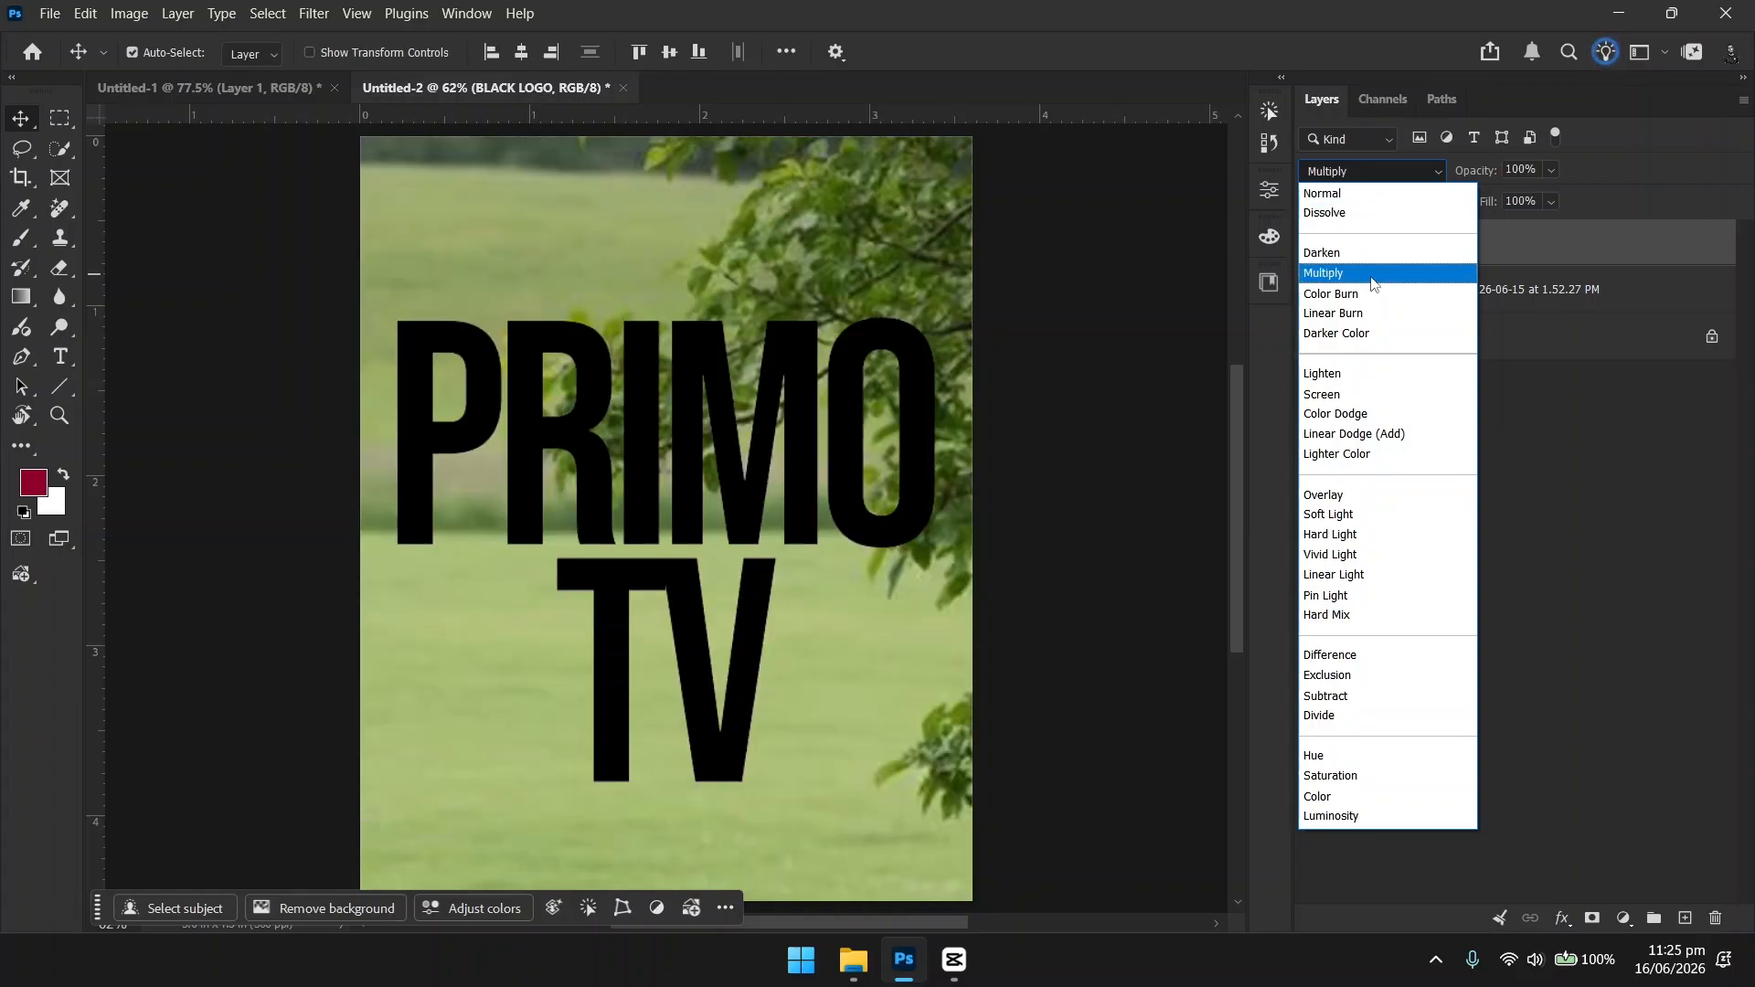
click(1371, 274)
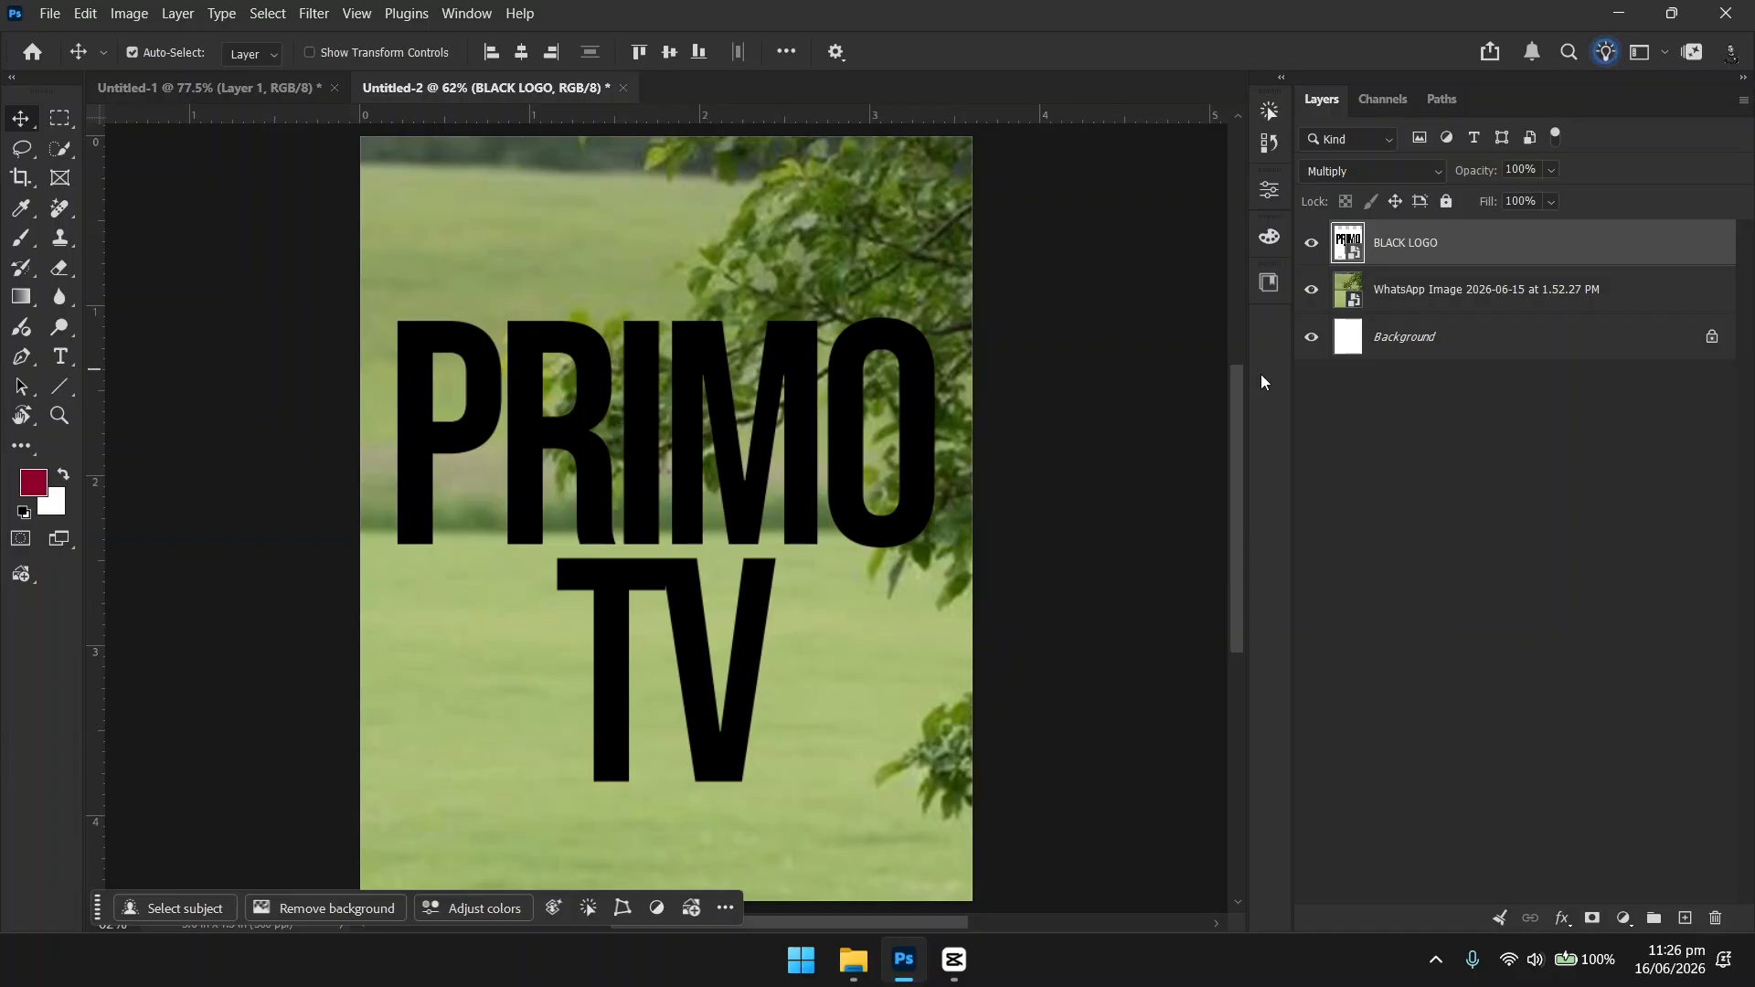
Set the BLACK LOGO layer's blend mode to Screen and hide the layer.
click(1396, 174)
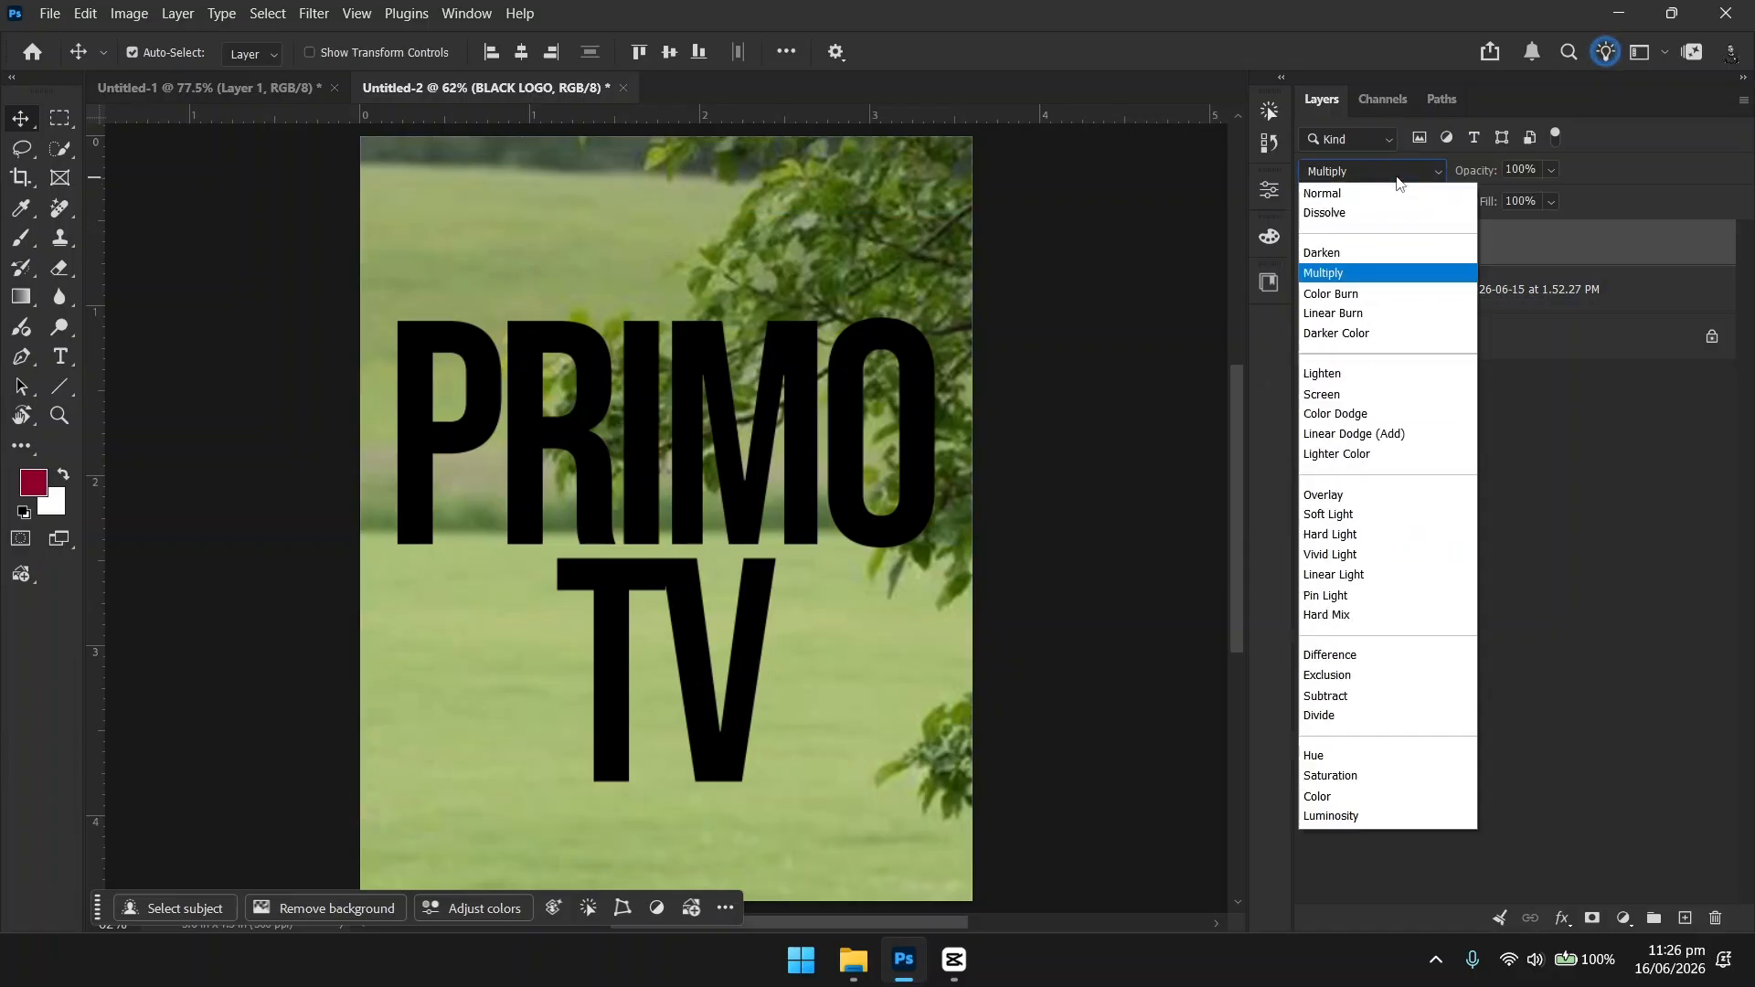
click(1354, 395)
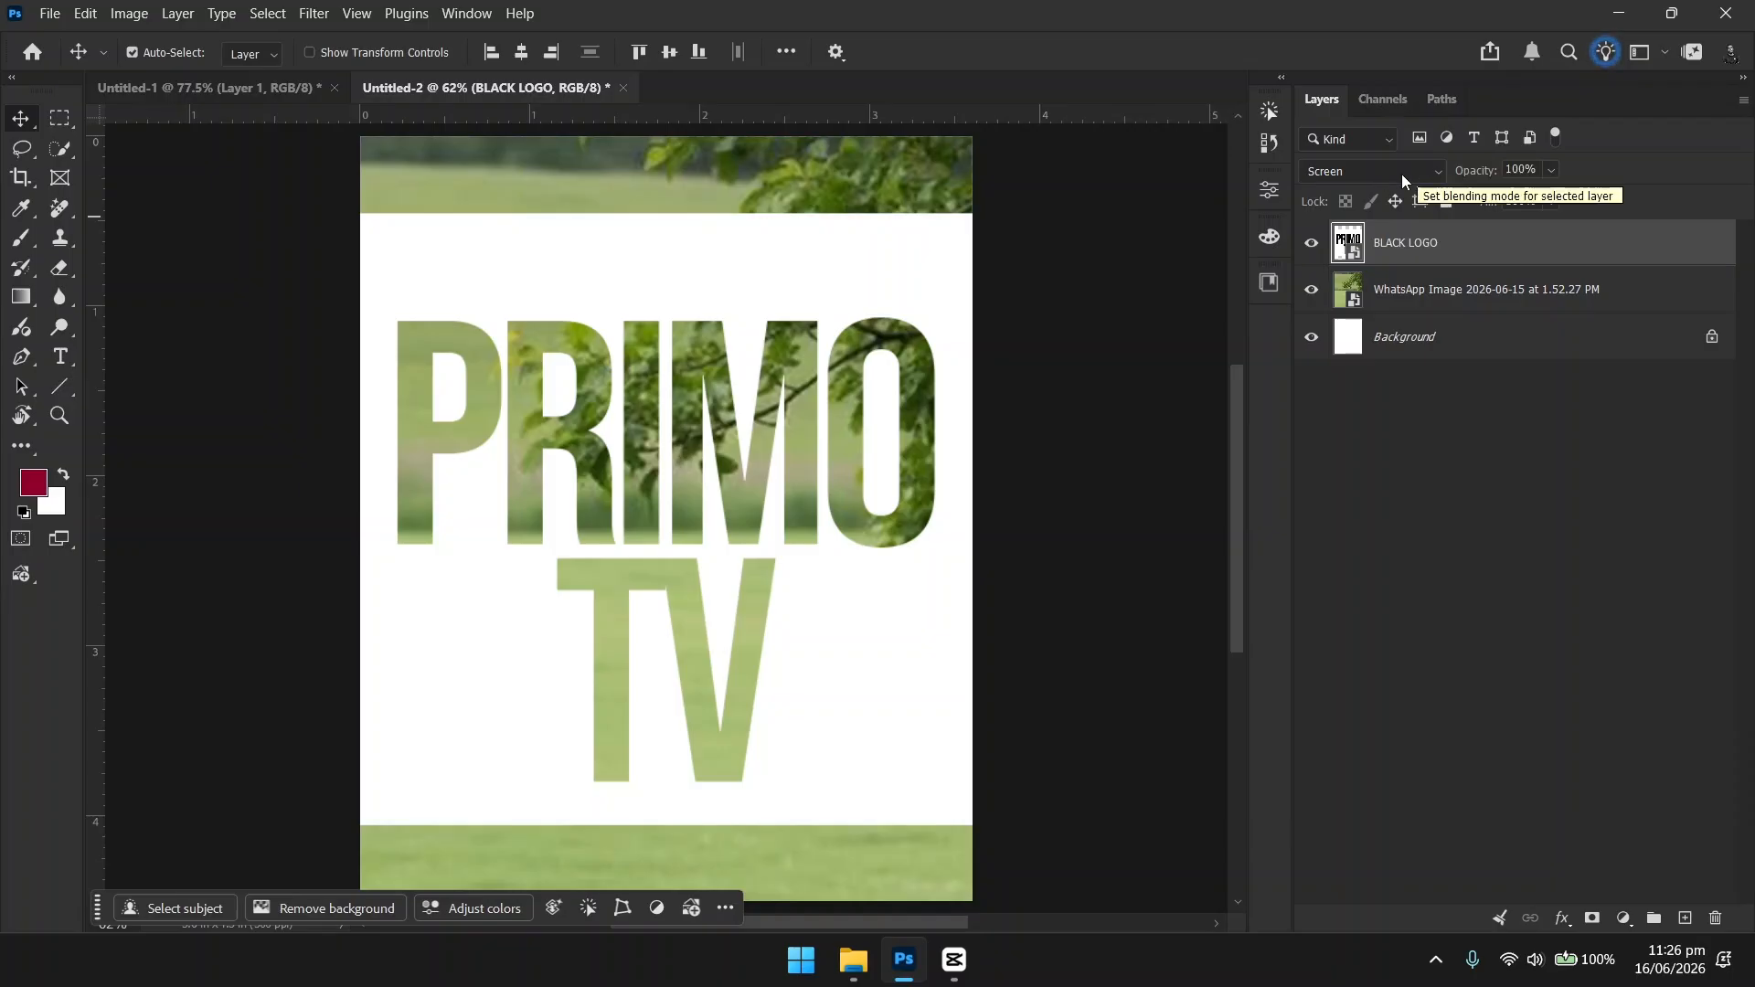
click(1311, 244)
Place WHITE LOGO.png from the PODCASTS folder over the photo and set its blend mode to Screen.
click(852, 959)
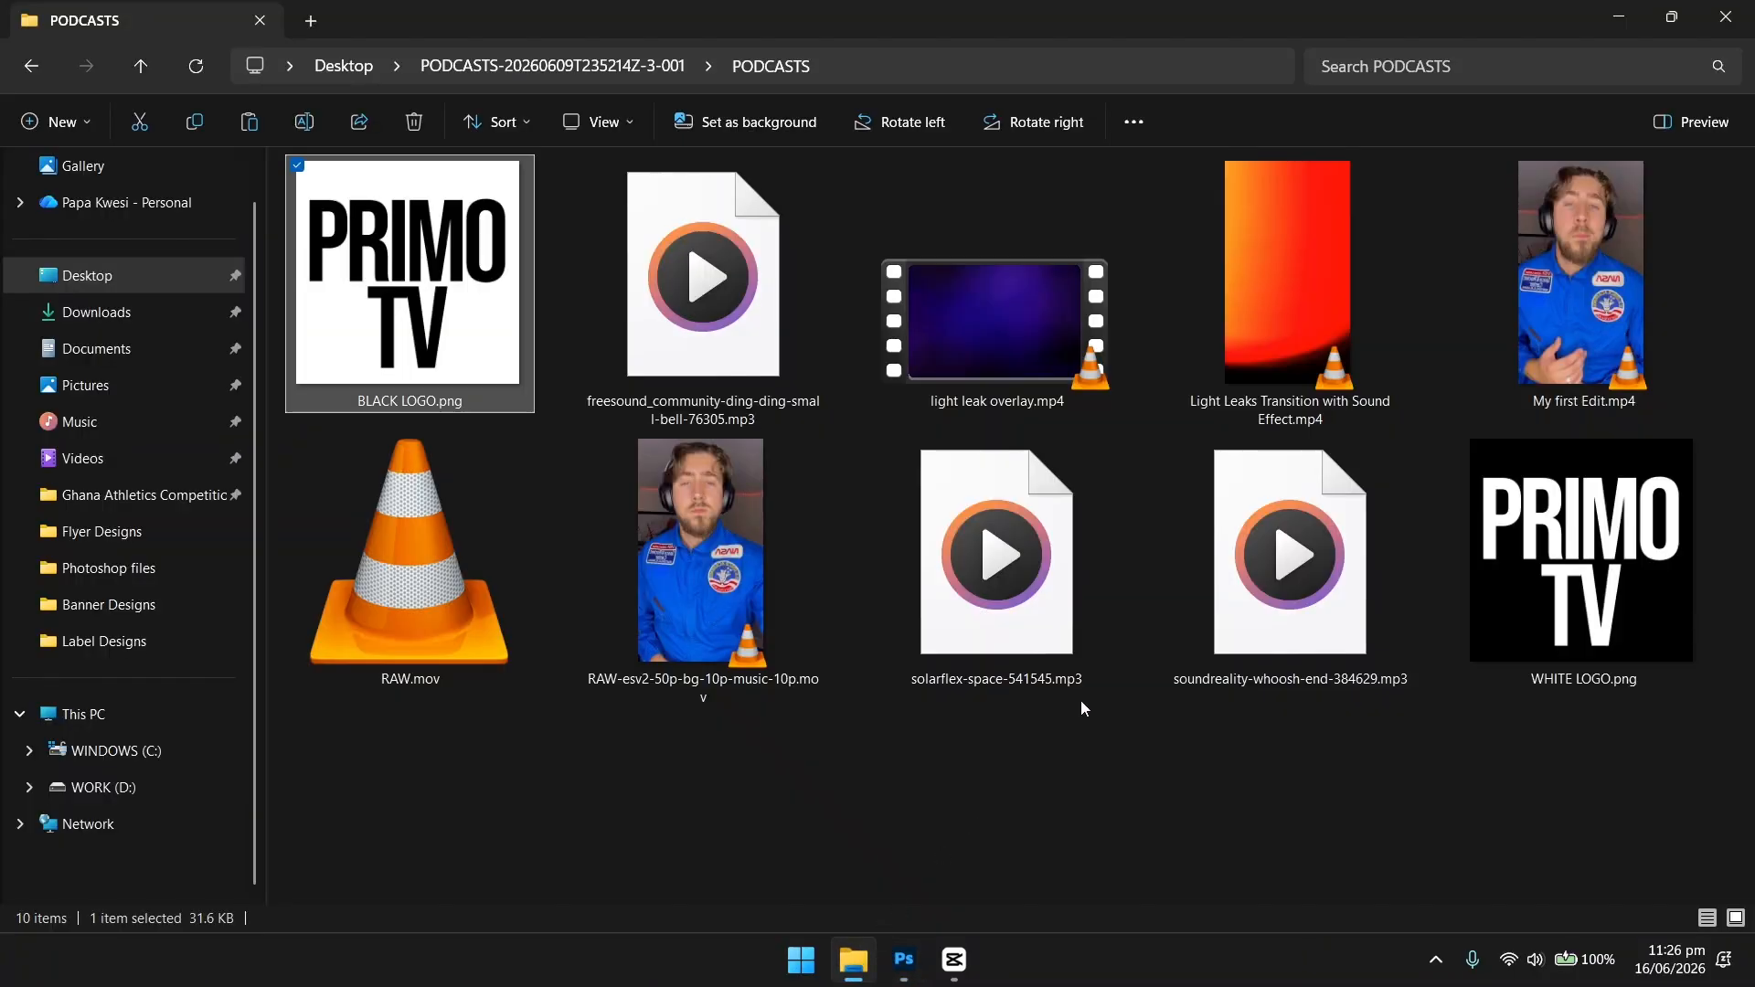
drag(1541, 603, 913, 595)
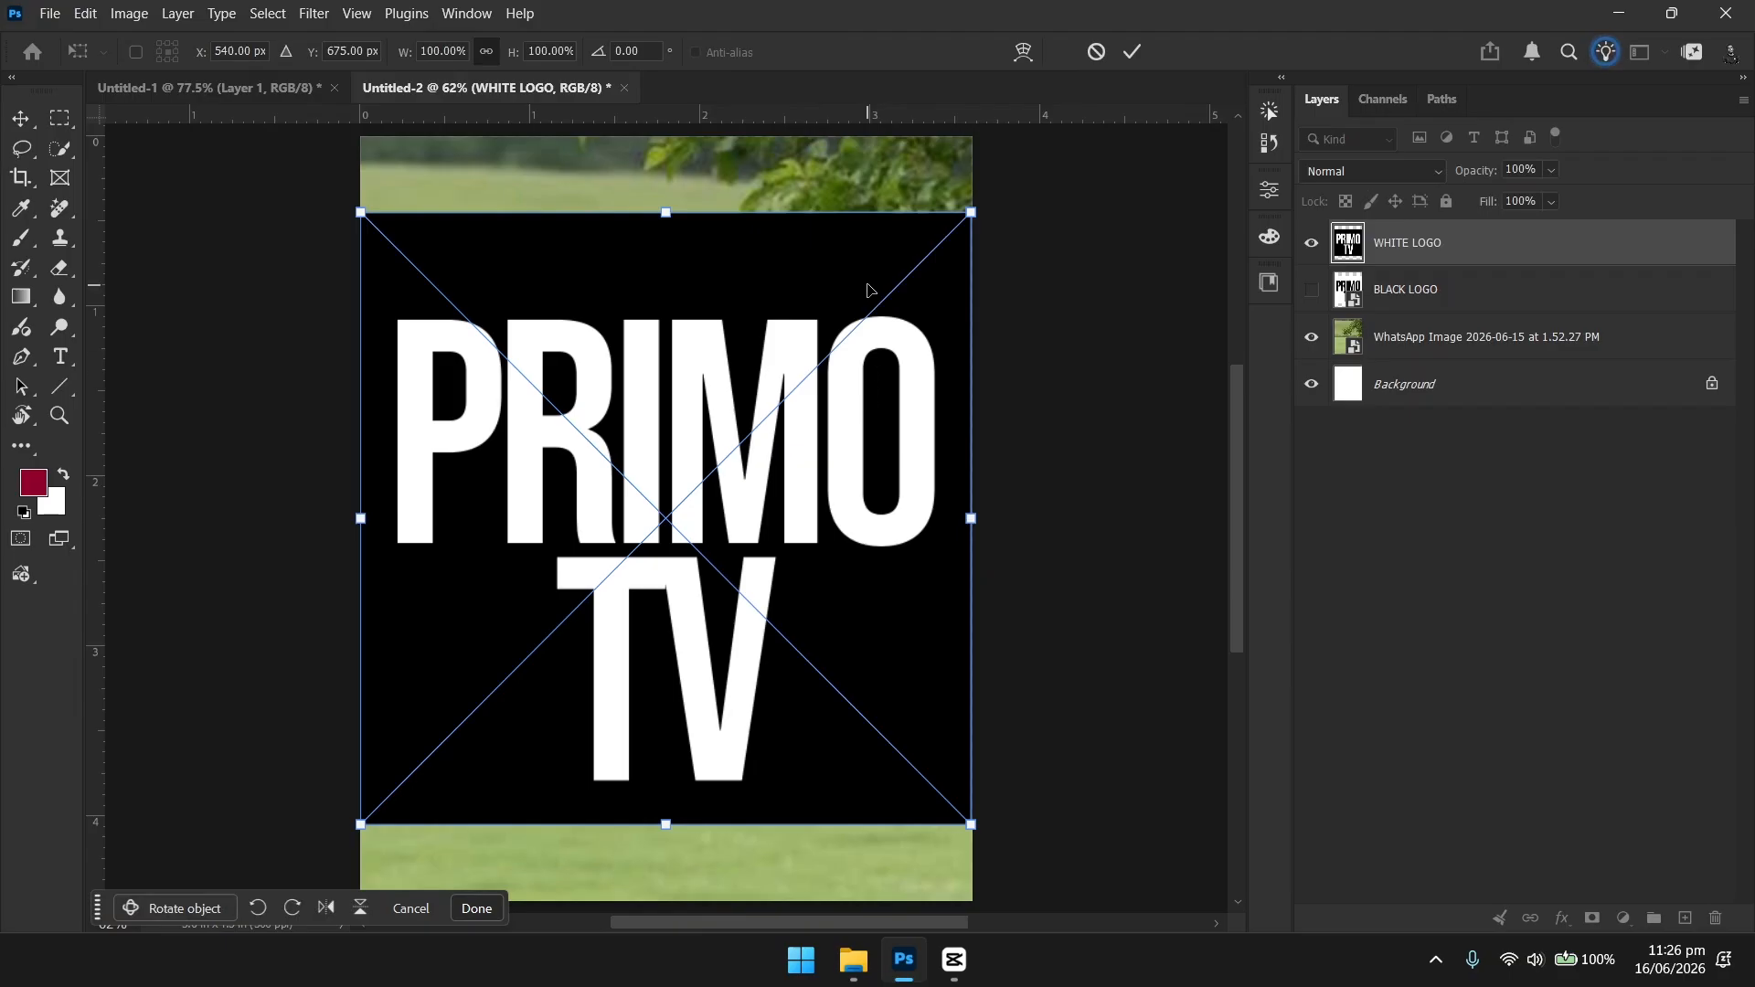
click(1137, 52)
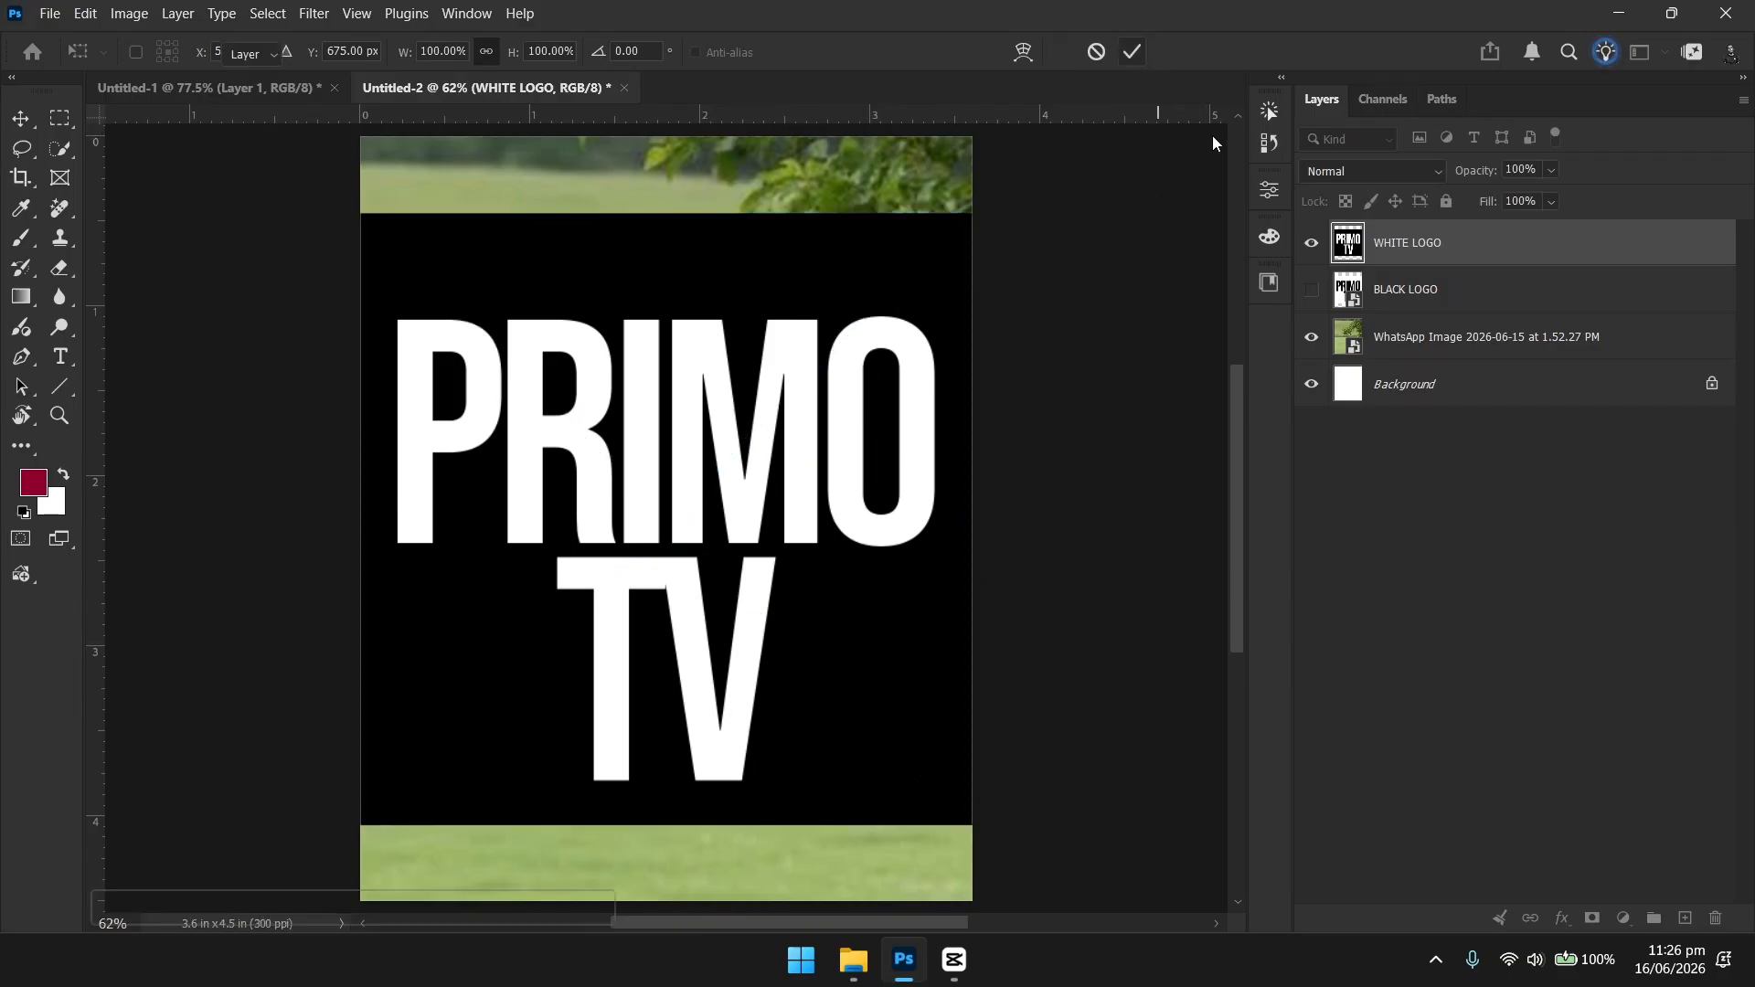
click(1404, 178)
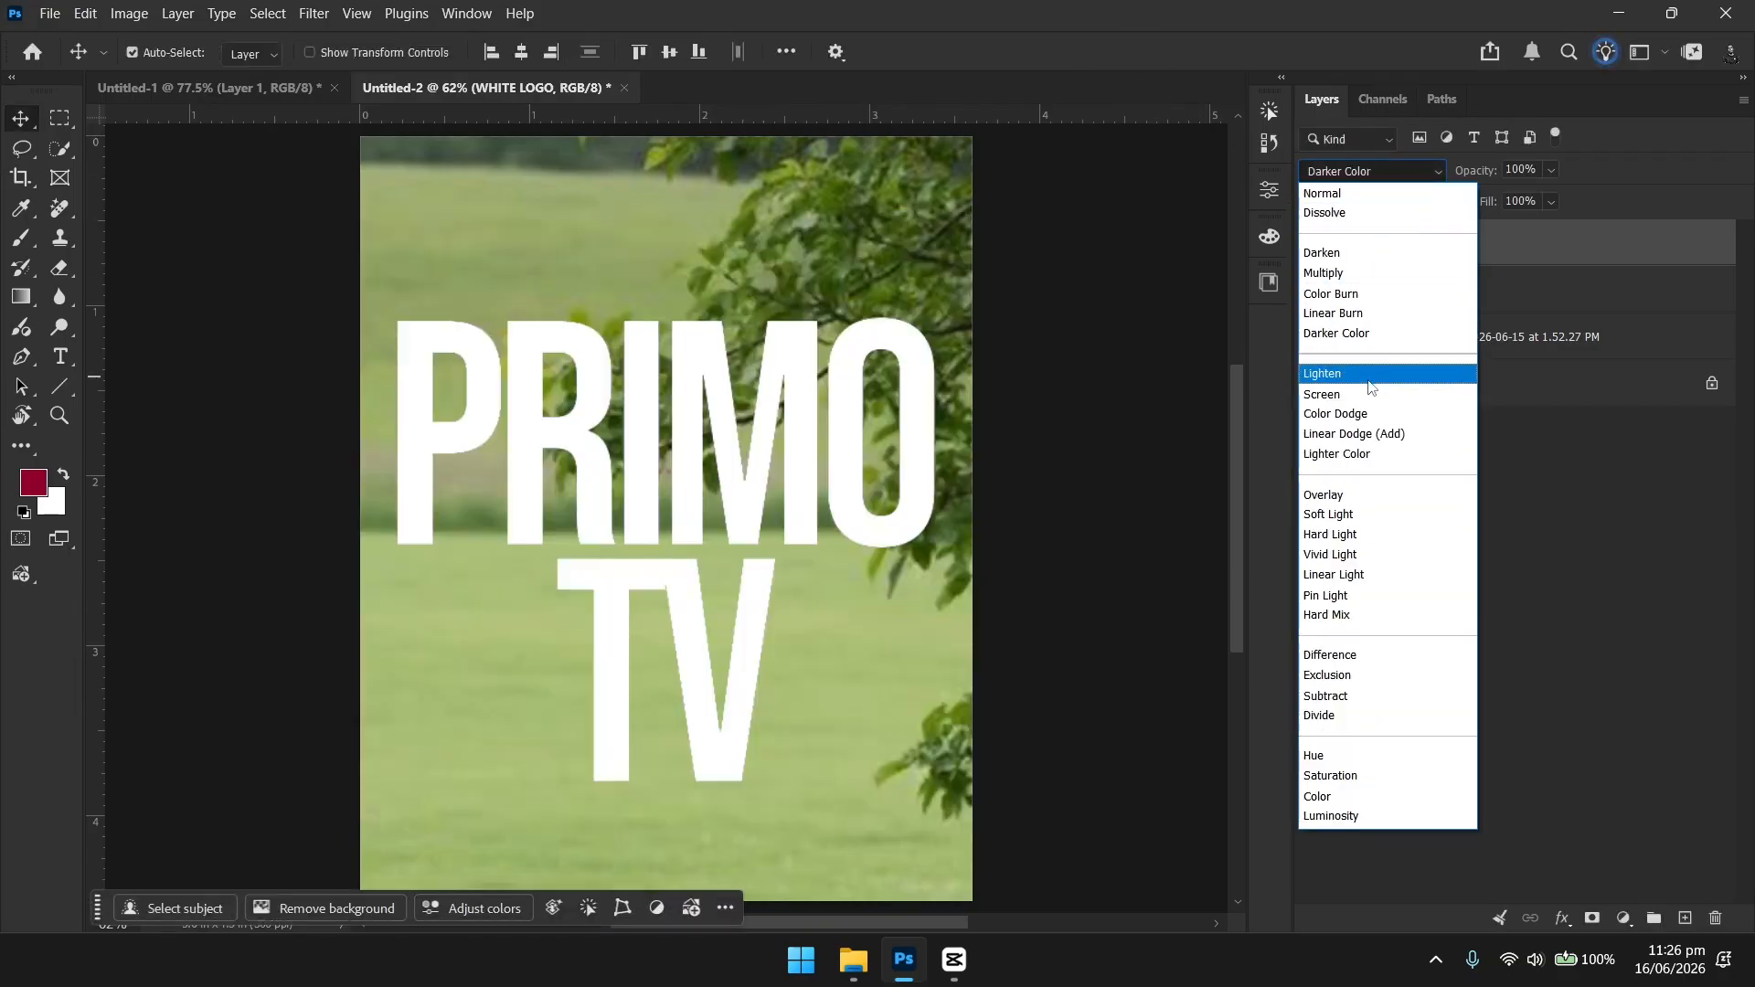
click(1390, 391)
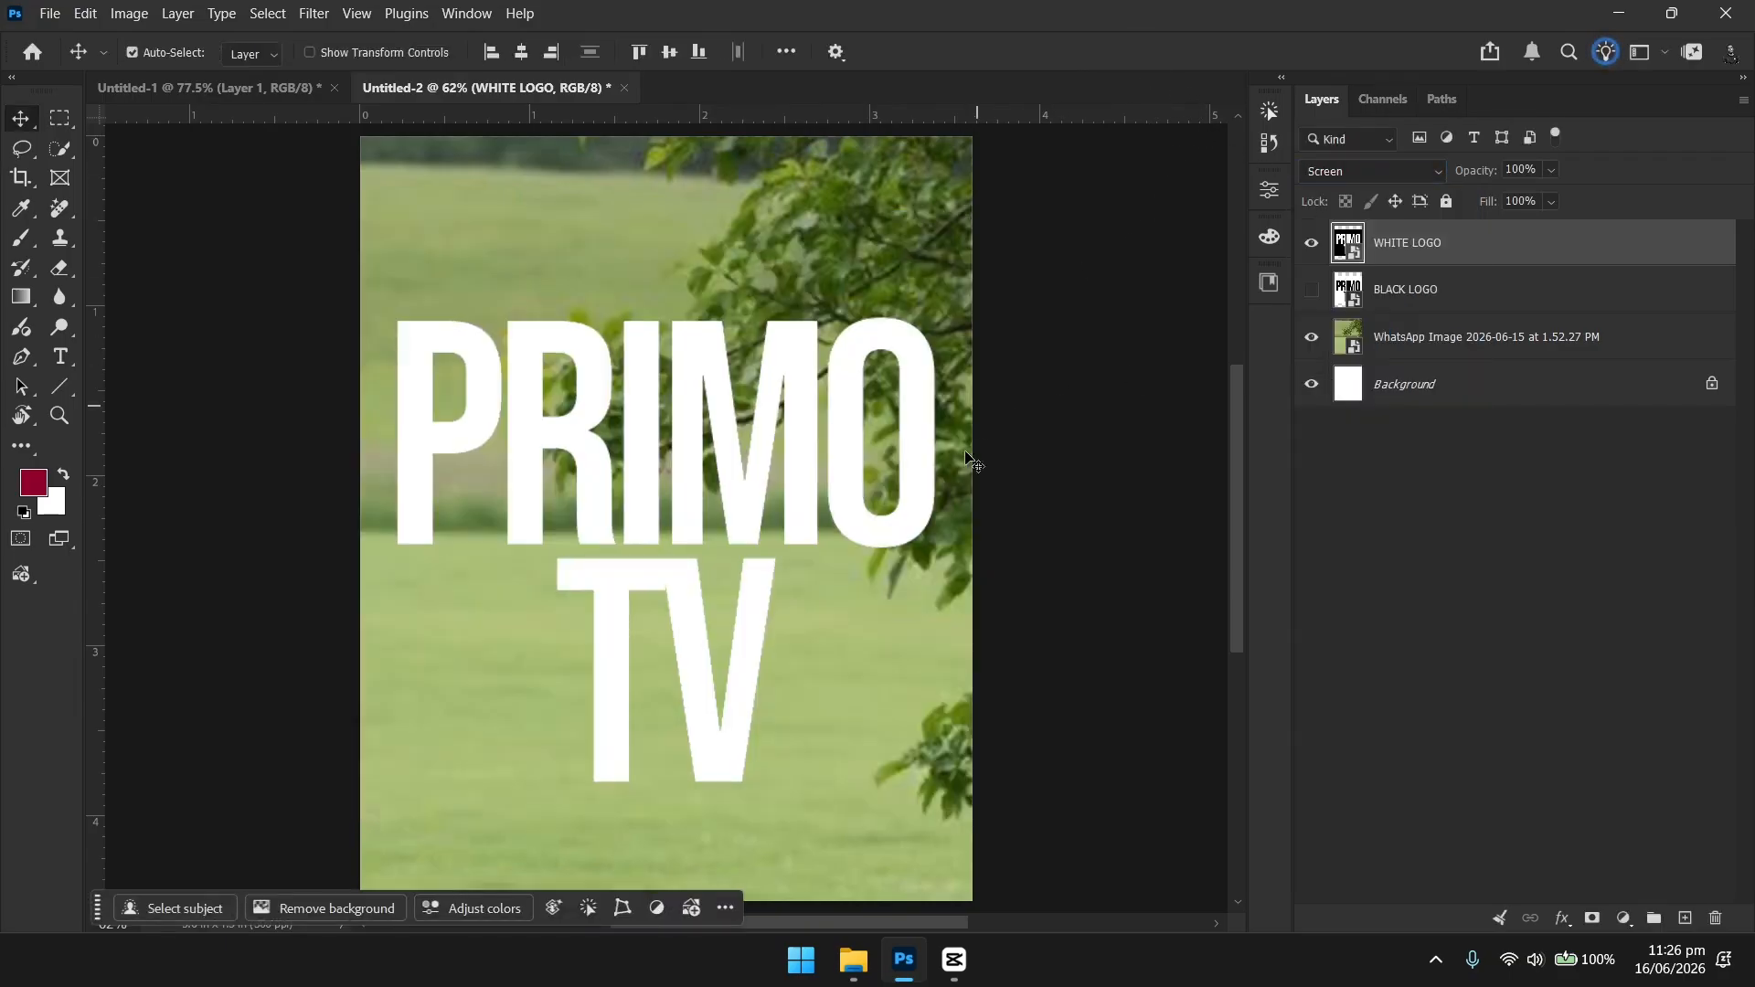
click(961, 273)
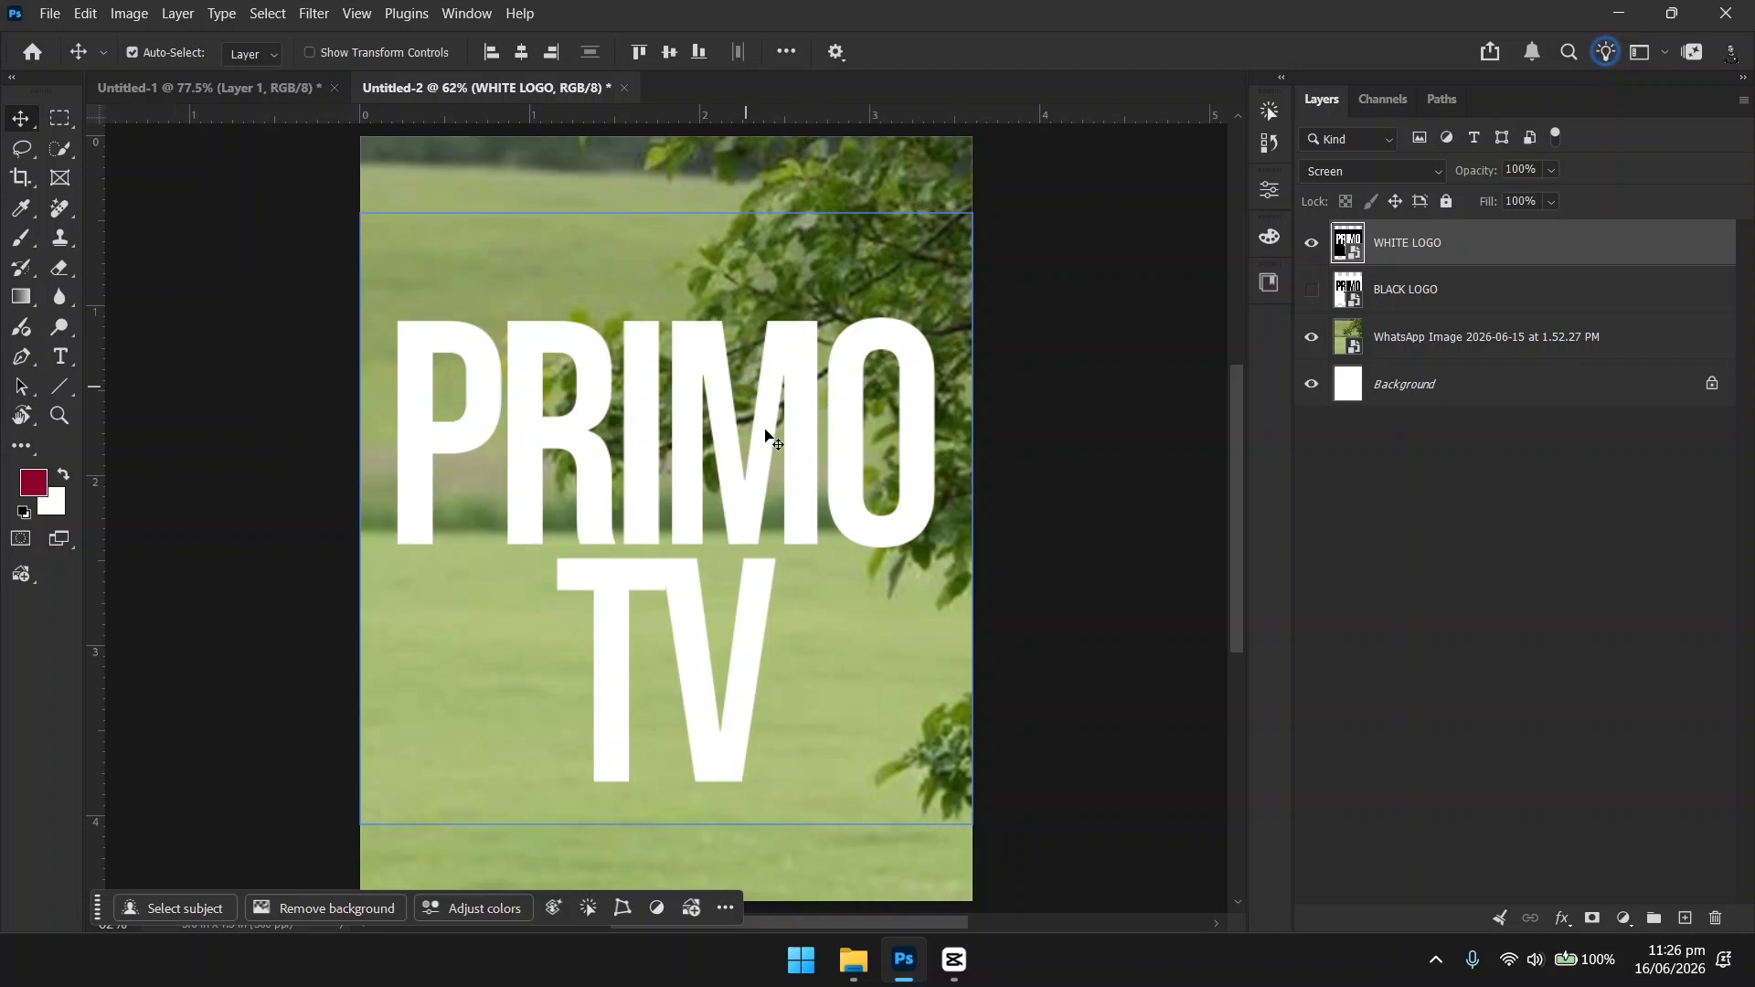
Switch to CapCut and import WHITE LOGO.png from the PODCASTS folder into the project media.
click(954, 959)
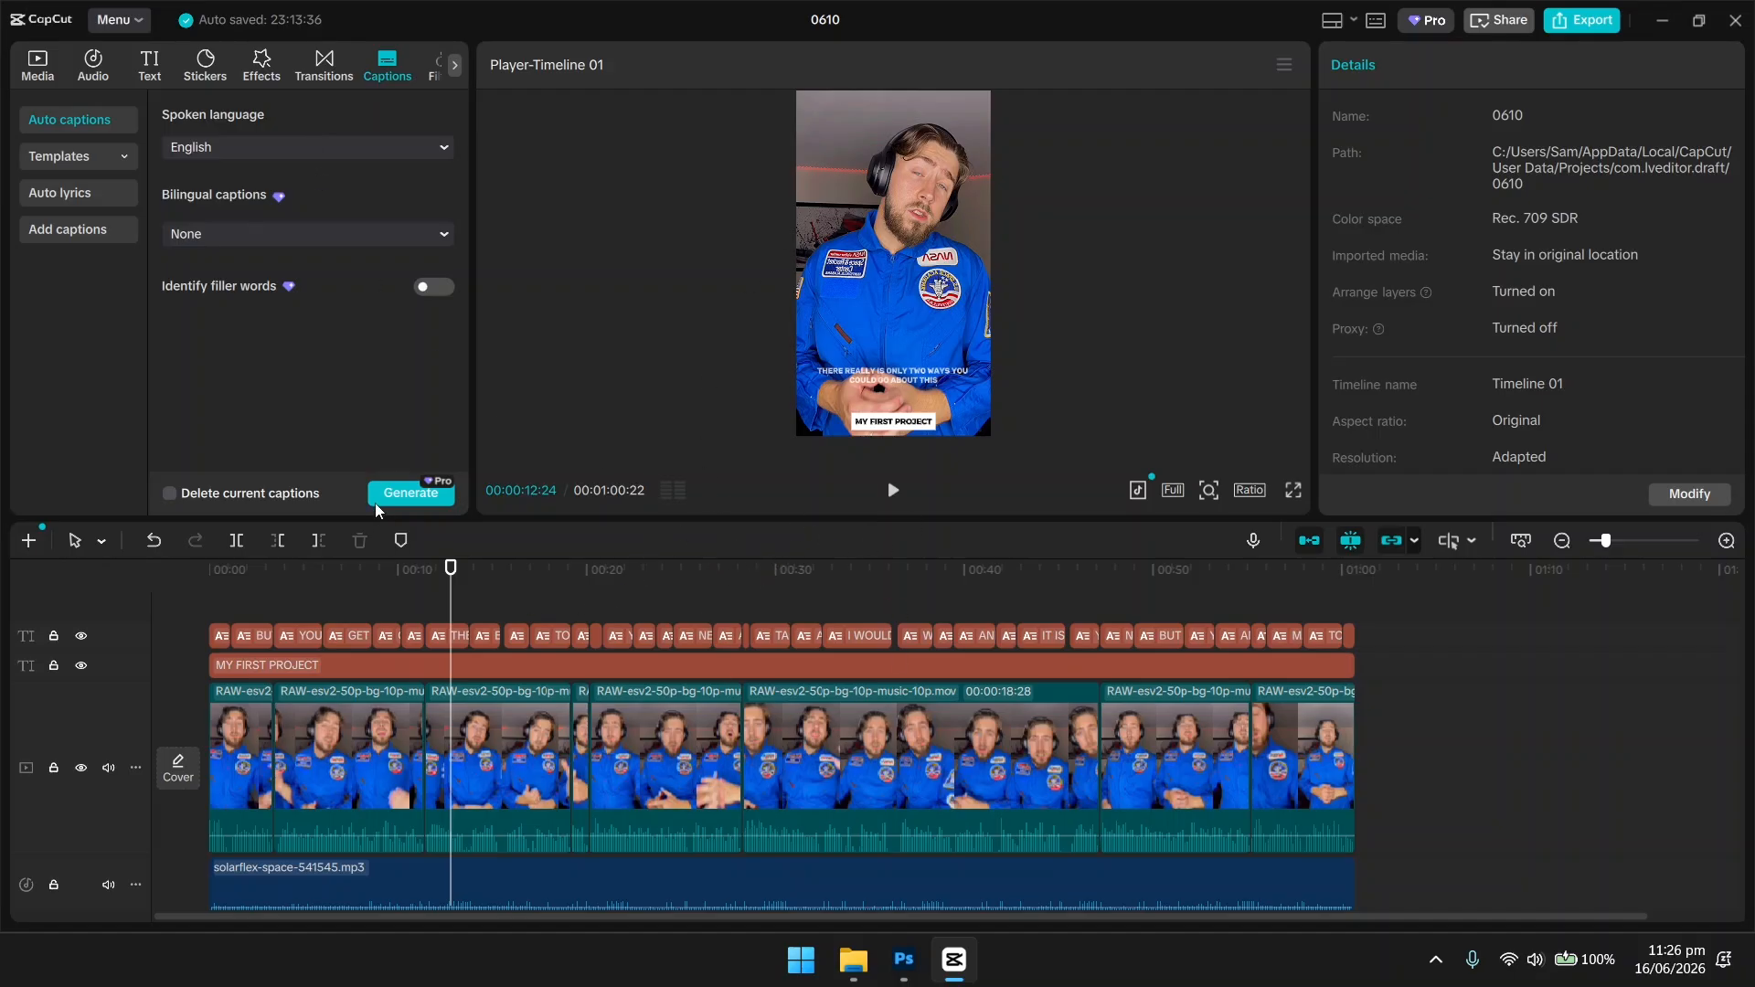
click(37, 66)
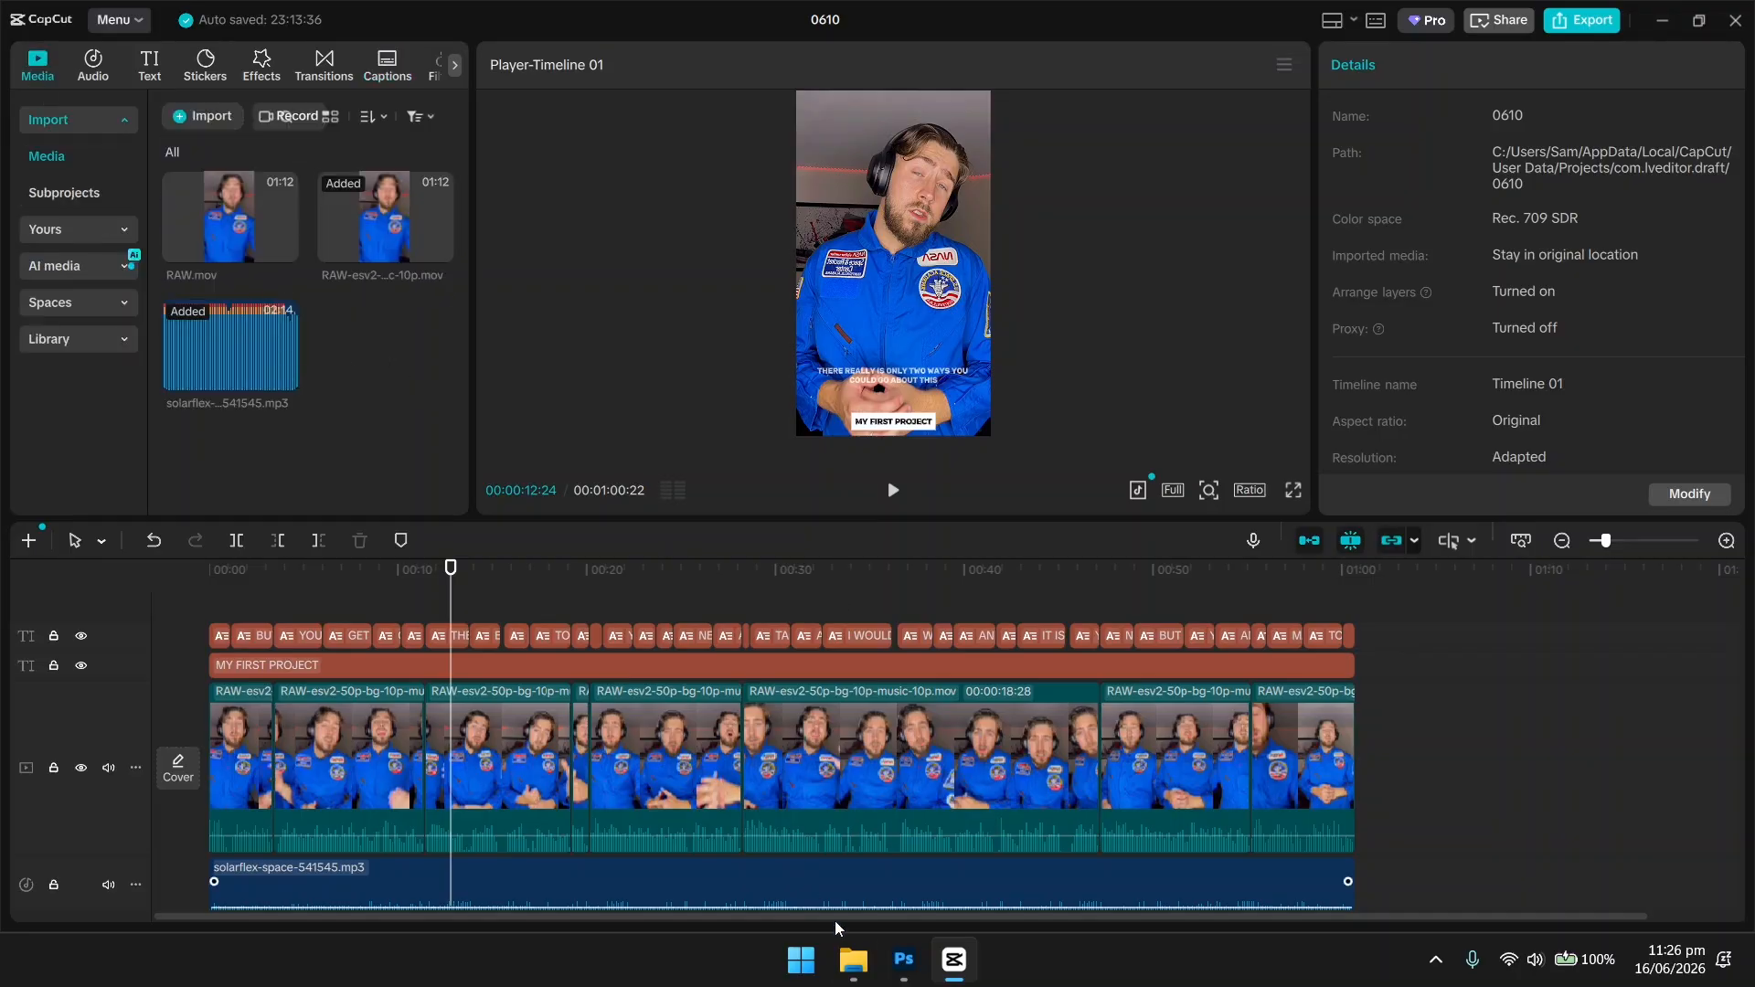
click(846, 956)
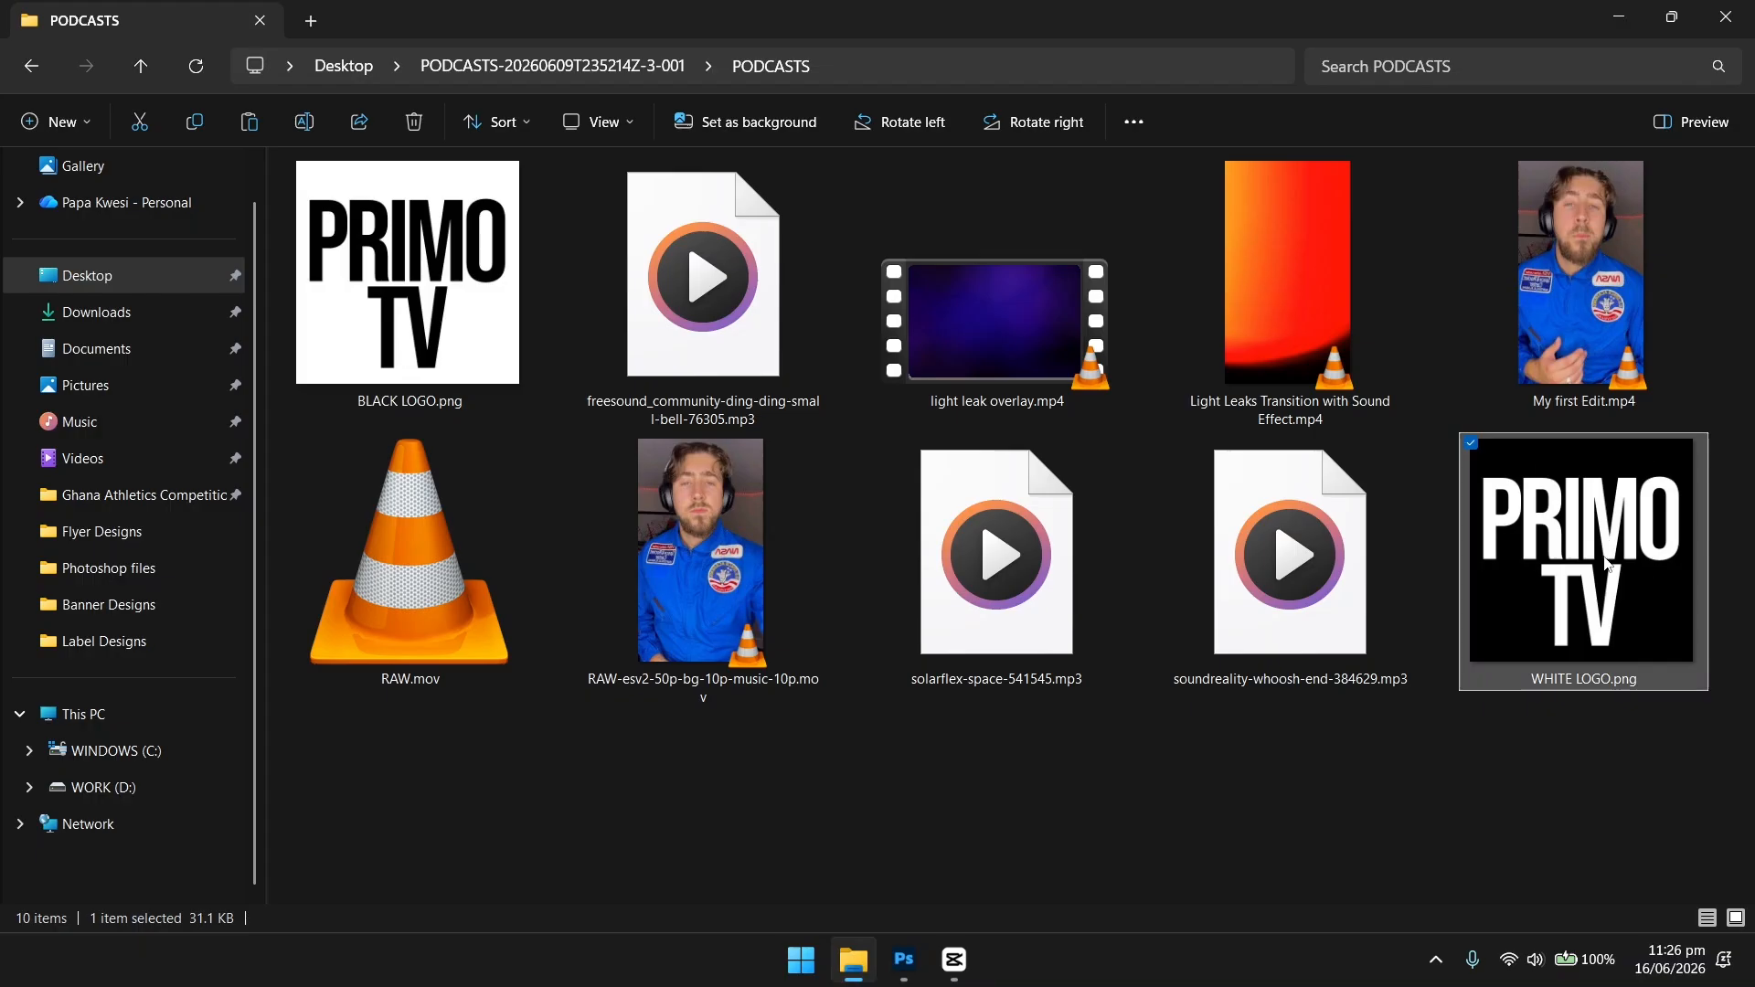
drag(1608, 558, 354, 416)
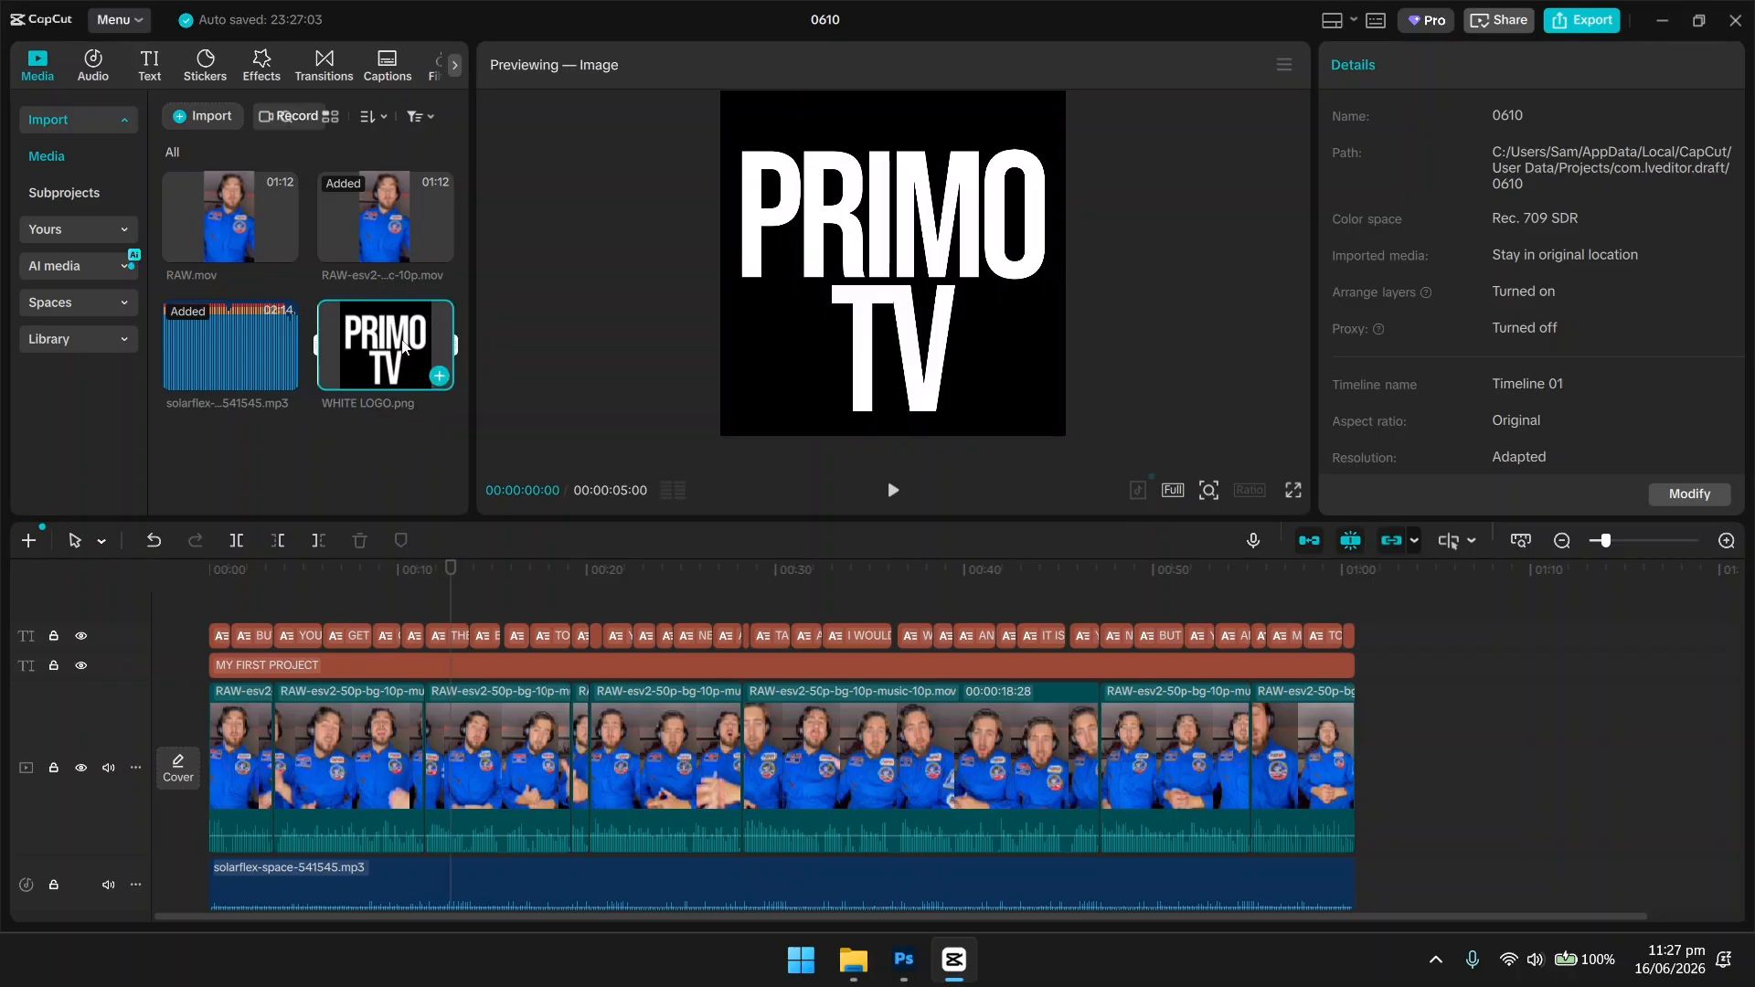
Place WHITE LOGO.png on a new top track at the timeline start and shrink it to about 18% in the frame's upper-right corner.
drag(403, 346, 217, 588)
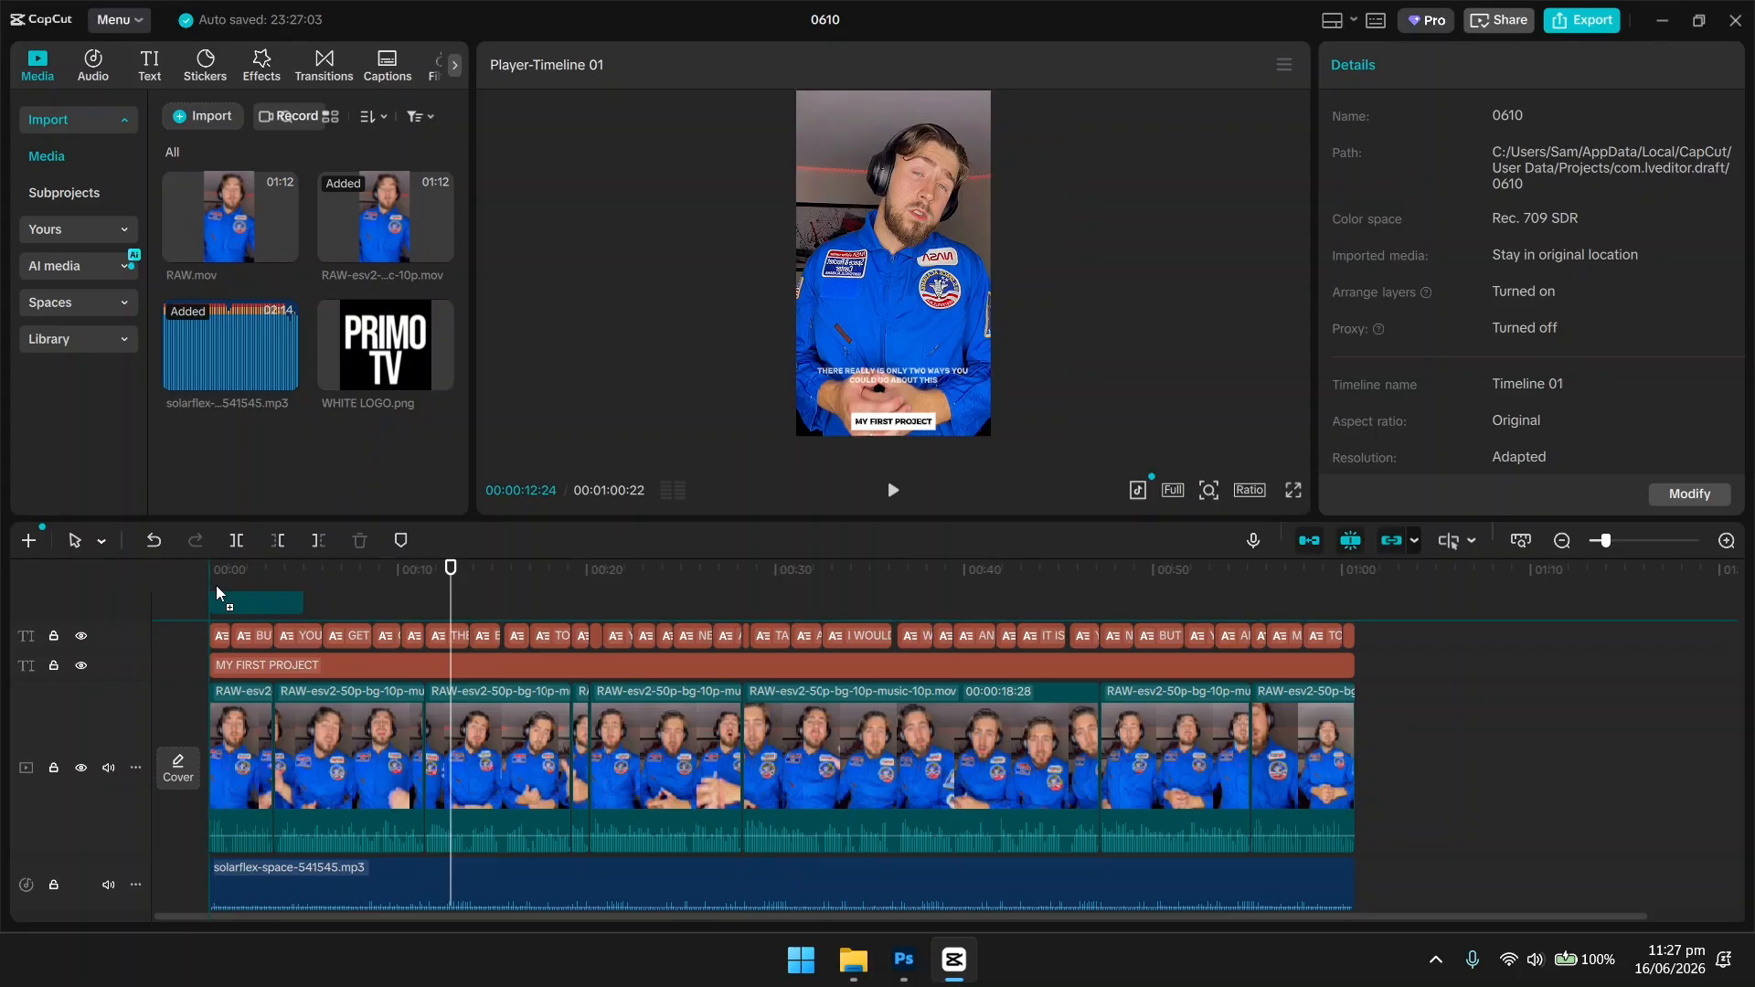
drag(217, 592, 220, 595)
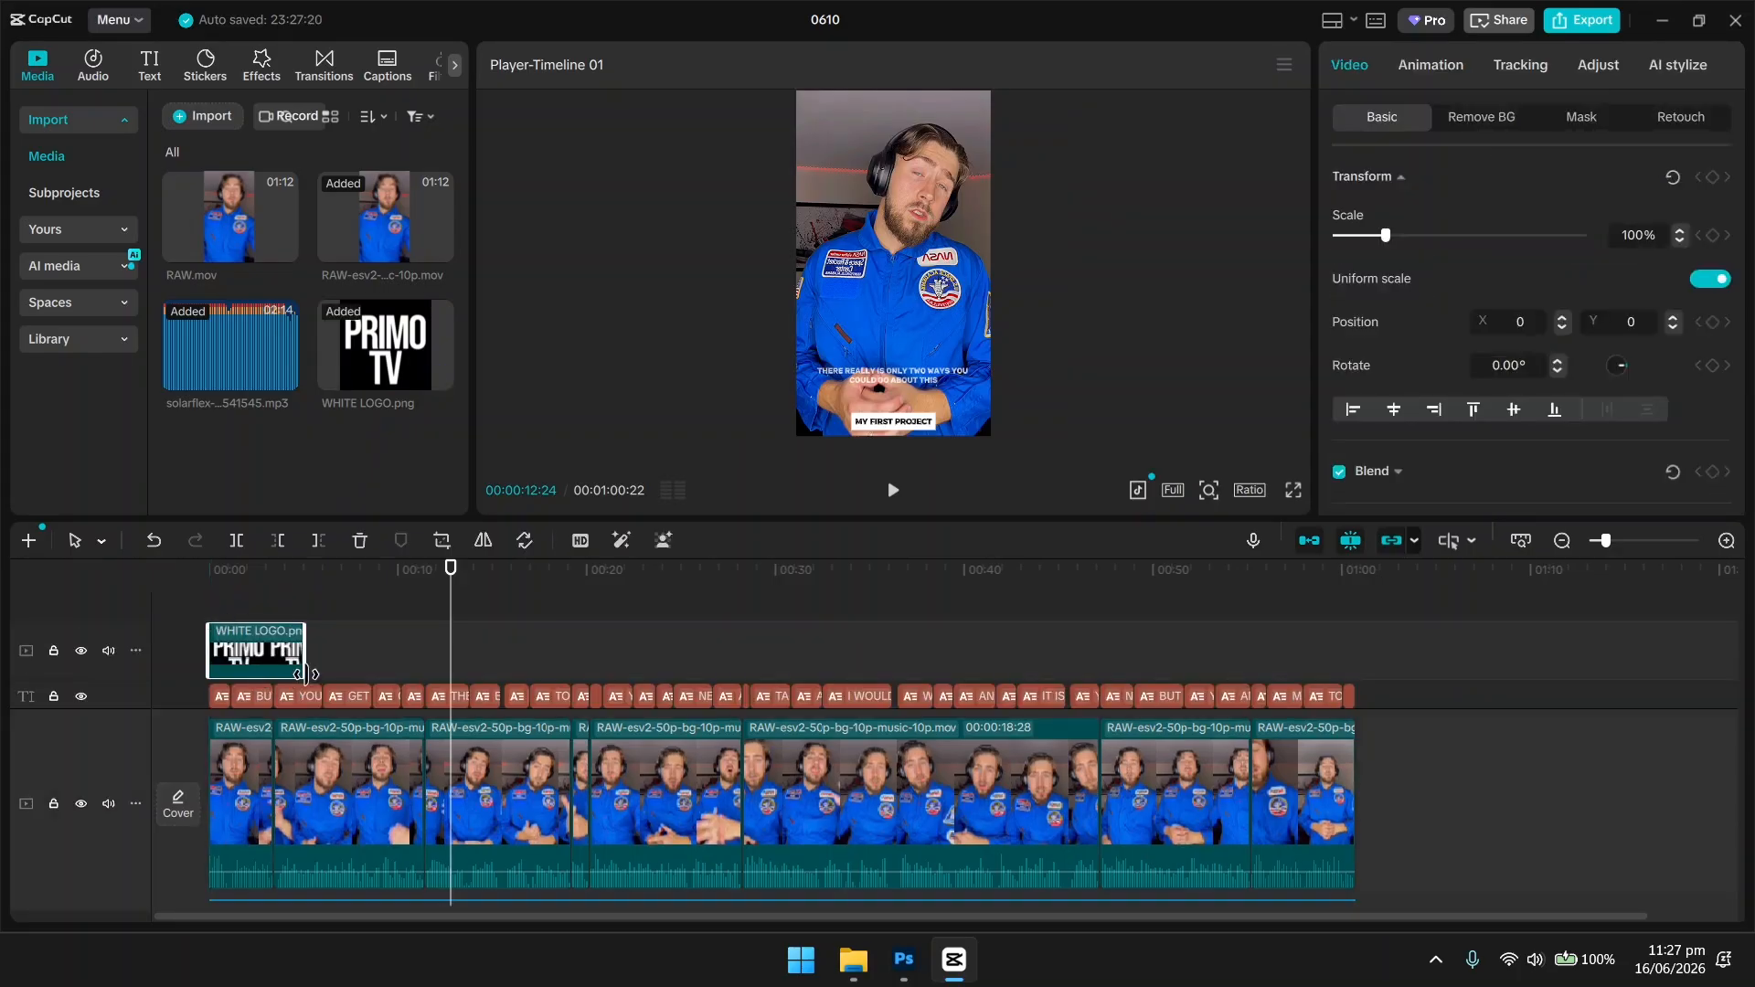
drag(447, 625, 231, 588)
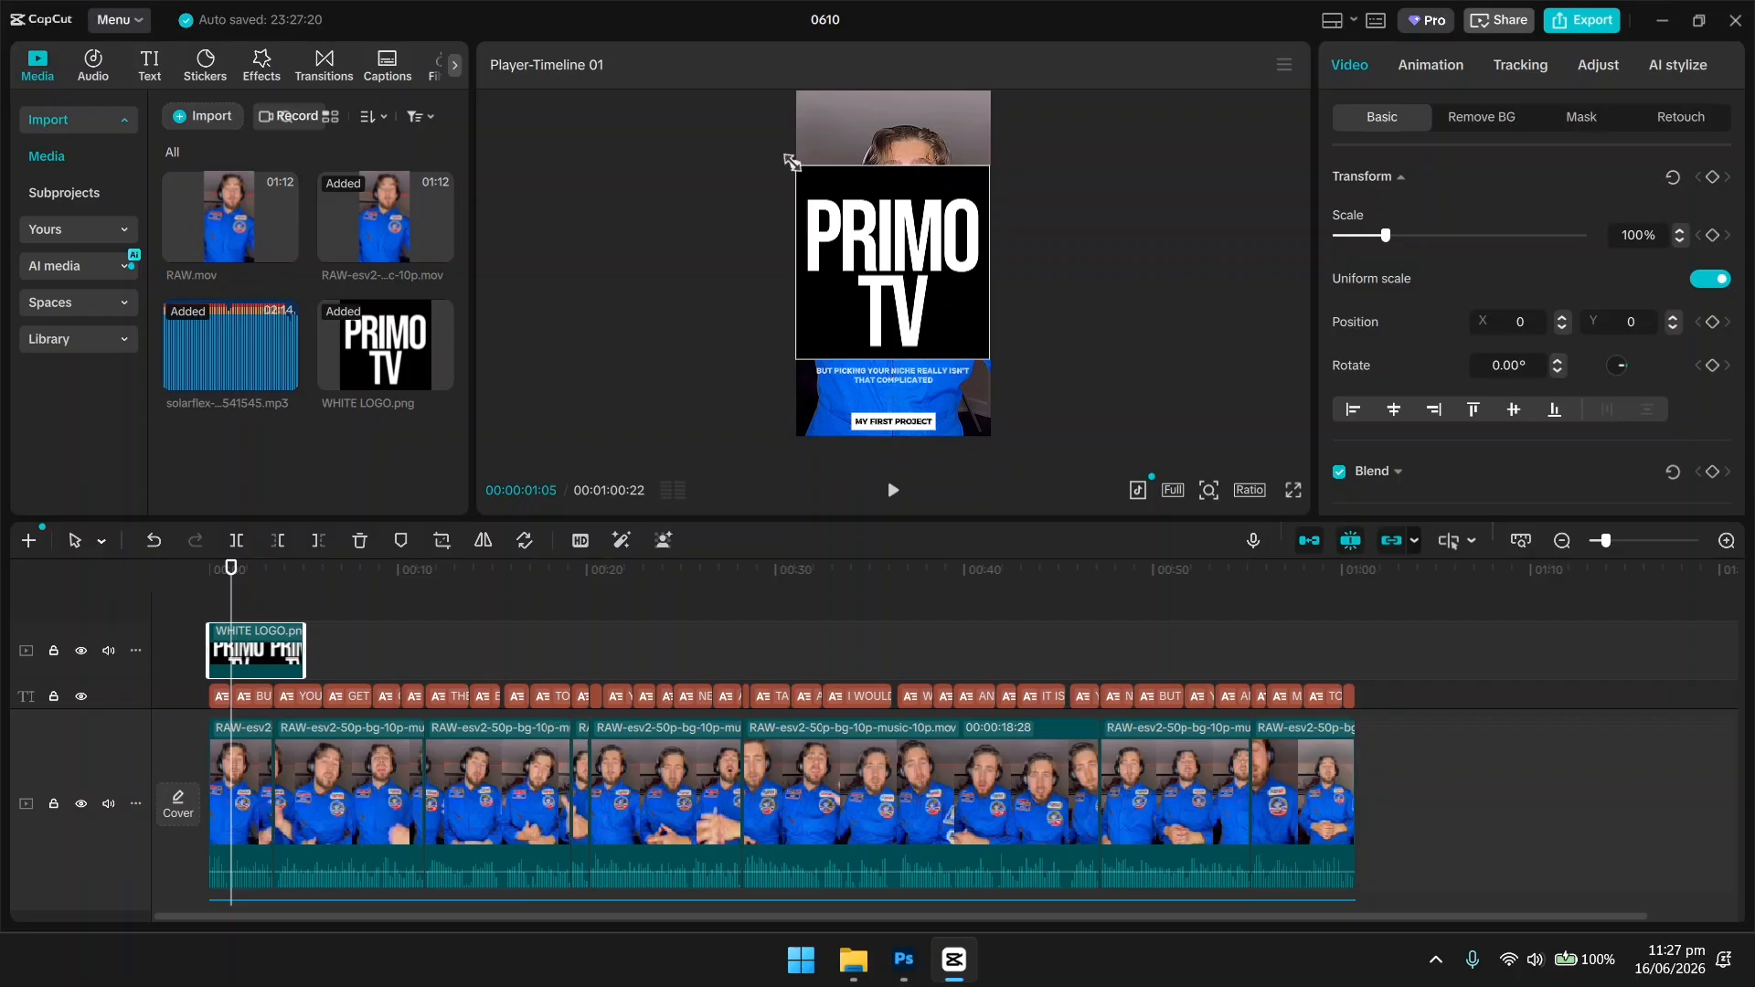
drag(792, 161, 963, 130)
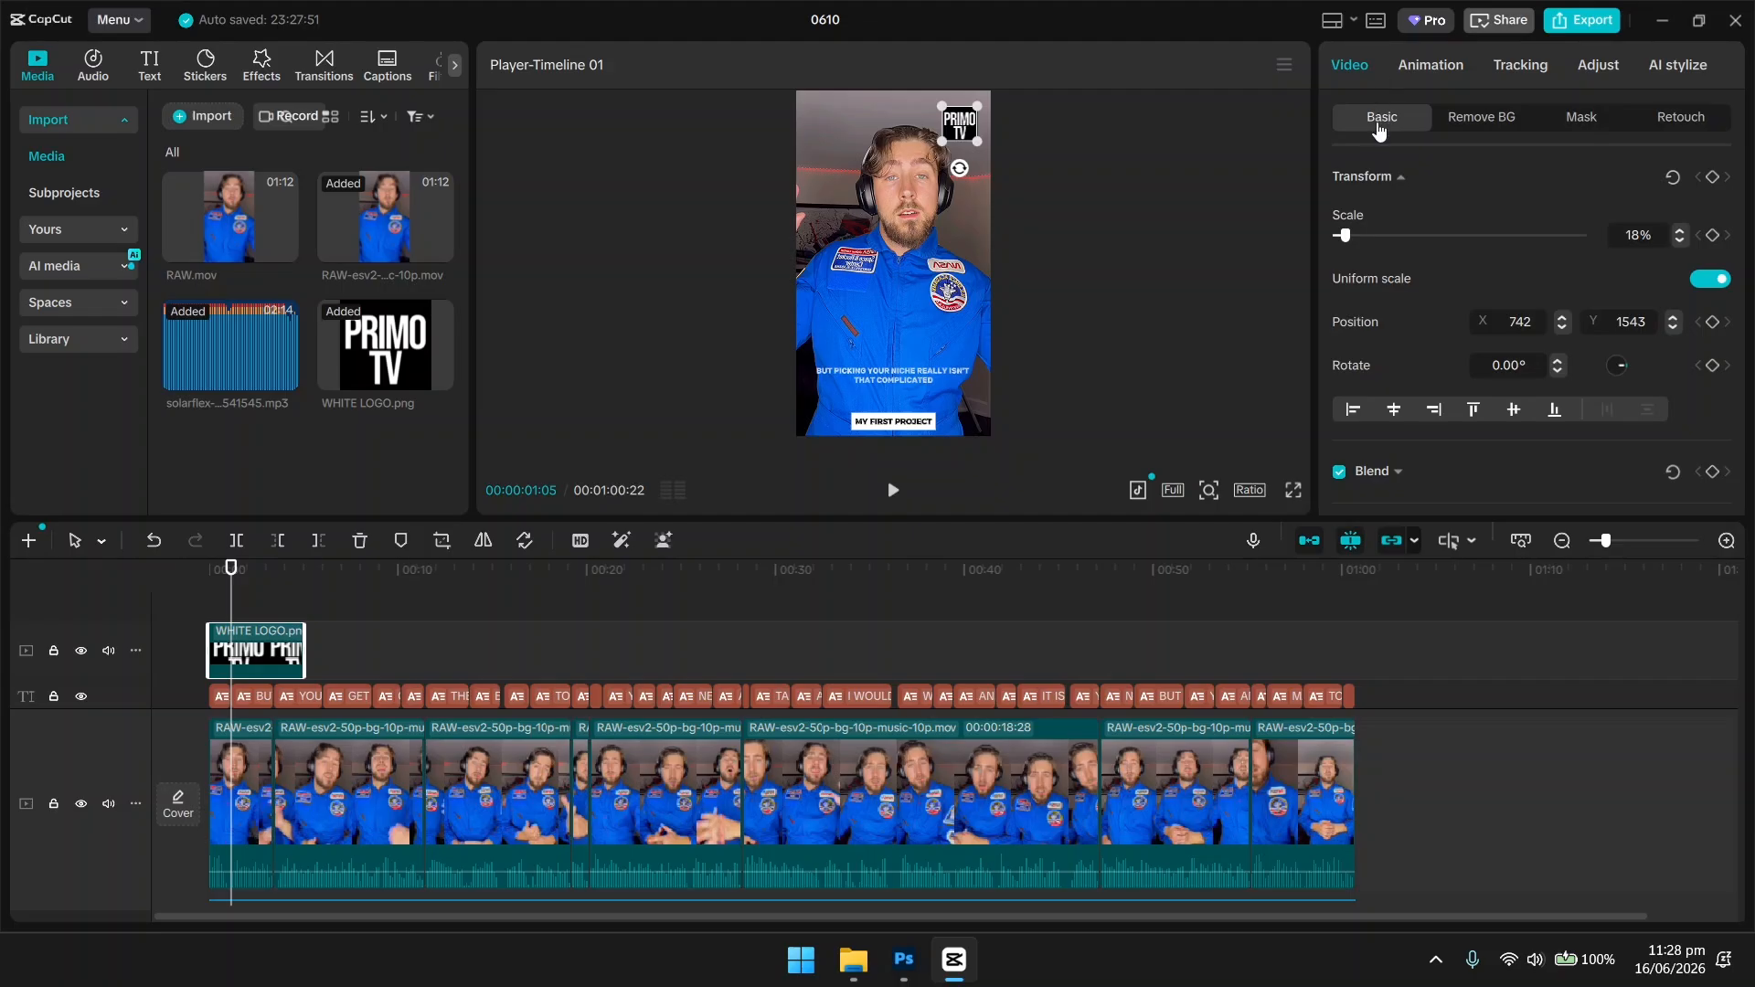
Set the blend mode of the WHITE LOGO.png clip to Screen.
scroll(1503, 233, down, 1)
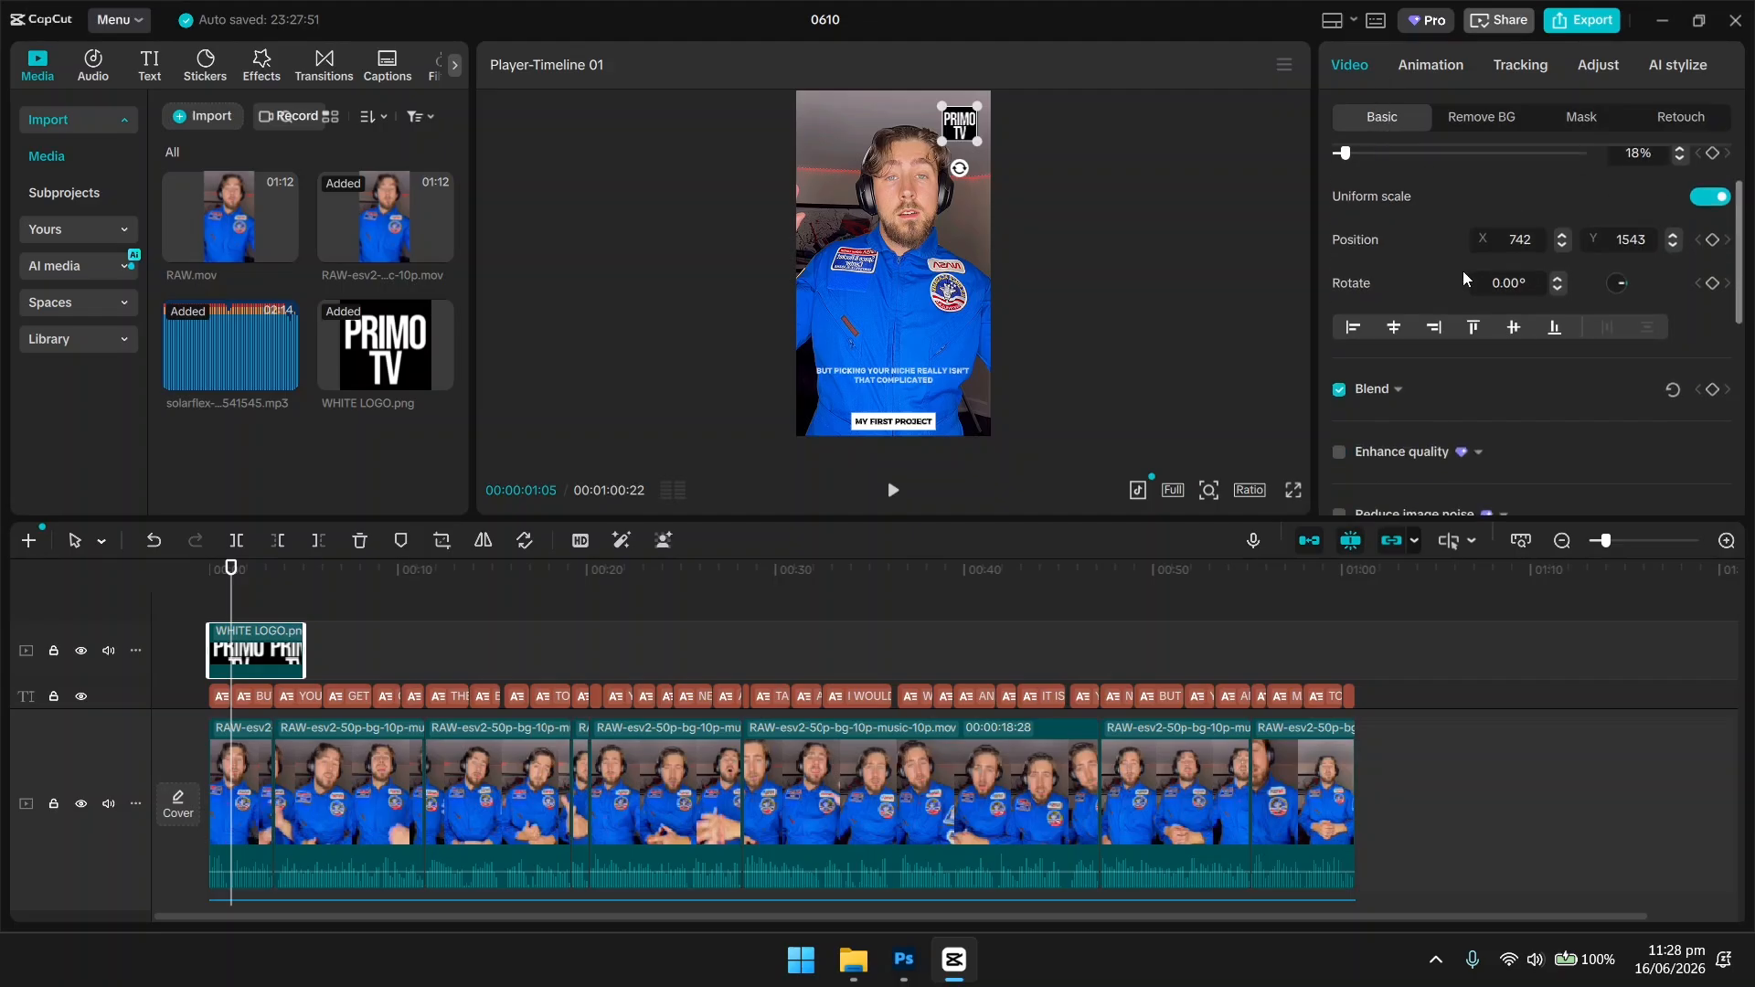
scroll(1371, 217, down, 1)
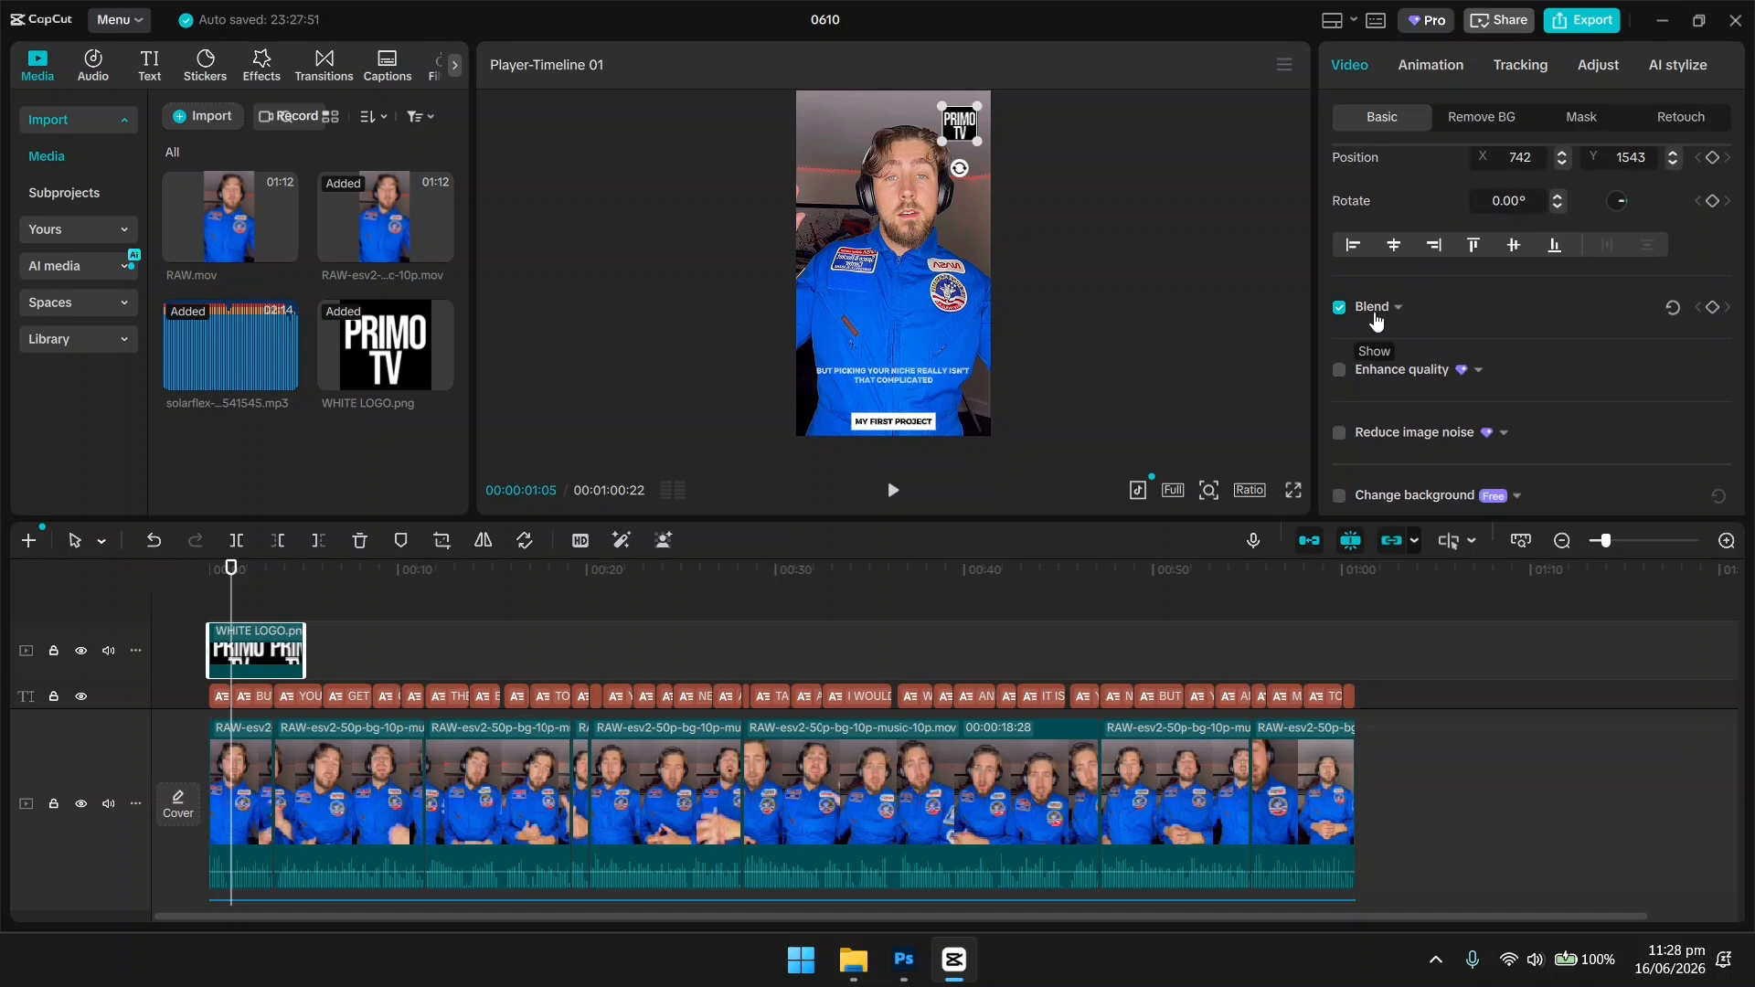
click(1399, 310)
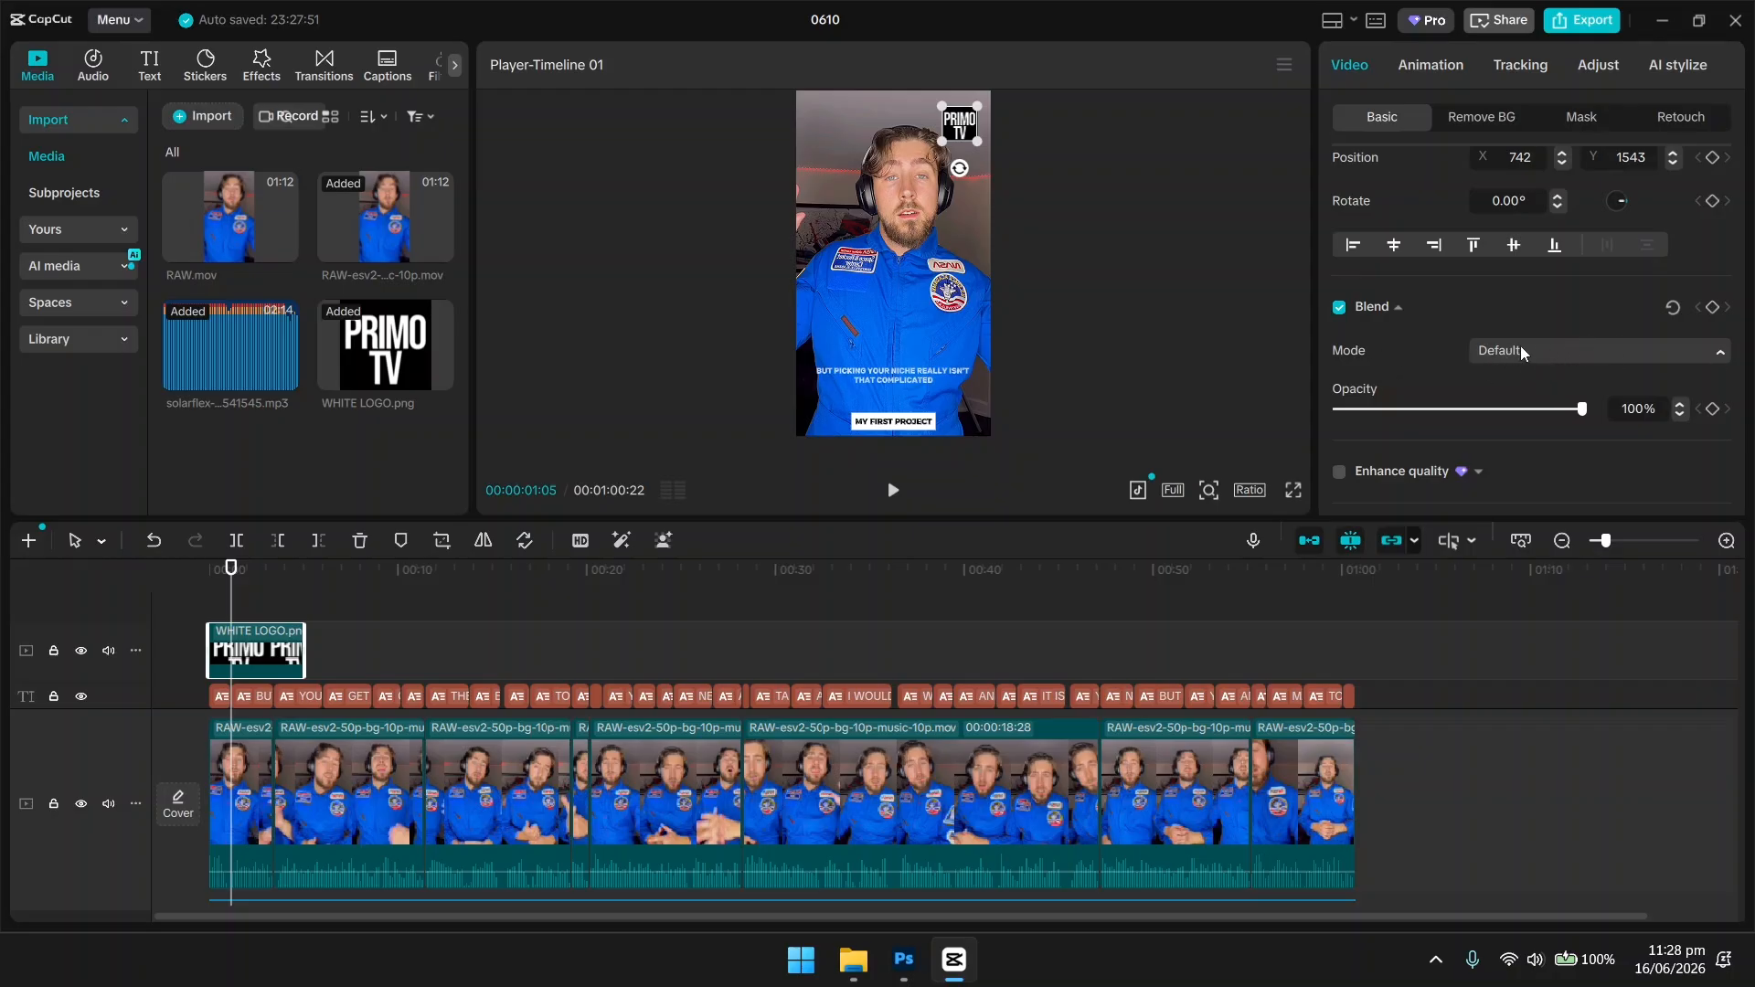
click(1522, 354)
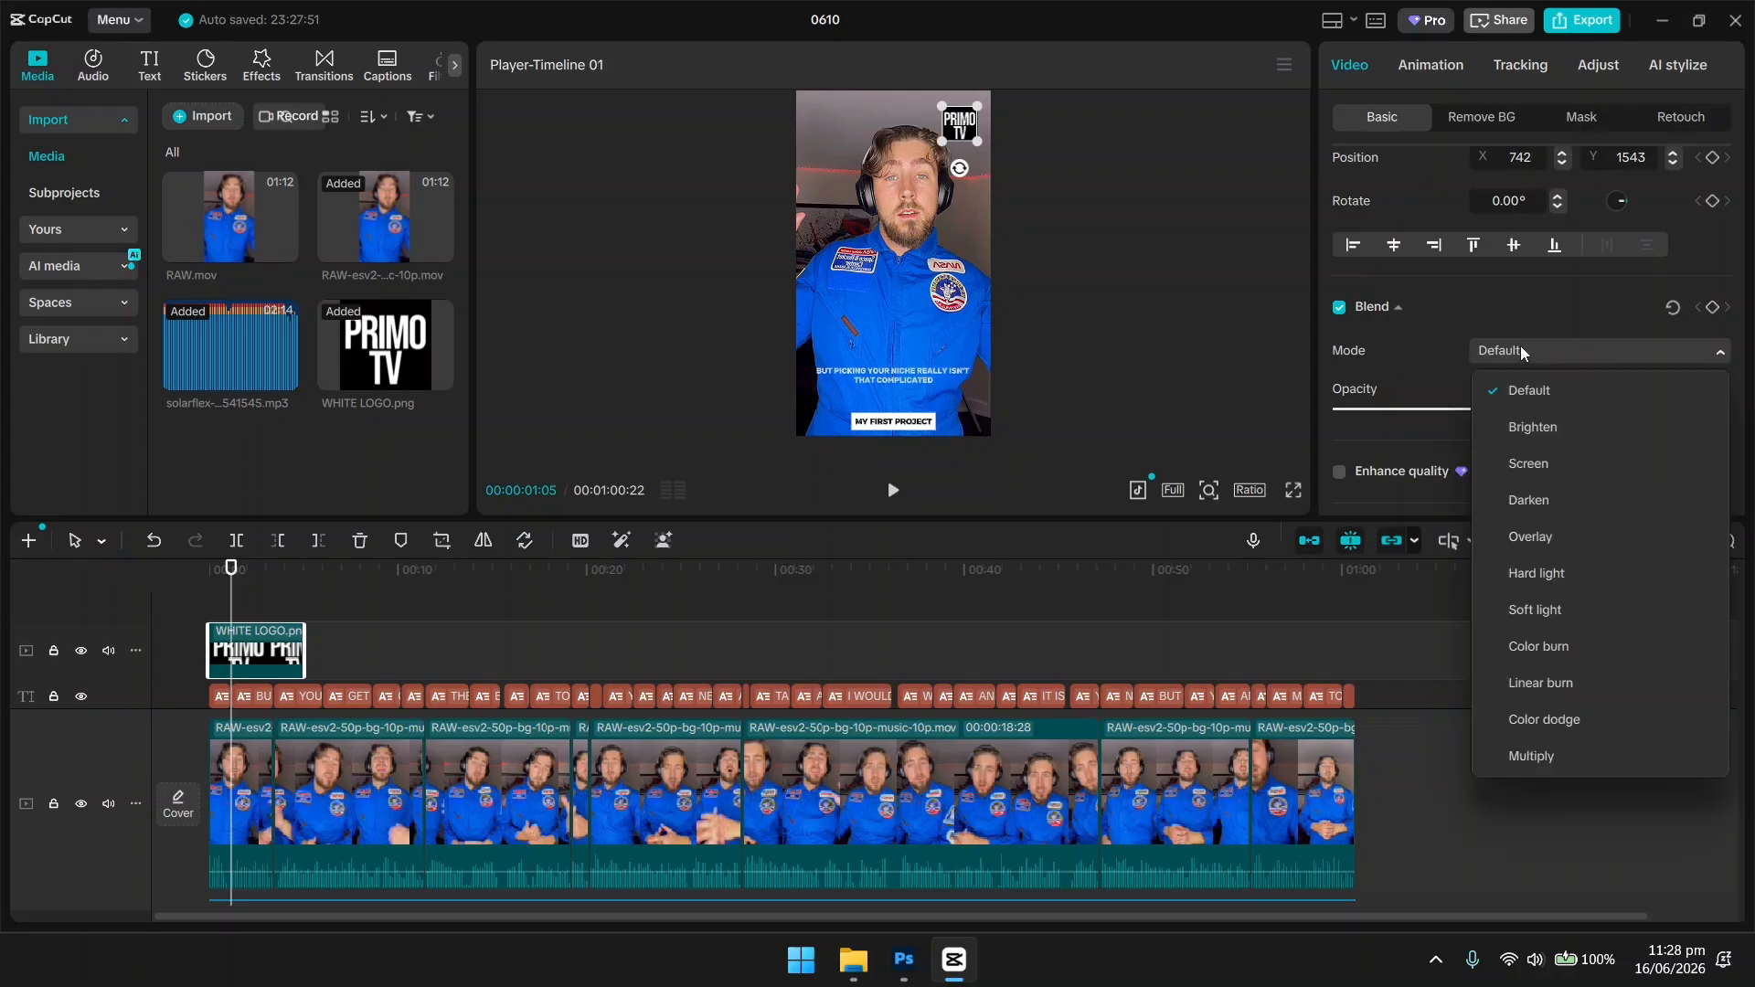
click(1535, 464)
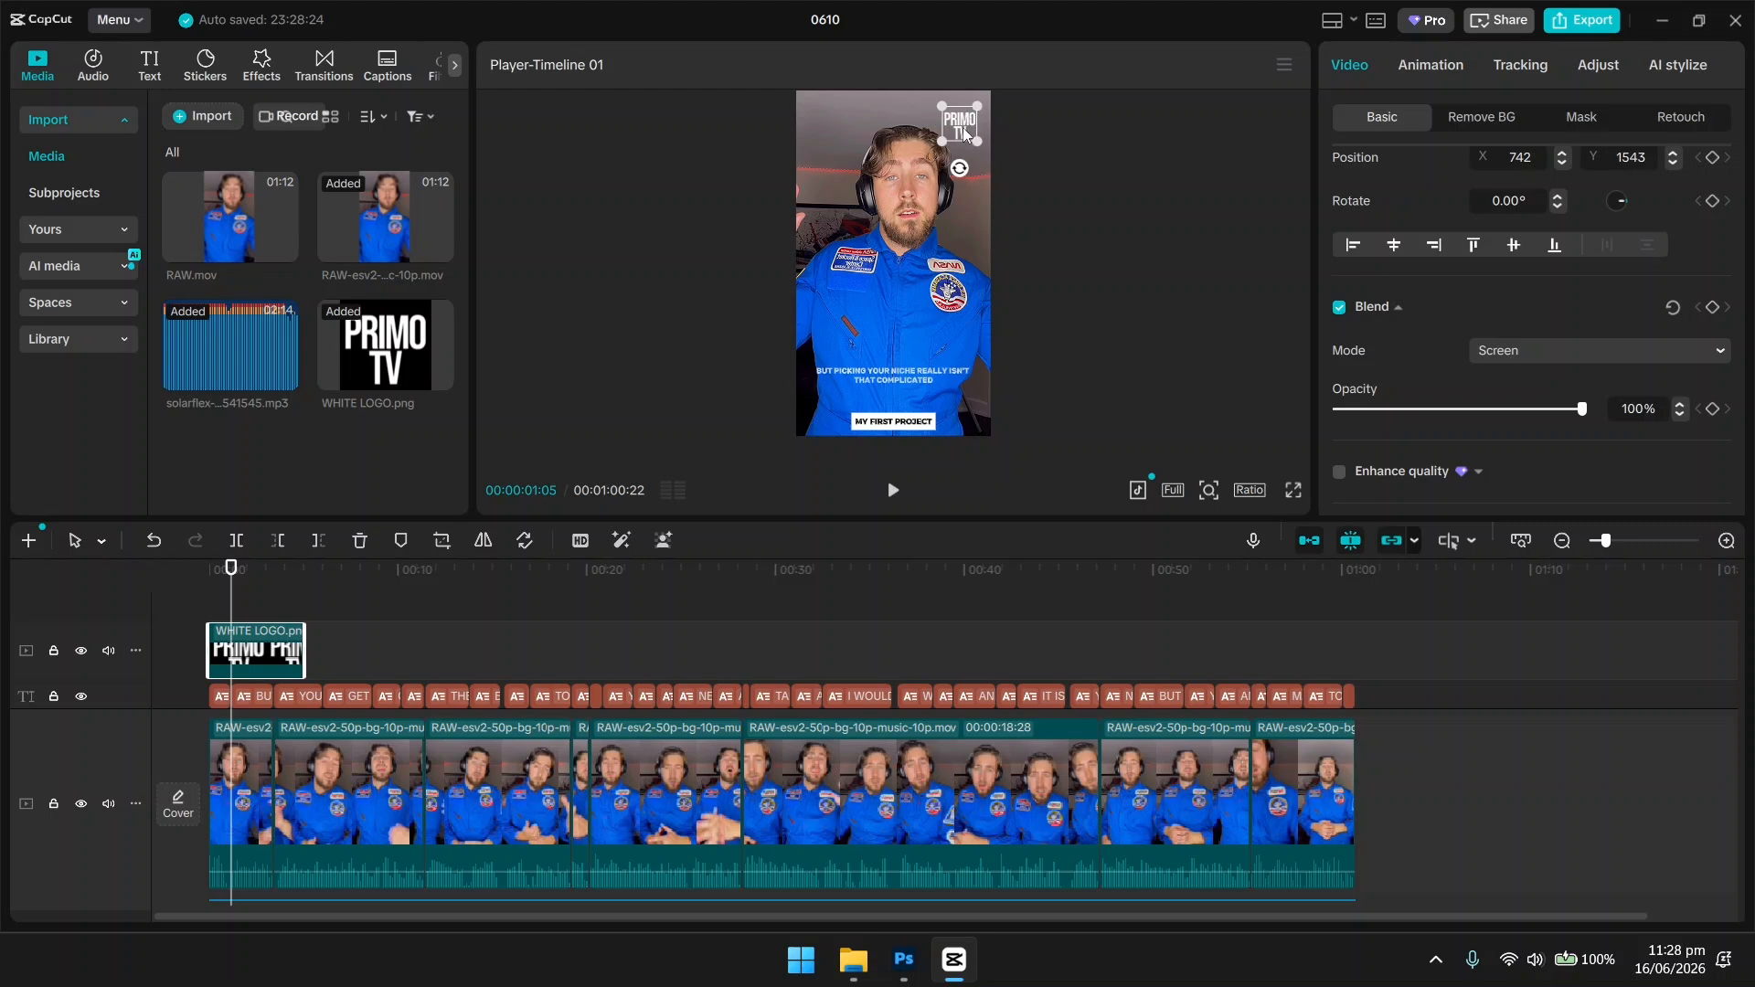
Nudge the logo to about X 748, Y 1587 and slightly reduce its opacity.
drag(959, 128, 960, 123)
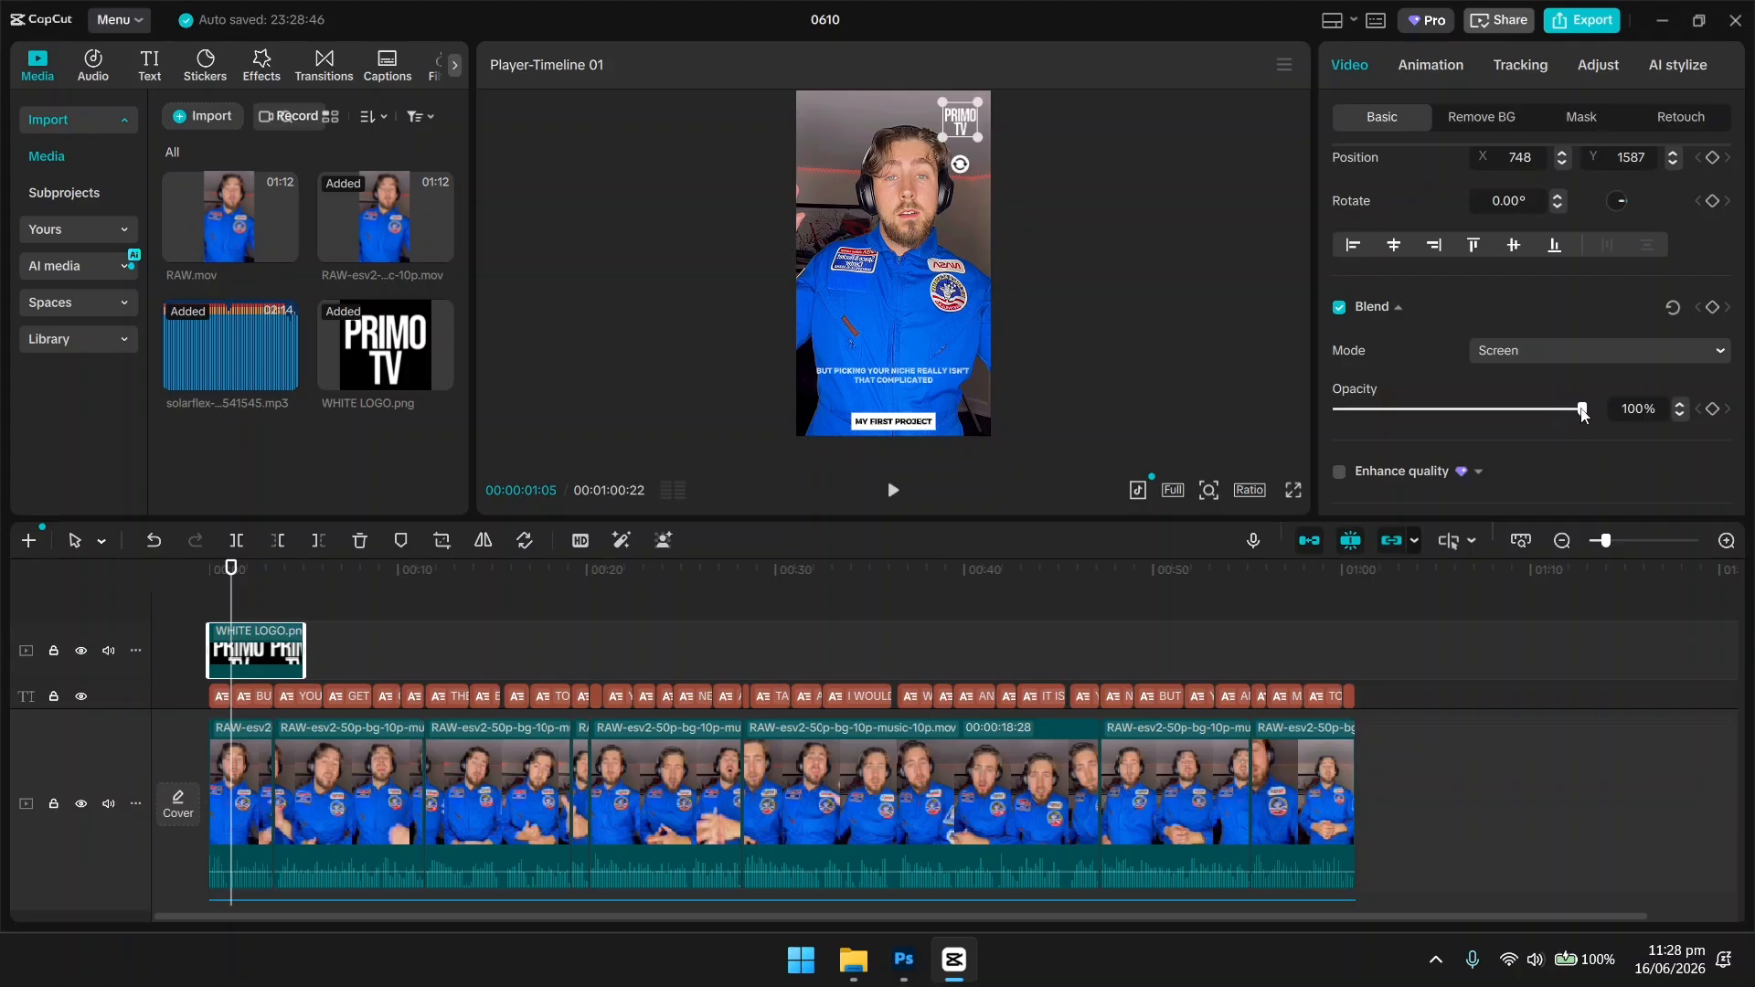
drag(1582, 416, 1531, 422)
click(1182, 322)
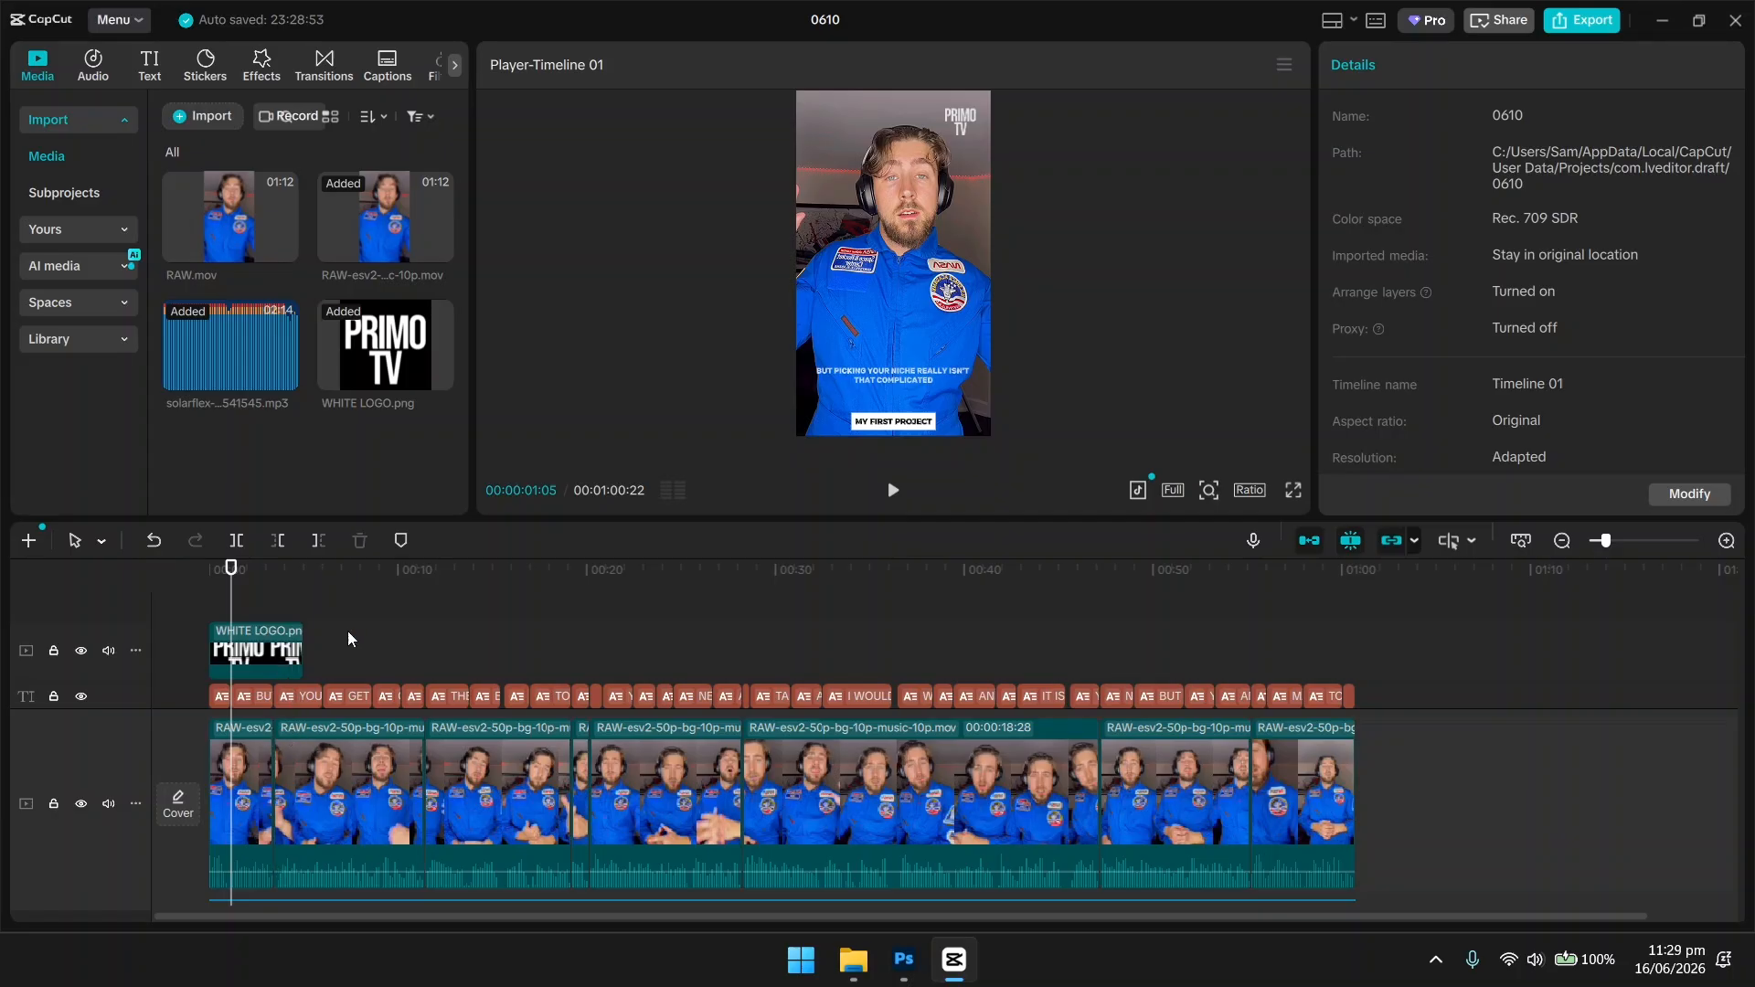
Extend the WHITE LOGO.png clip to the end of the main video, for a duration of 00:01:00:22.
scroll(261, 650, up, 1)
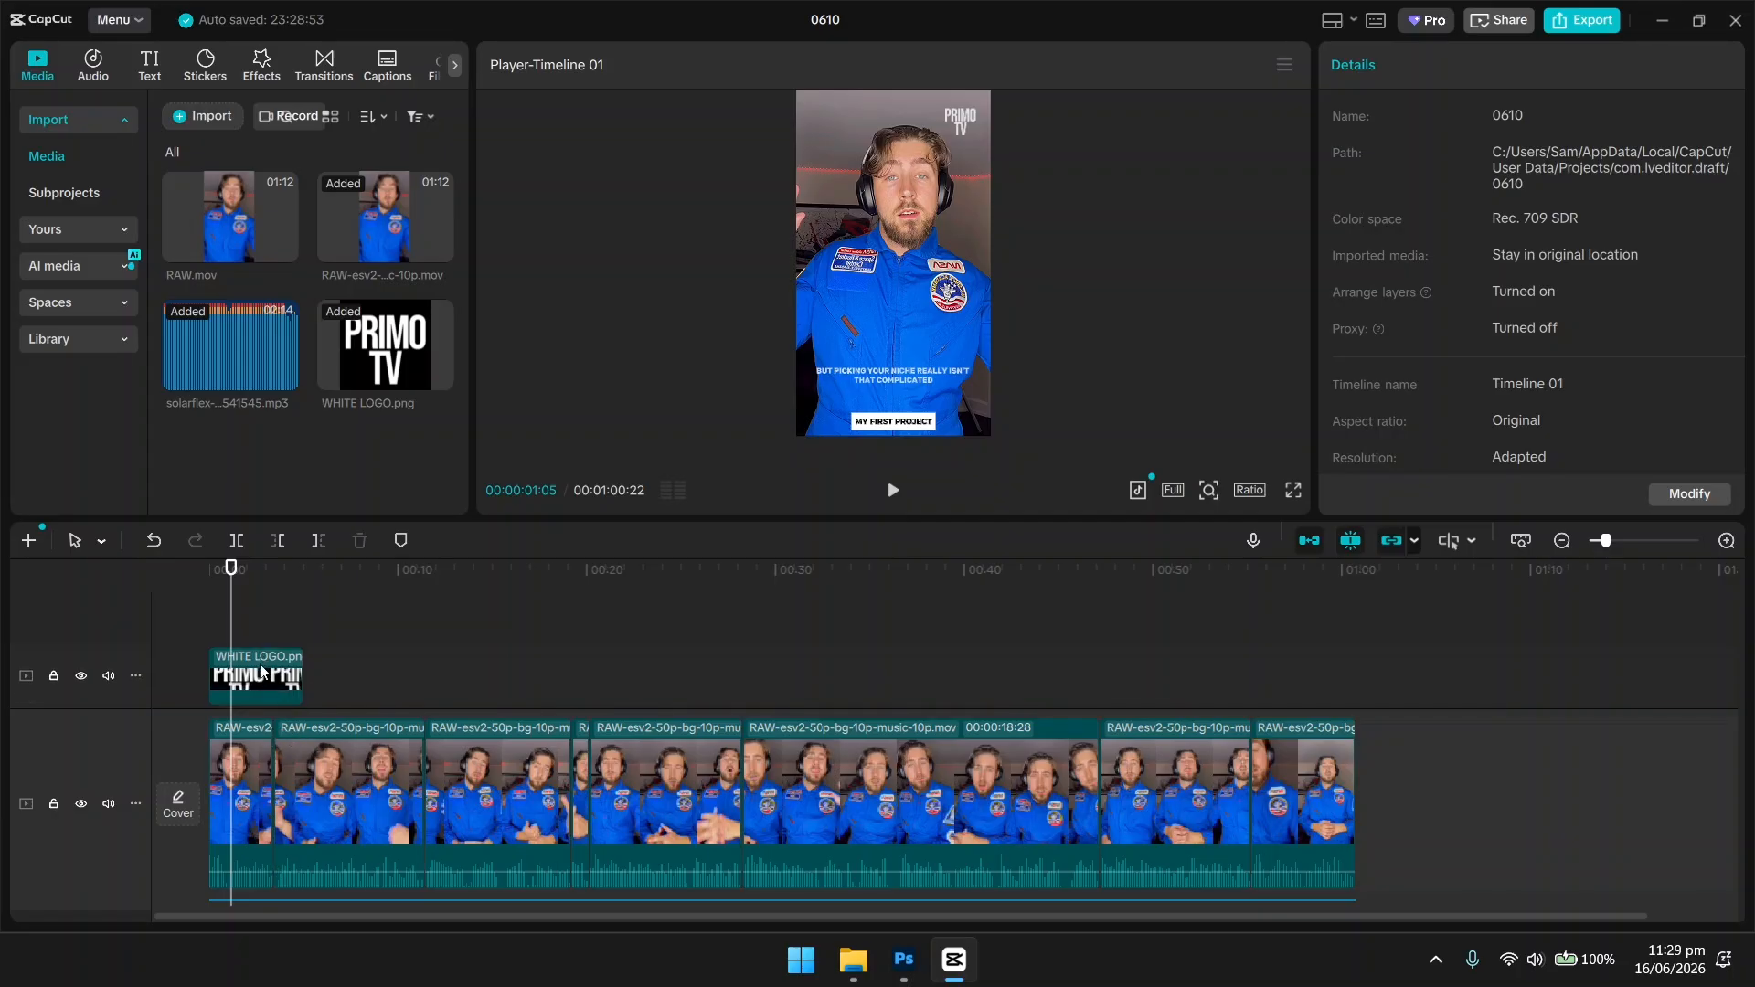
click(264, 683)
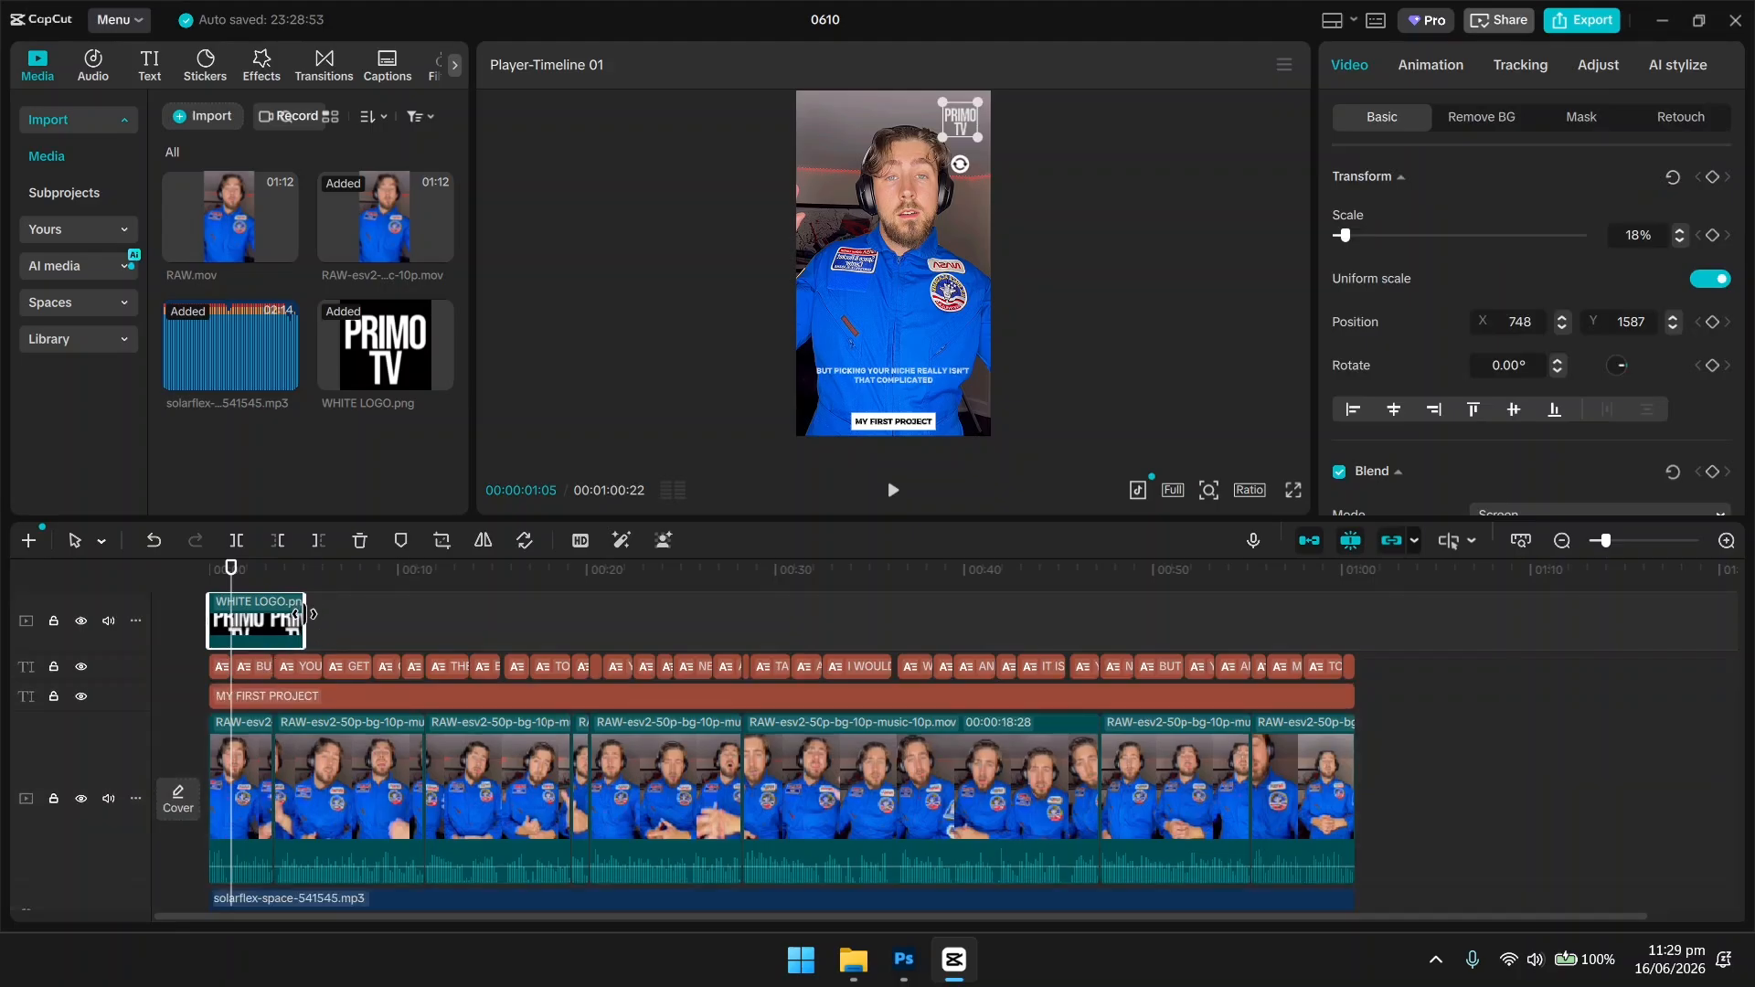
drag(308, 614, 1357, 605)
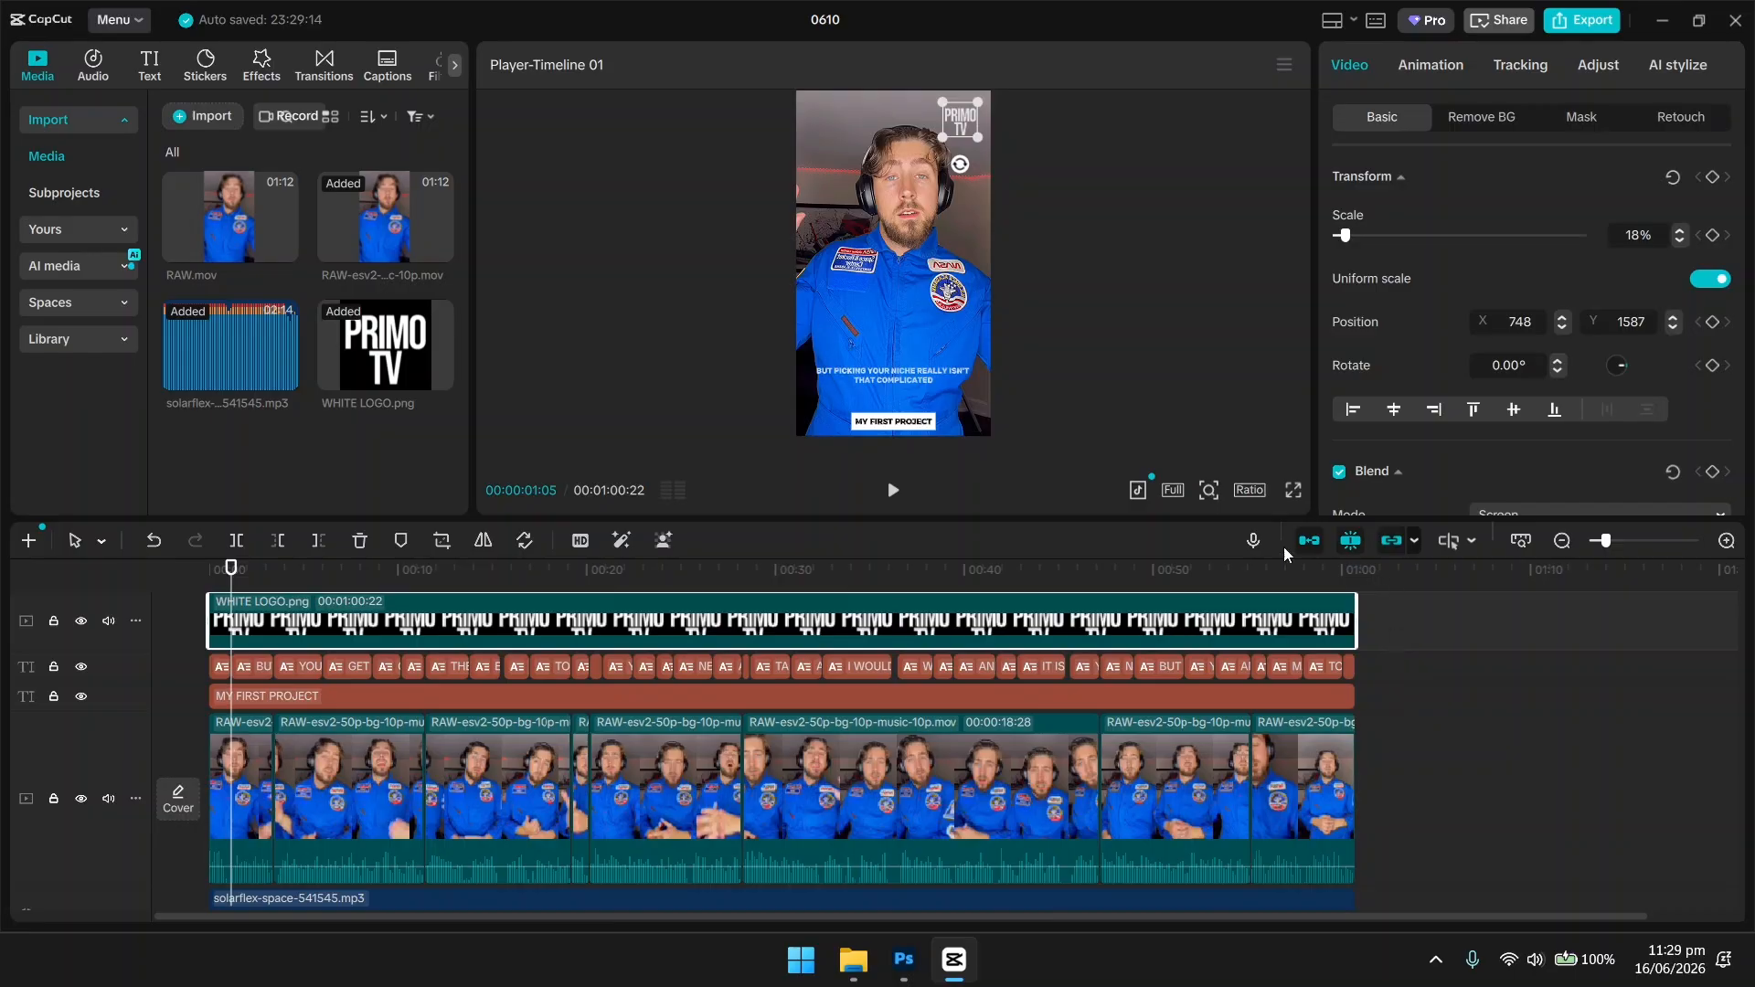
Play the edit from the opening seconds to check the logo over the footage.
click(893, 489)
click(1062, 327)
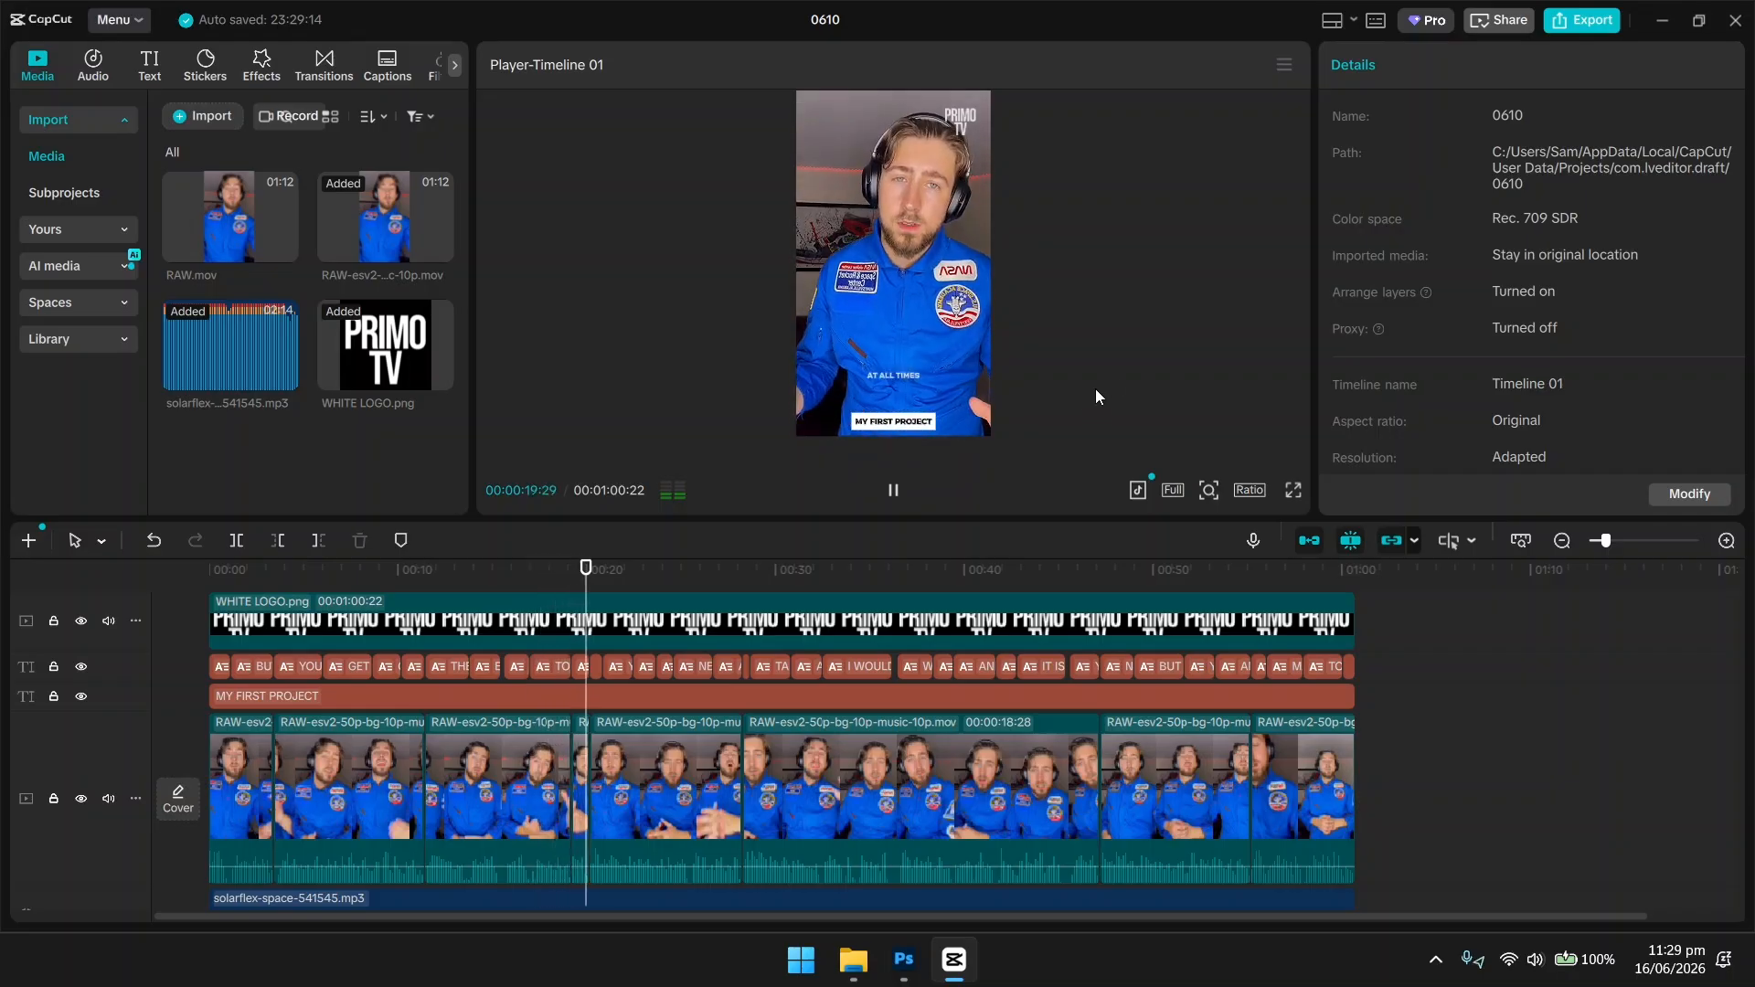
click(893, 491)
scroll(860, 669, up, 1)
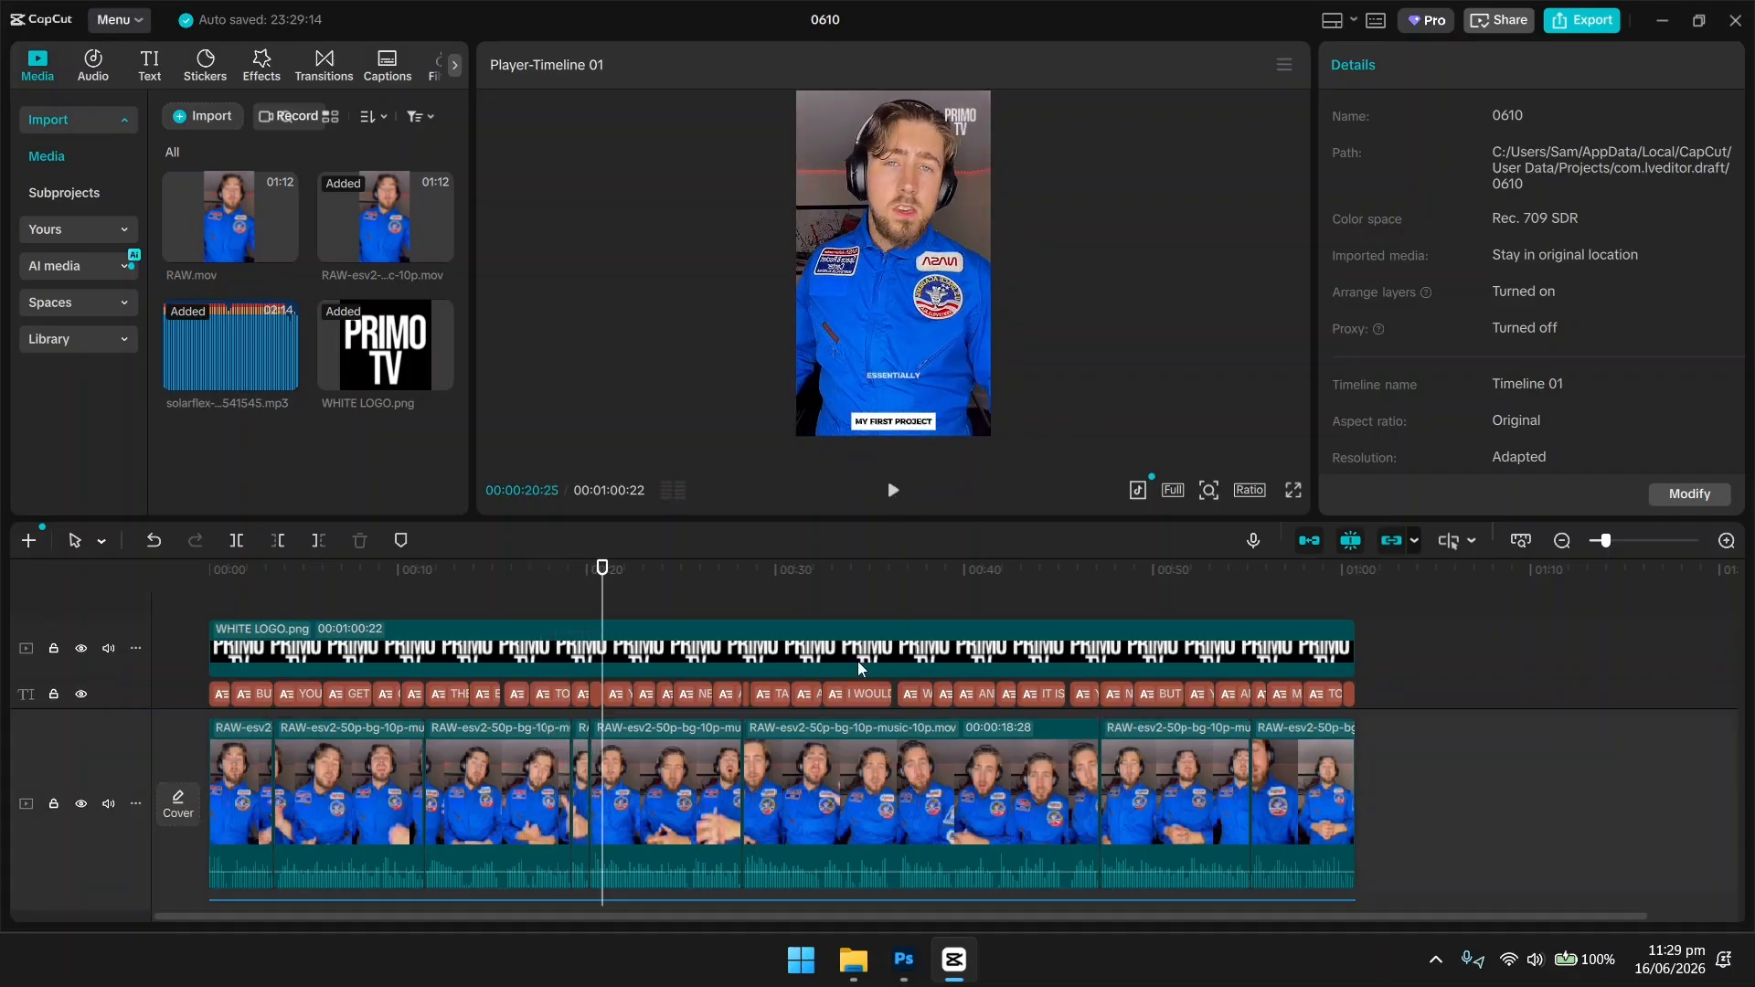
scroll(860, 669, down, 1)
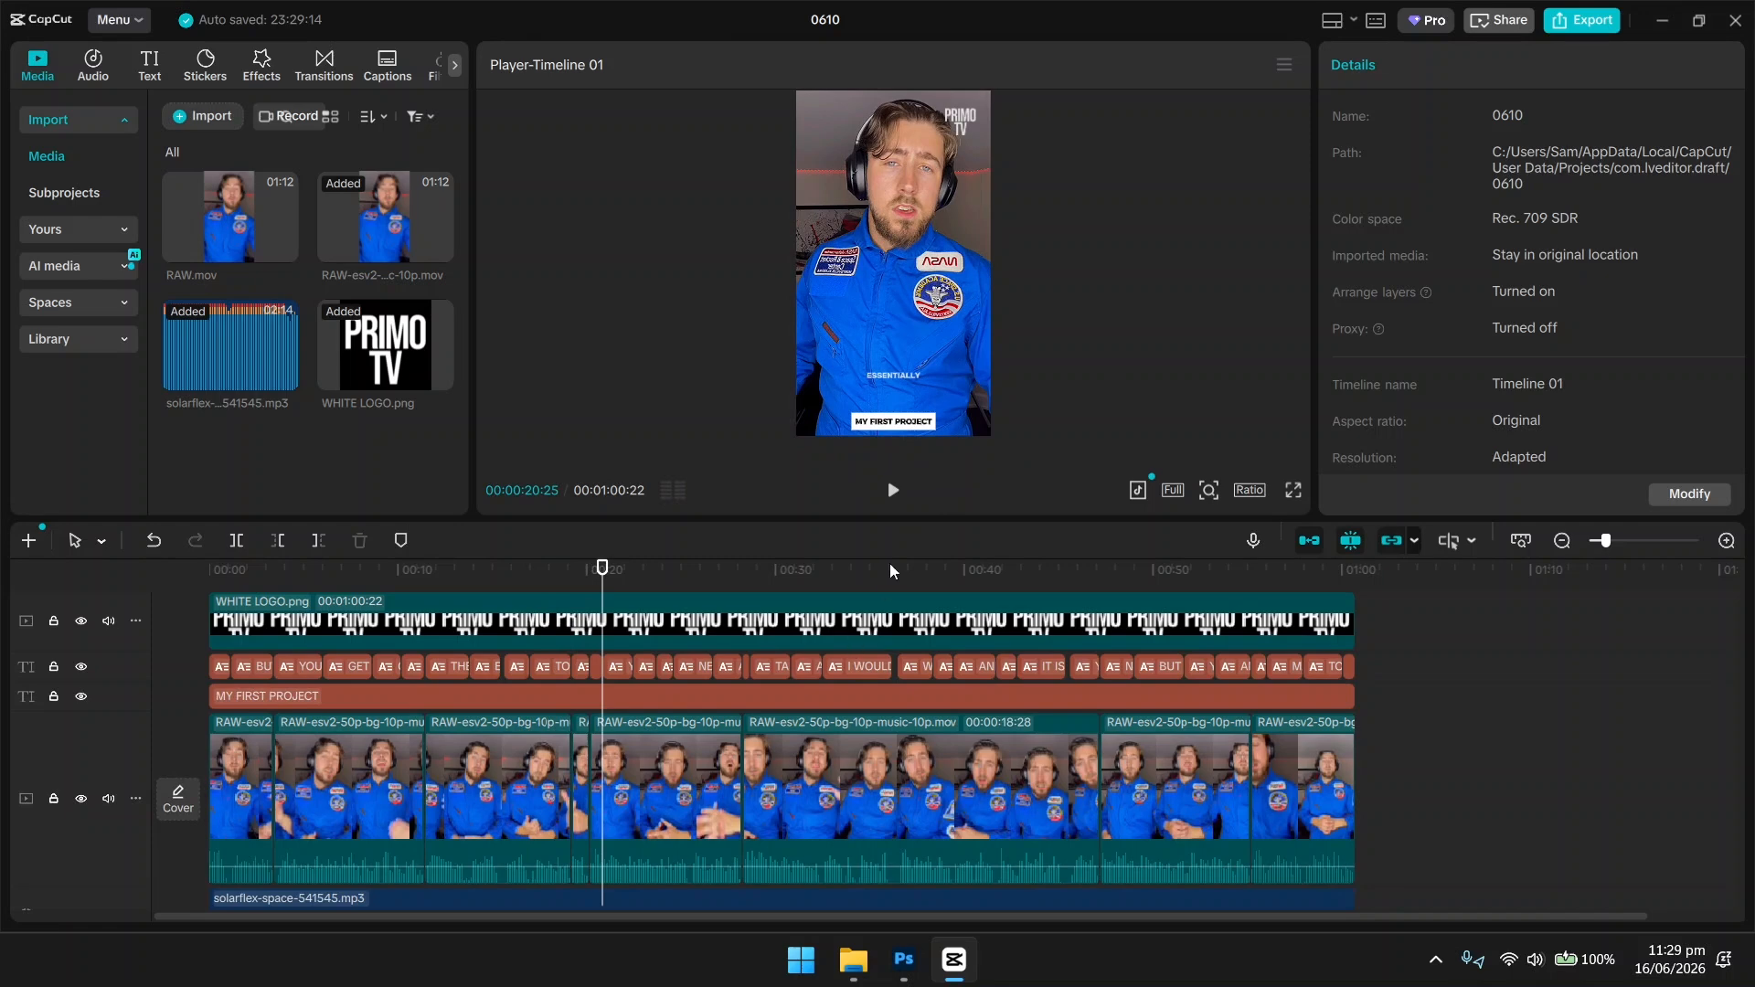
Enlarge the timeline area and import light leak overlay.mp4 from the PODCASTS folder into the project media.
drag(897, 520, 905, 436)
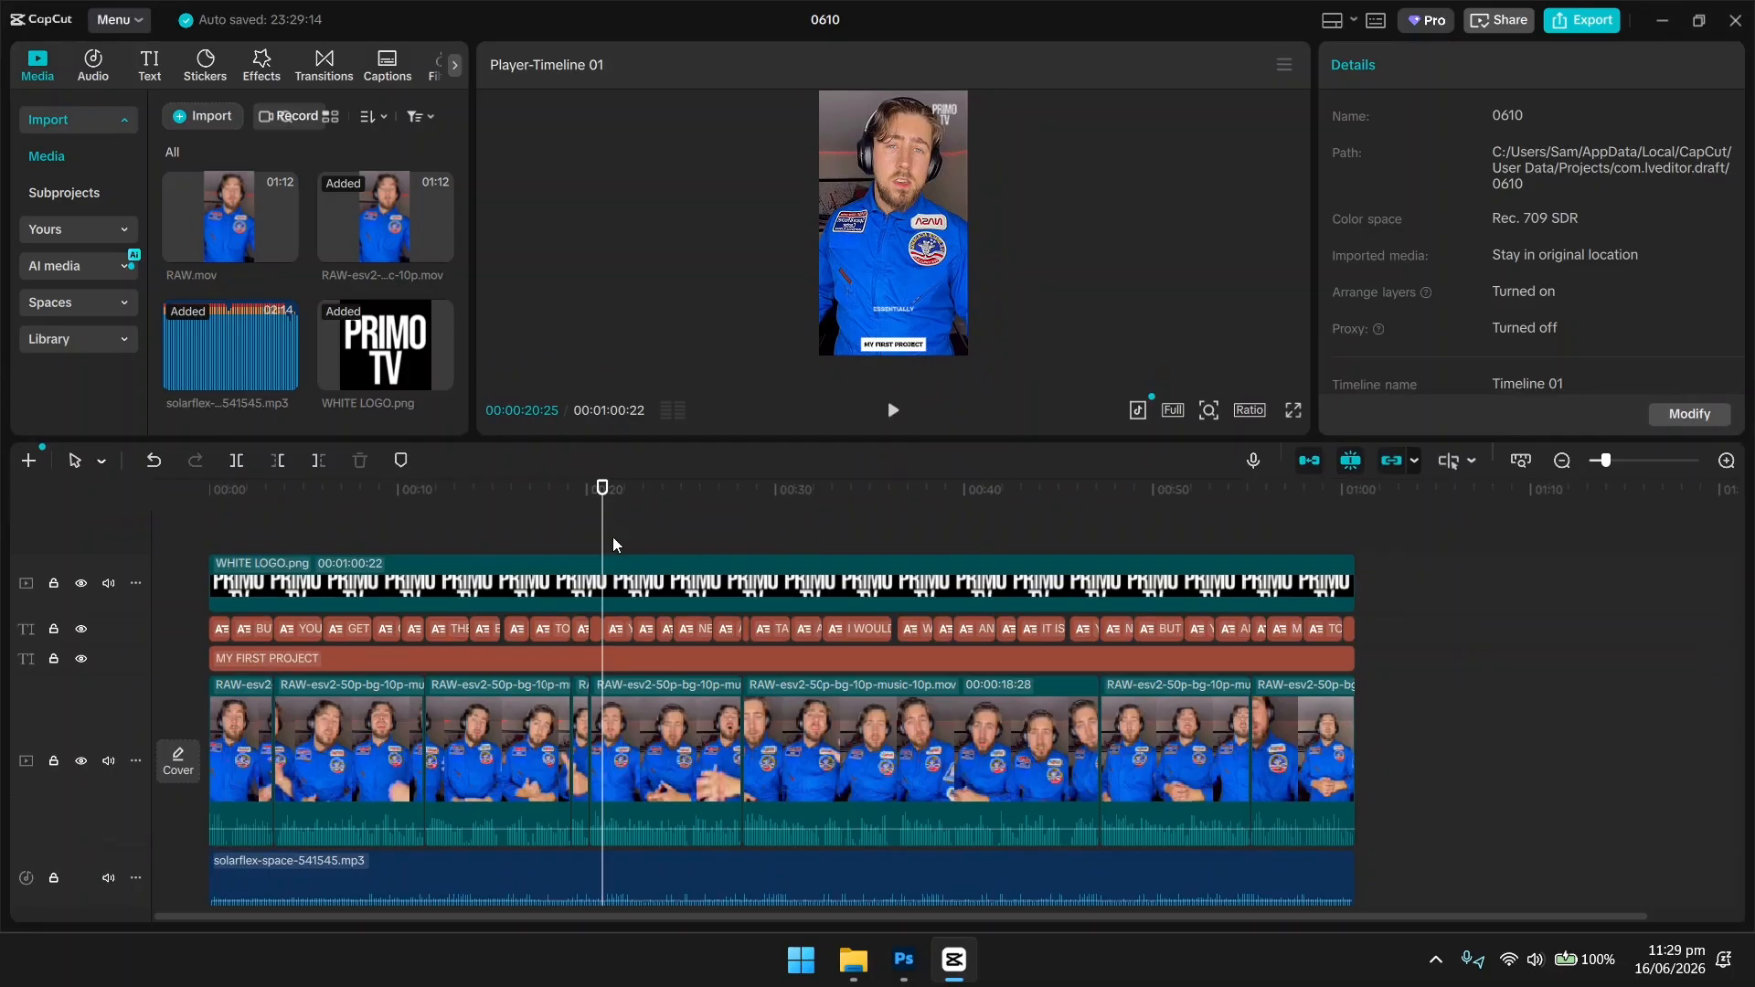
mouse_move(852, 971)
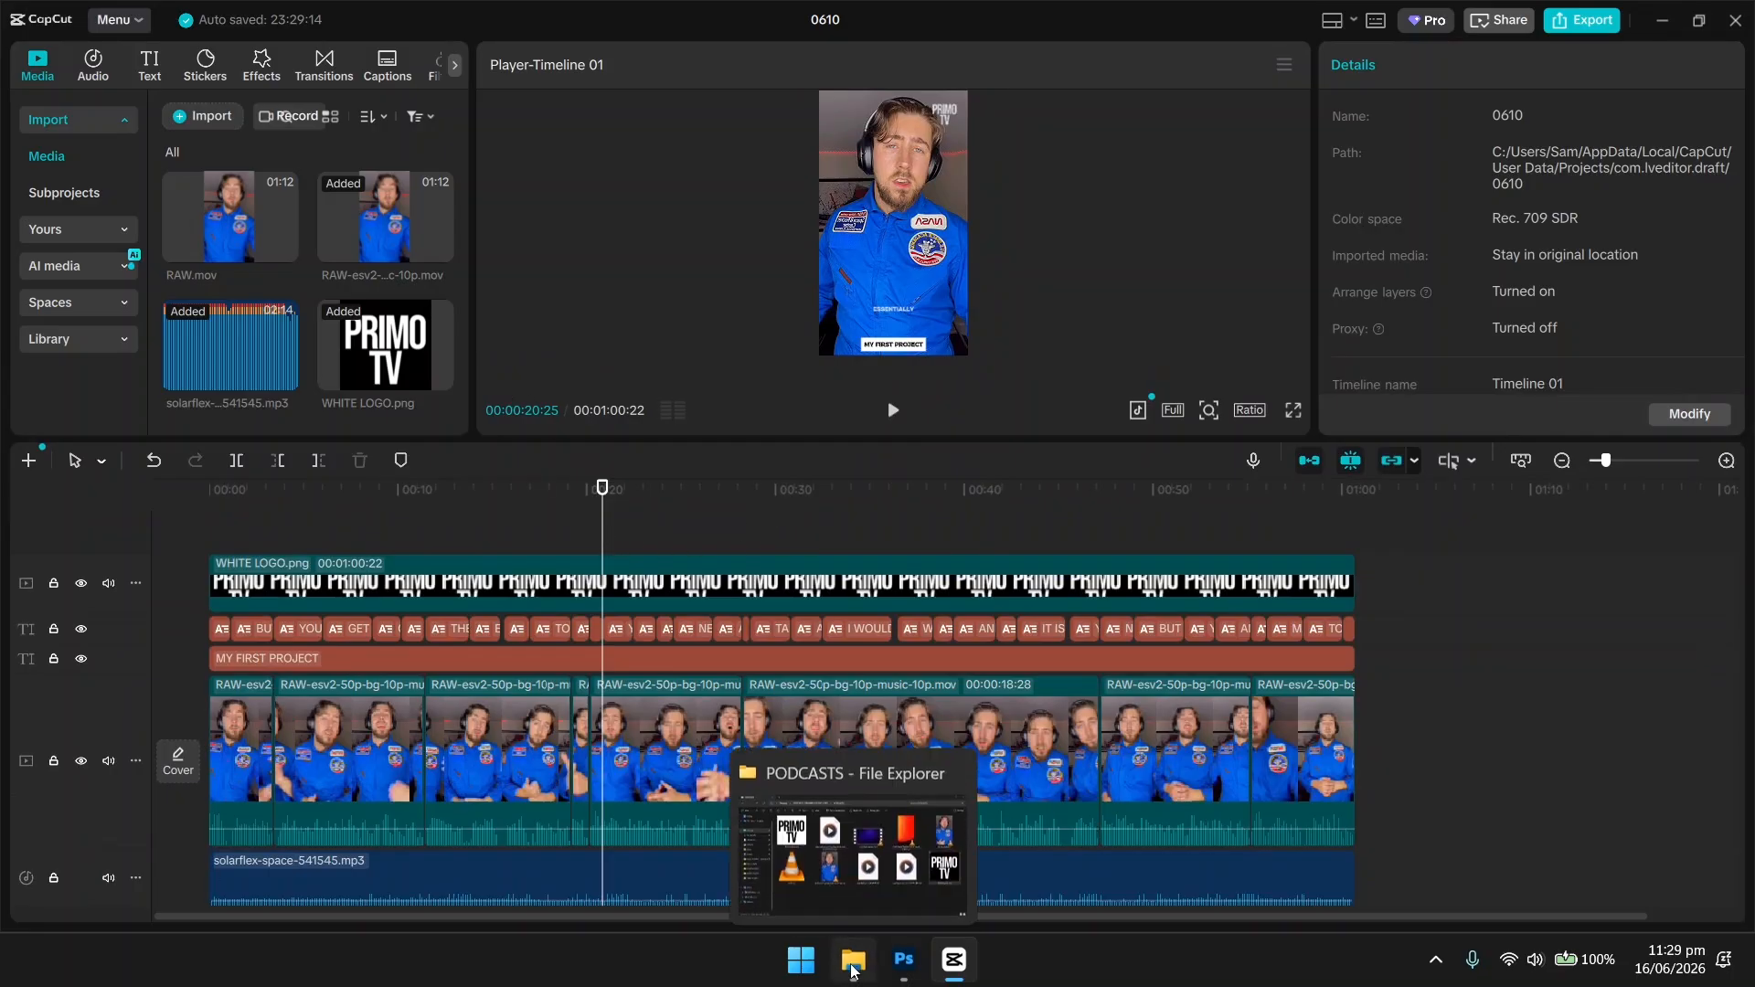
click(918, 788)
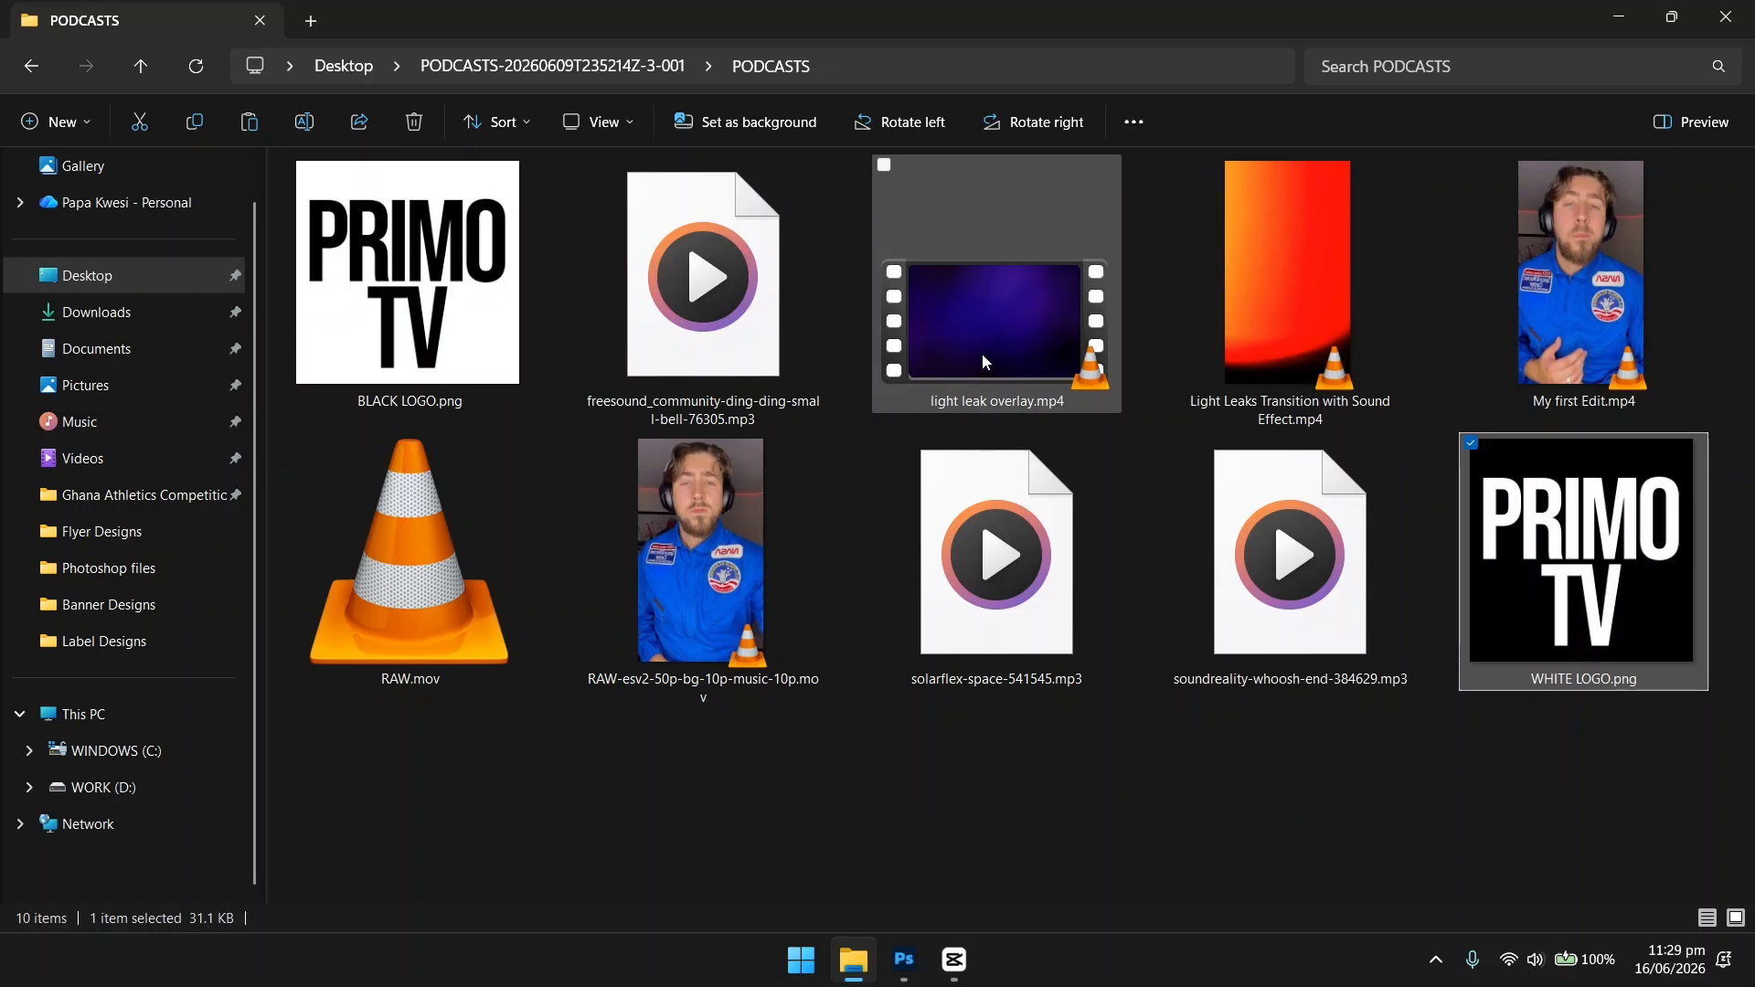
click(991, 323)
drag(991, 324, 302, 294)
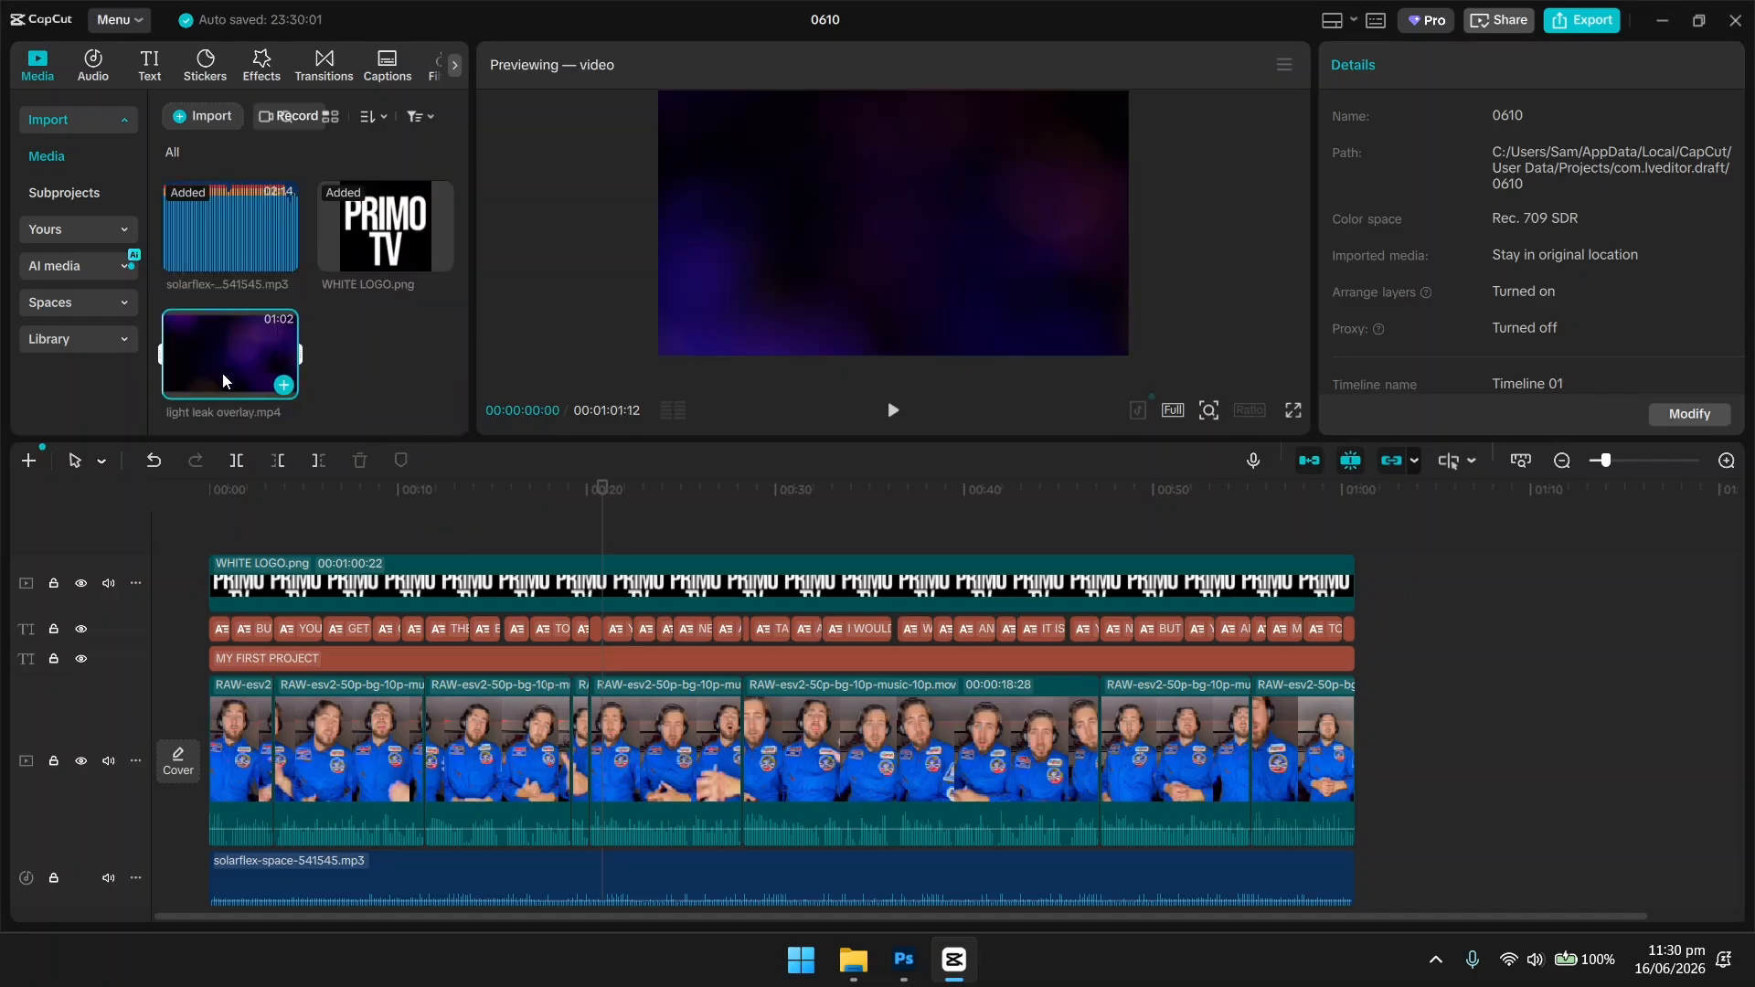
Add light leak overlay.mp4 at the timeline start and arrange the logo, caption and title tracks above it.
drag(222, 378, 214, 532)
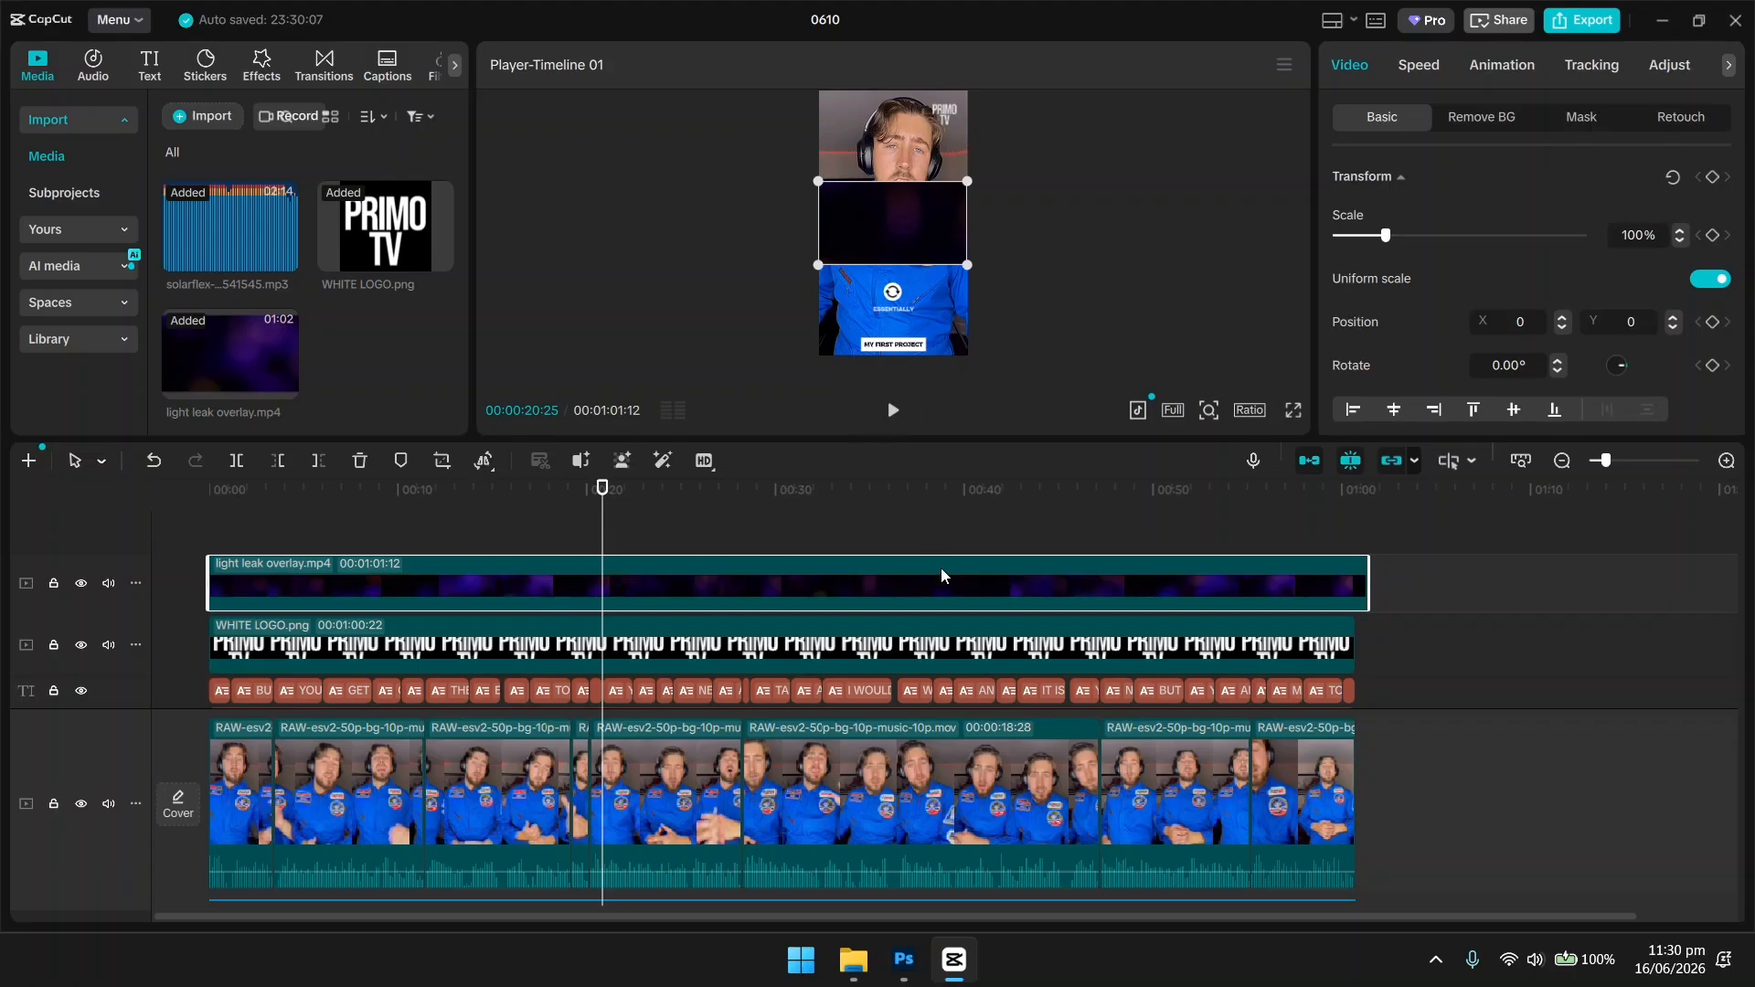
scroll(484, 572, up, 1)
scroll(437, 576, down, 2)
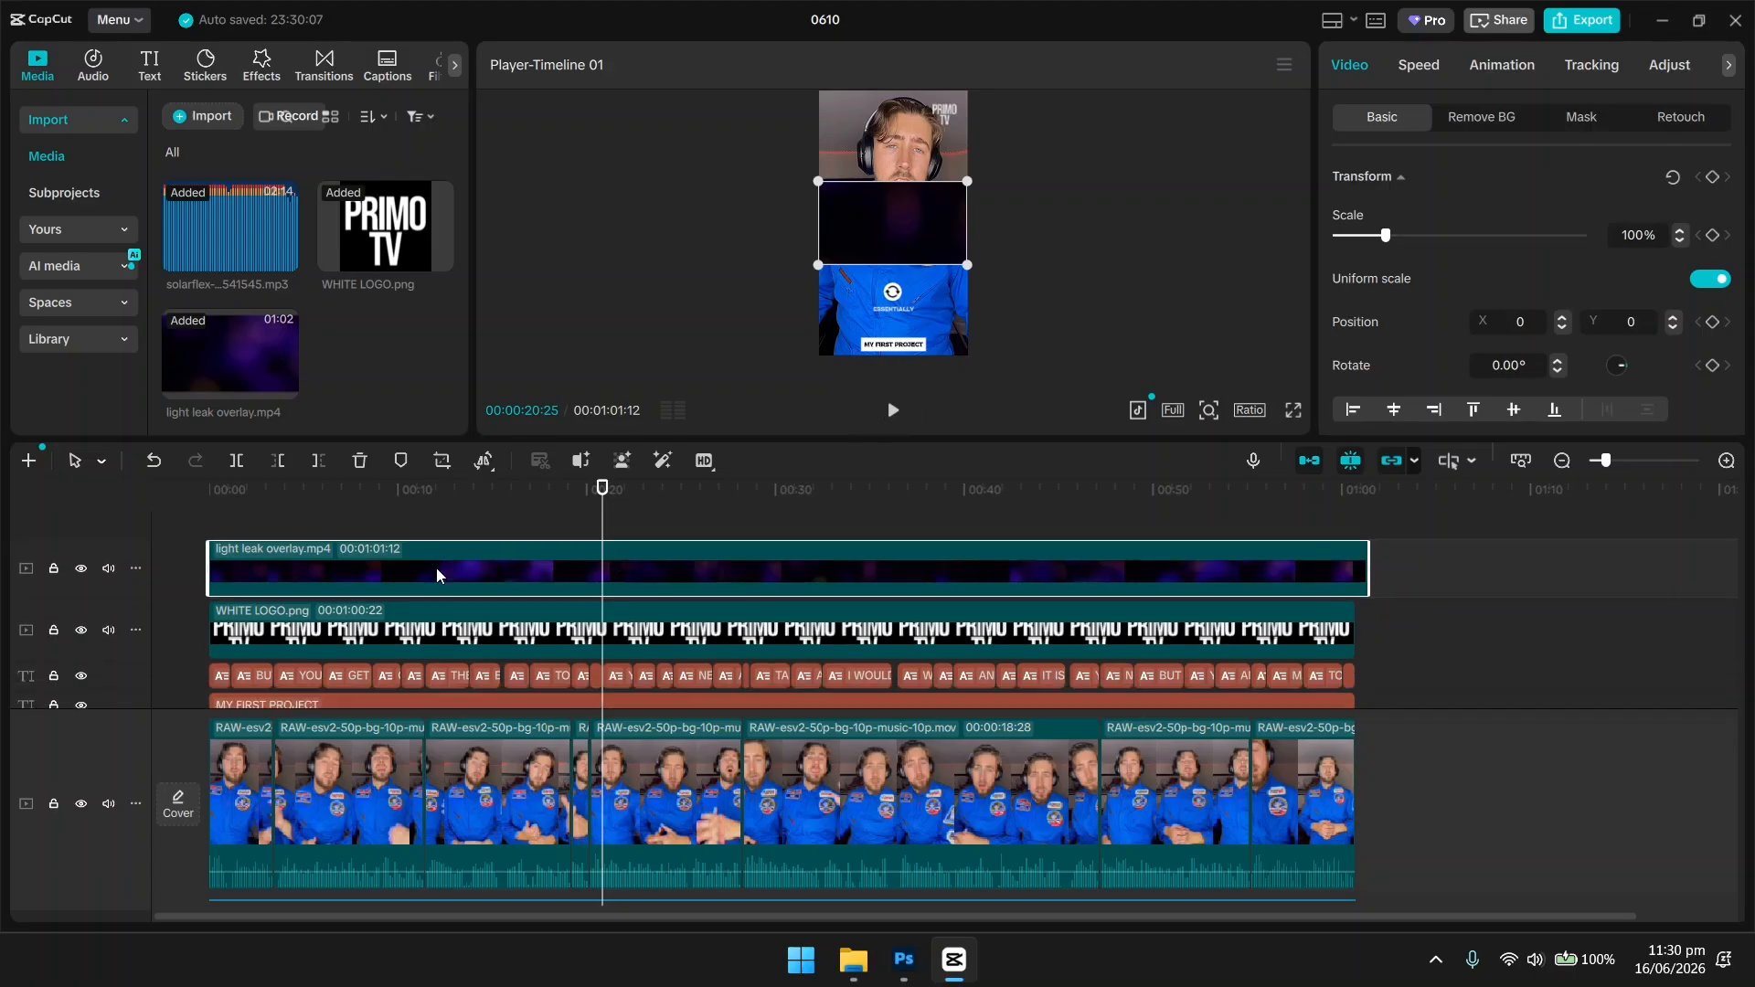
scroll(486, 576, down, 1)
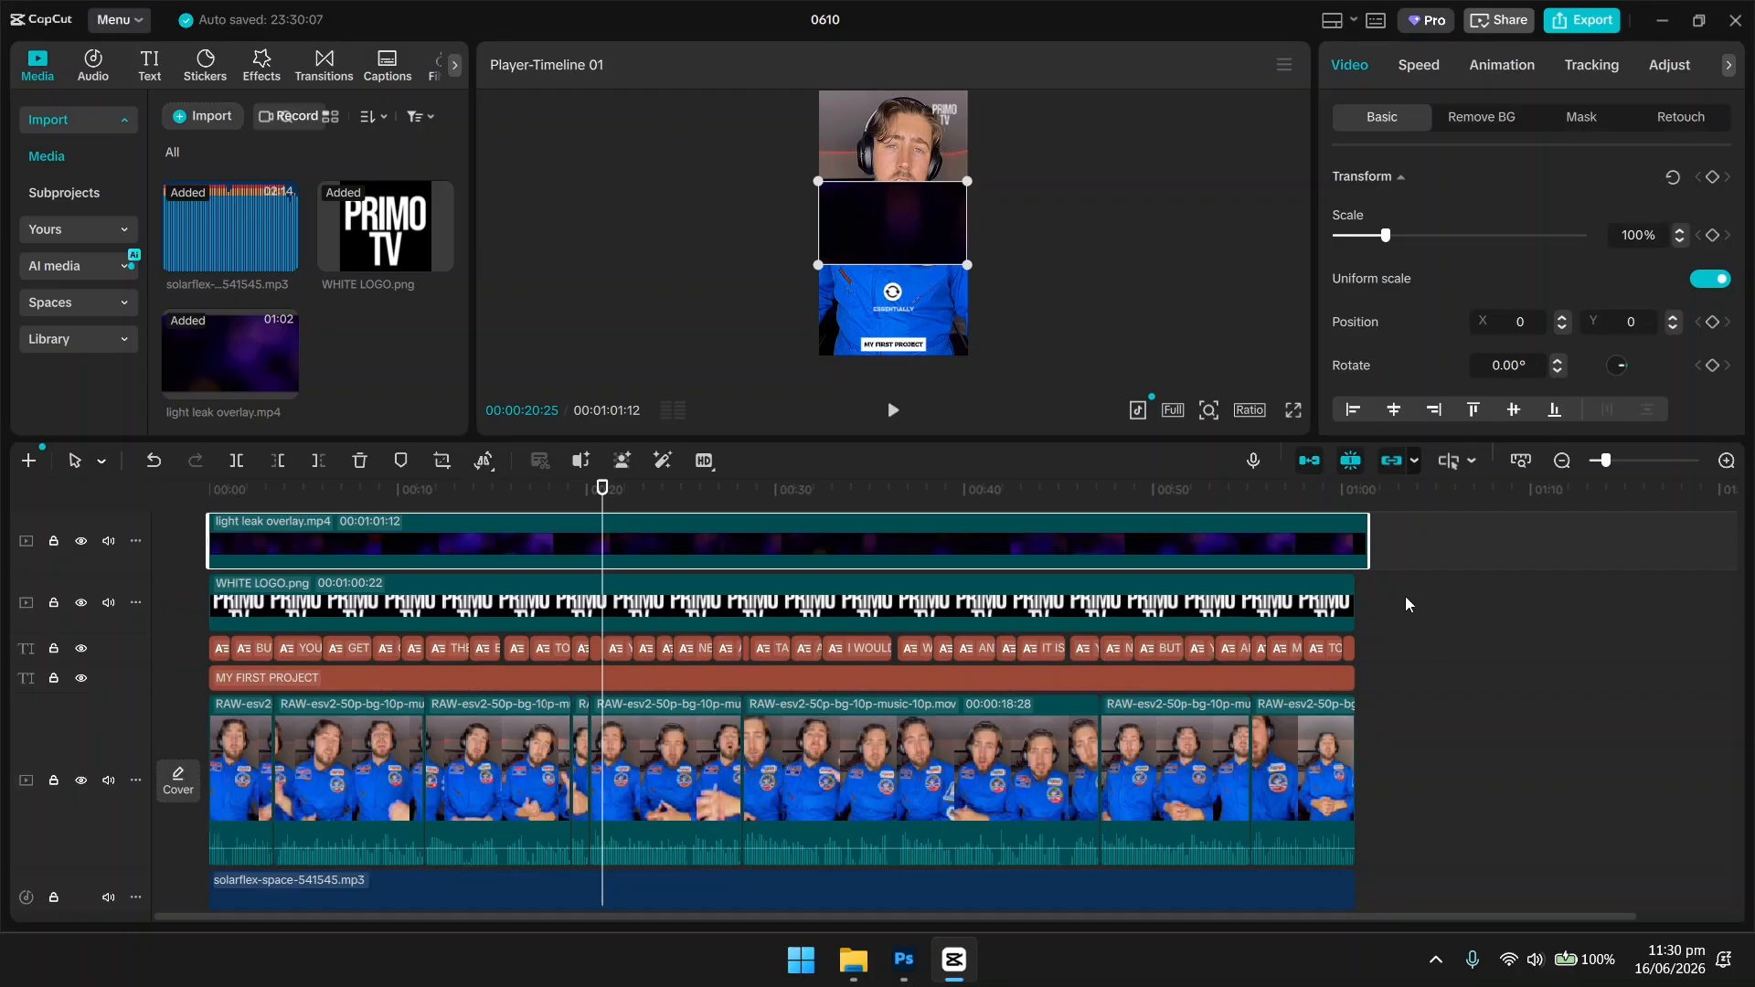
drag(1403, 599, 253, 538)
scroll(263, 599, up, 1)
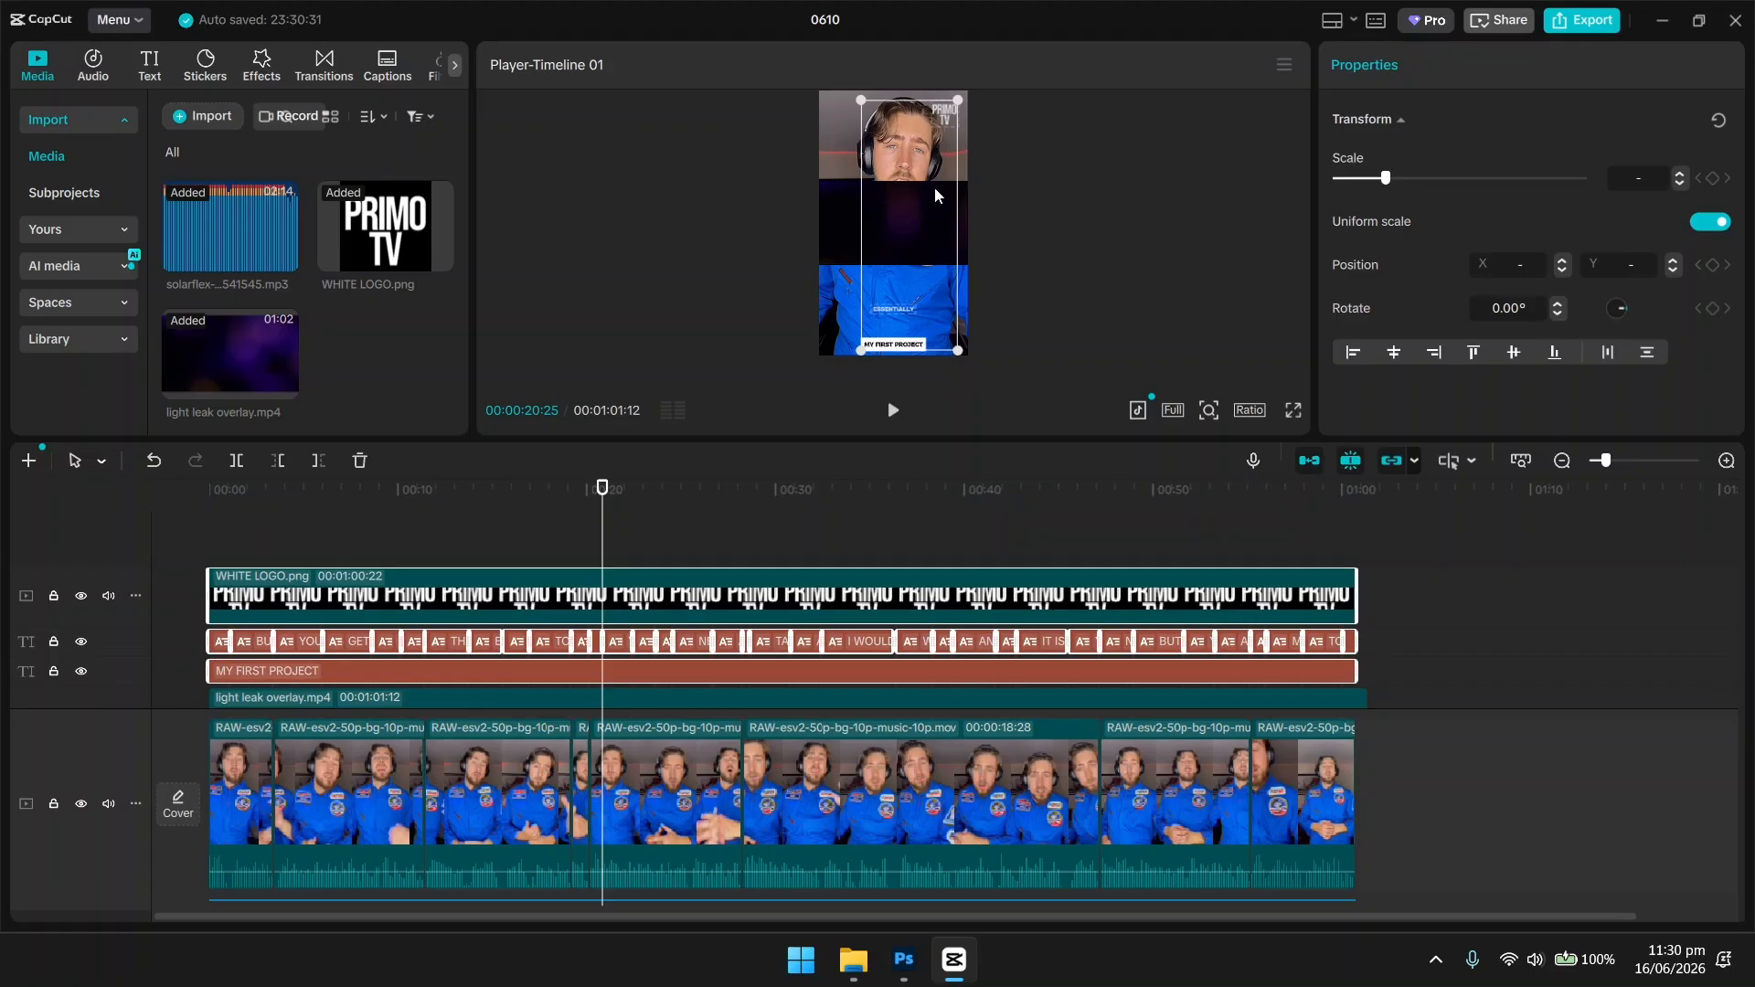
Scale the light leak overlay clip to about 316% so it fills the vertical frame.
click(317, 705)
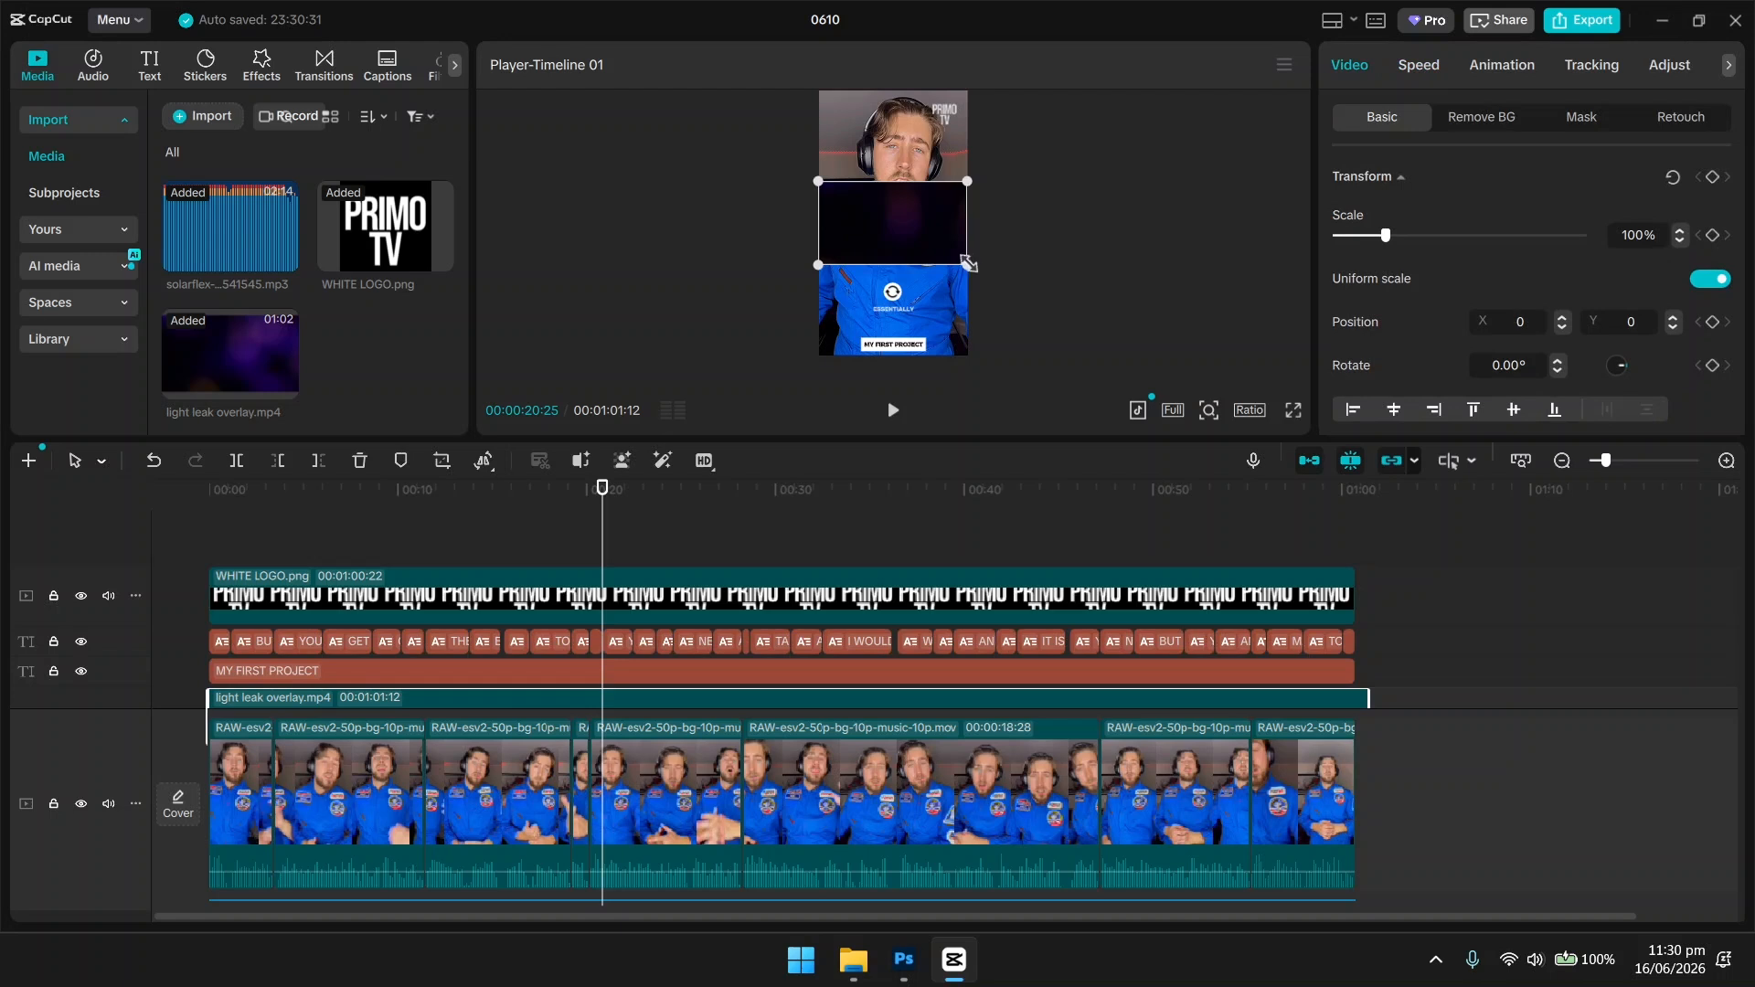
drag(968, 264, 985, 287)
drag(1021, 318, 1188, 409)
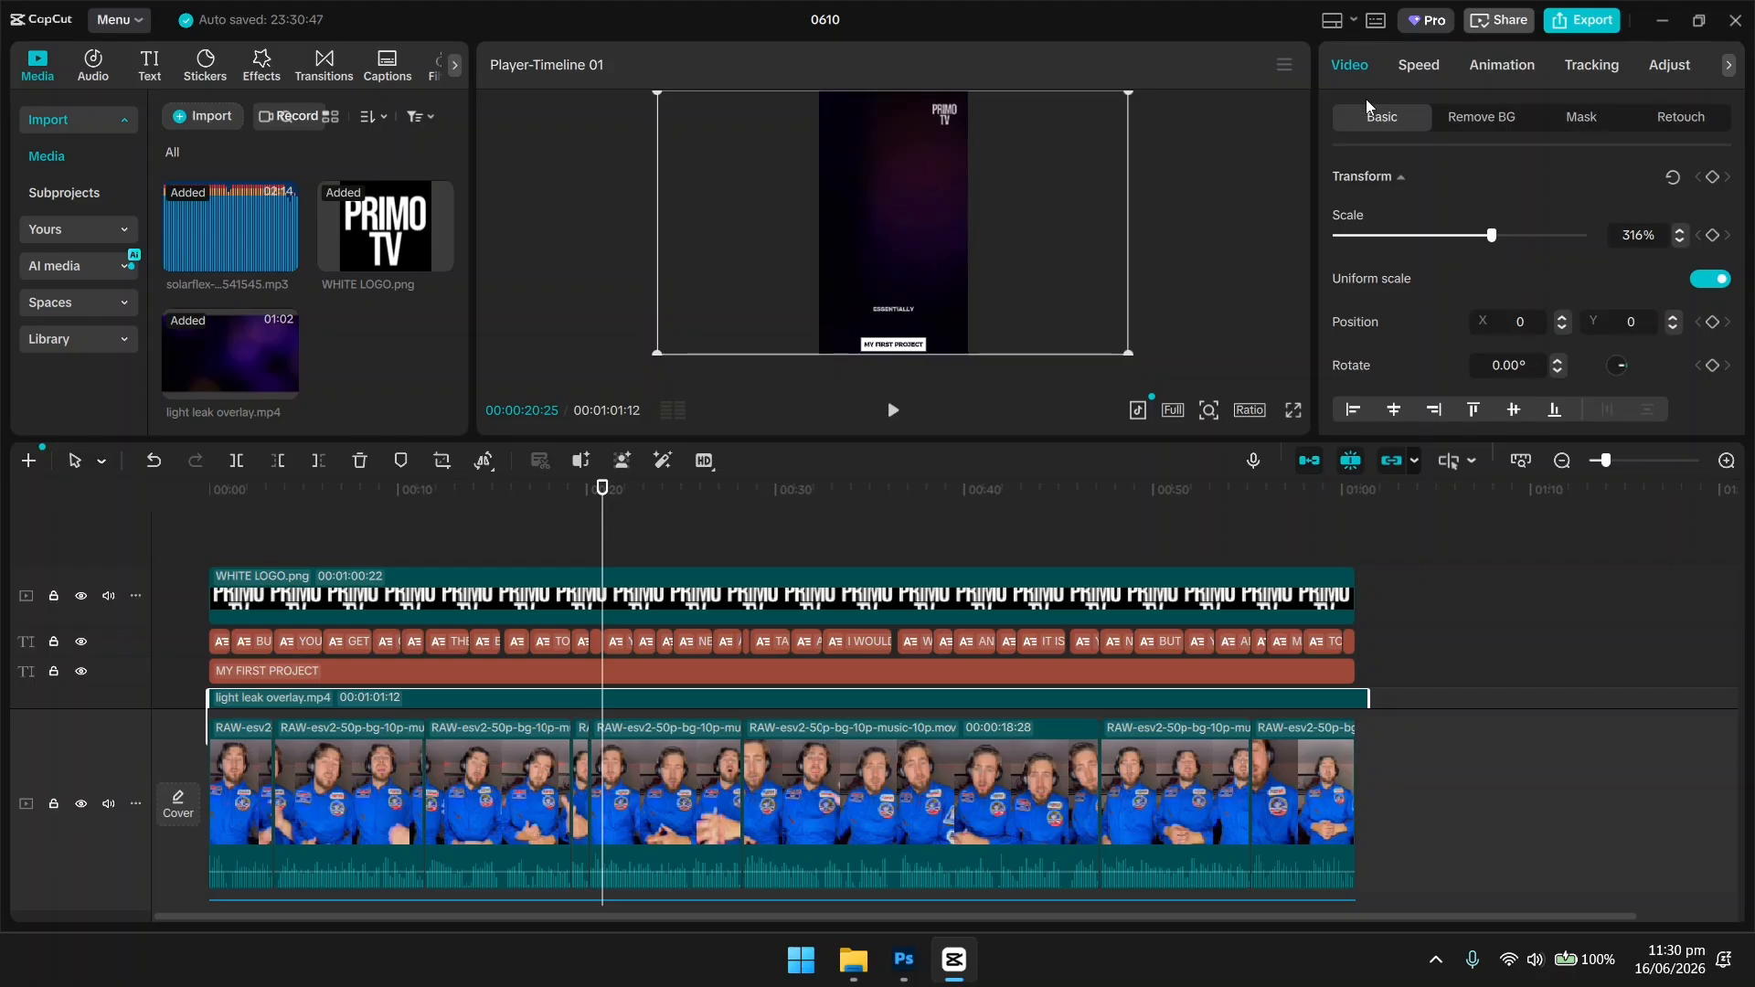
Set the blend mode of the light leak overlay clip to Screen.
scroll(1439, 245, down, 4)
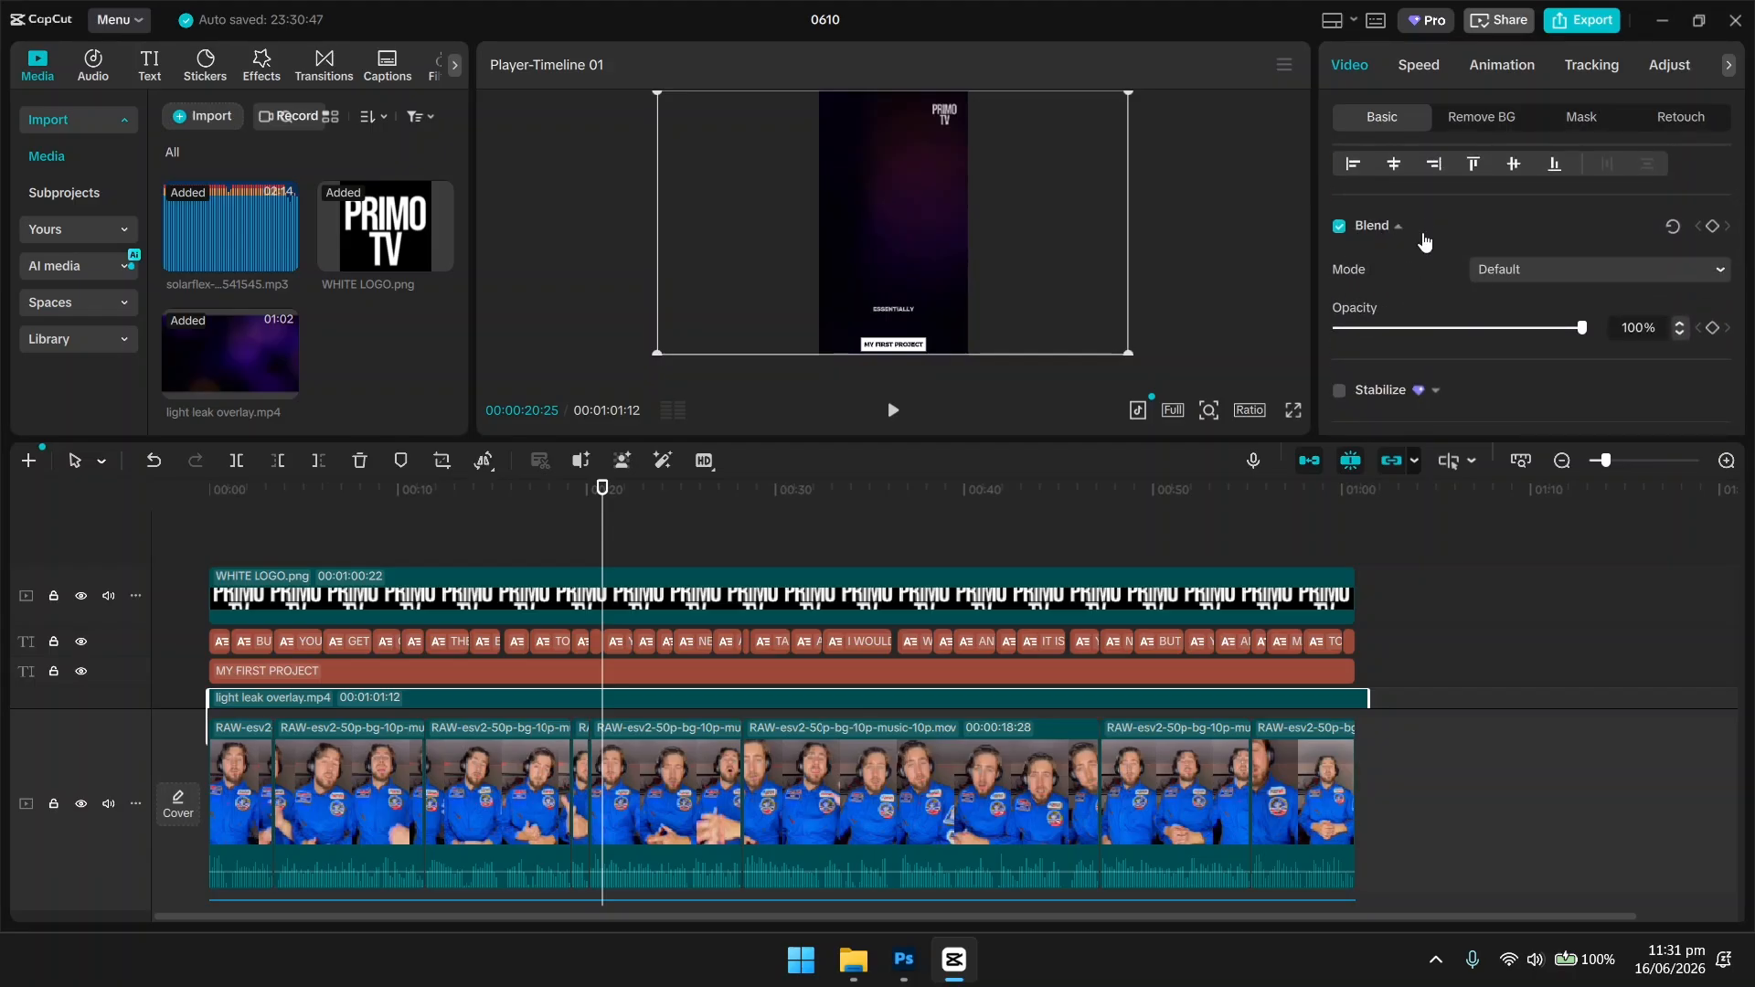
click(1395, 228)
click(1395, 228)
click(1720, 276)
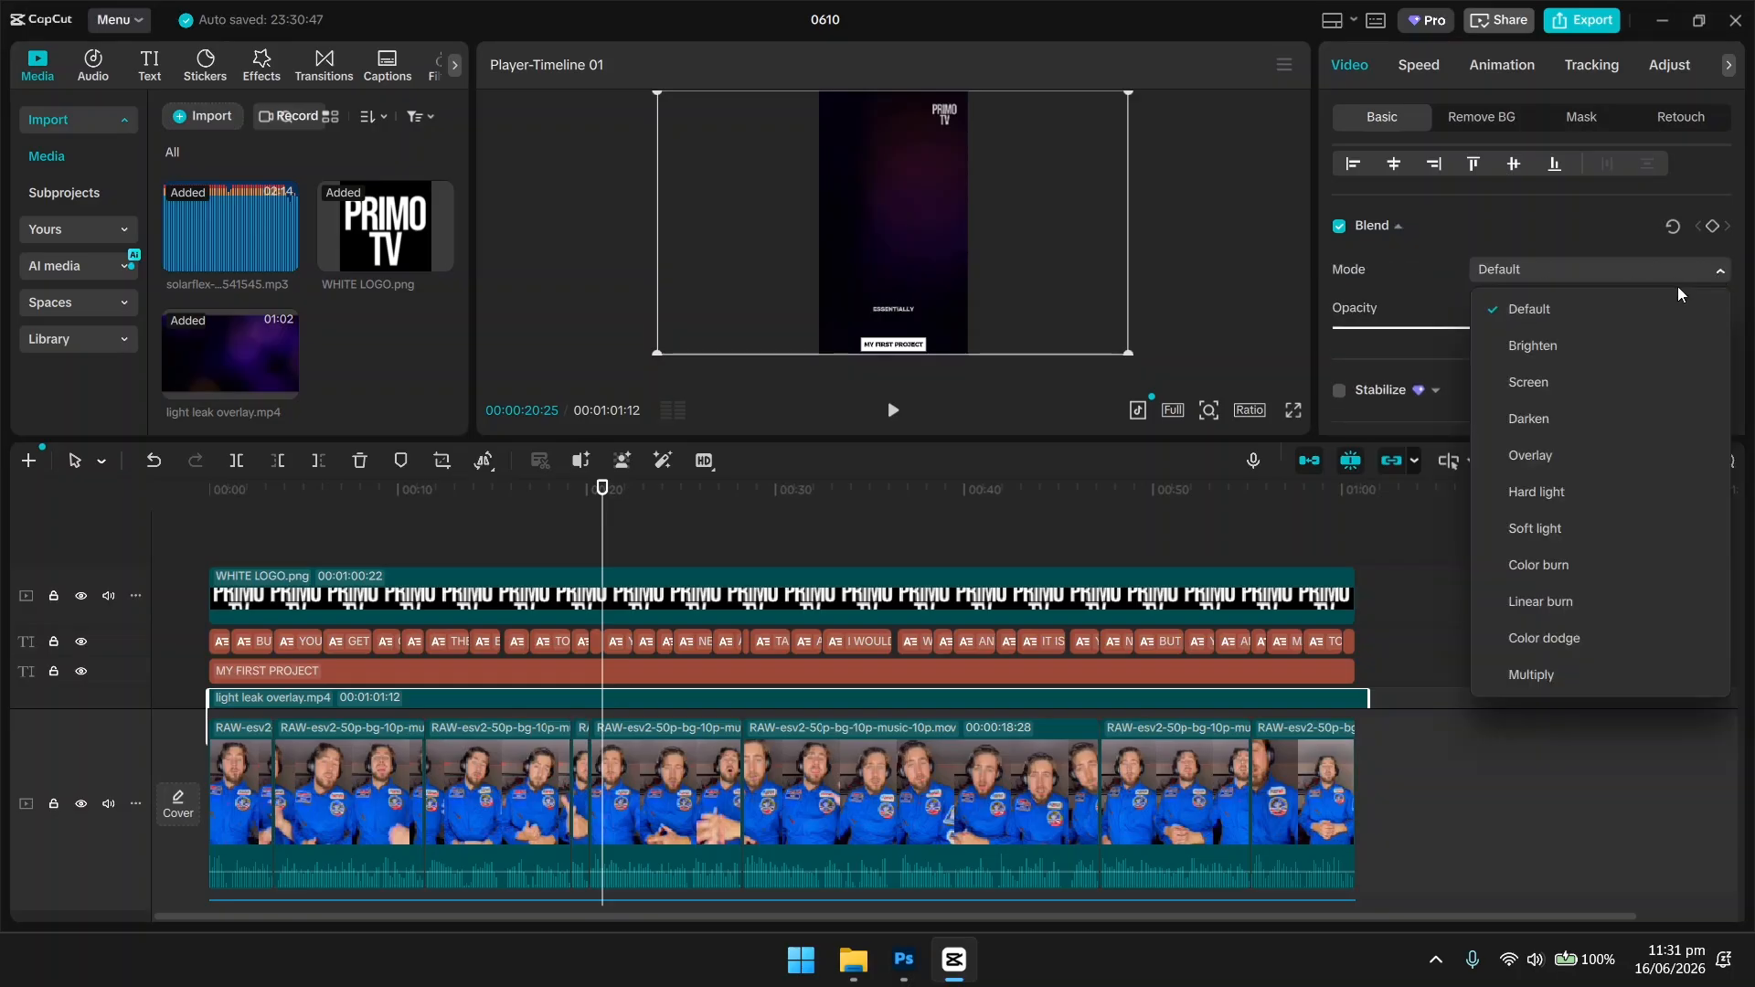
click(1566, 378)
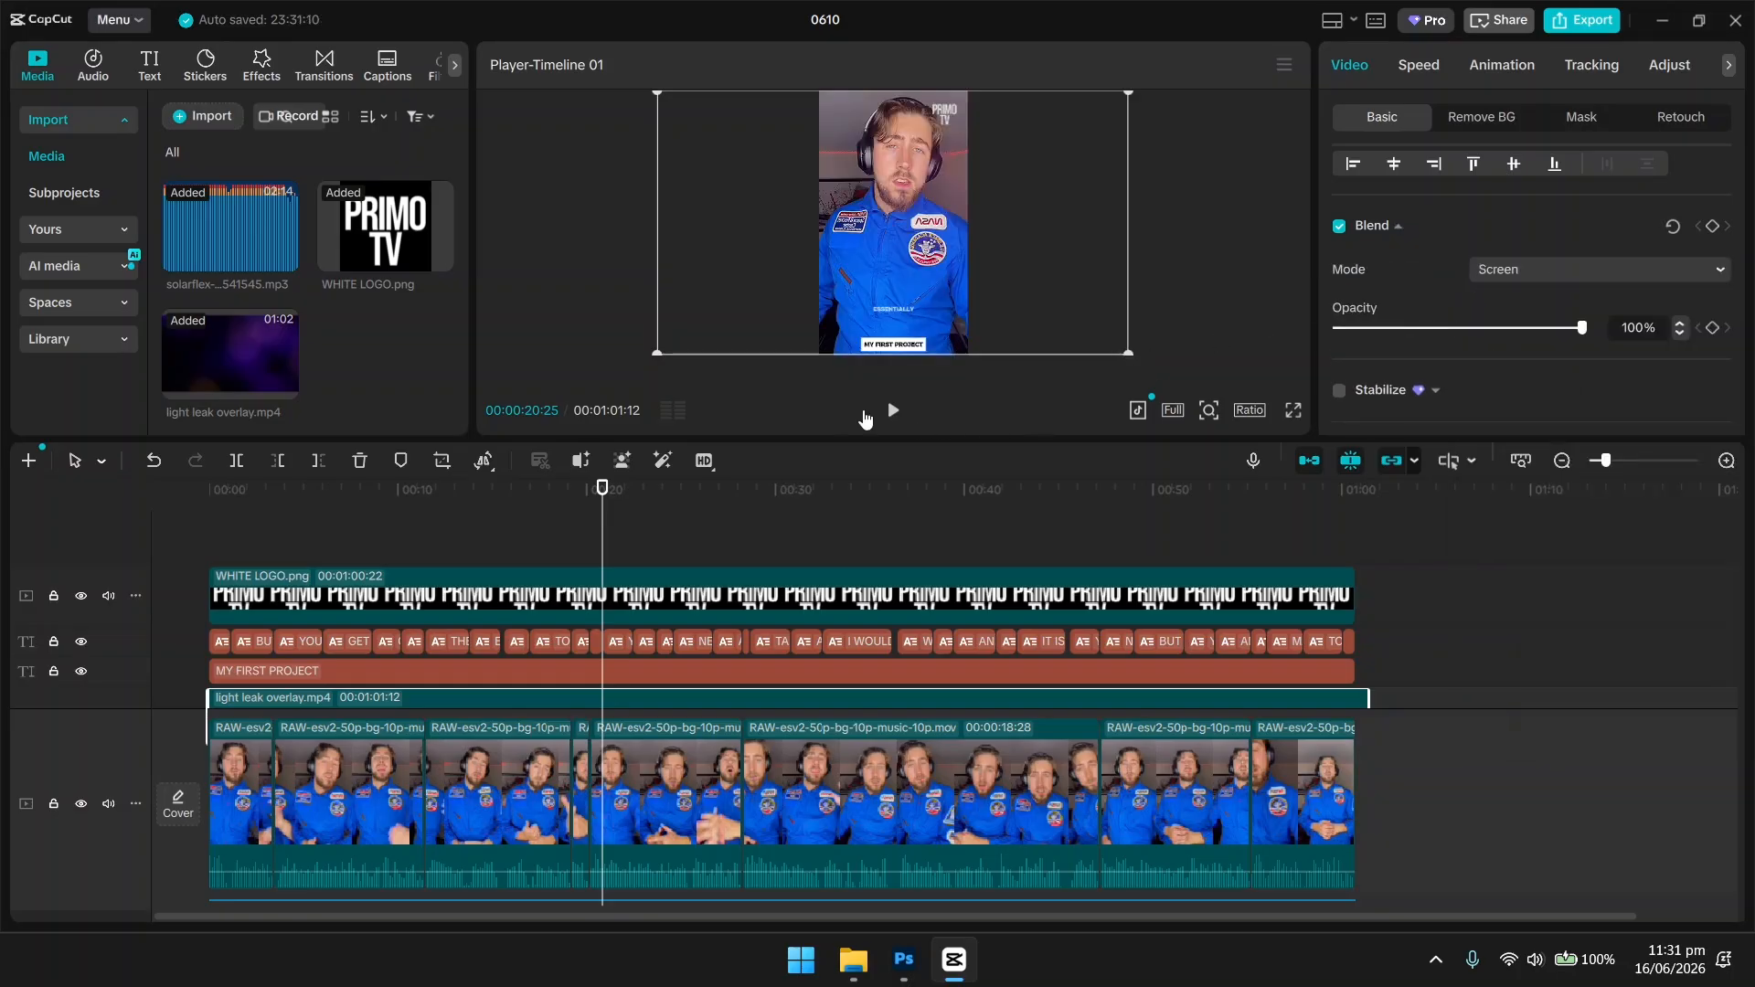
Play the video from the beginning to check the light leak overlay on the footage.
click(603, 512)
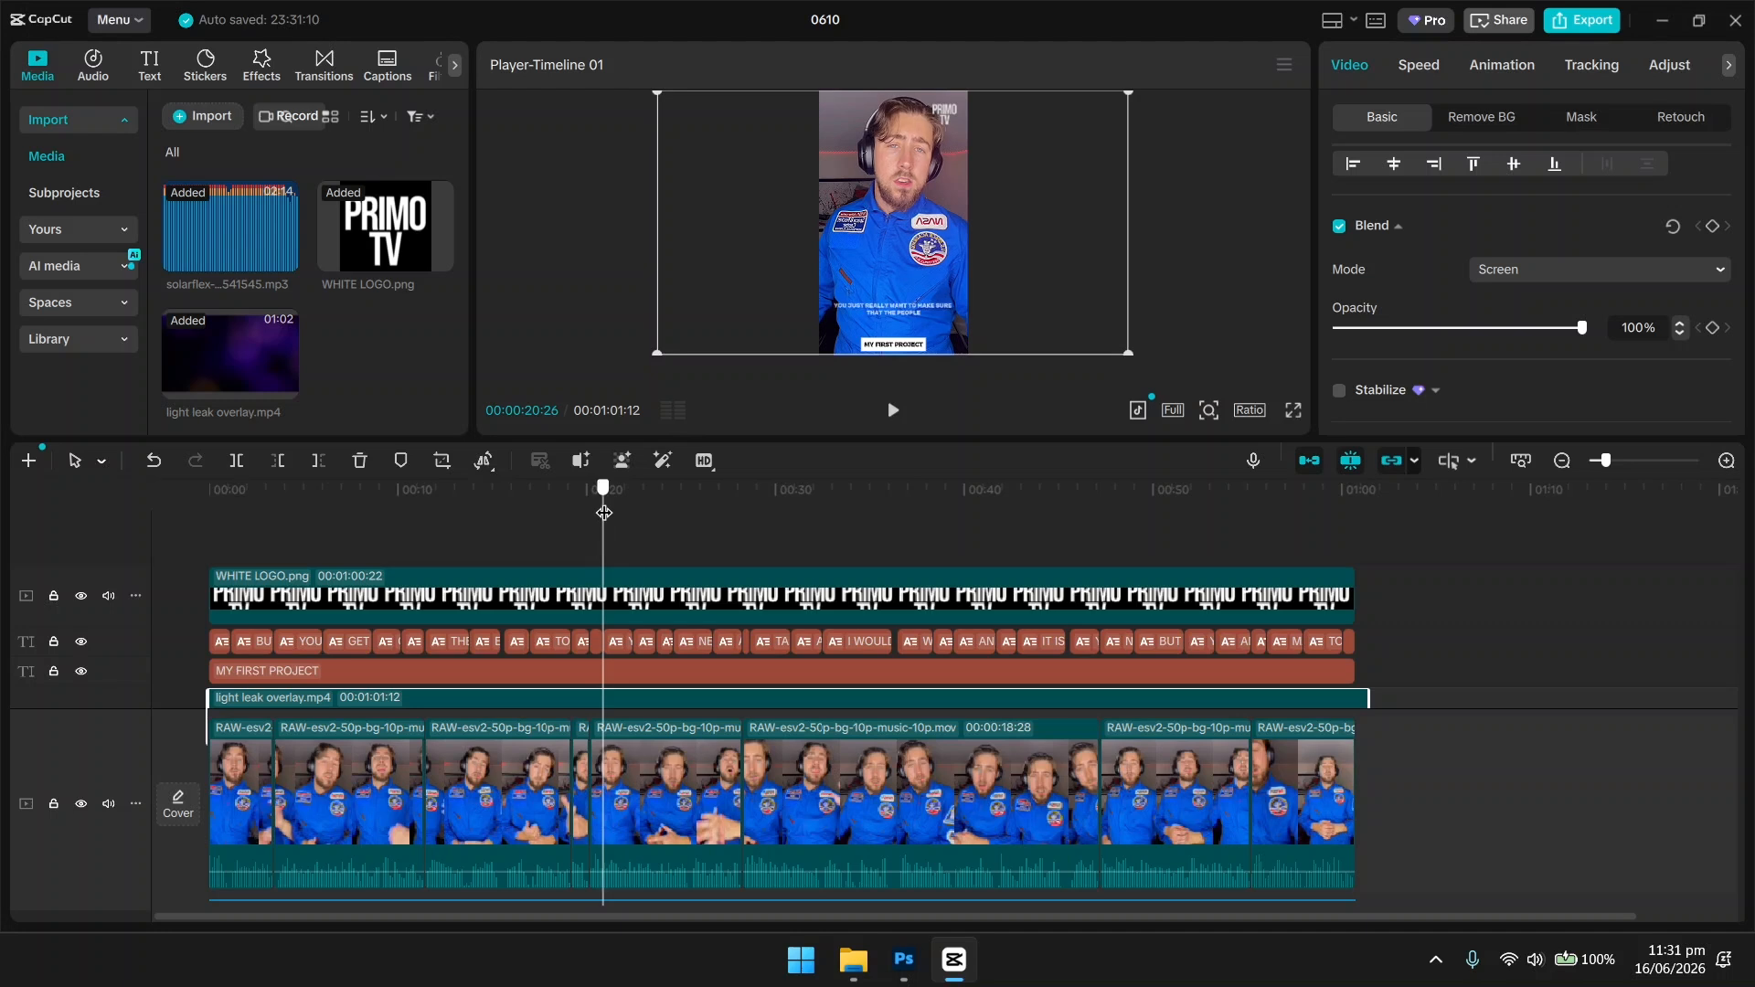
drag(604, 513, 209, 510)
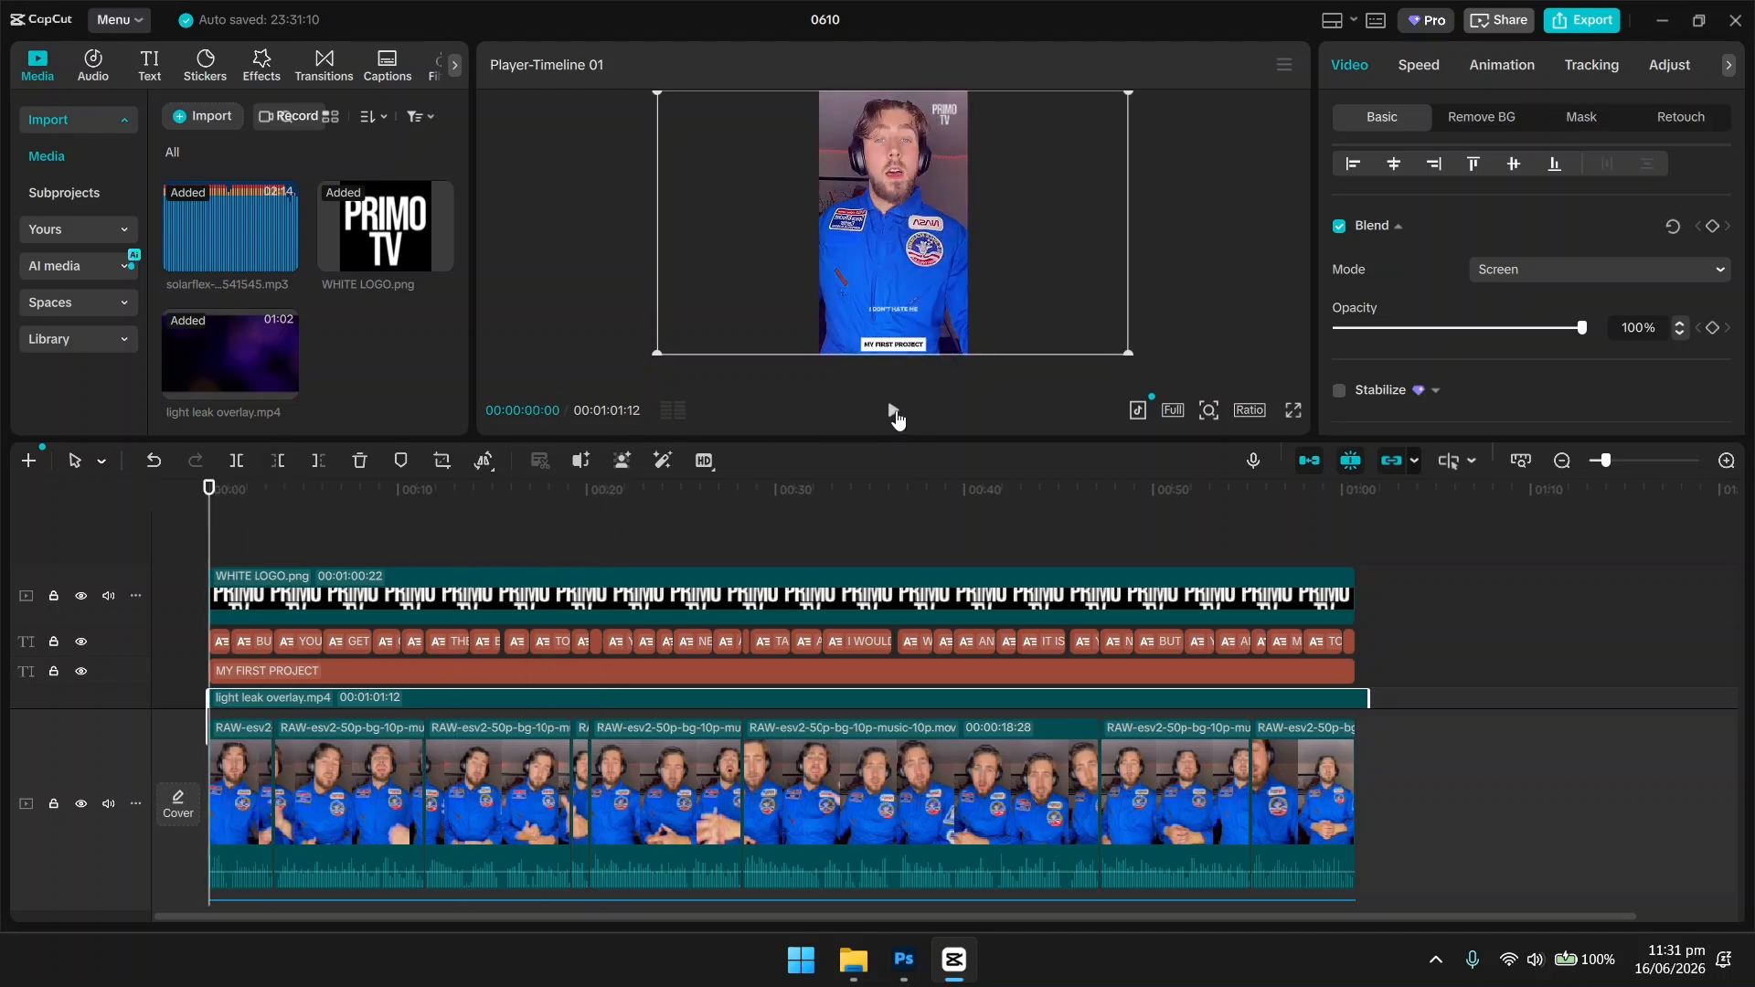
click(893, 411)
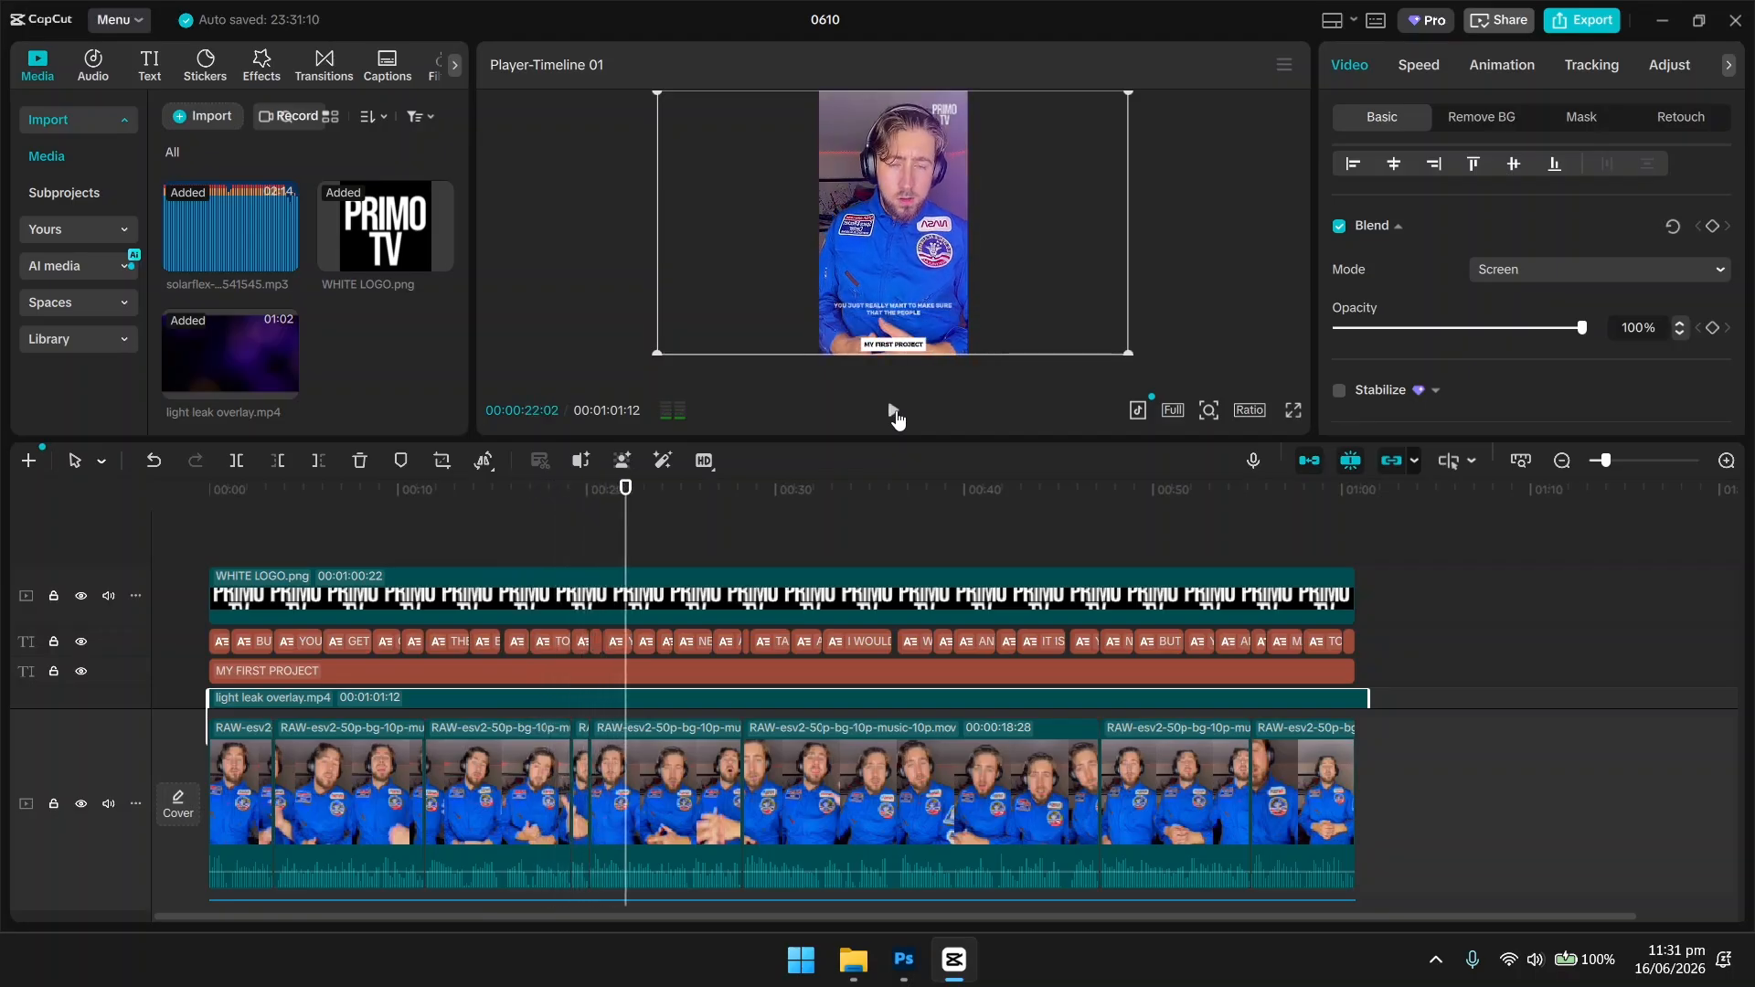
click(894, 411)
Open the video effects library at the Trending effects and review the timeline tracks.
click(261, 64)
scroll(368, 183, up, 5)
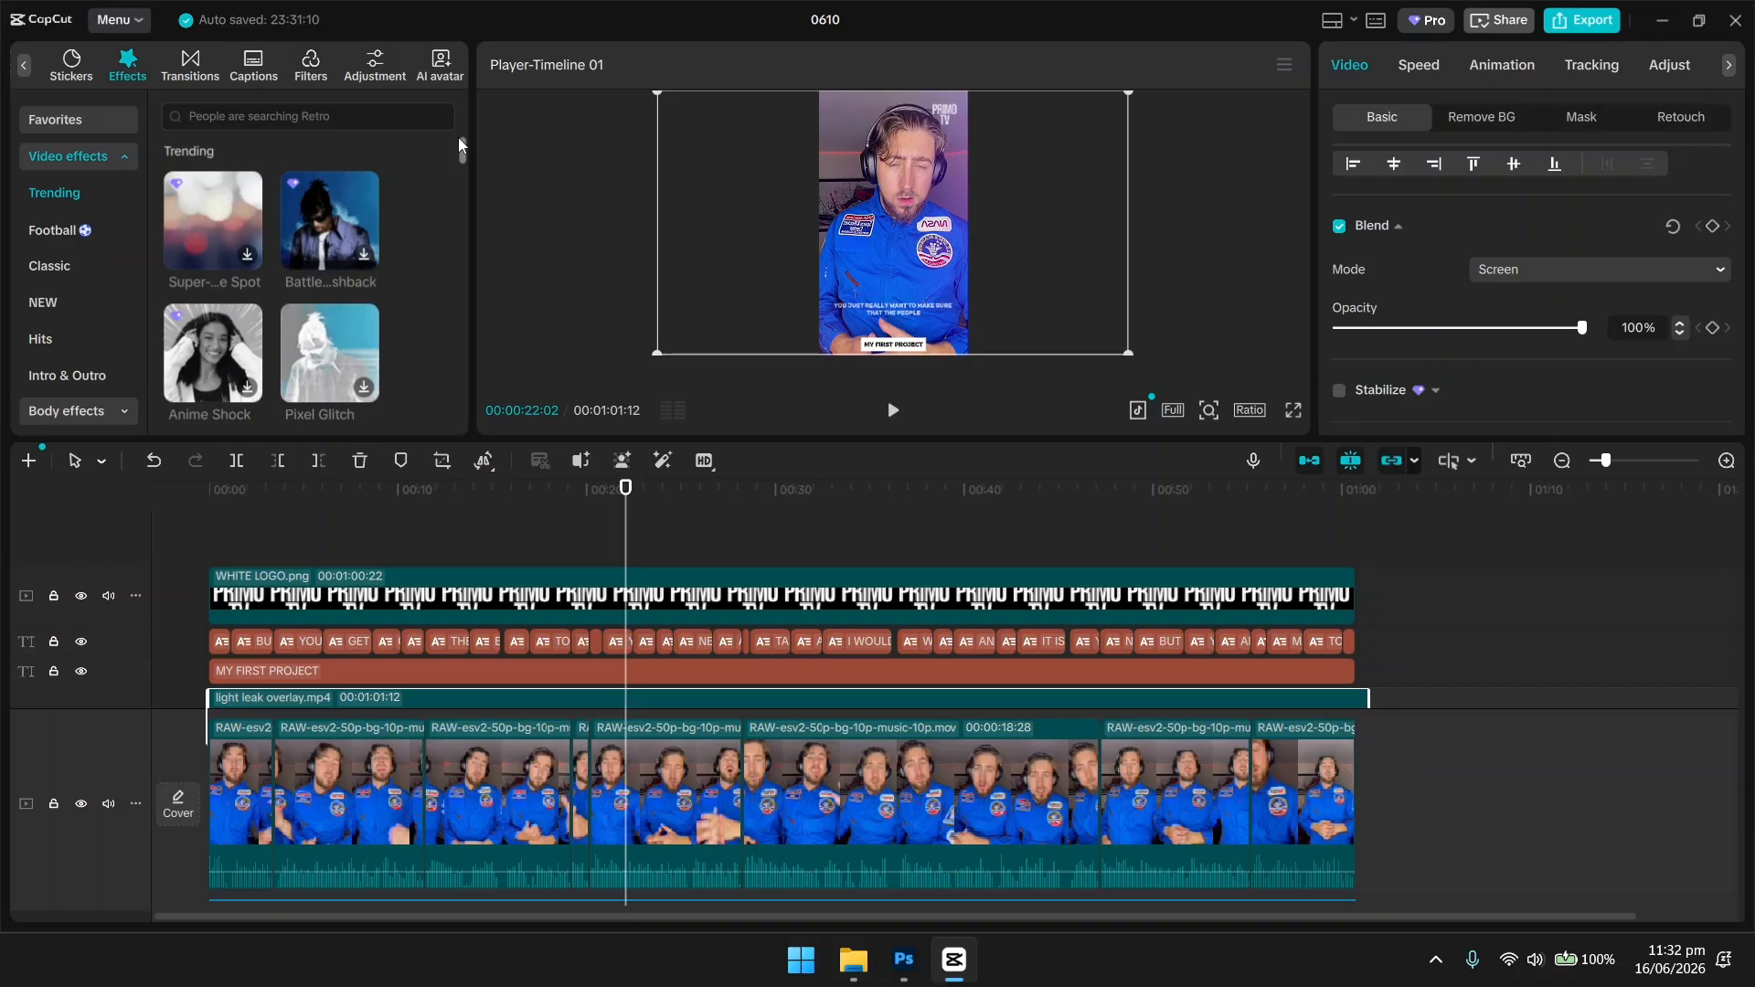
scroll(880, 646, down, 2)
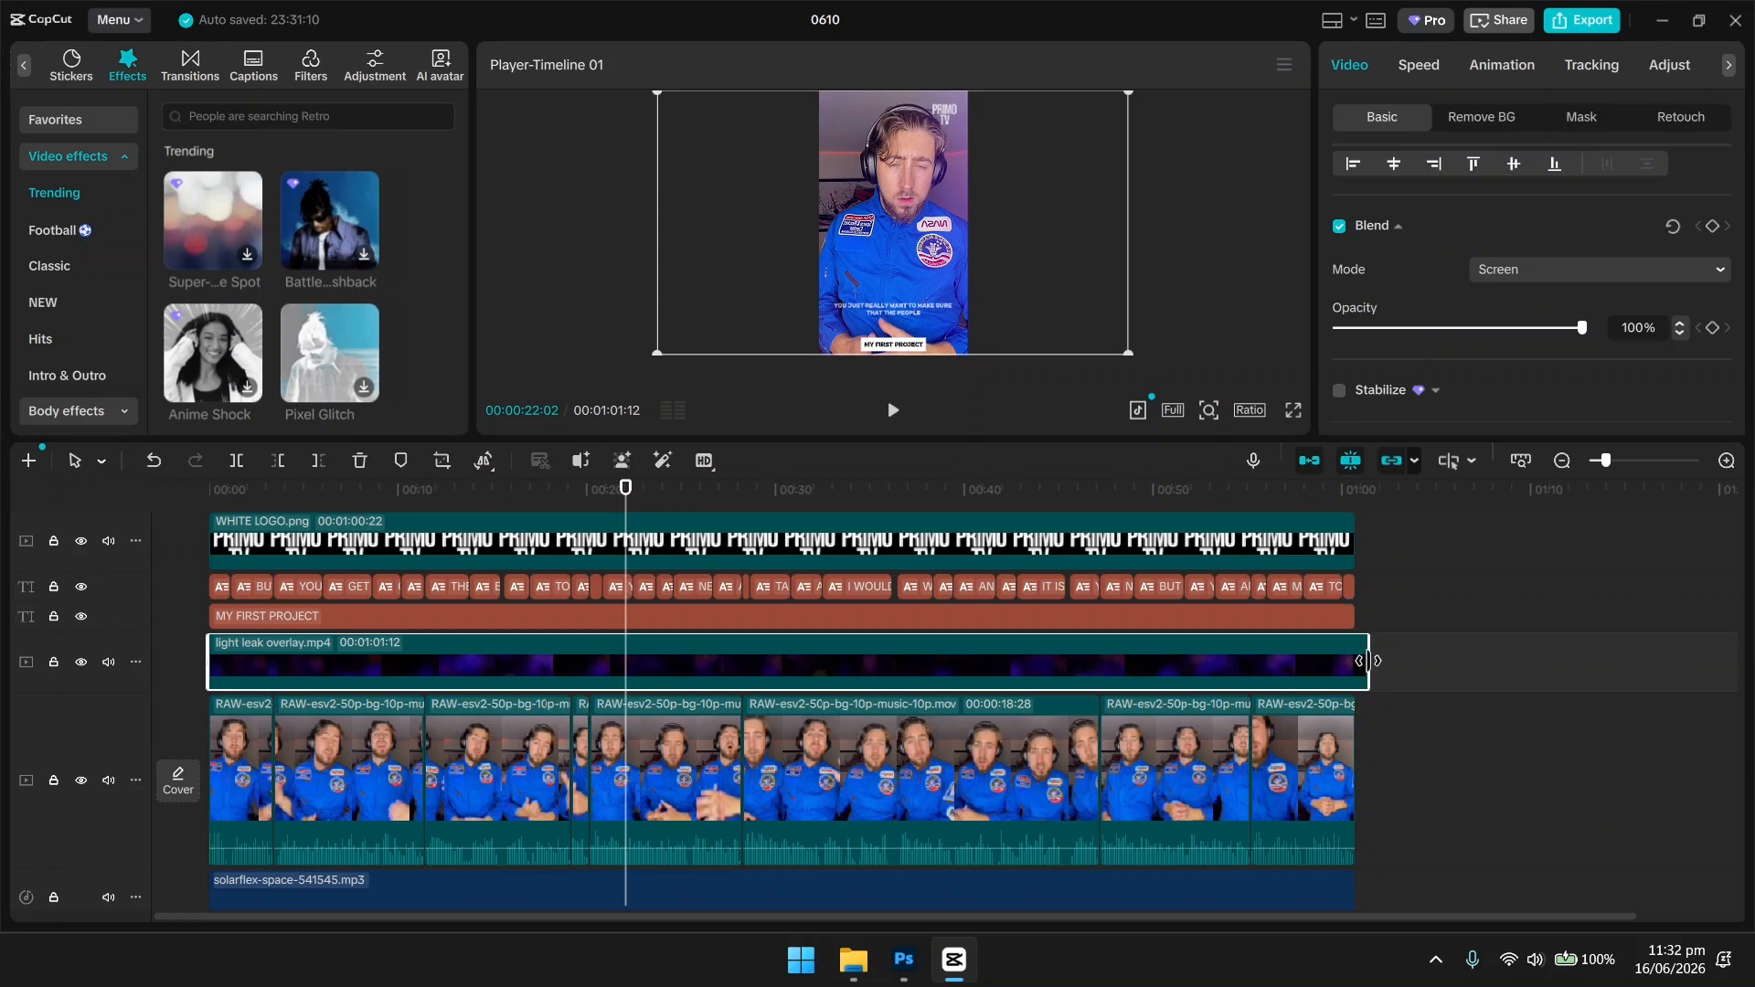
Trim the end of the light leak overlay clip to match the main footage's end at 00:01:00:22.
scroll(1358, 580, up, 1)
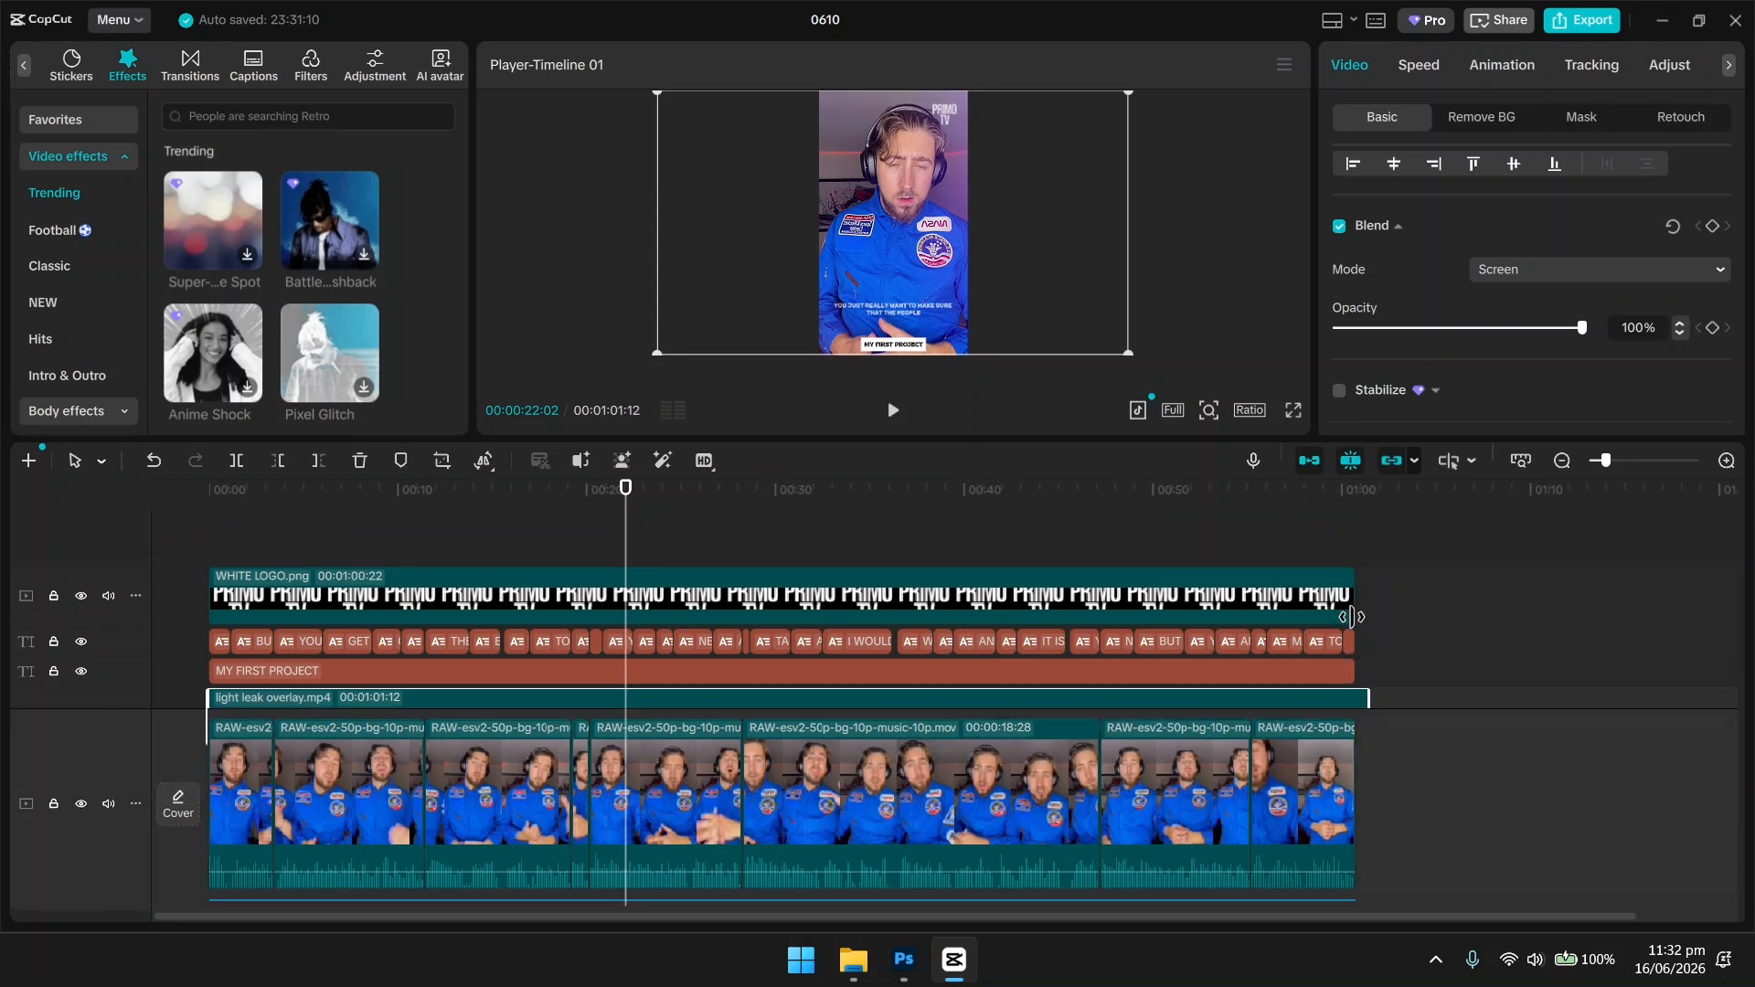
scroll(1351, 616, down, 1)
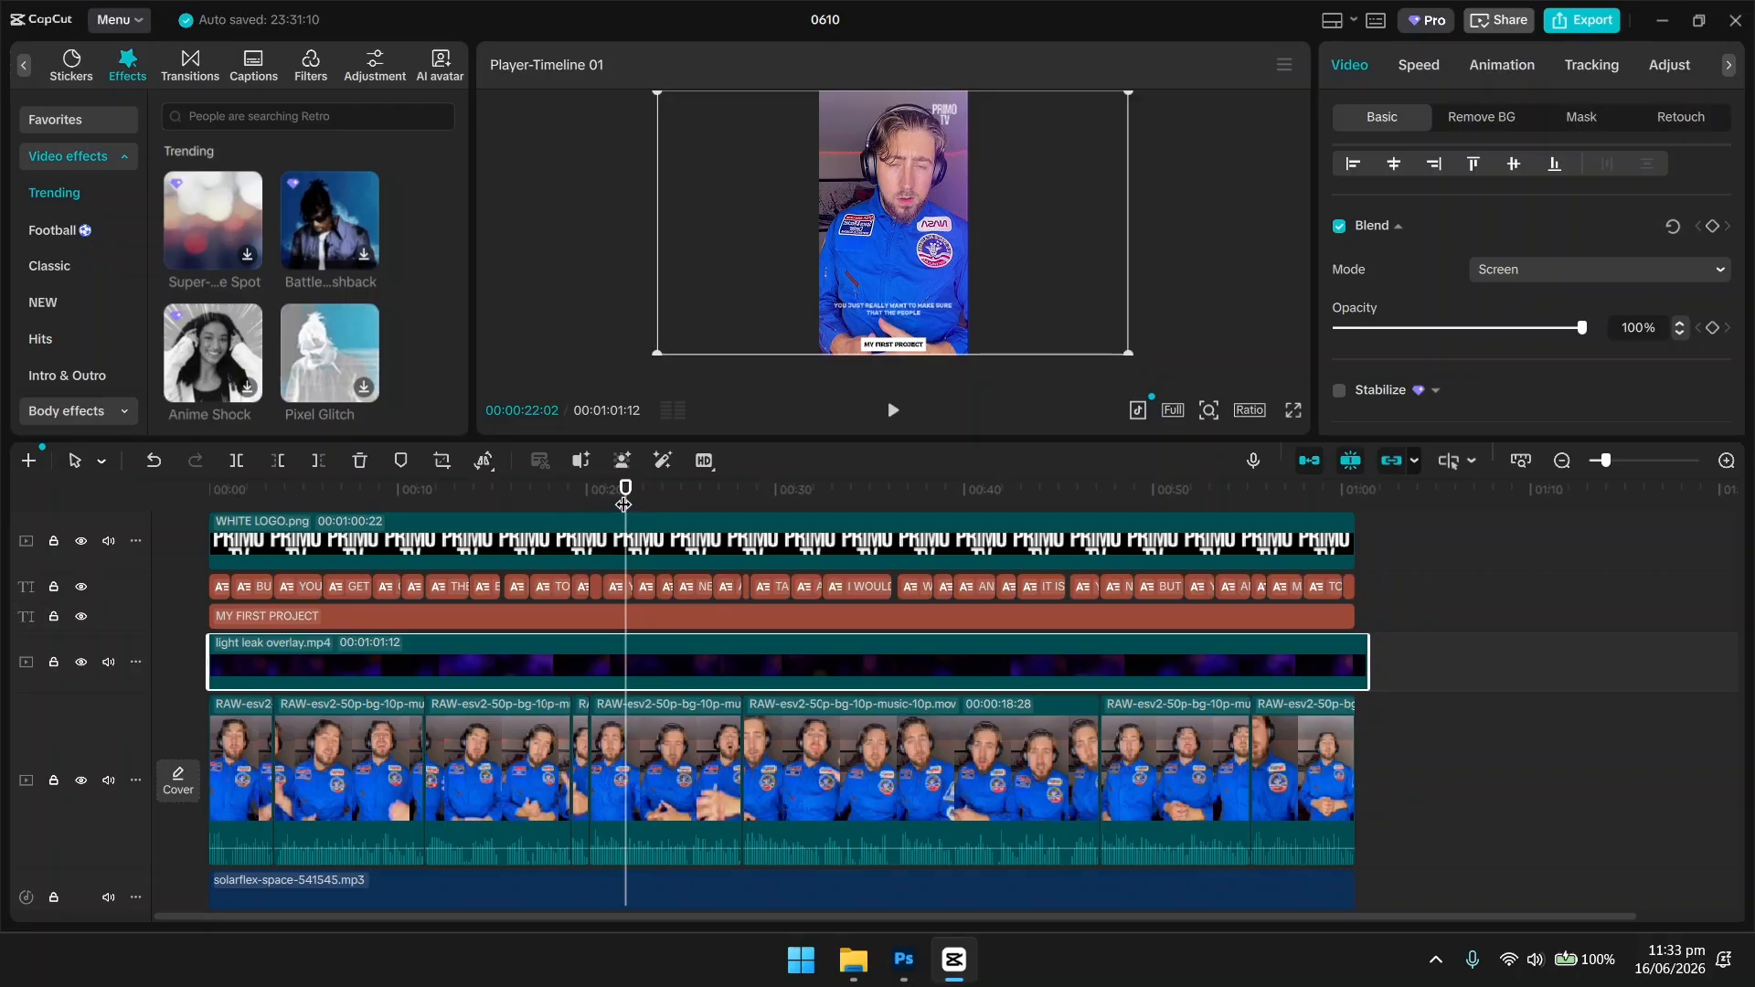
drag(625, 503, 1354, 533)
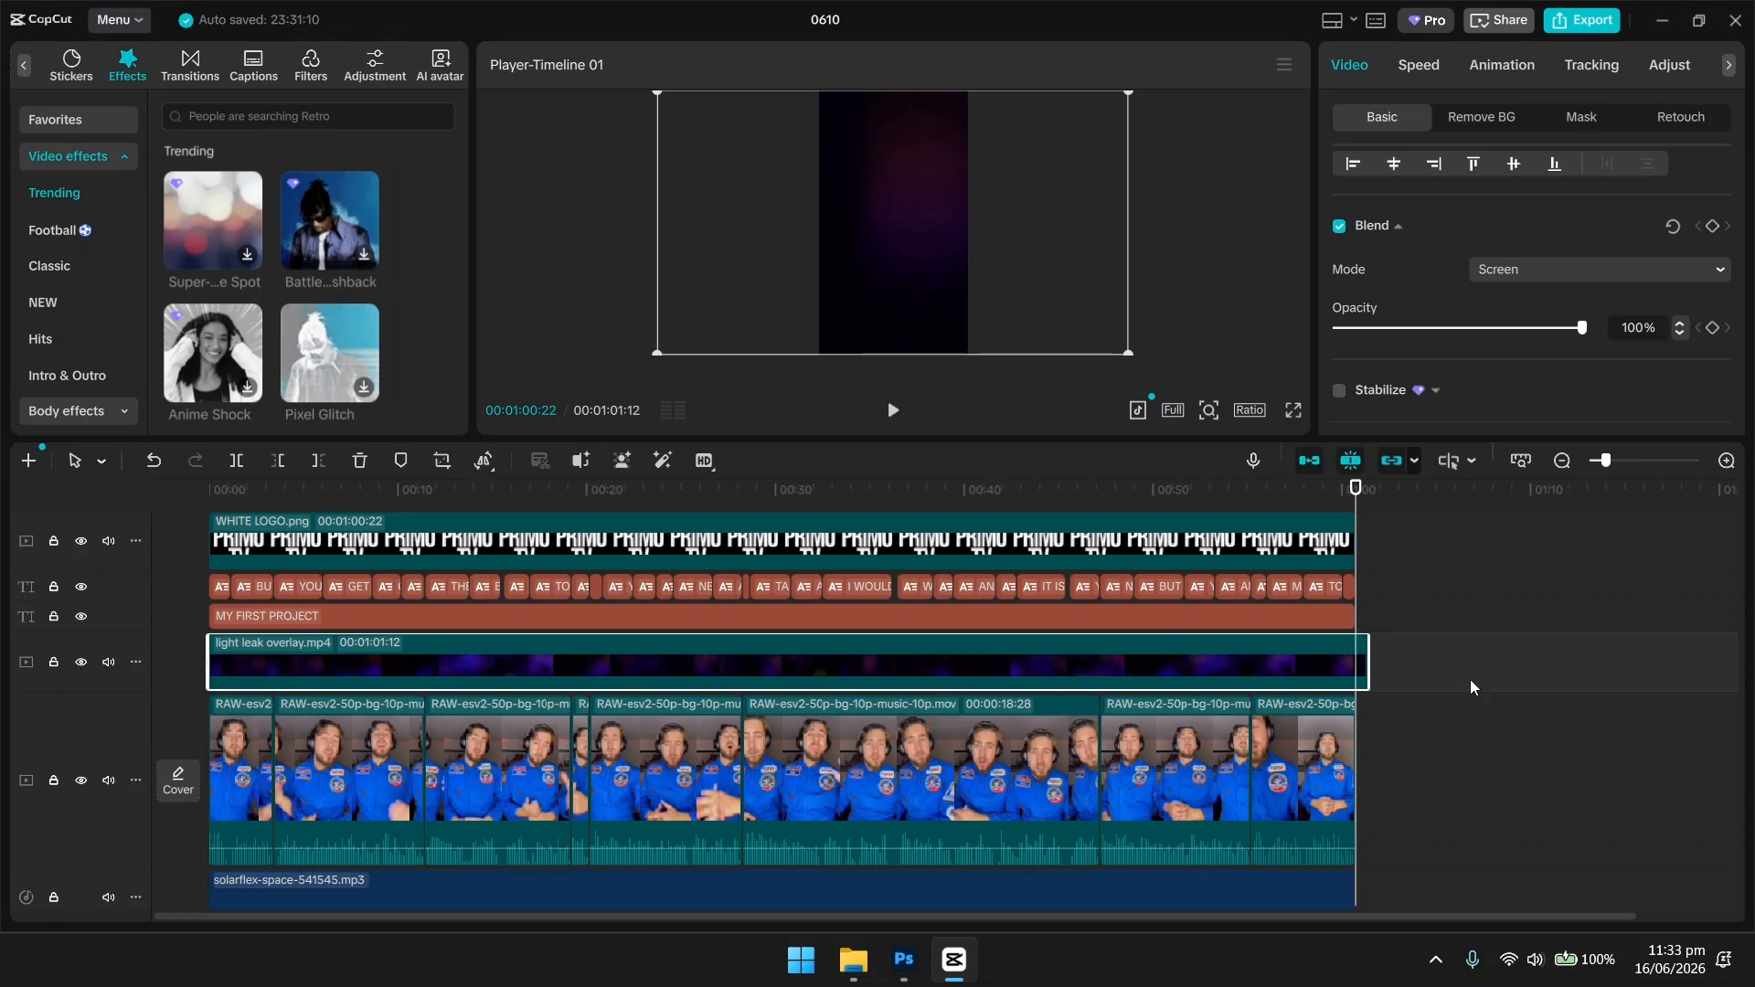
click(320, 466)
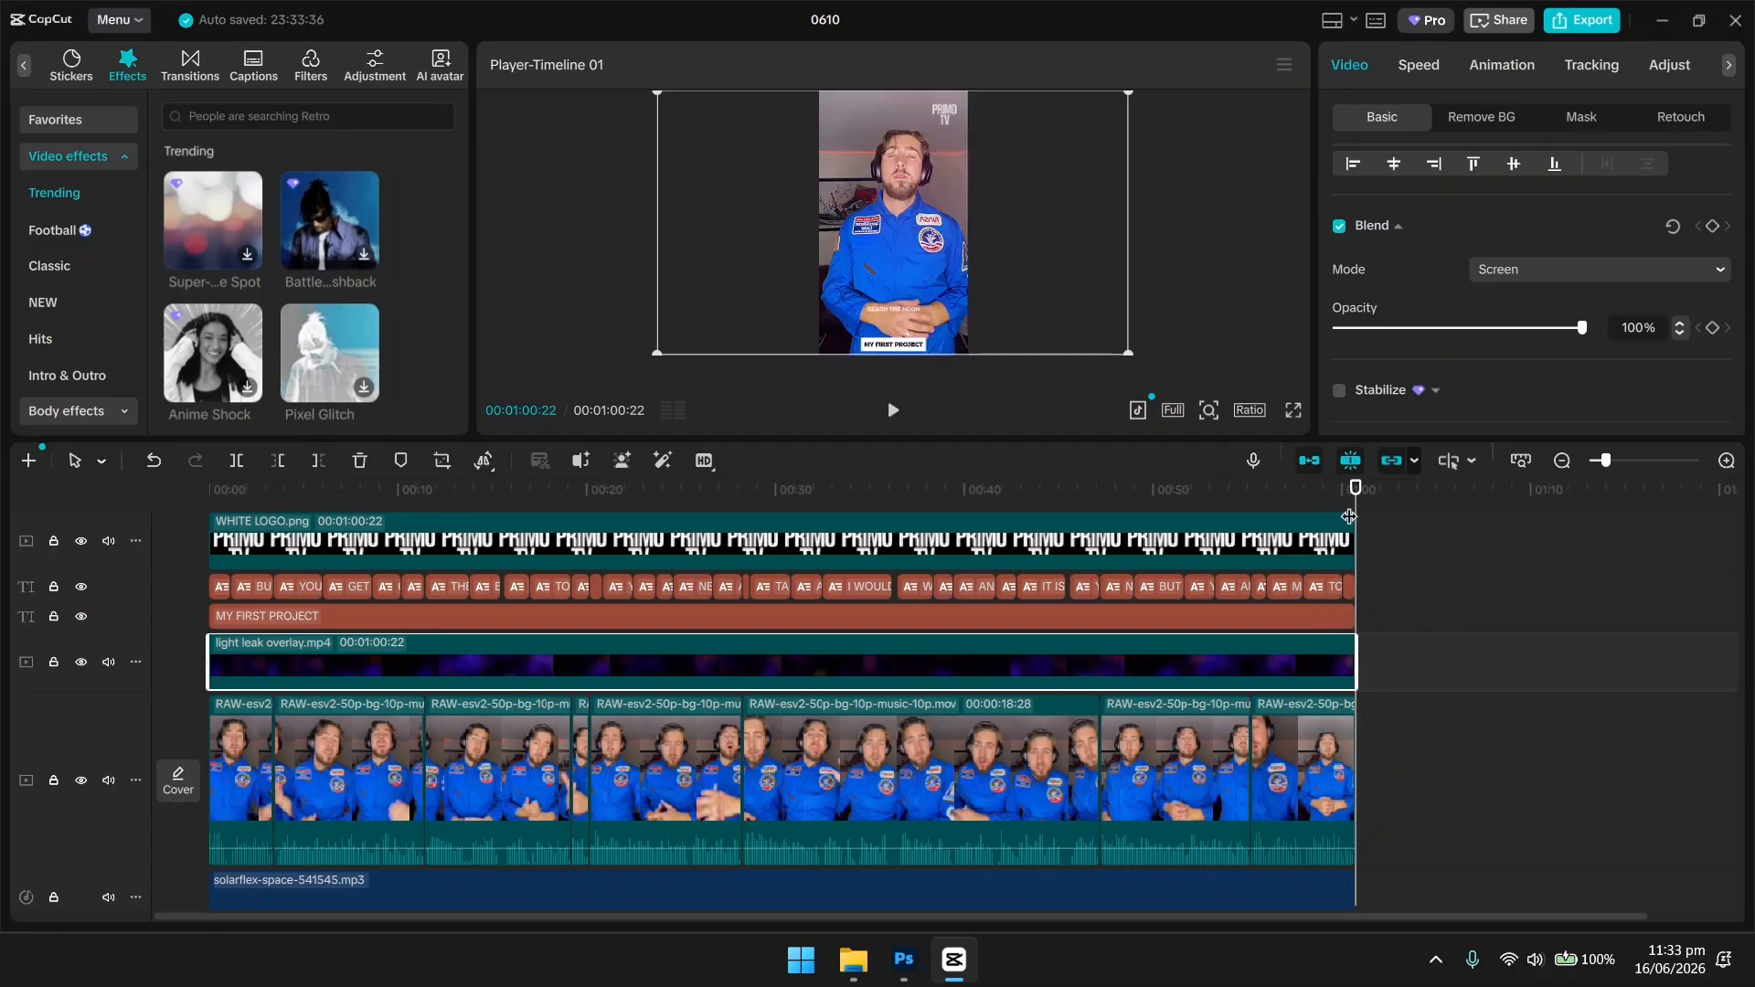
click(1066, 498)
drag(996, 498, 320, 526)
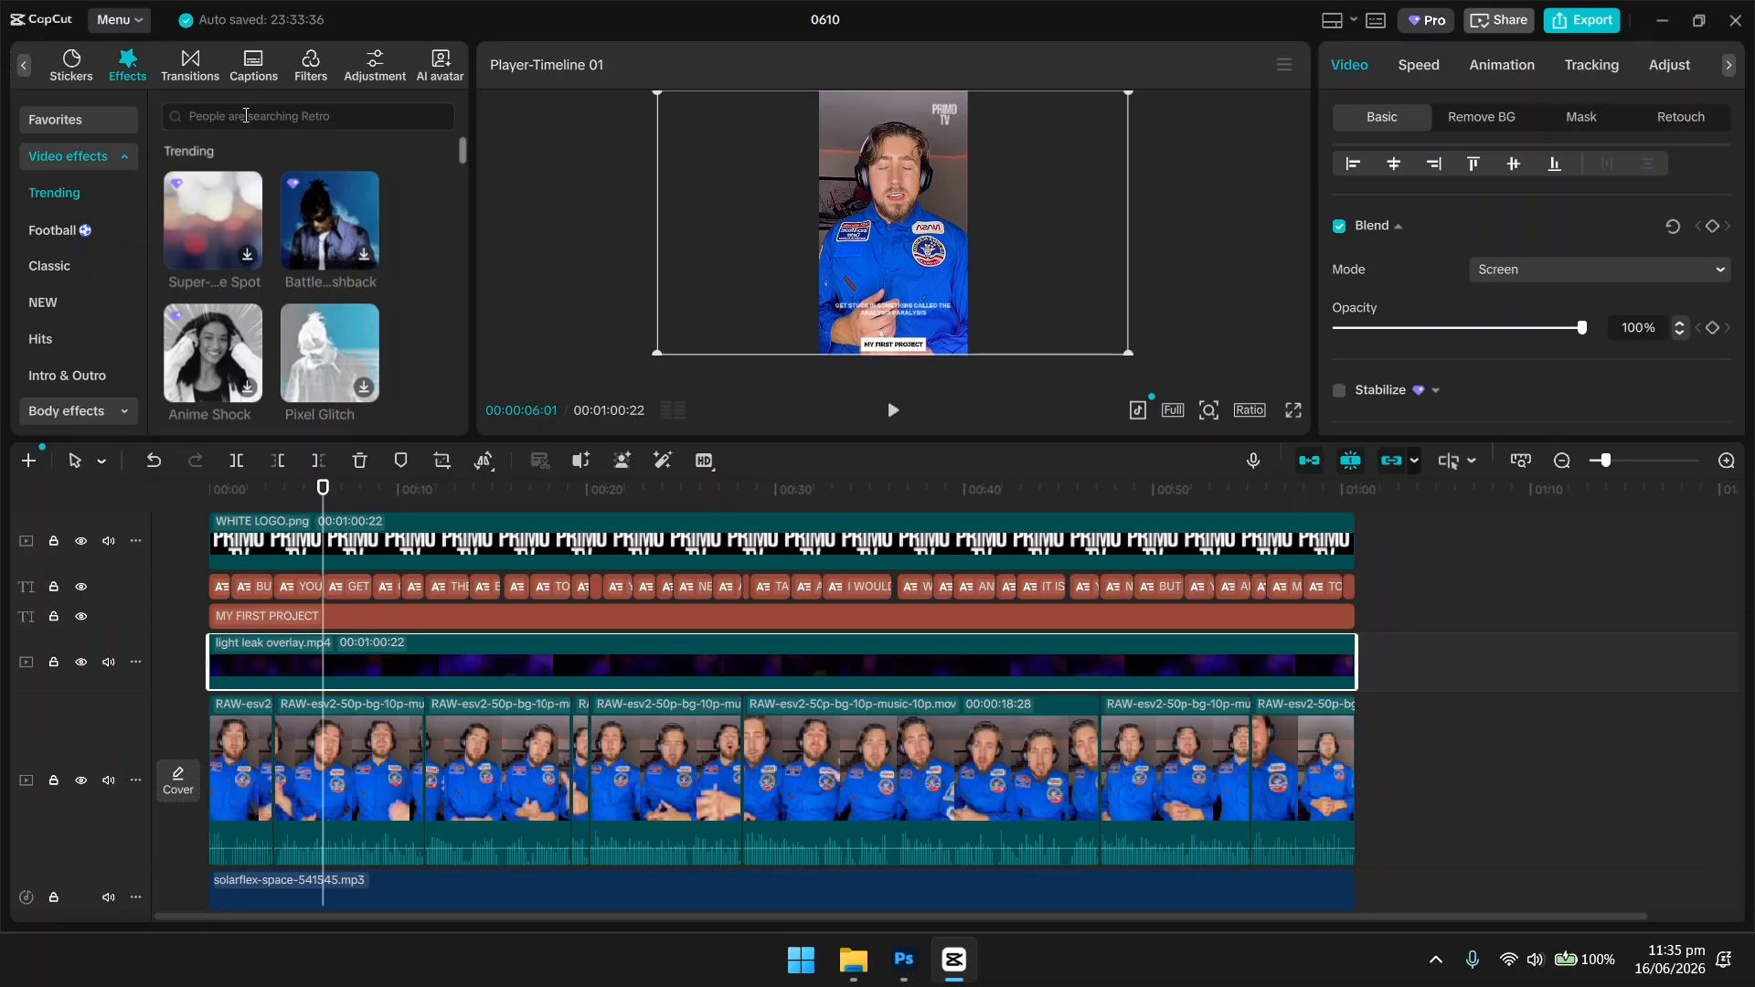
Download the Wall Ripper transition from the Trending transitions and place it between the first two main-track clips.
click(194, 64)
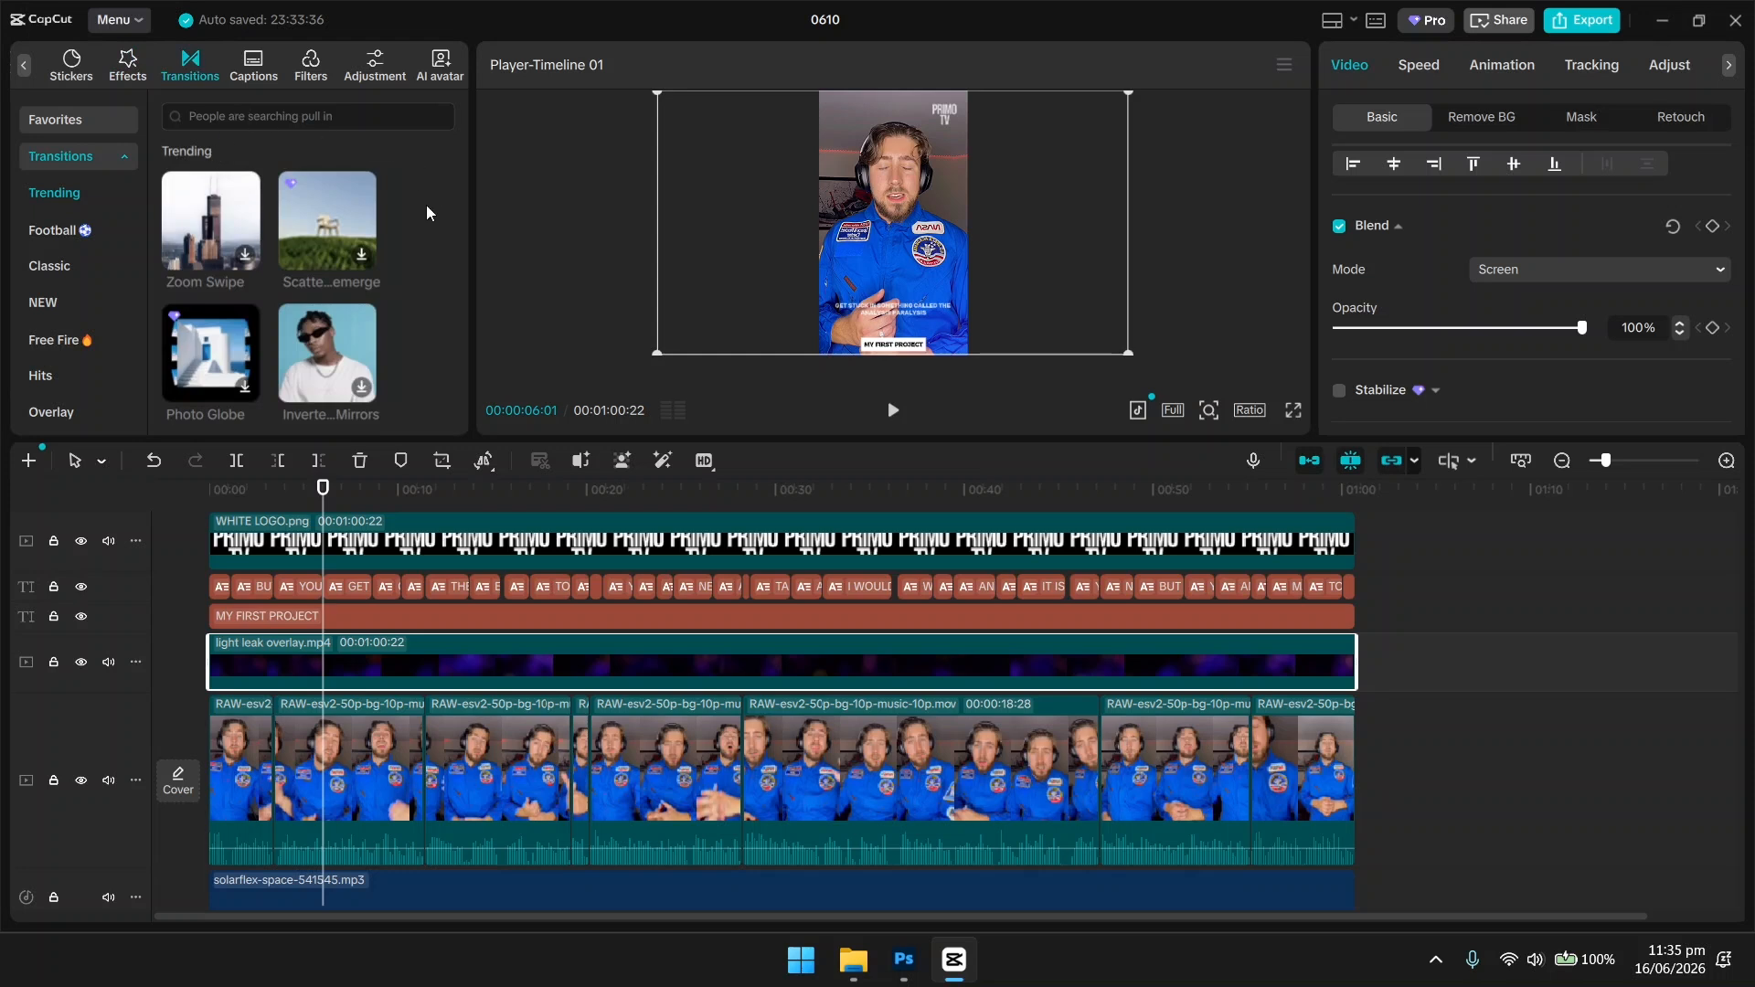
scroll(436, 219, down, 1)
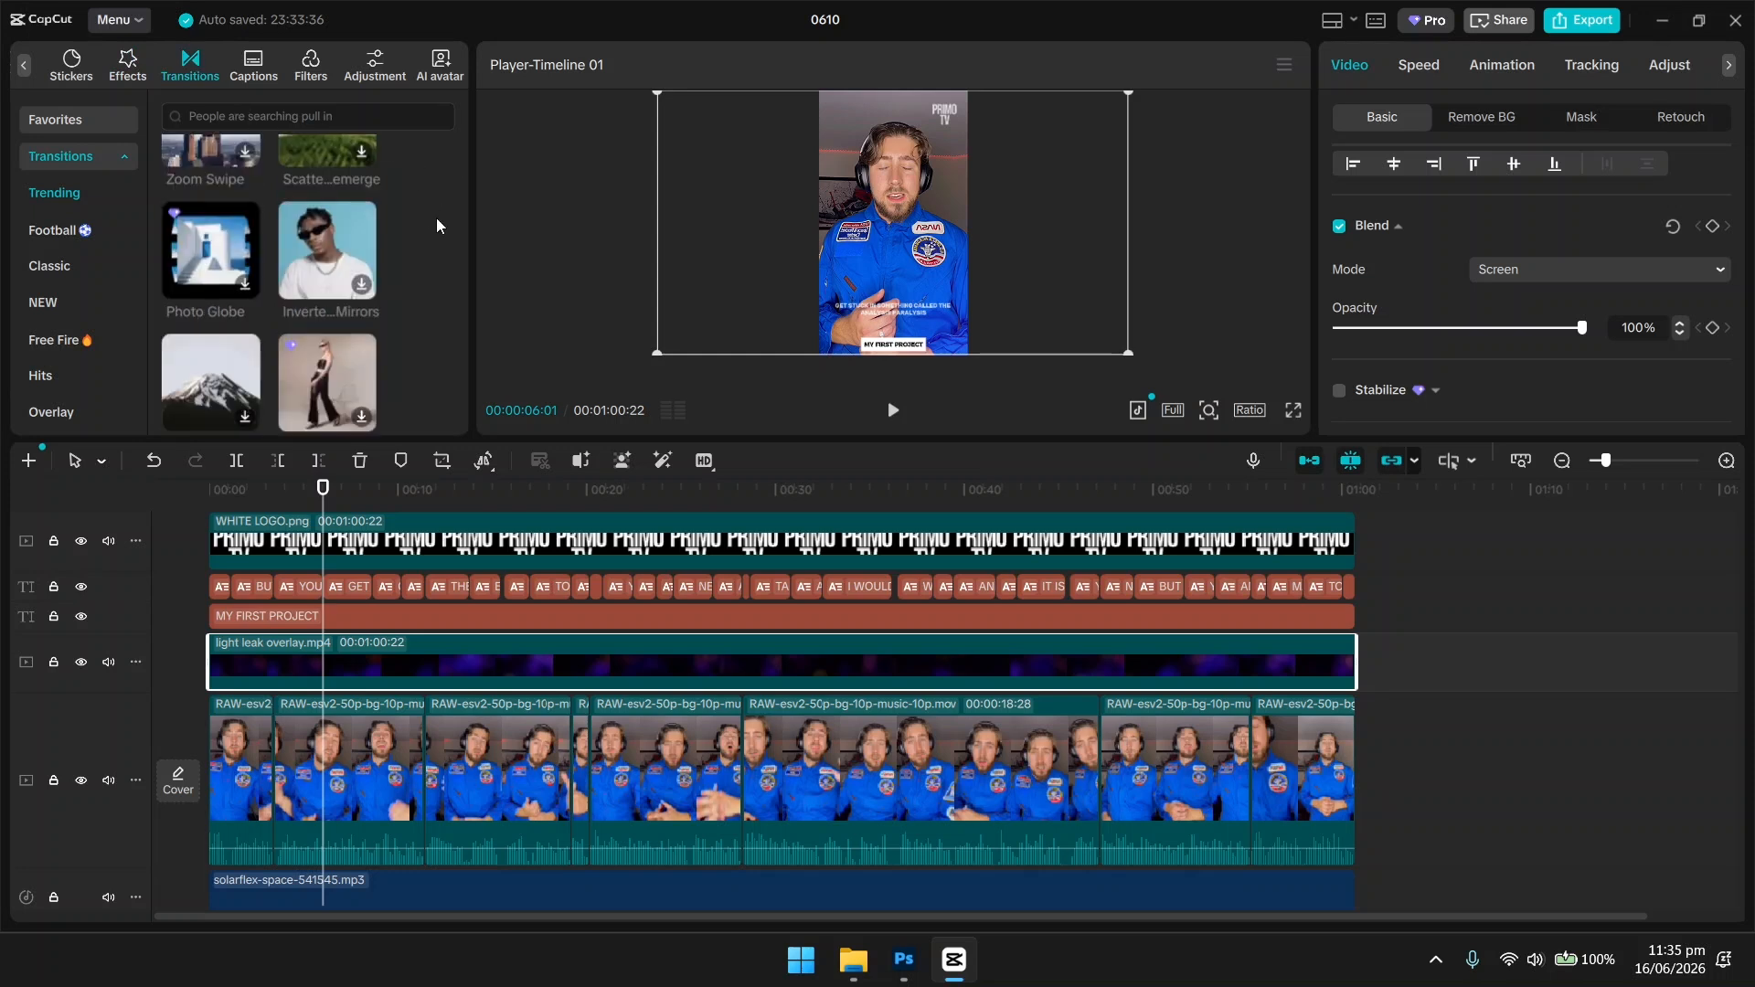
scroll(436, 219, up, 1)
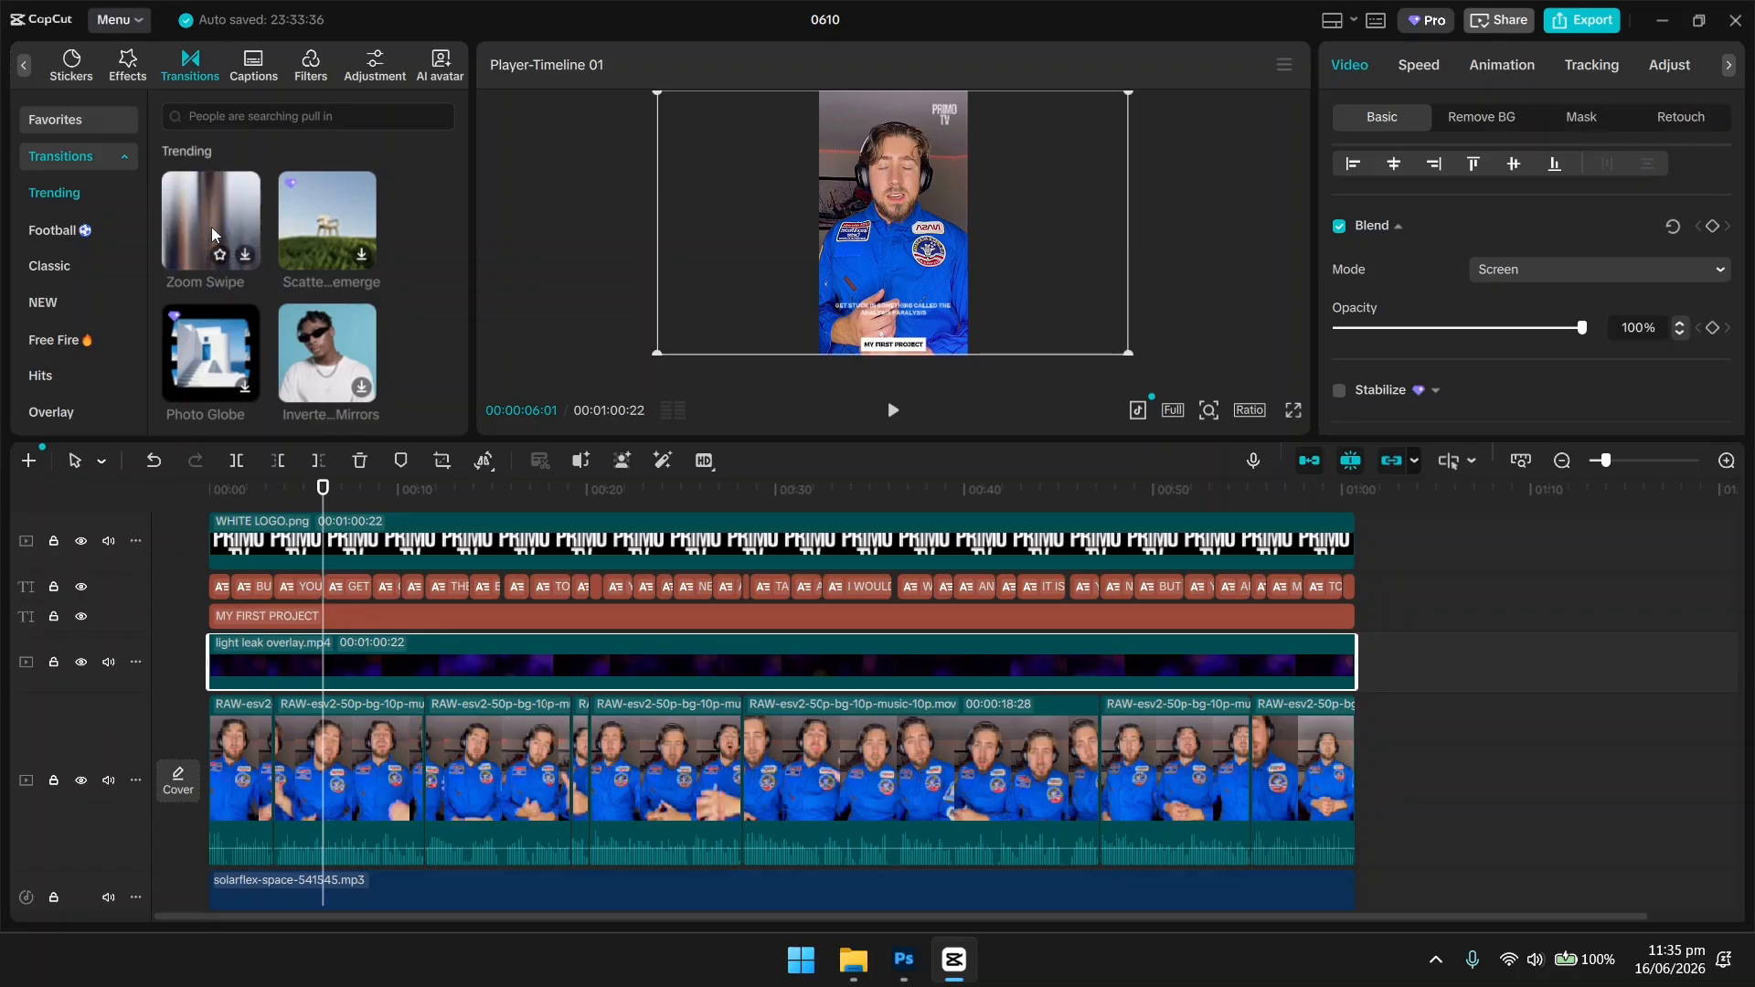
scroll(212, 234, down, 1)
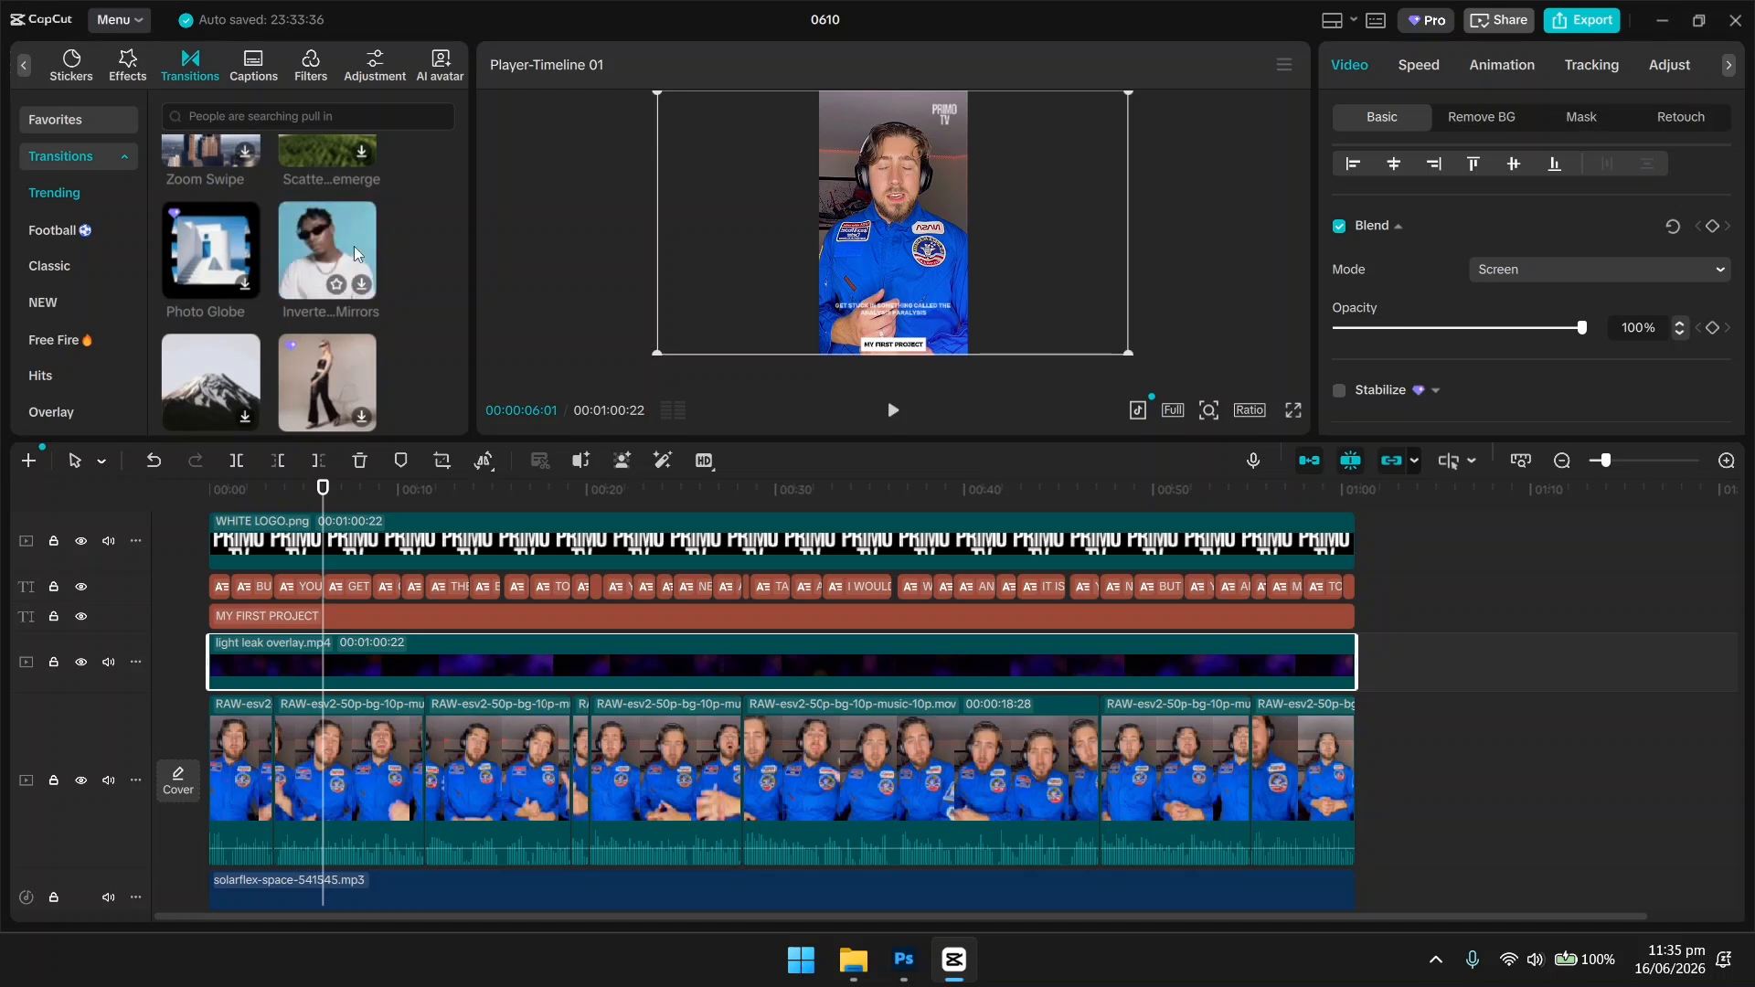
scroll(239, 364, down, 2)
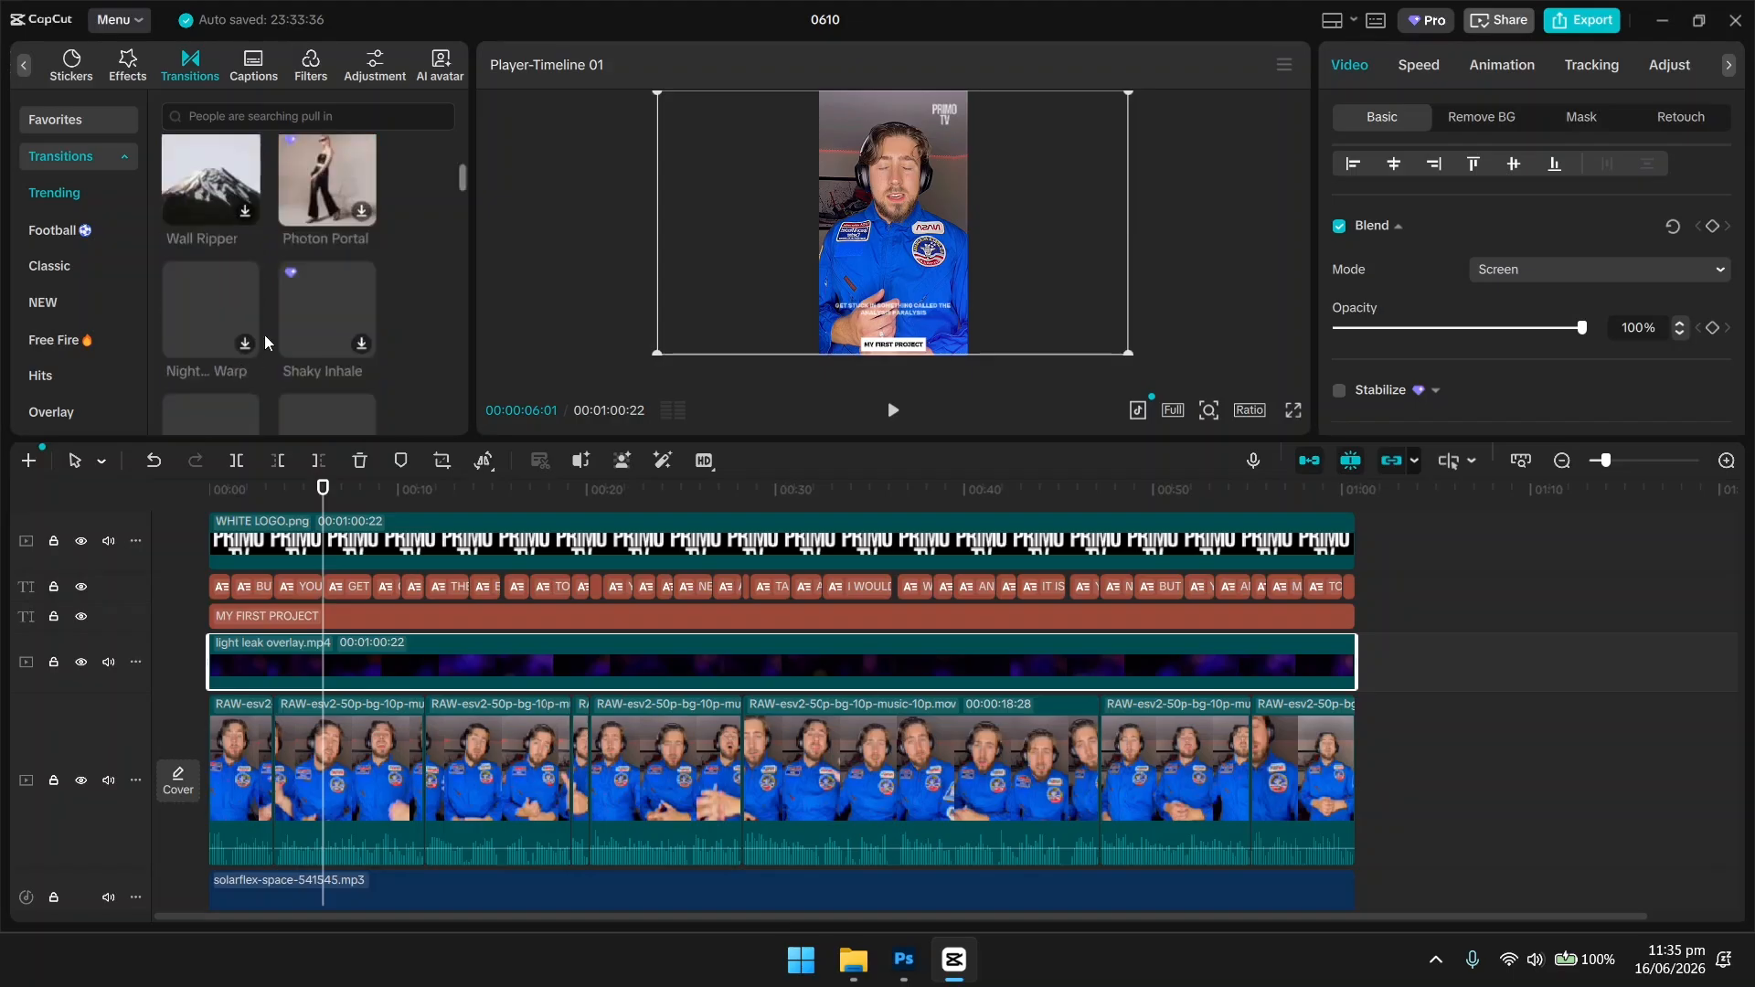
scroll(224, 278, down, 1)
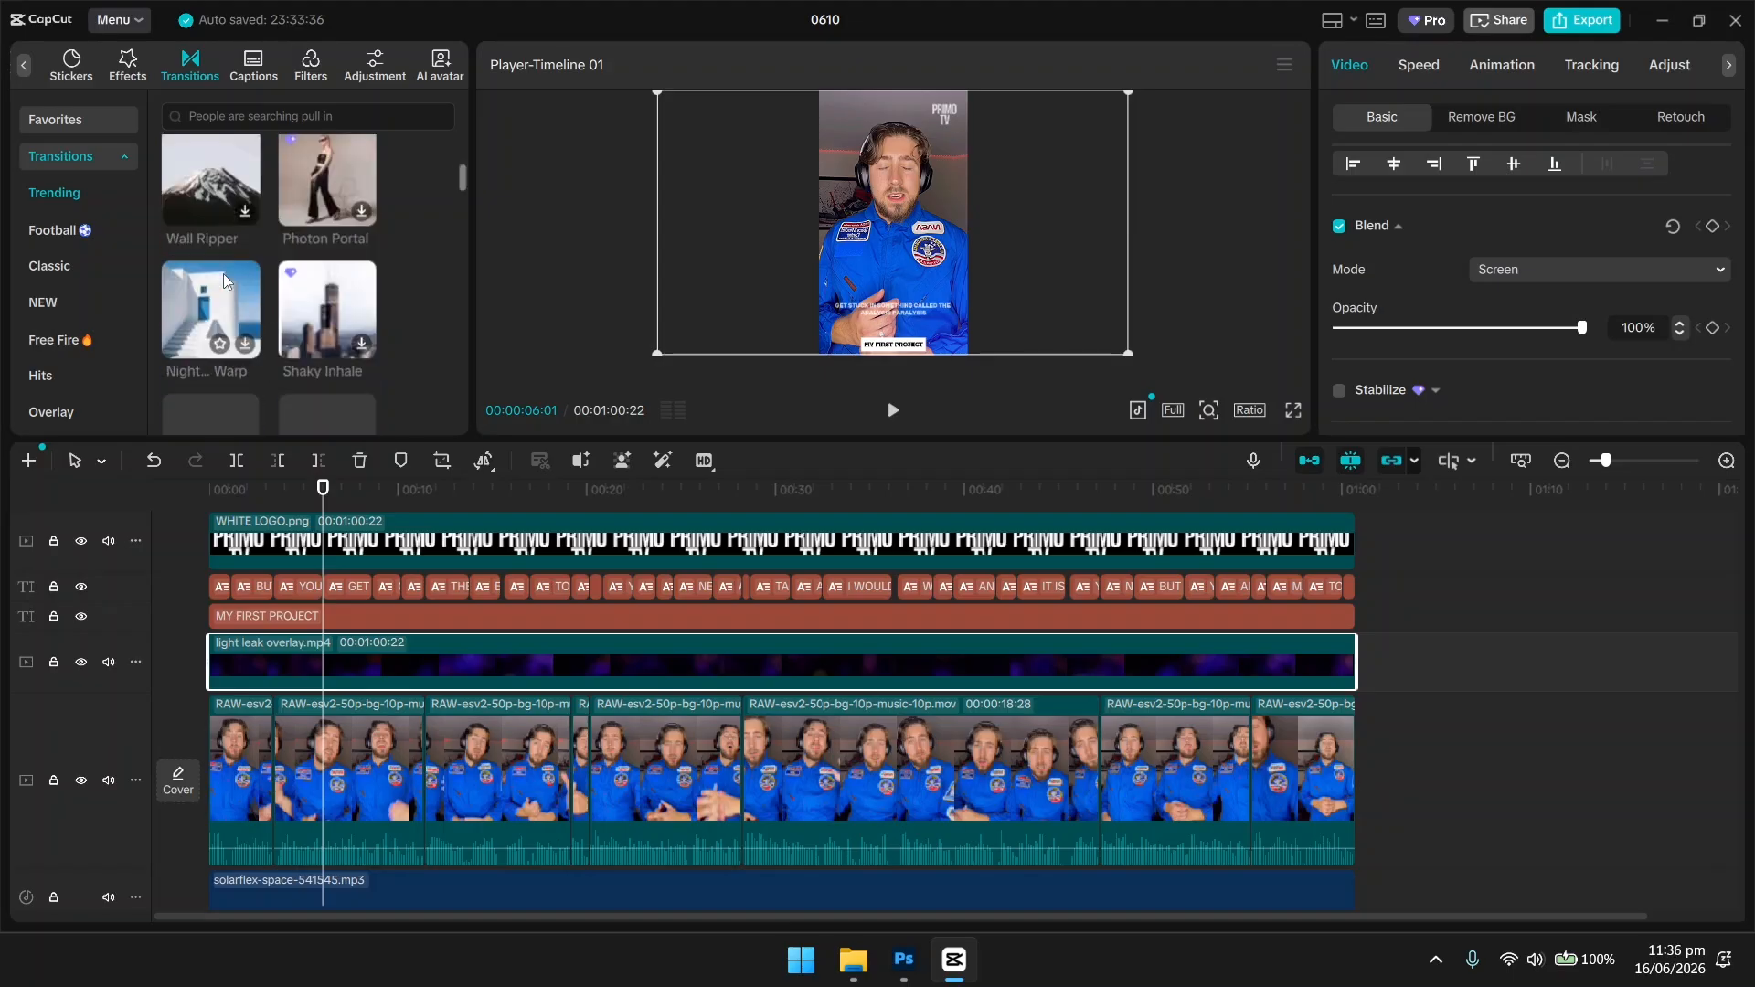
scroll(224, 279, up, 1)
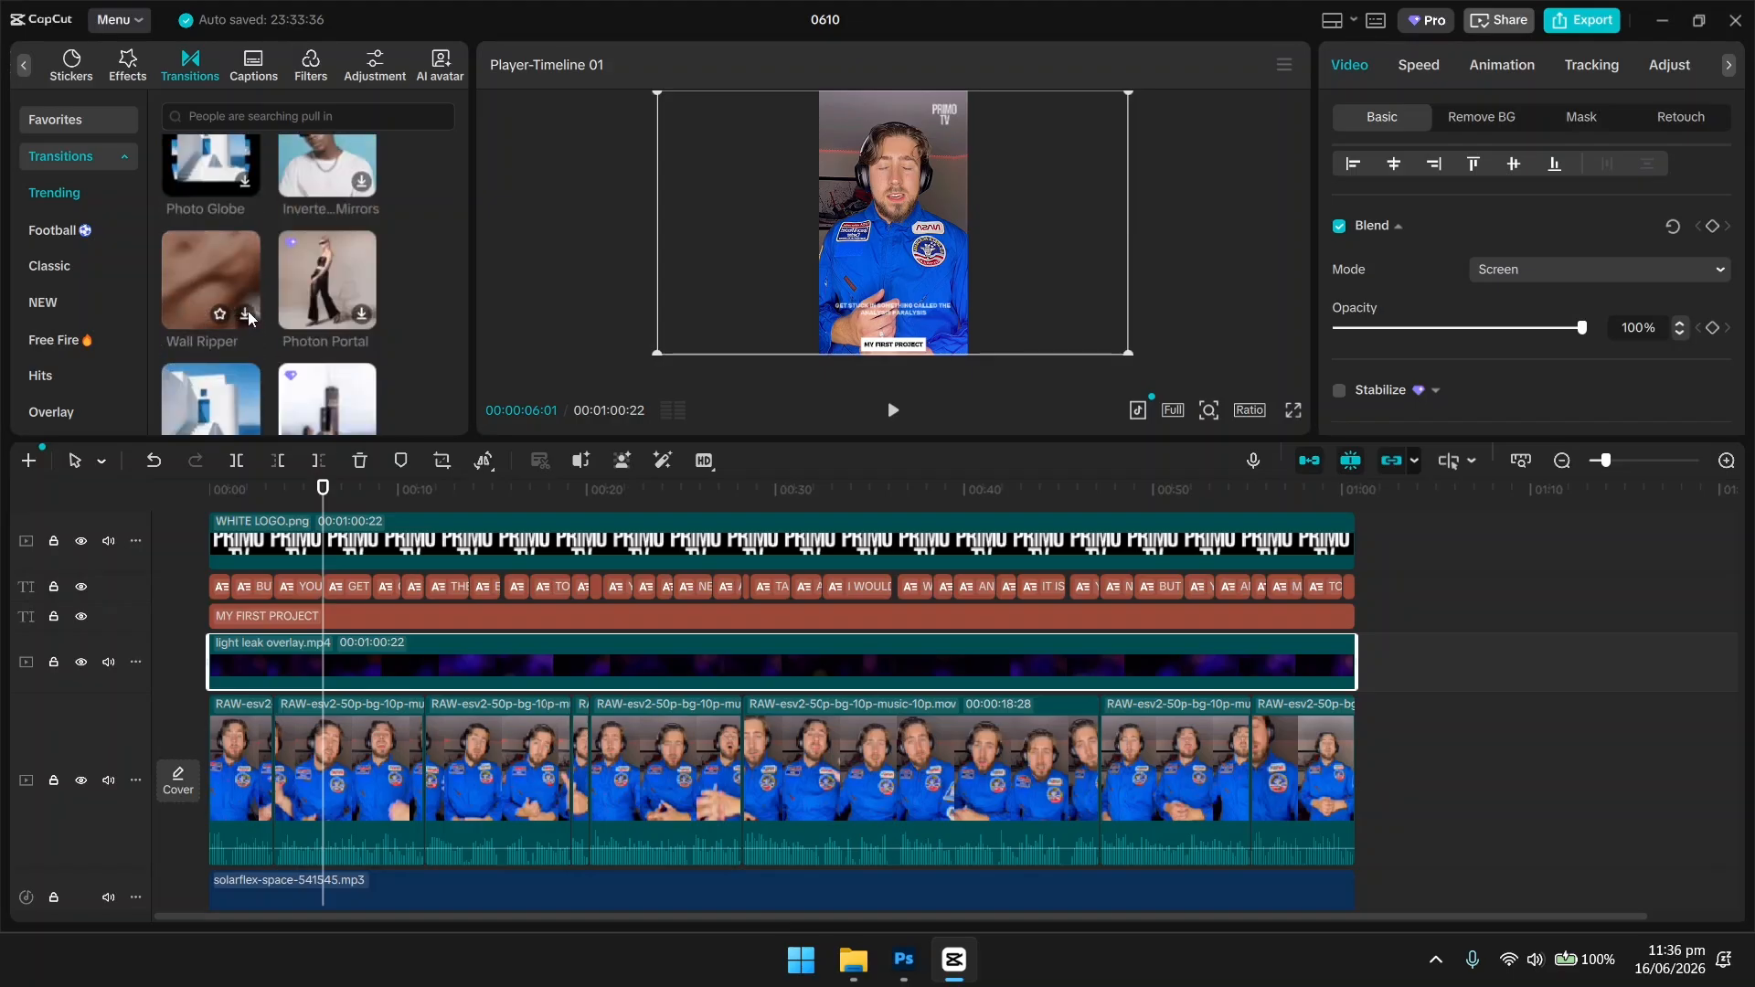
click(246, 315)
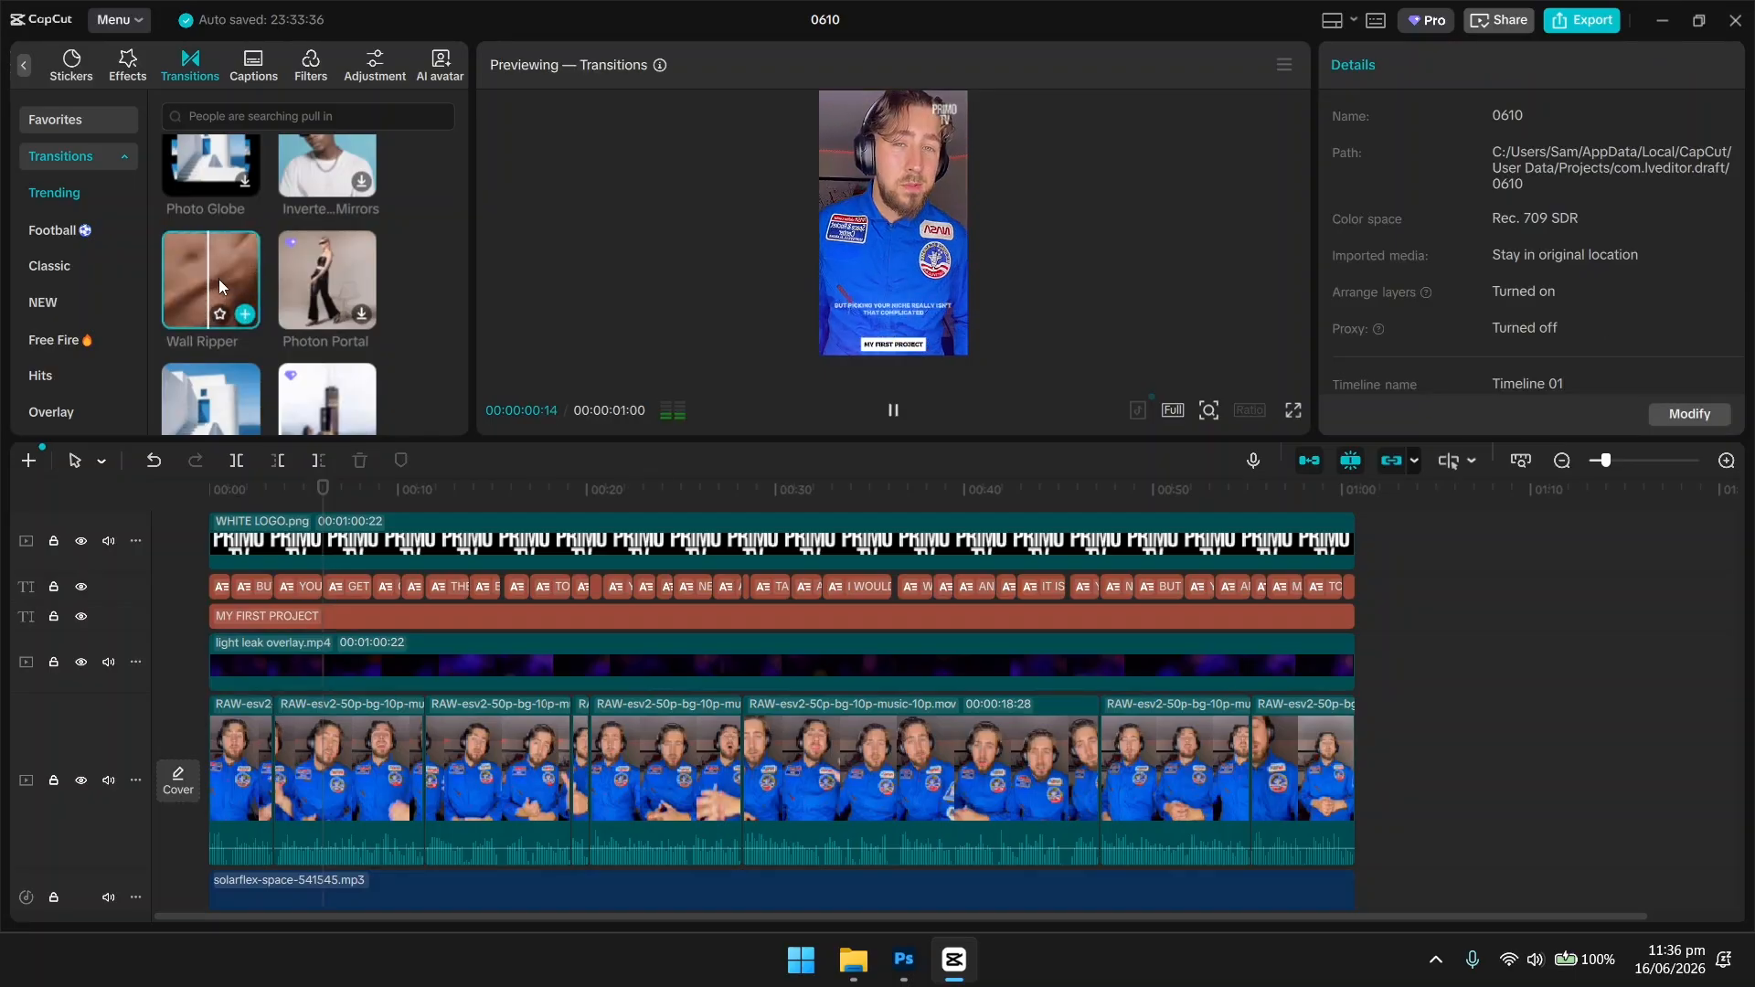
drag(249, 315, 257, 773)
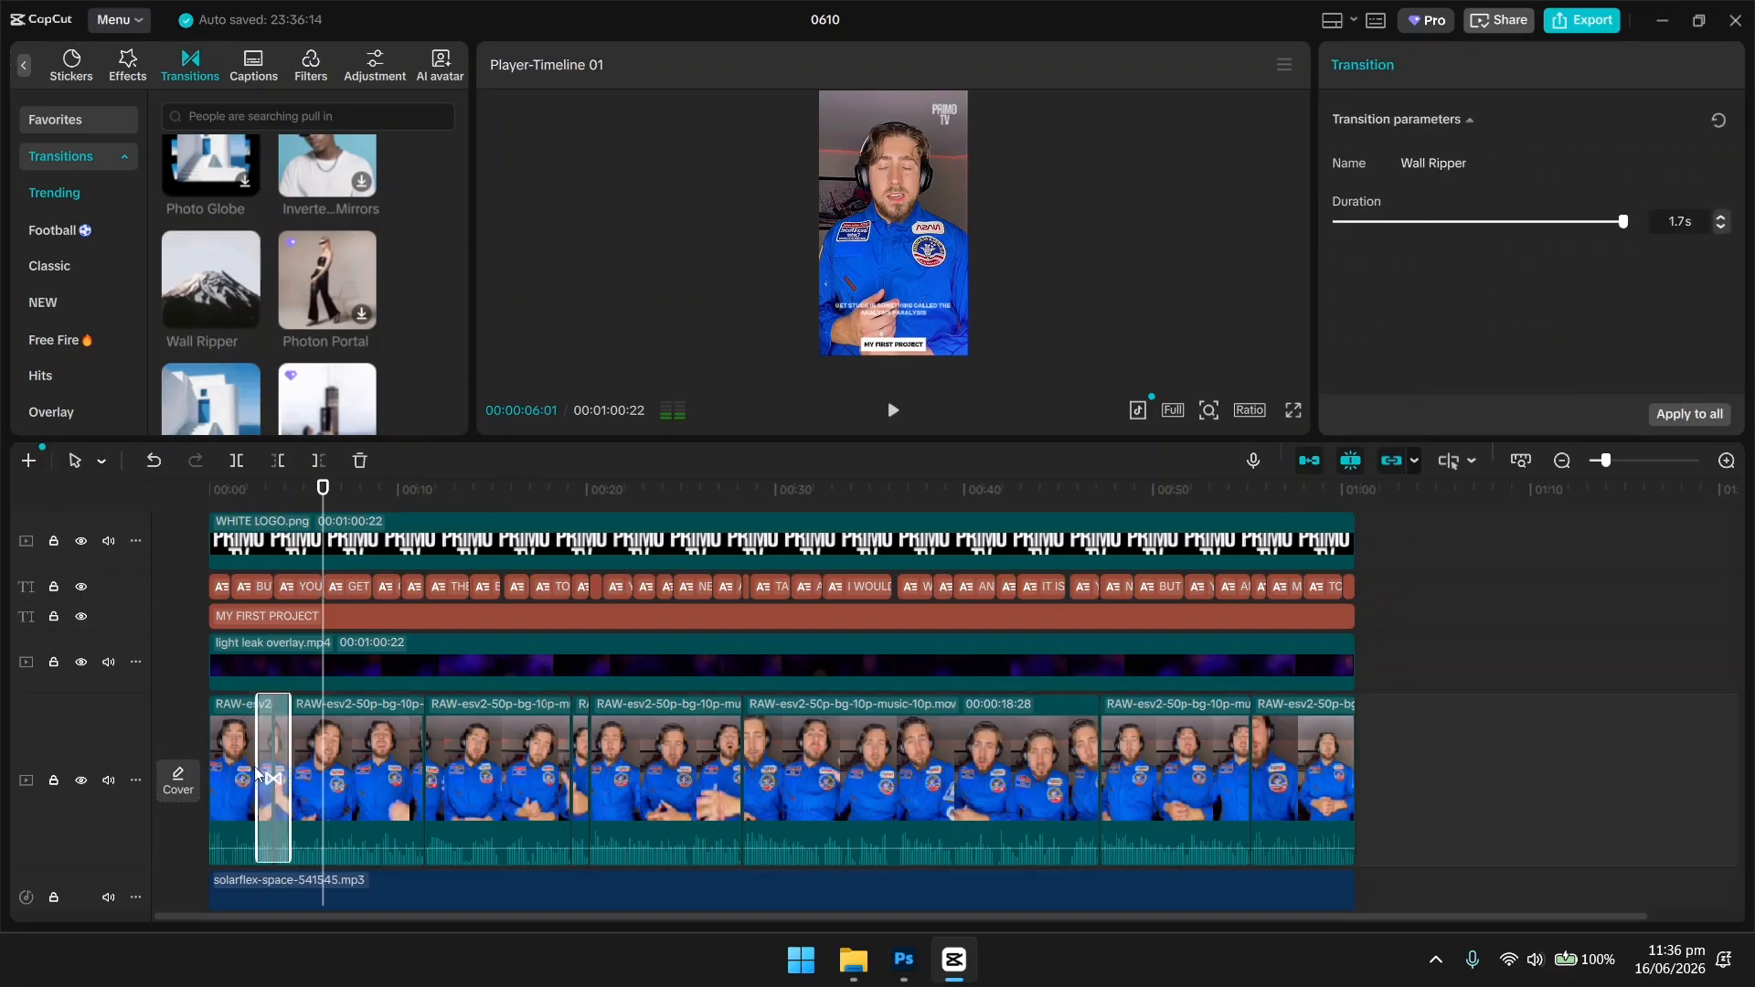
Play the video from the beginning to check the Wall Ripper transition between the first two clips.
click(210, 488)
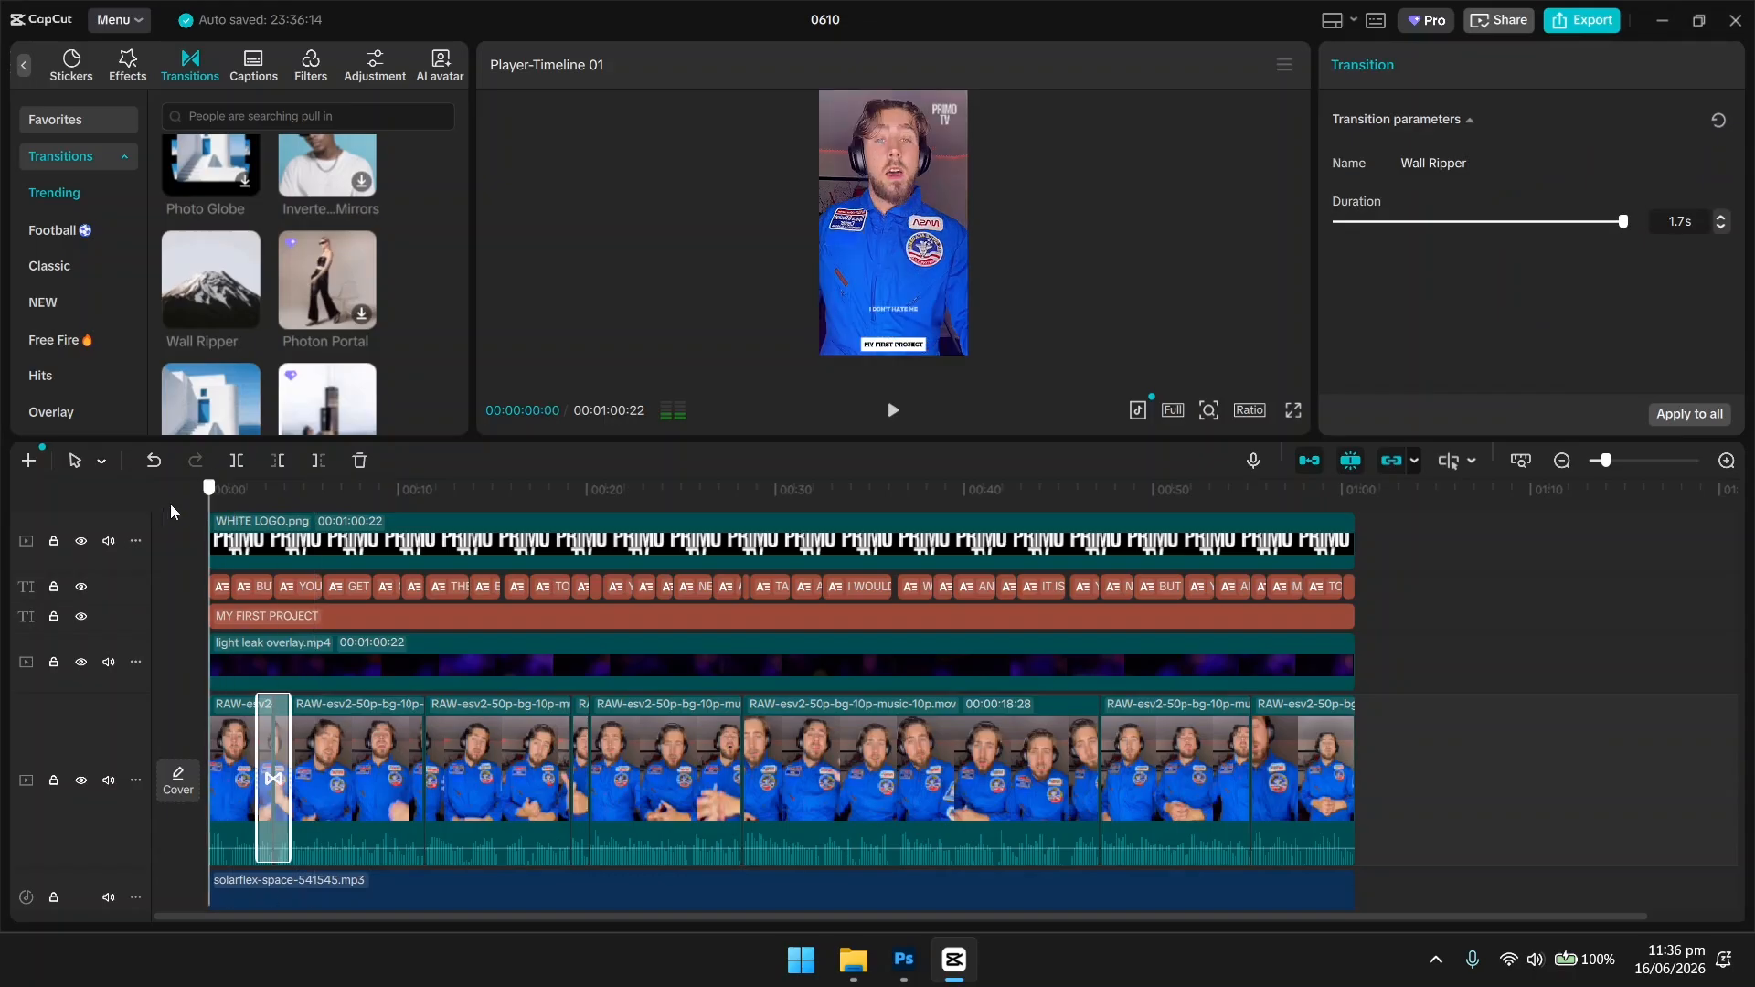
click(892, 411)
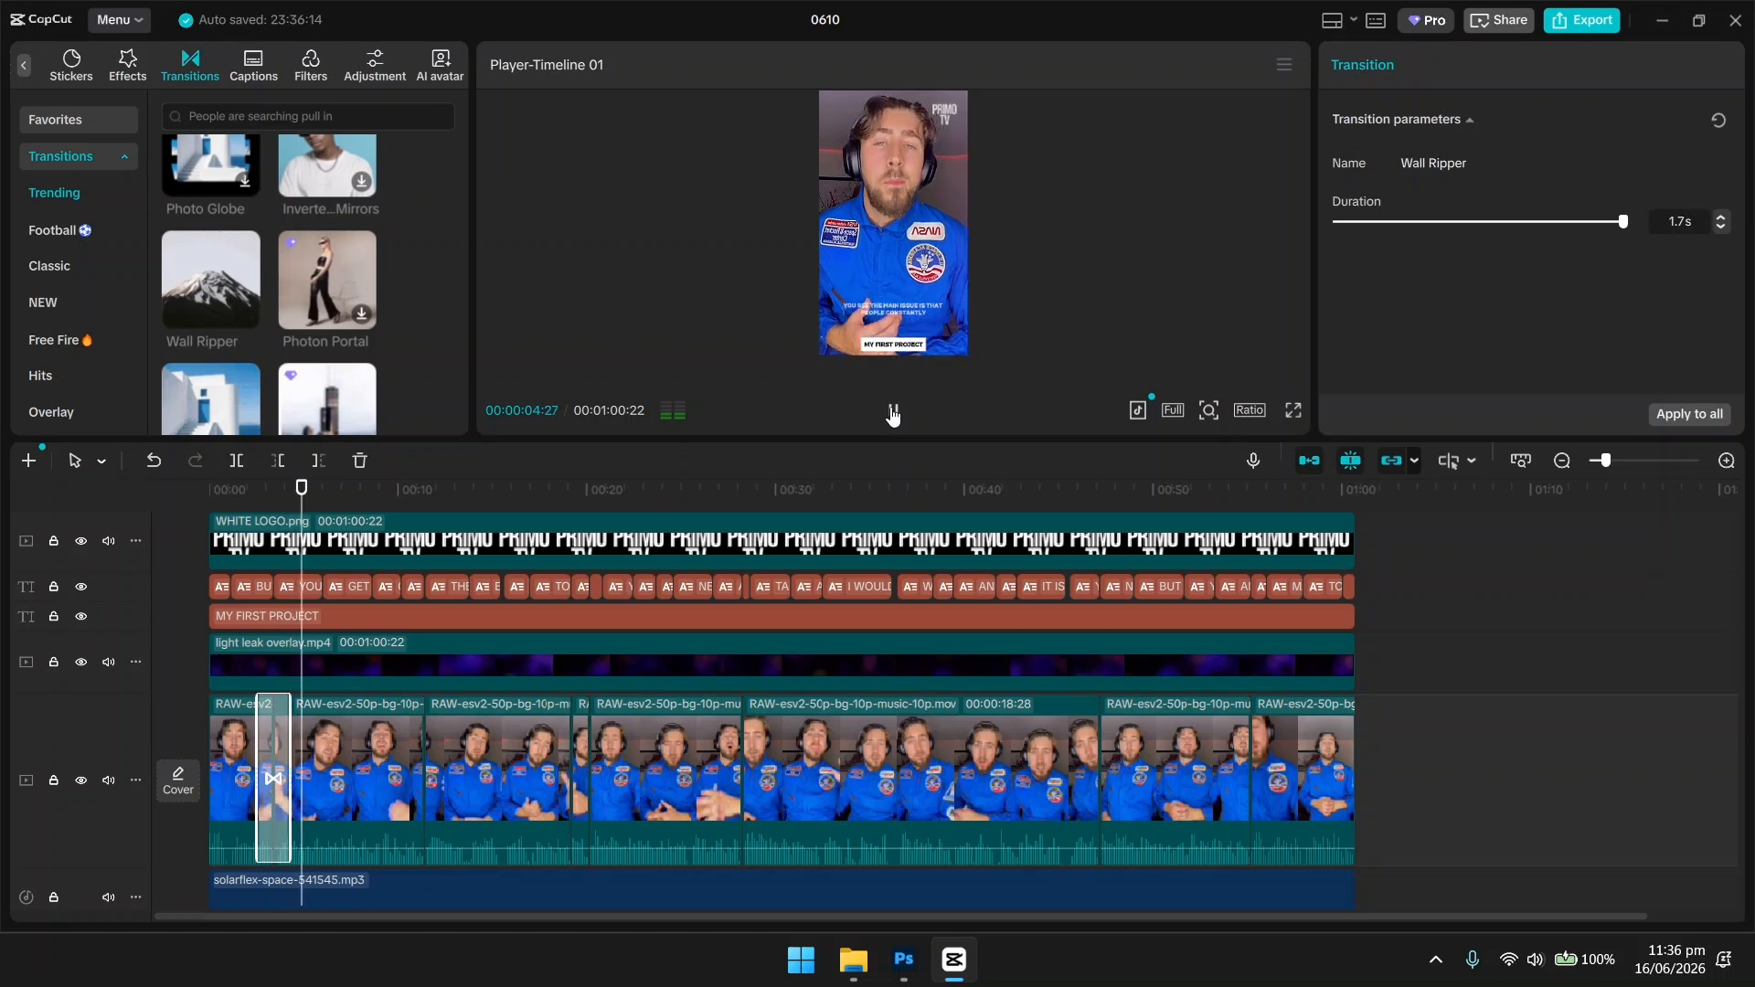
click(893, 411)
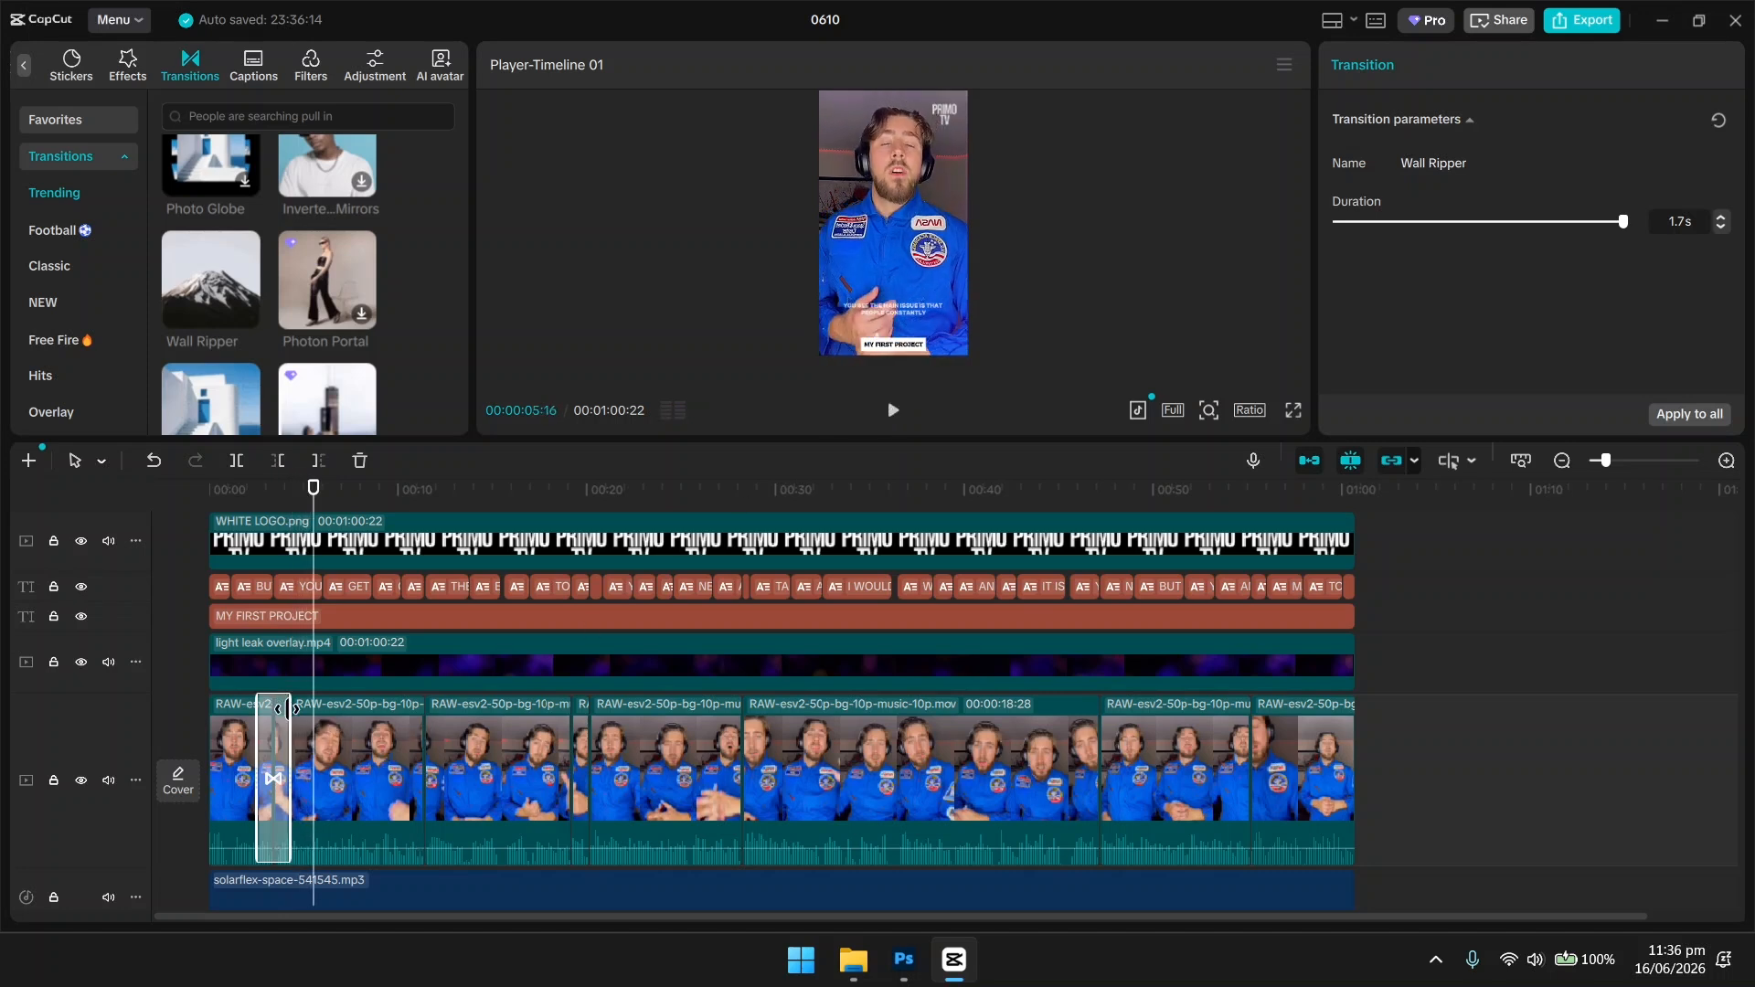
Shorten the Wall Ripper transition to 0.6 s on the timeline and play it back.
drag(312, 499, 249, 517)
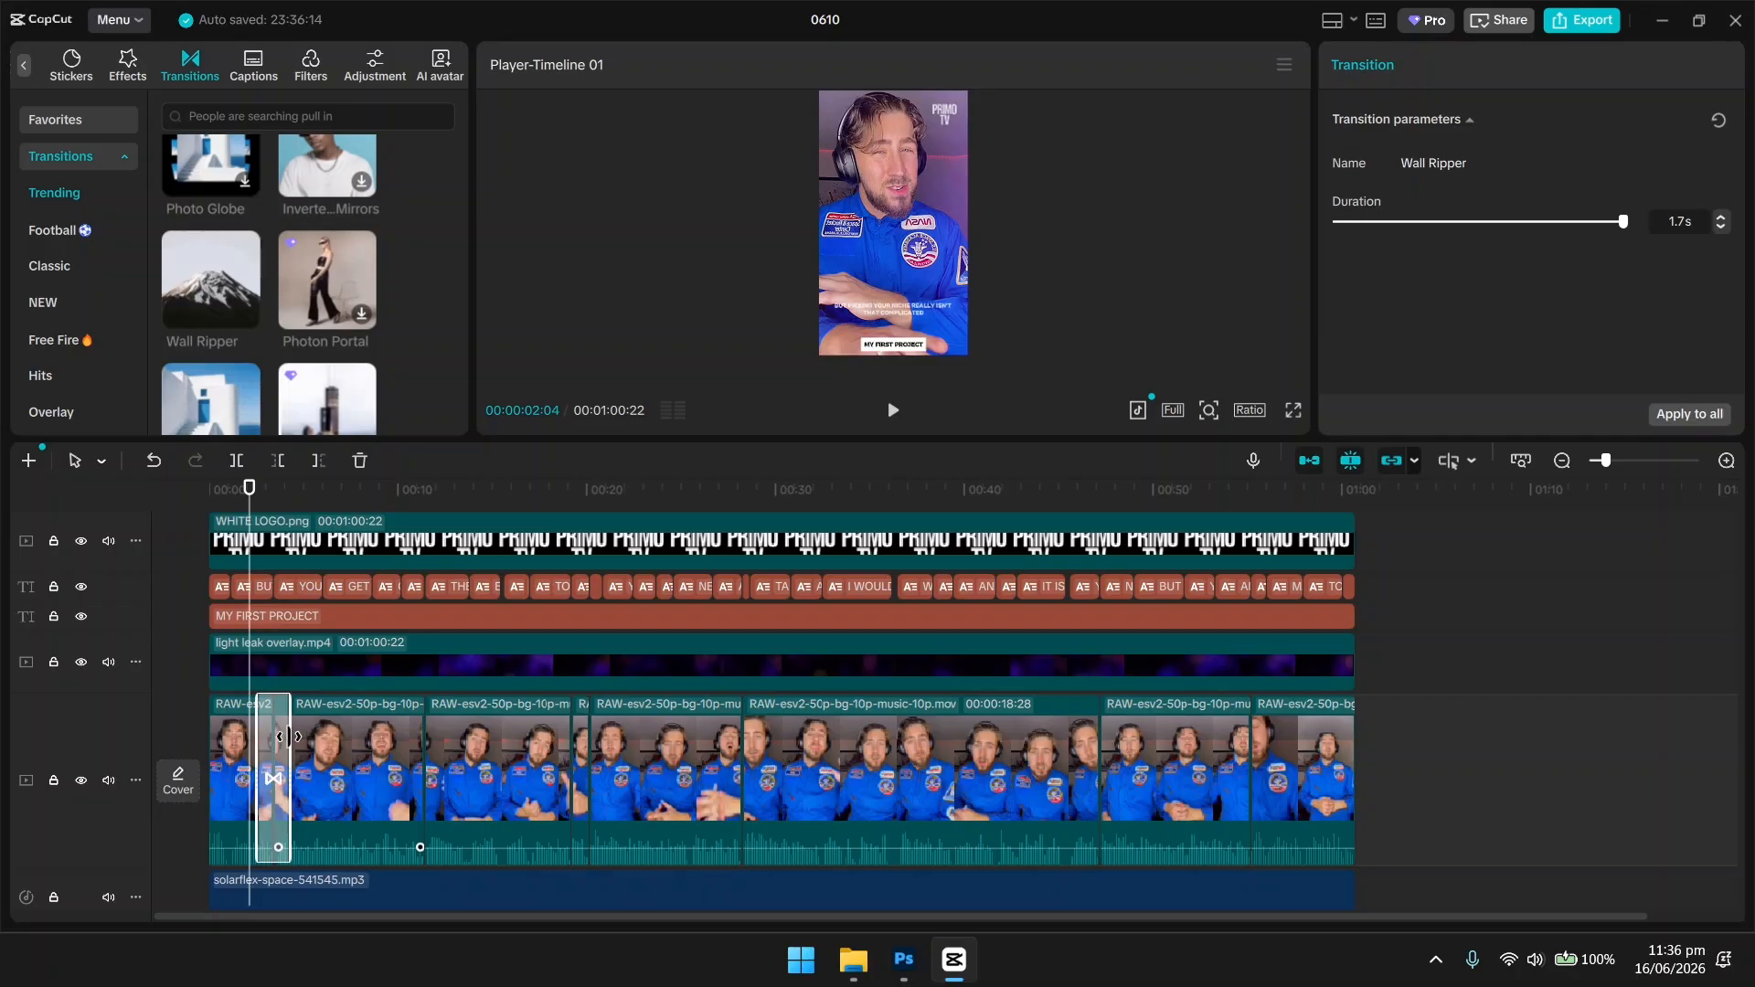
drag(288, 736, 277, 737)
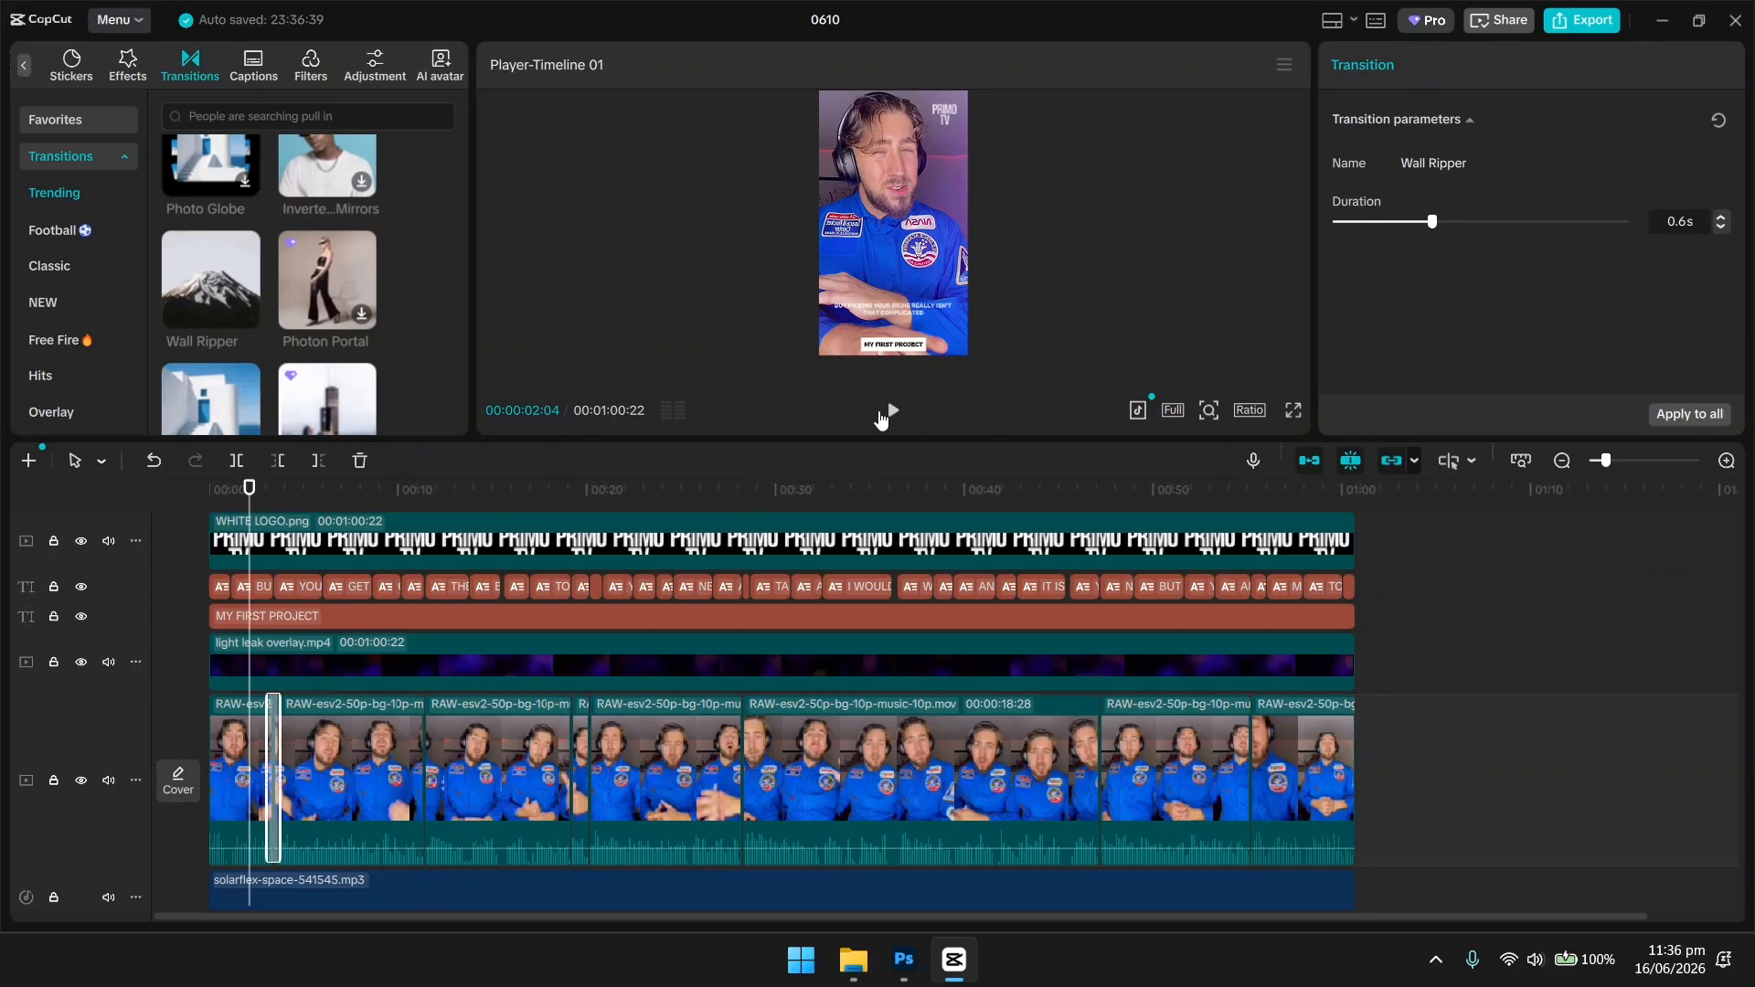
click(883, 416)
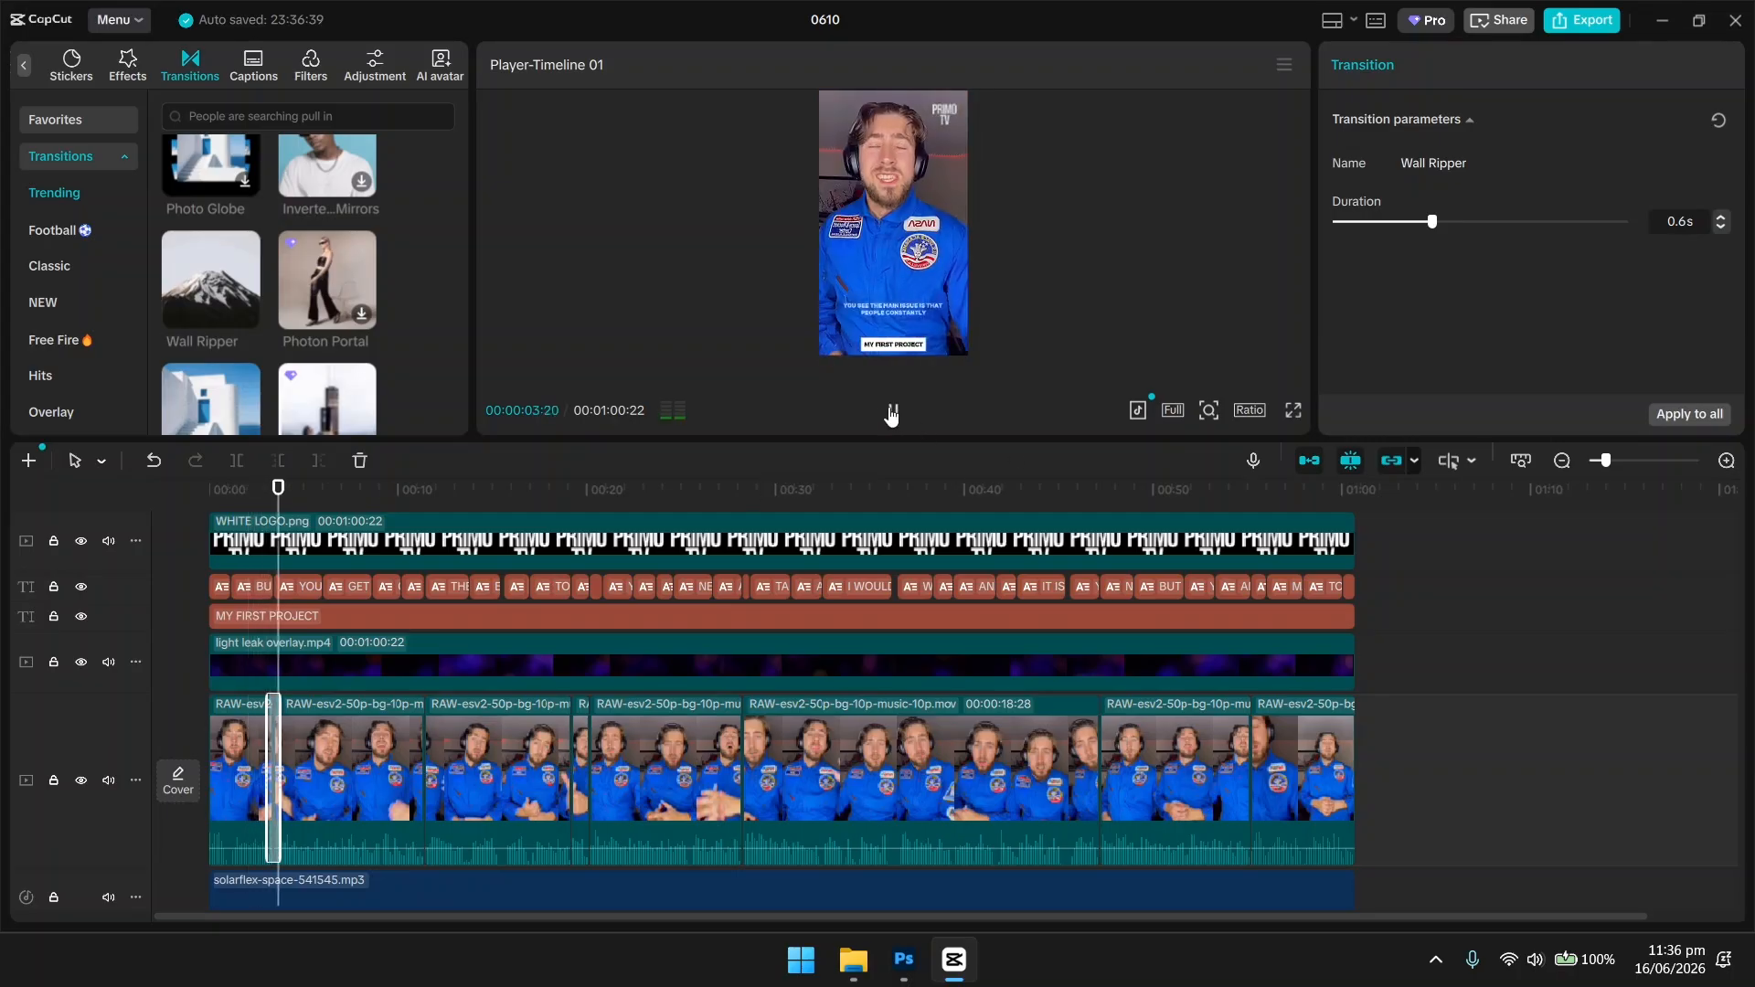
click(891, 416)
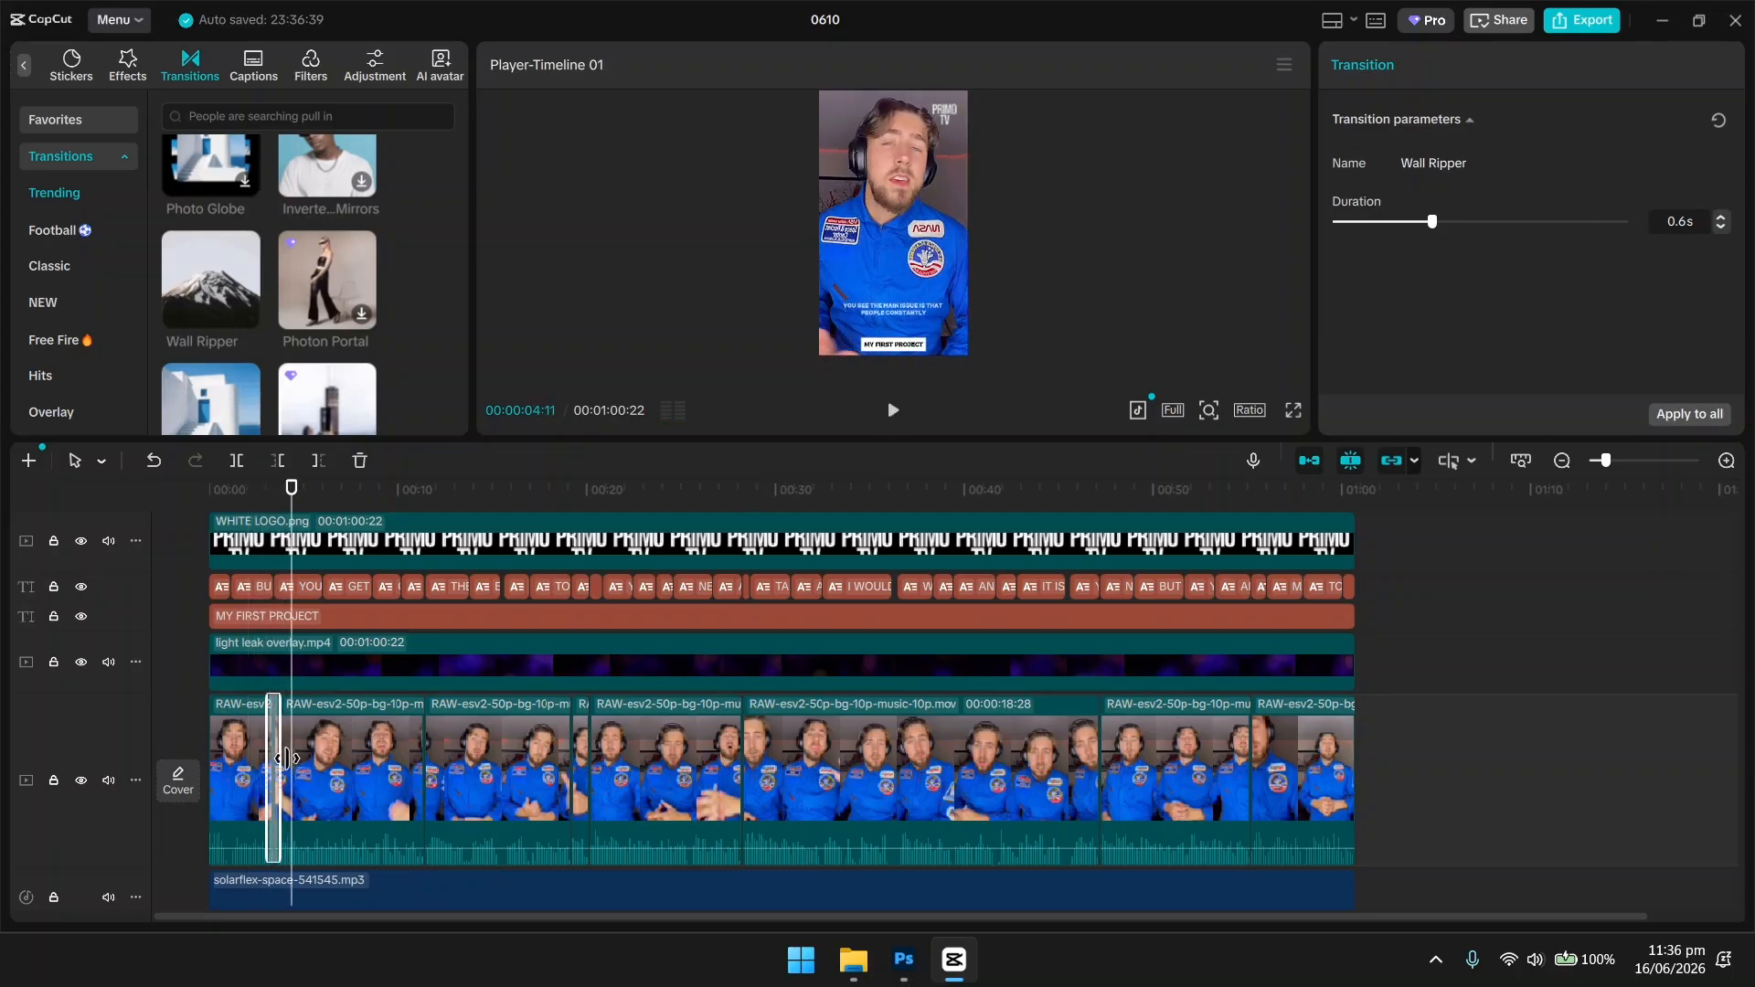
Lengthen the Wall Ripper transition to 1.7 s and play it back from about one second in.
drag(285, 759, 332, 759)
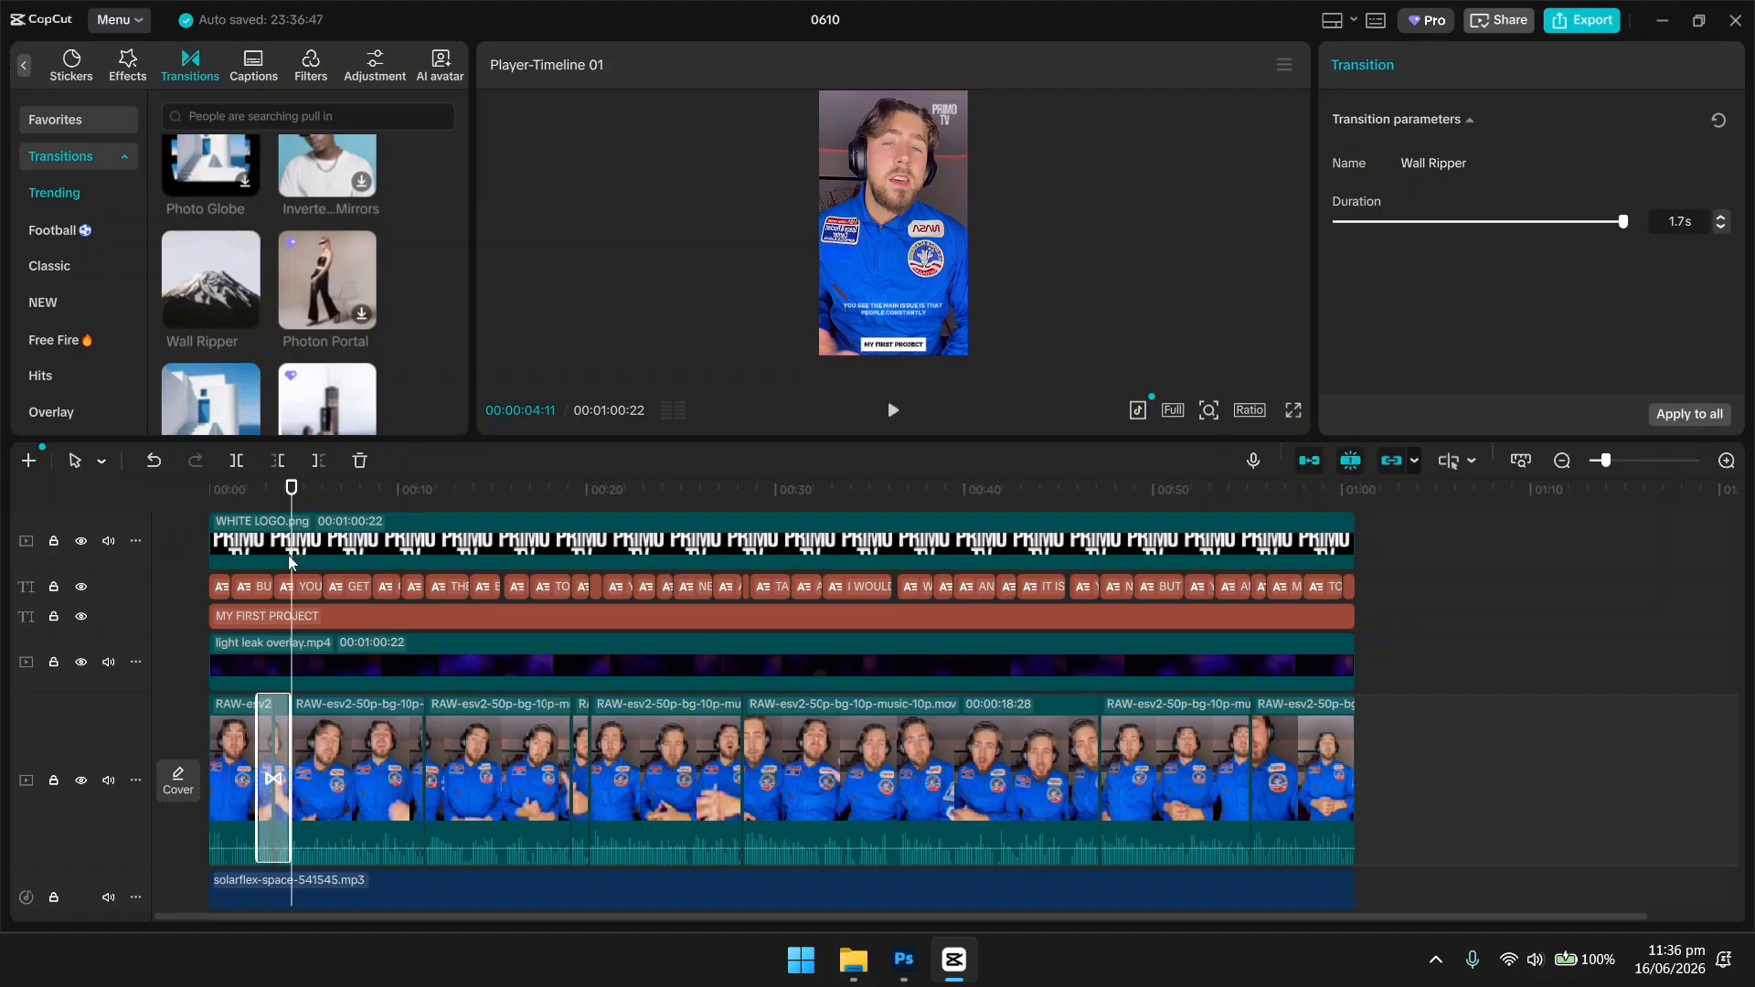
drag(287, 496, 232, 499)
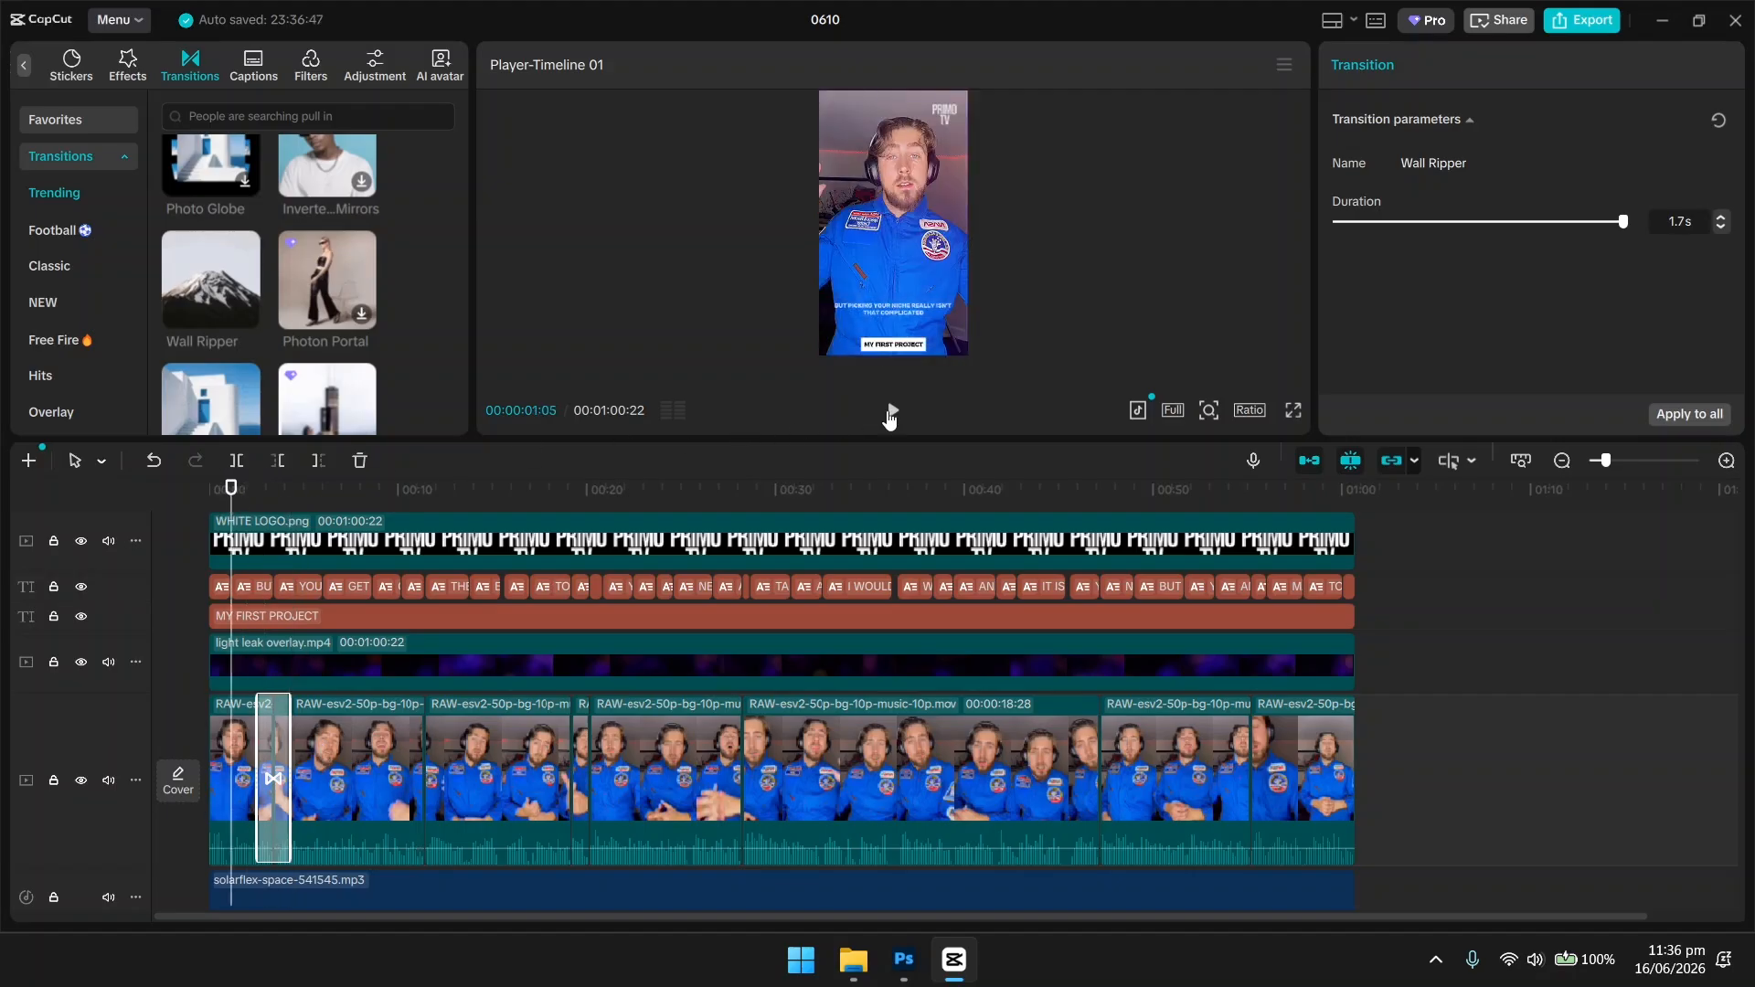
click(891, 413)
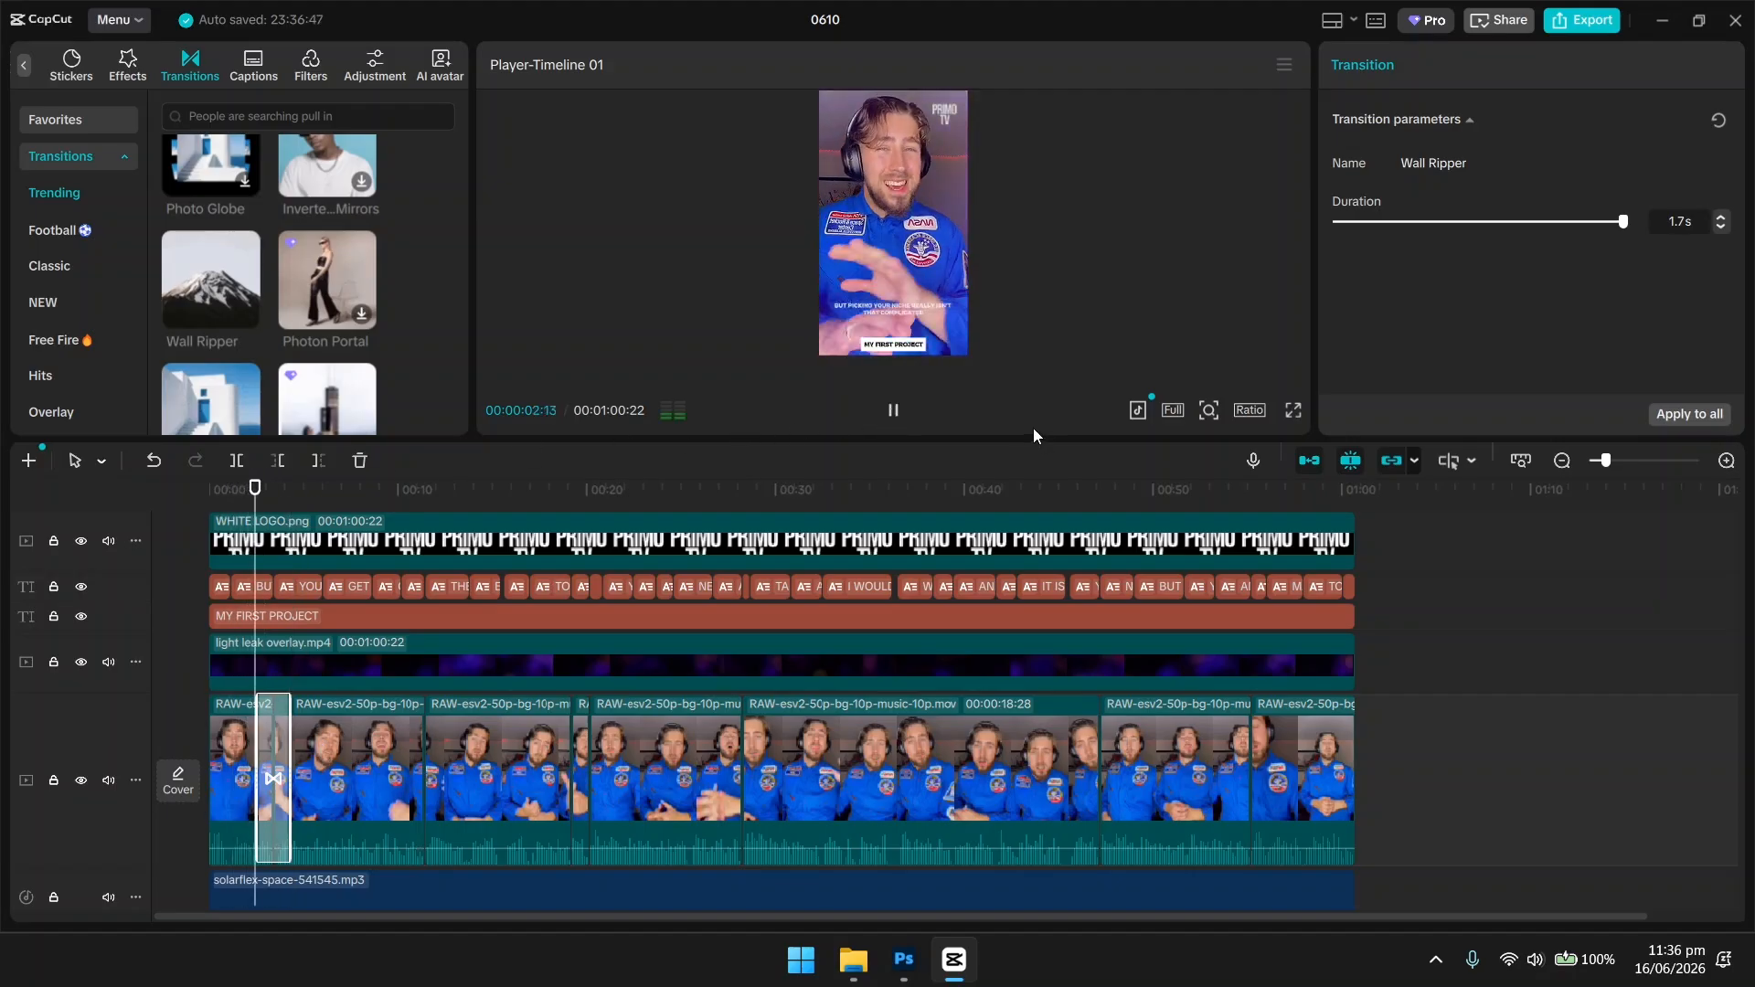
click(896, 412)
Undo the Wall Ripper transition's duration changes and its placement between the first two clips.
scroll(329, 329, down, 2)
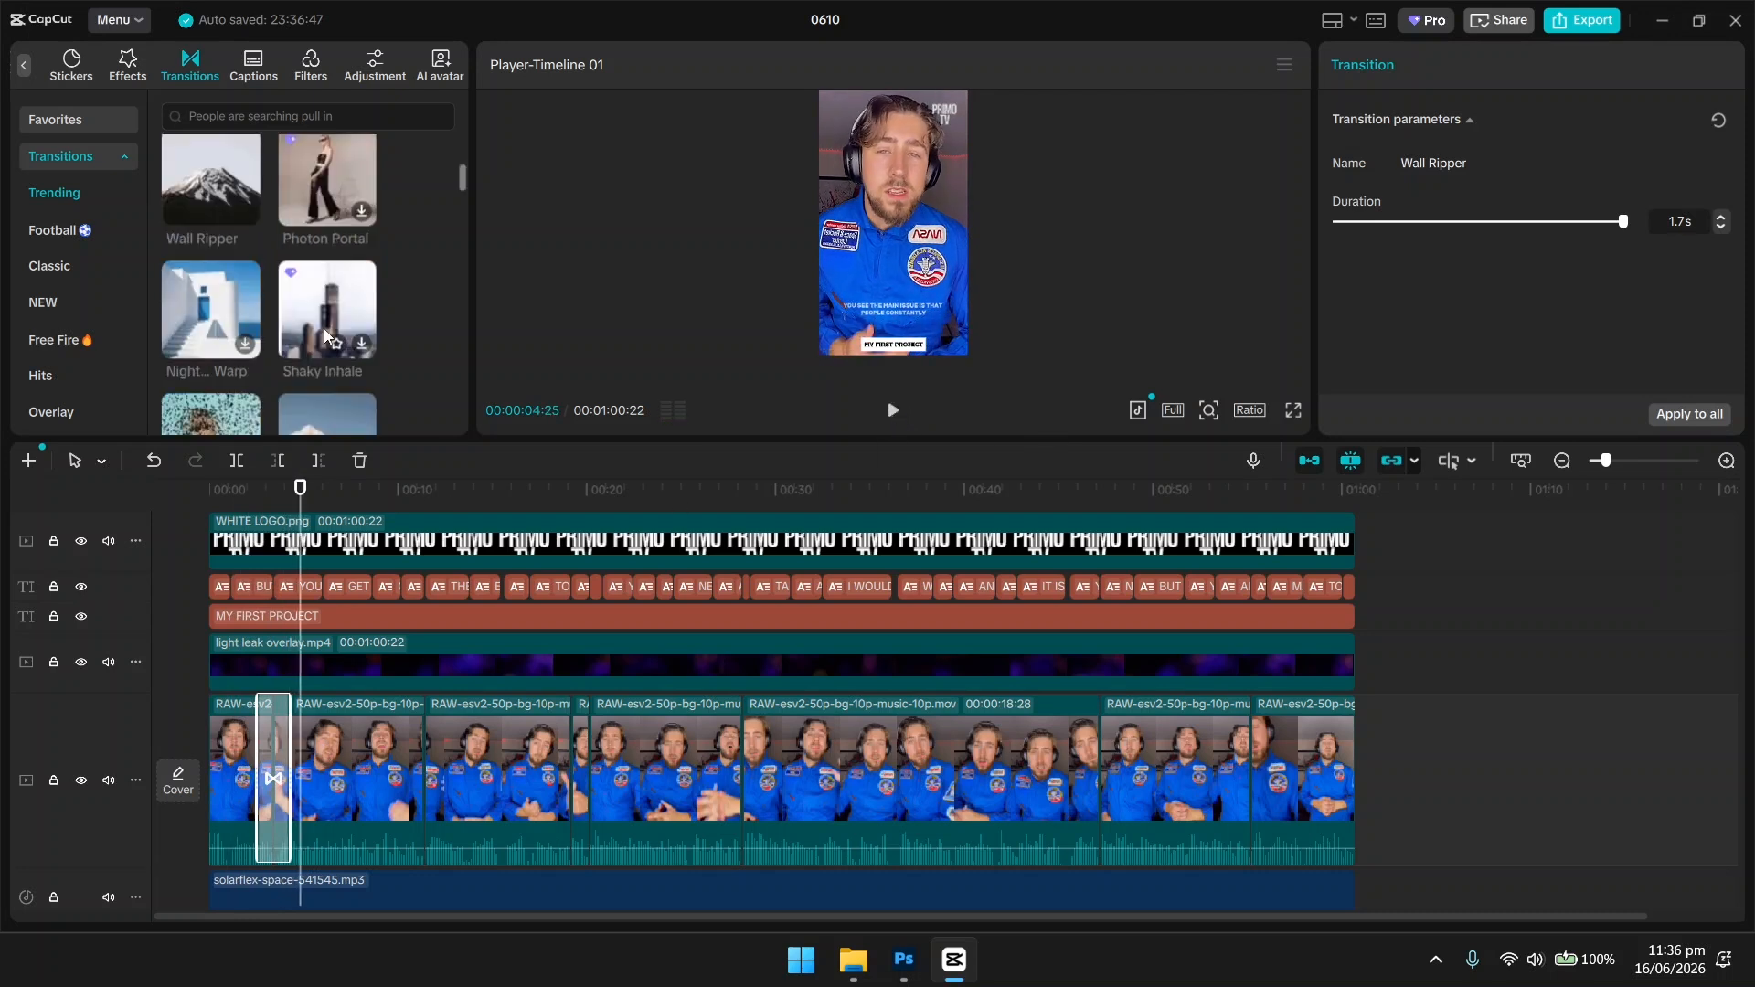
scroll(329, 334, down, 3)
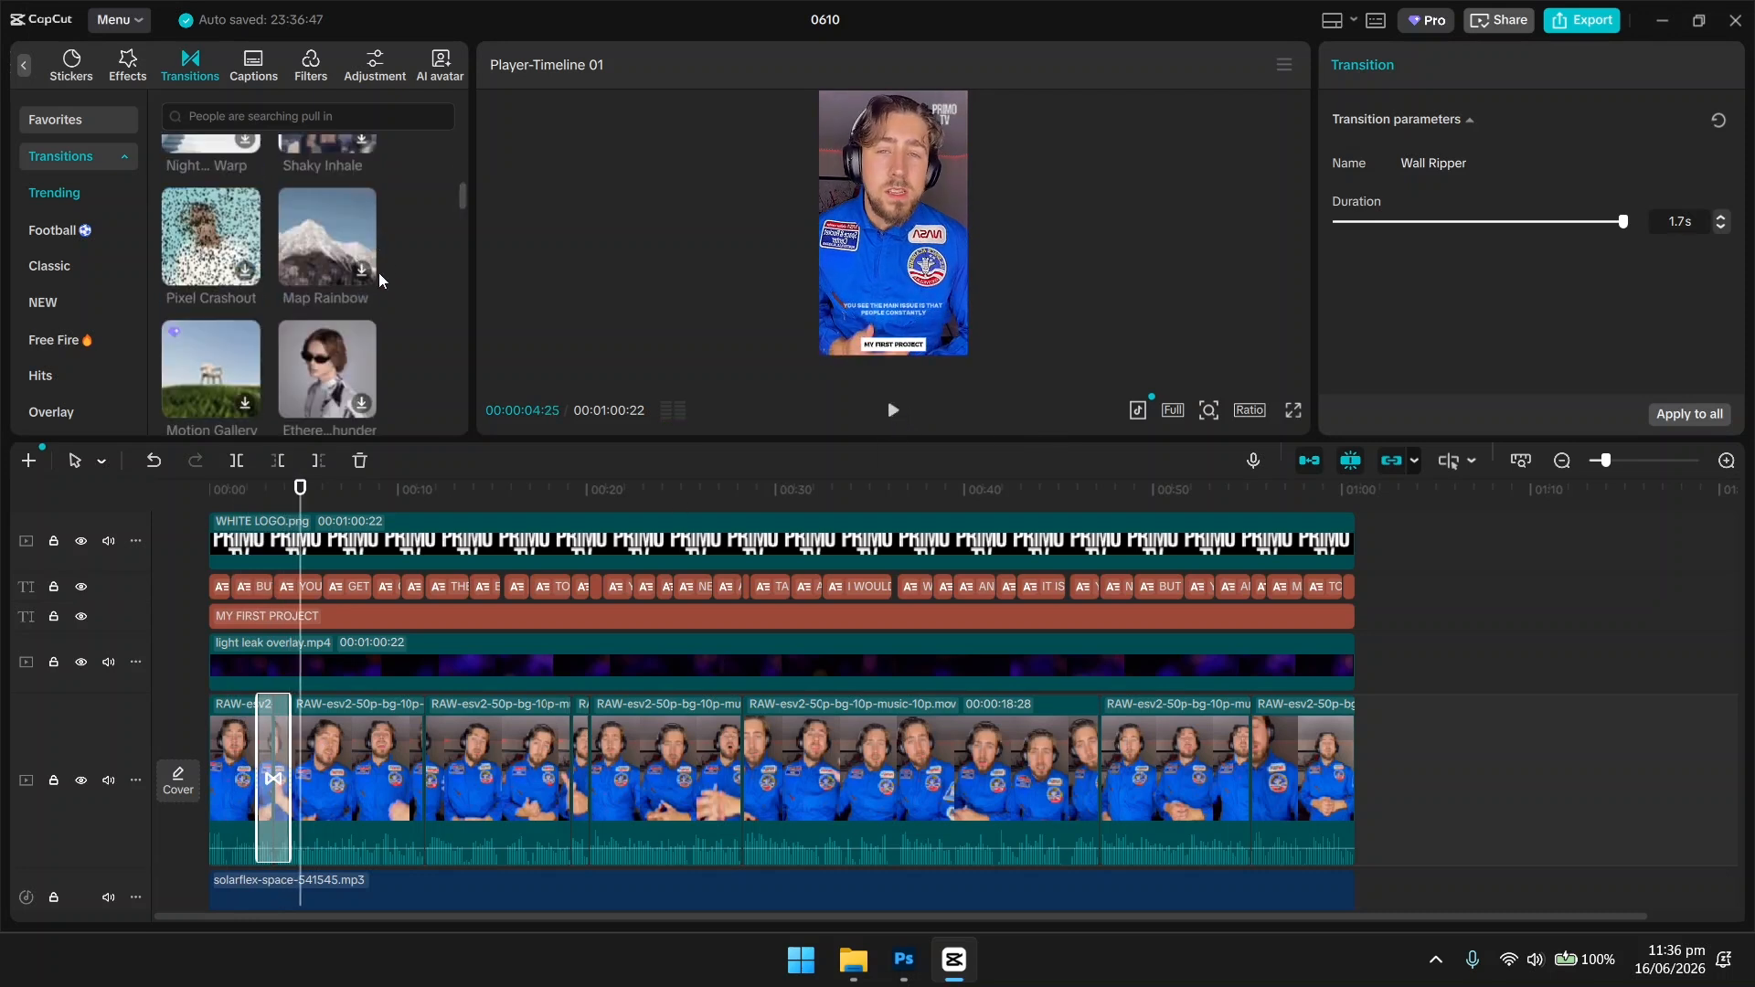
scroll(354, 334, up, 2)
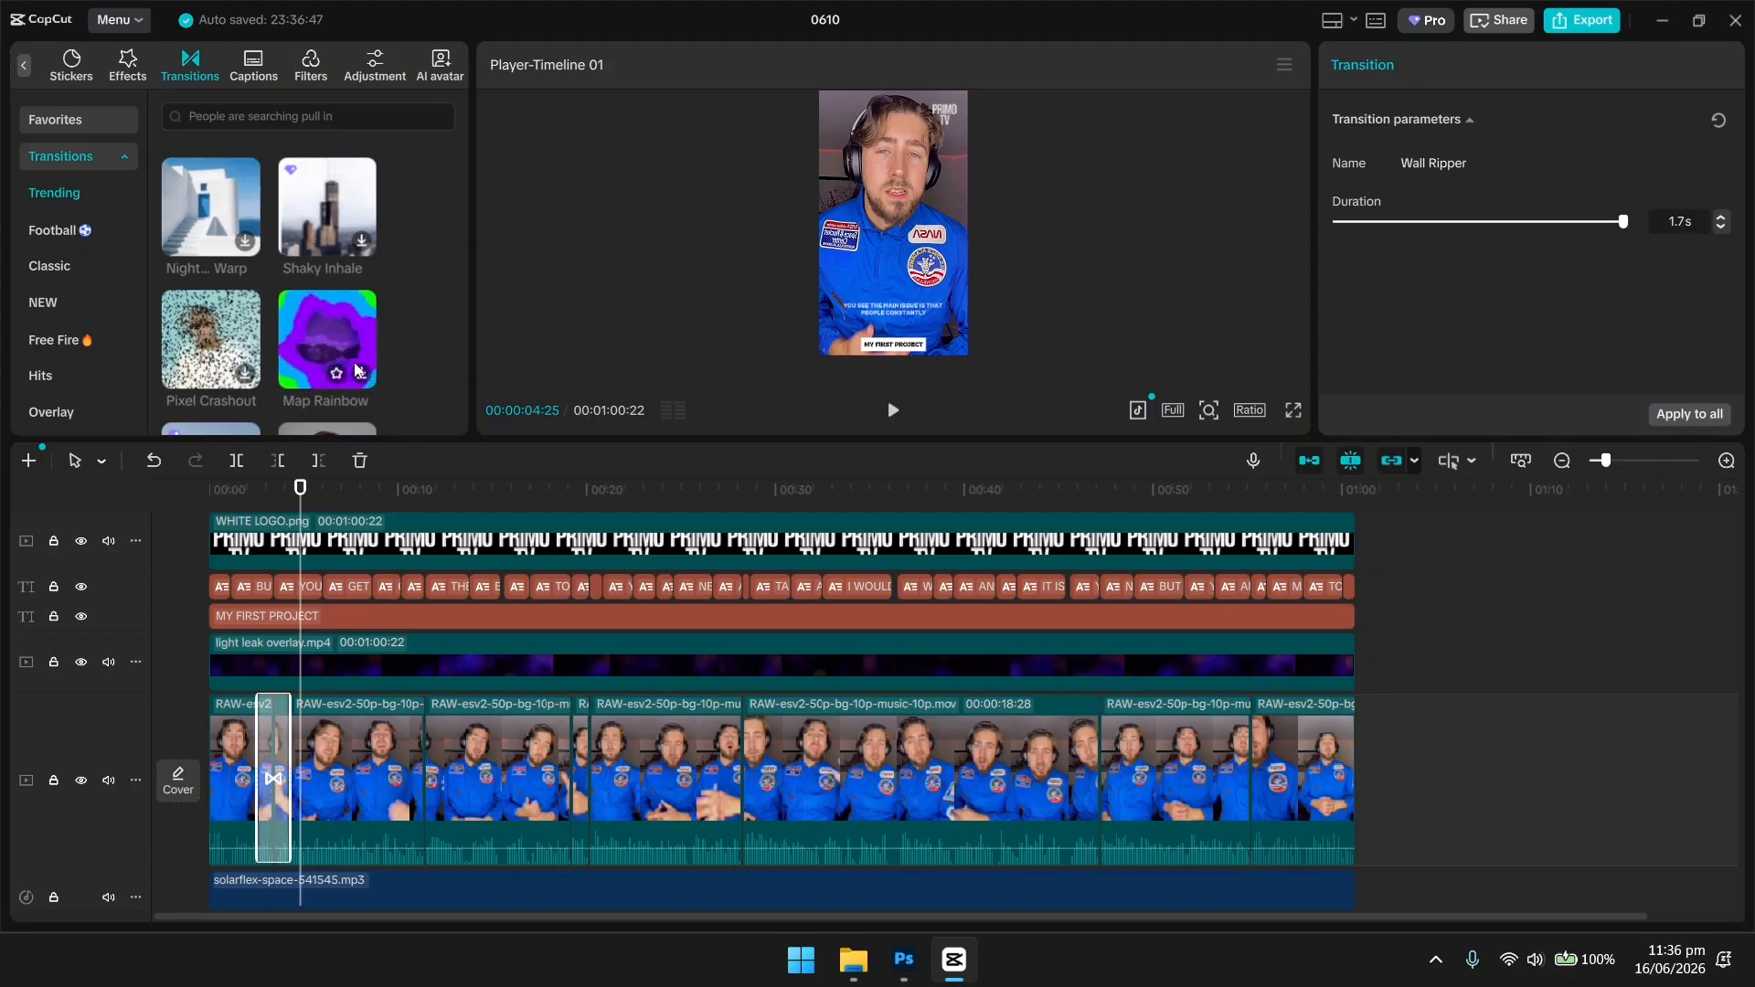
key(ctrl+z)
key(ctrl+z)
key(ctrl+z)
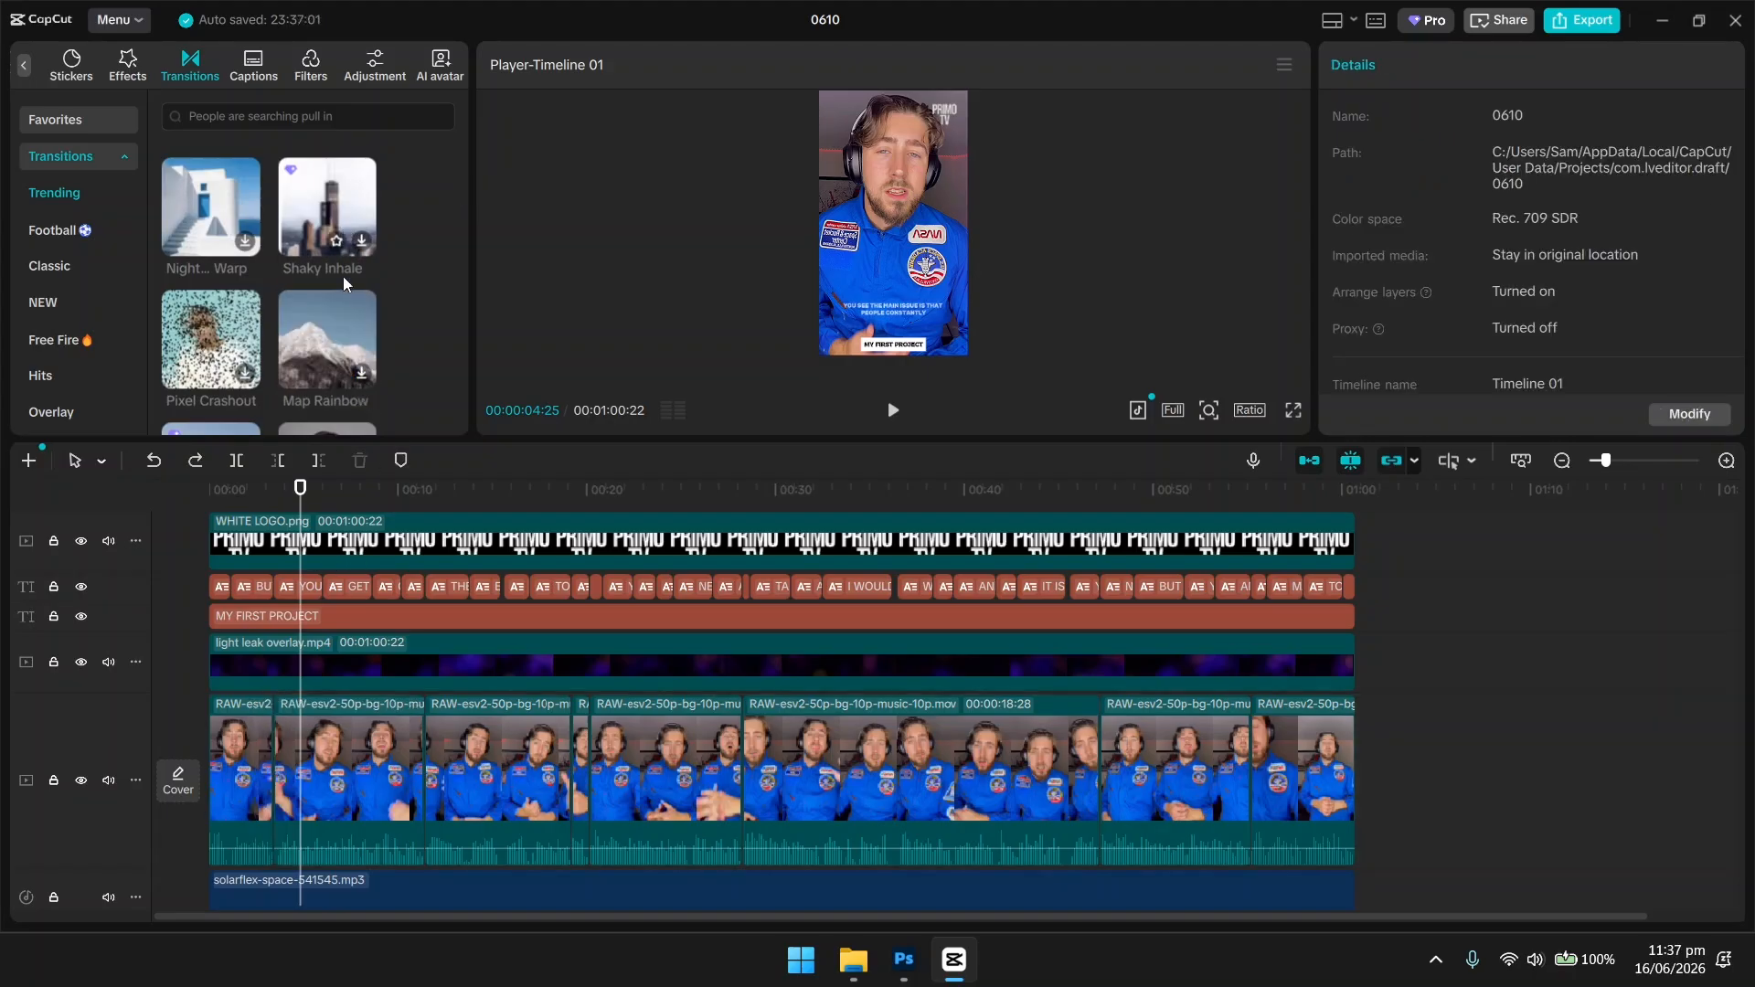
scroll(364, 273, down, 3)
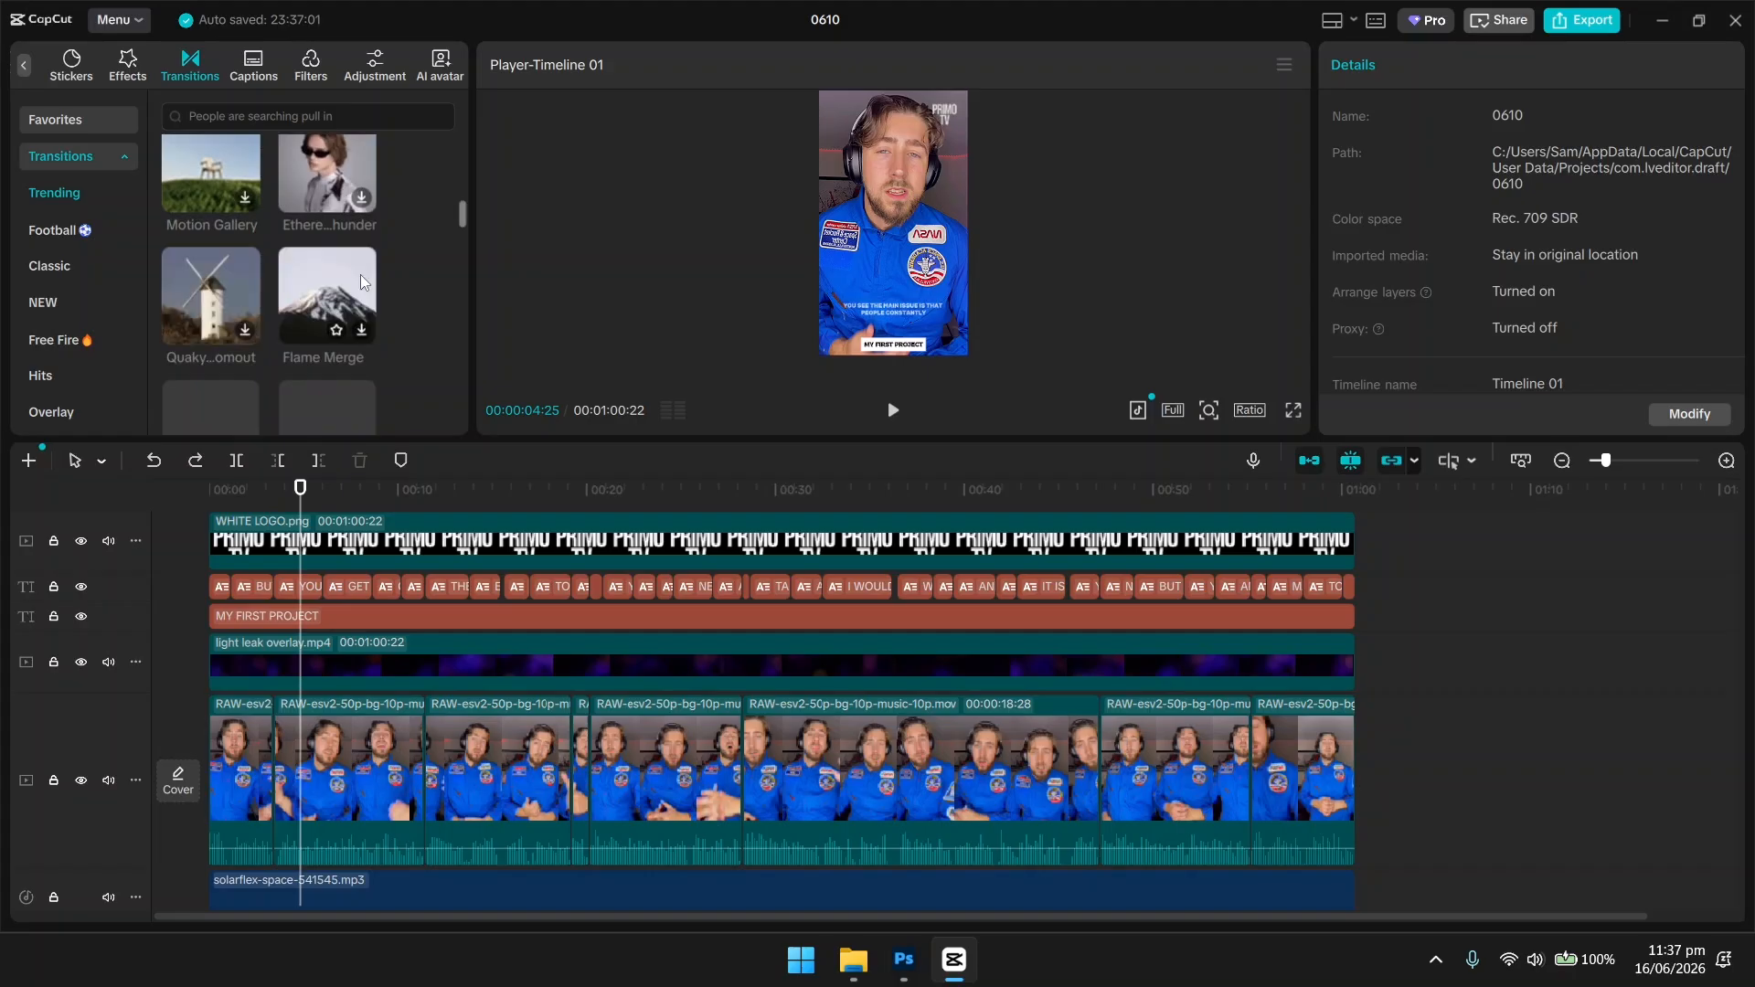
scroll(360, 274, down, 1)
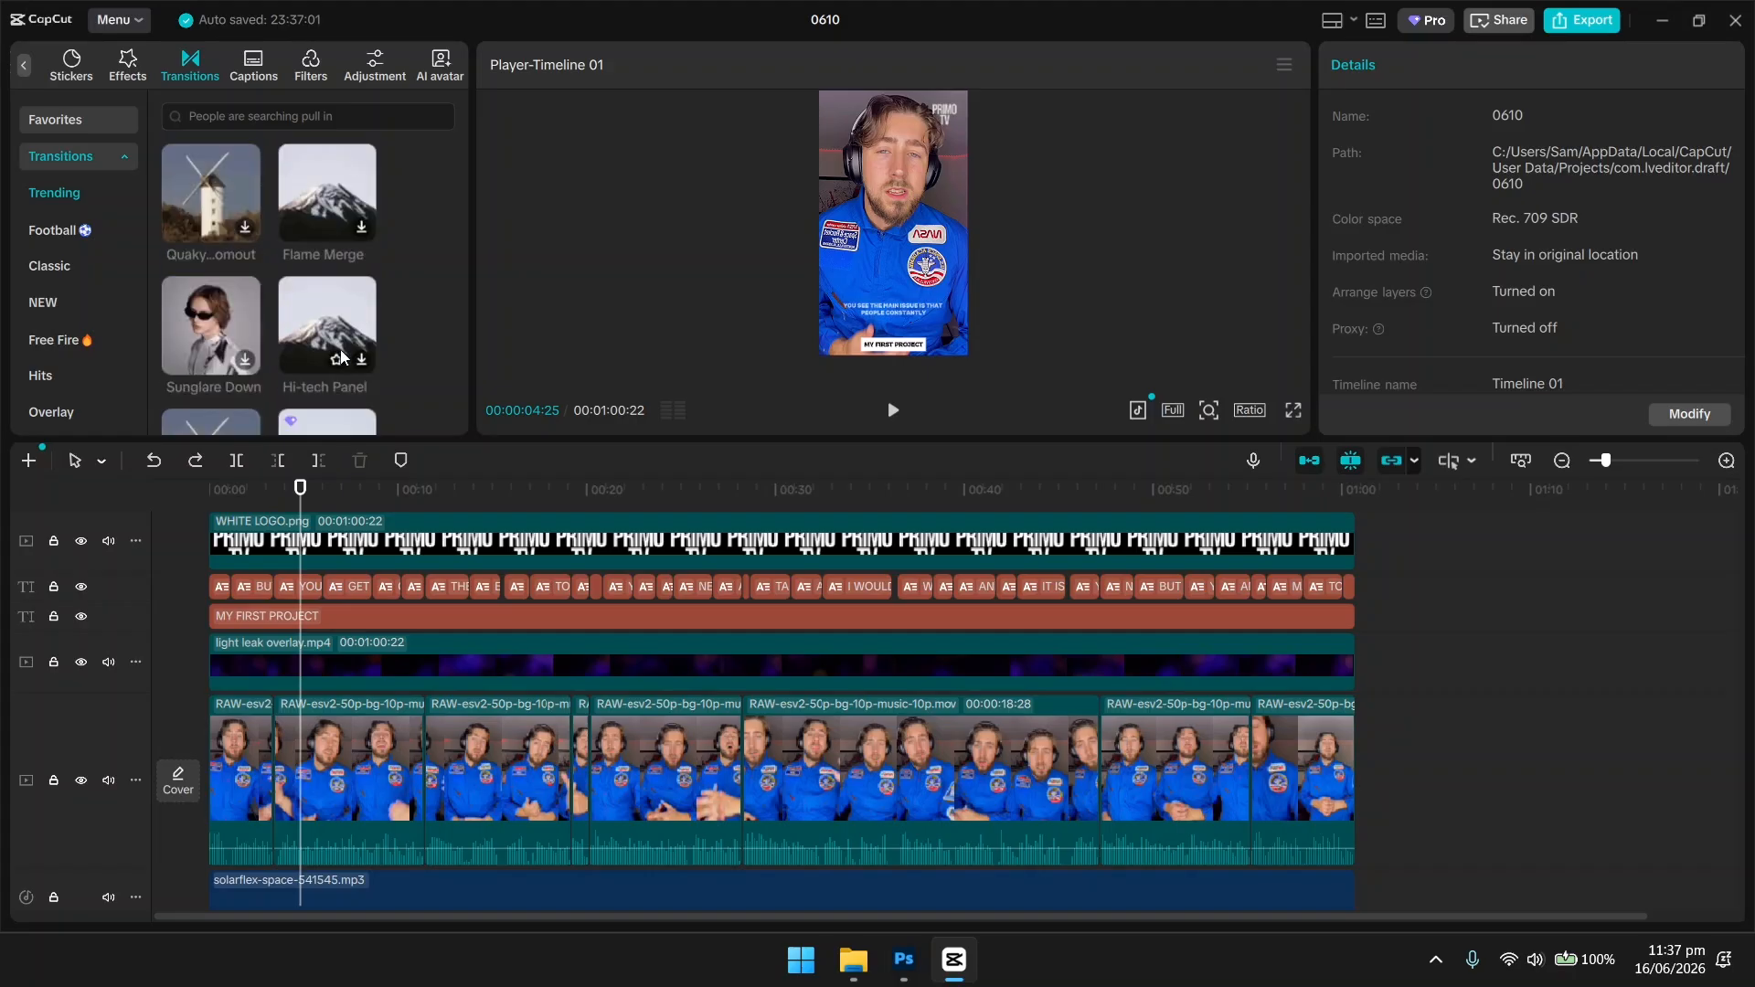
scroll(317, 619, up, 1)
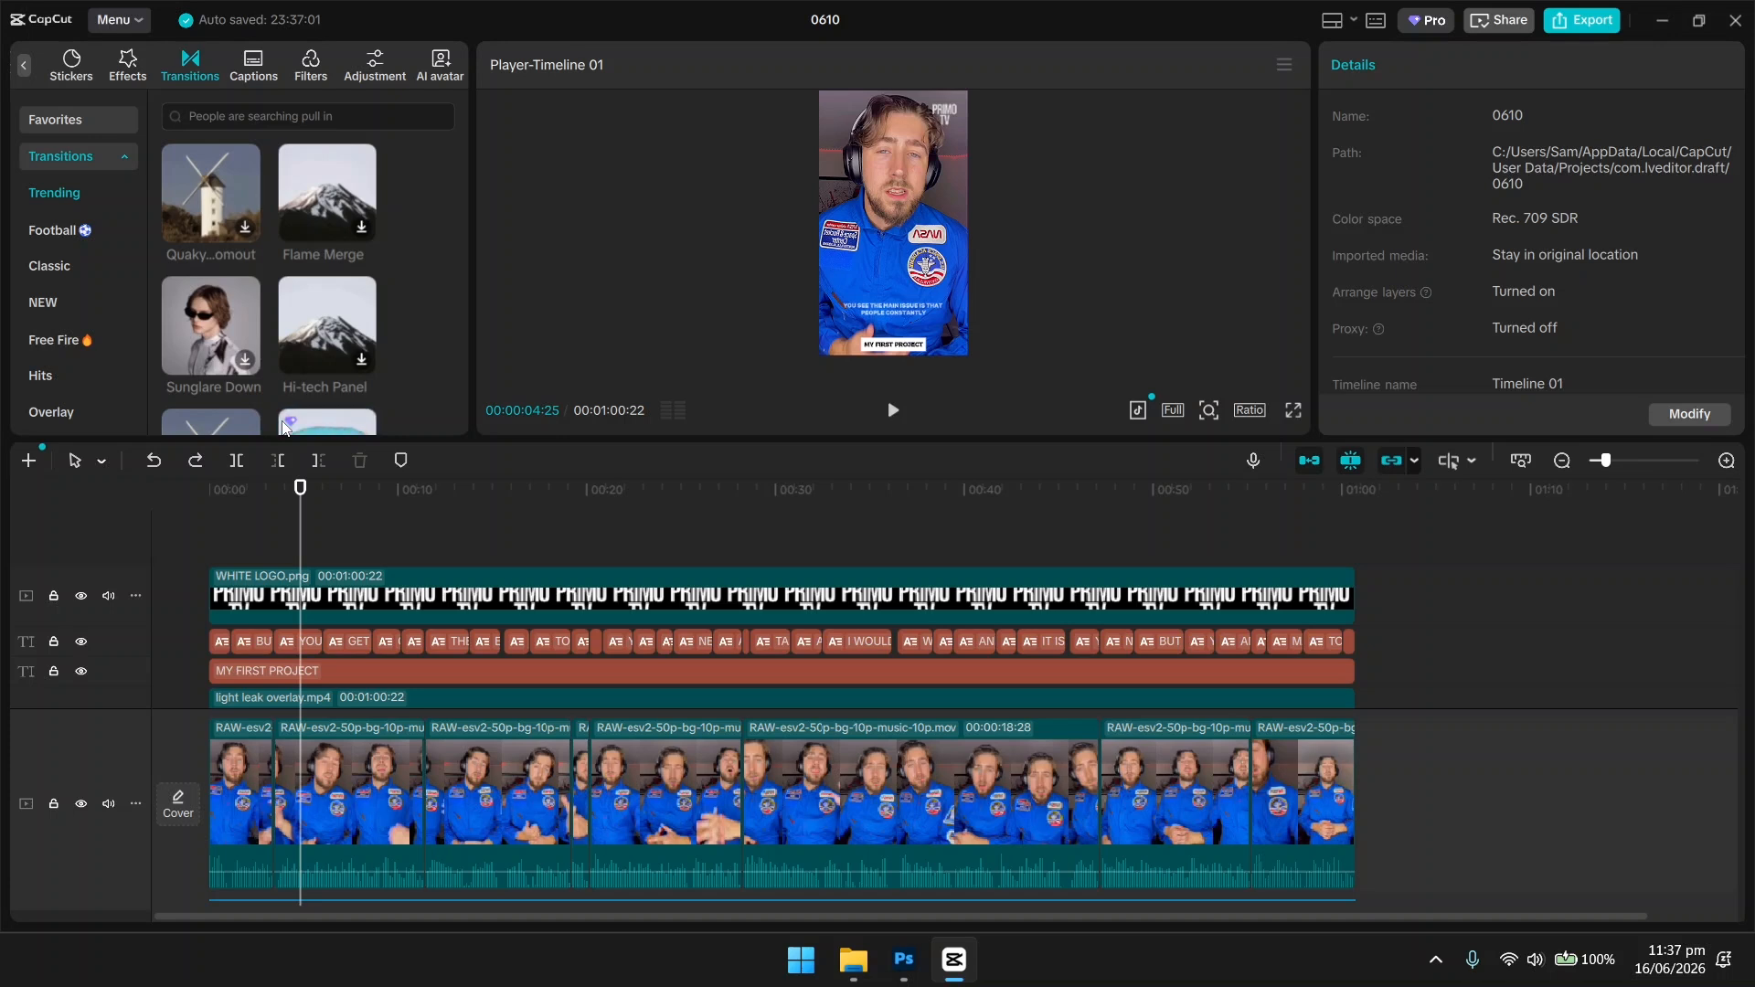
Import Light Leaks Transition with Sound Effect.mp4 from the PODCASTS folder in File Explorer into the CapCut project media.
click(853, 960)
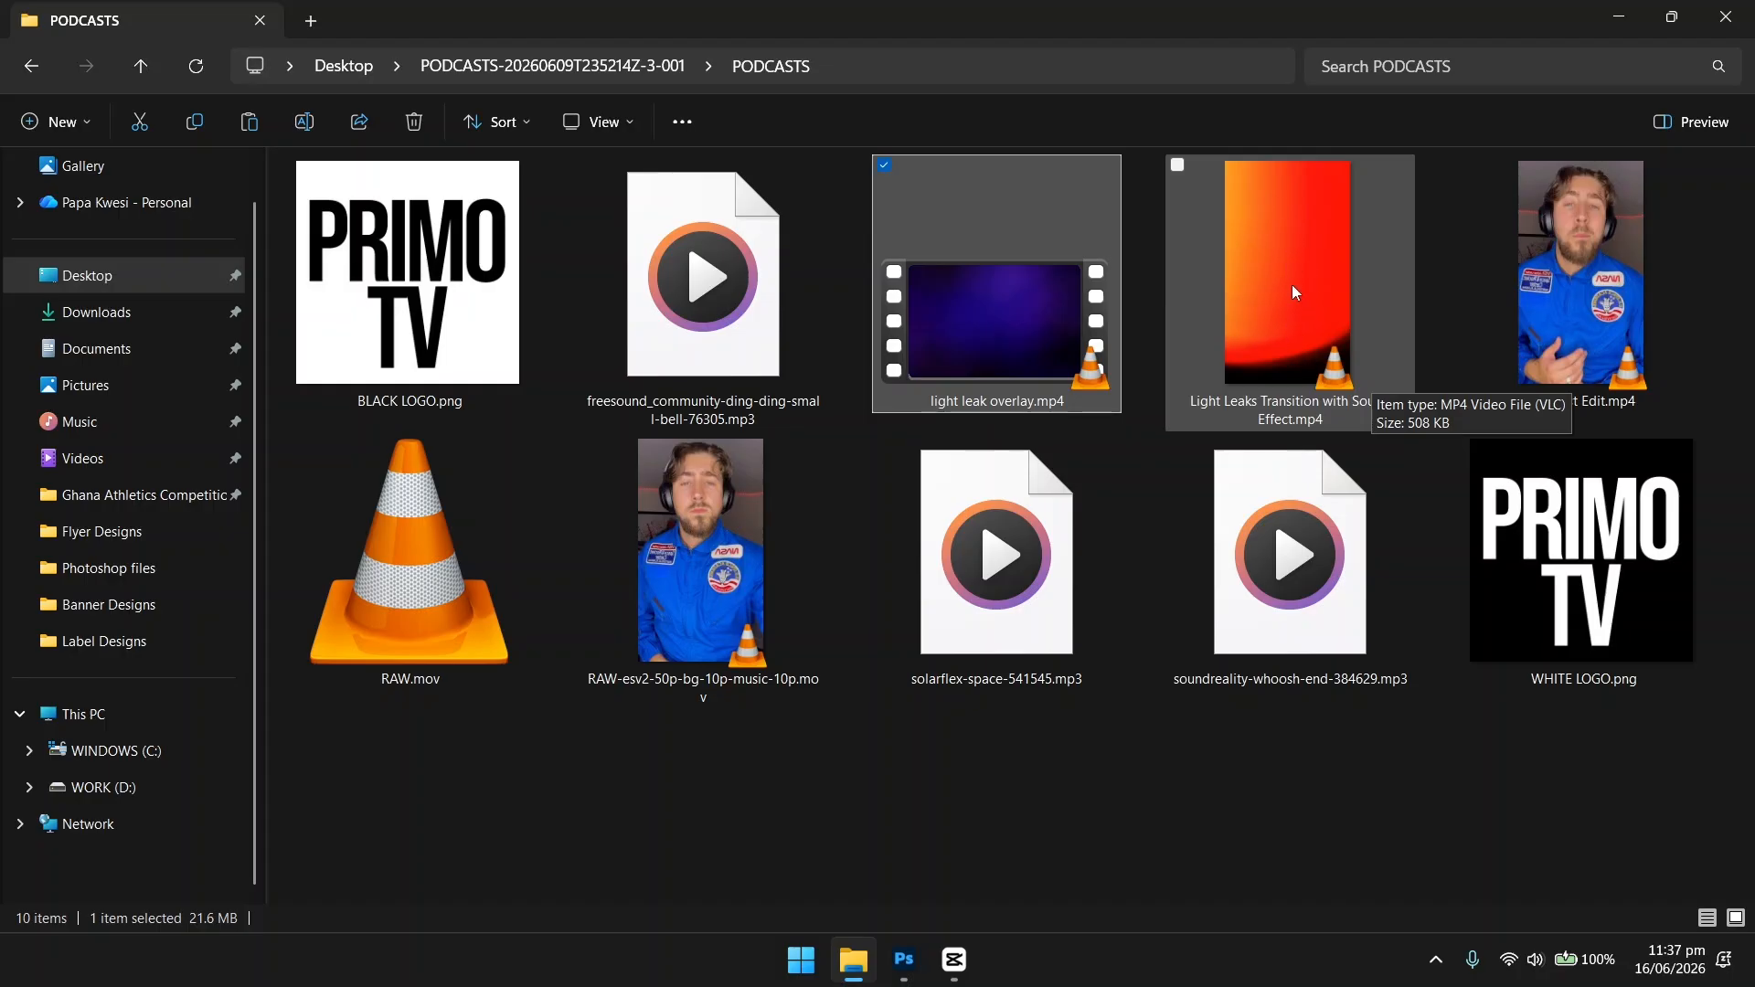
drag(1296, 273, 579, 477)
click(20, 73)
click(20, 73)
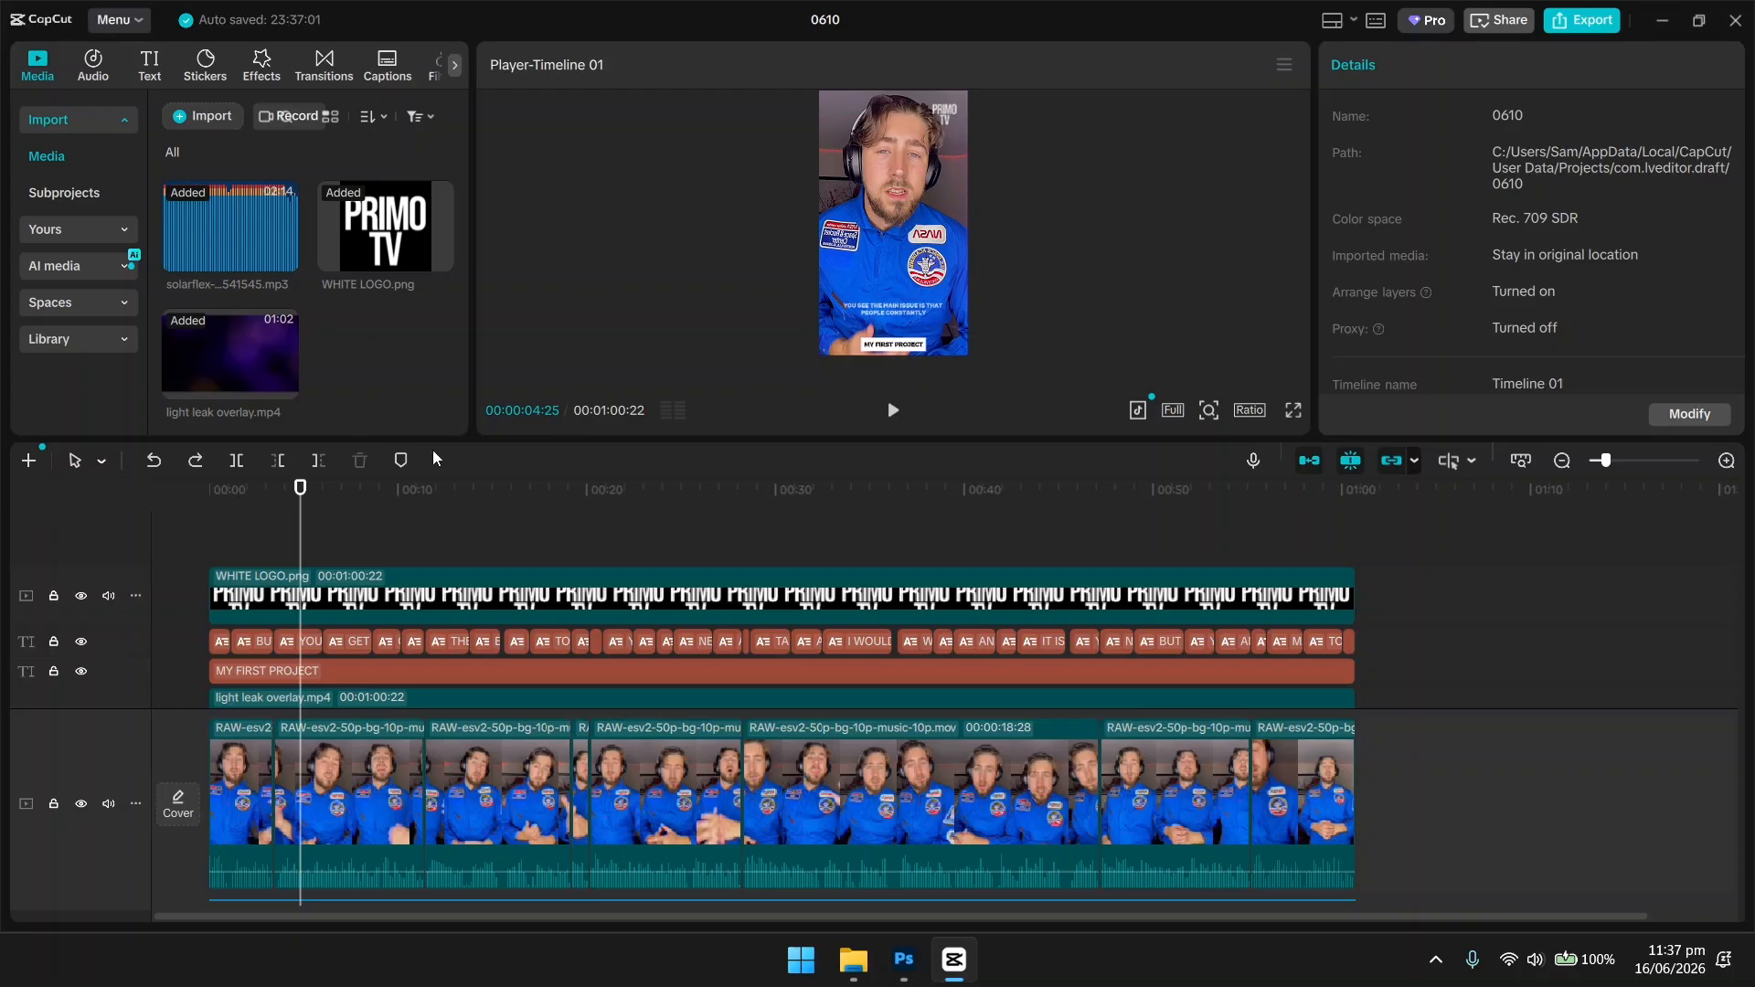
click(852, 960)
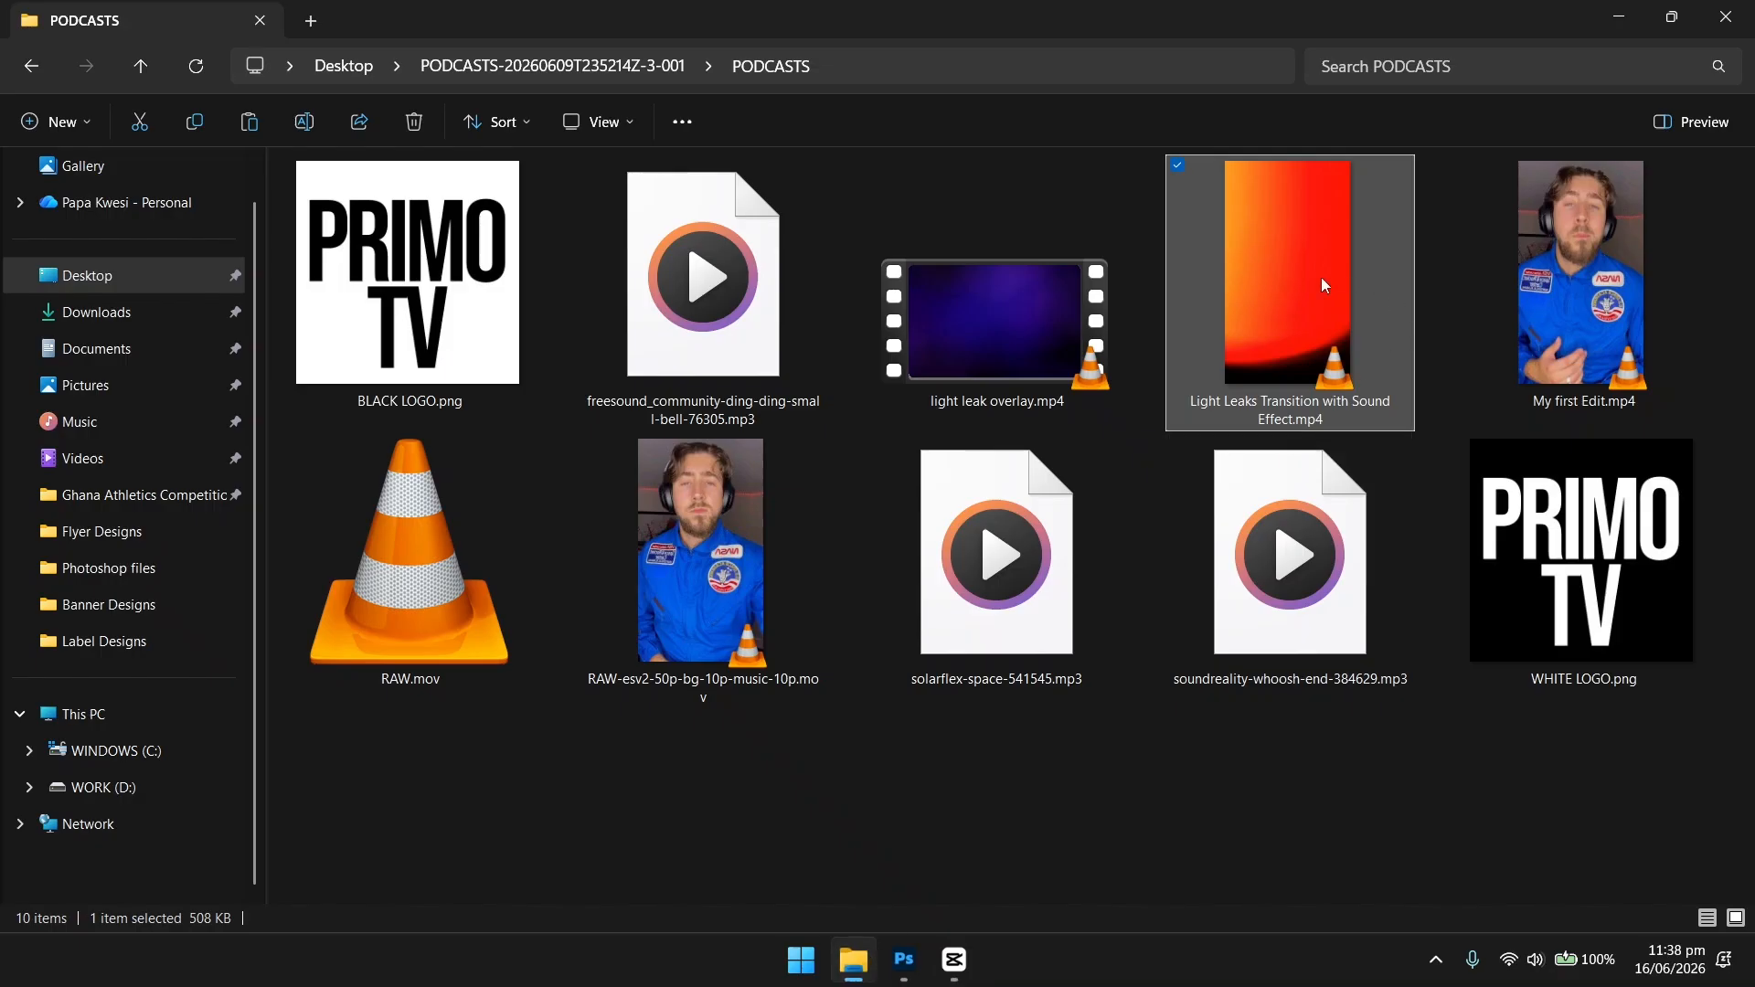
drag(1322, 285, 371, 369)
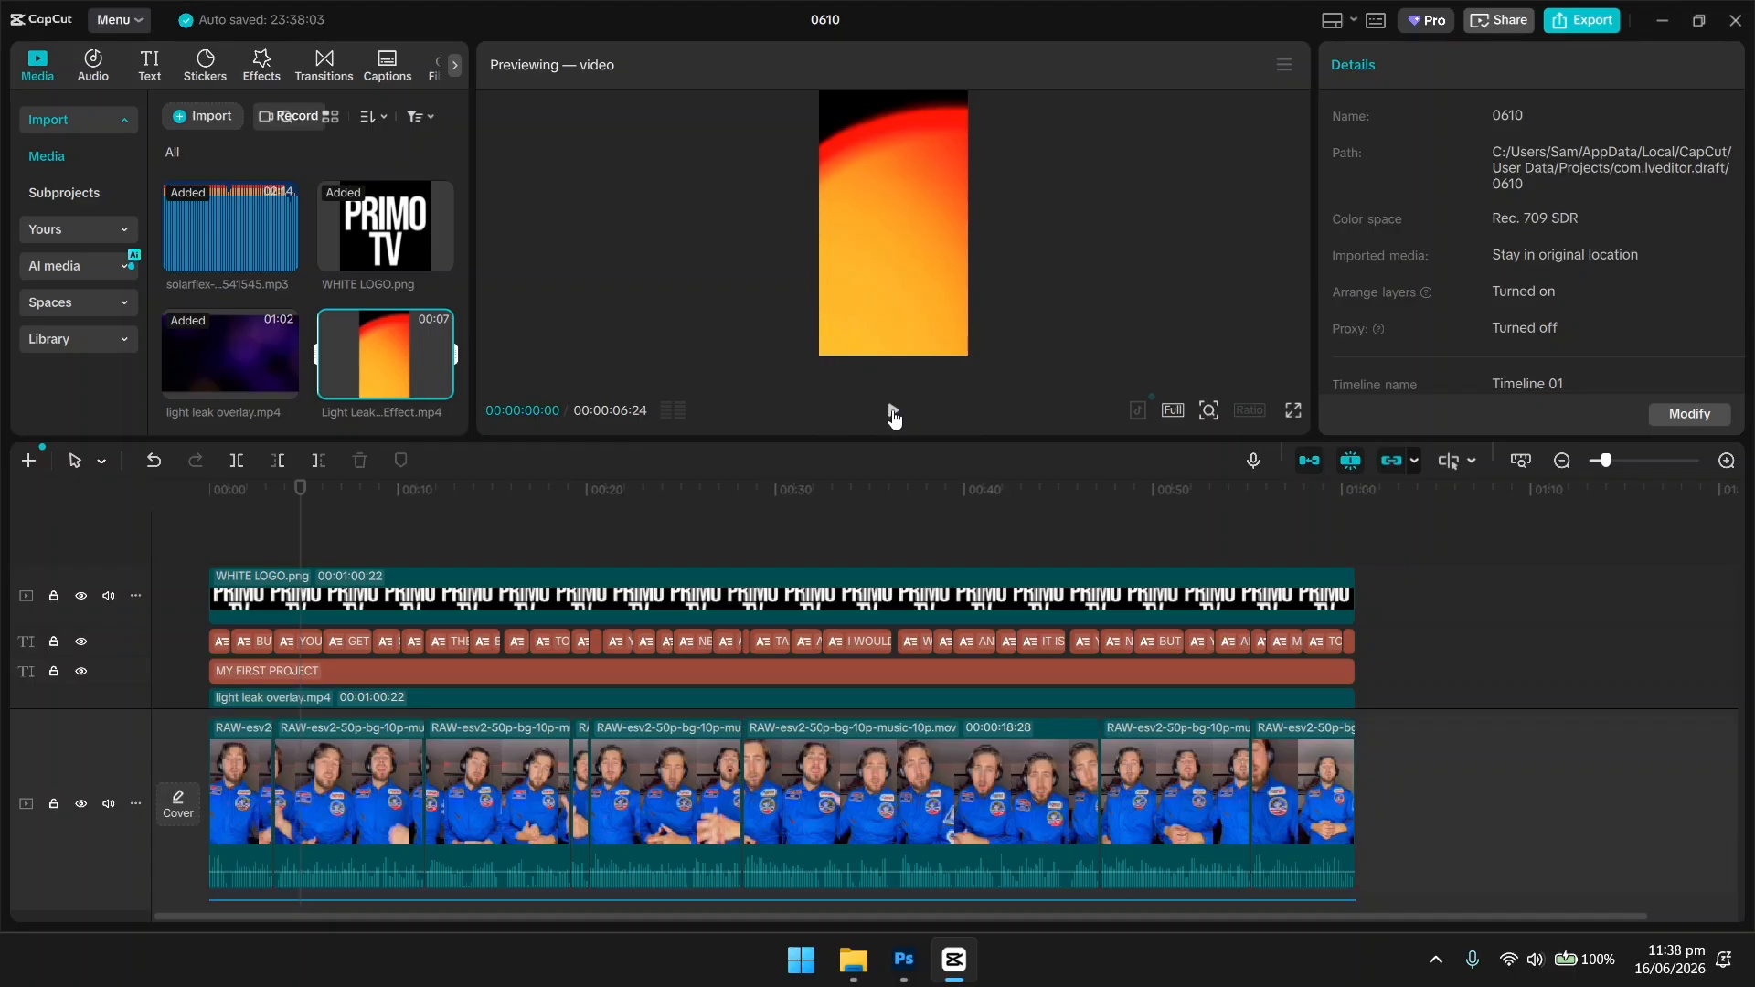
Preview the imported Light Leaks Transition clip and place it on a new track above the logo at about 9 seconds.
click(893, 412)
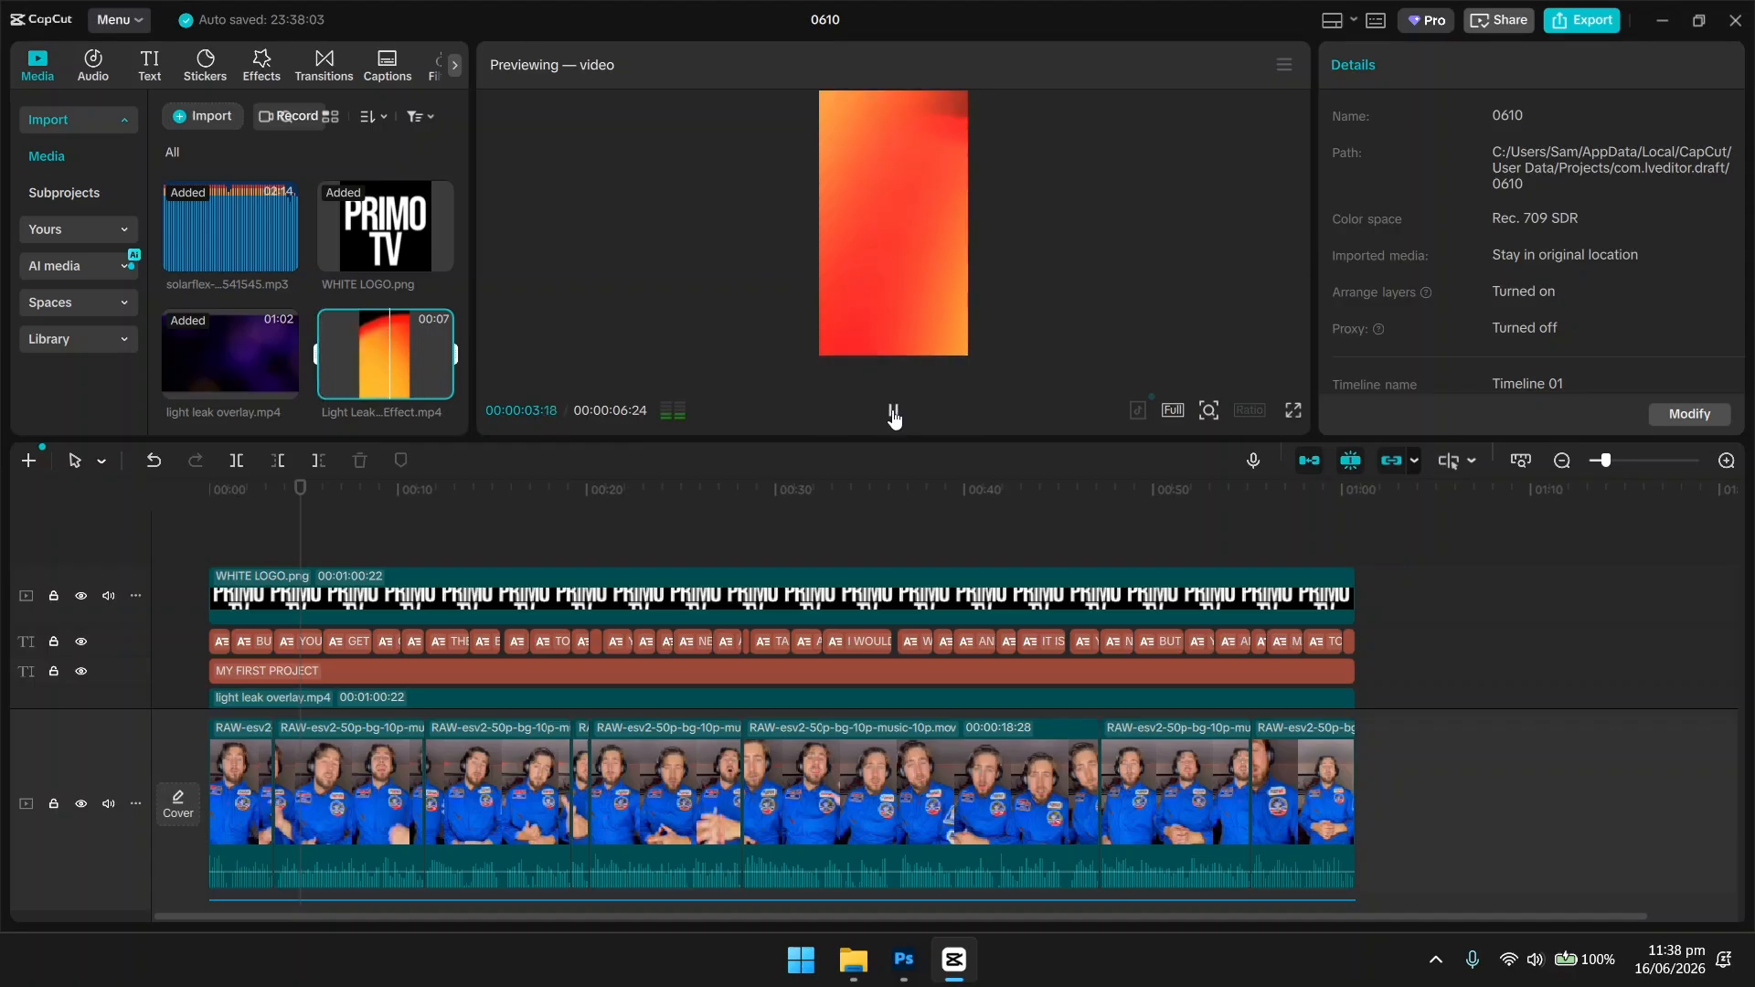
click(894, 413)
mouse_move(443, 377)
drag(388, 346, 376, 540)
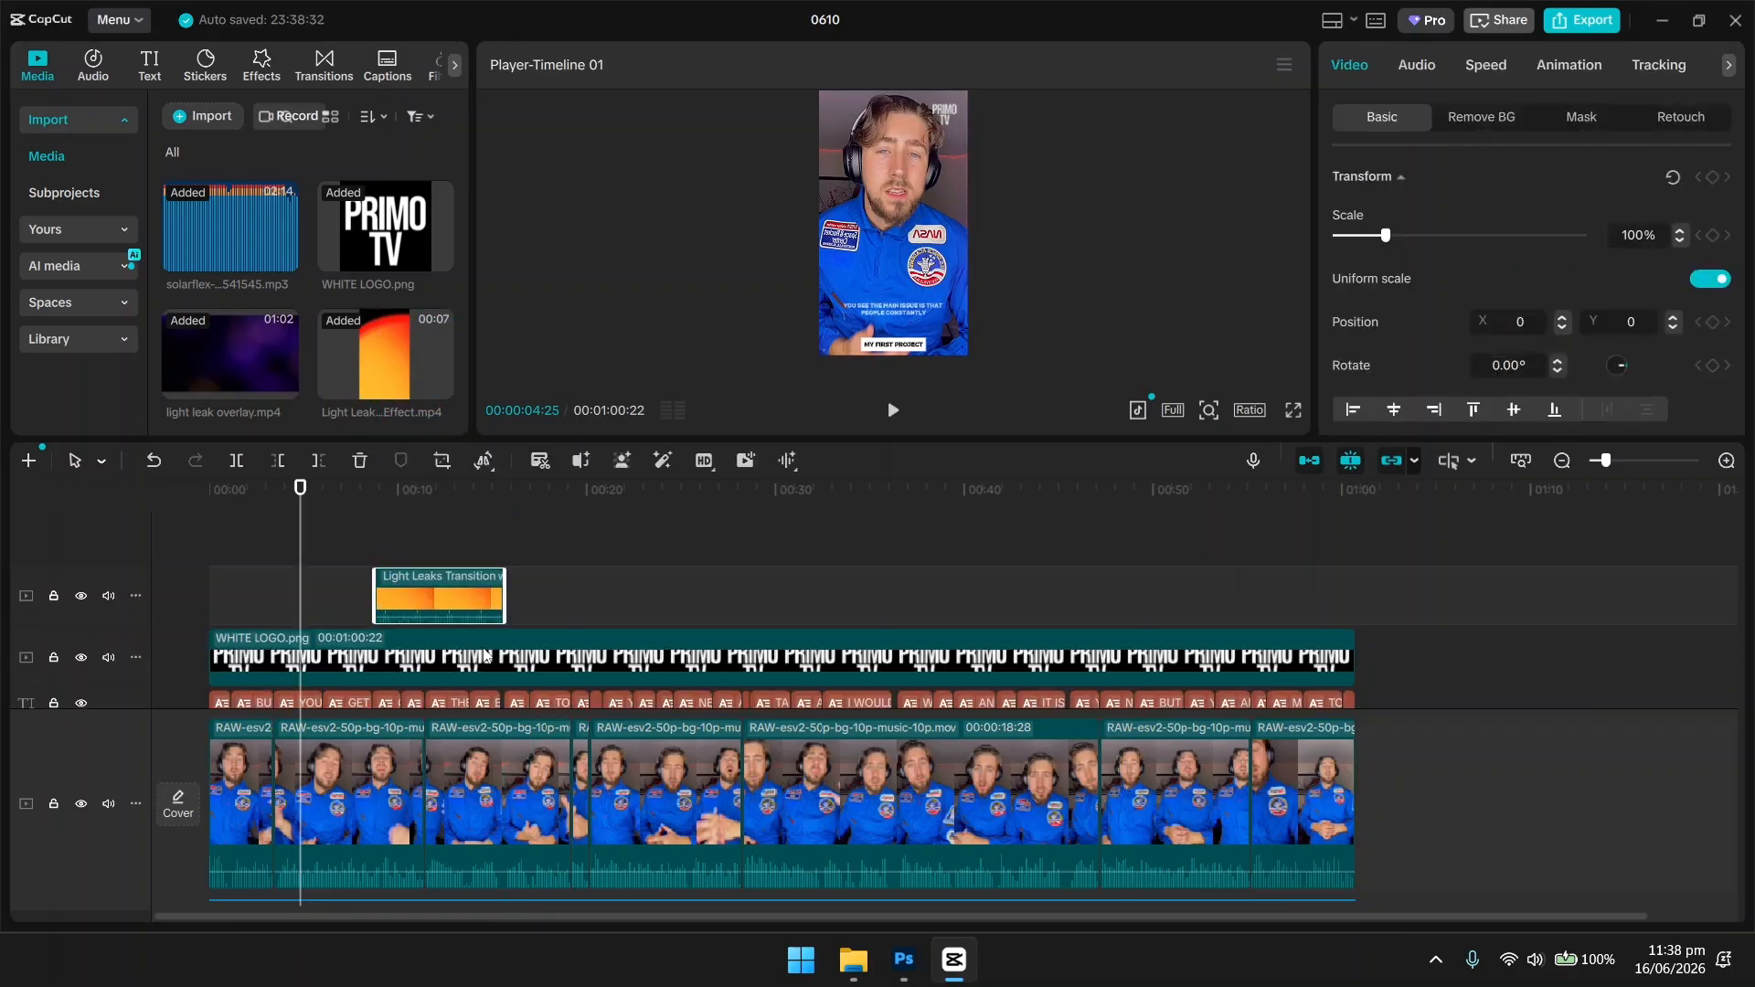
Move the logo, captions, title and light leak overlay together onto tracks above the Light Leaks Transition clip, keeping their start at 0 seconds.
scroll(415, 612, down, 2)
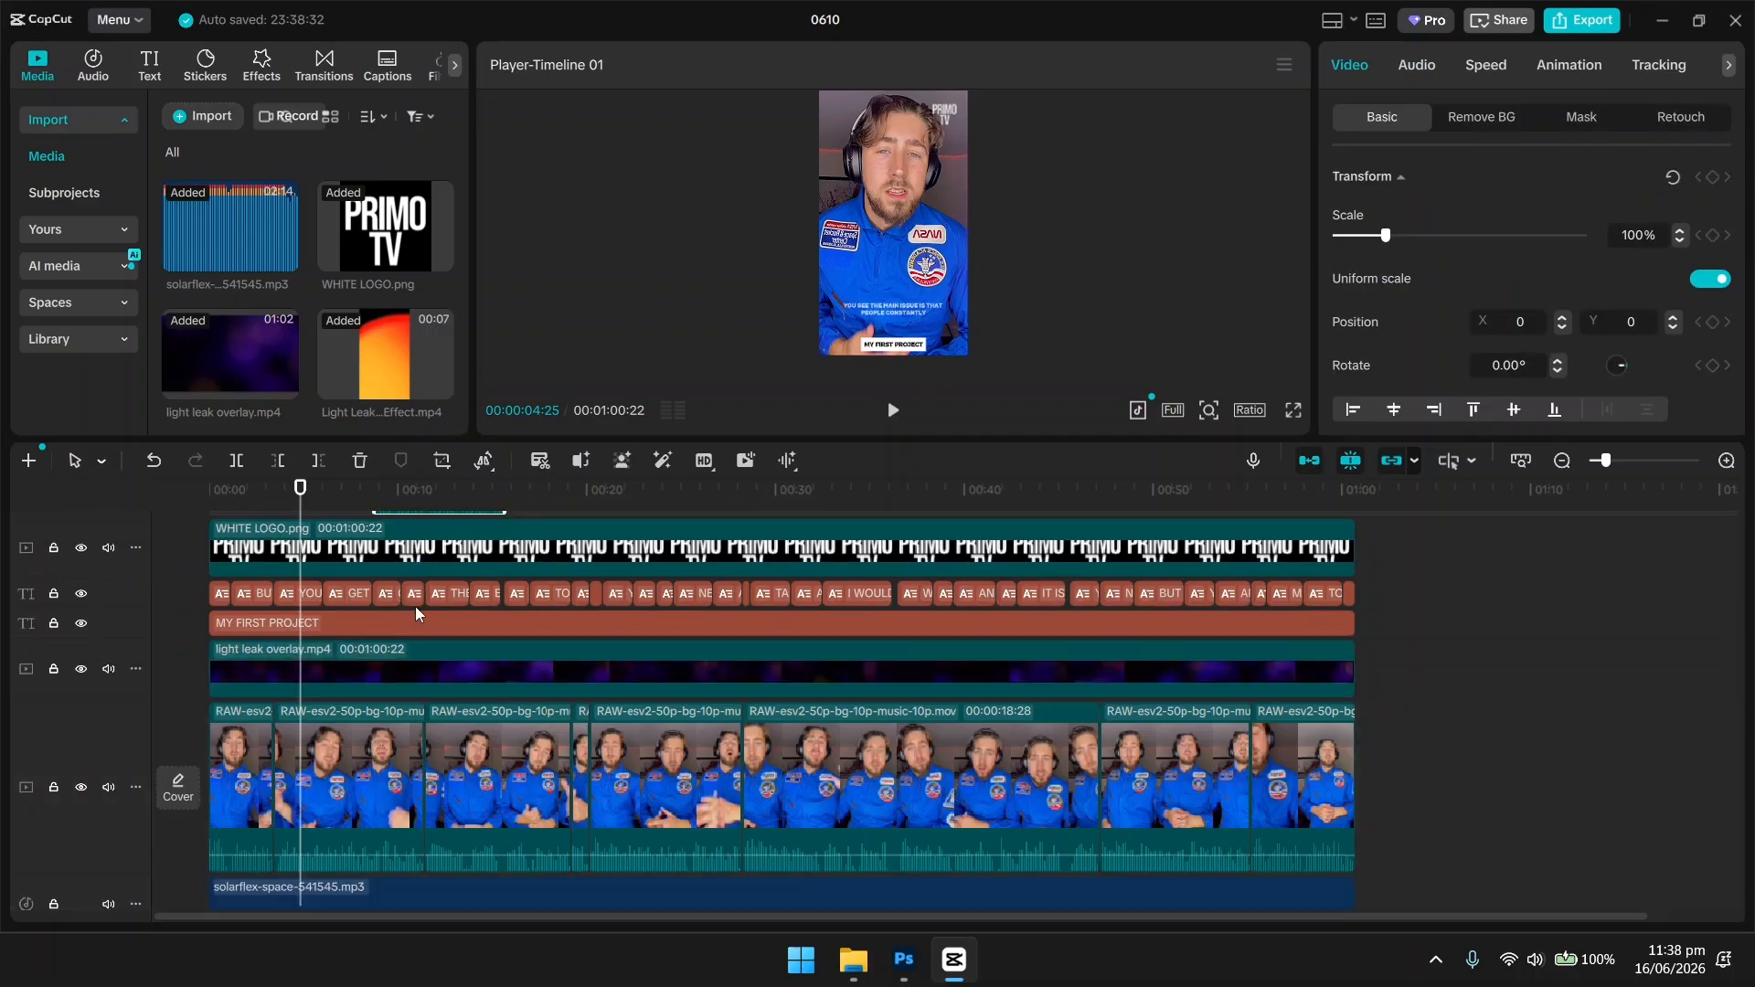
scroll(422, 595, up, 1)
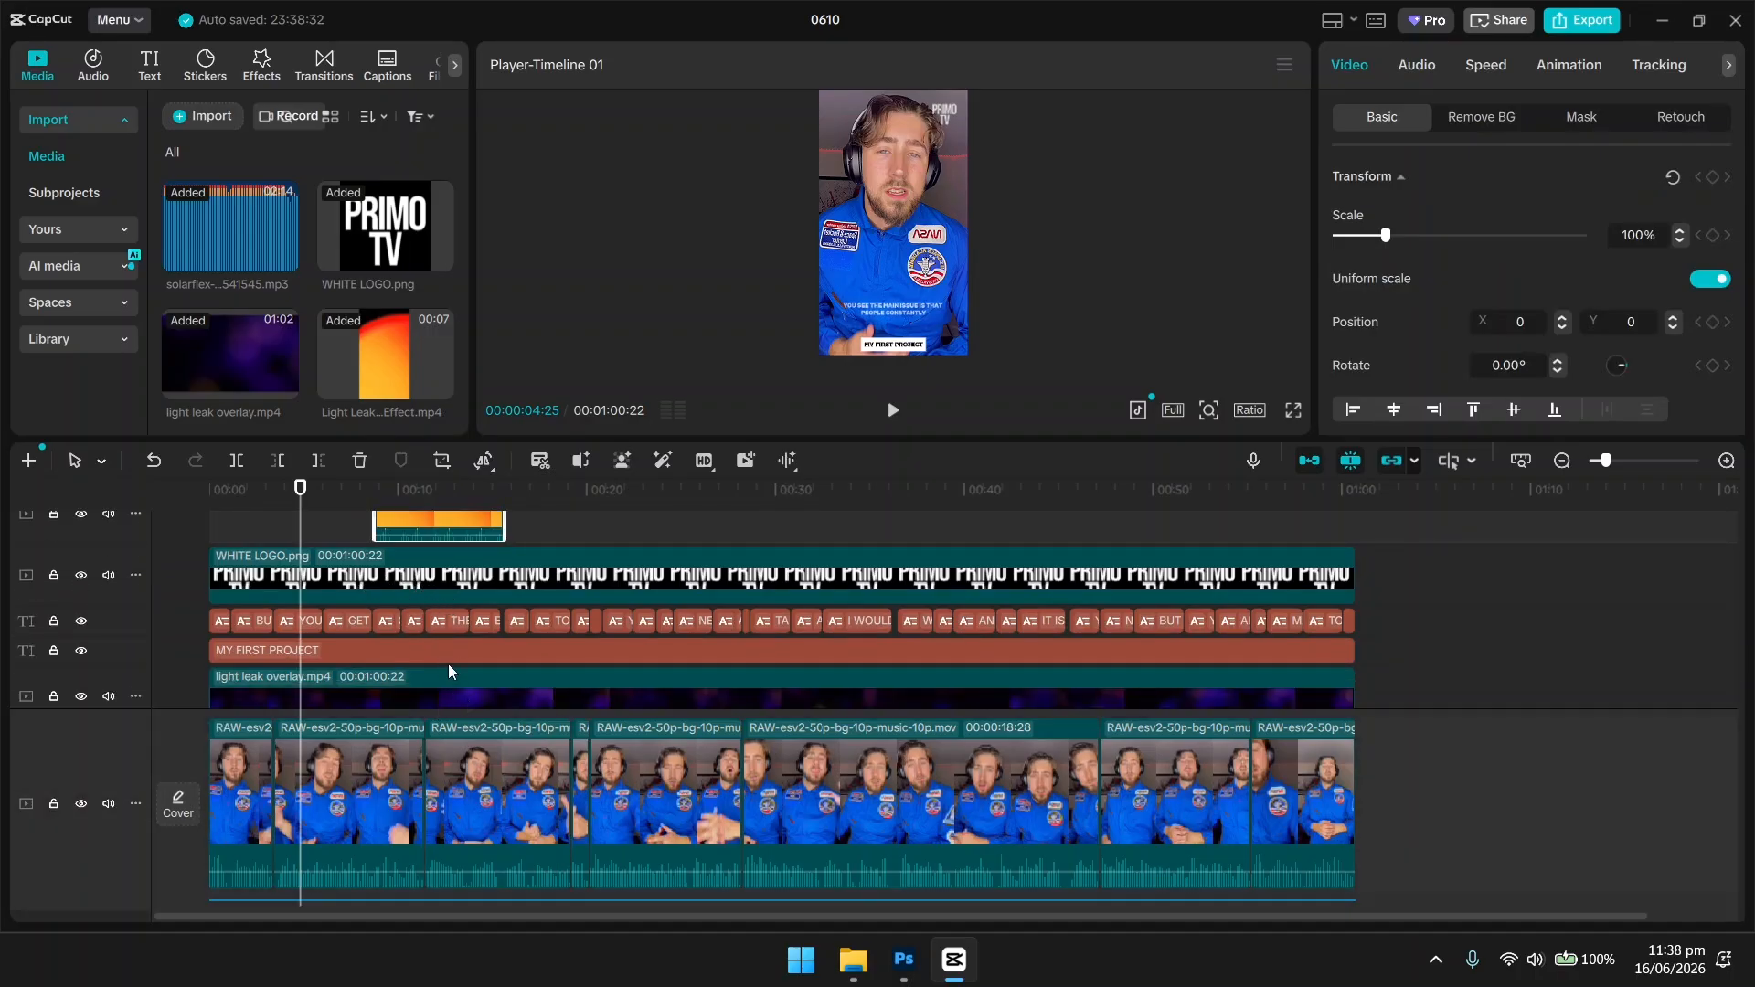
scroll(448, 673, down, 1)
scroll(457, 667, up, 1)
drag(1447, 567, 188, 706)
scroll(197, 681, down, 2)
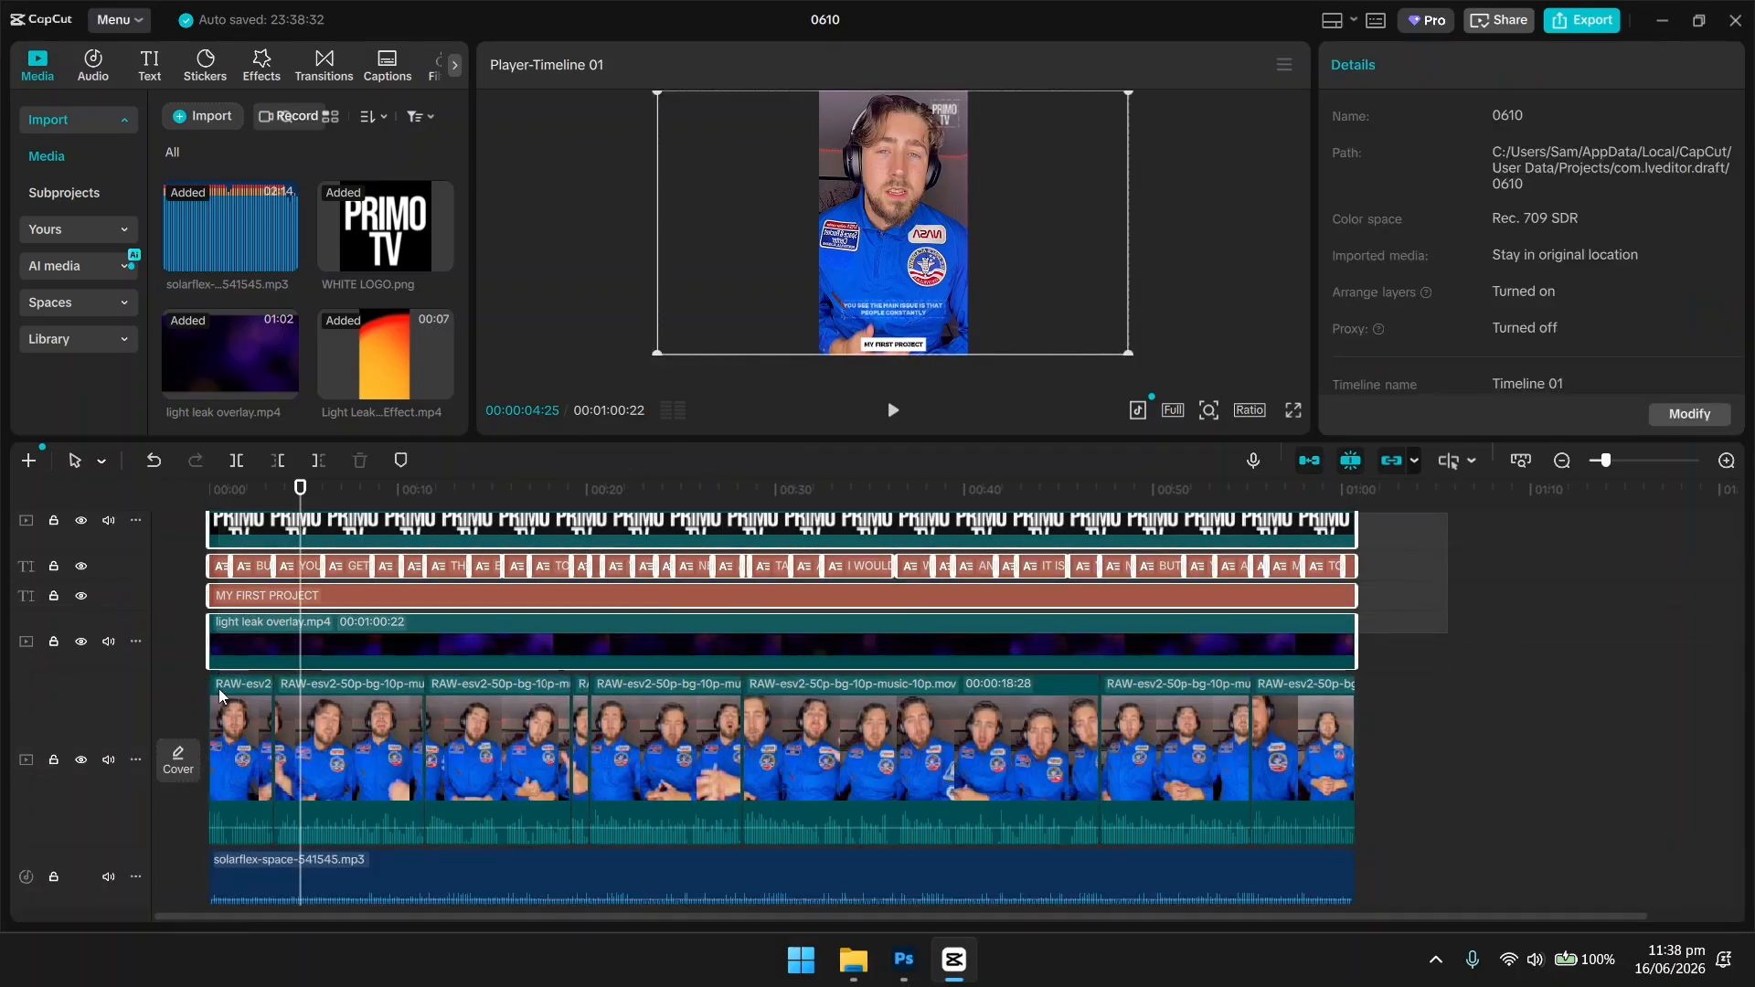
drag(216, 642, 215, 641)
scroll(350, 633, up, 4)
scroll(455, 615, down, 3)
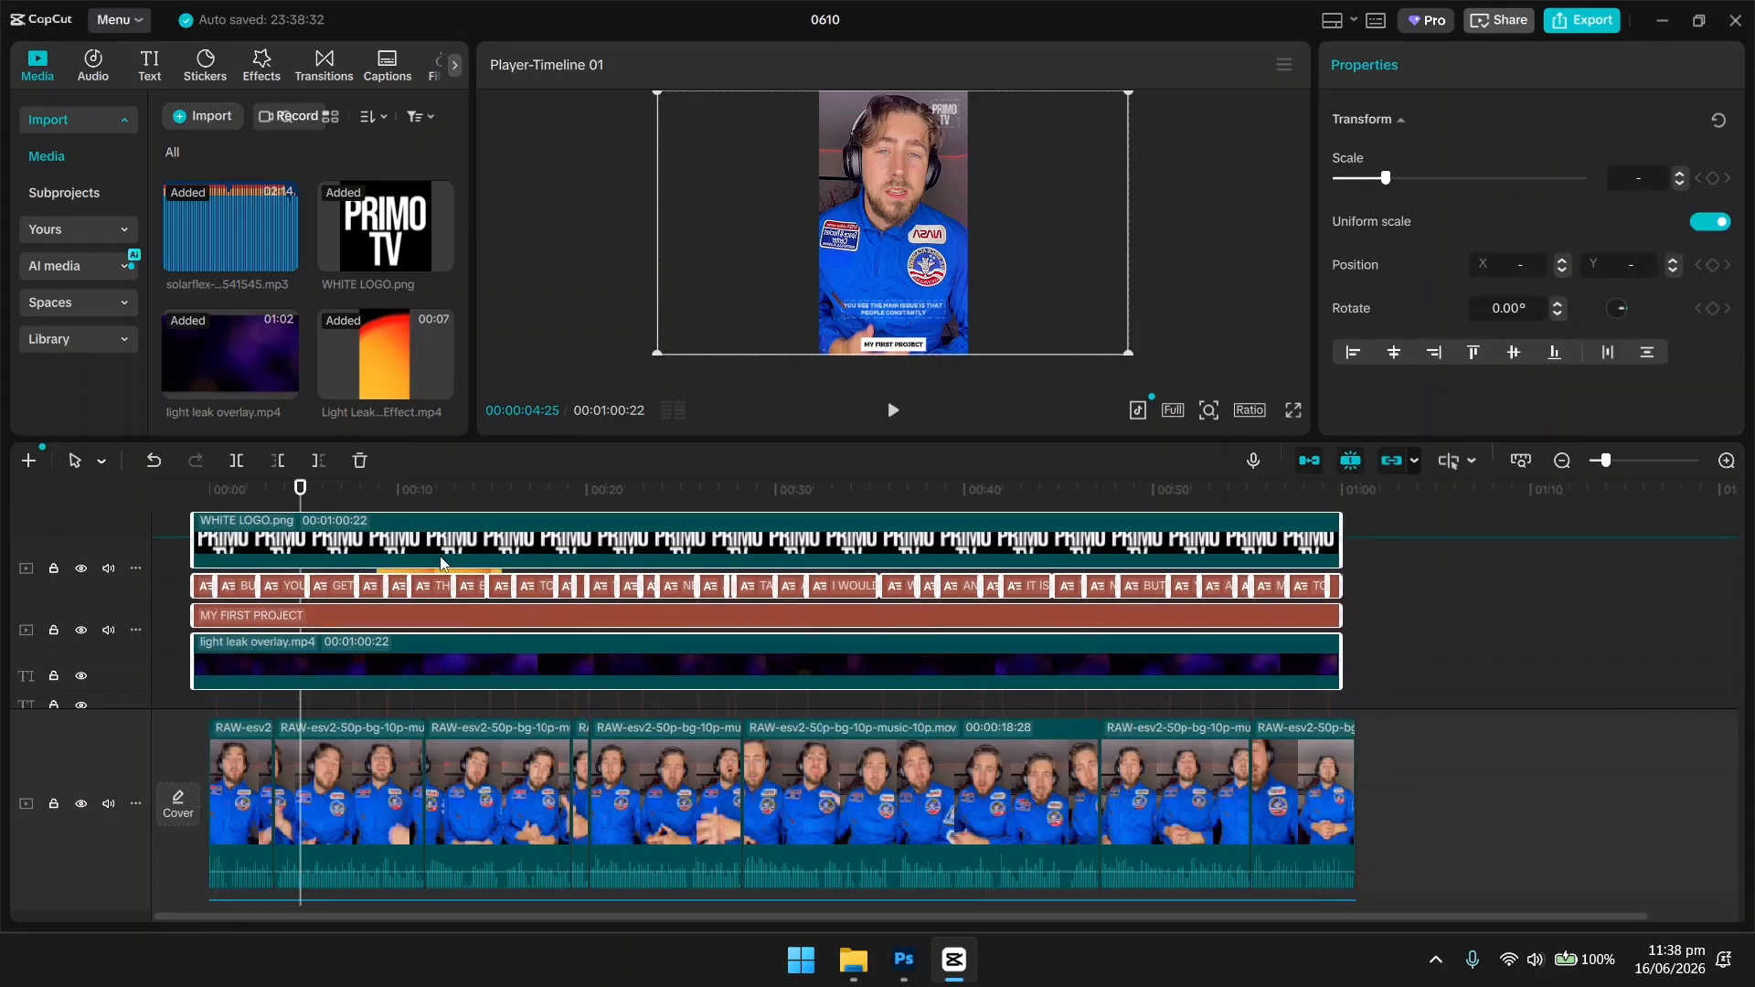
scroll(448, 562, up, 1)
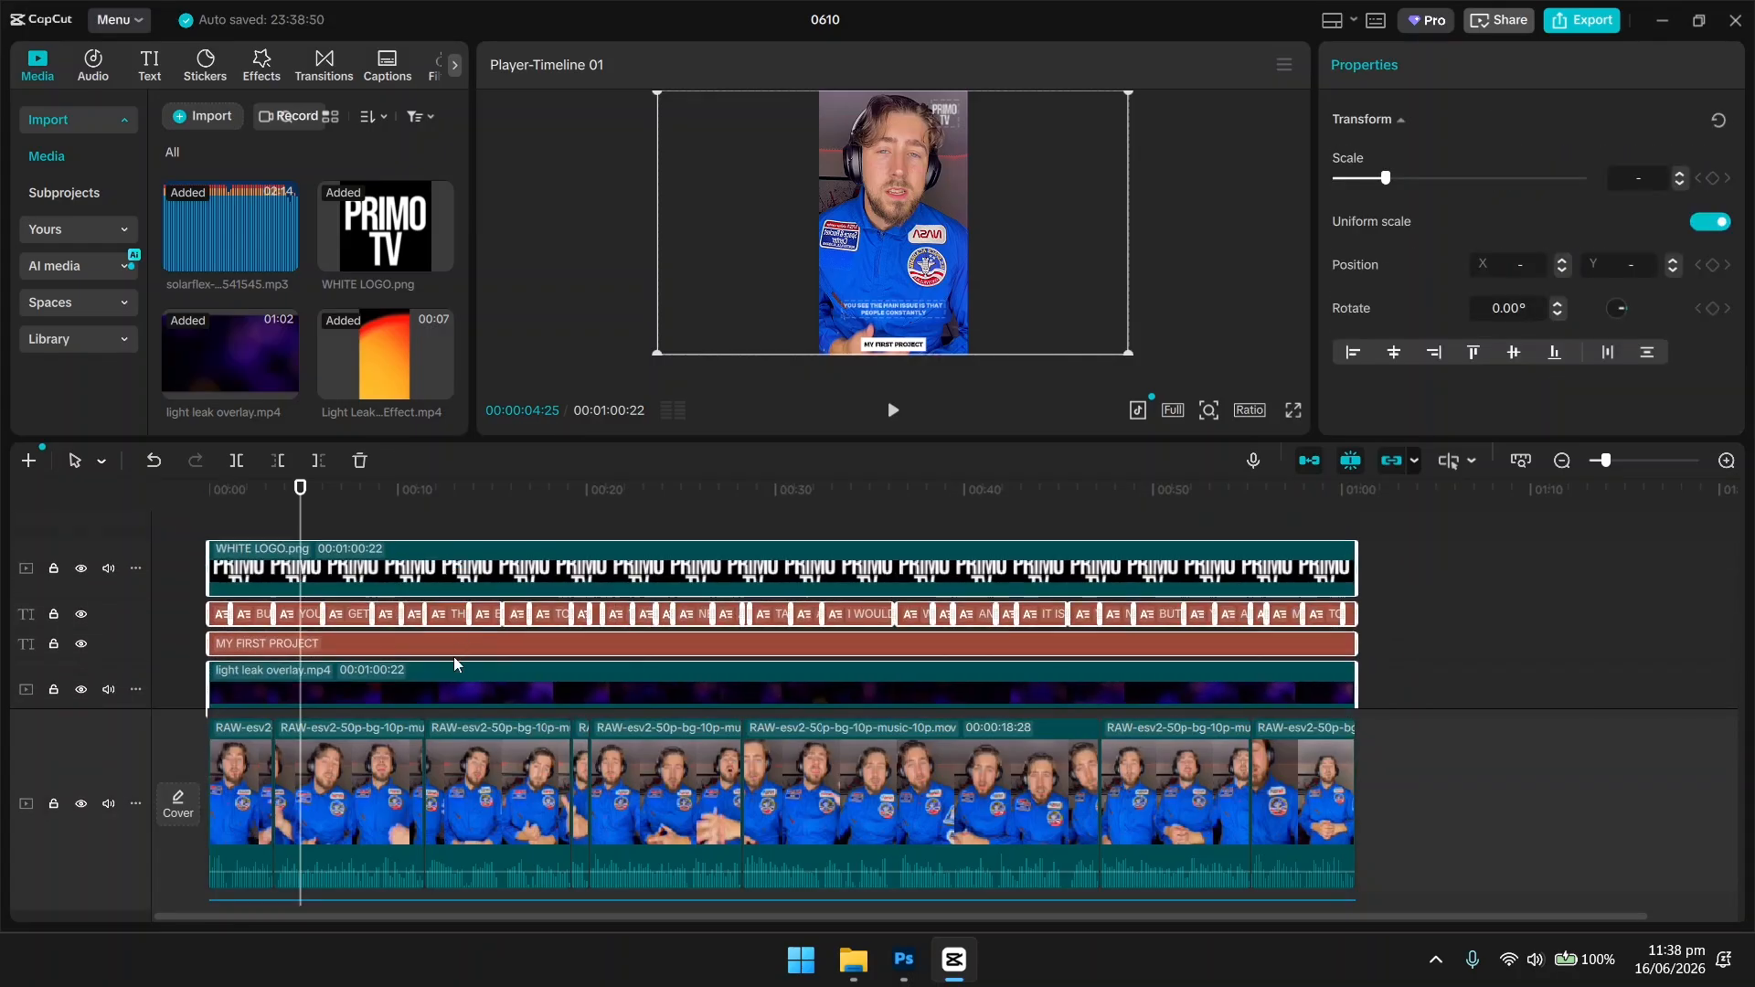
scroll(453, 656, down, 2)
scroll(472, 639, down, 2)
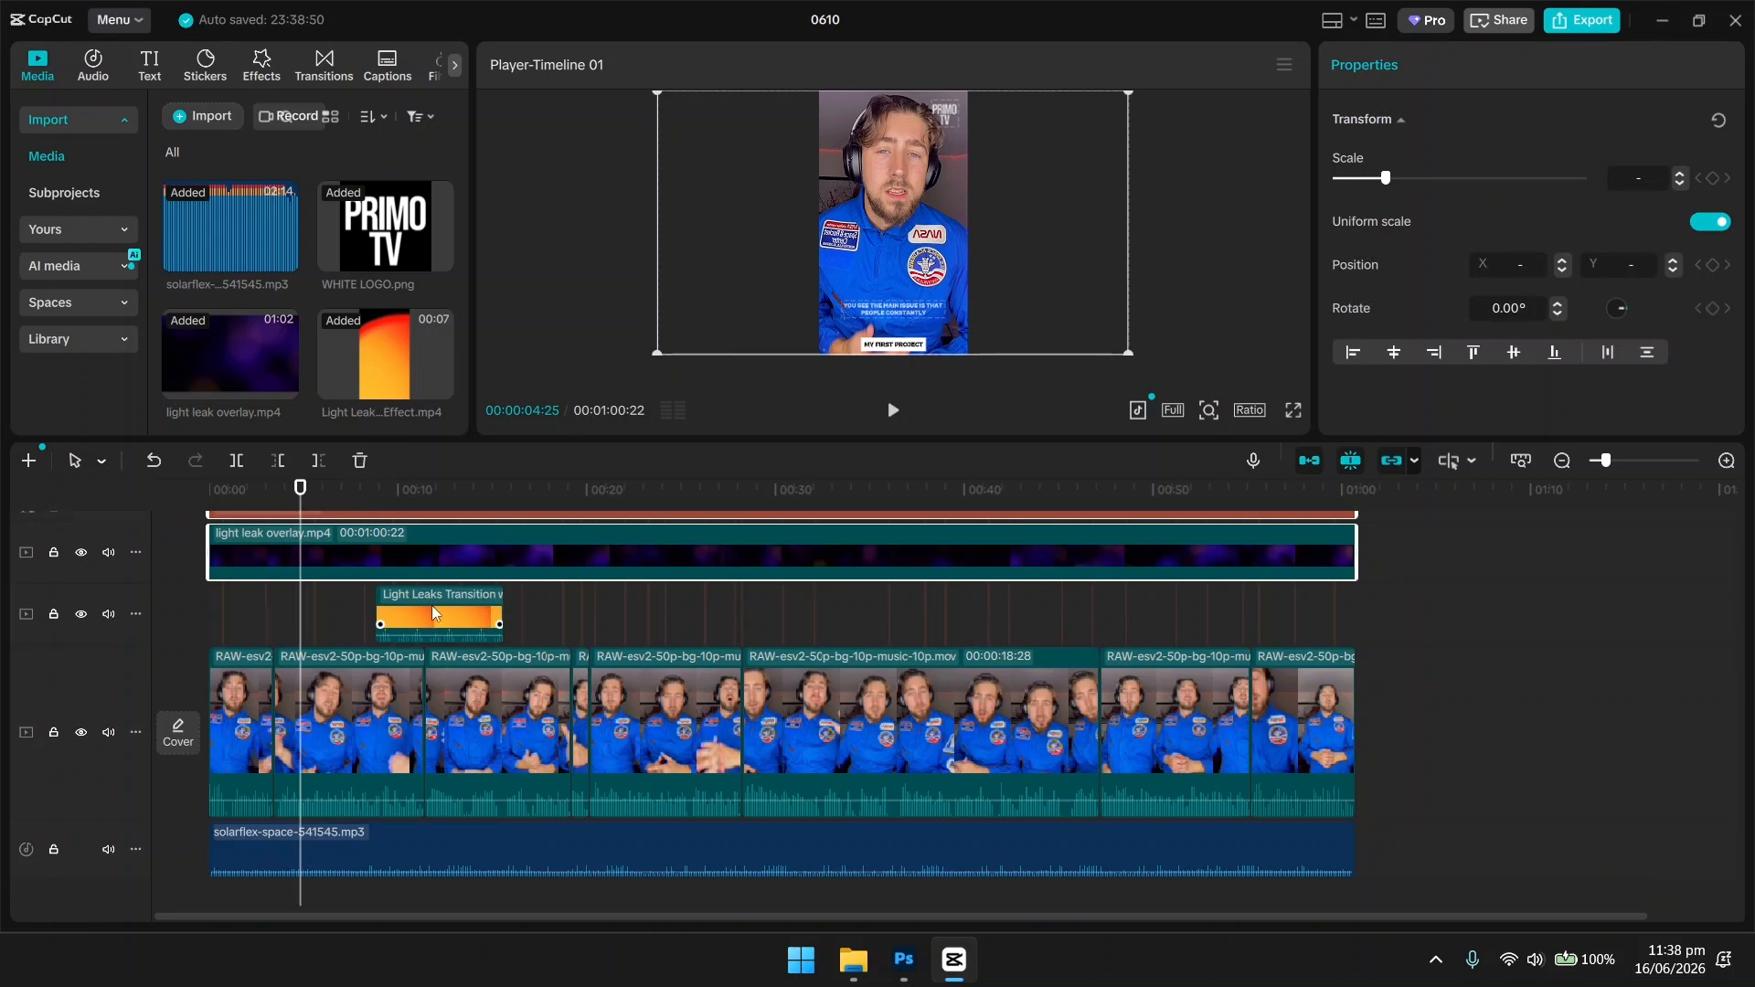
Play the Light Leaks Transition clip from its start, split it at 00:00:09:12 and delete the part before the split.
click(443, 592)
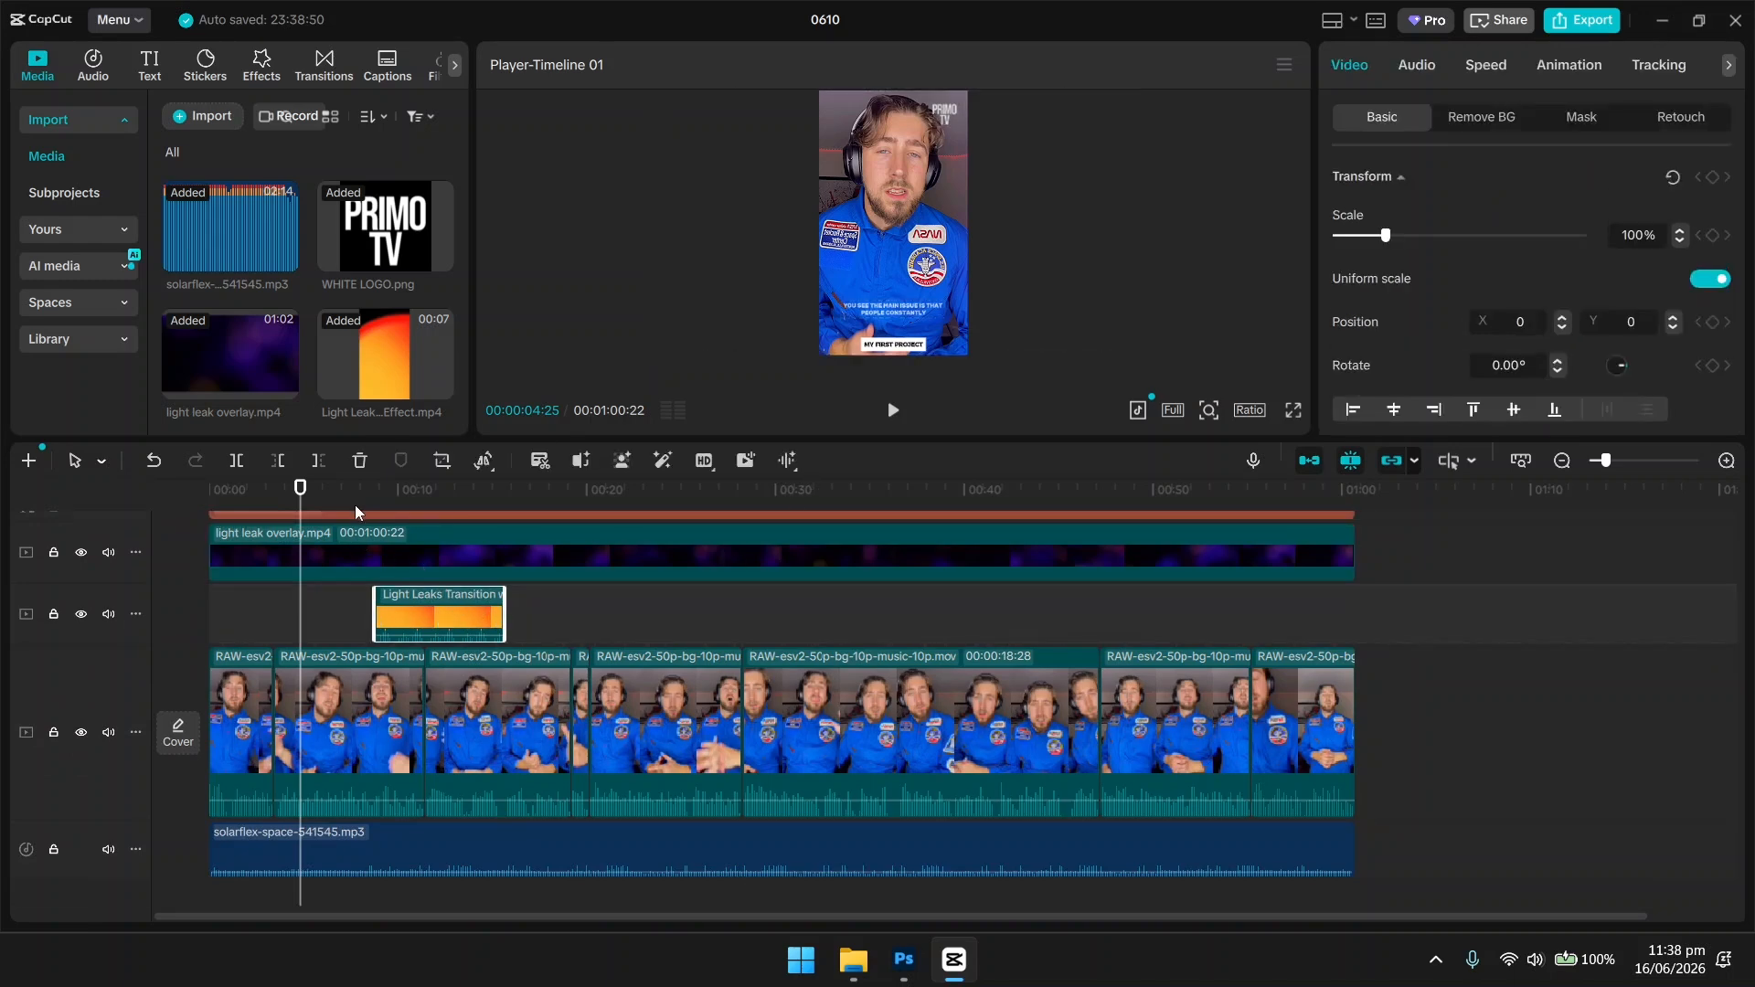
mouse_move(358, 502)
mouse_down()
mouse_move(422, 509)
mouse_move(373, 494)
mouse_up()
click(893, 411)
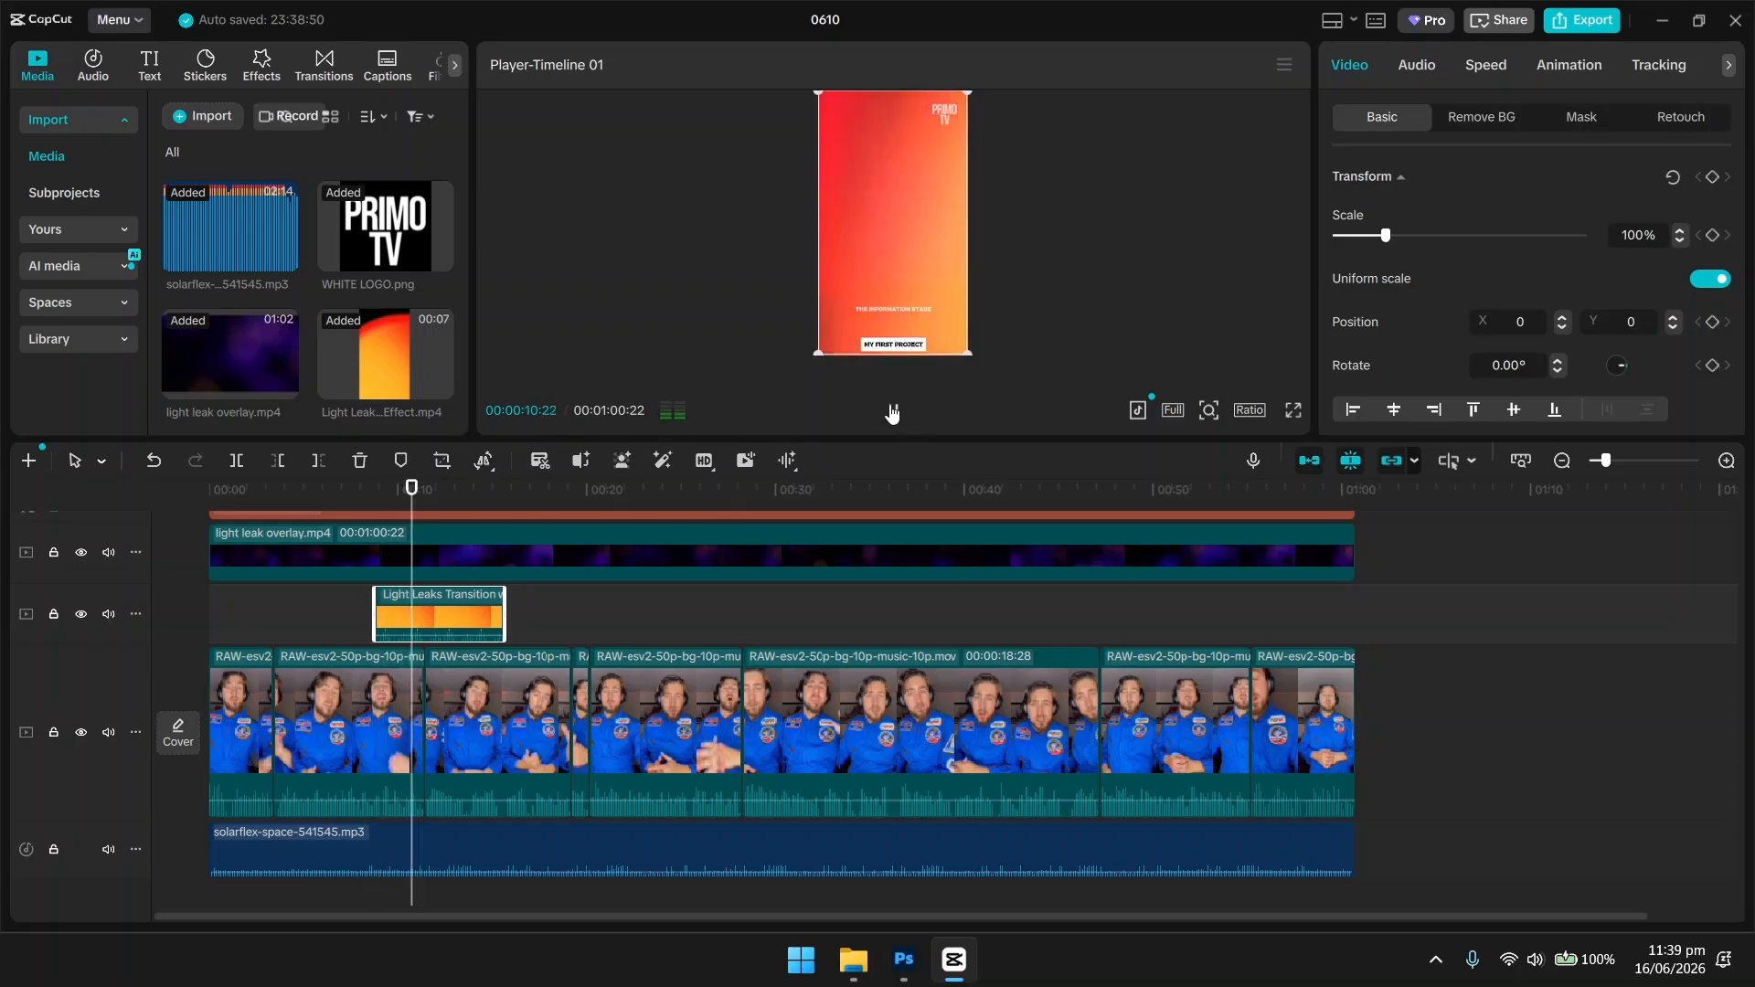
click(893, 411)
mouse_move(409, 501)
mouse_down()
mouse_move(373, 502)
mouse_move(386, 507)
mouse_up()
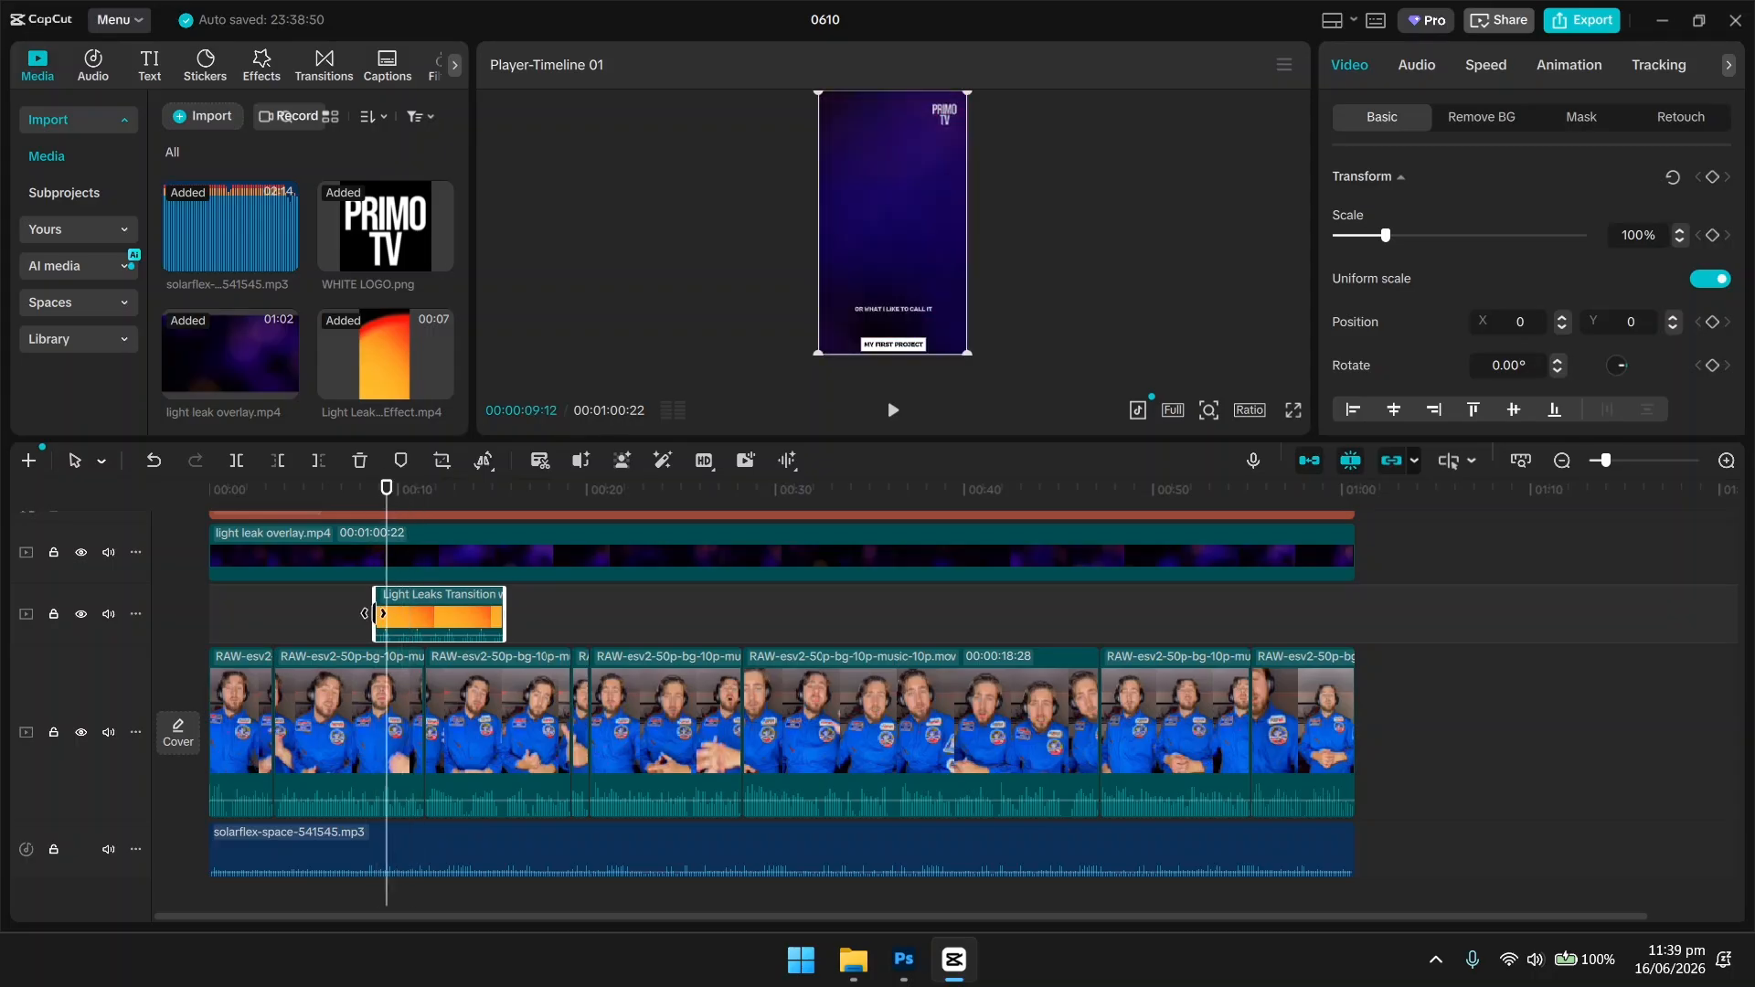
drag(374, 614, 385, 615)
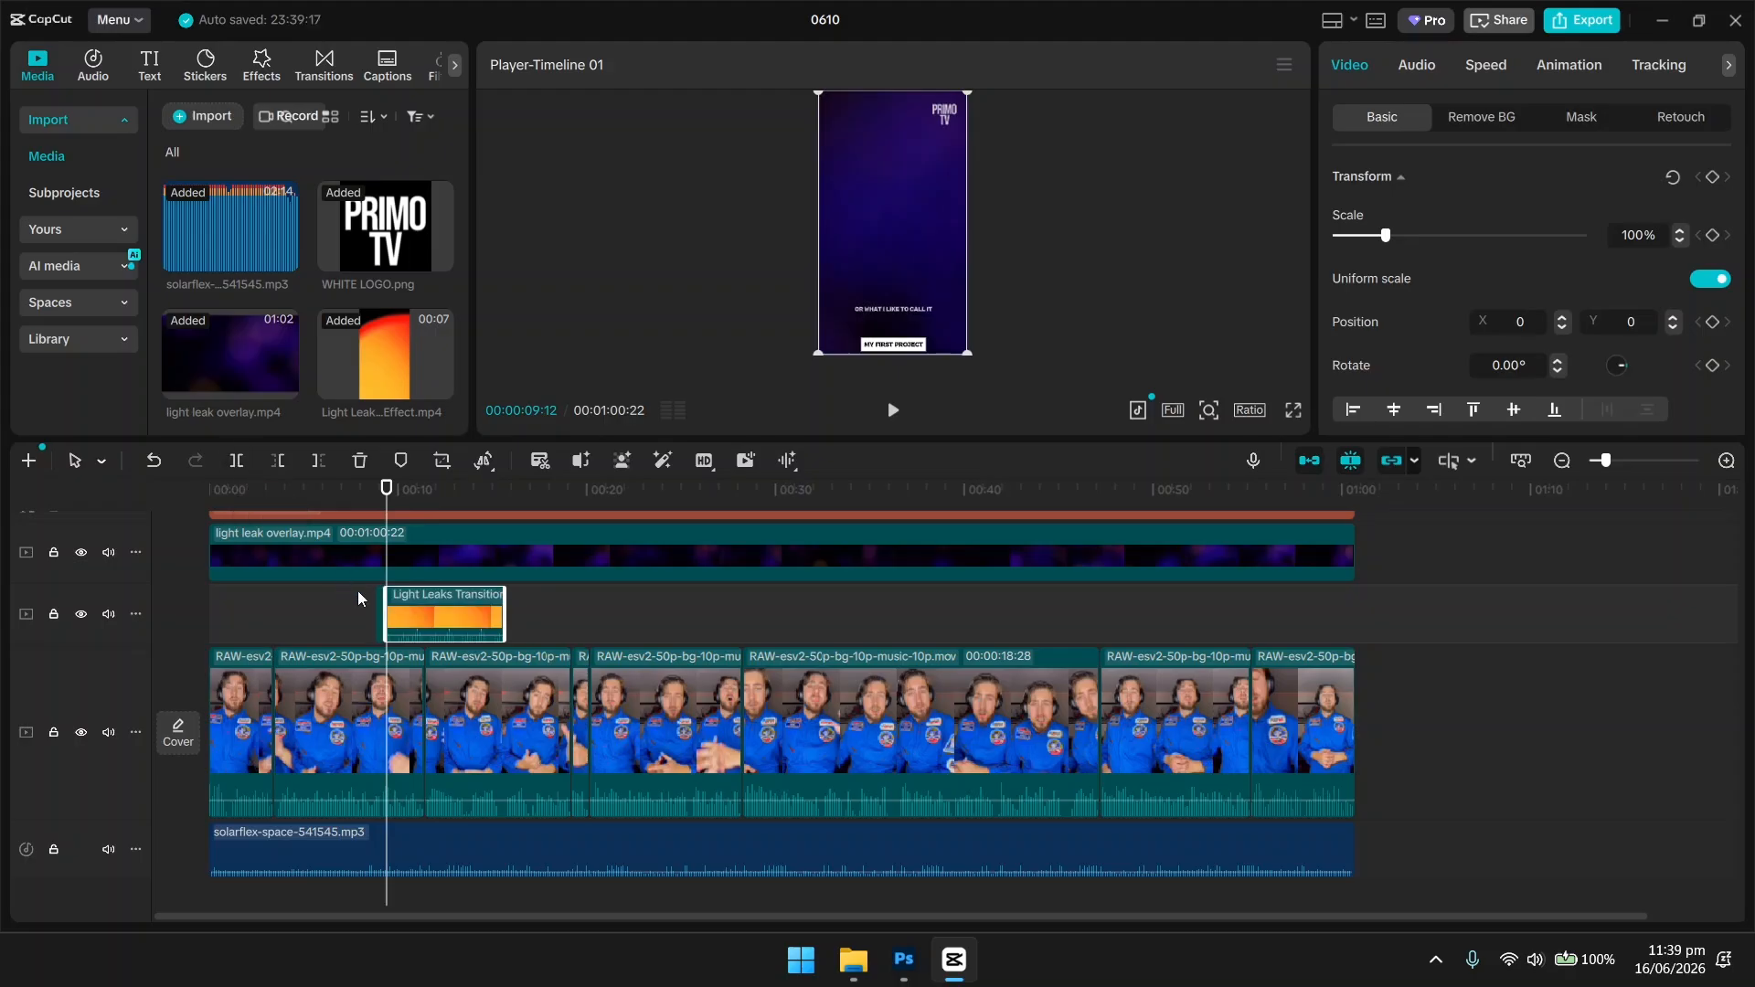
click(364, 606)
click(377, 609)
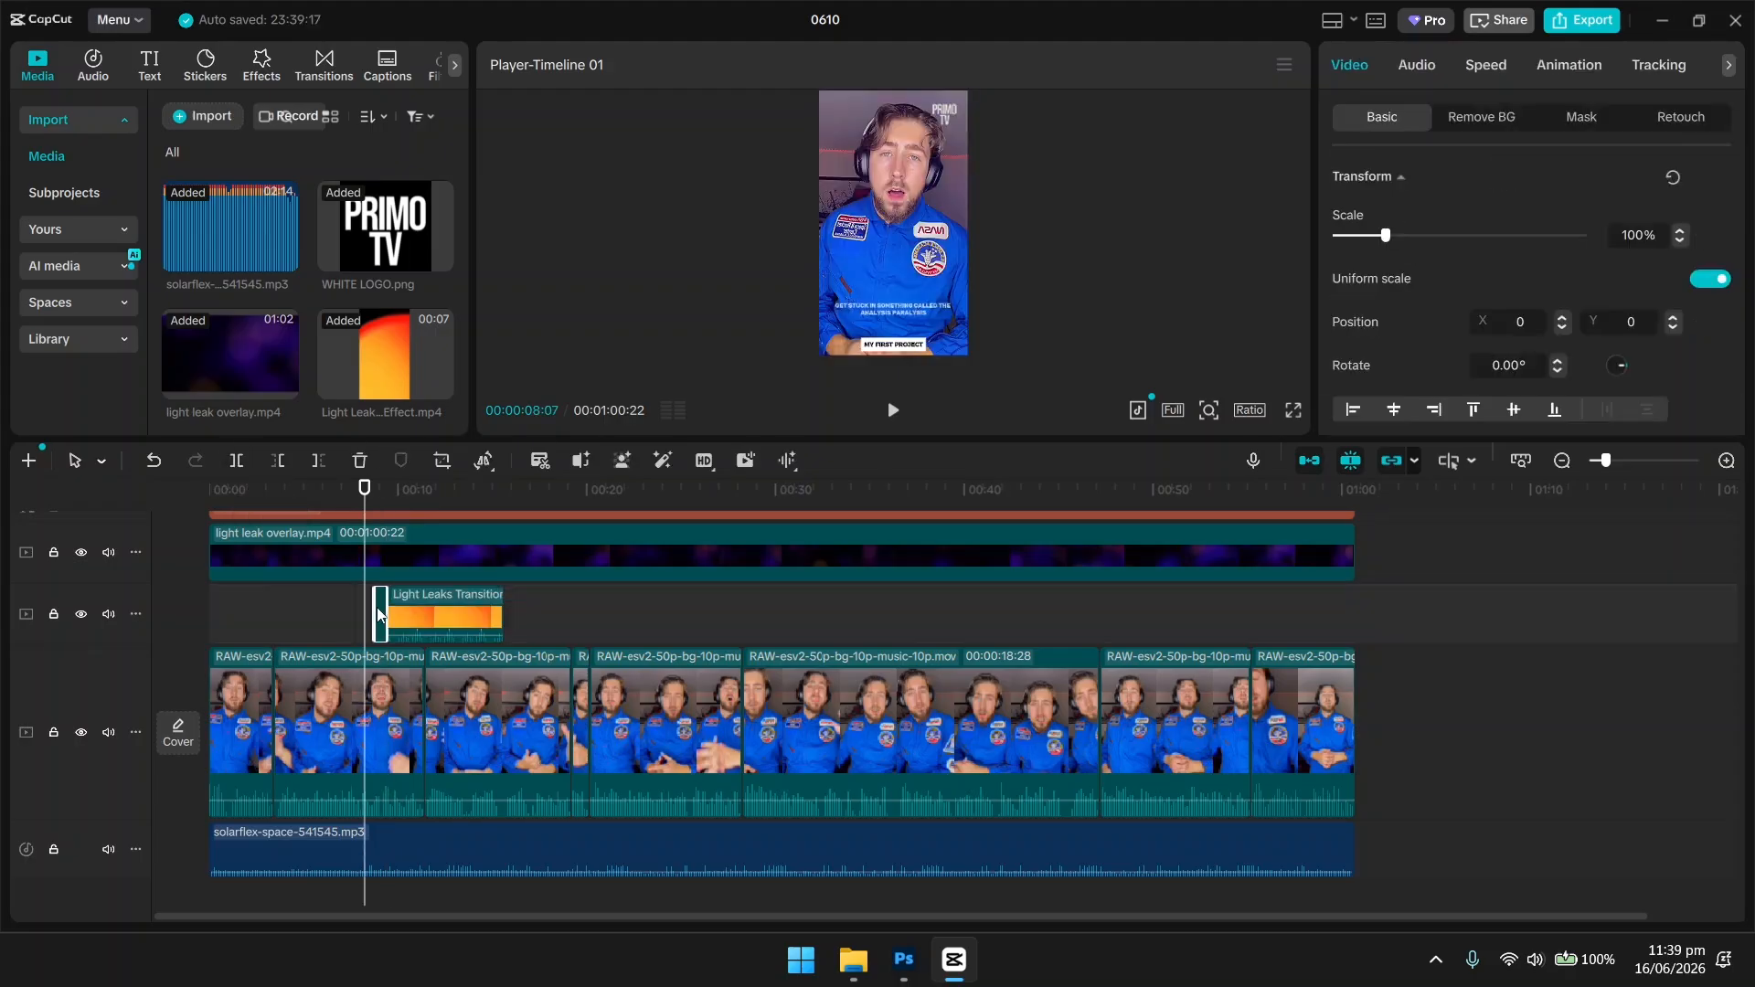
key(Delete)
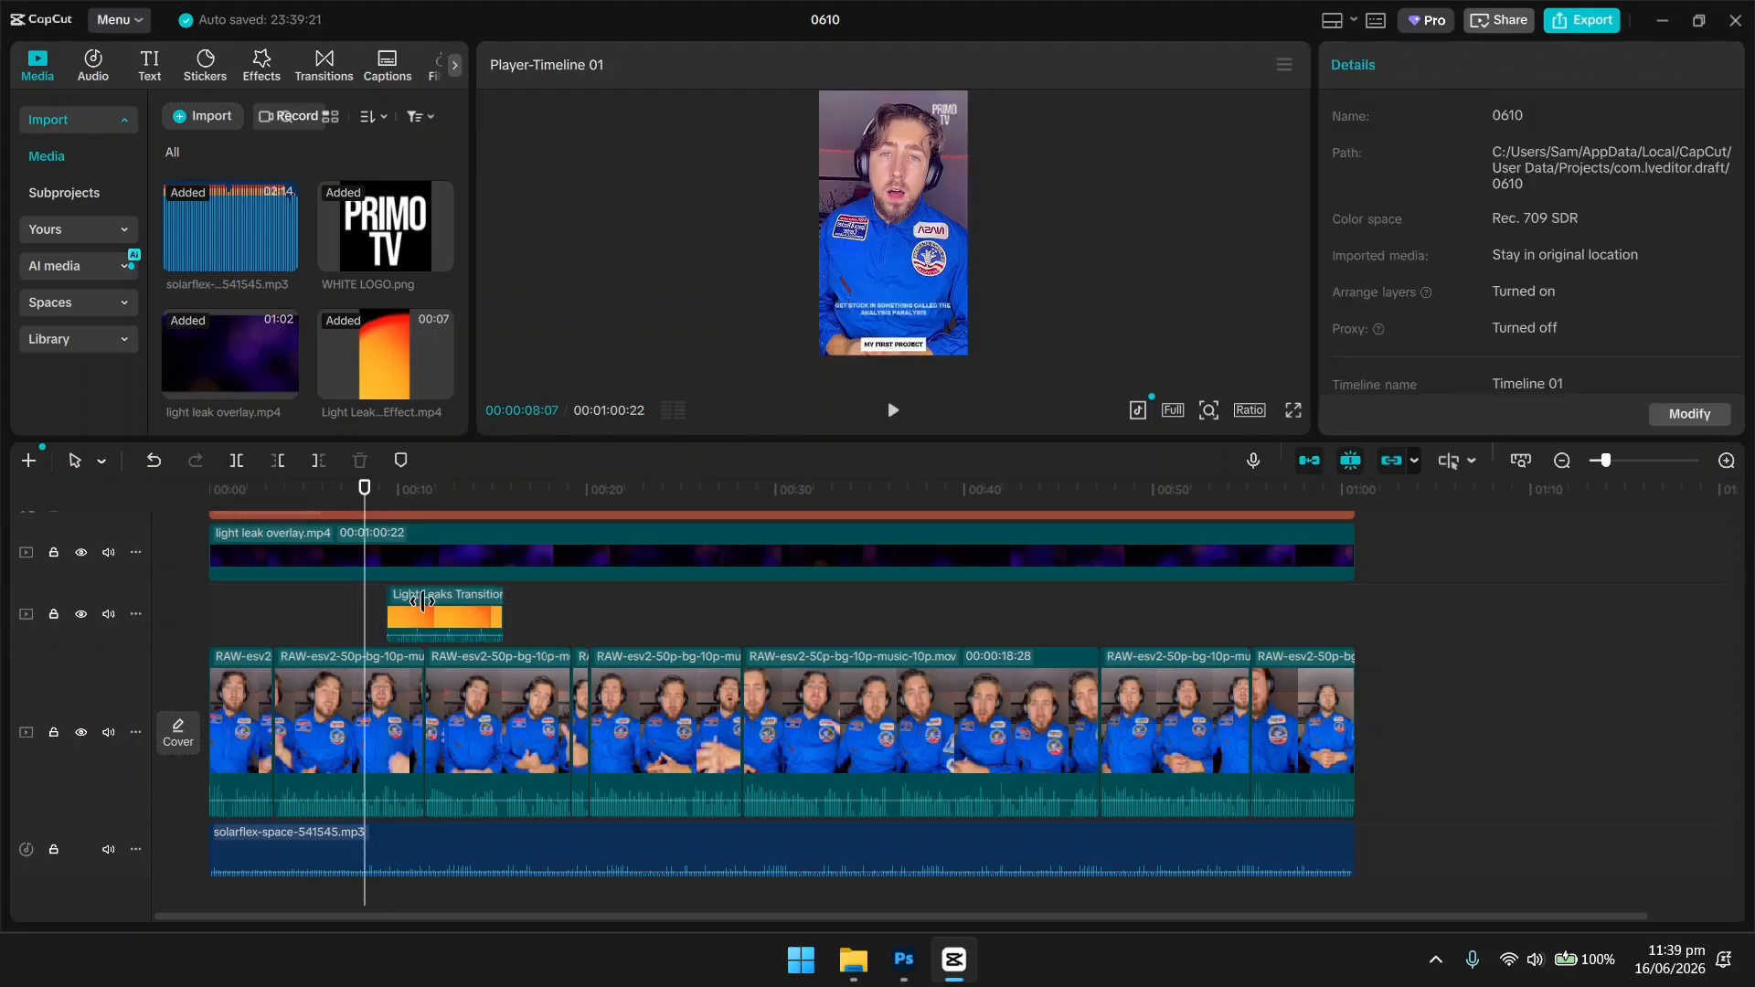
Remove the part of the Light Leaks Transition clip after 00:00:11:13 and play the shortened clip back from 00:00:08:20.
click(375, 502)
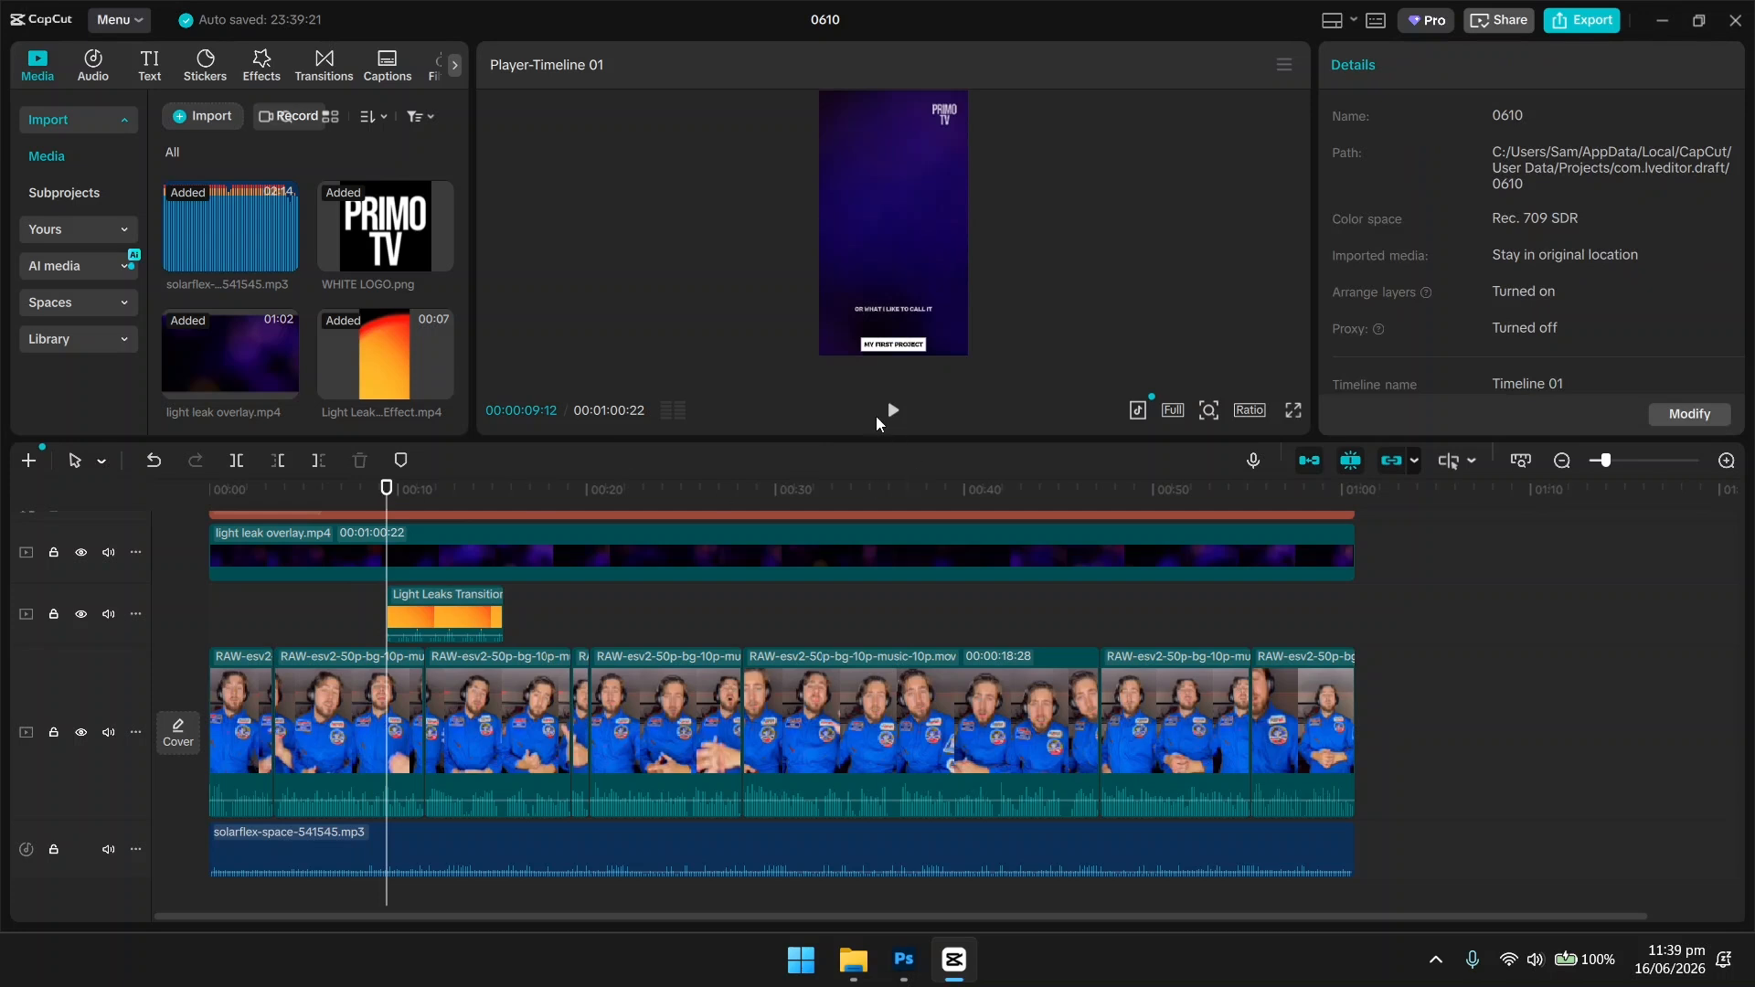
click(892, 412)
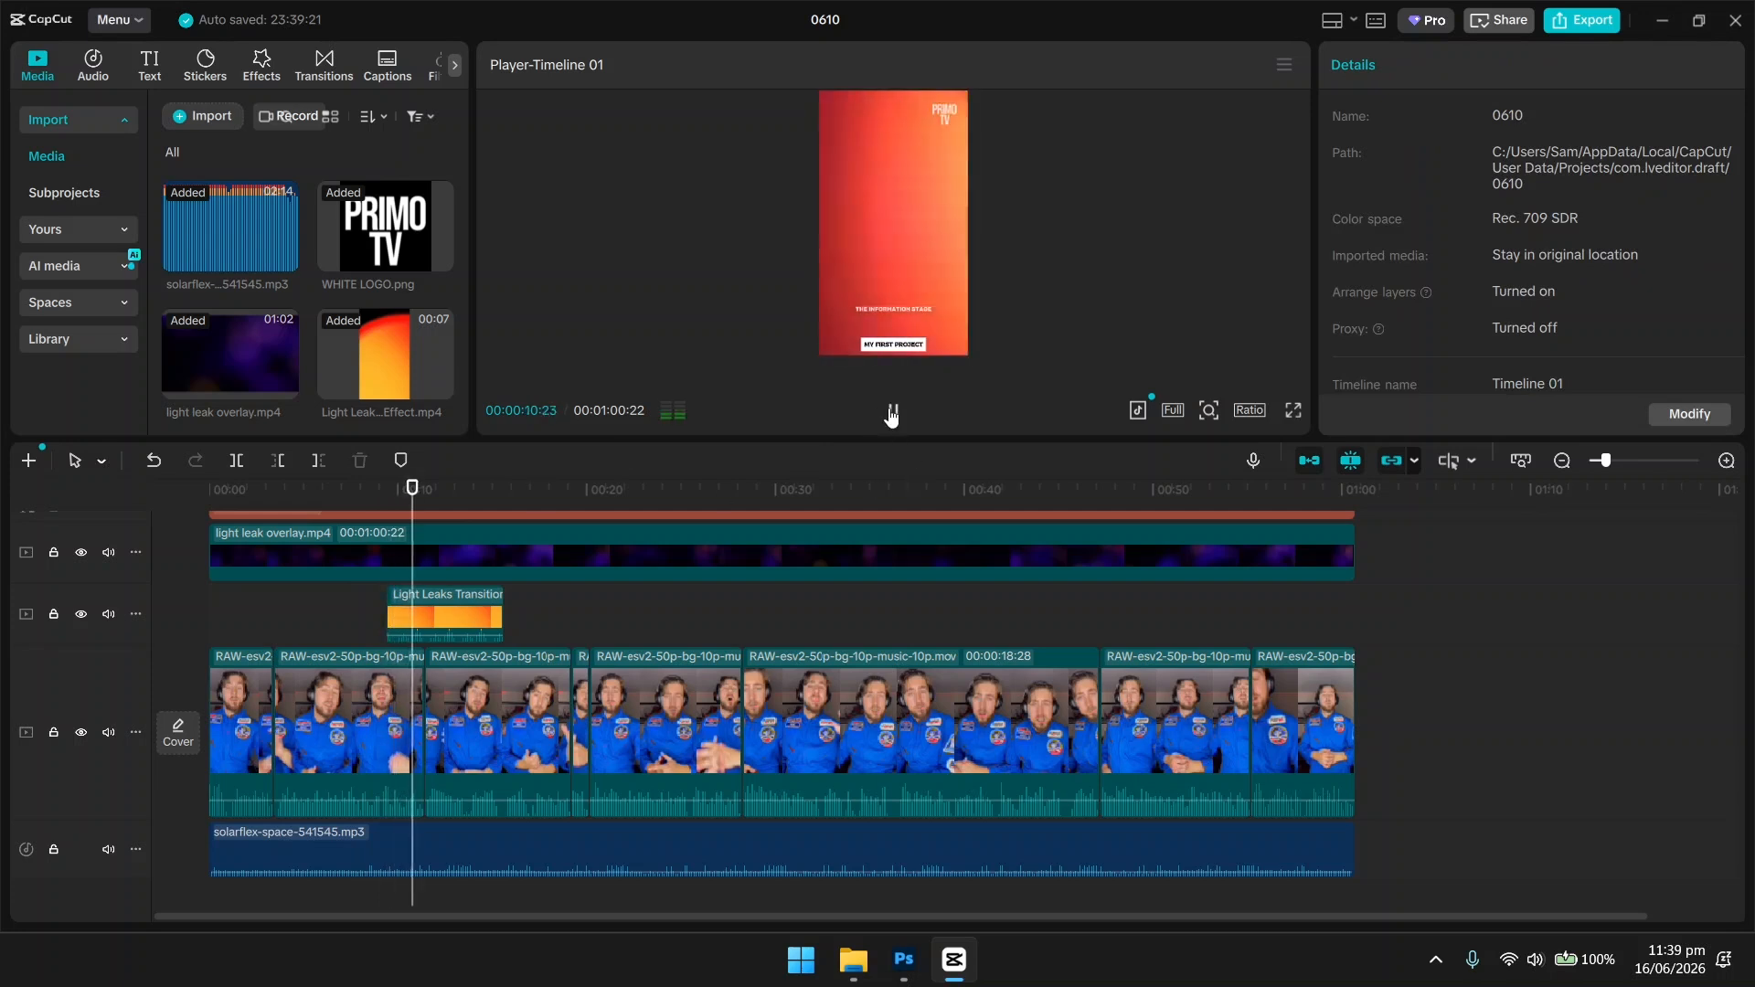
click(892, 413)
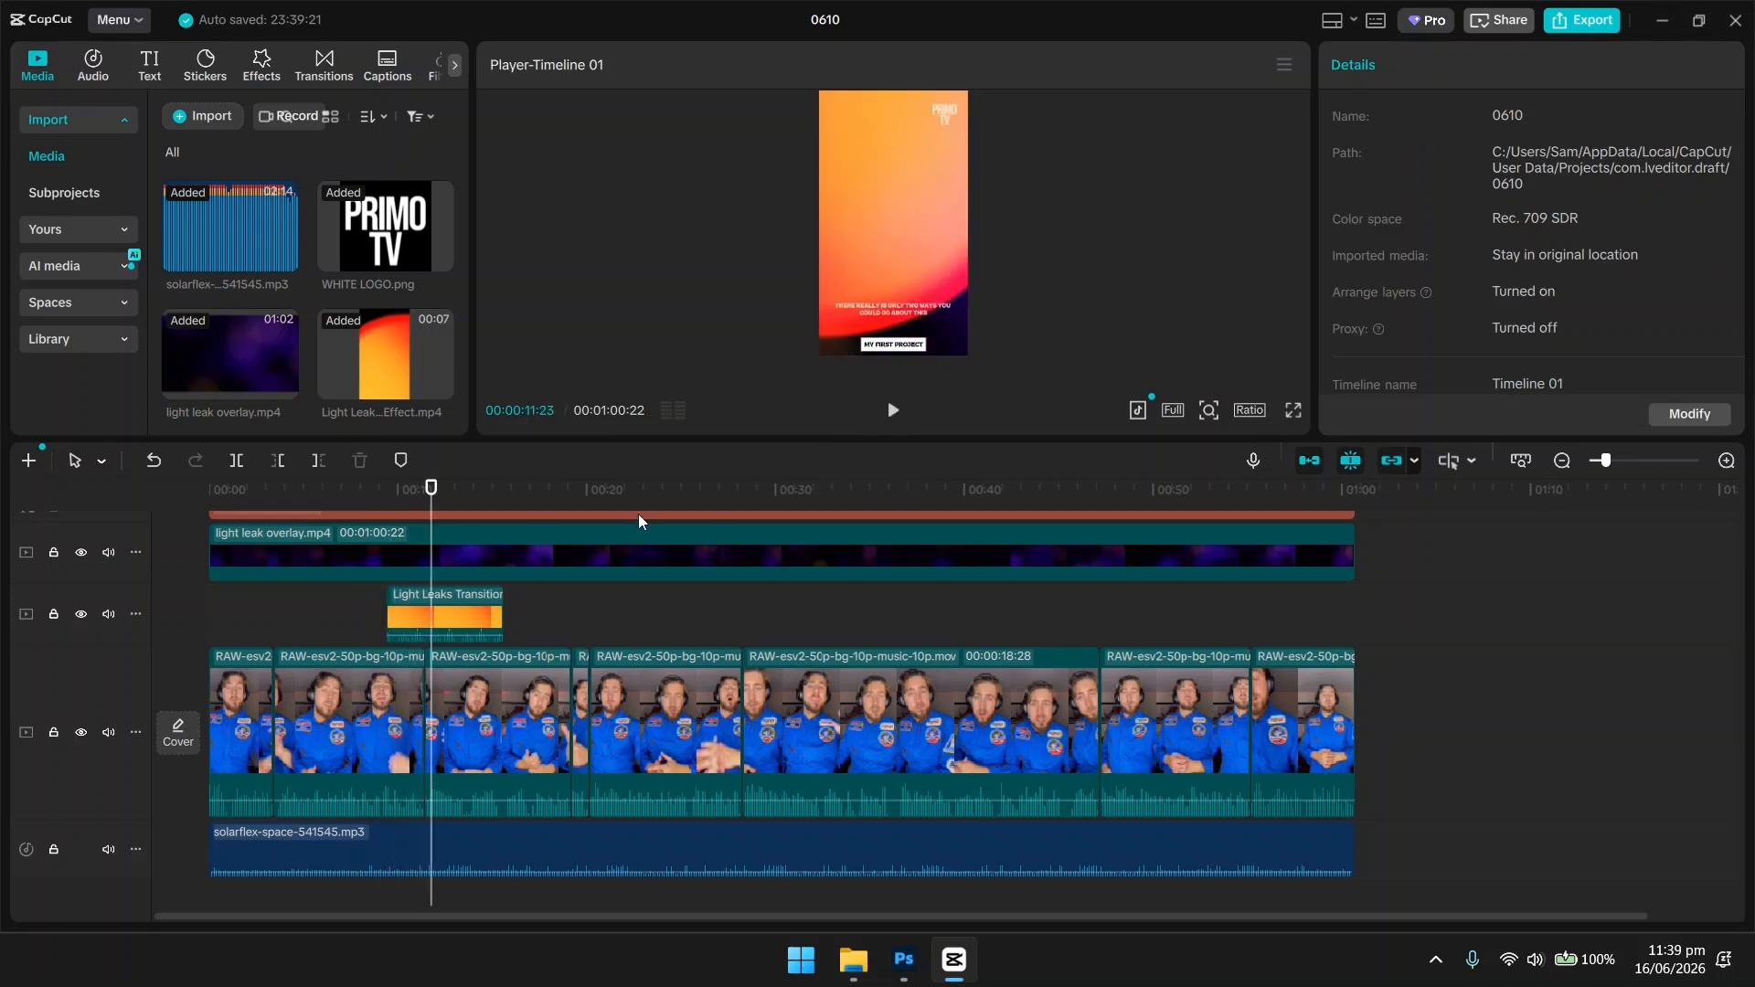
drag(437, 485, 426, 492)
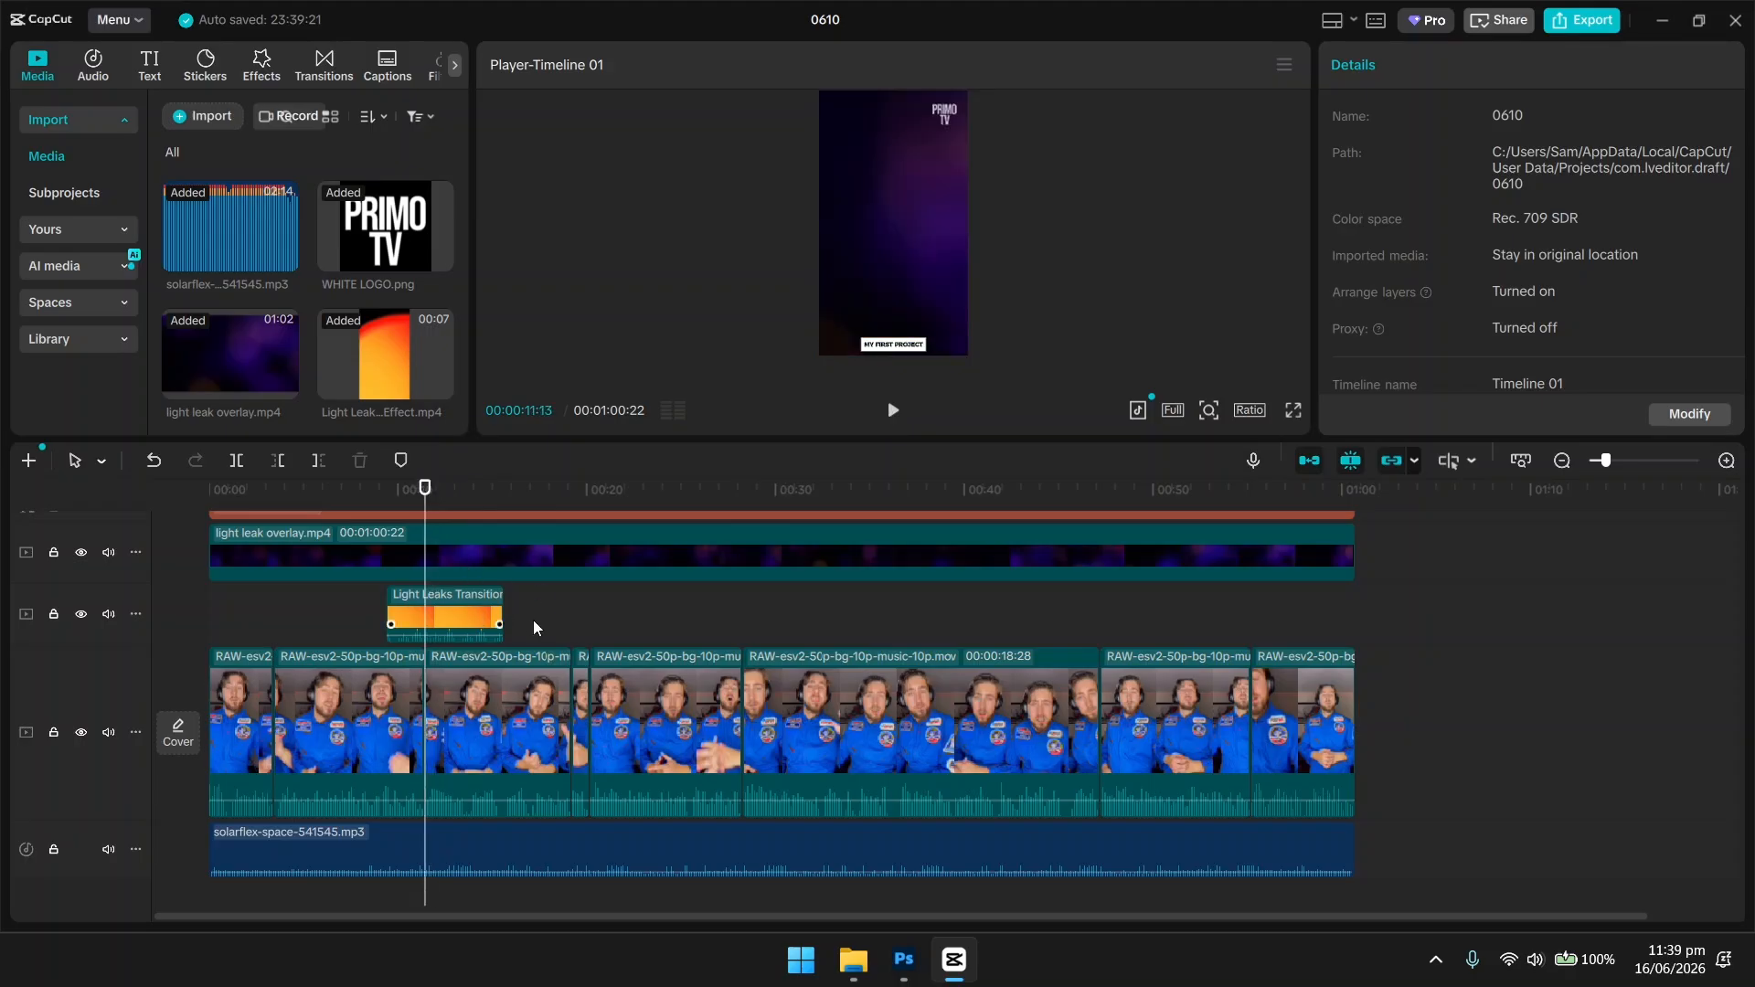
click(470, 609)
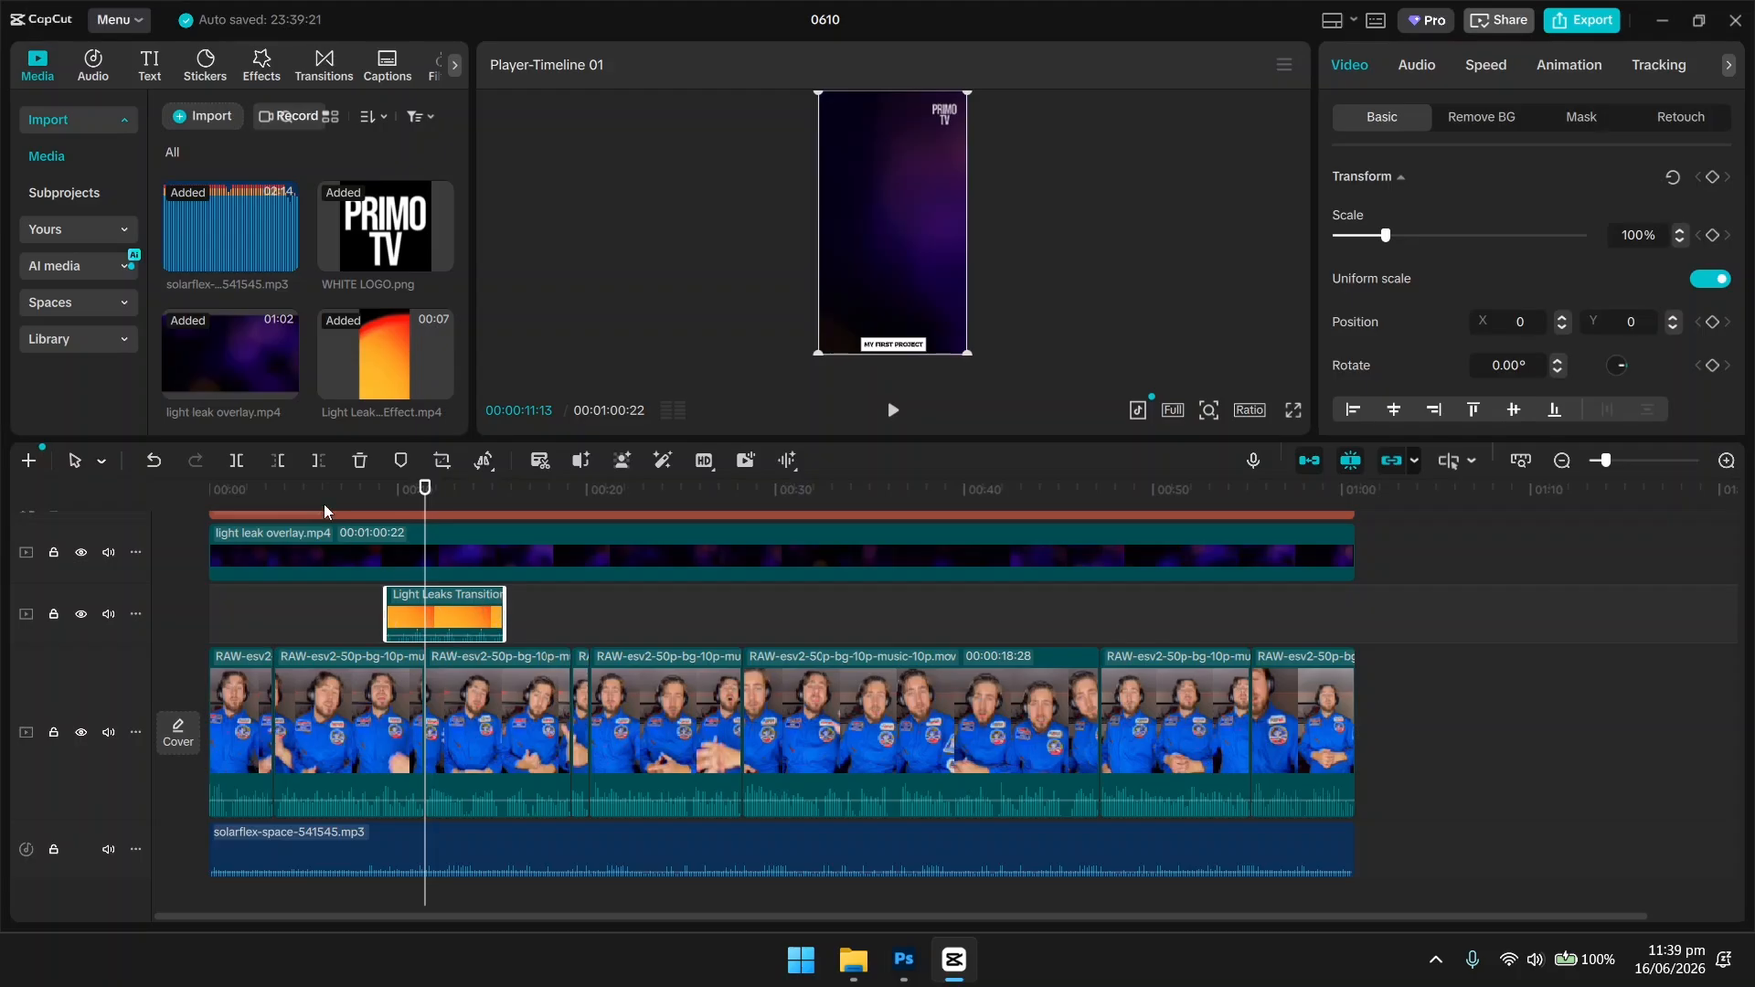
click(319, 464)
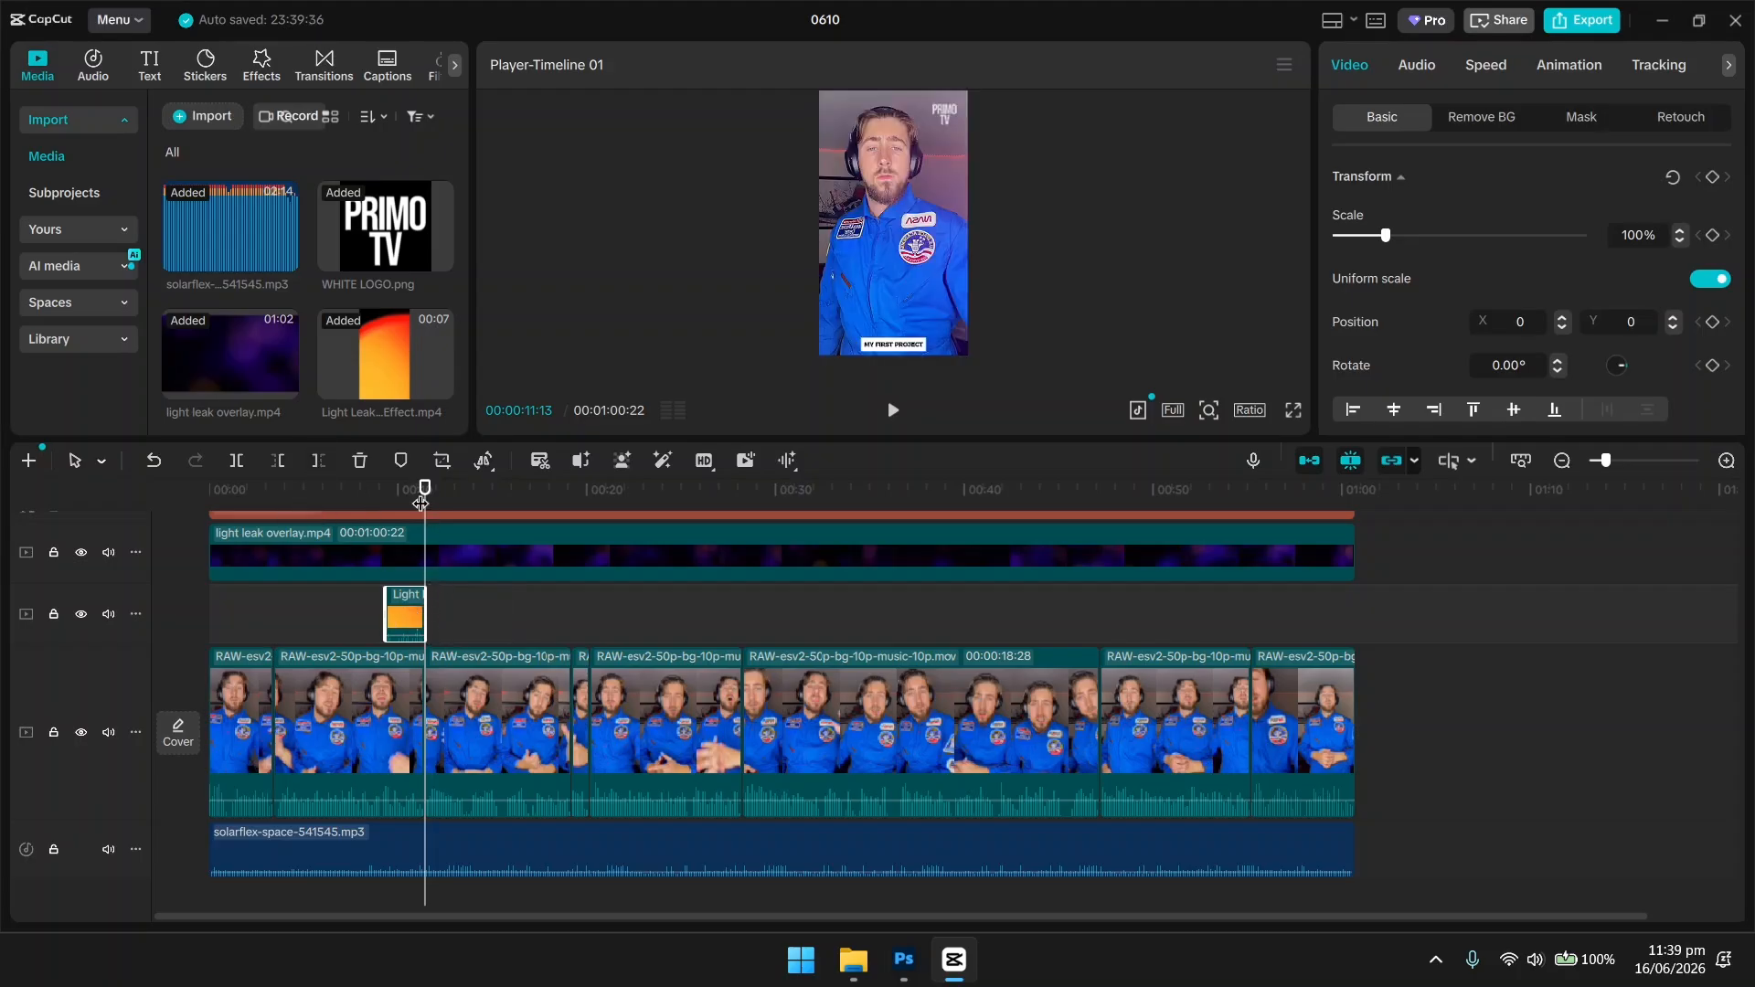
drag(425, 488, 372, 488)
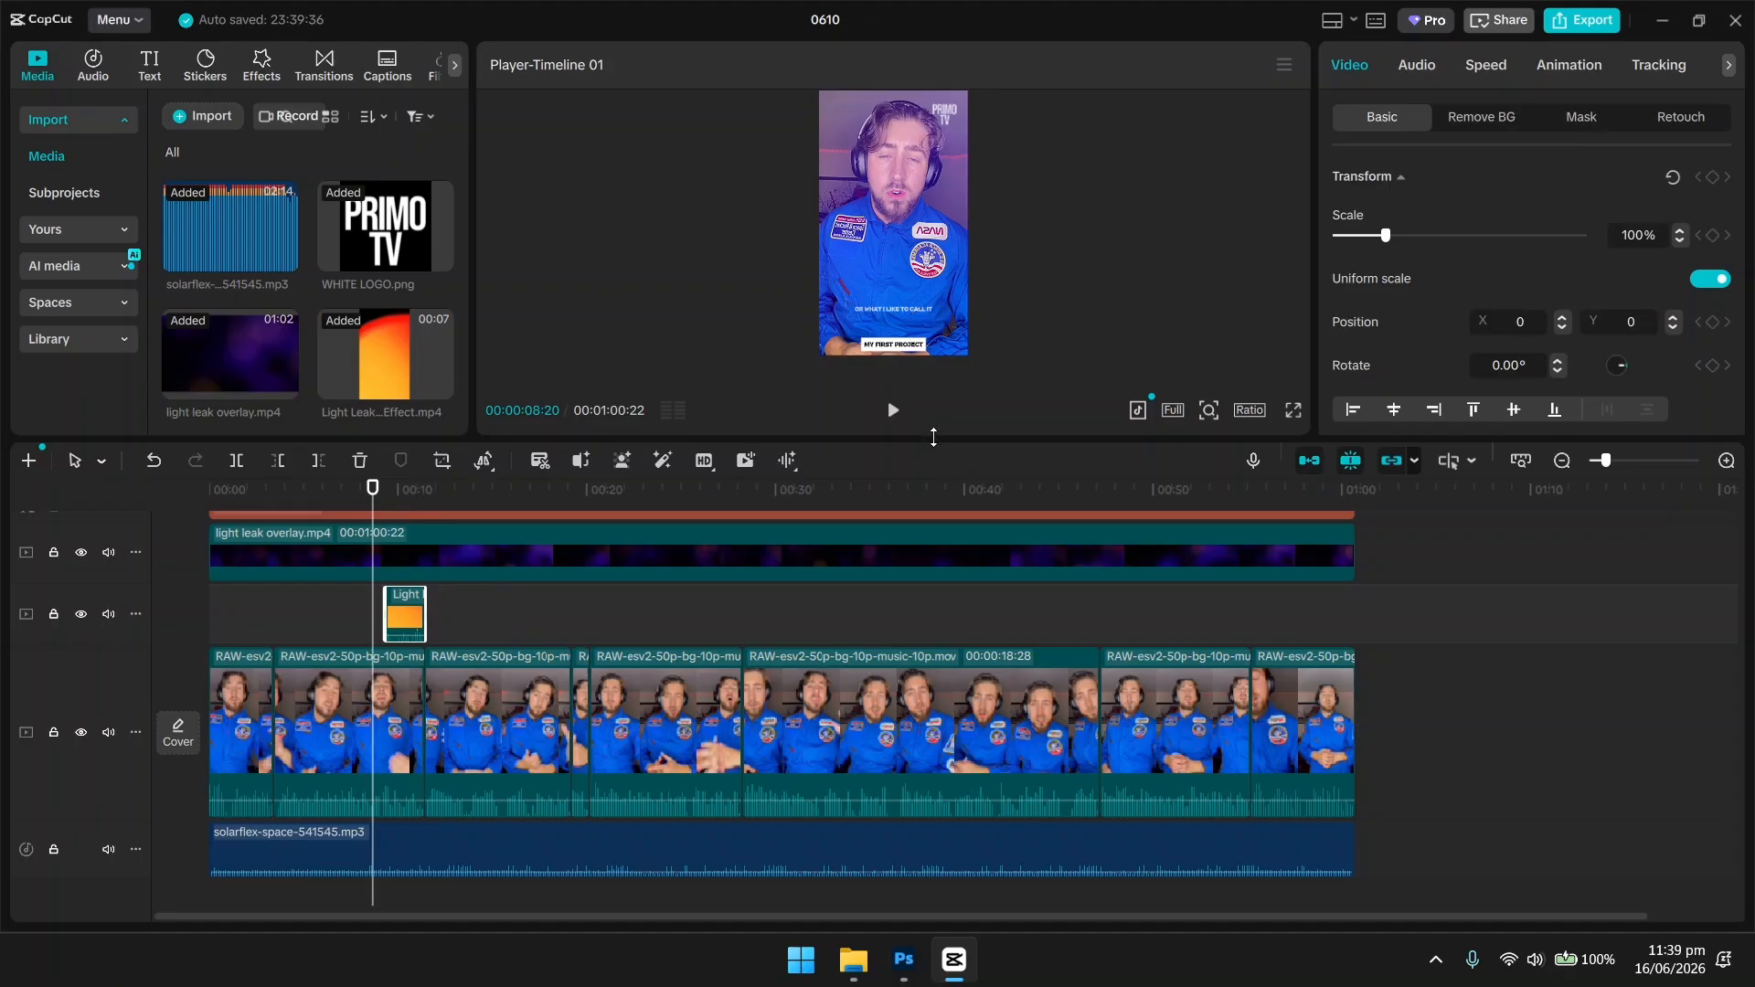
click(892, 410)
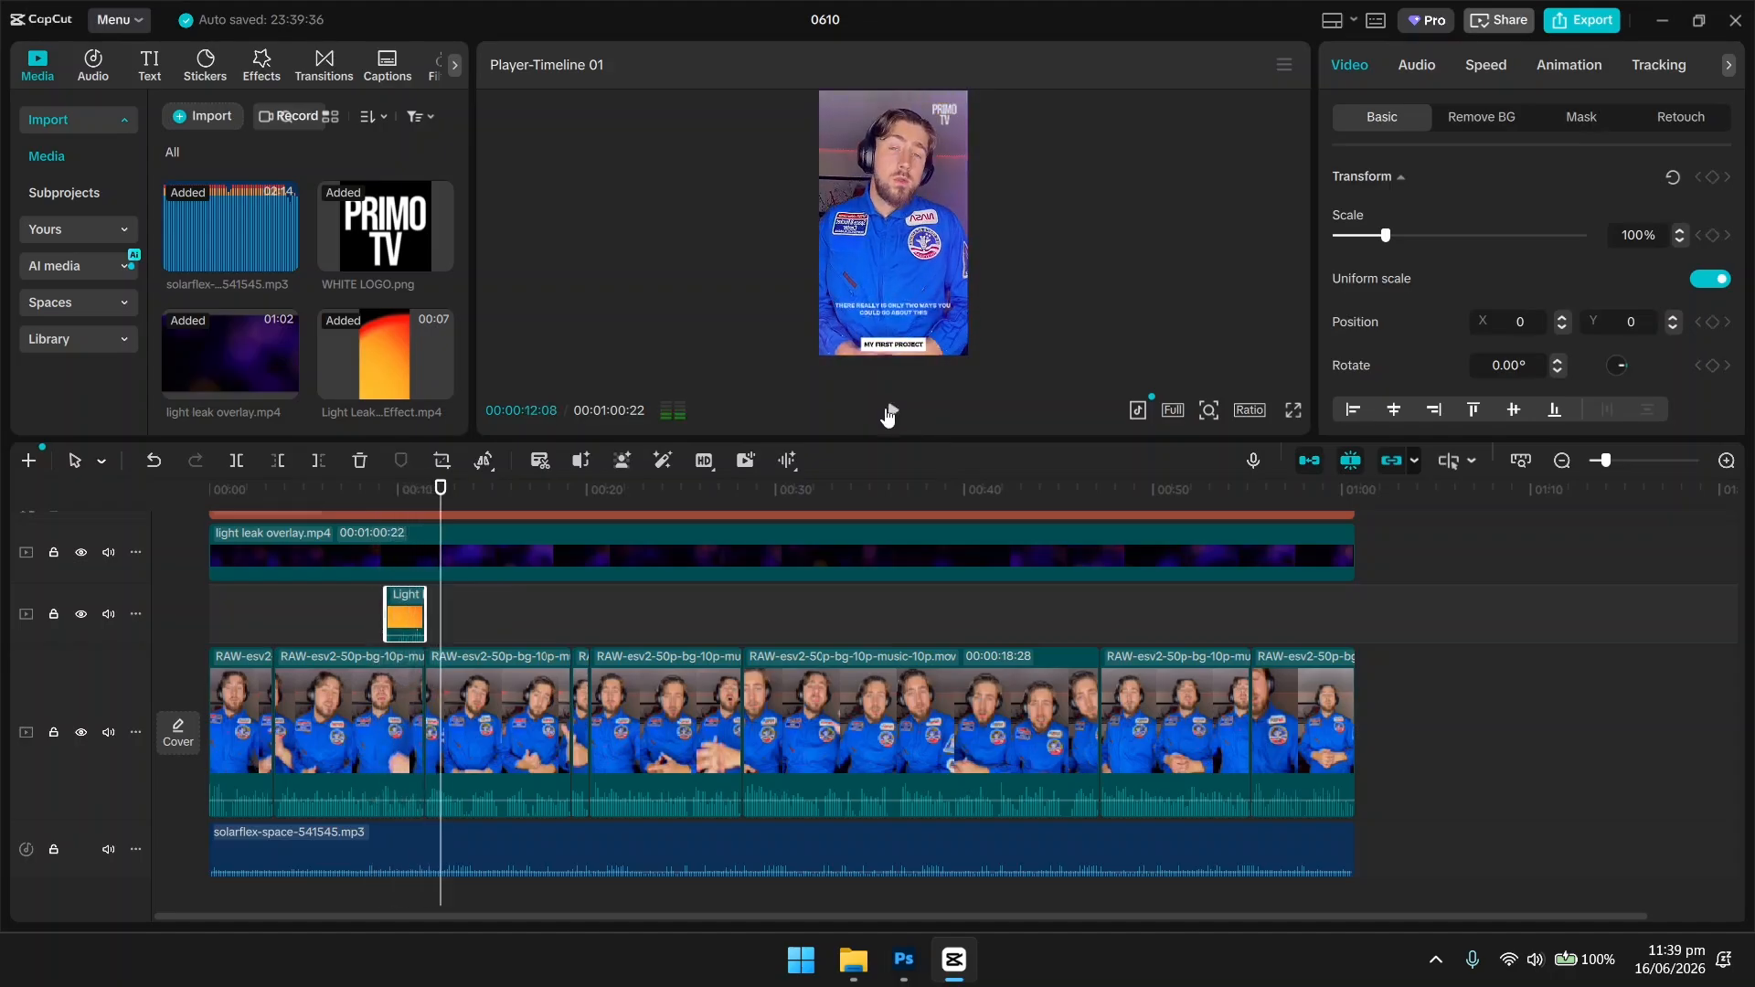
click(888, 411)
Shift the shortened light leaks clip so it straddles the cut between the second and third video clips, and play it back.
drag(411, 621, 421, 622)
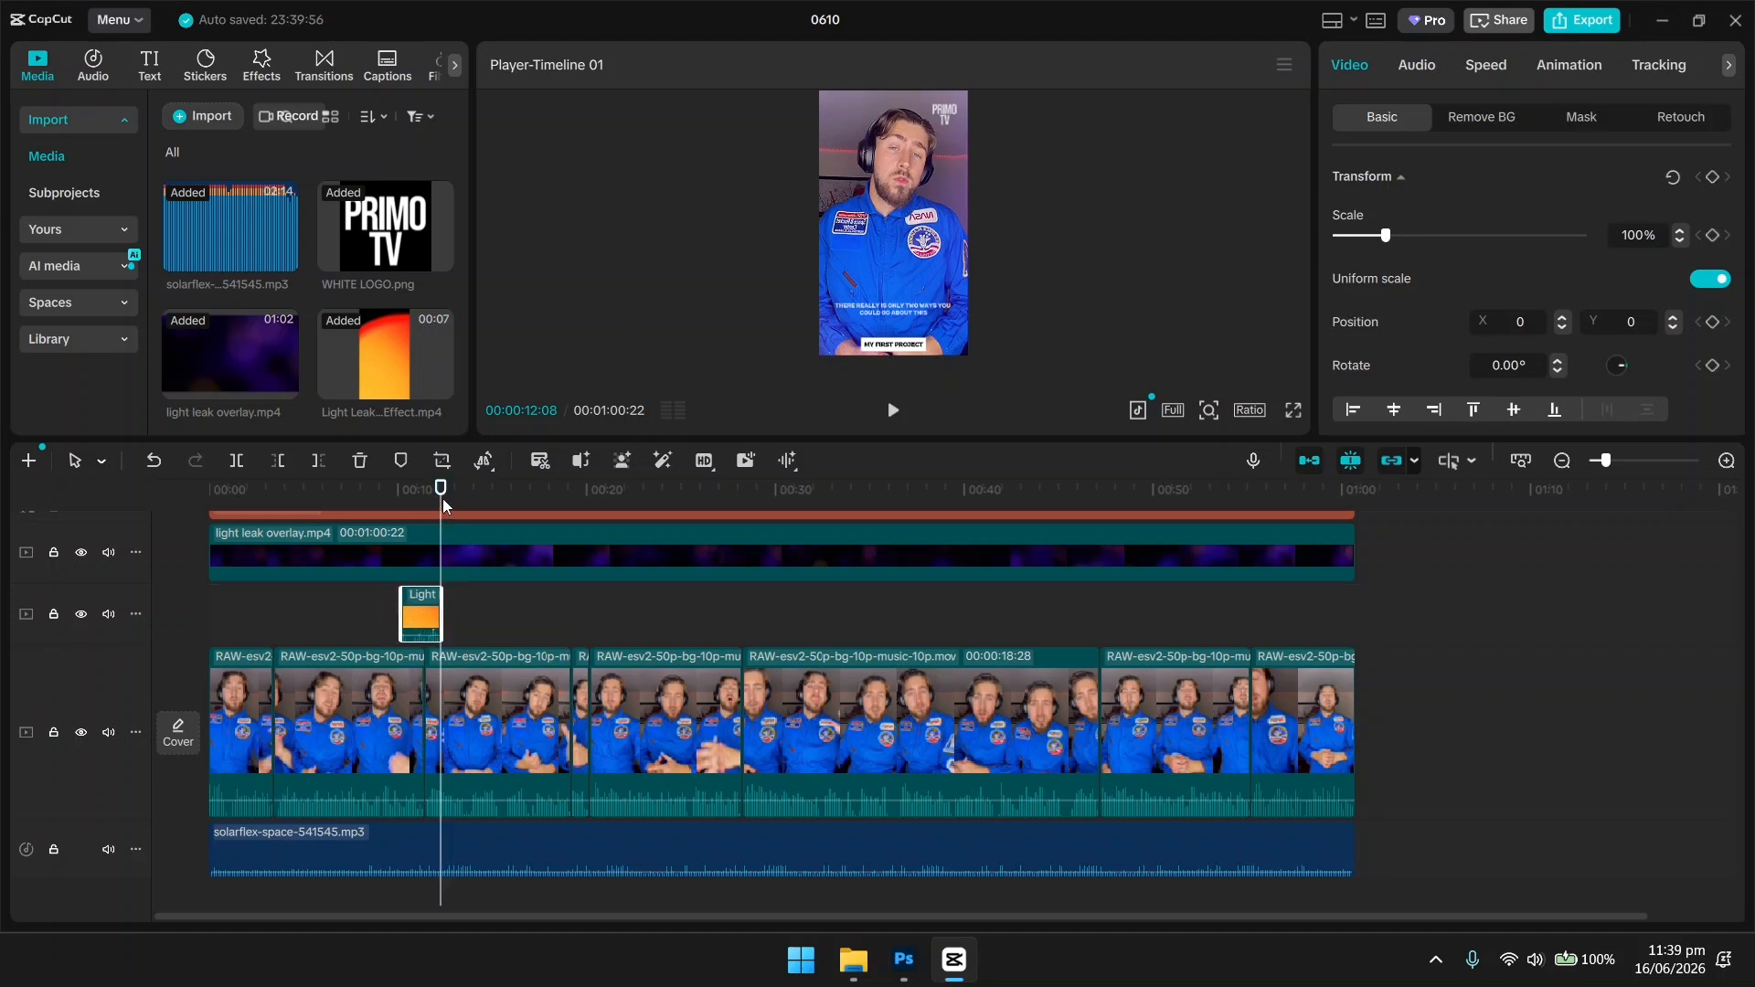
drag(444, 505, 471, 505)
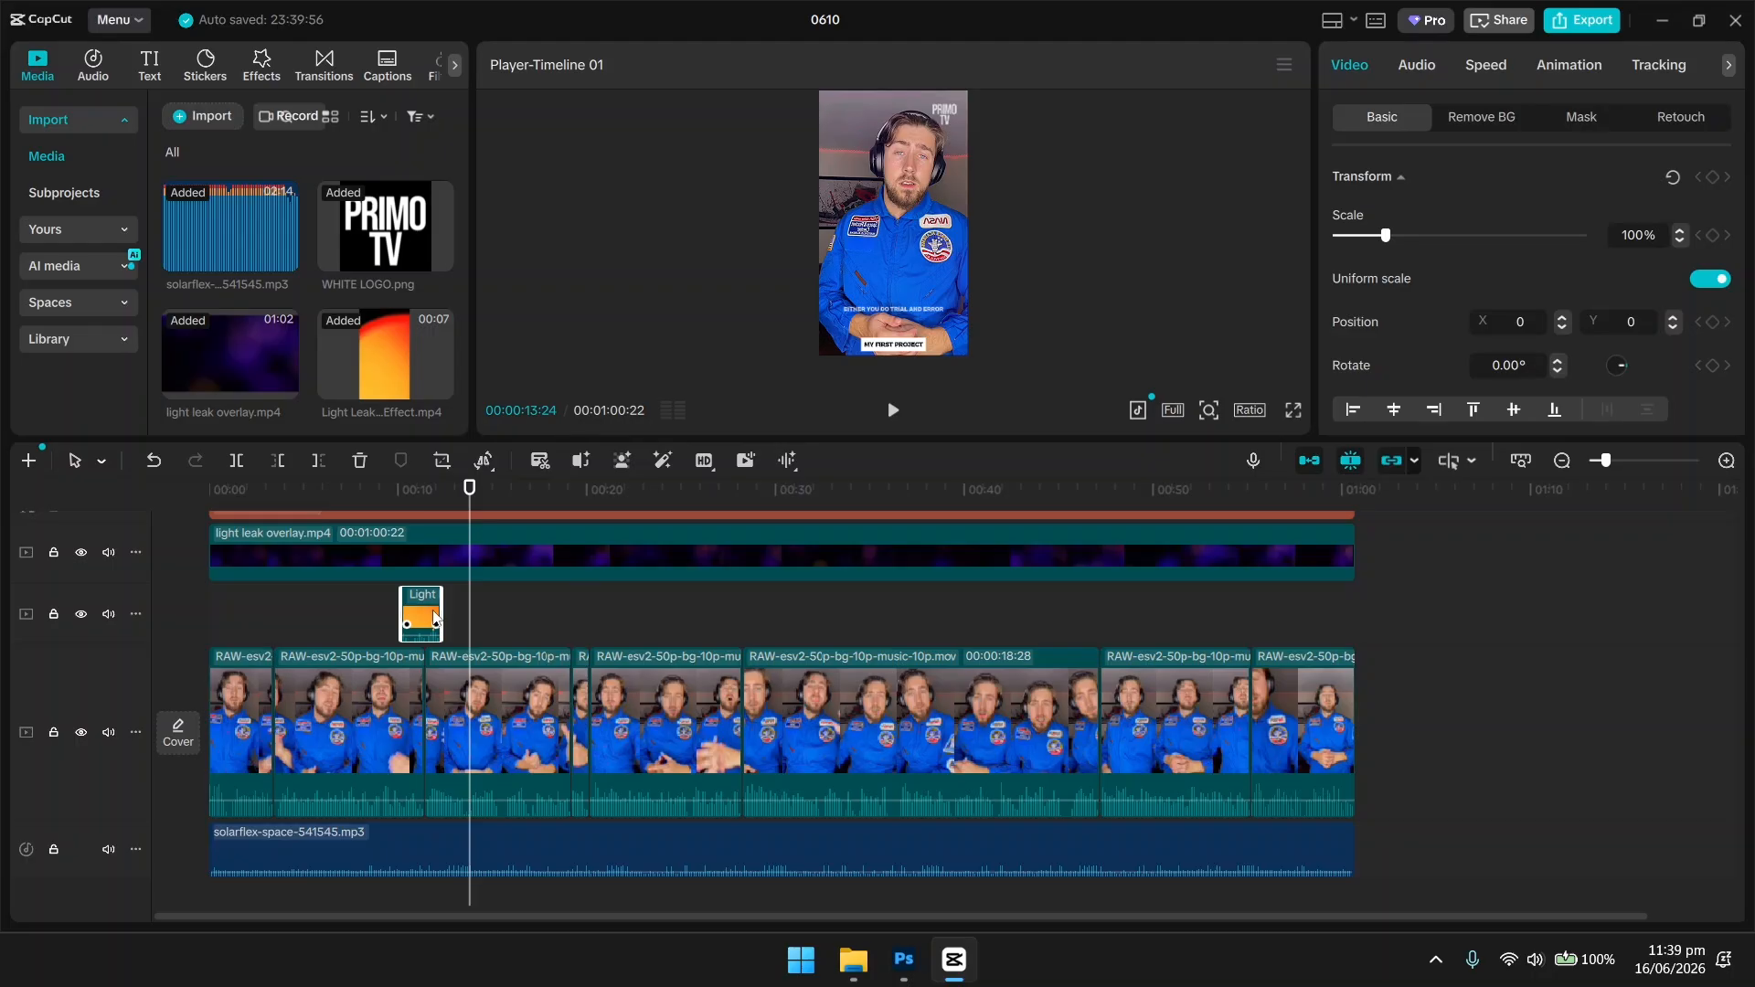
drag(434, 619, 430, 621)
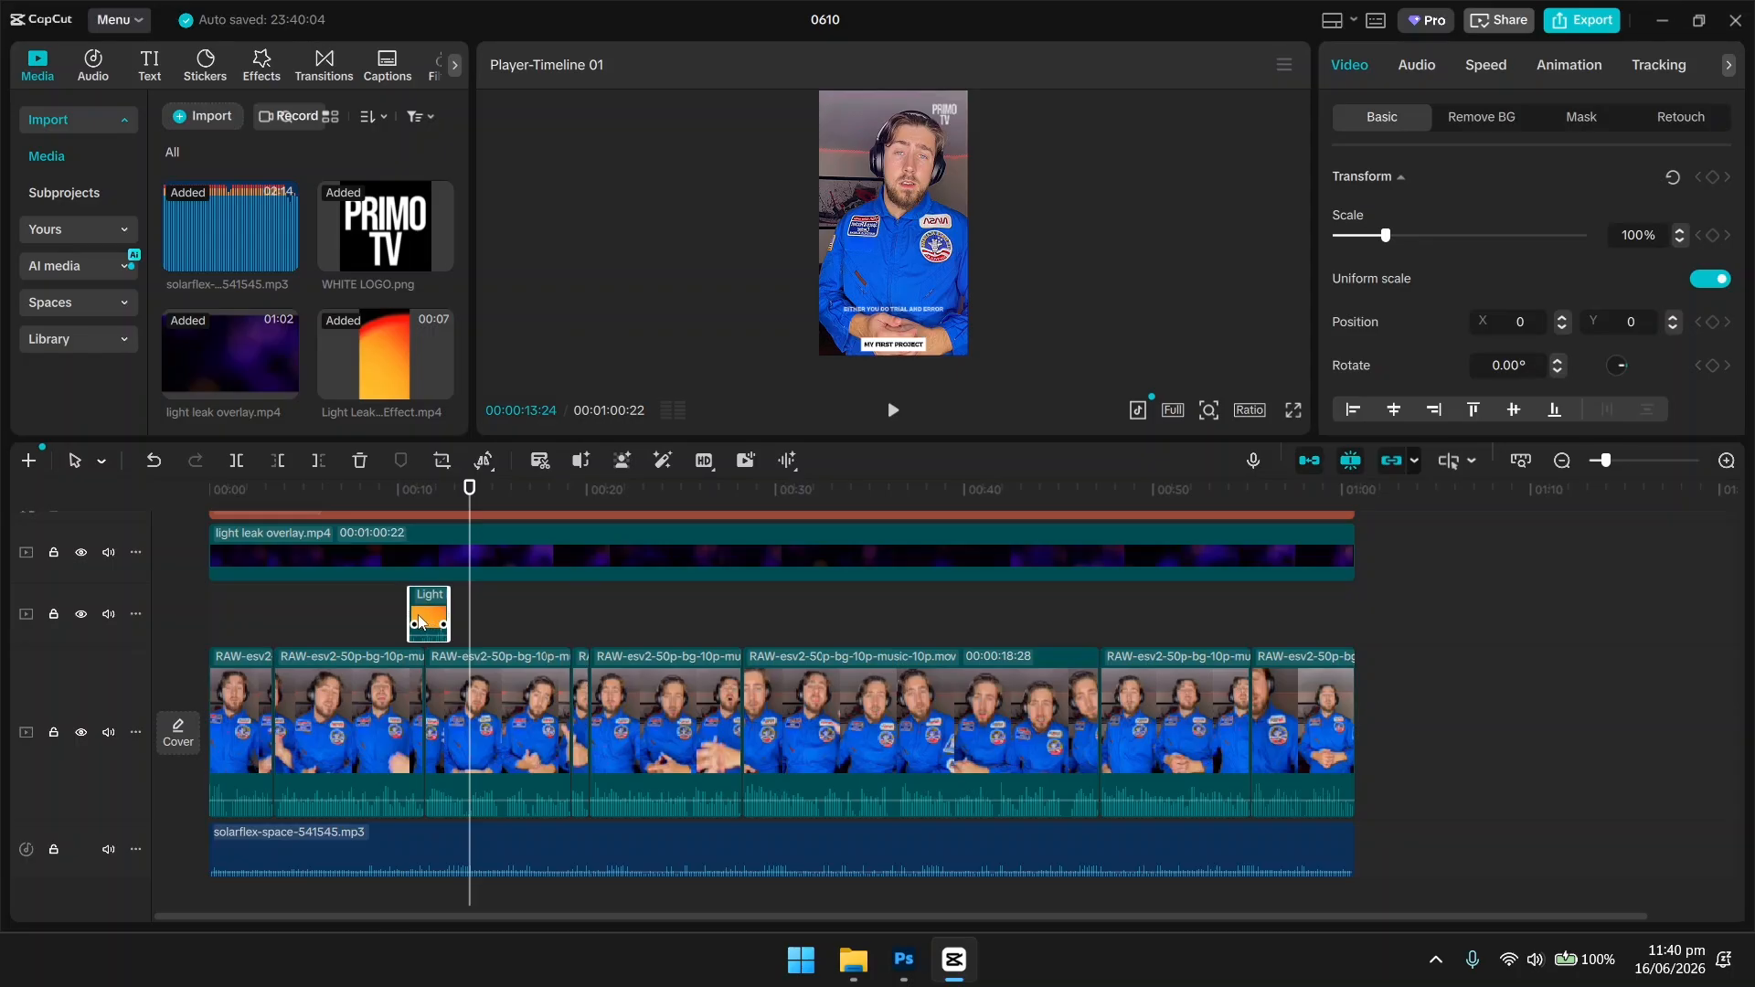
drag(418, 623, 434, 623)
click(372, 491)
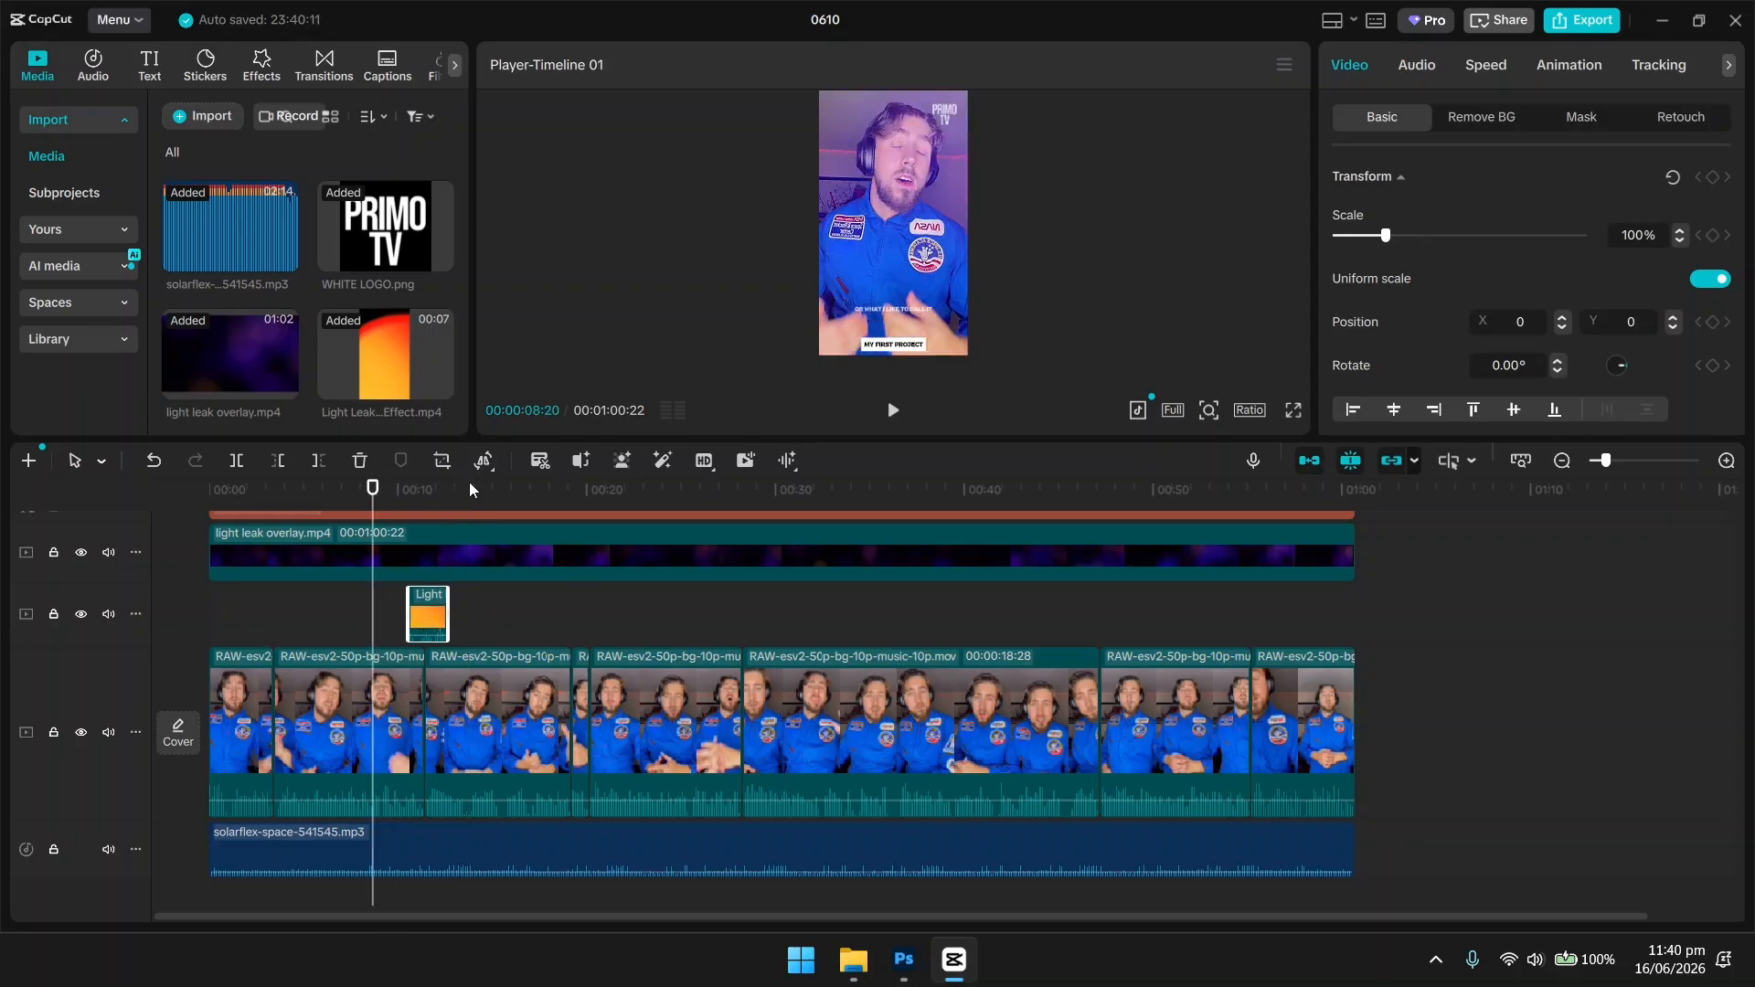
click(889, 411)
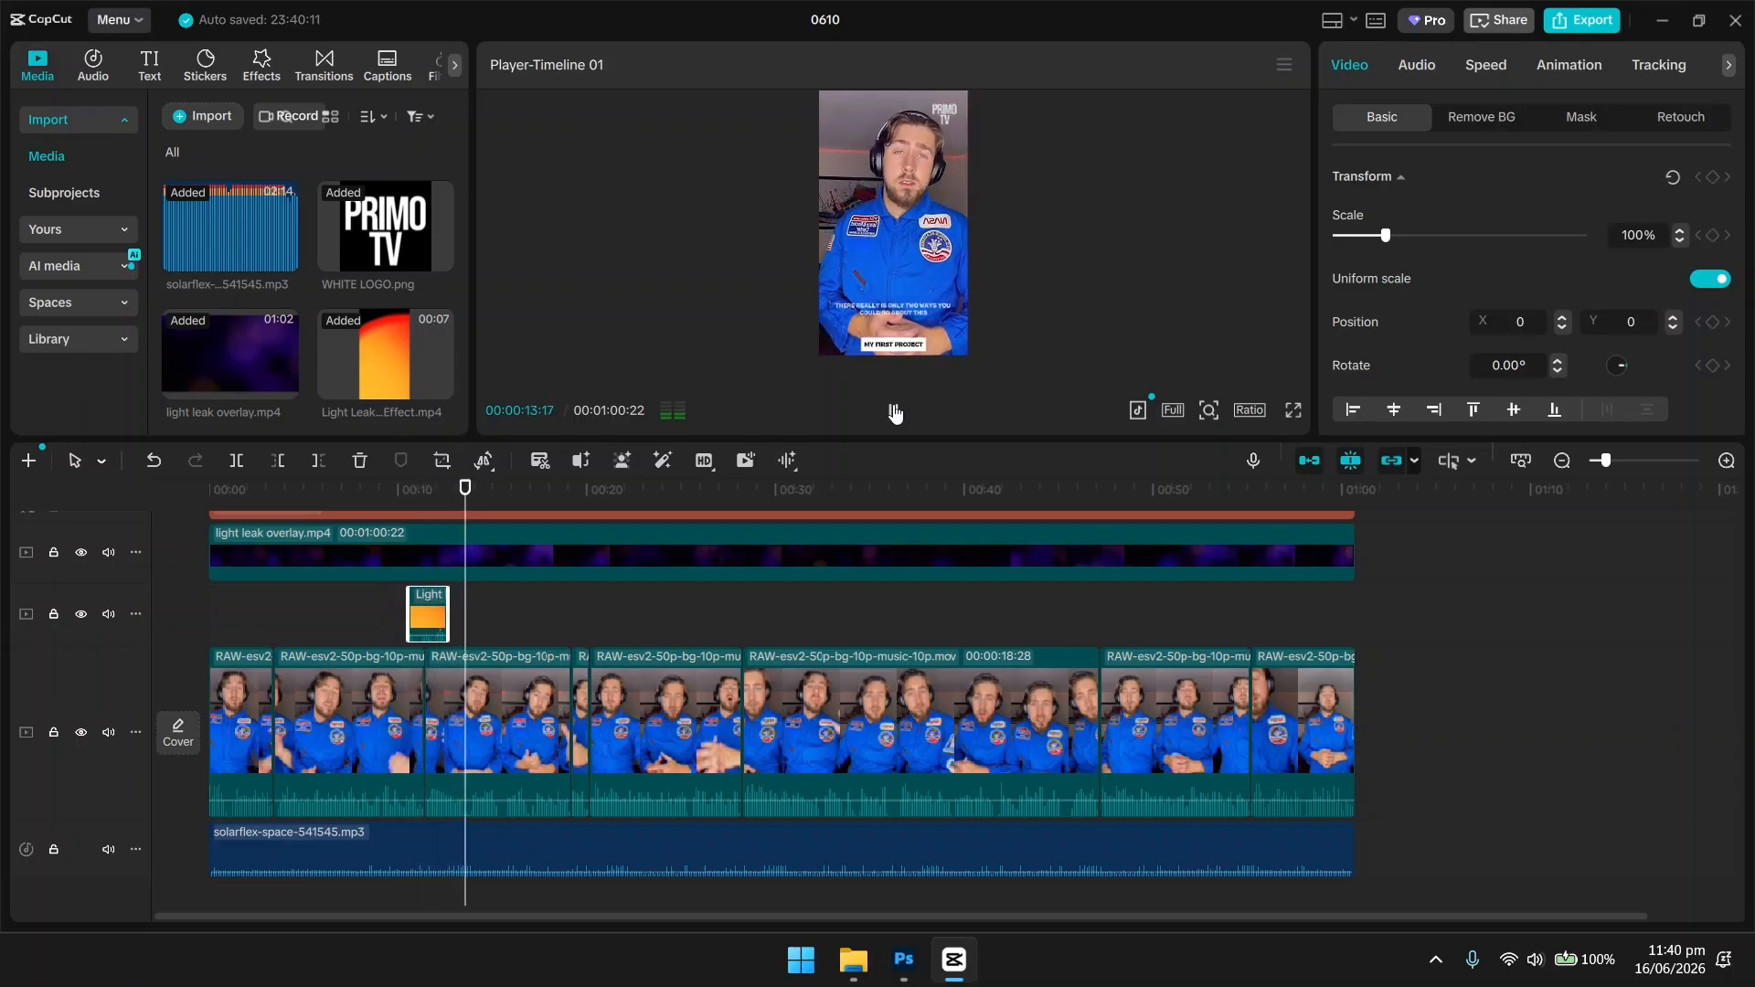
click(894, 412)
Set the light leaks transition clip's blend mode to Screen and play the transition back from 00:00:10:06.
drag(474, 505, 420, 507)
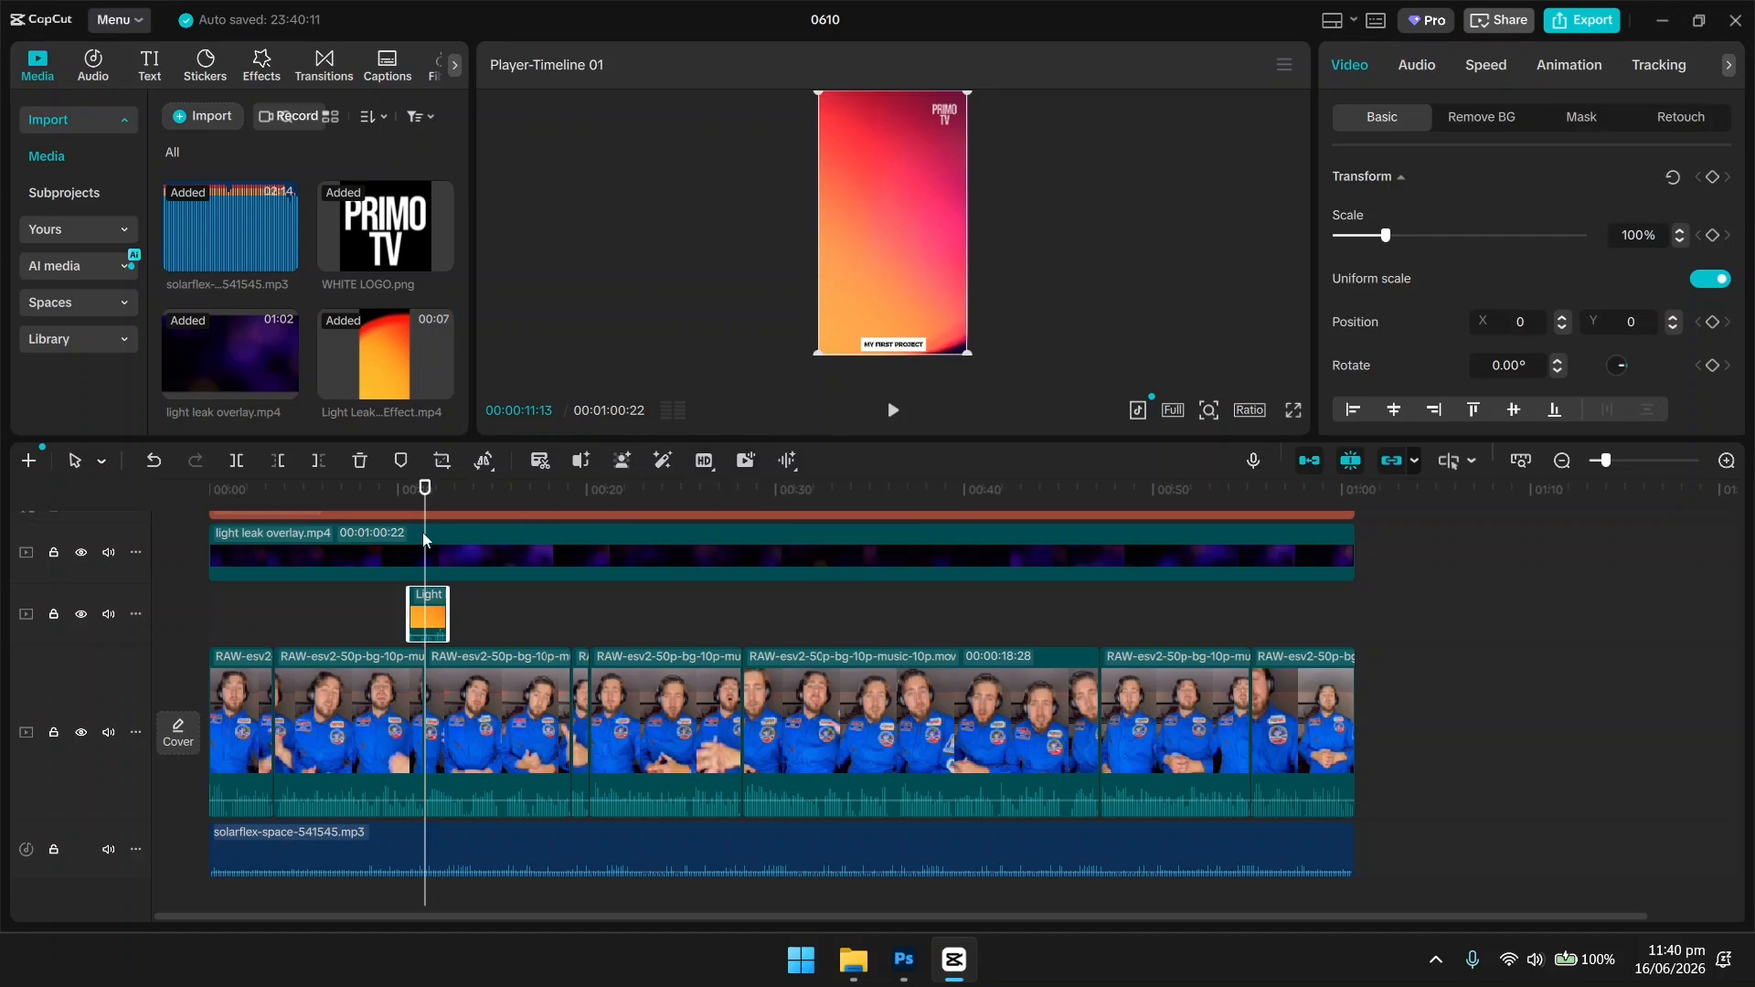
mouse_move(425, 493)
mouse_down()
mouse_move(409, 497)
mouse_move(429, 497)
mouse_up()
scroll(1489, 259, down, 3)
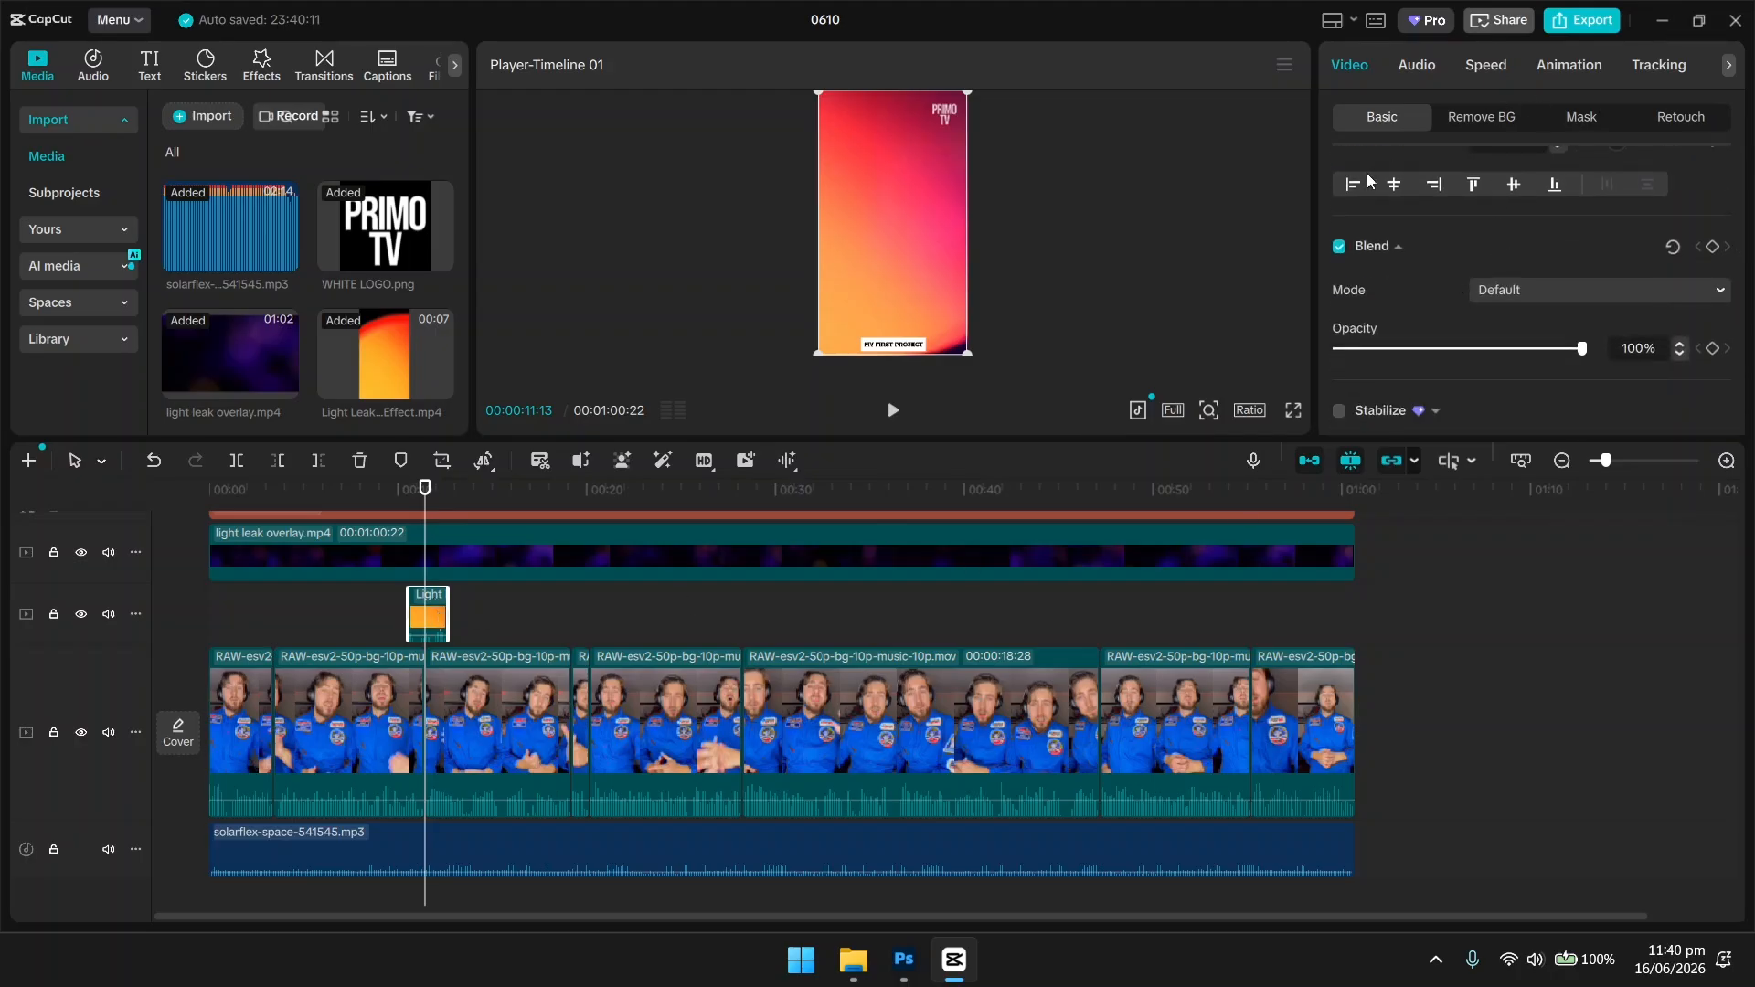
scroll(1466, 285, down, 2)
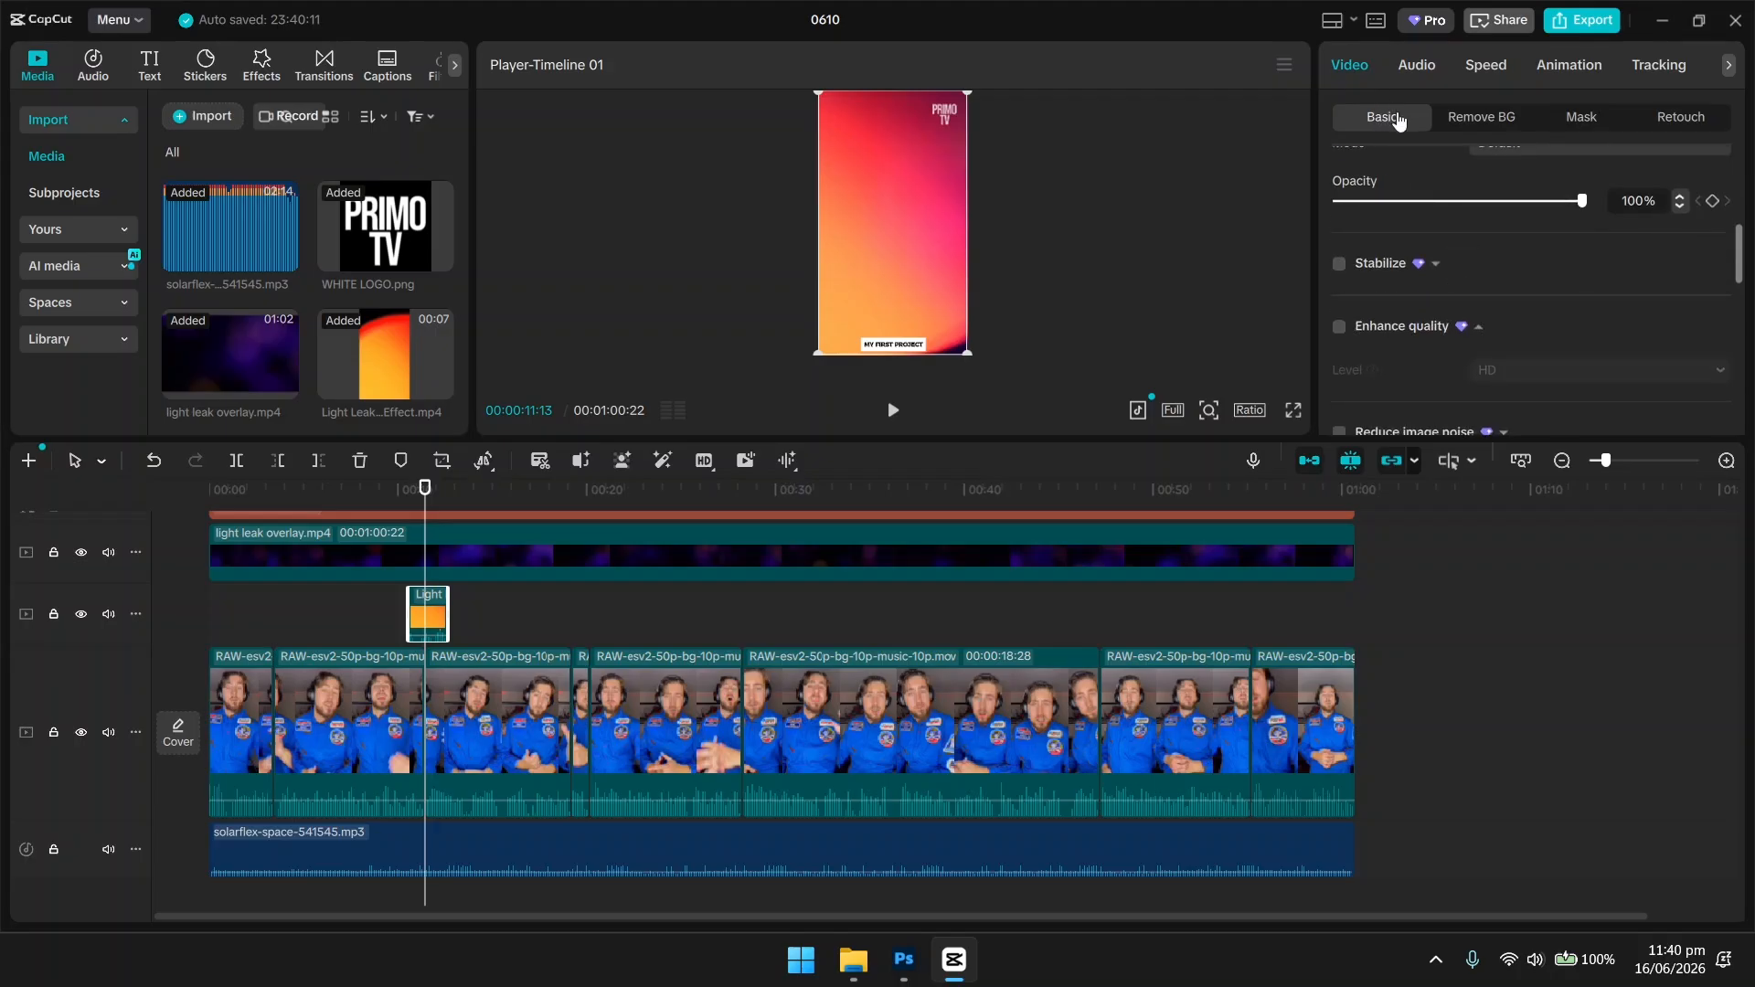
scroll(1431, 340, up, 2)
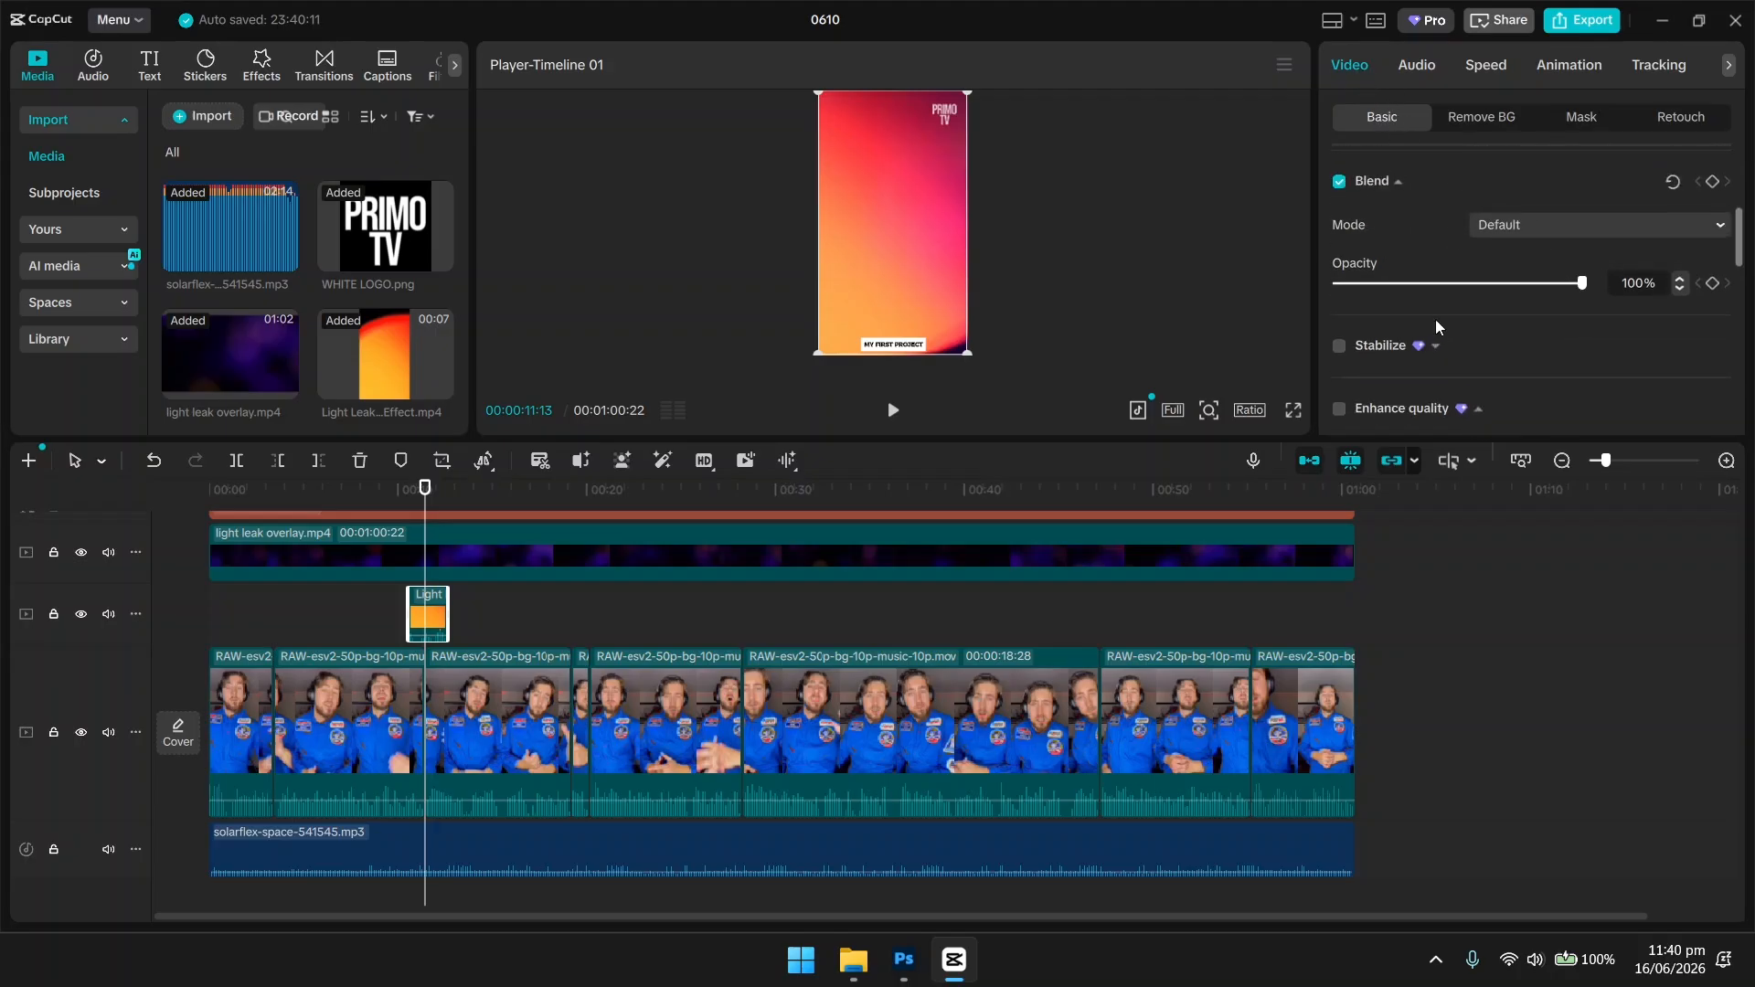
click(1565, 225)
click(1549, 340)
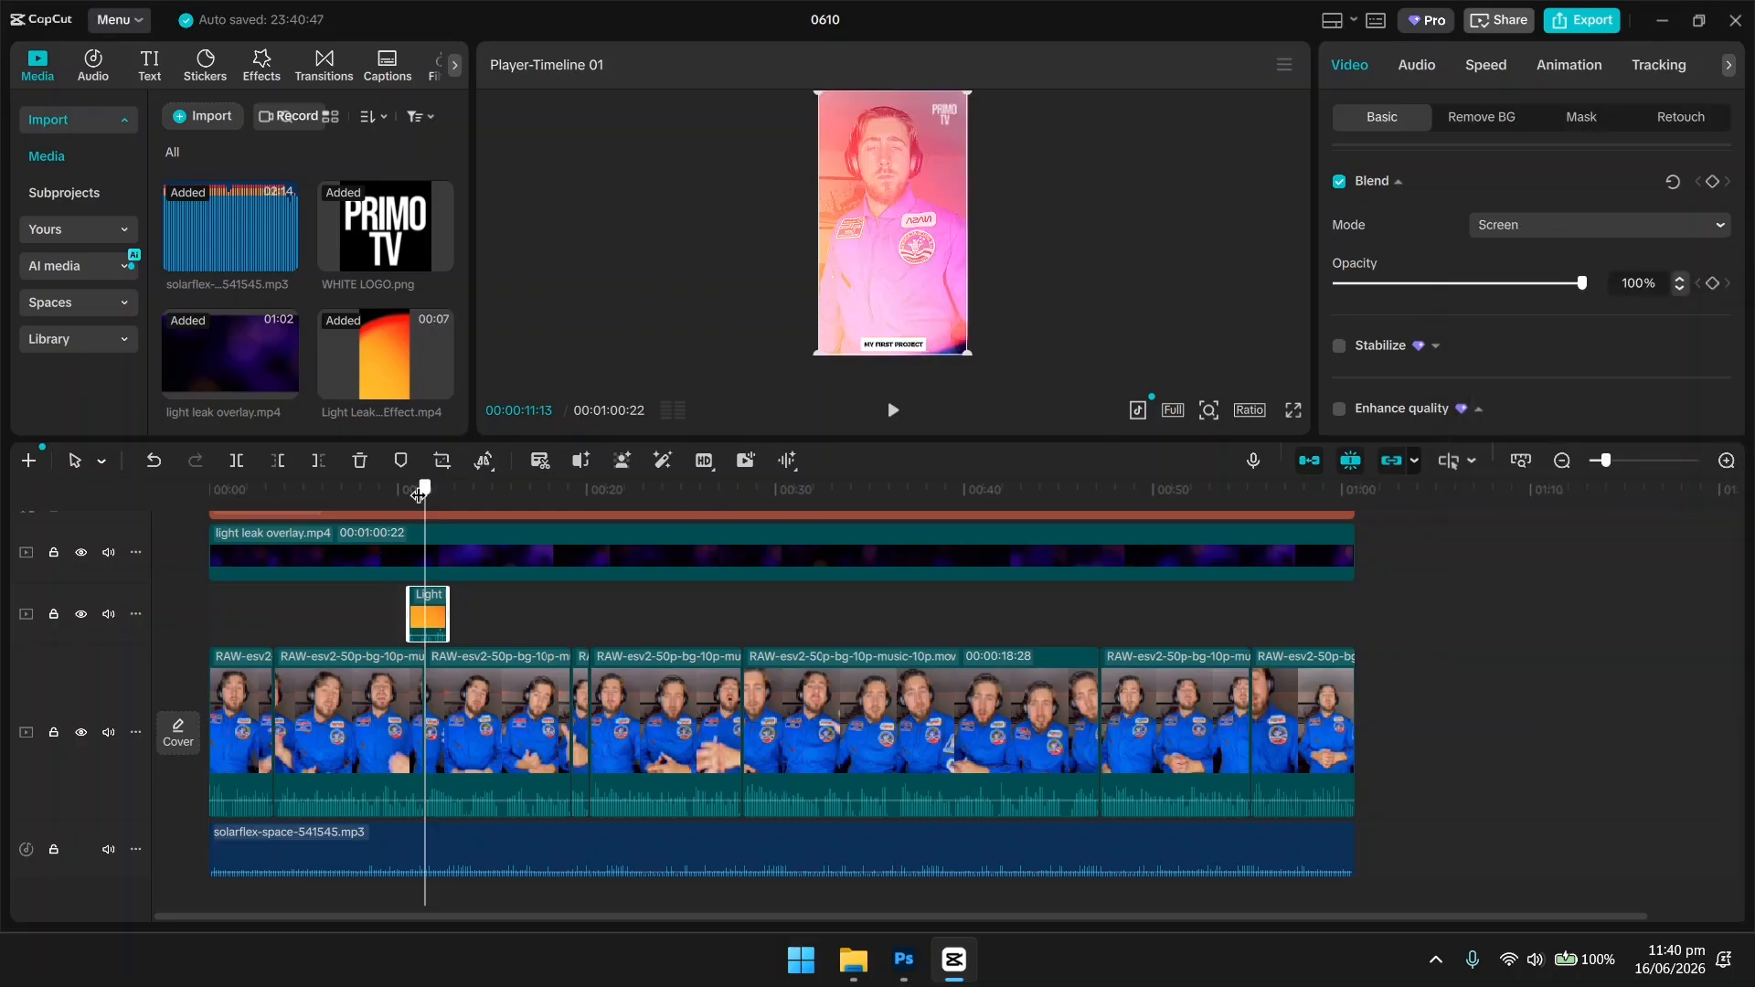
drag(418, 494, 402, 490)
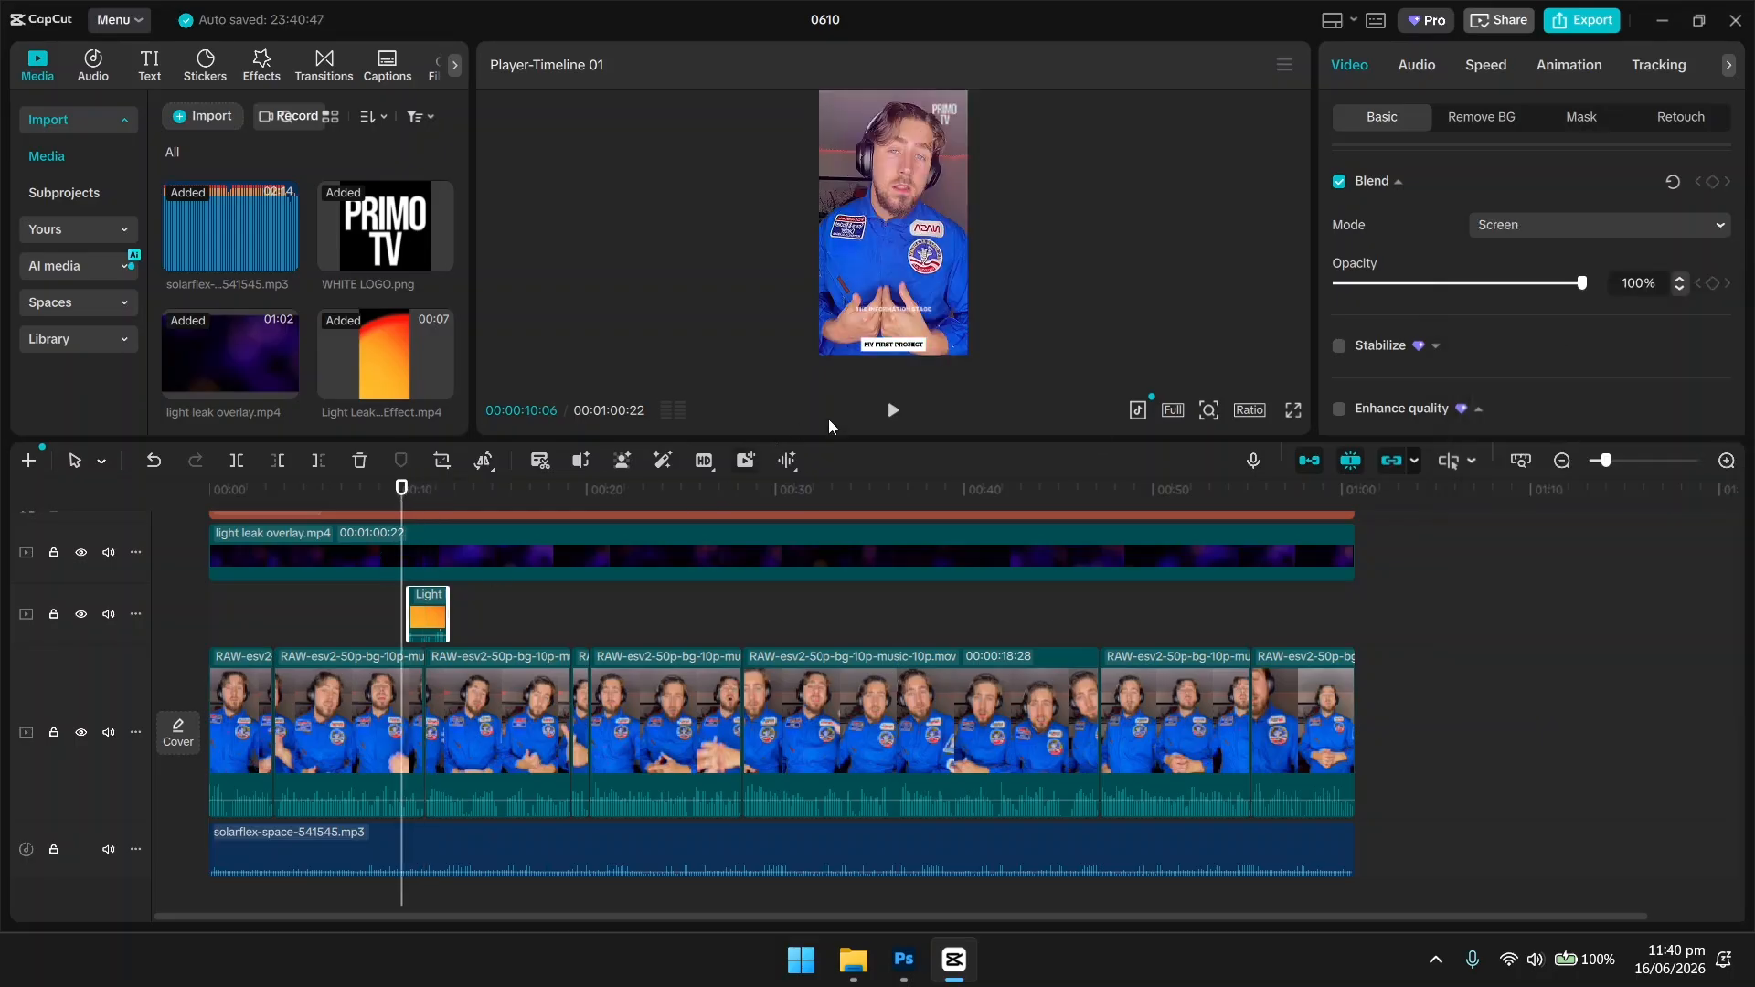
click(893, 410)
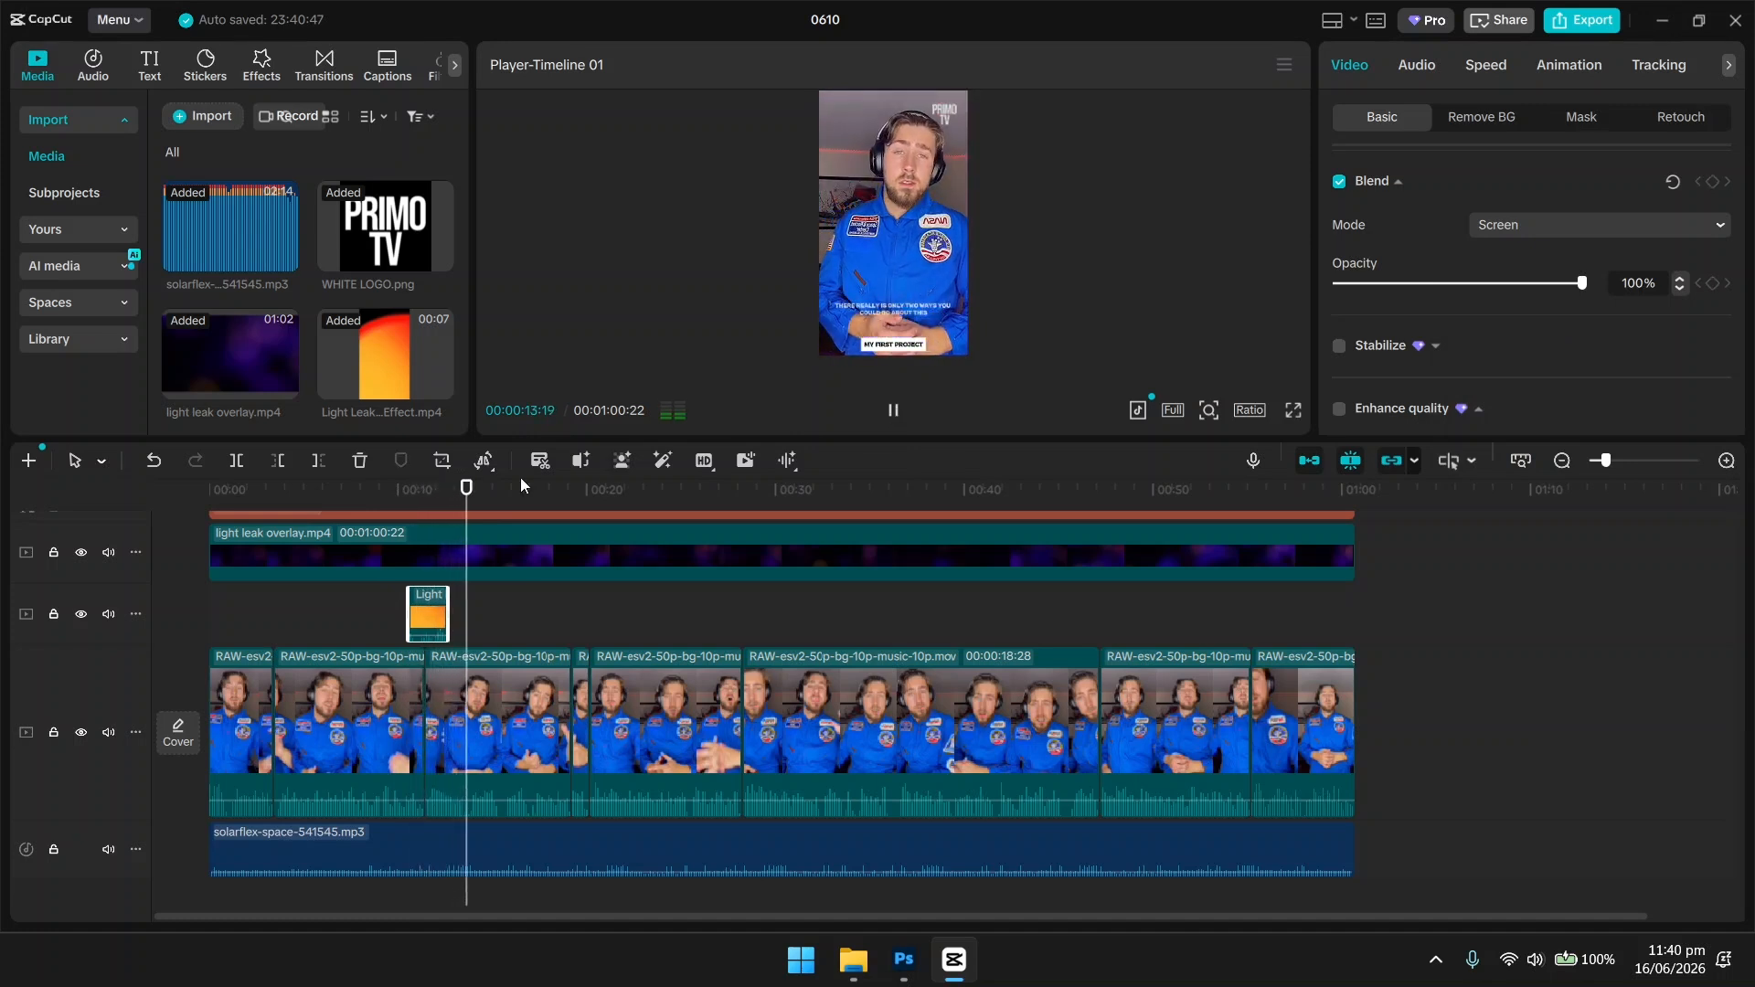
drag(440, 496, 351, 484)
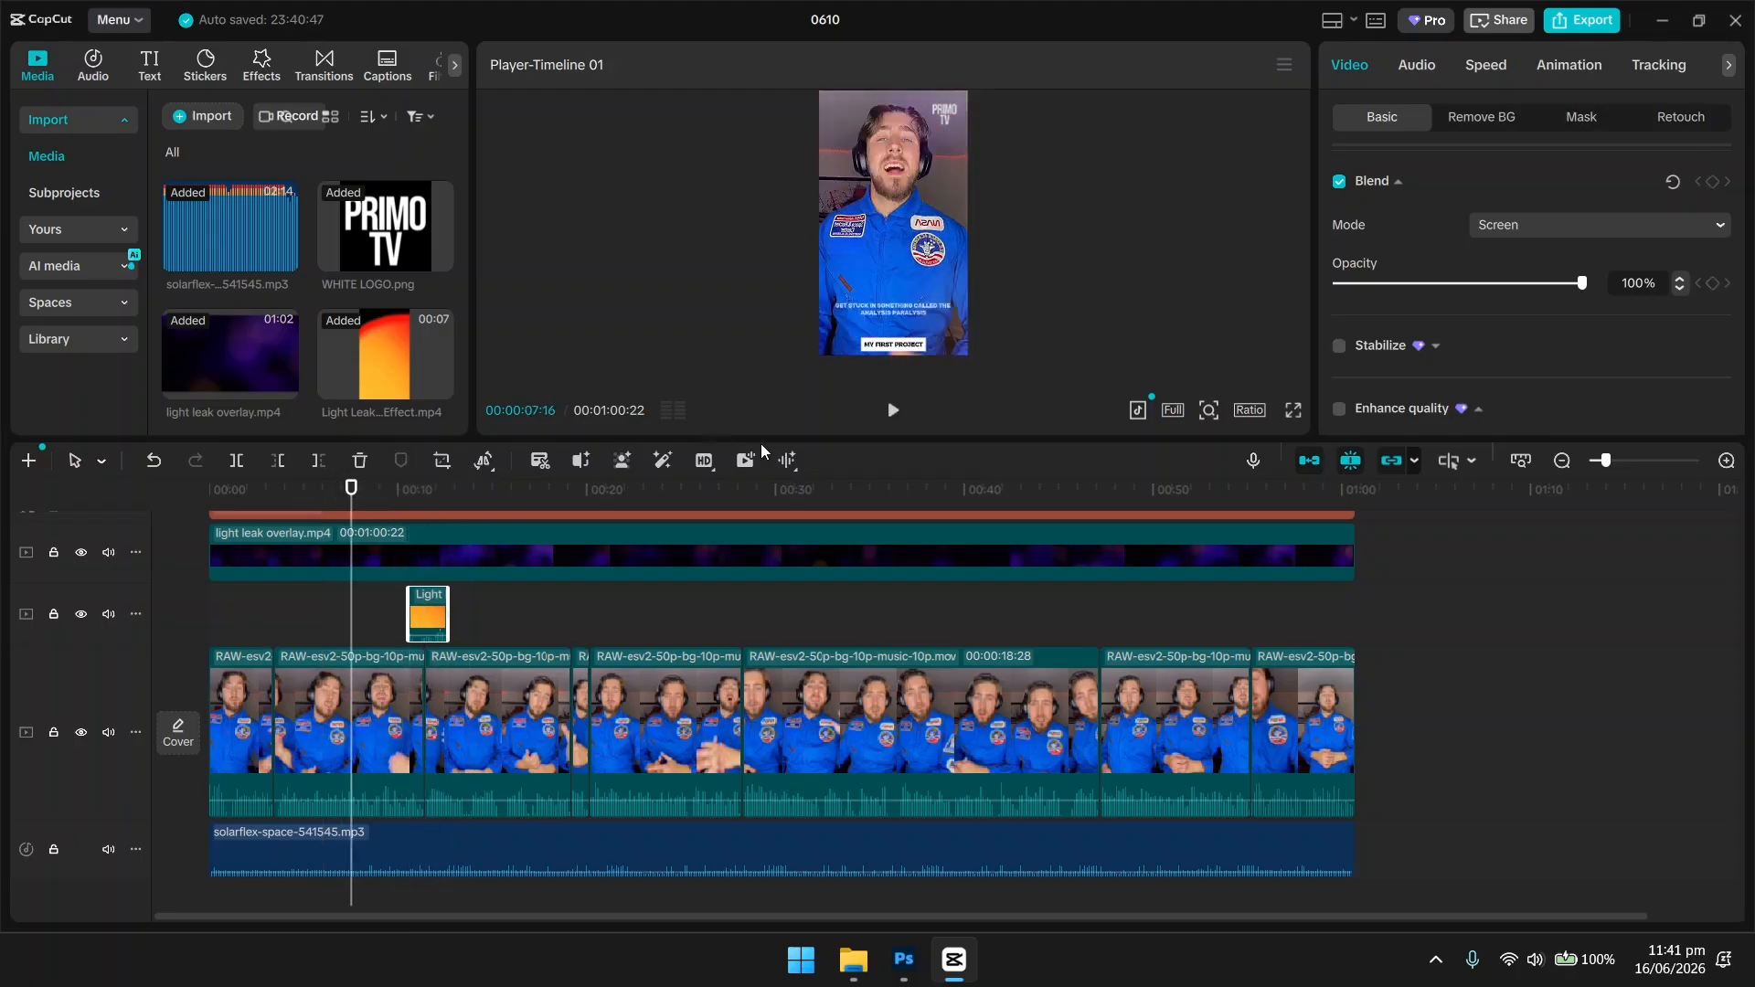
Play back the light leaks transition at the second cut from 00:00:07:16 and again from 00:00:09:24, and look over the timeline tracks.
click(894, 410)
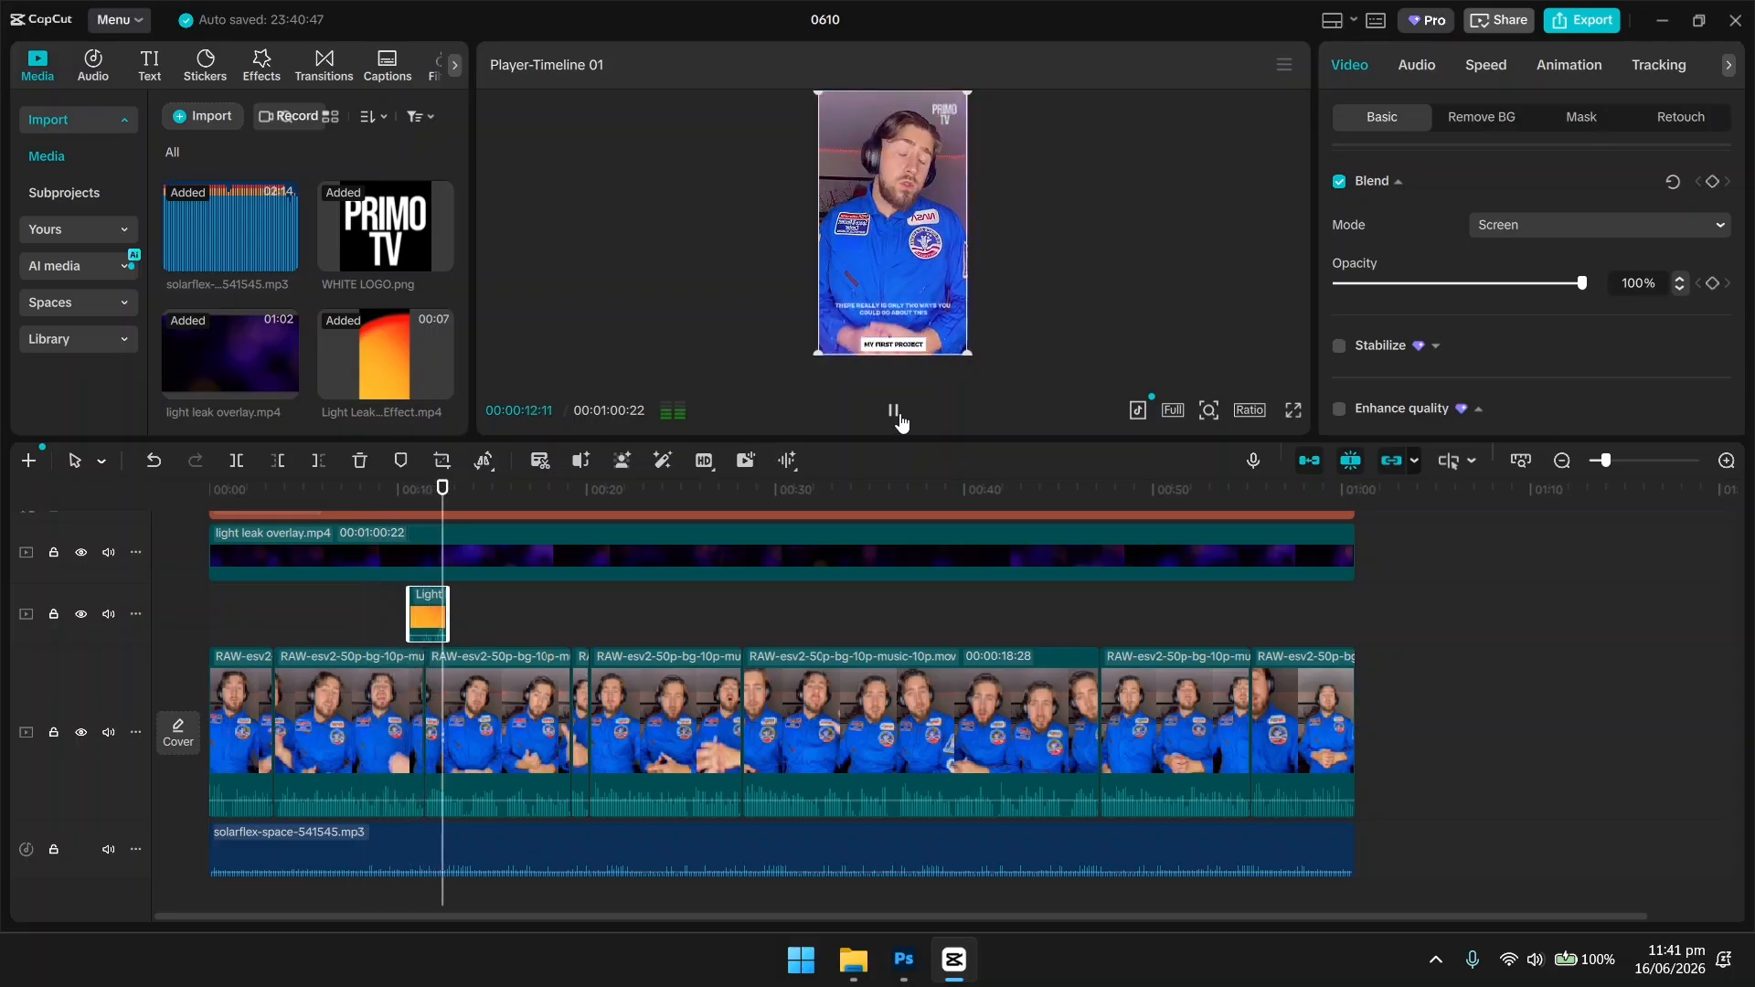
click(895, 413)
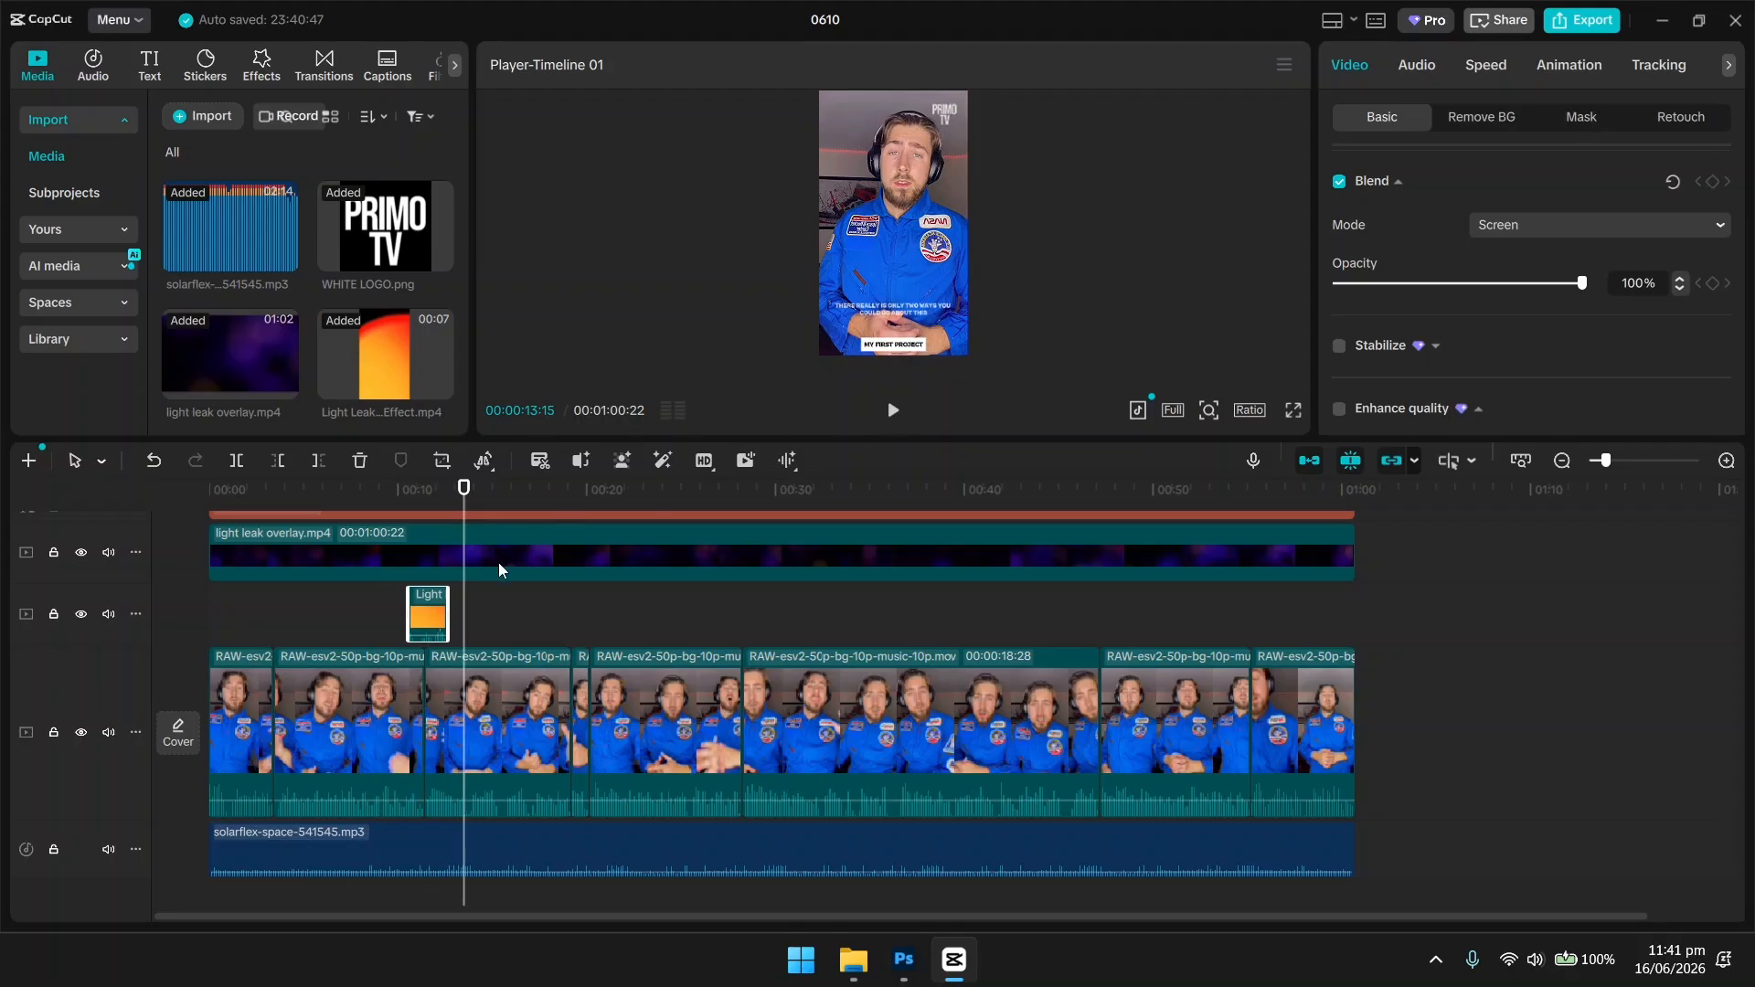
drag(463, 514, 393, 510)
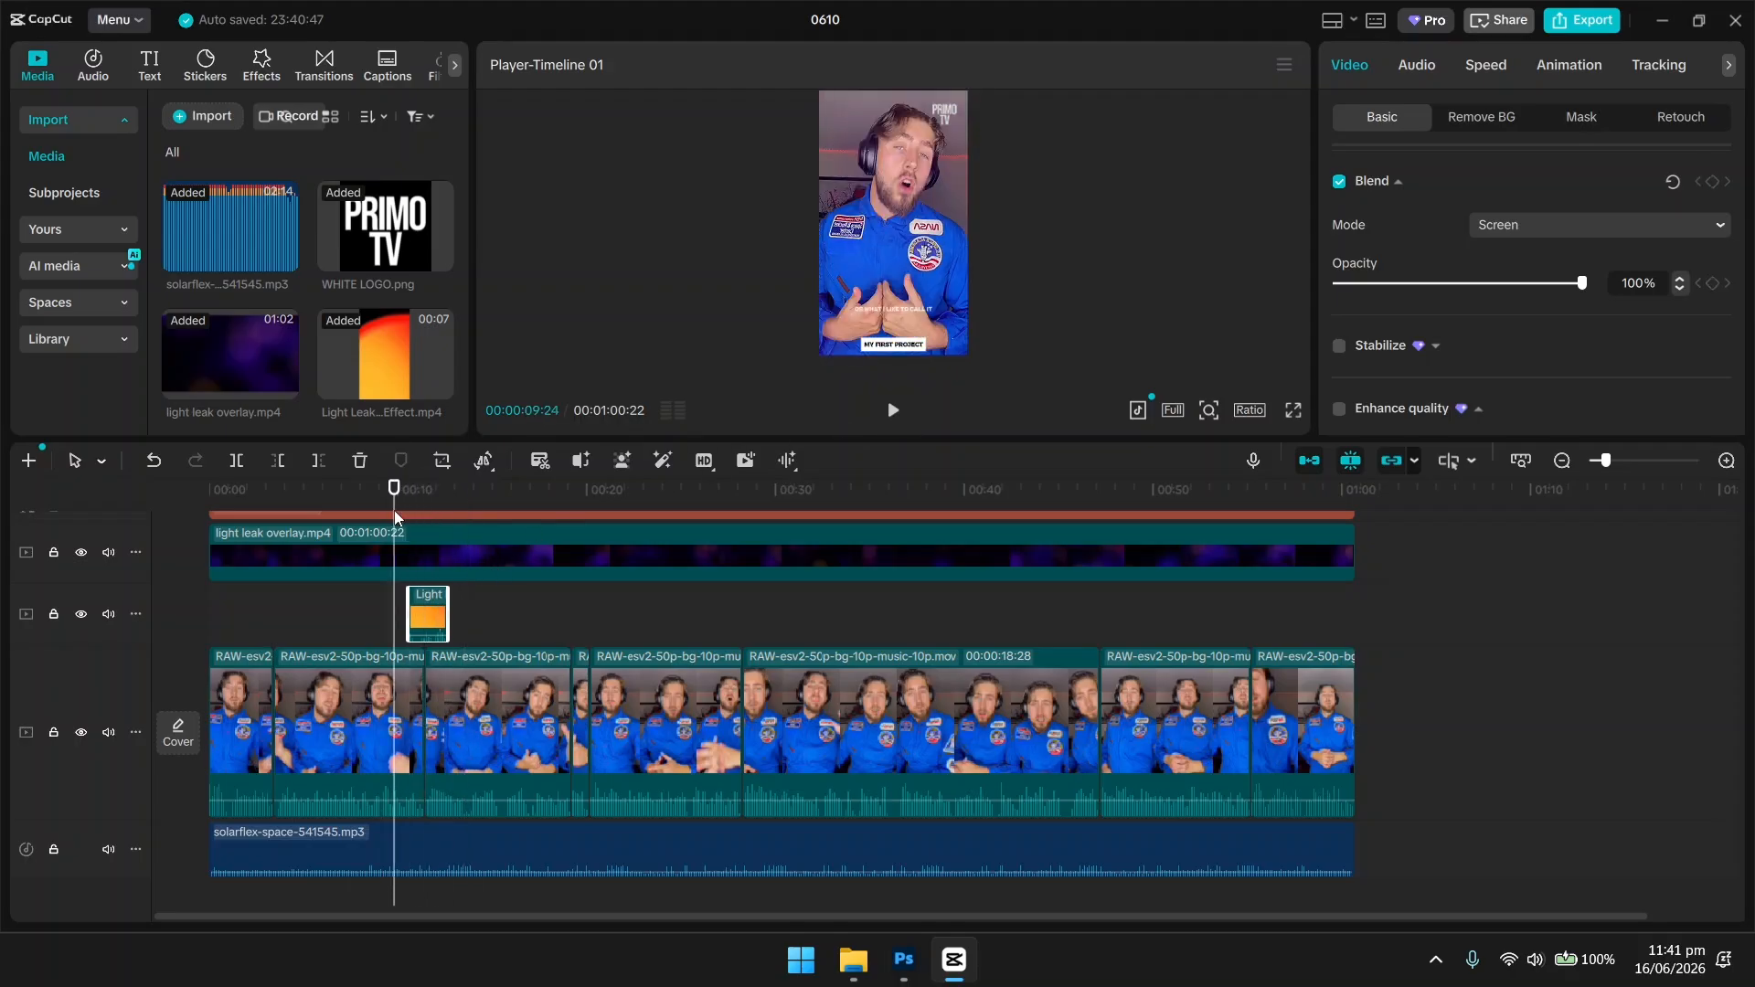
click(891, 413)
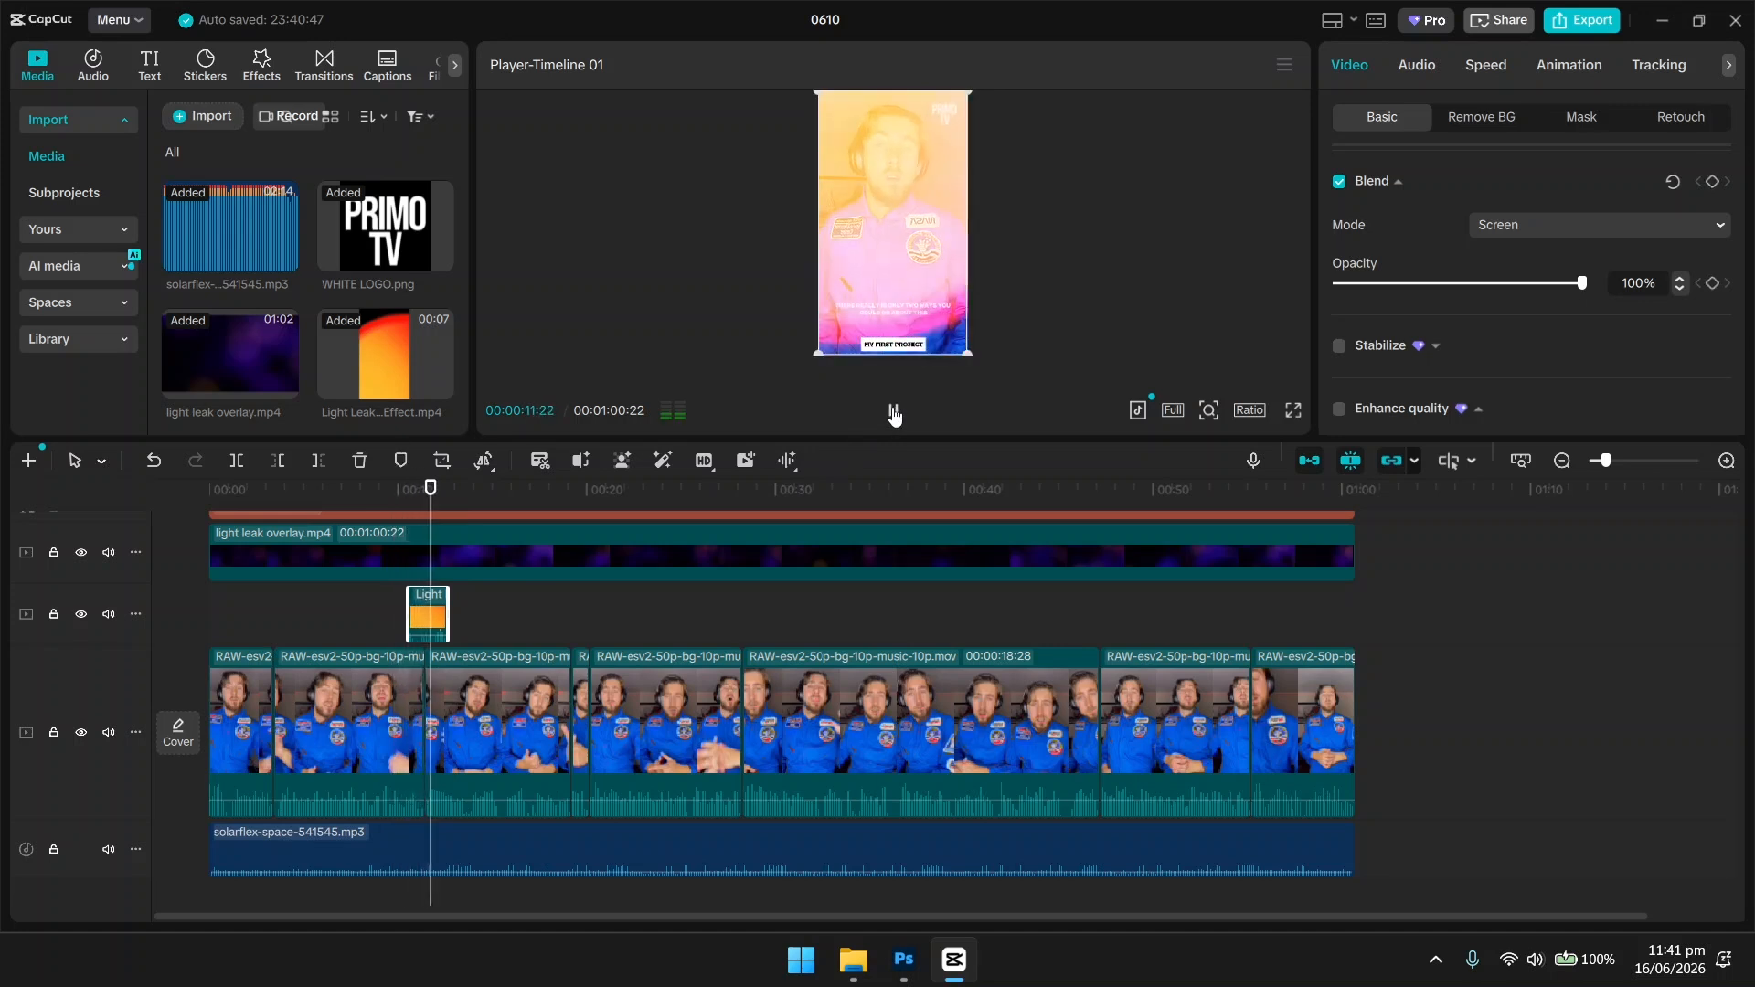
click(894, 411)
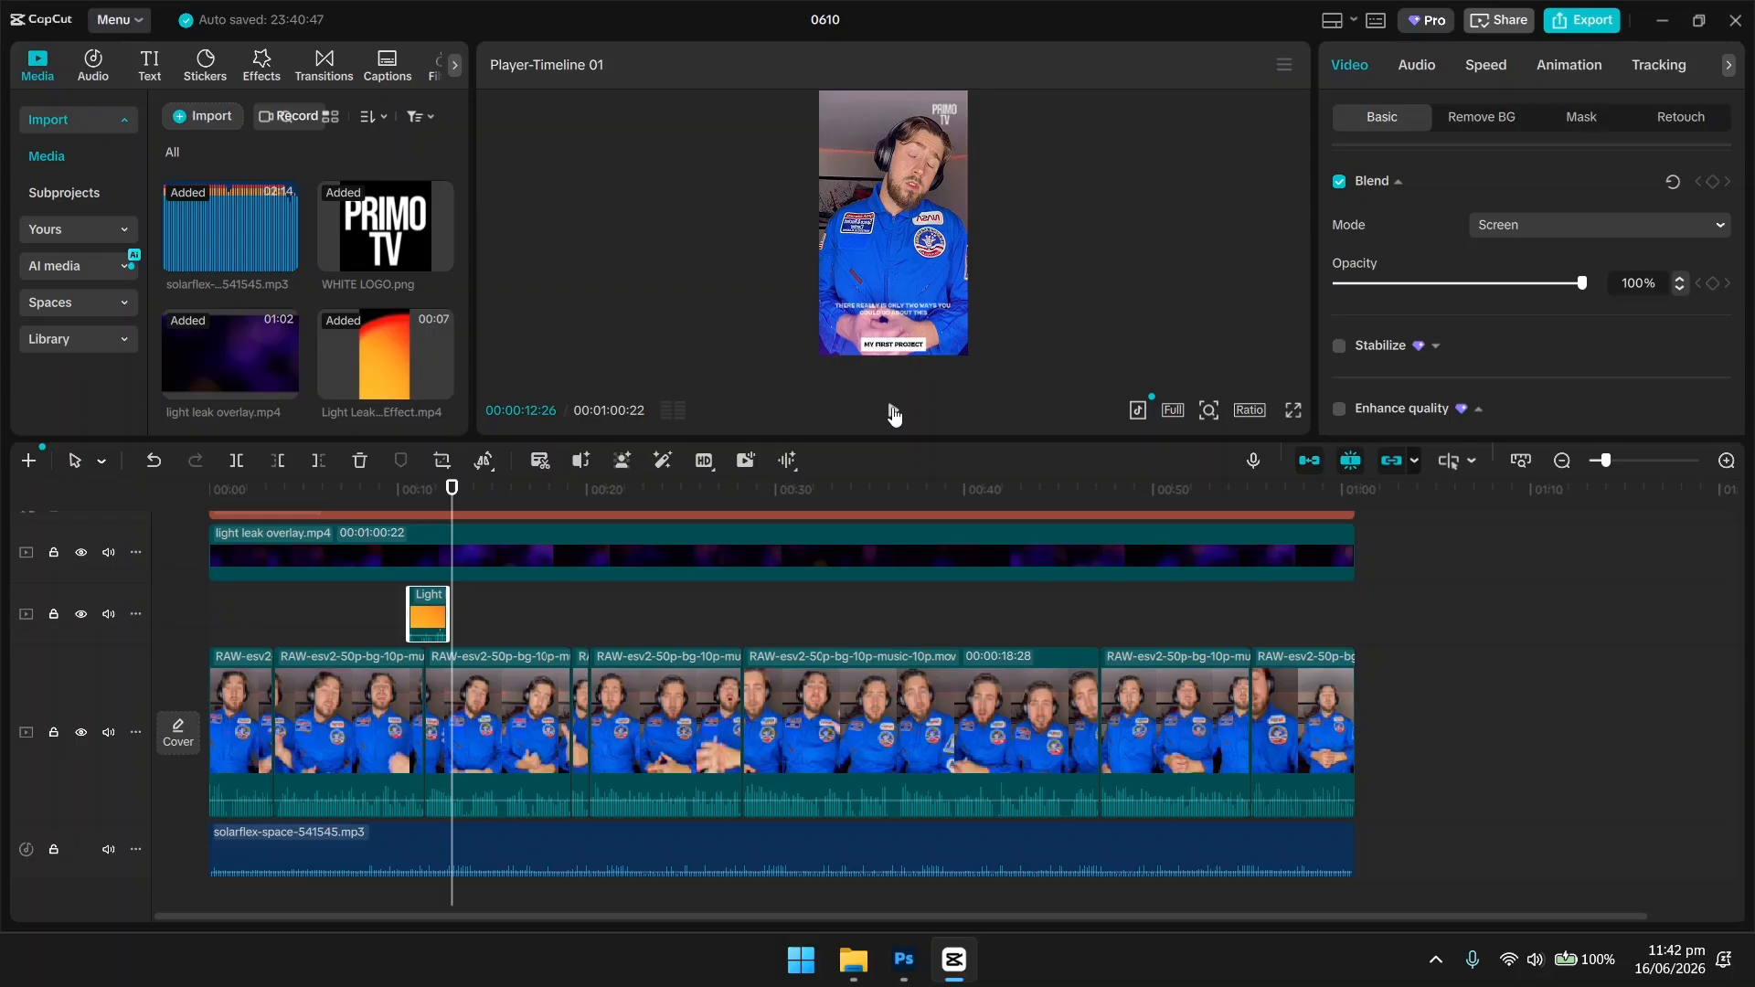
scroll(780, 650, up, 1)
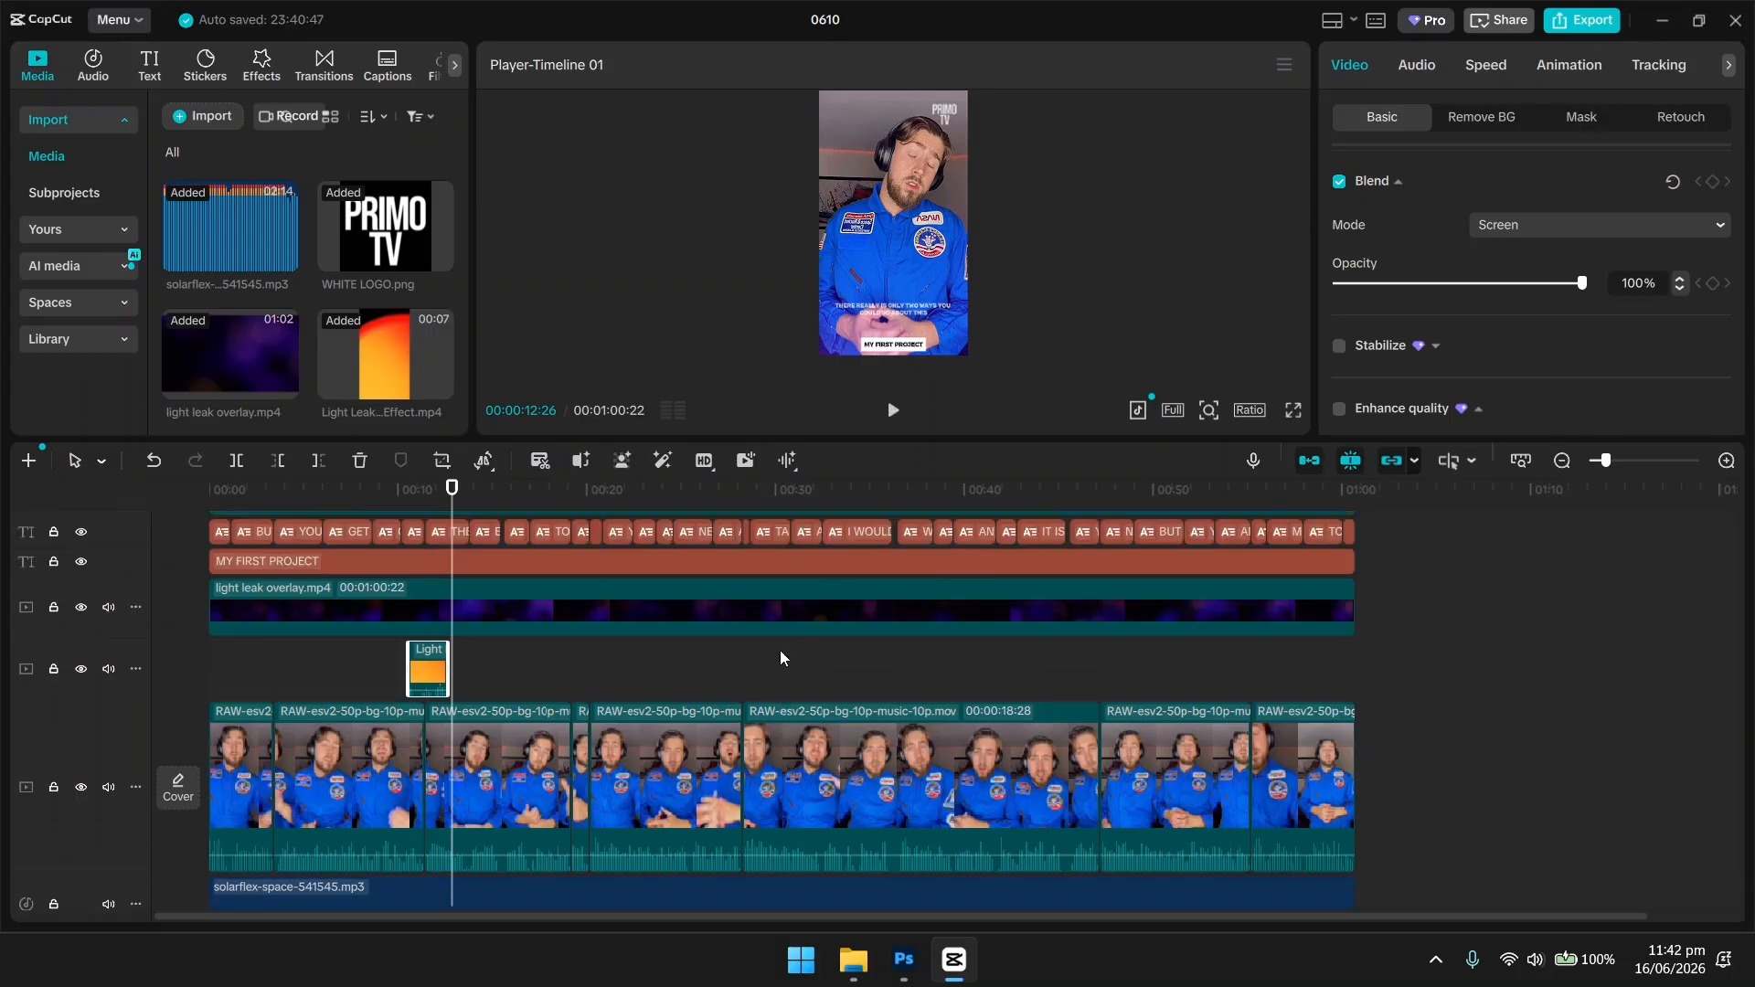
scroll(780, 650, up, 1)
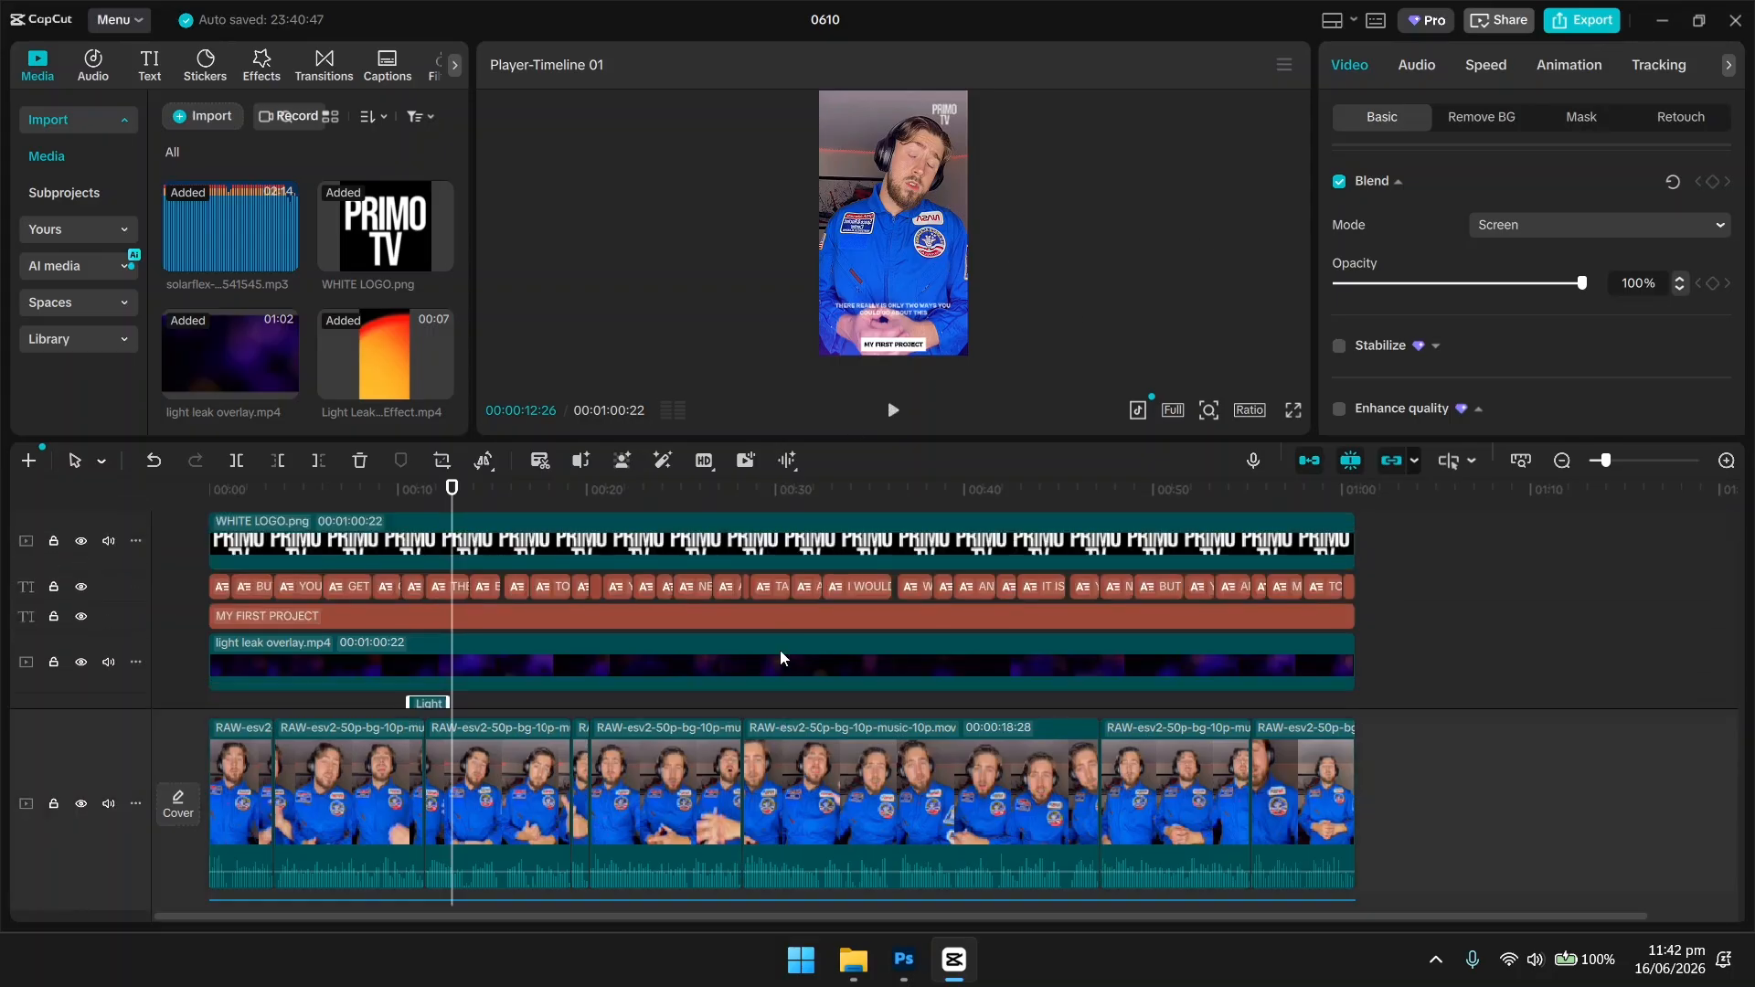
scroll(781, 656, down, 1)
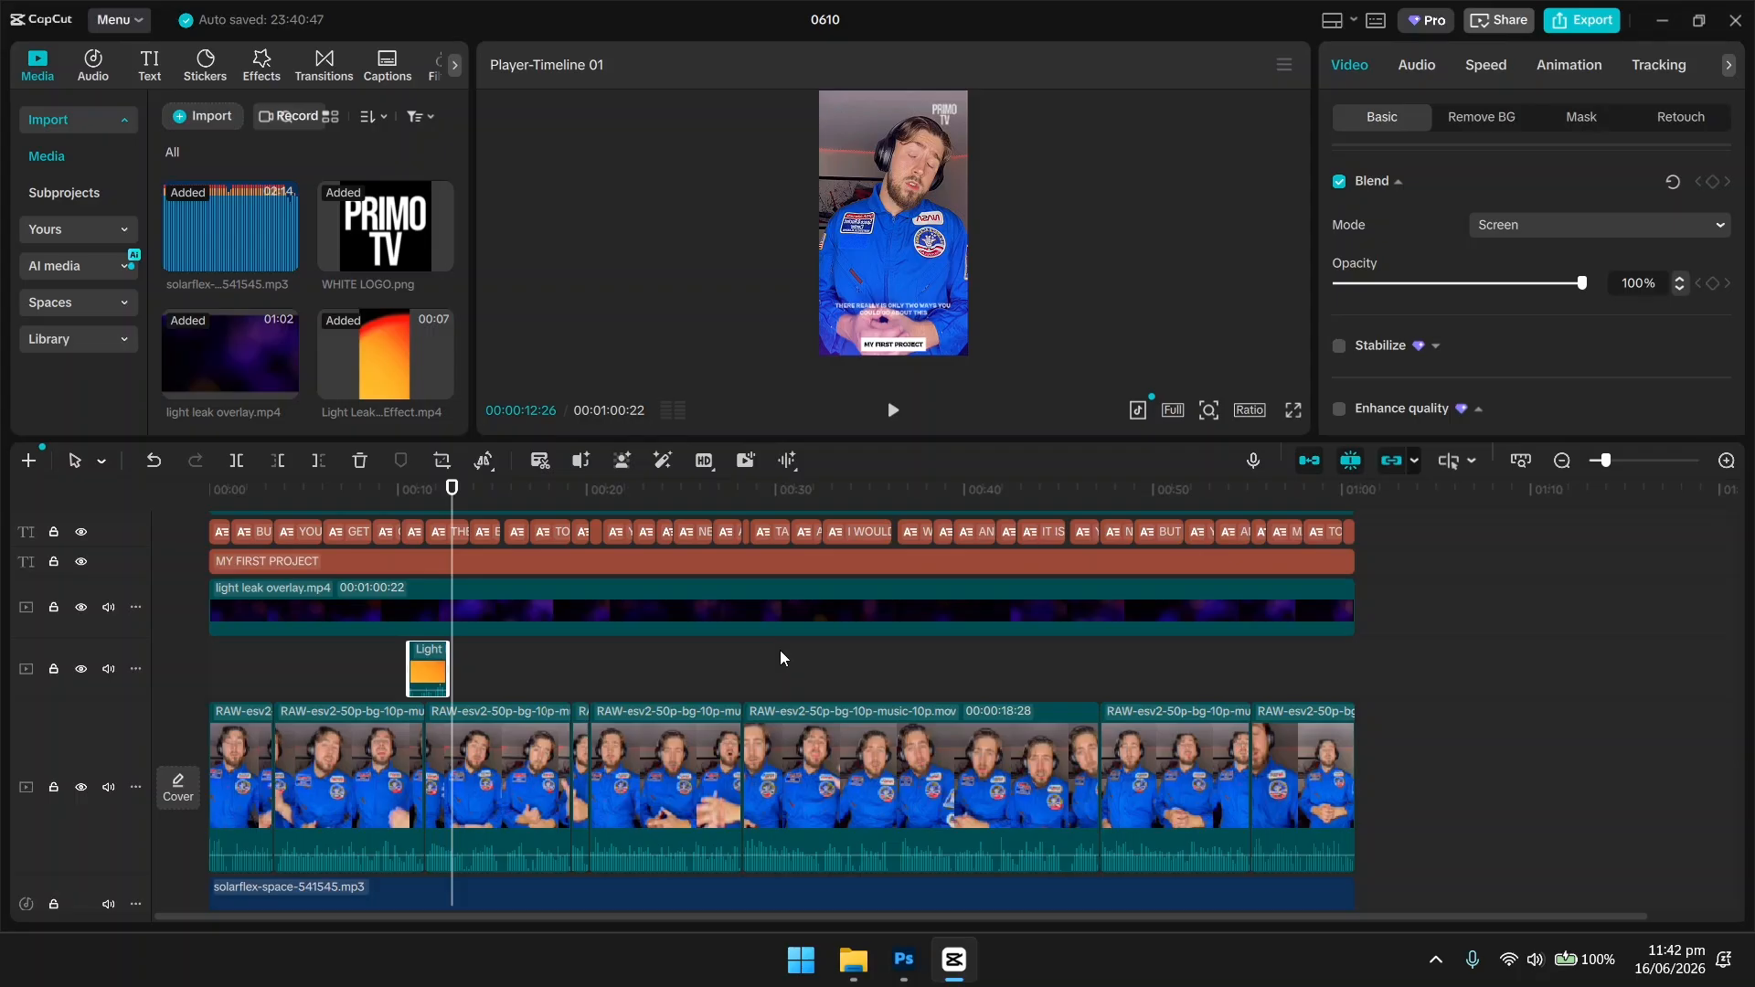
scroll(781, 656, down, 1)
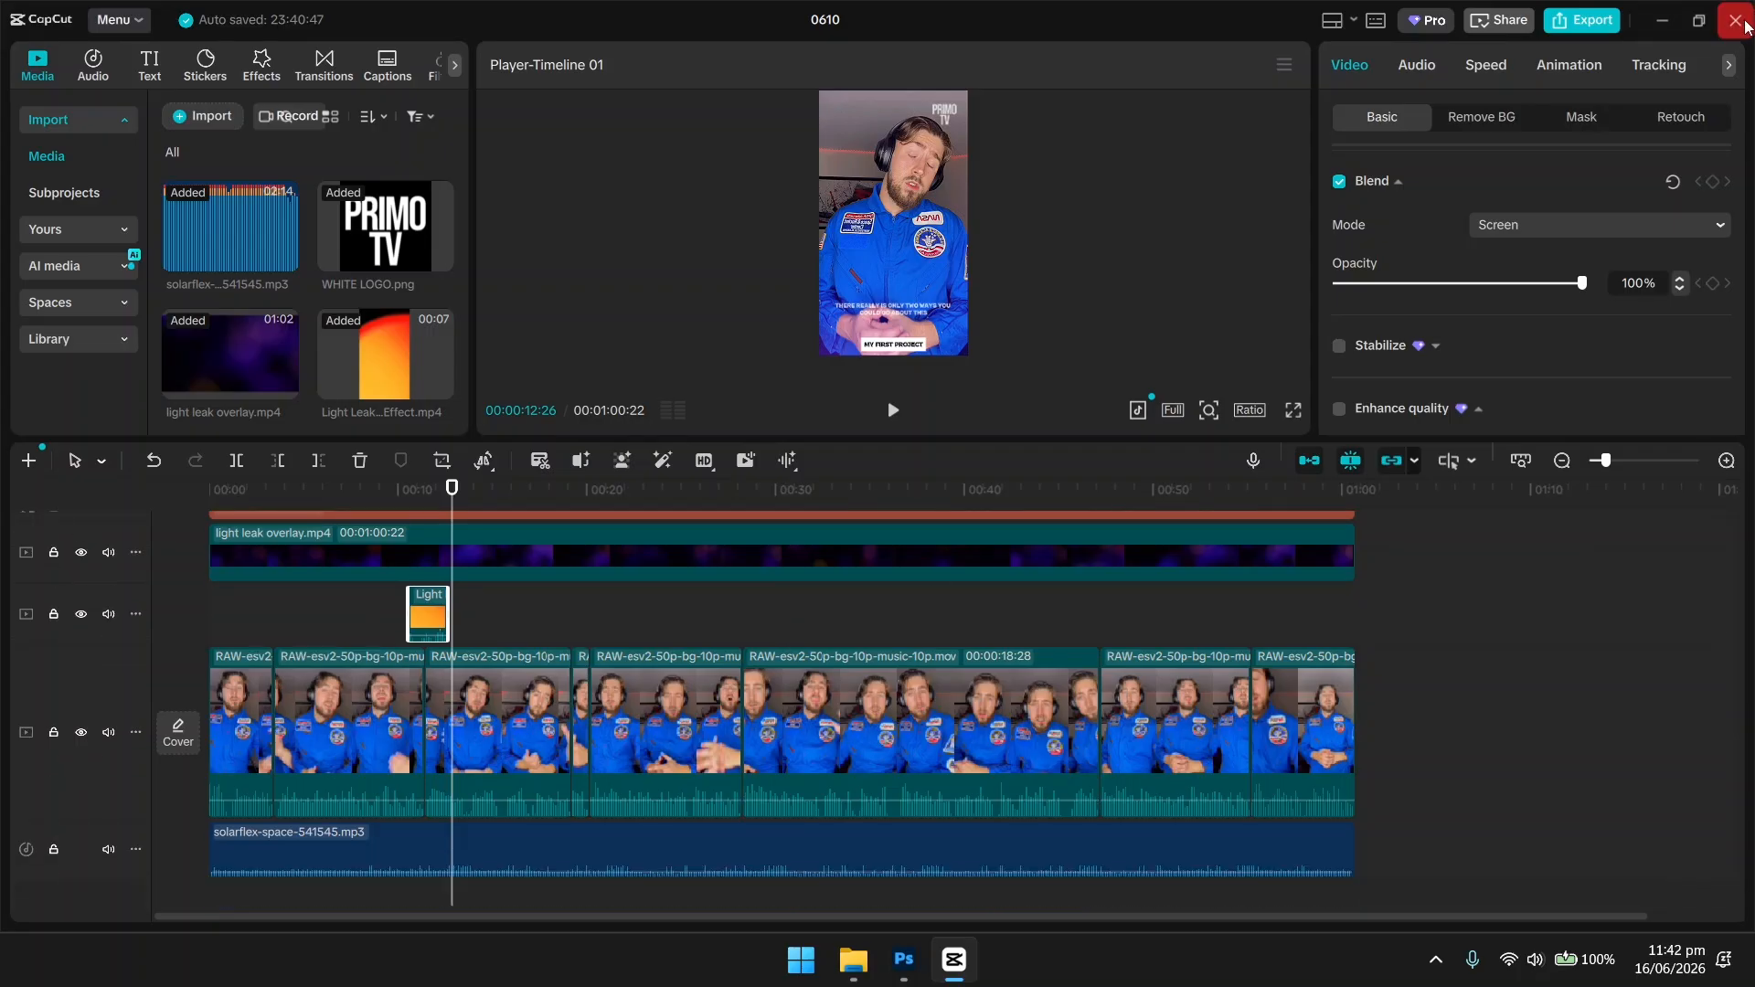
Close project 0610 and add a default text clip to the timeline of a newly created project.
click(1745, 25)
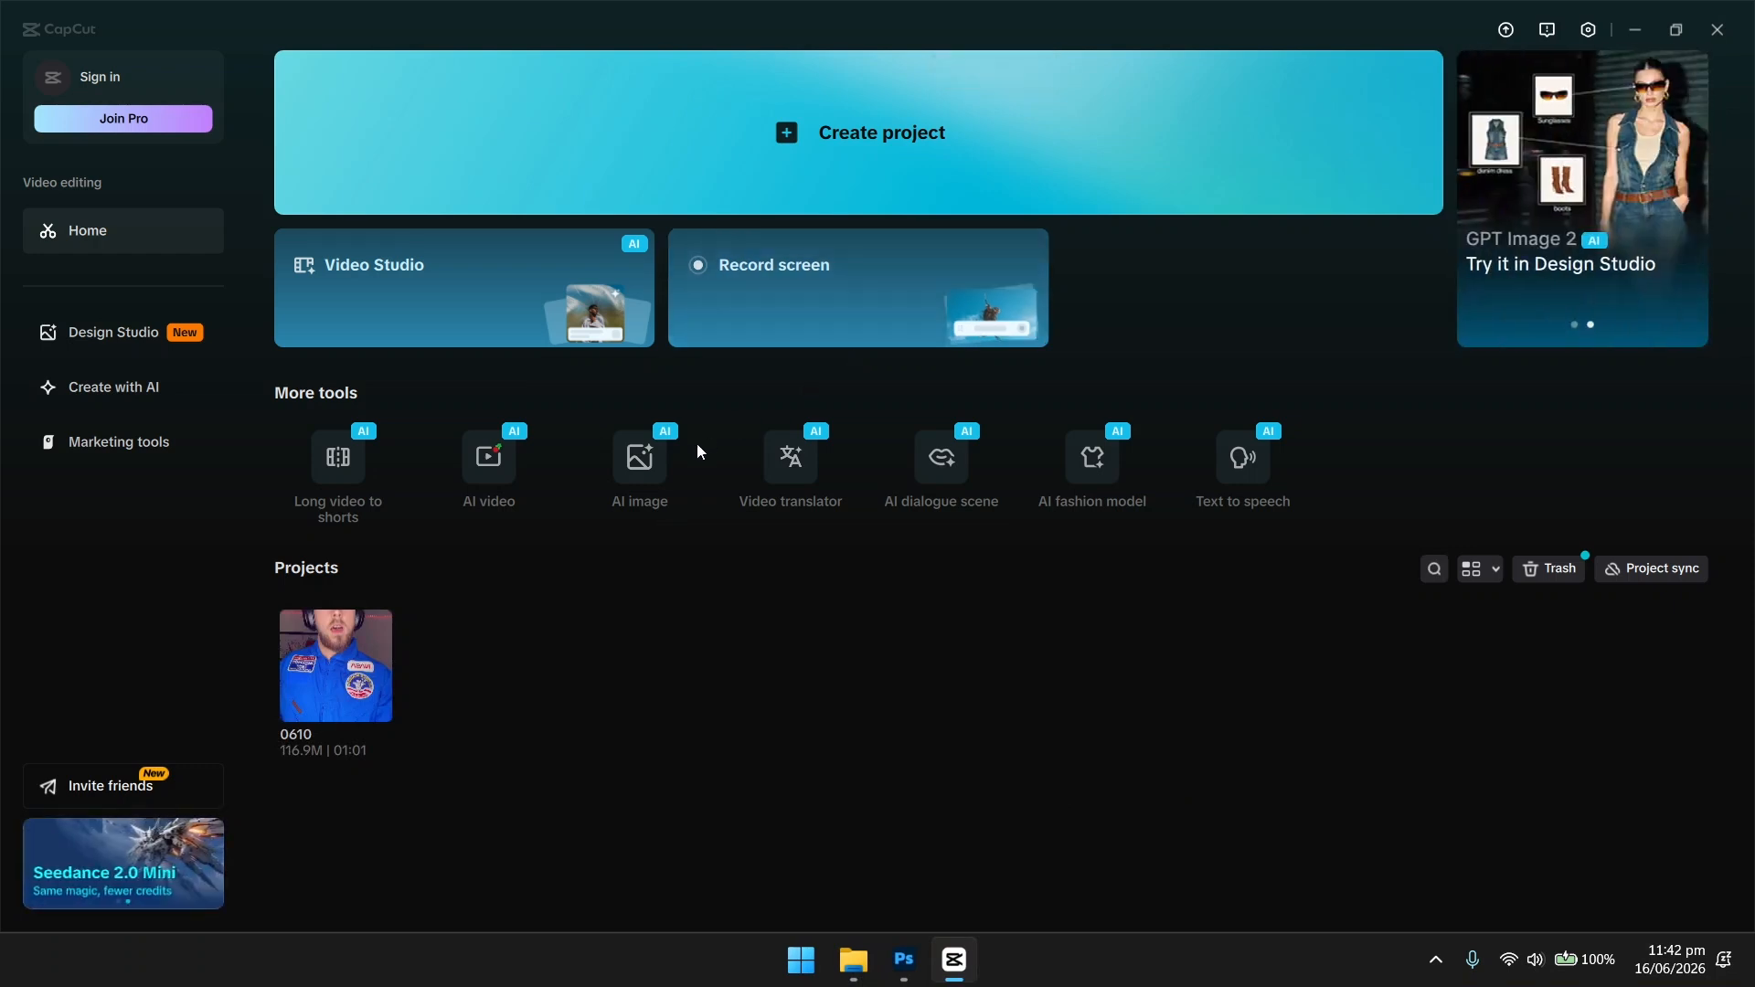
click(872, 131)
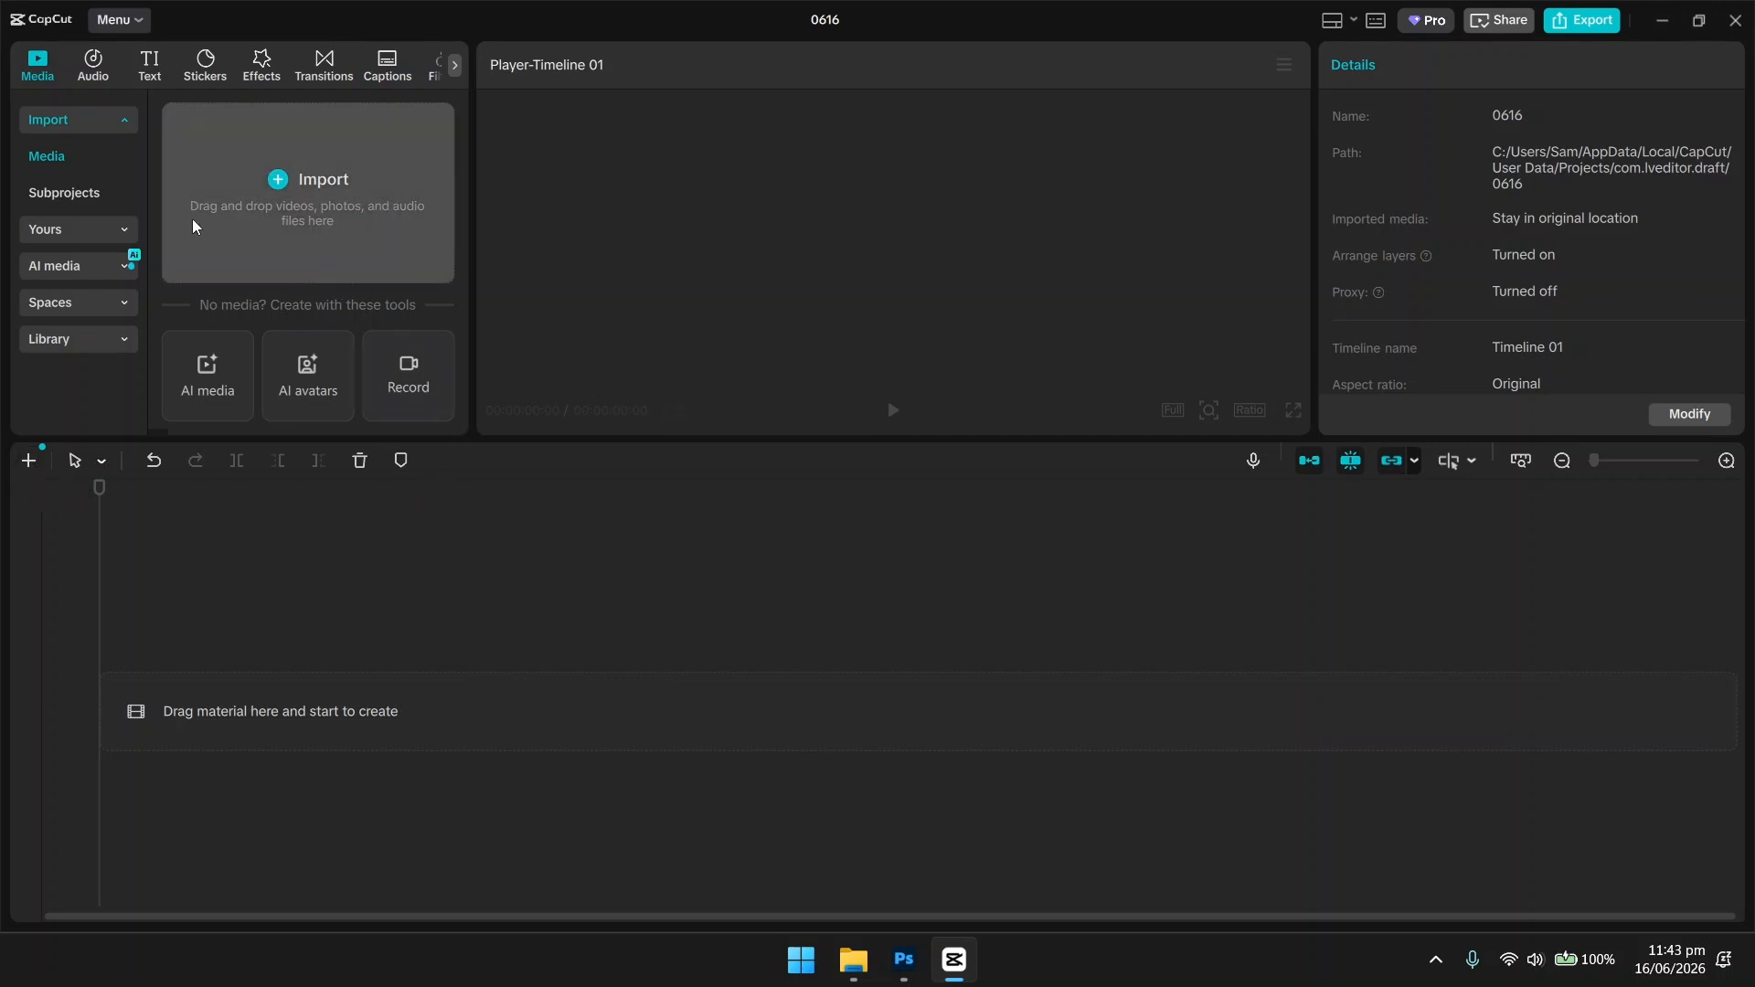
click(150, 66)
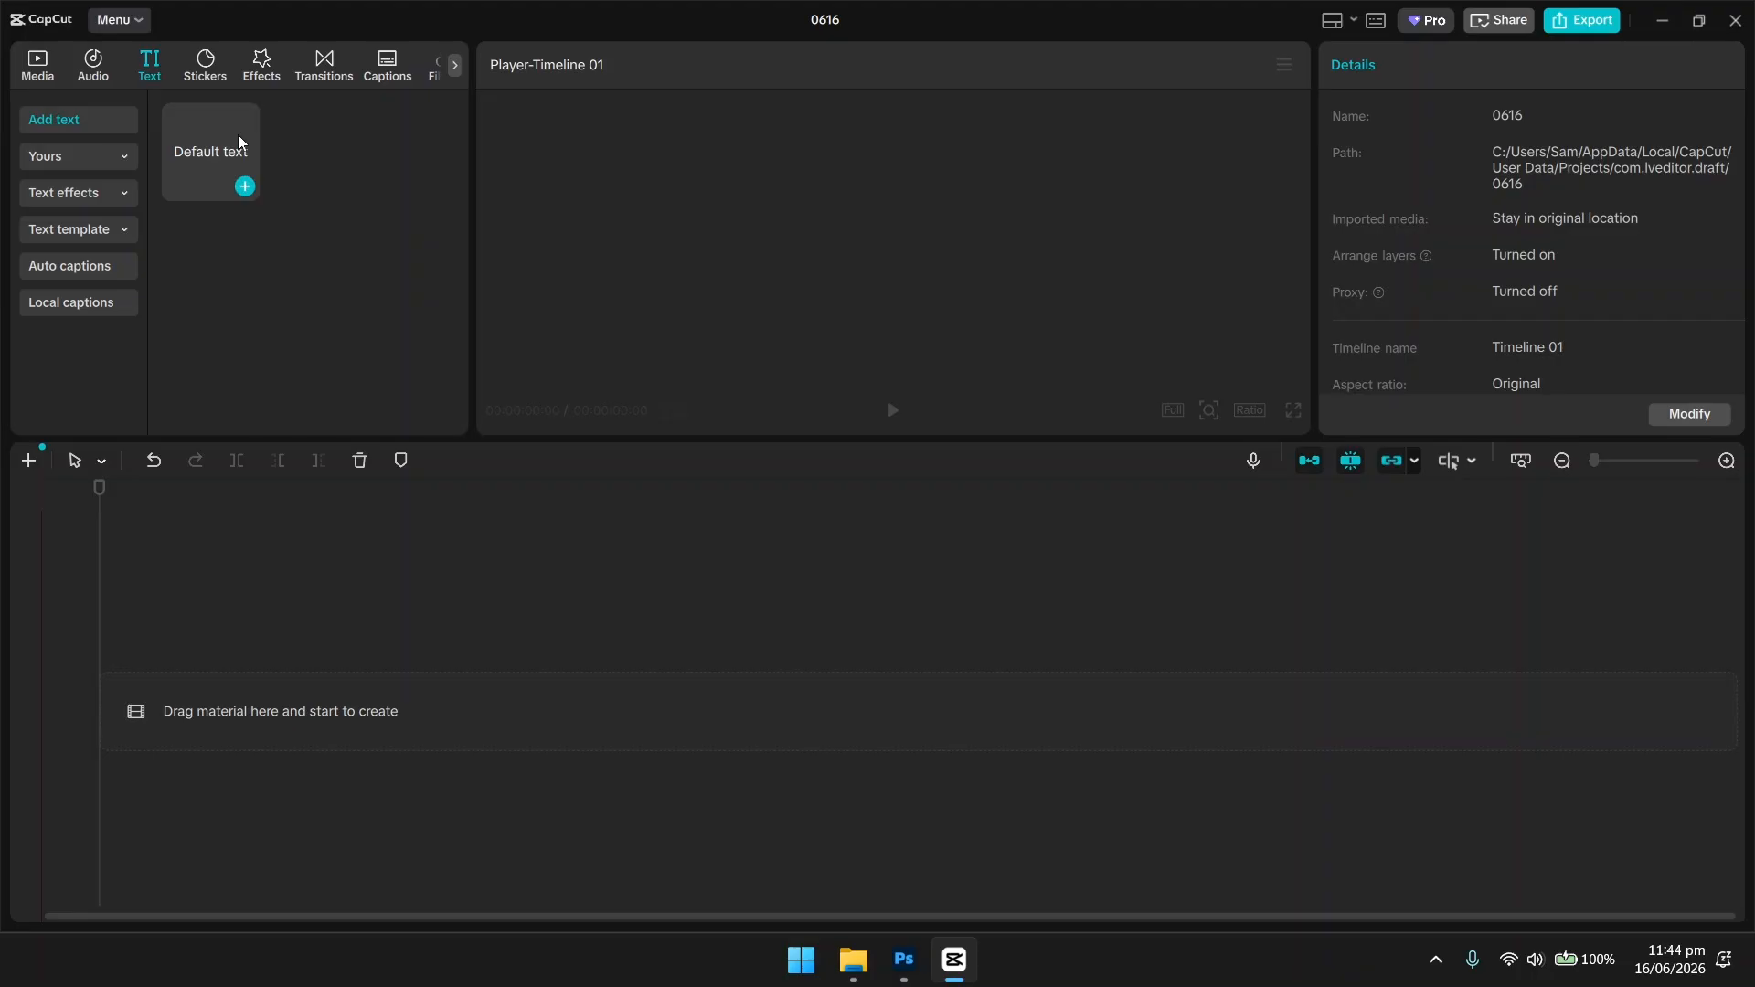
click(244, 188)
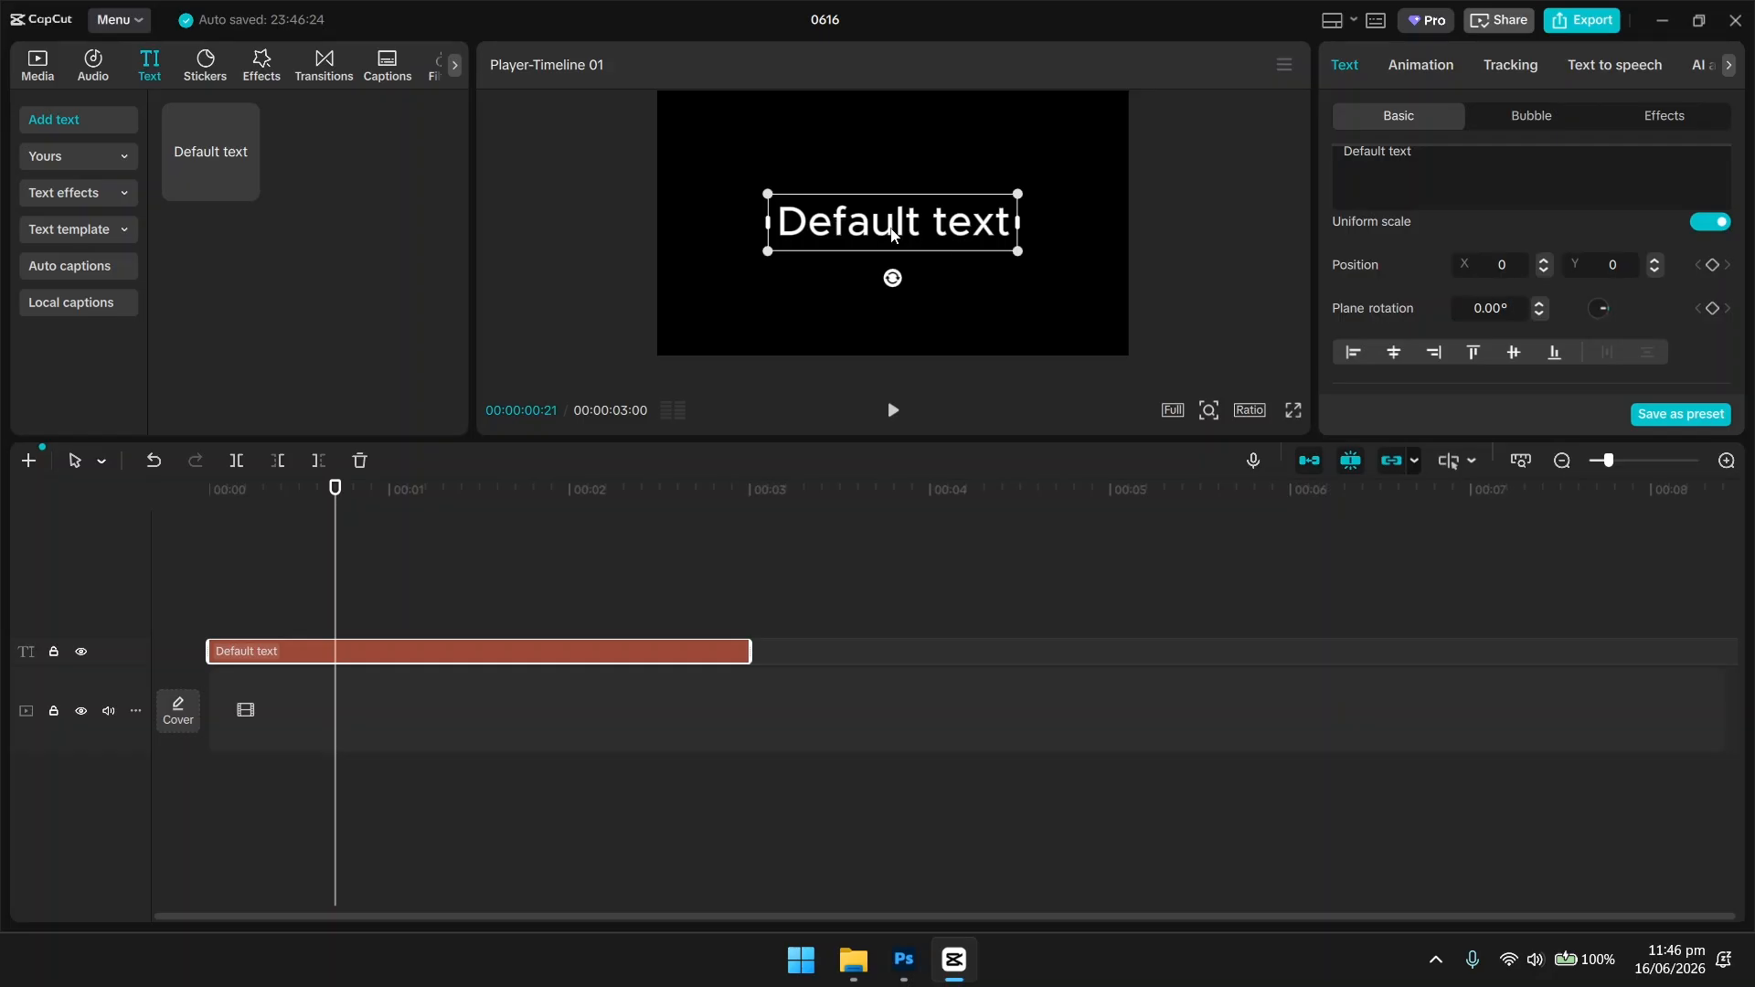
Keyframe the text's centred position at 00:00:00:21 and move it below the frame to about Y -1314 at 00:00:00:04, and play the animation.
click(1714, 268)
drag(338, 541, 235, 539)
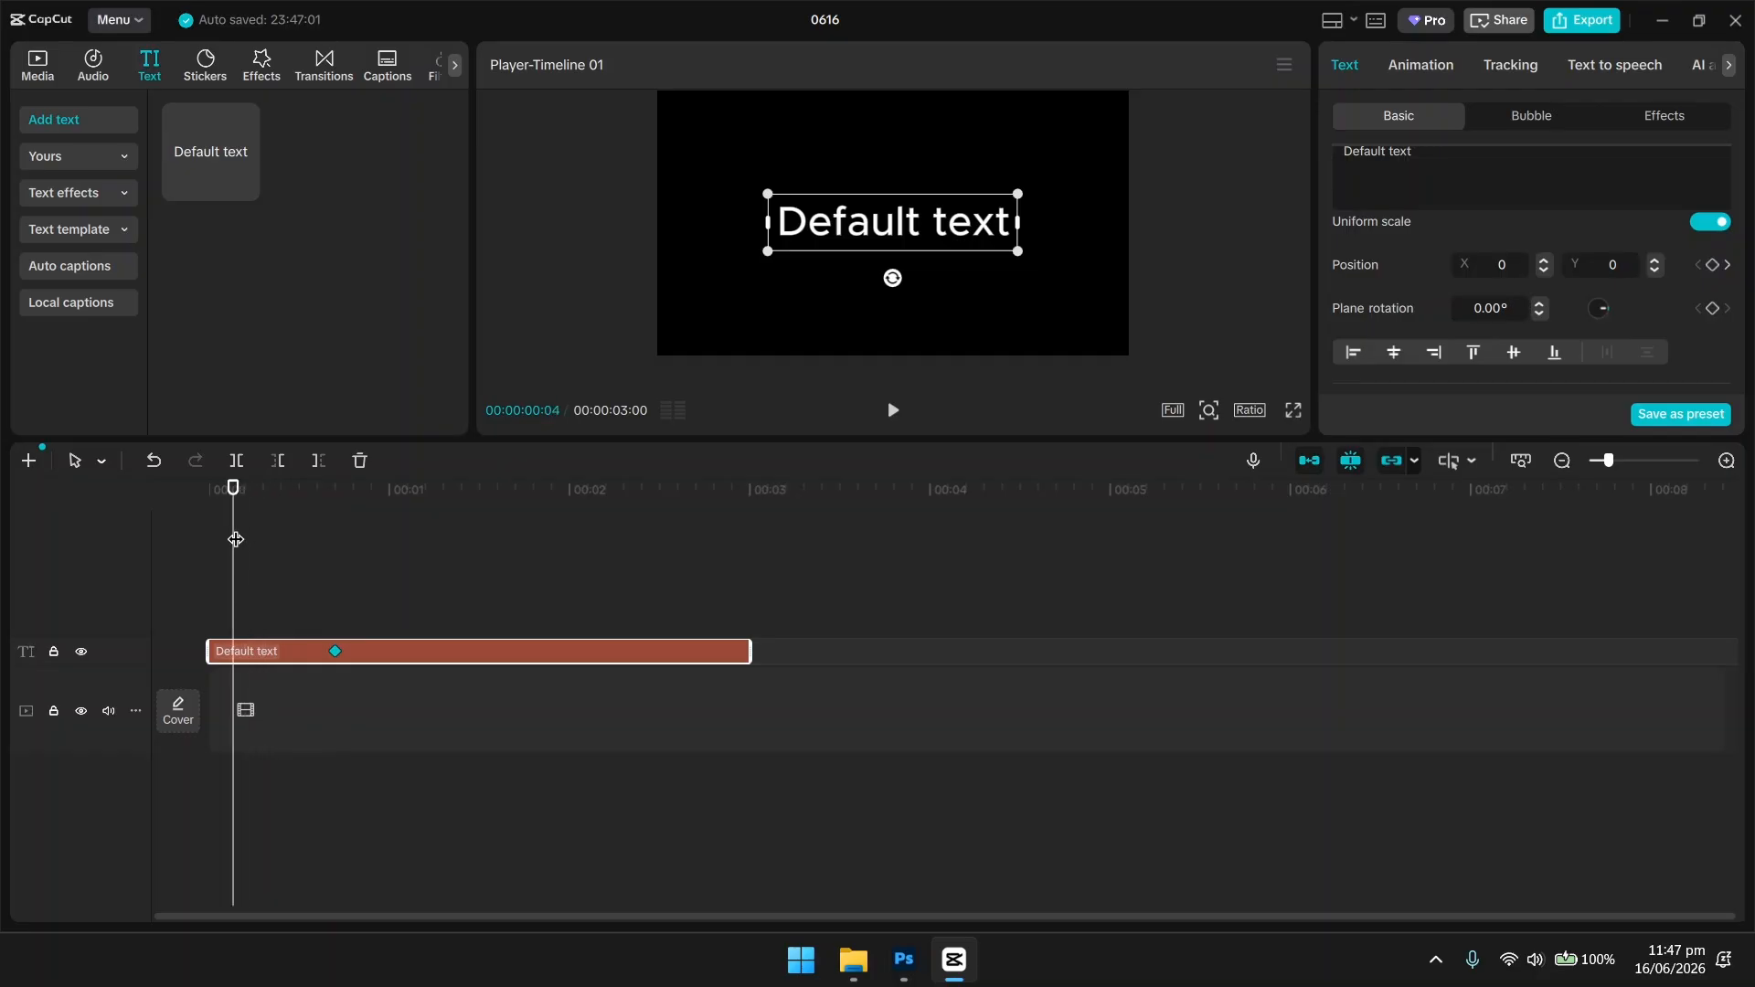
drag(942, 245, 939, 391)
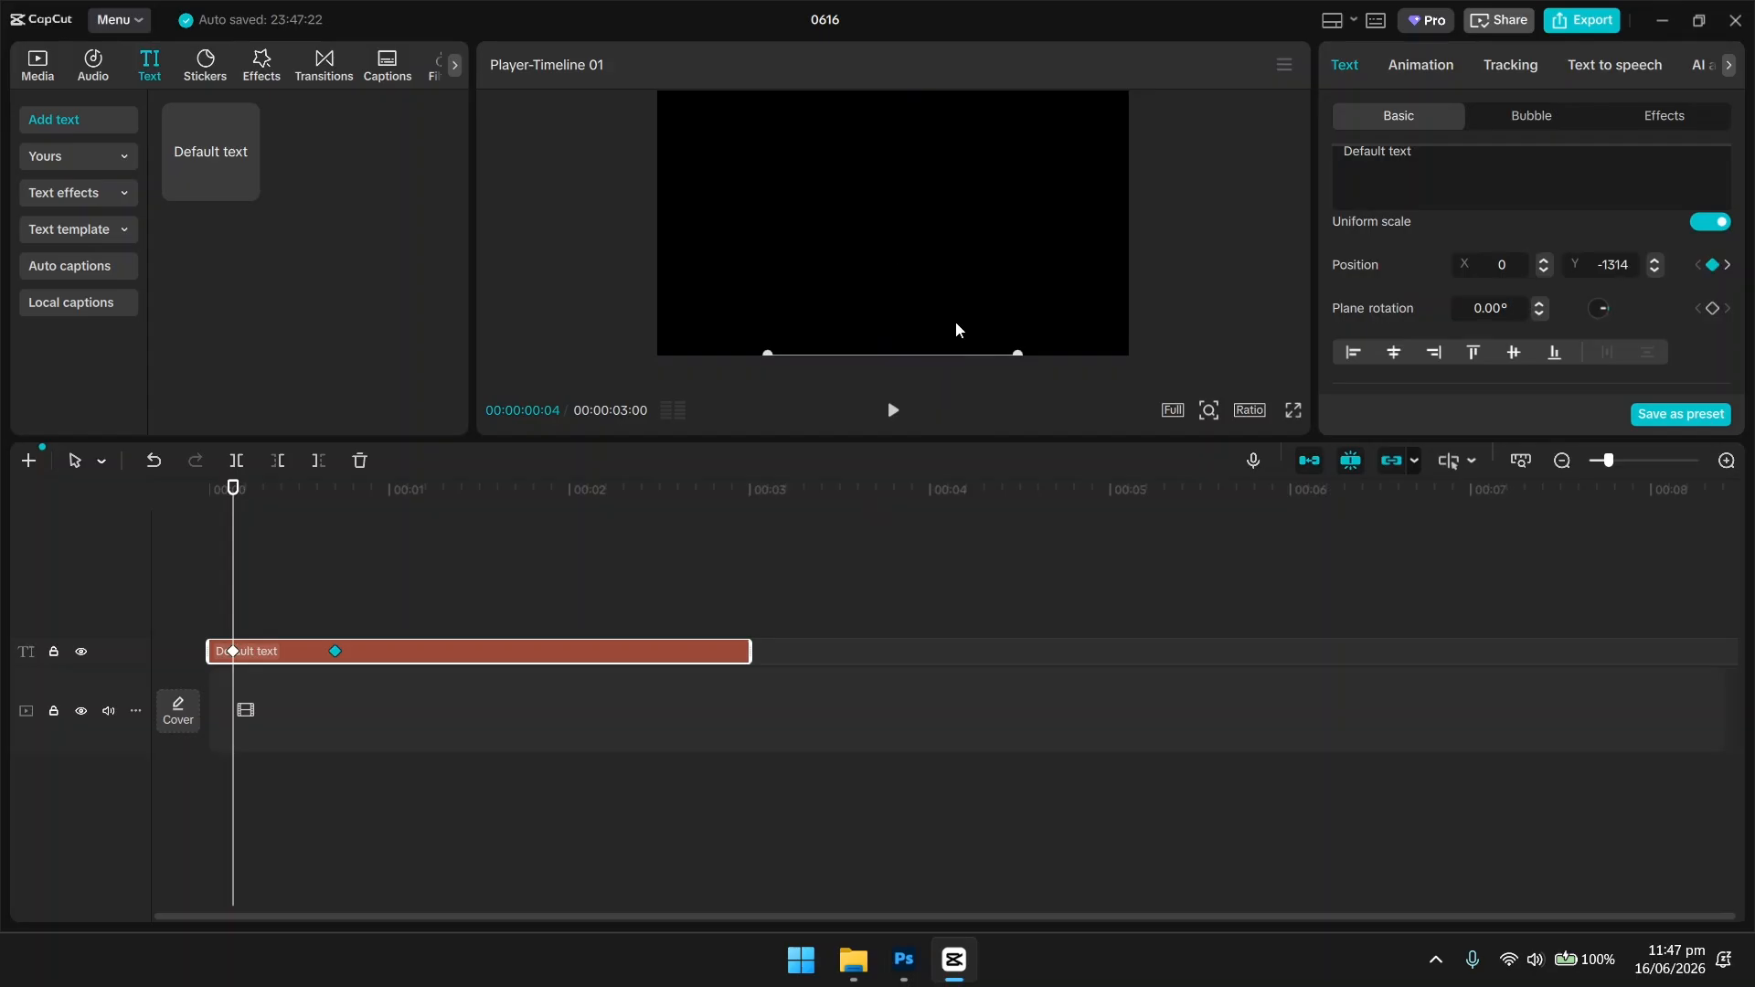
click(893, 410)
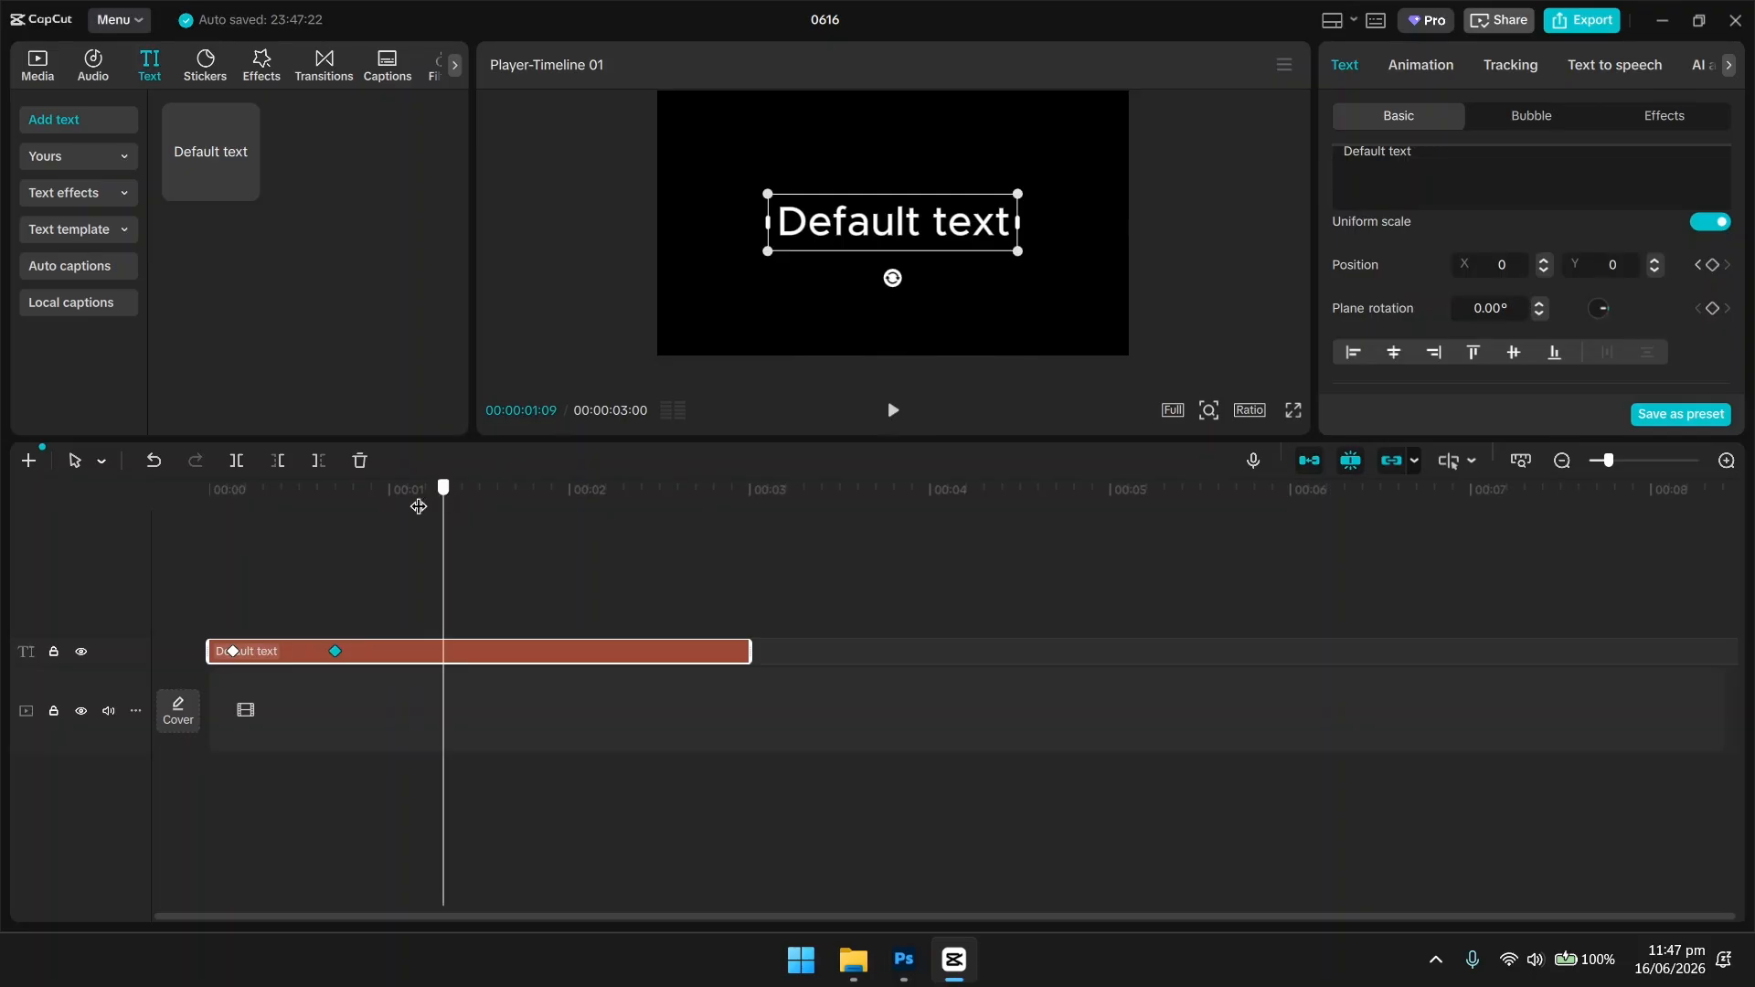
Move the text above the frame to about Y 1397 at 00:00:01:17 and play the animation from the start.
drag(419, 507, 338, 517)
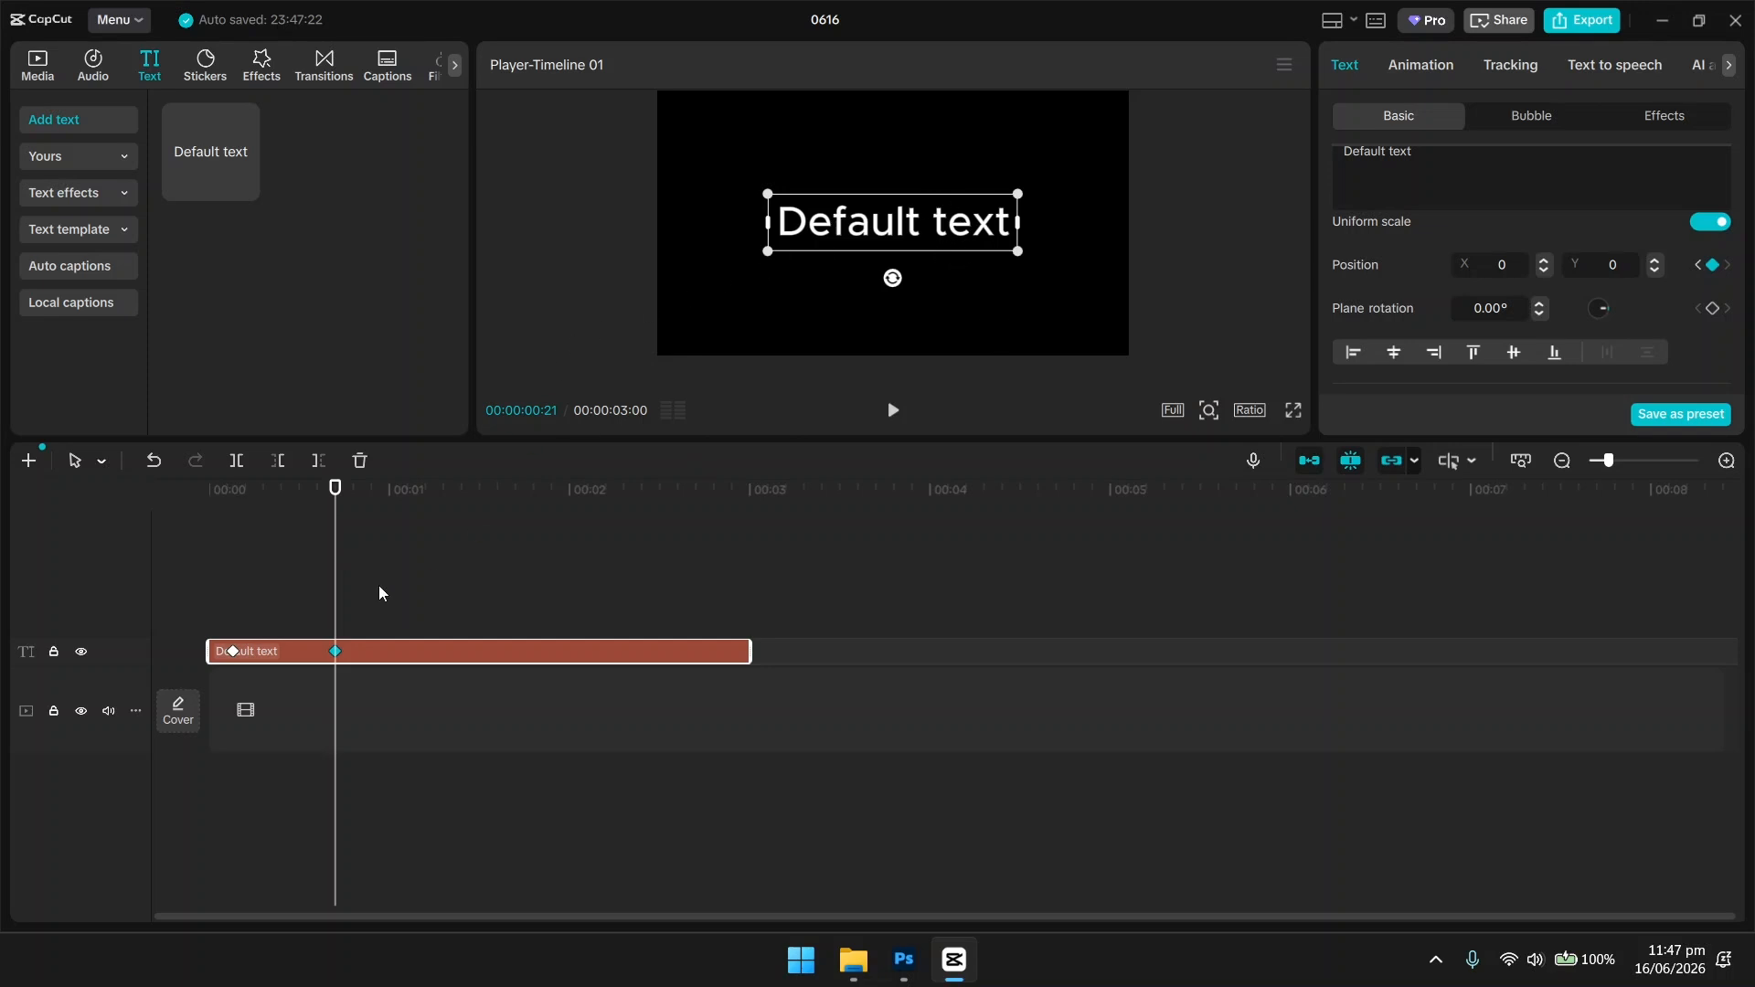
drag(335, 569, 492, 562)
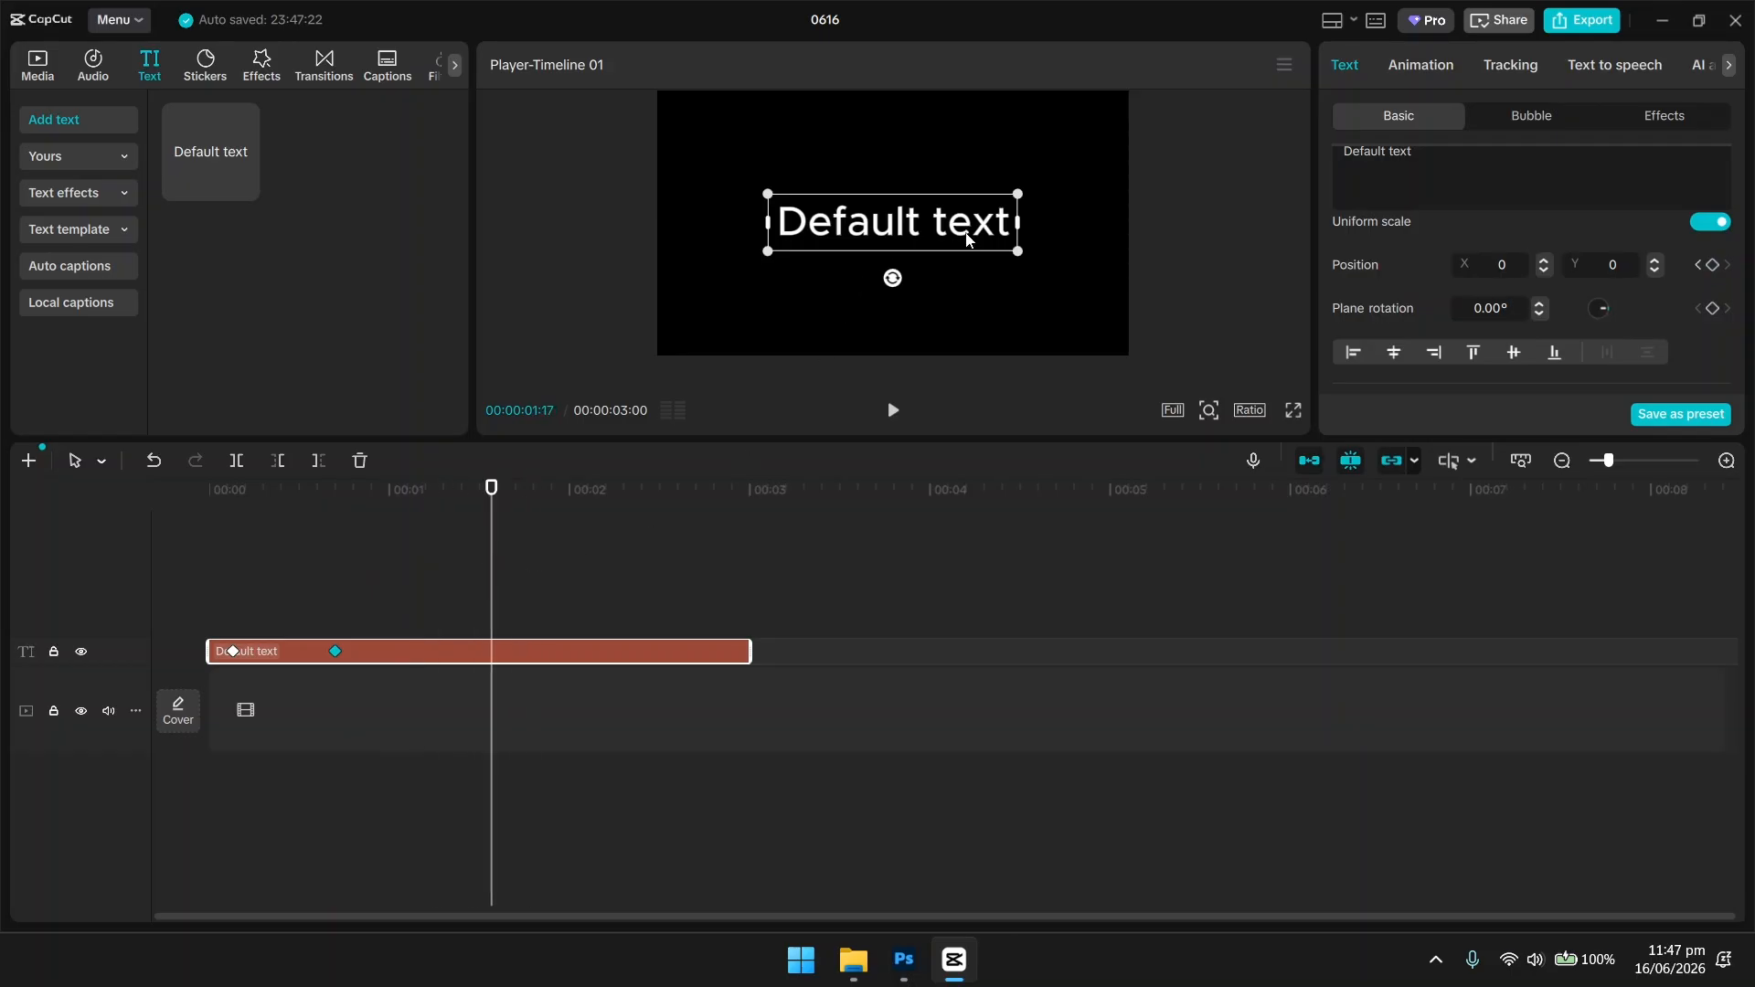
drag(970, 240, 956, 46)
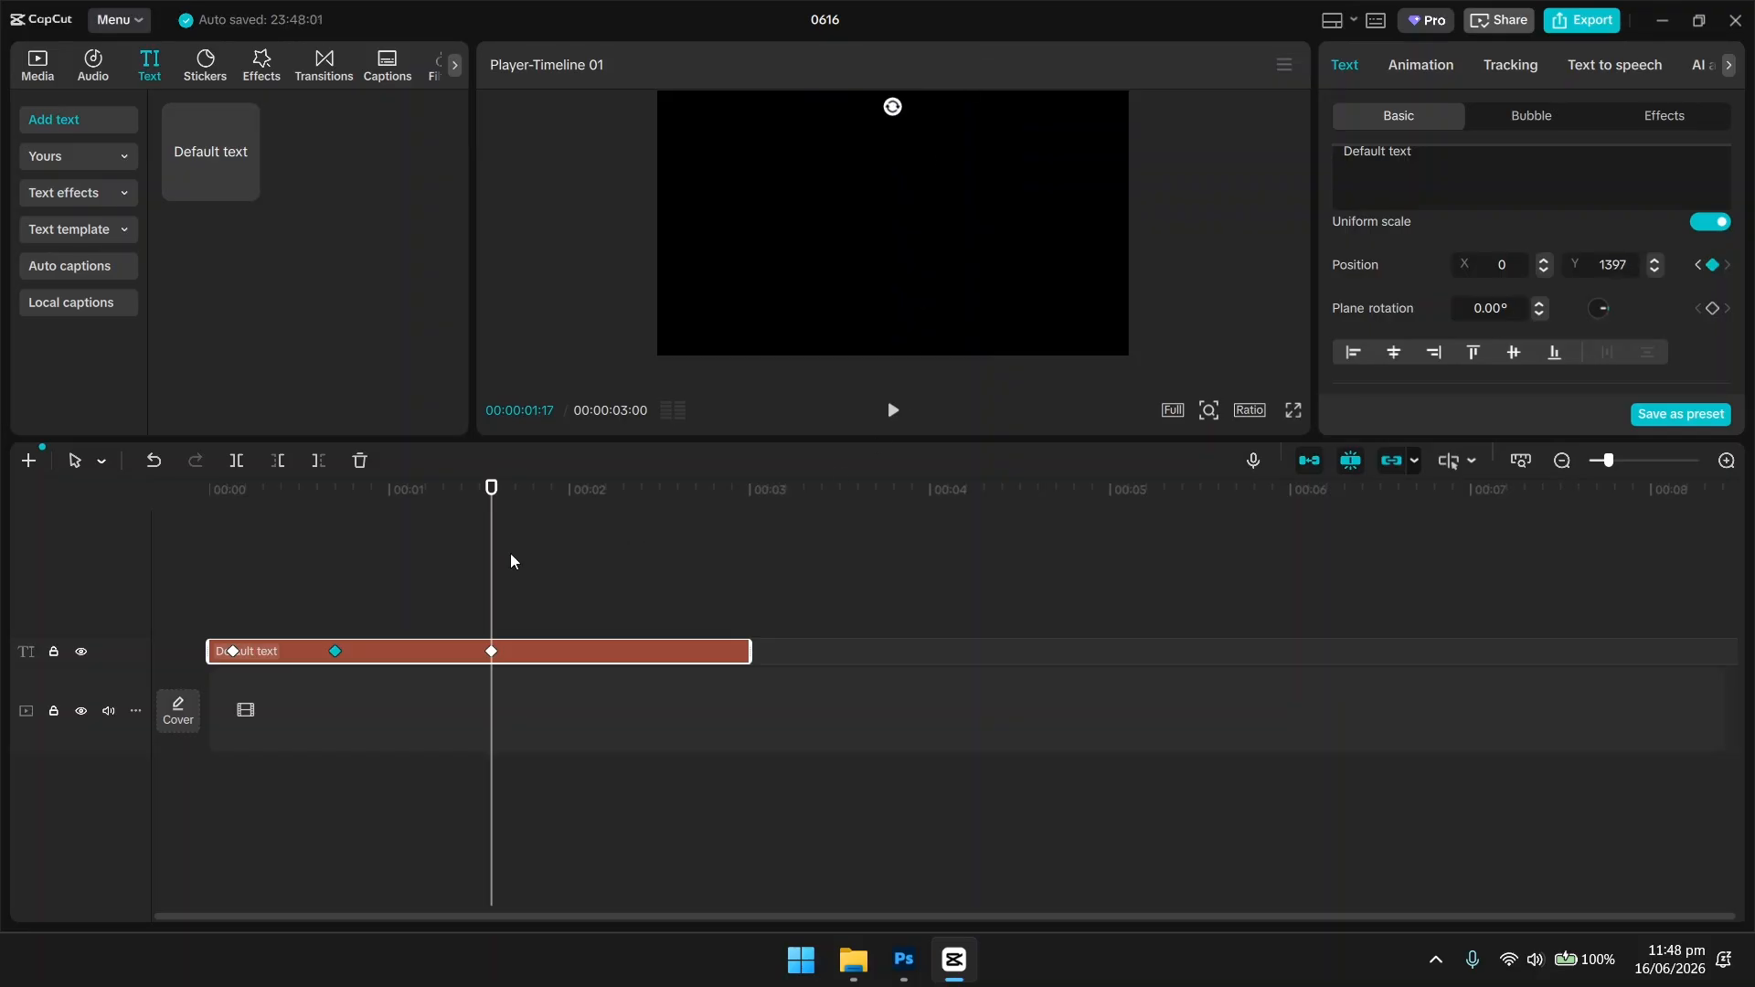
drag(490, 489, 43, 514)
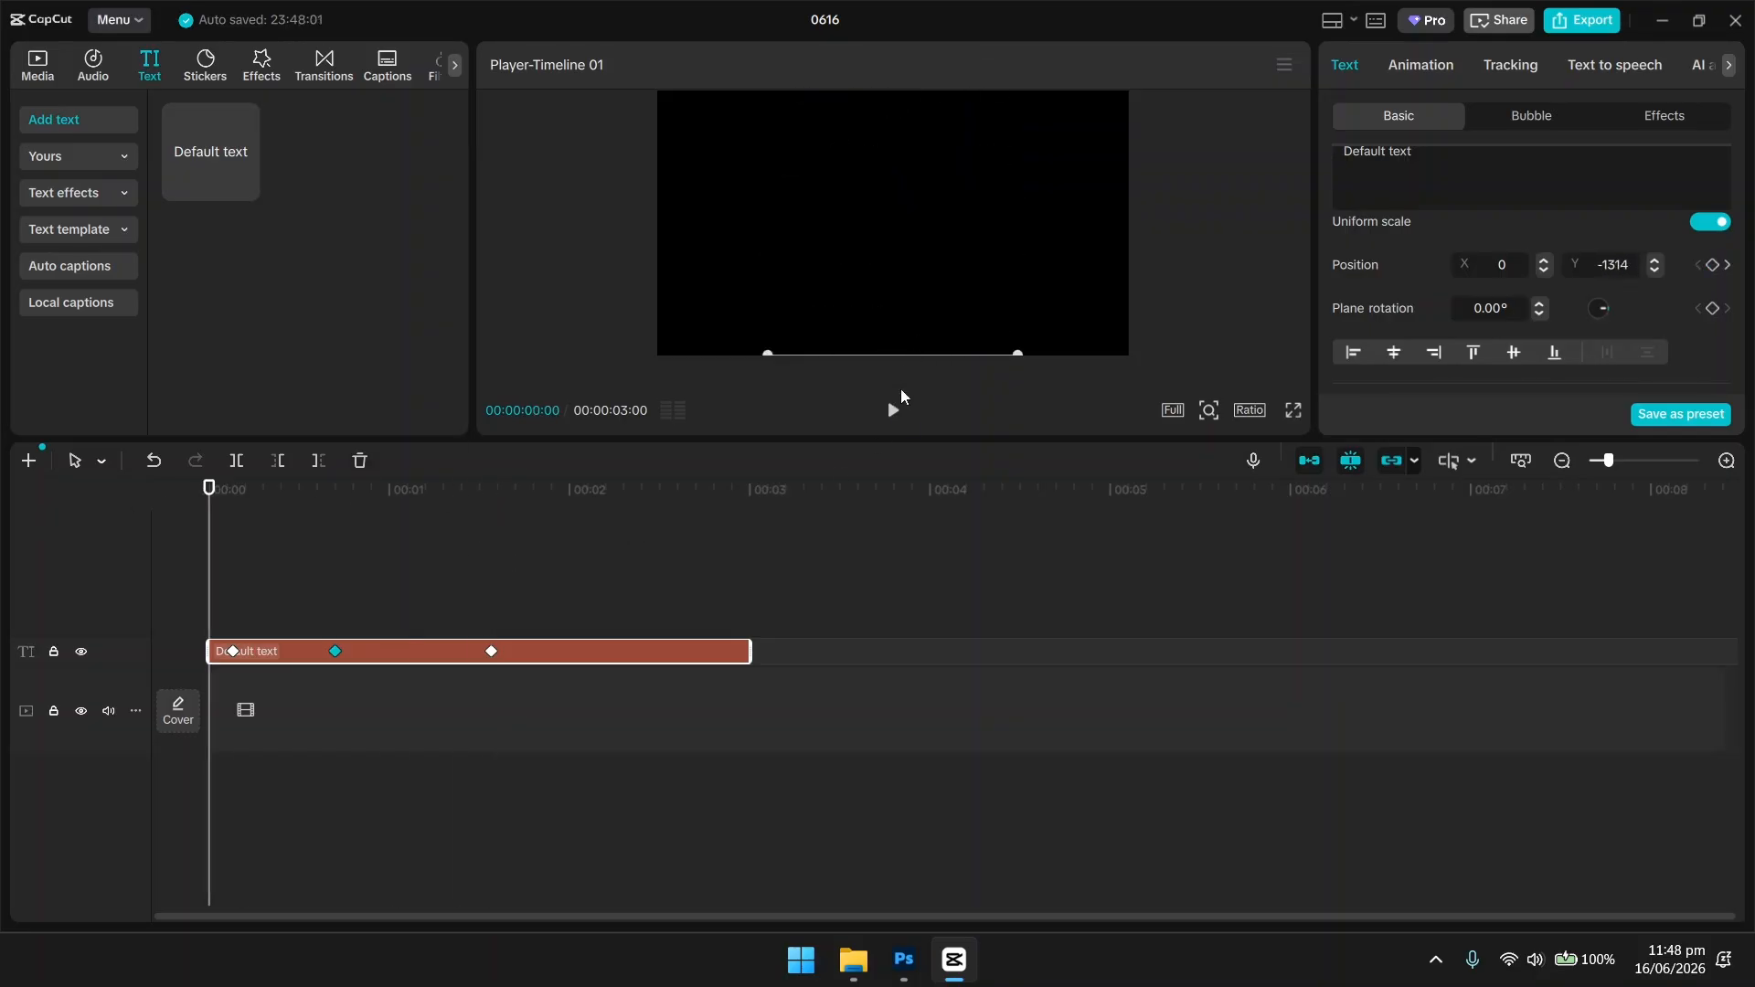
click(897, 418)
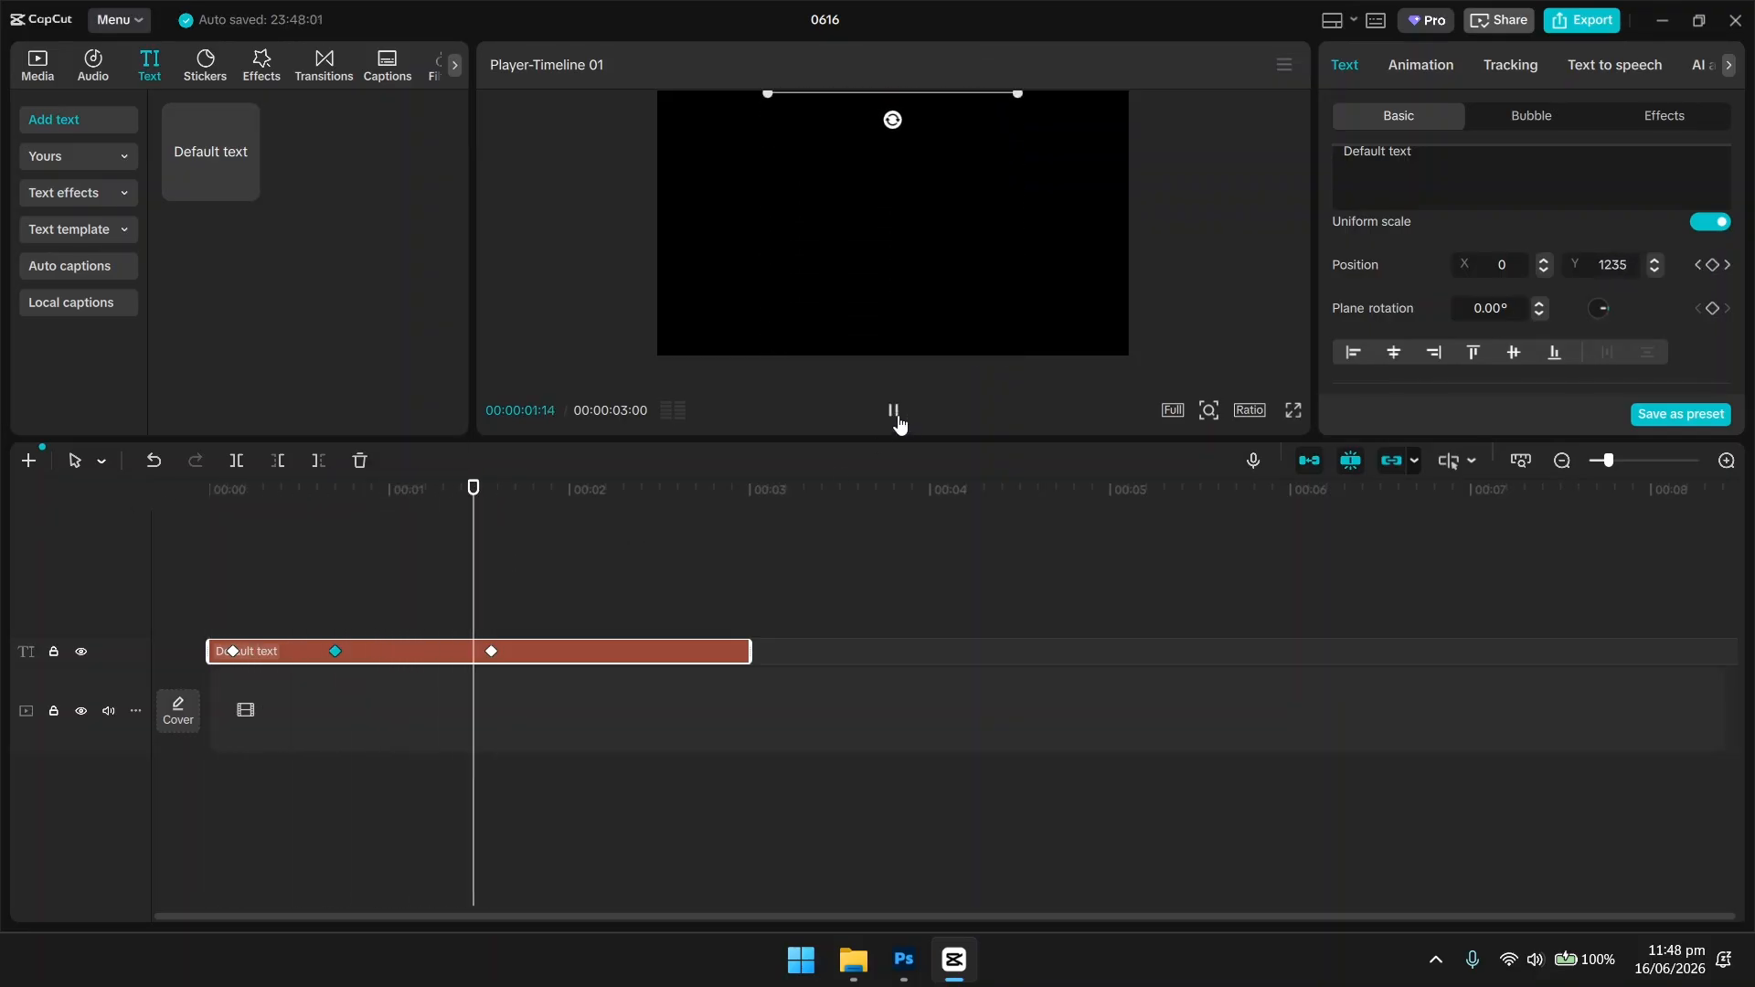
click(897, 419)
Try pasting a copy of the text's centred position keyframe from 00:00:00:21 at 00:00:01:02, and undo the paste.
drag(512, 489, 401, 536)
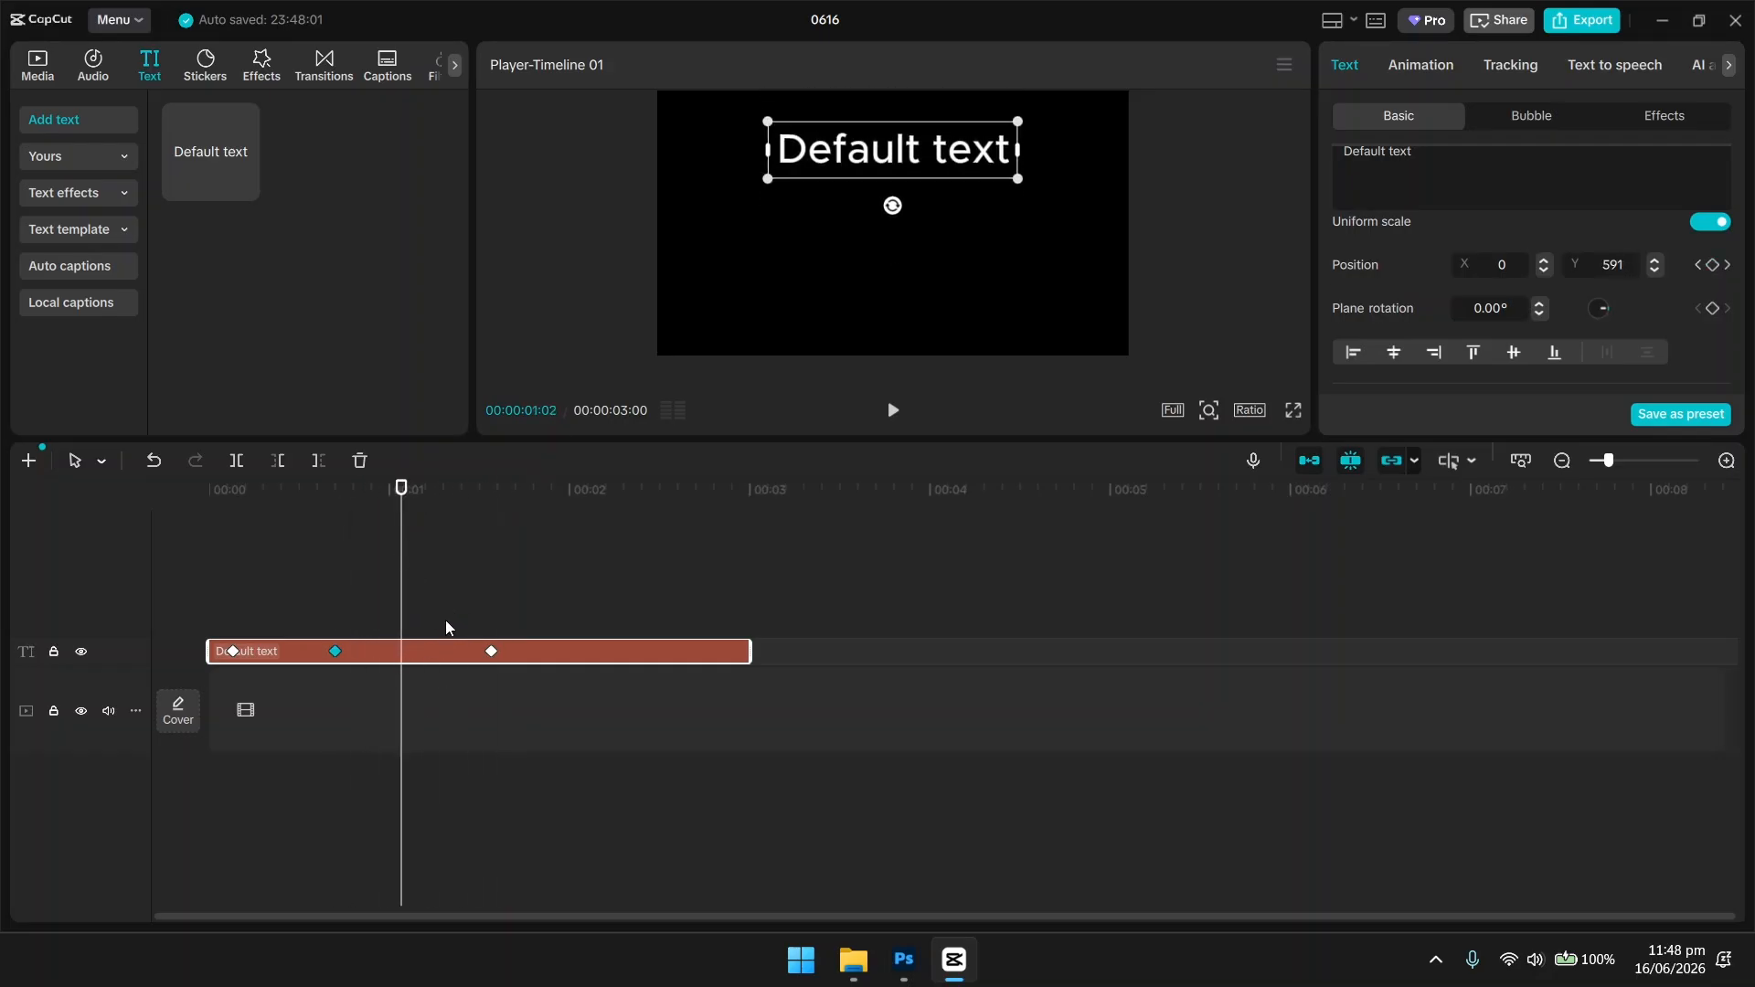
click(337, 656)
right_click(337, 656)
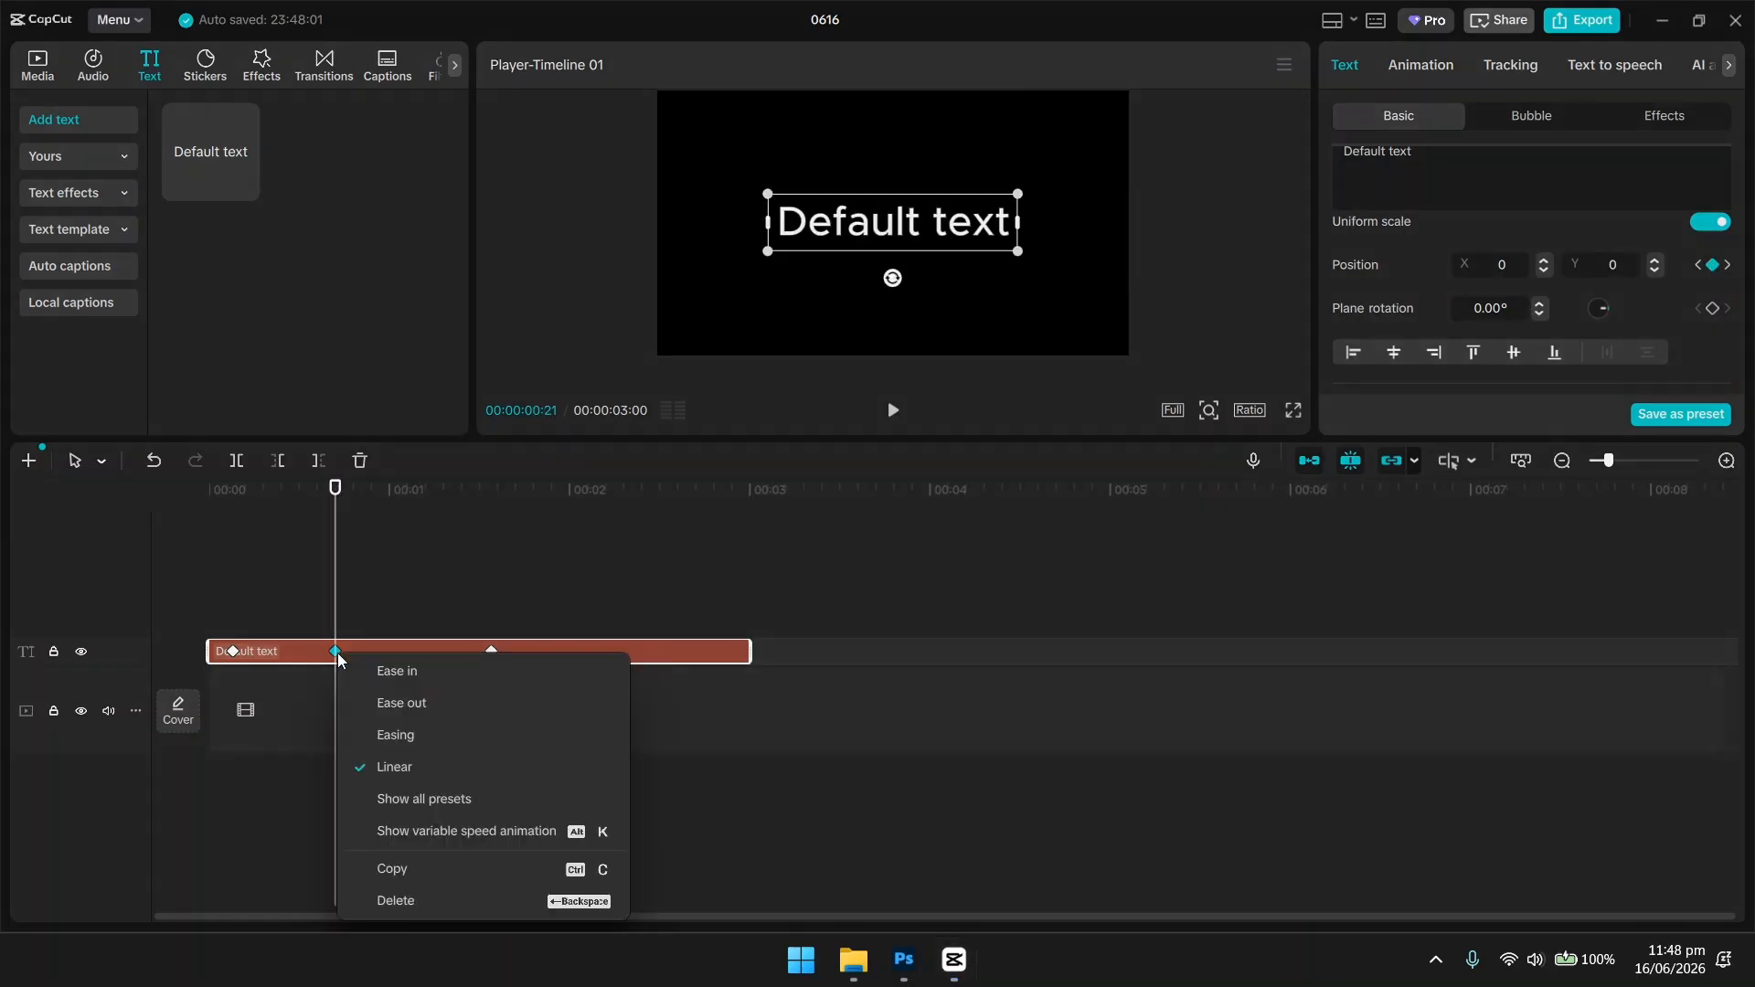
click(485, 876)
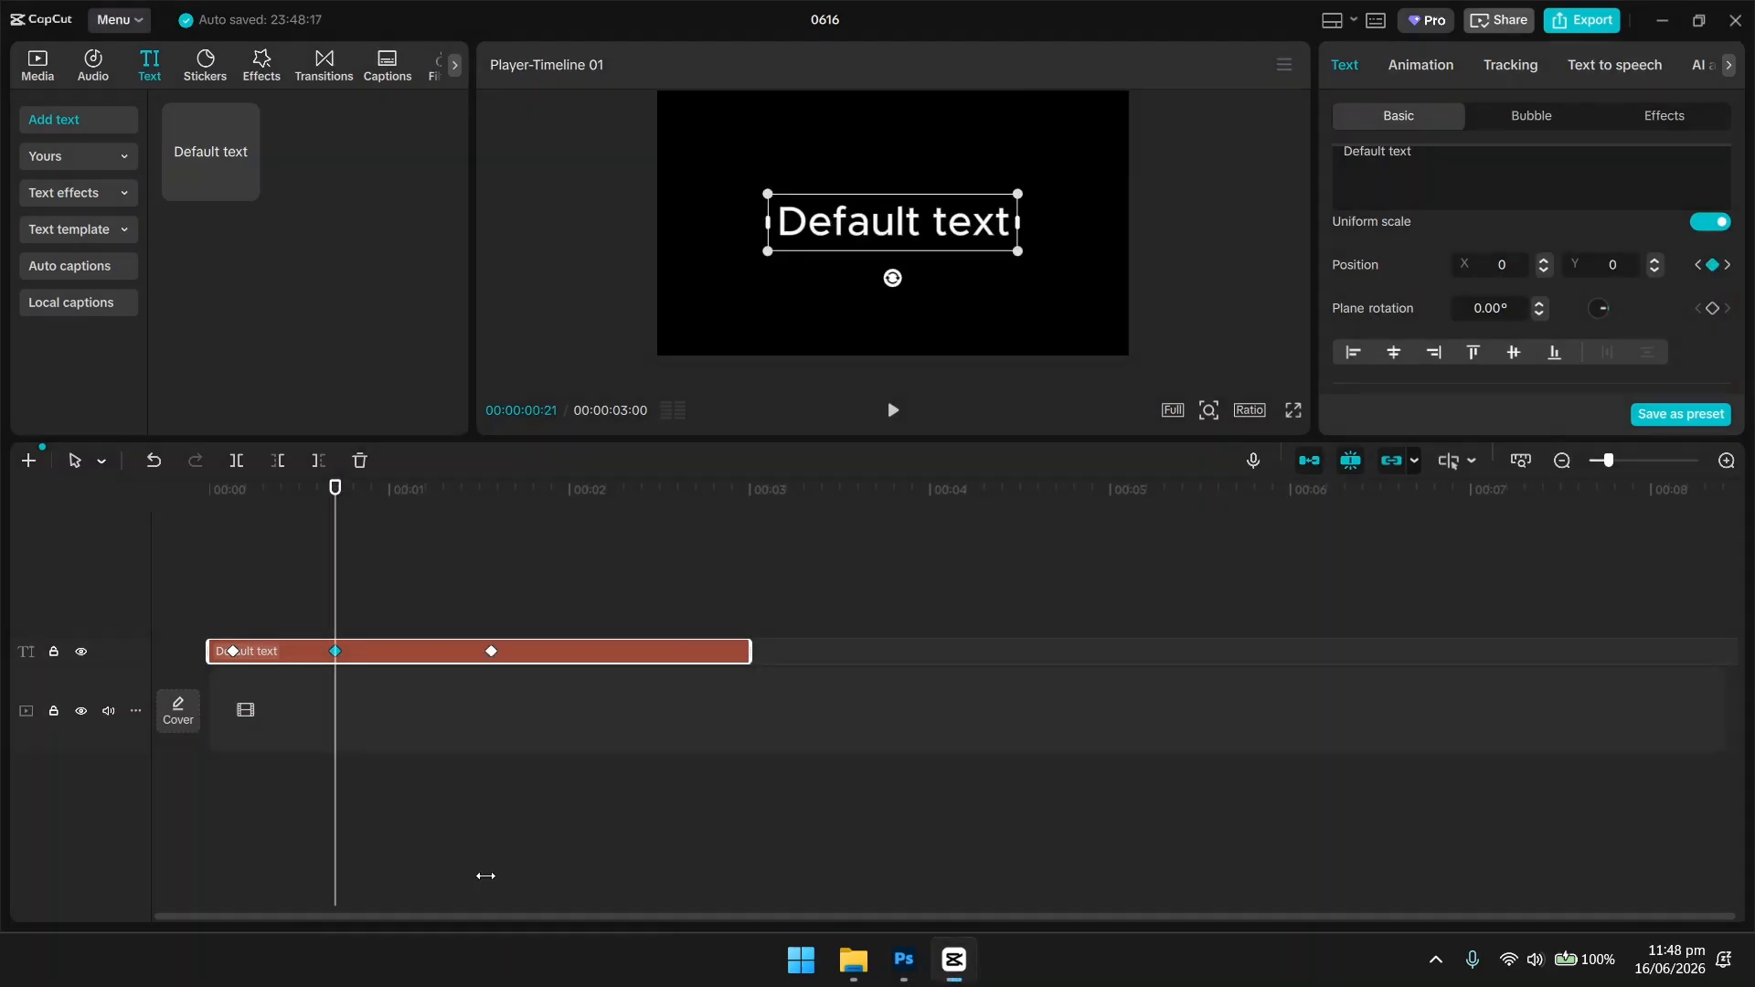
drag(337, 535, 399, 541)
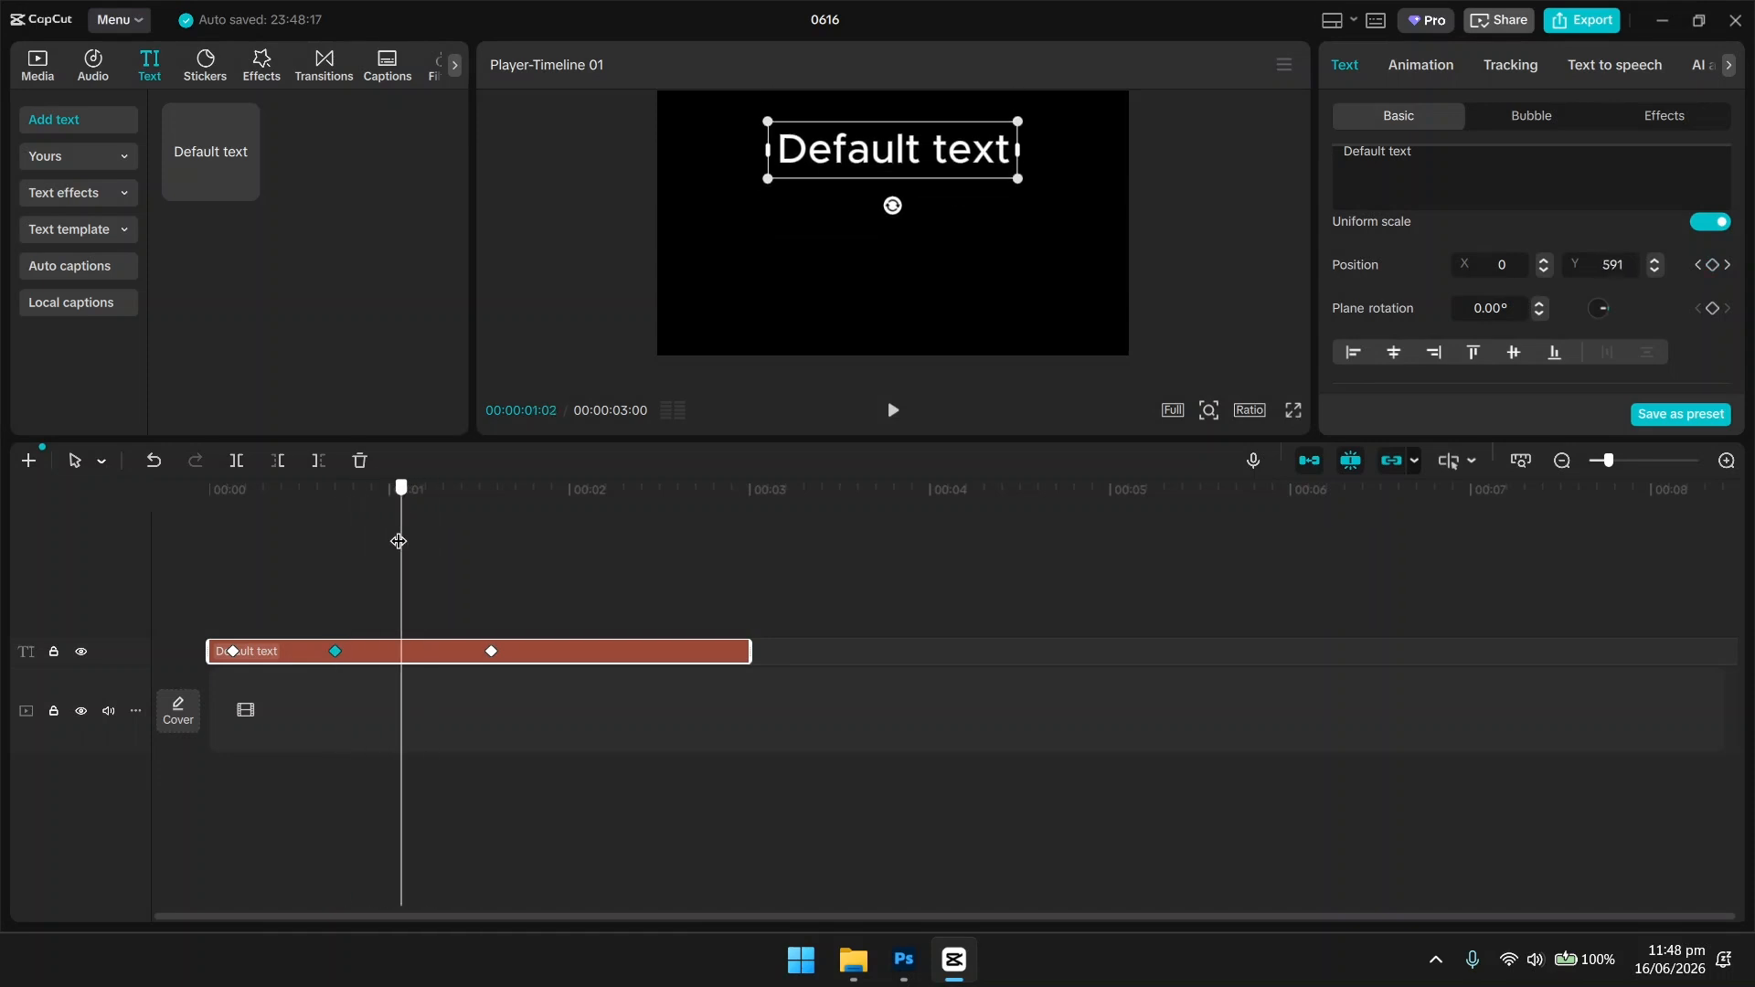
right_click(402, 649)
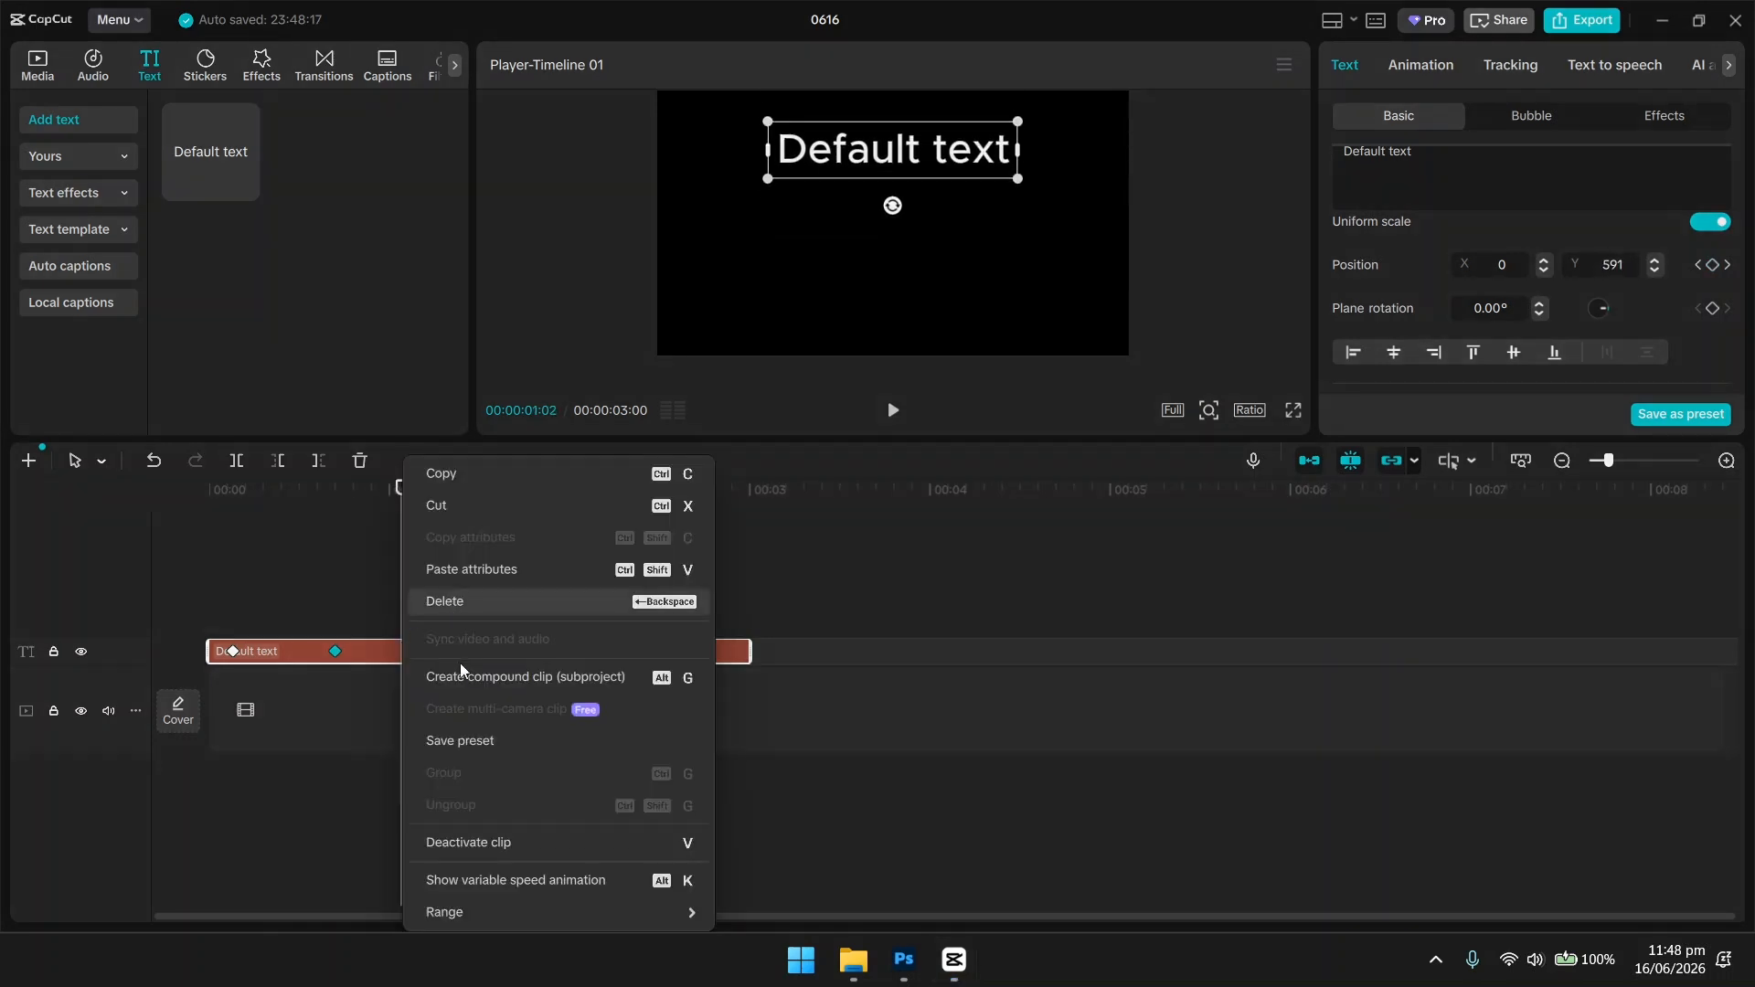
click(490, 574)
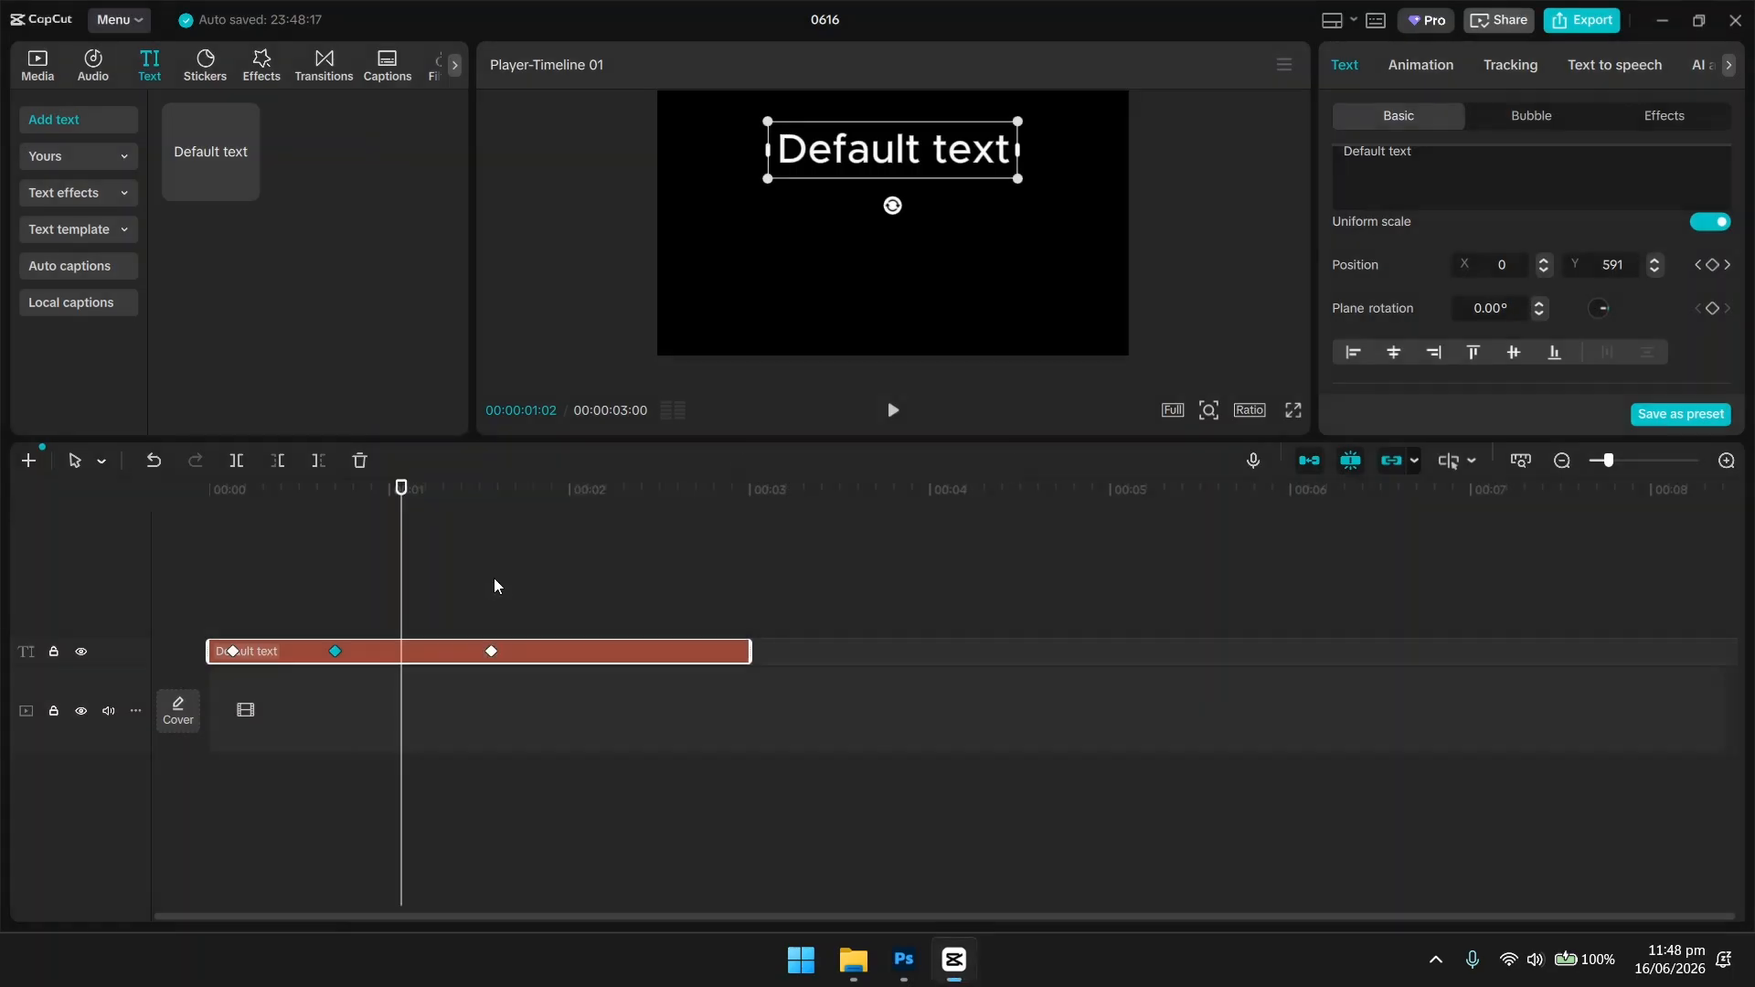
right_click(414, 653)
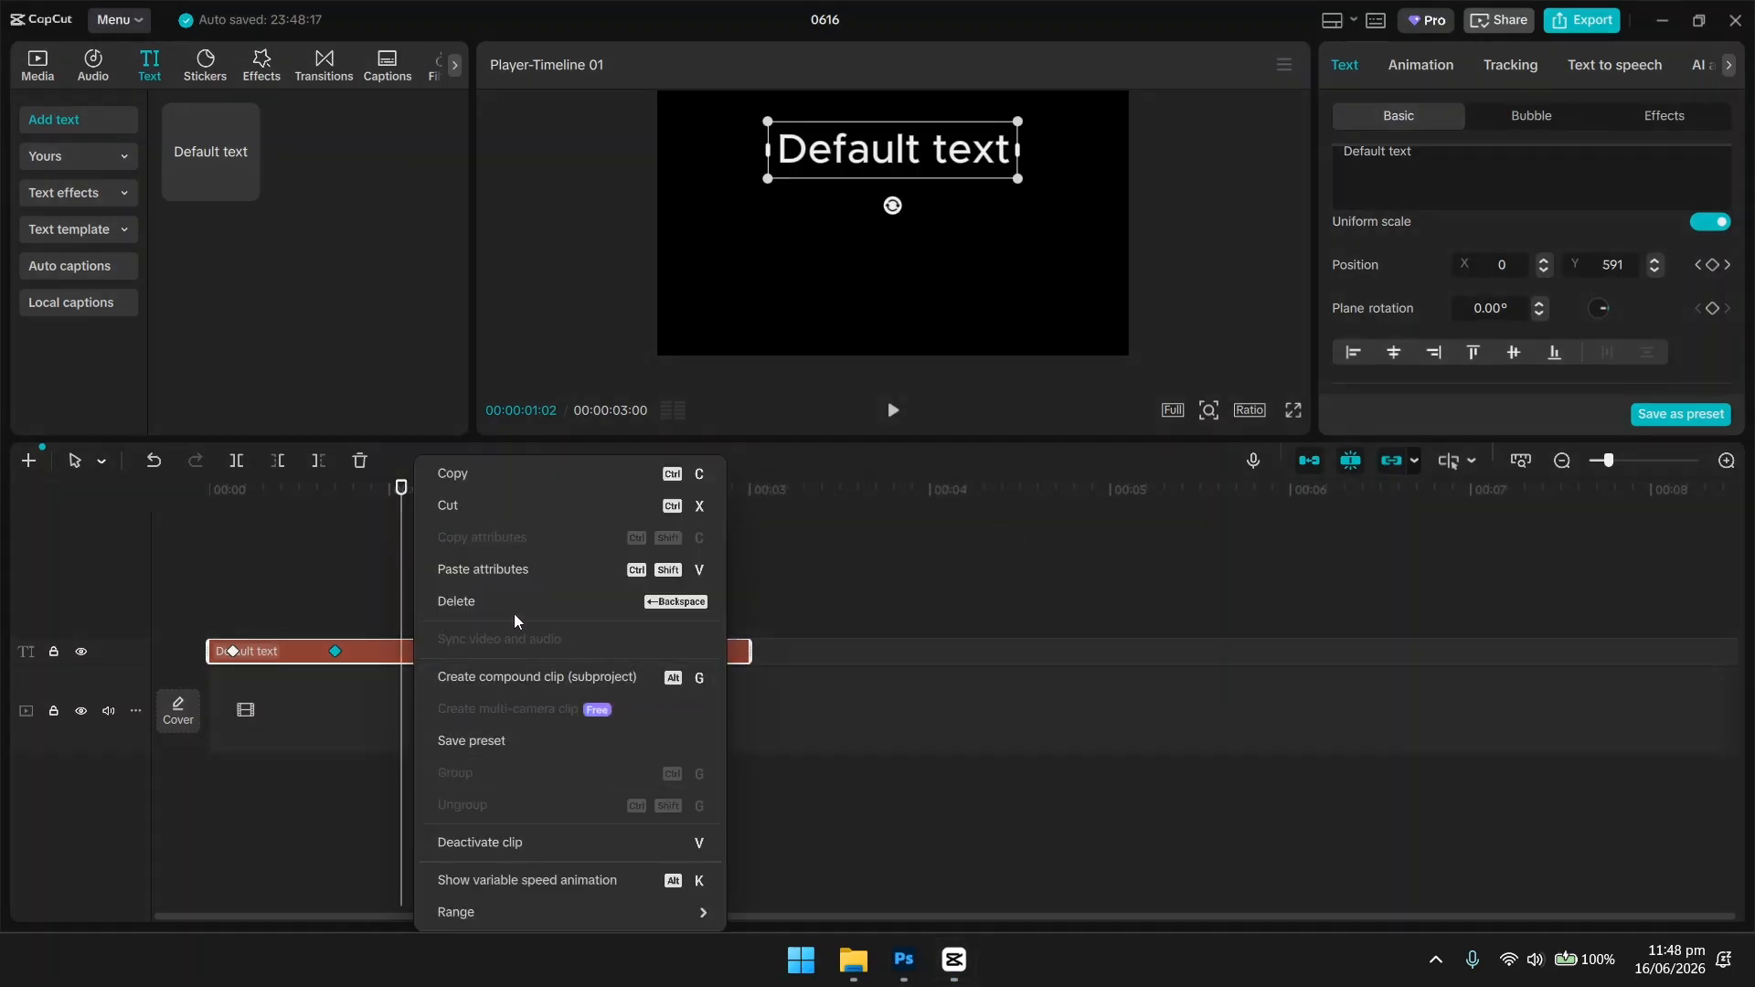
click(396, 655)
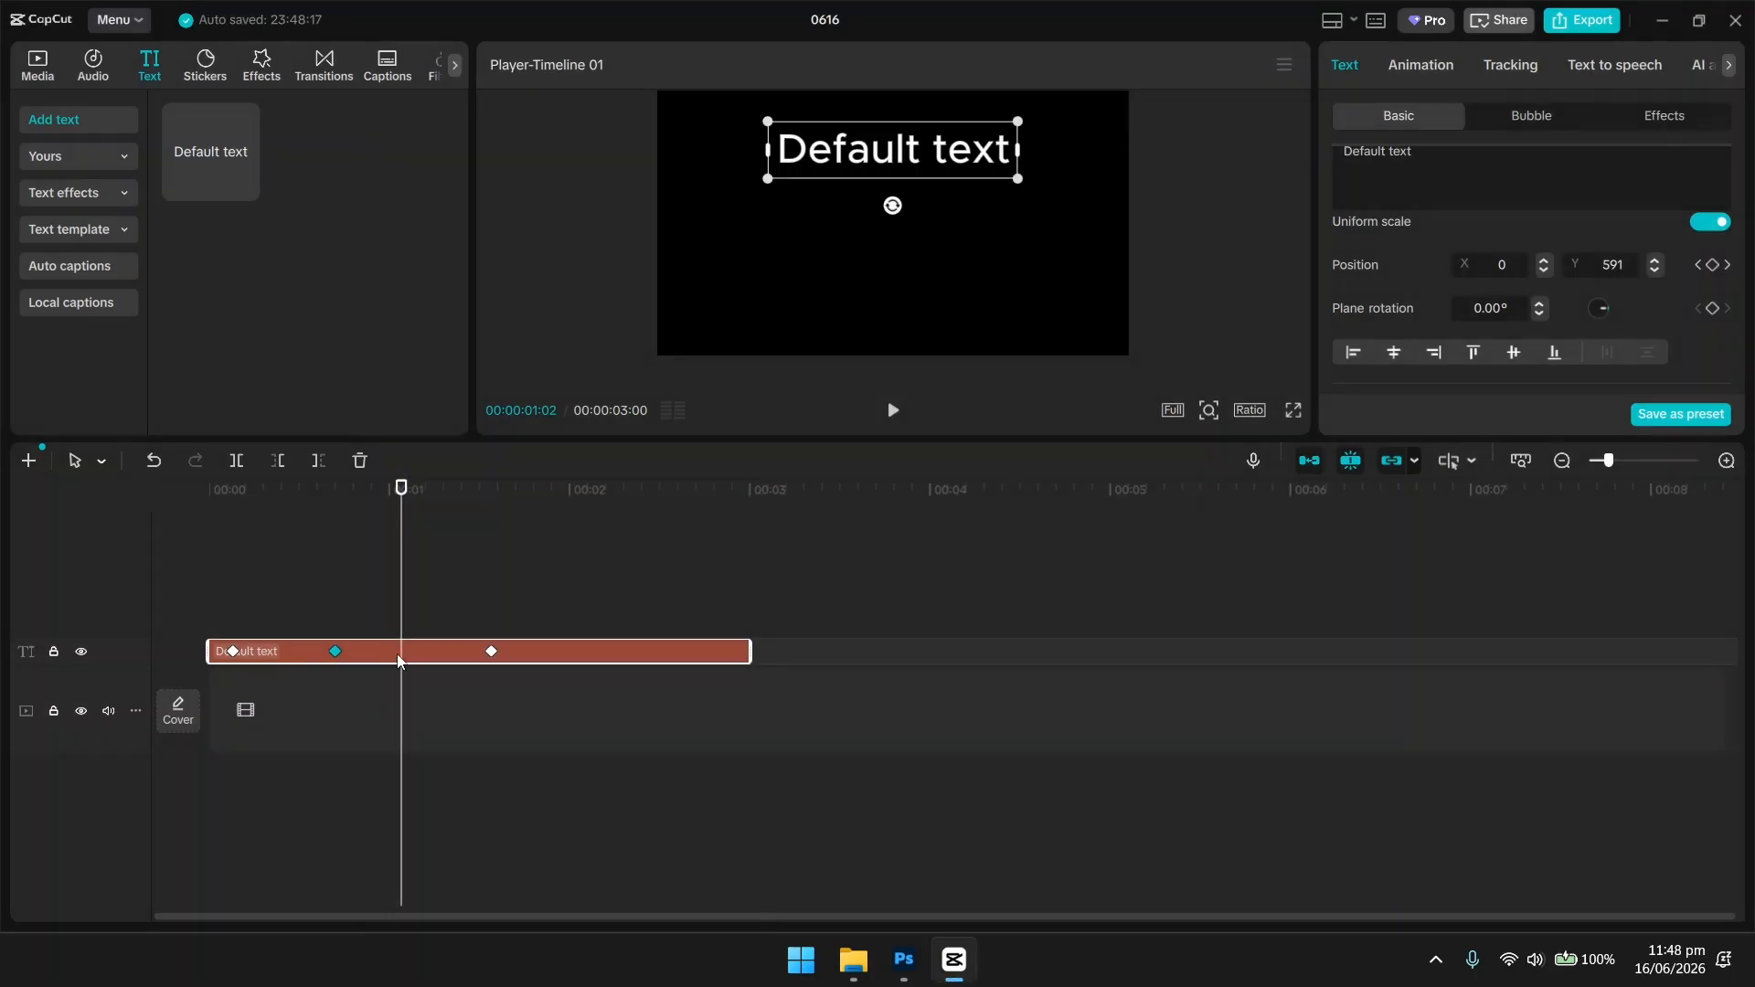
key(ctrl+v)
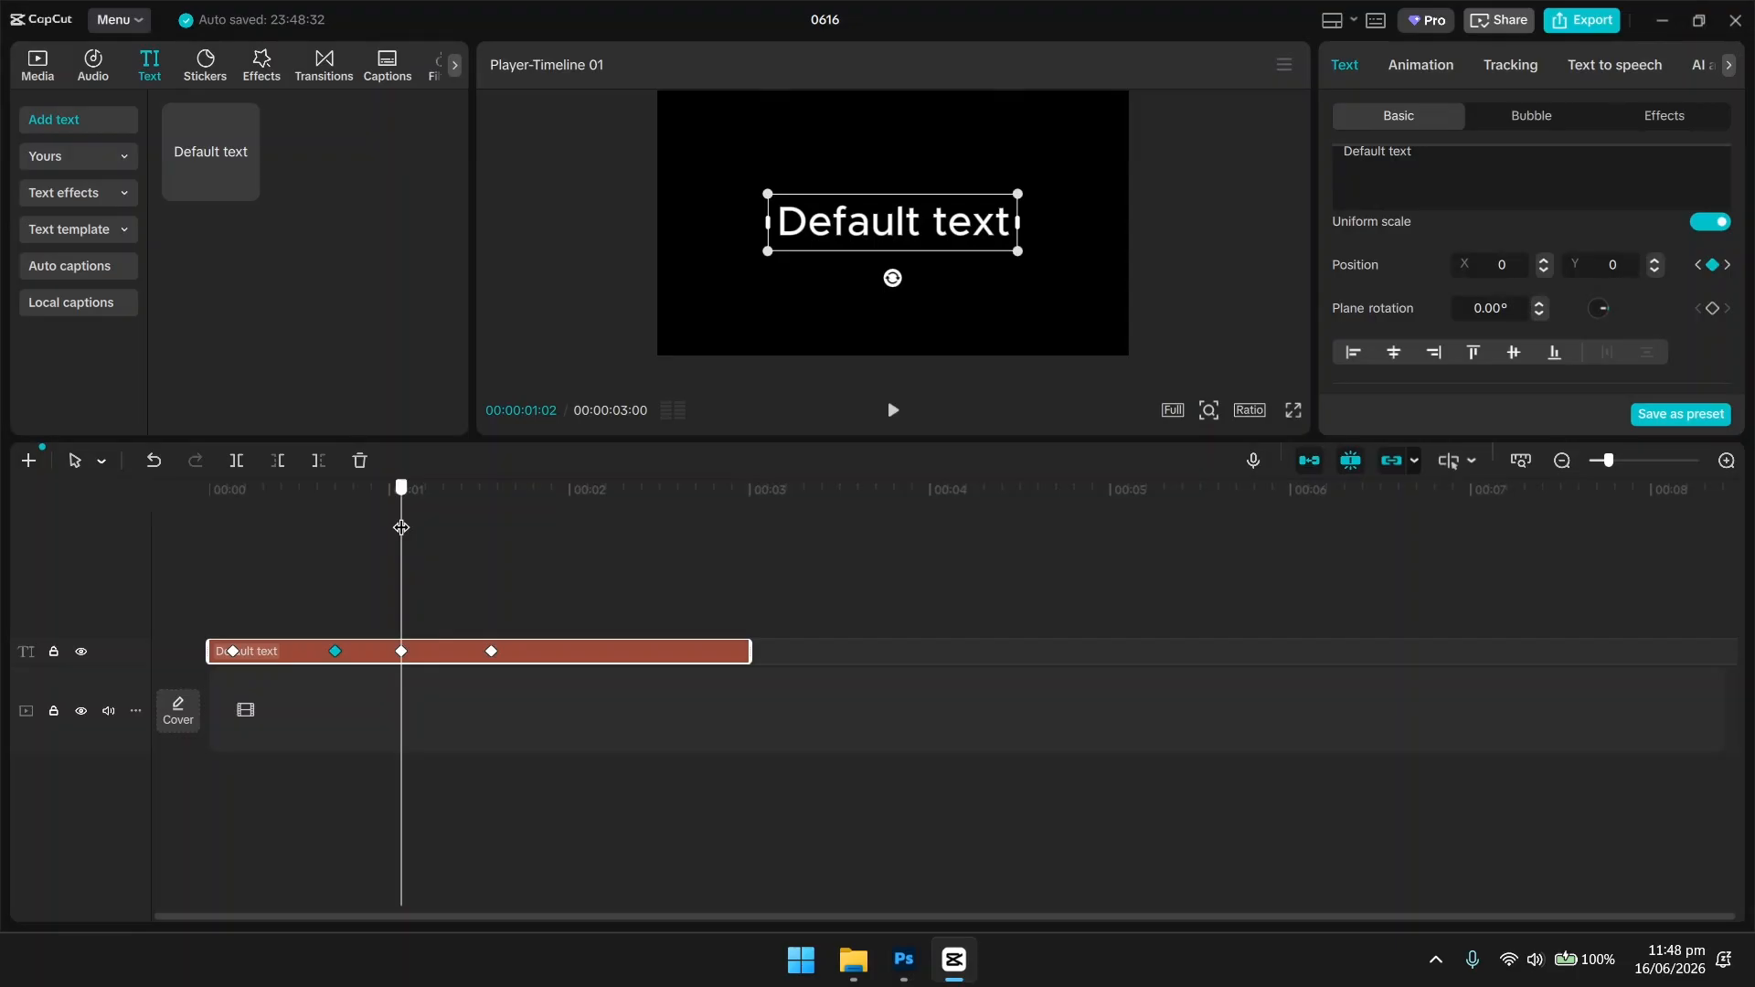
drag(401, 527, 334, 527)
key(ctrl+z)
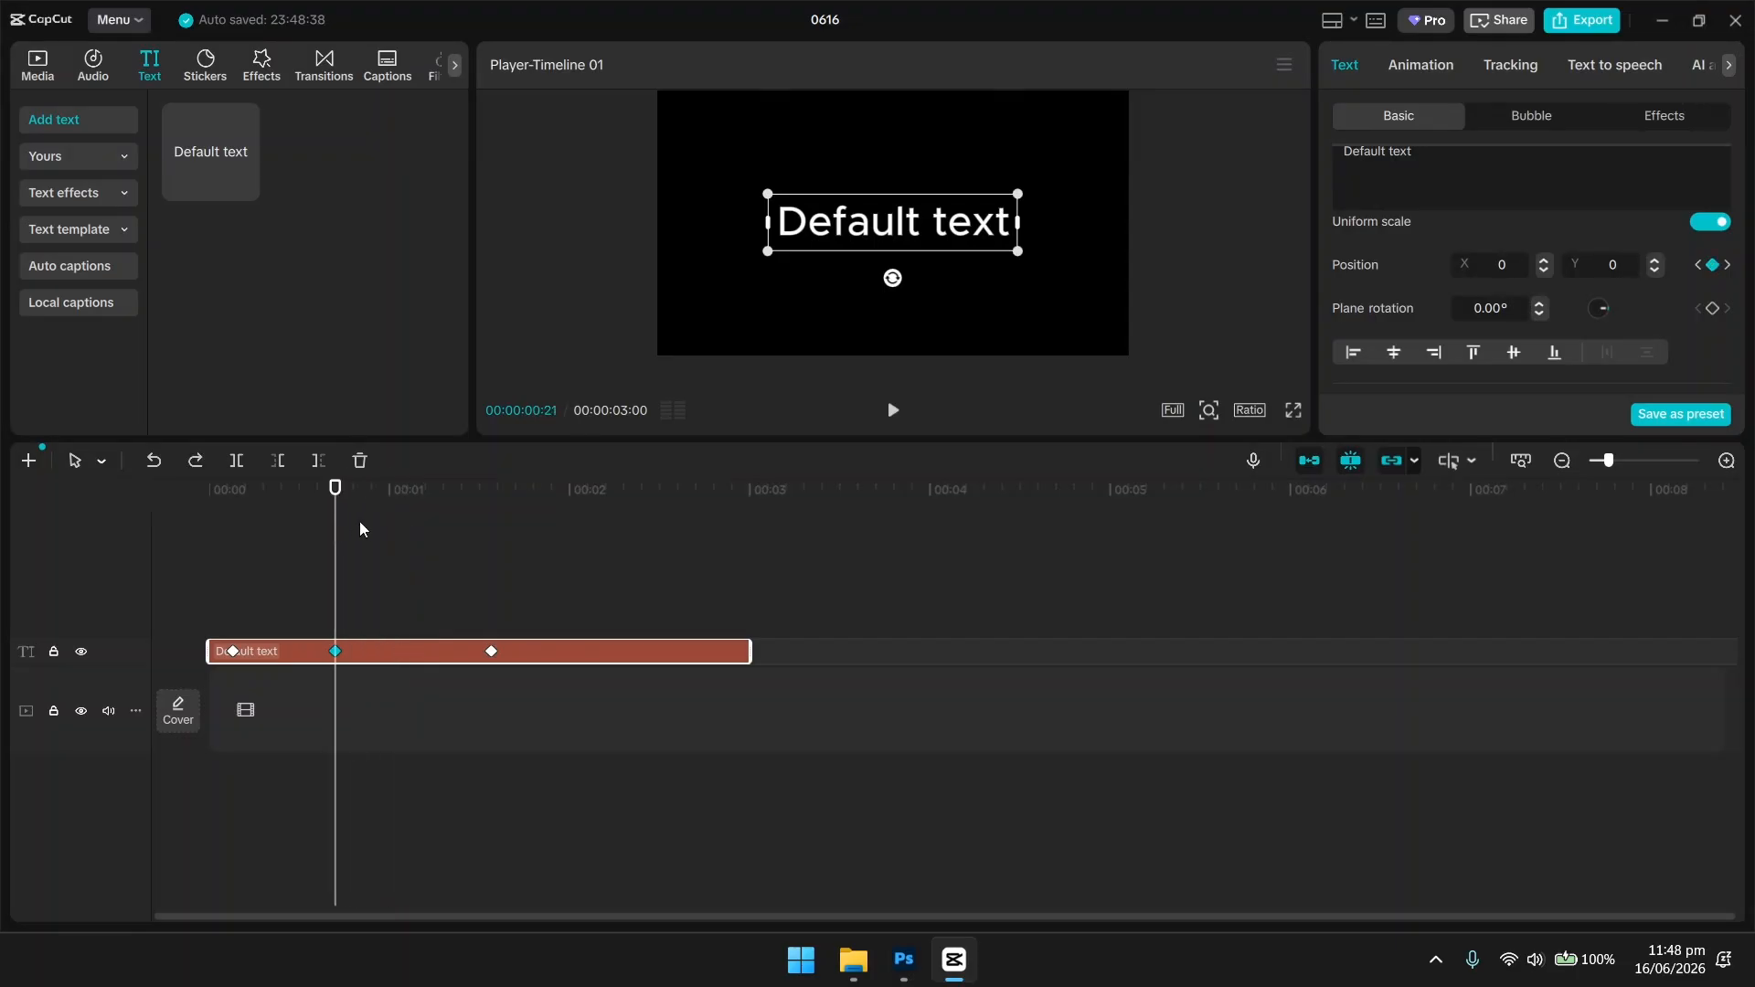
Play the text animation from the start and return the playhead to the middle keyframe at 00:00:00:21.
drag(335, 558, 141, 561)
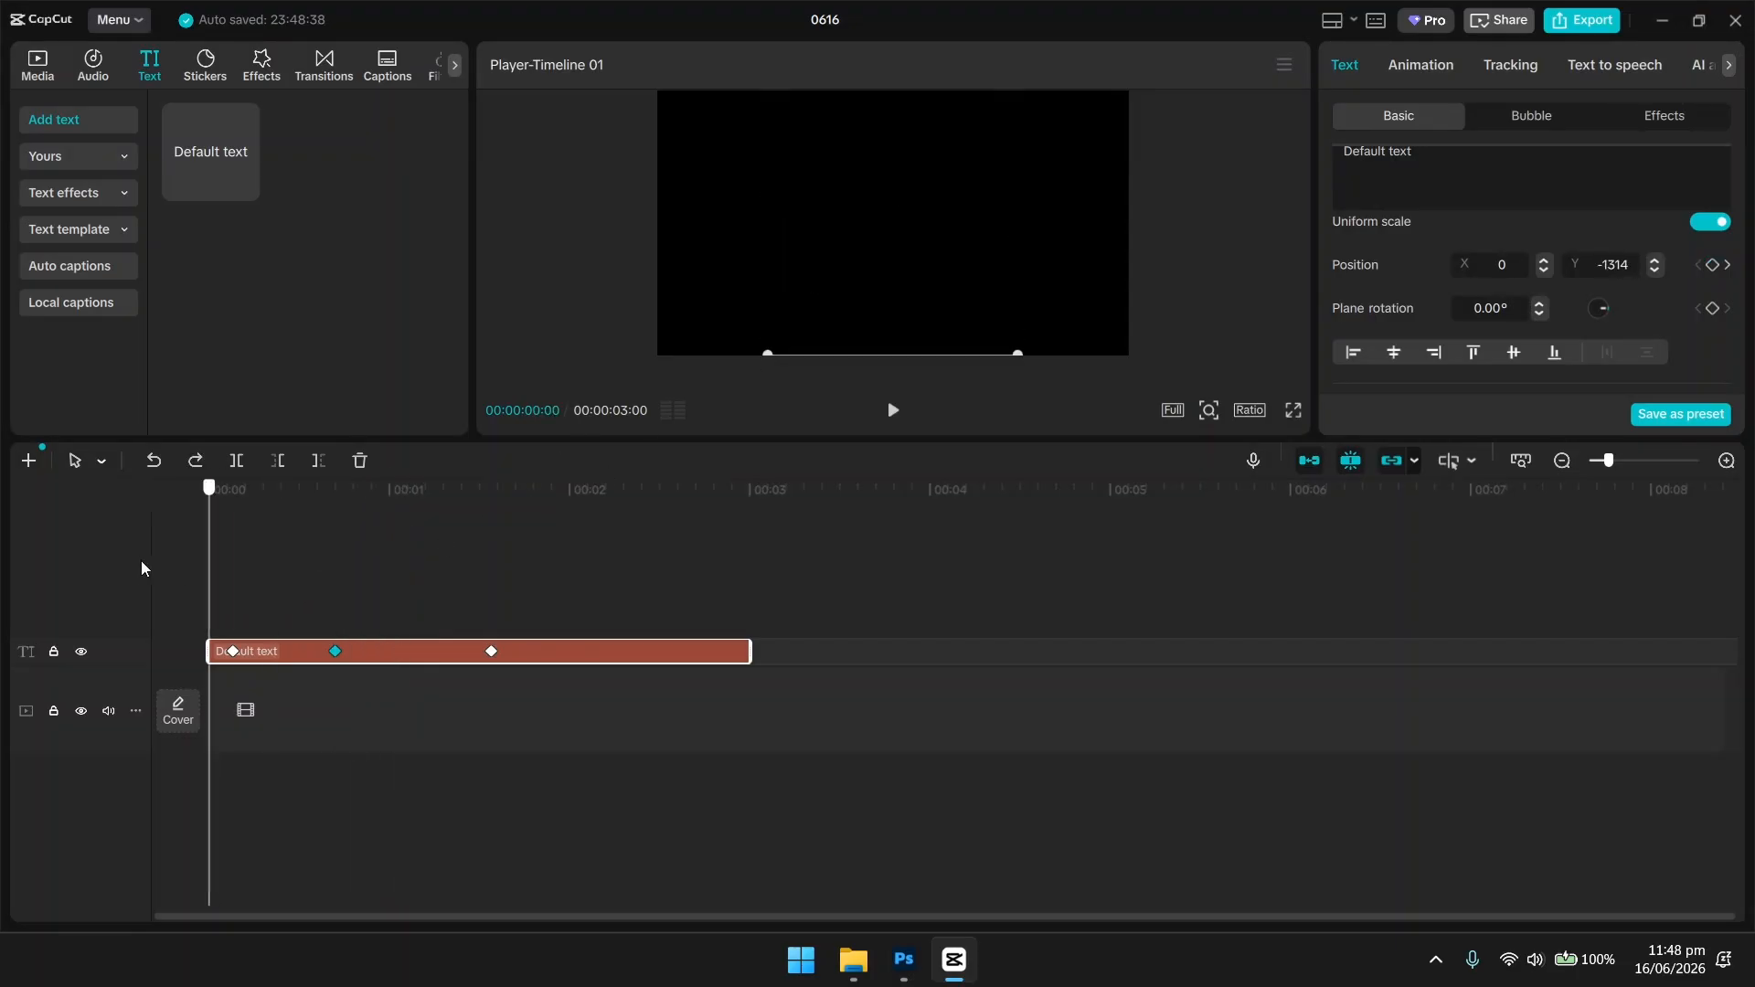
click(892, 423)
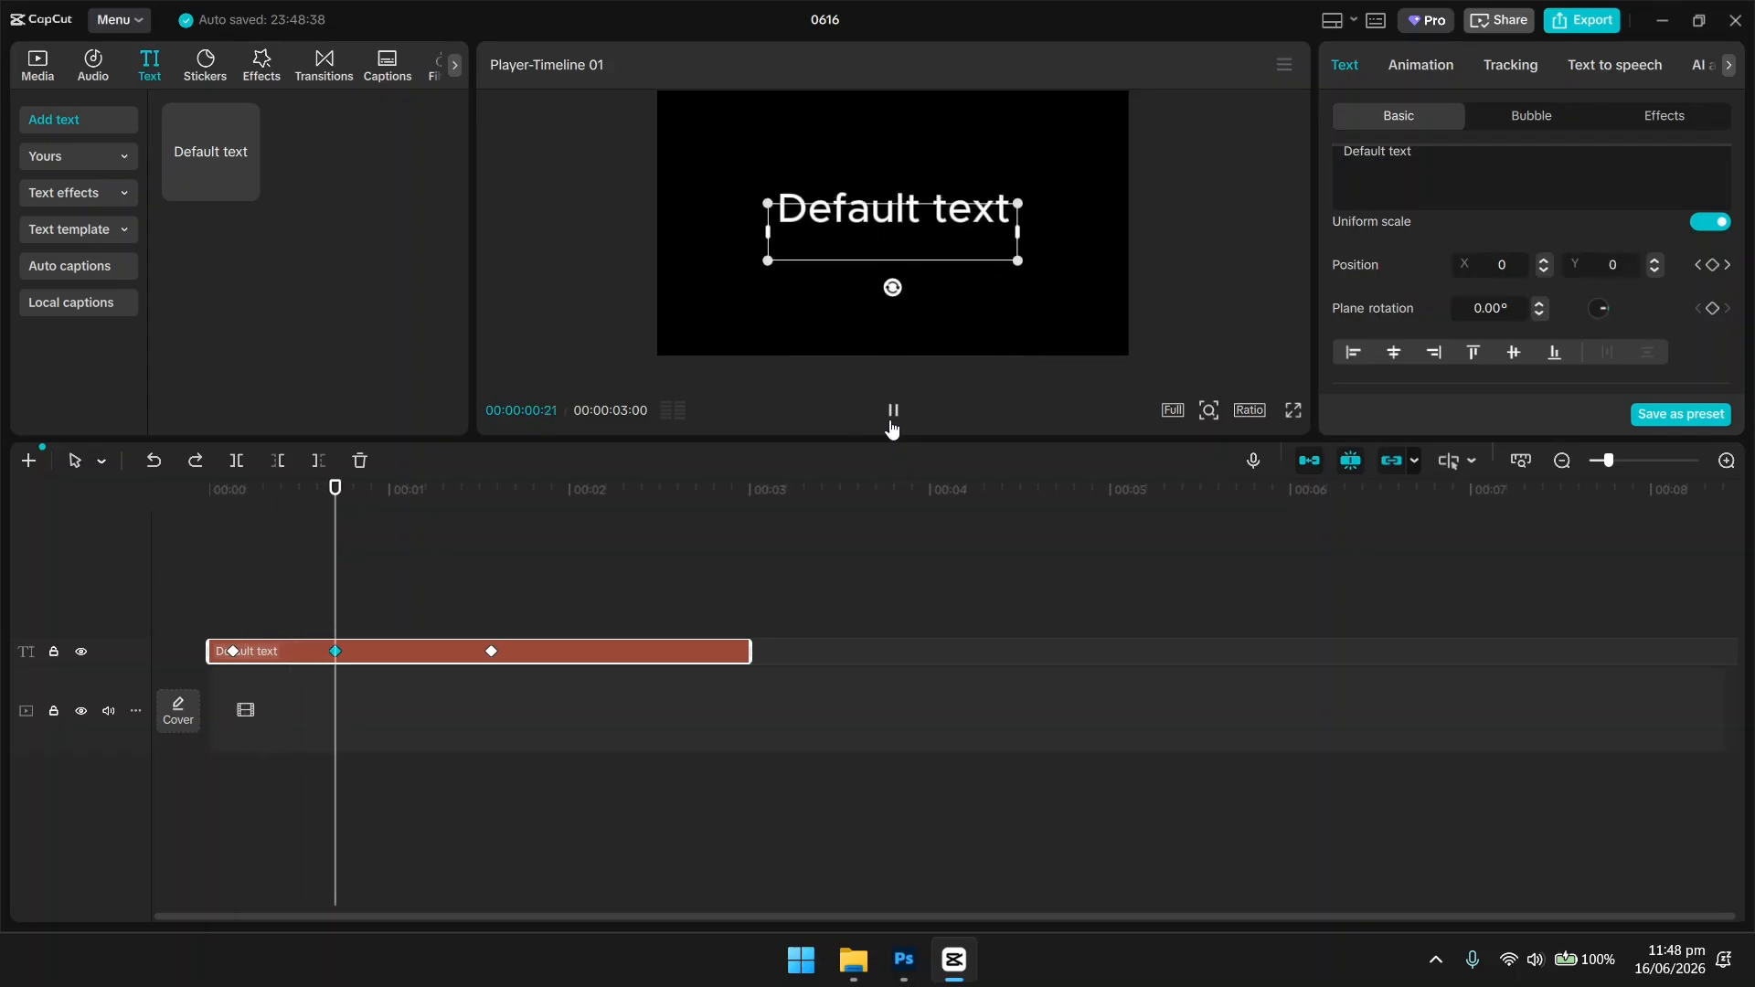
click(892, 423)
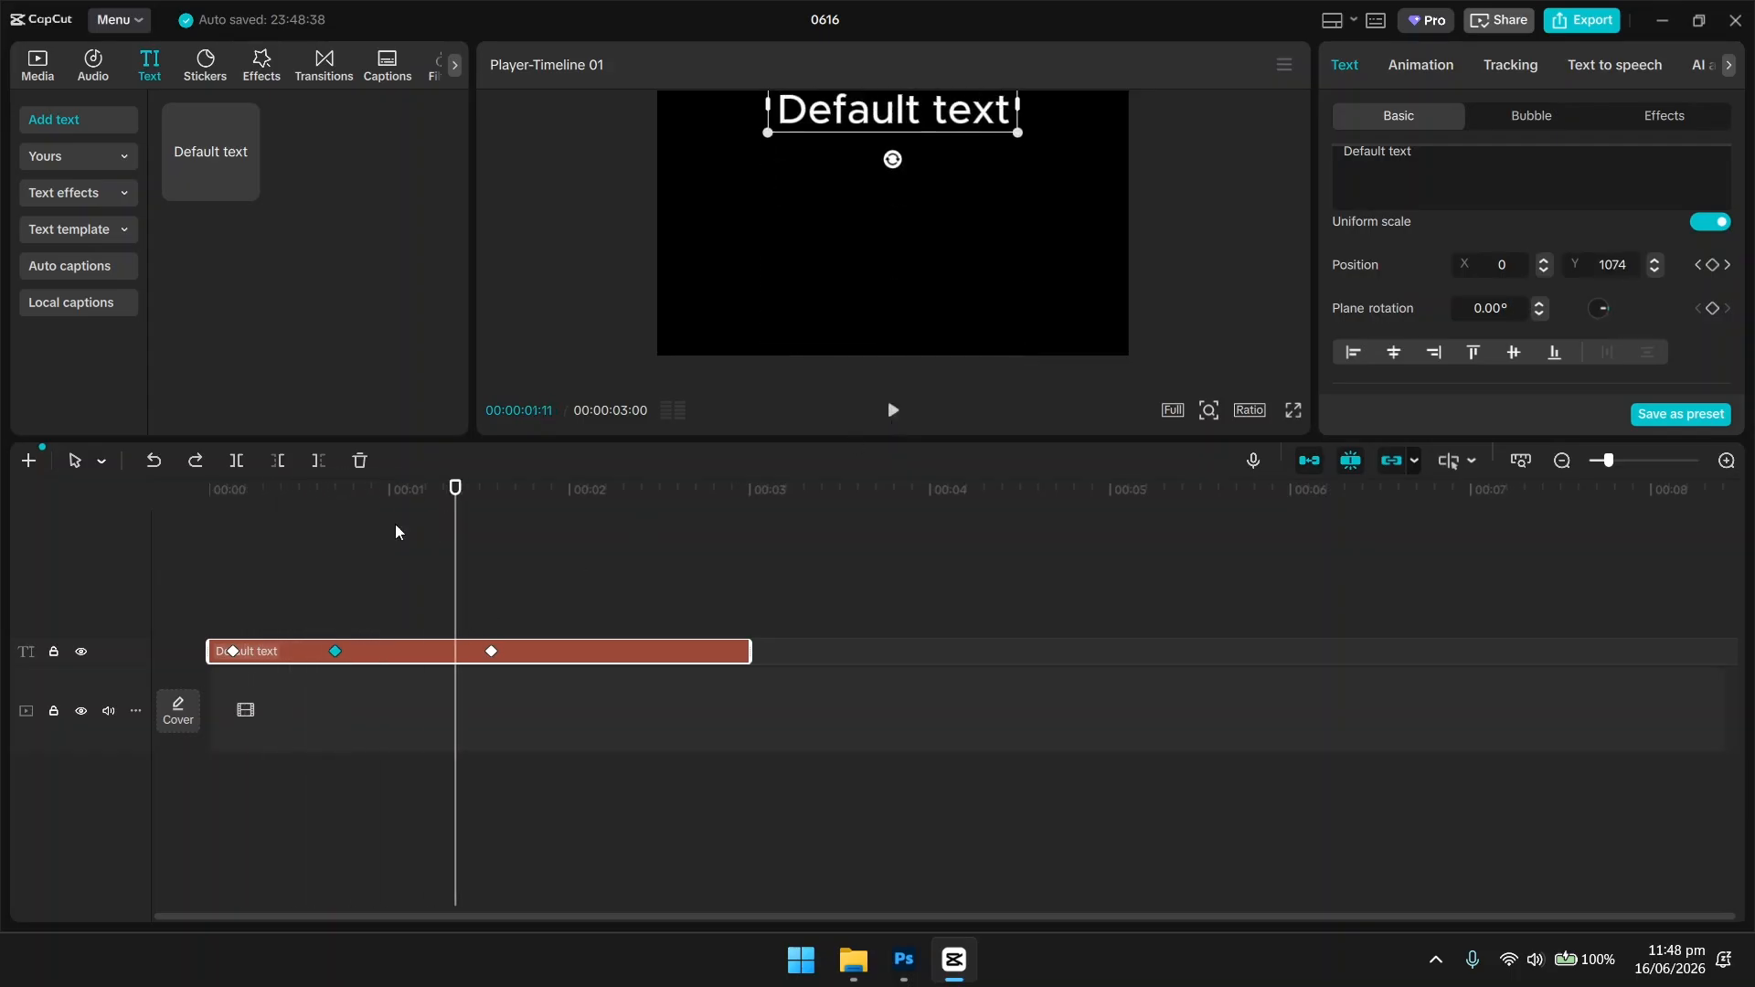
drag(454, 512, 336, 601)
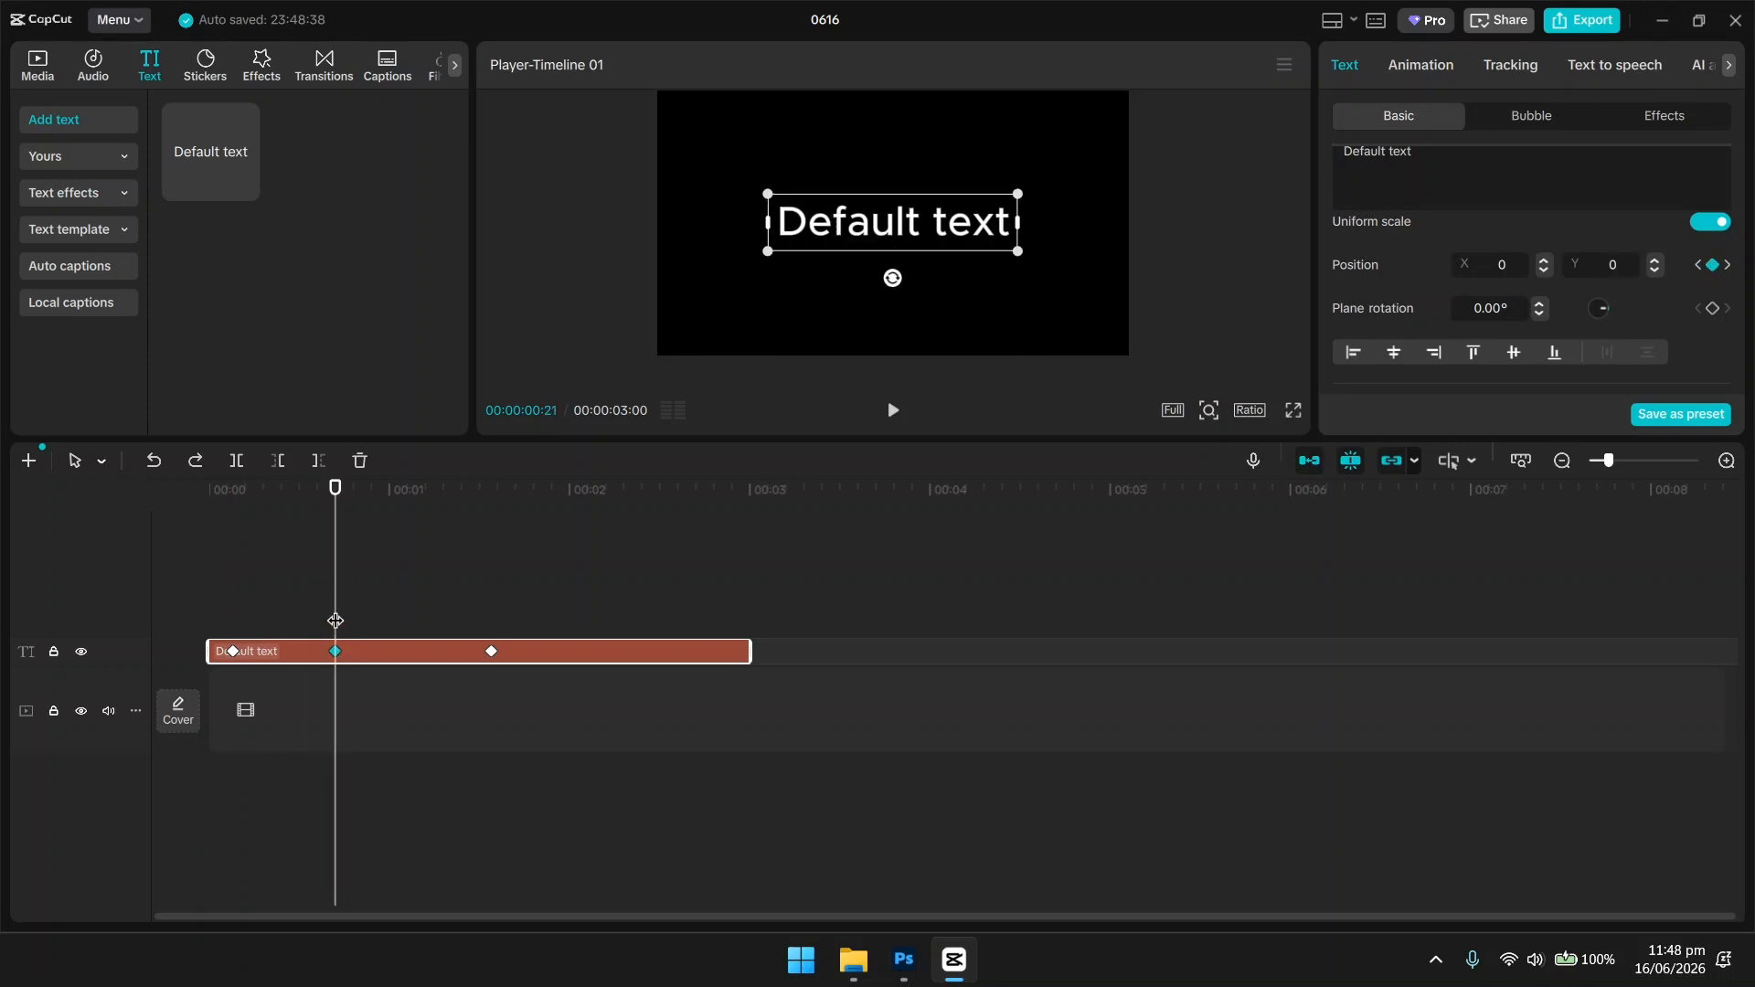
Paste a copy of the text's centred position keyframe from 00:00:00:21 at 00:00:01:04 and play the animation from the start.
drag(335, 618, 491, 607)
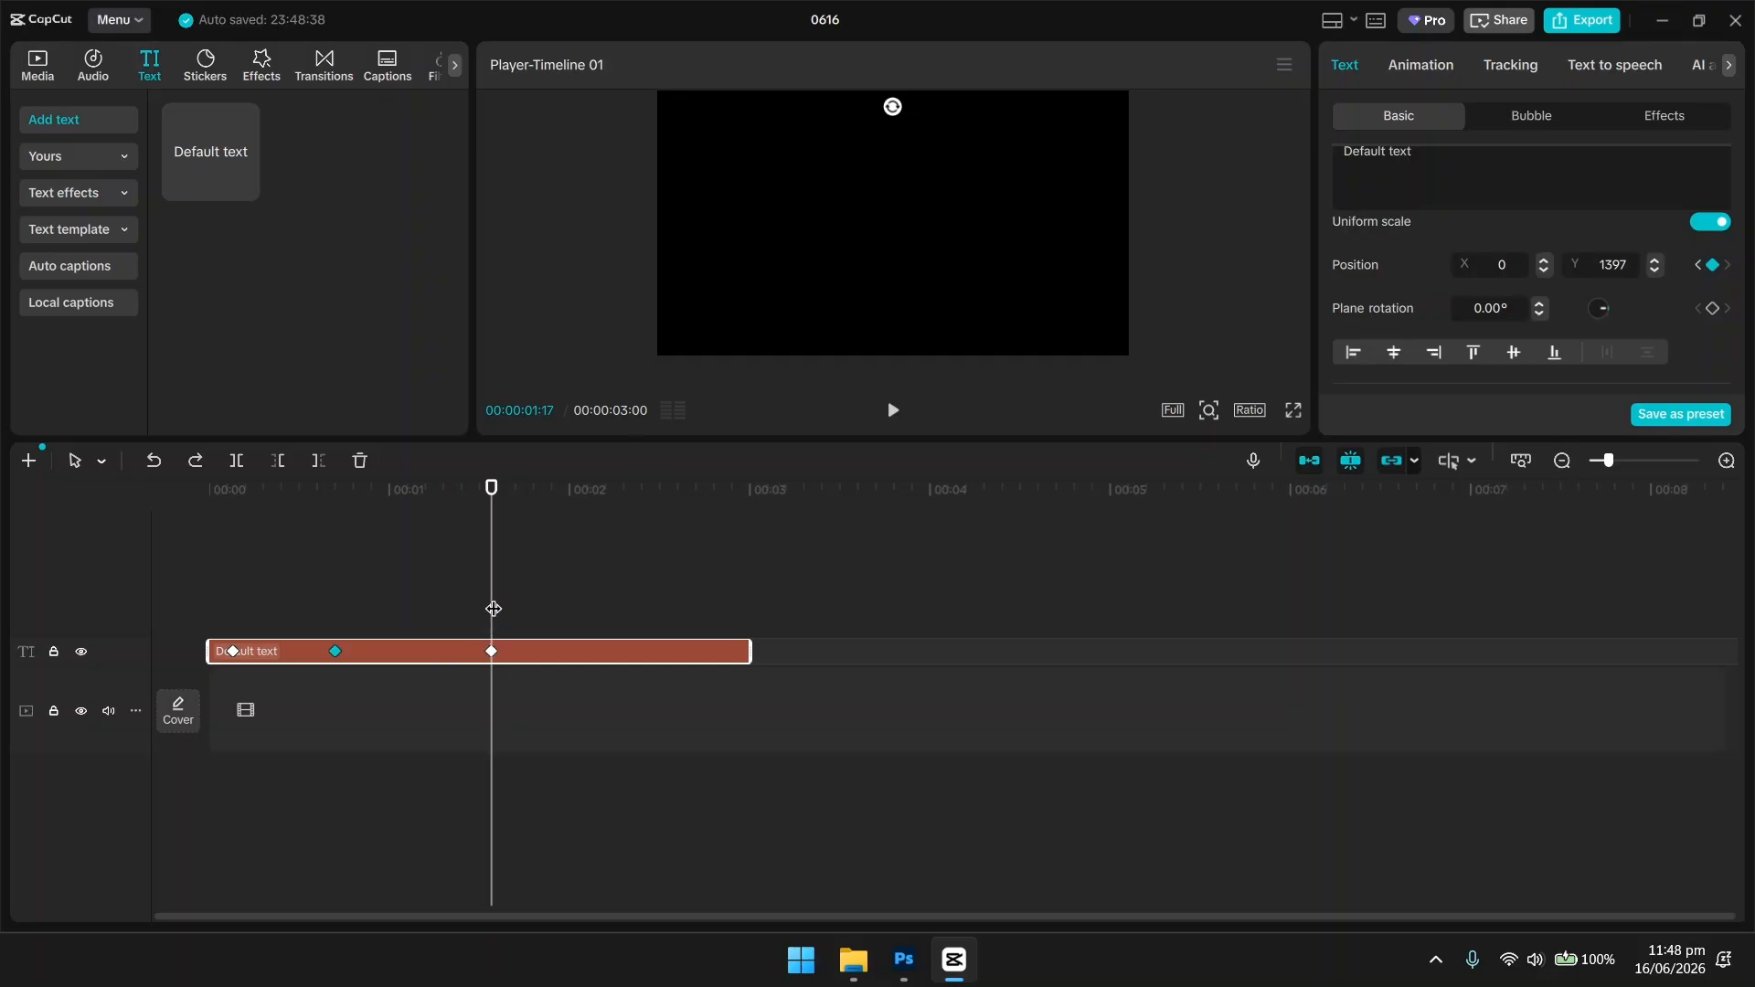
drag(493, 609, 394, 624)
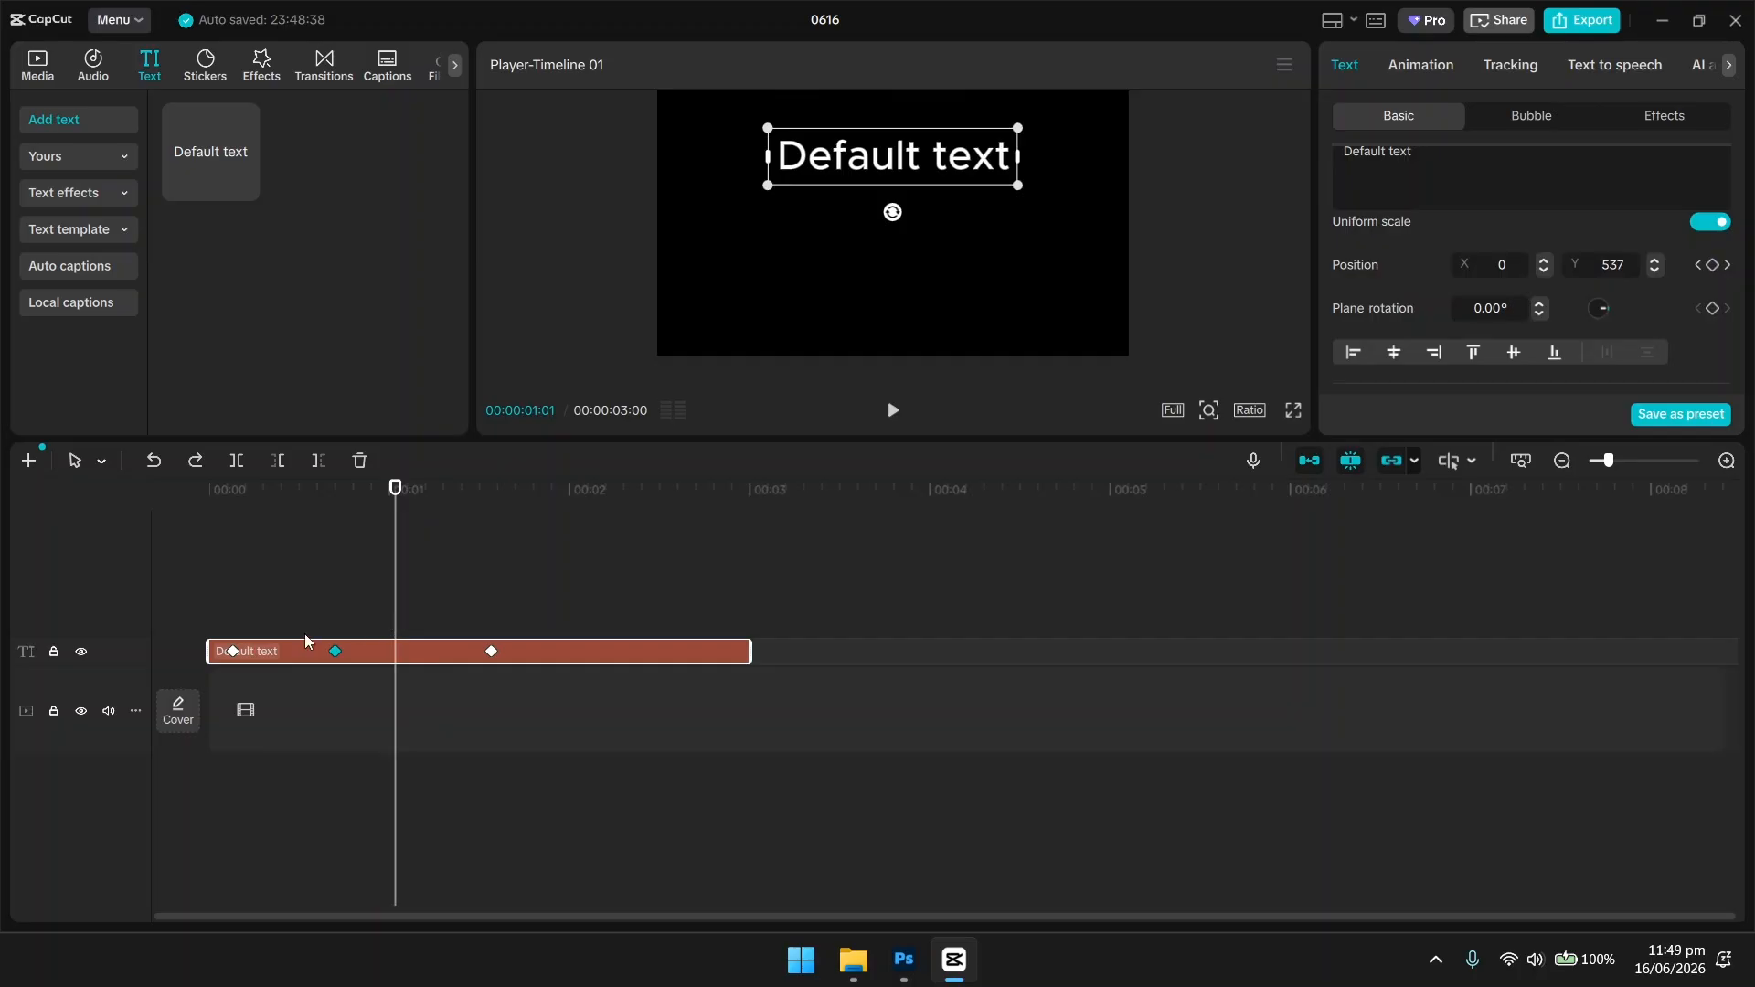
click(334, 651)
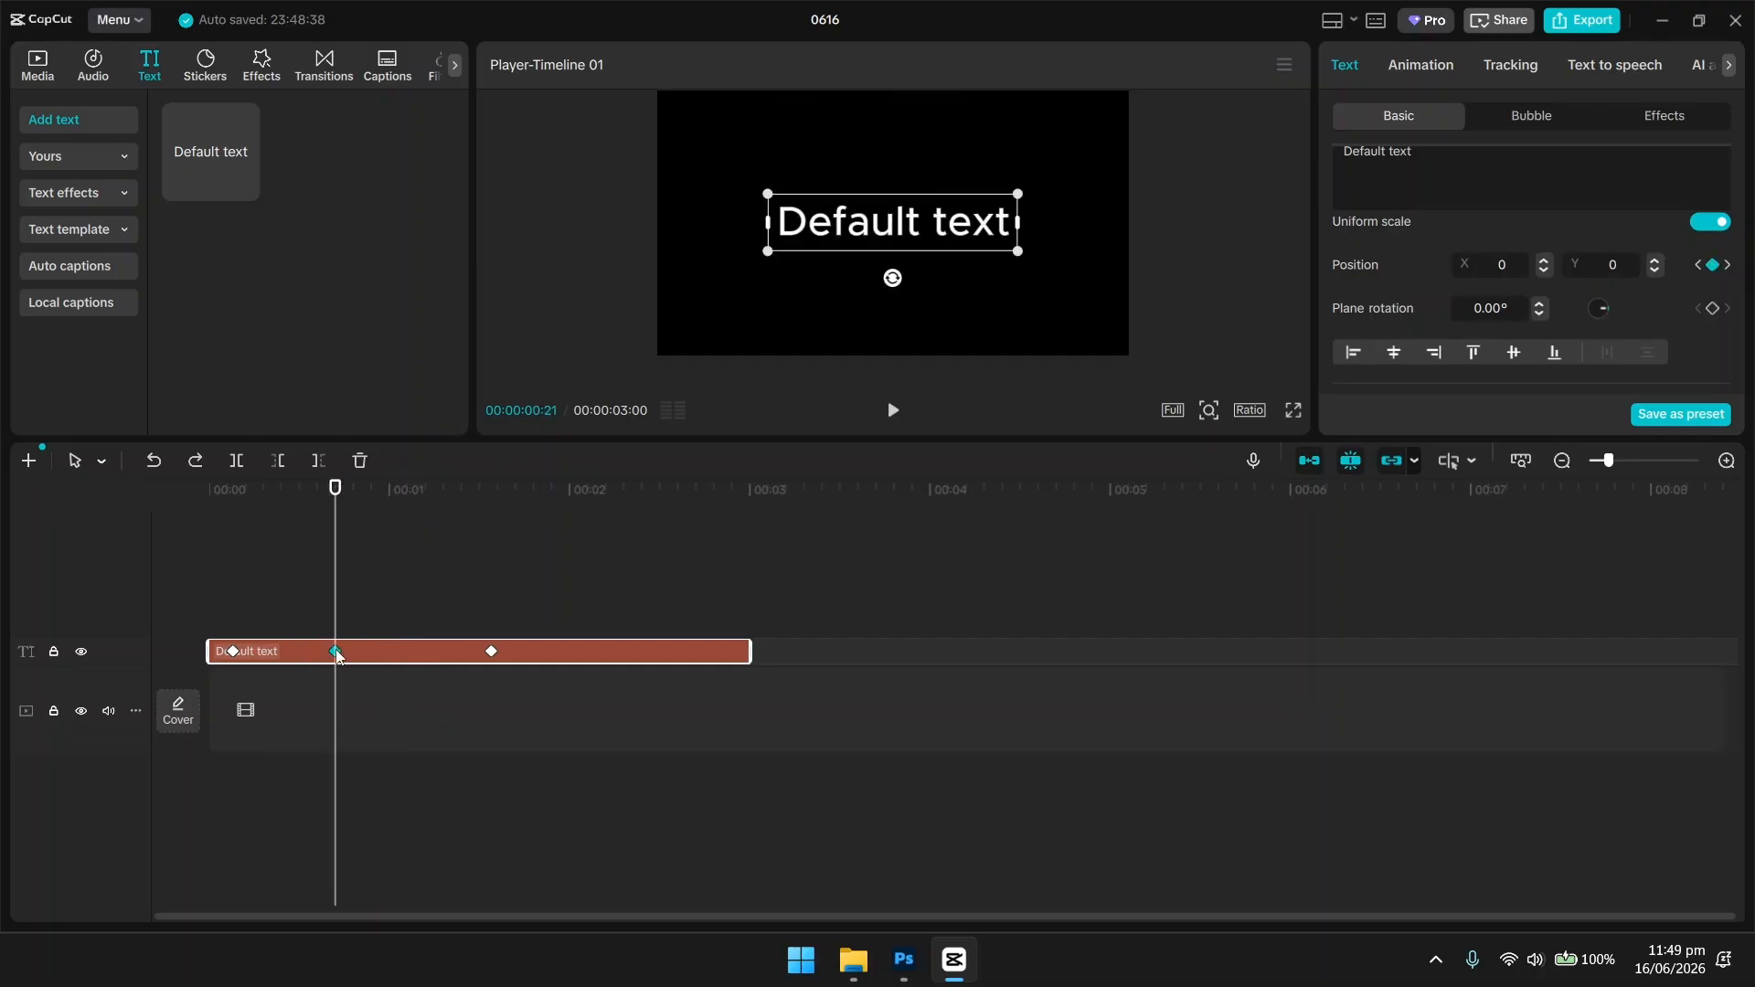
click(360, 592)
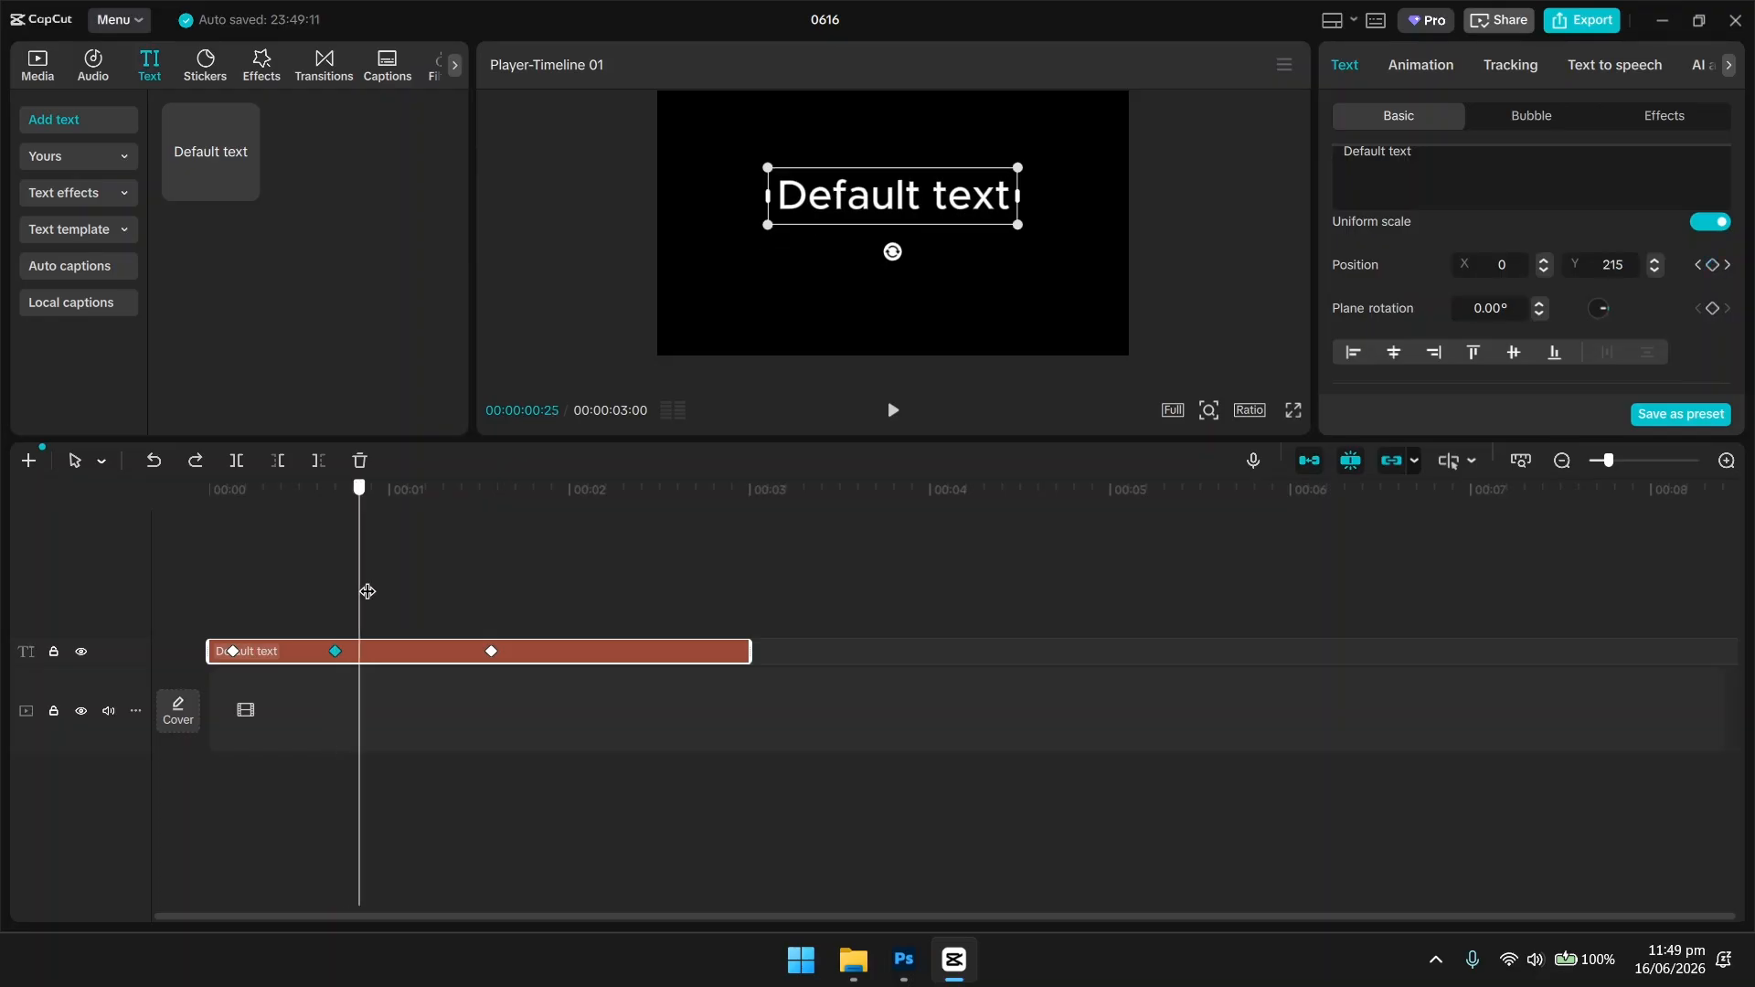
drag(368, 591, 411, 590)
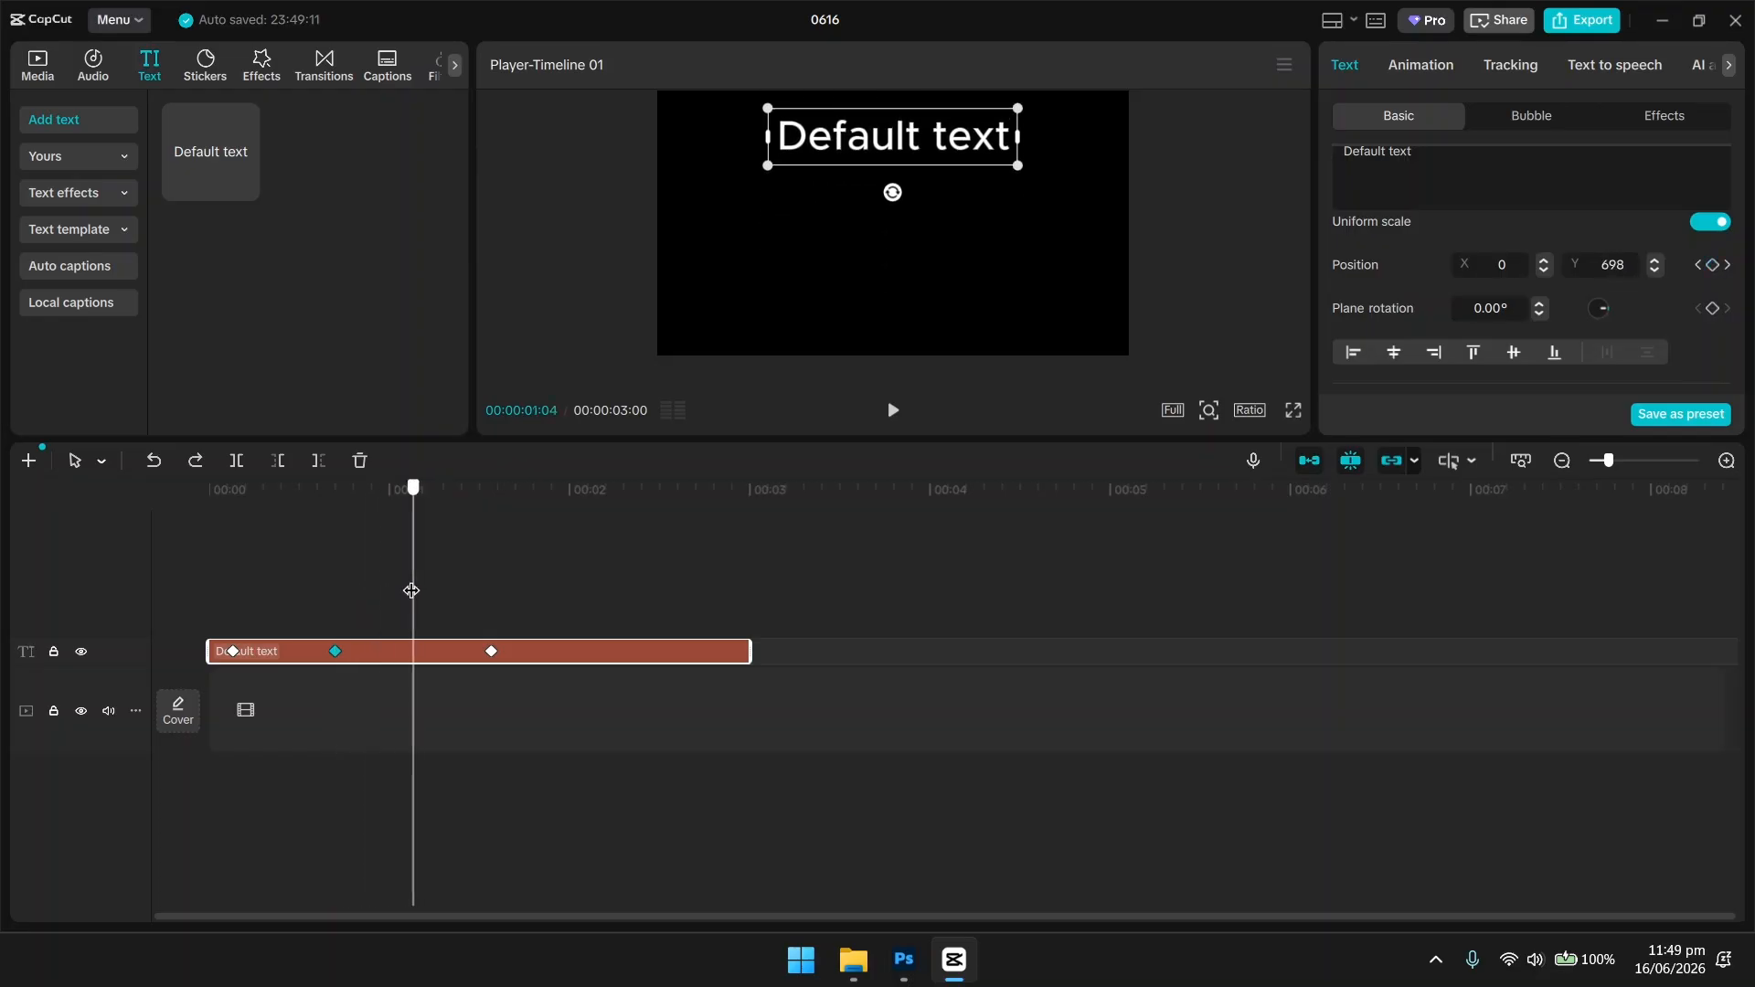
key(ctrl+v)
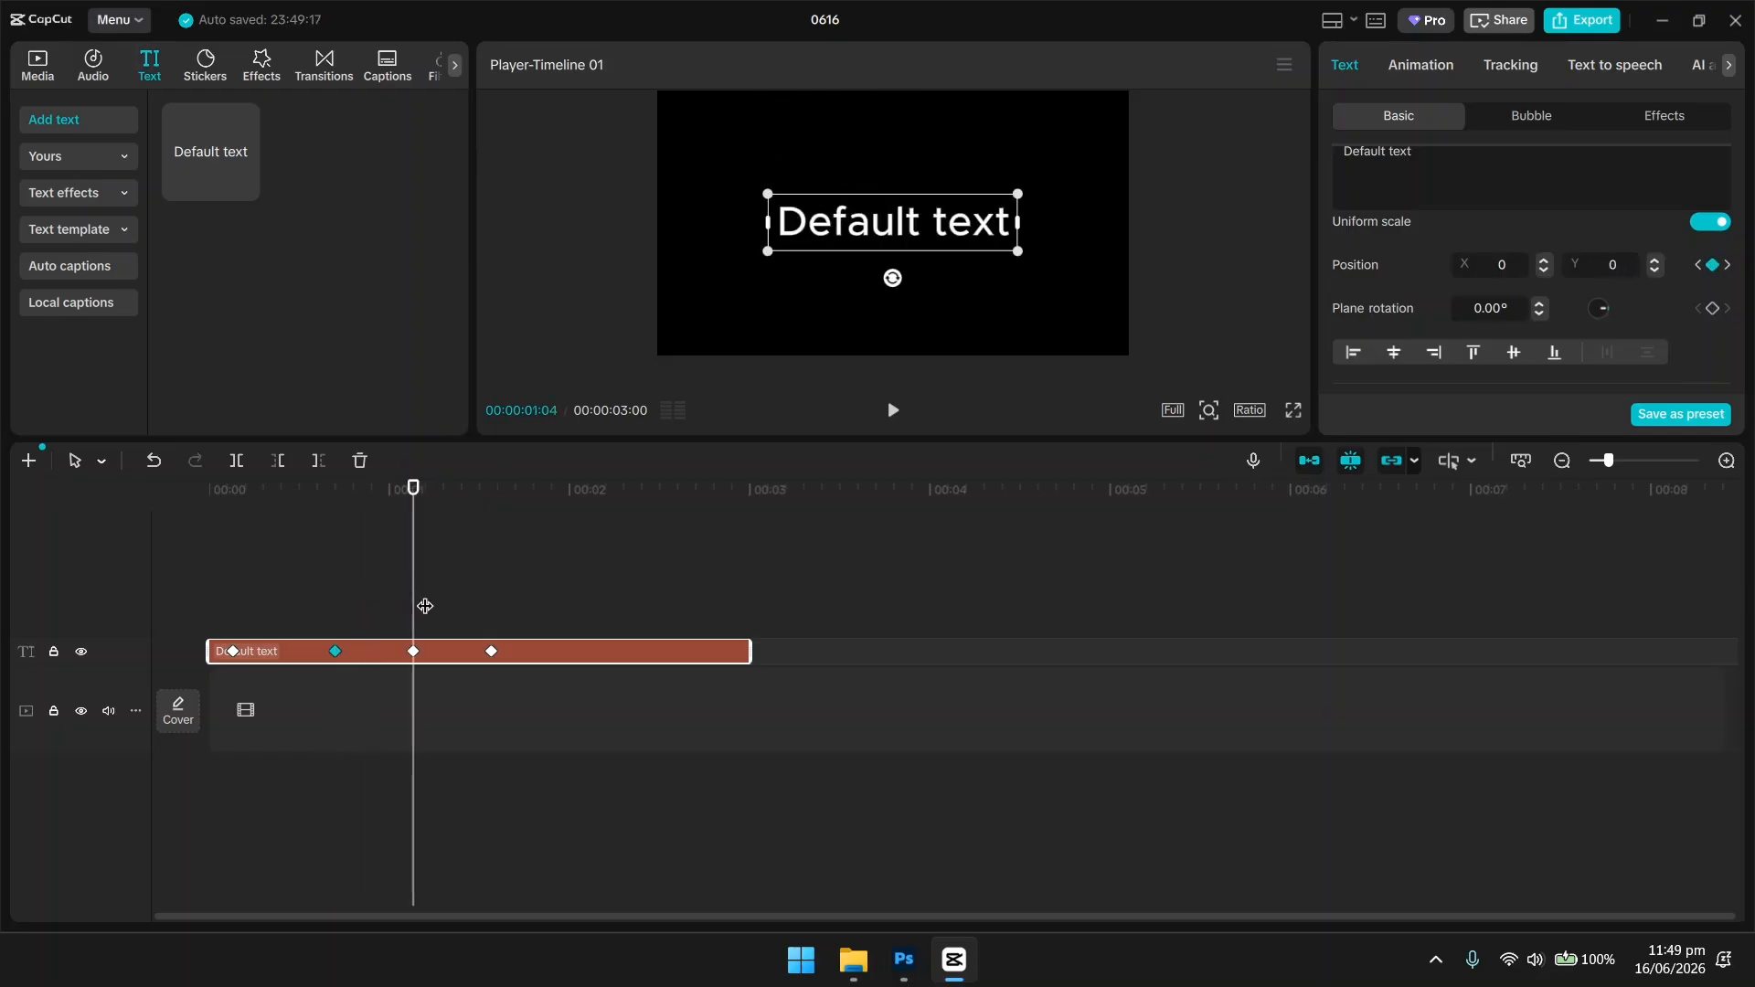
drag(413, 563, 130, 558)
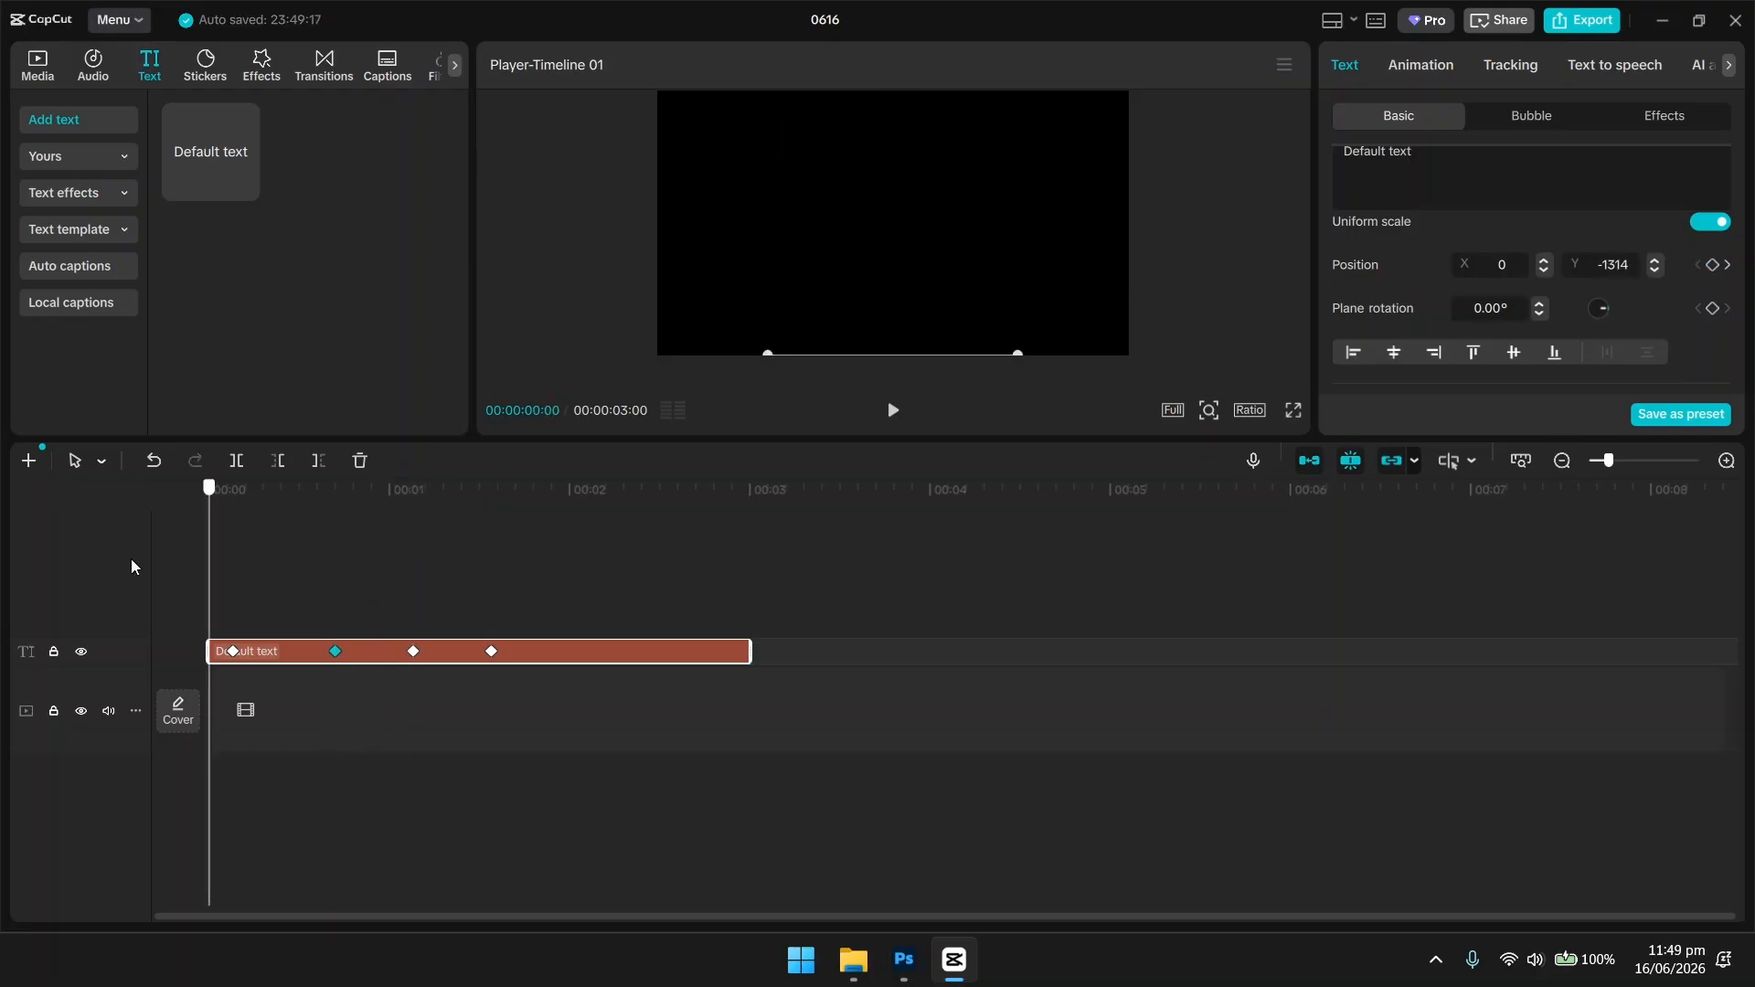
click(893, 413)
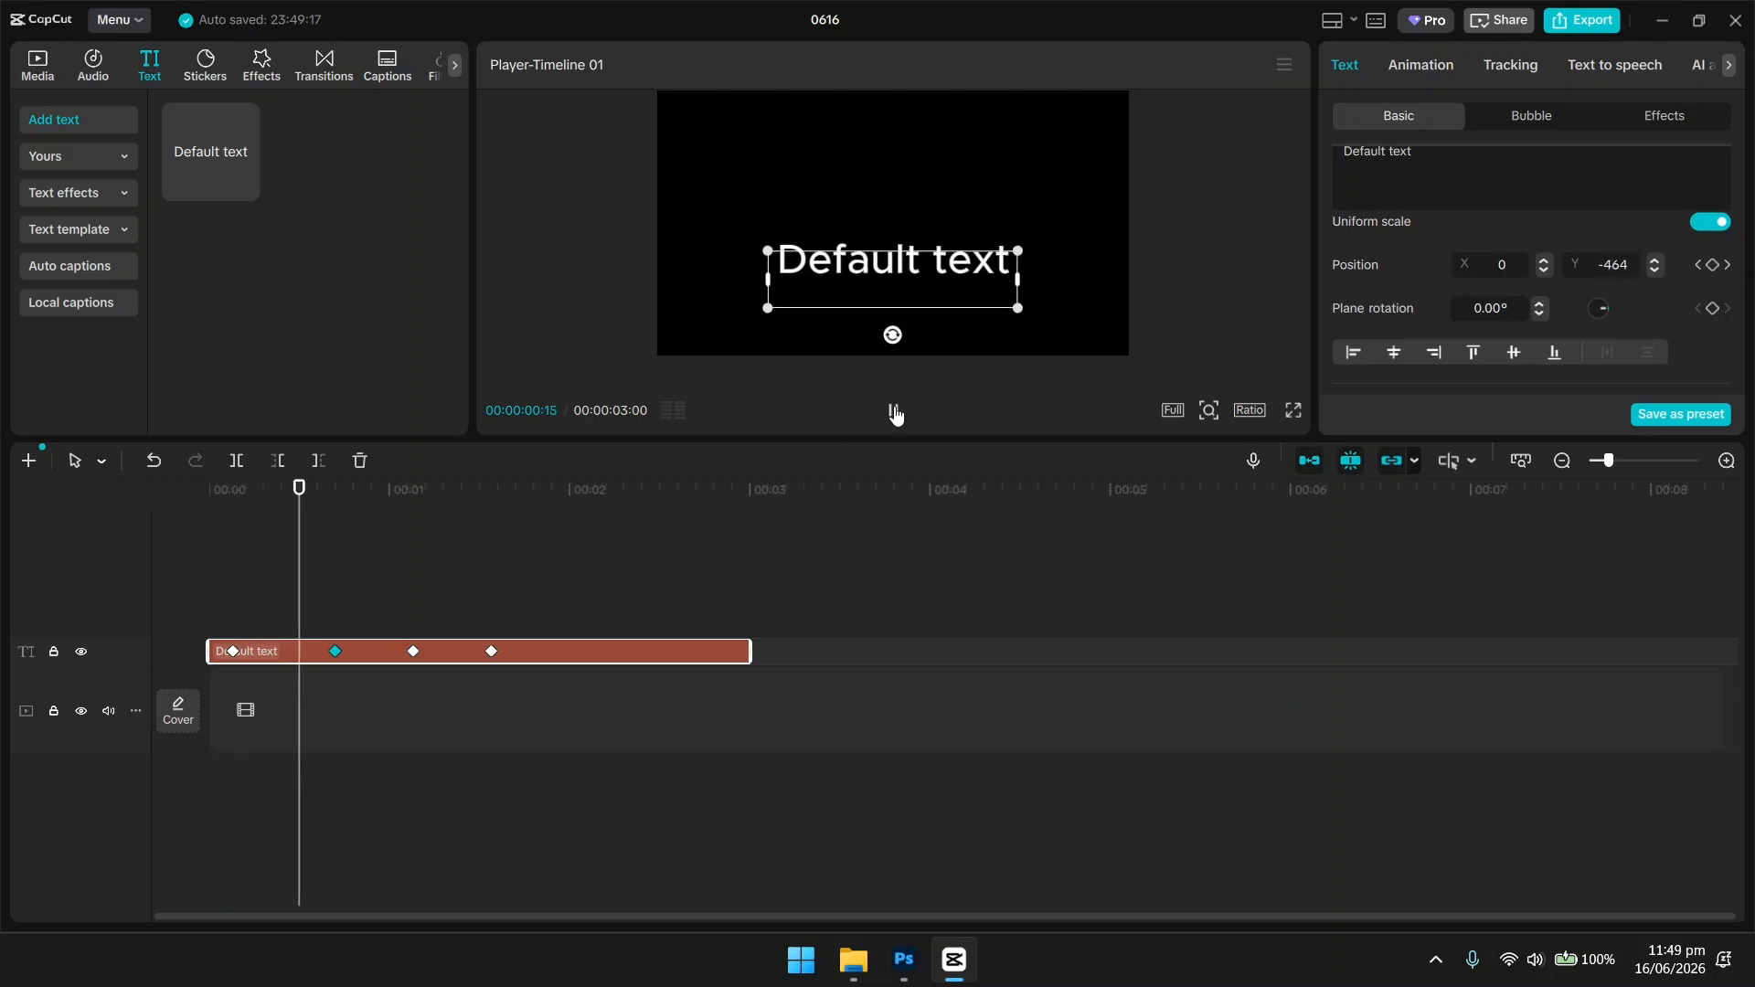
click(893, 412)
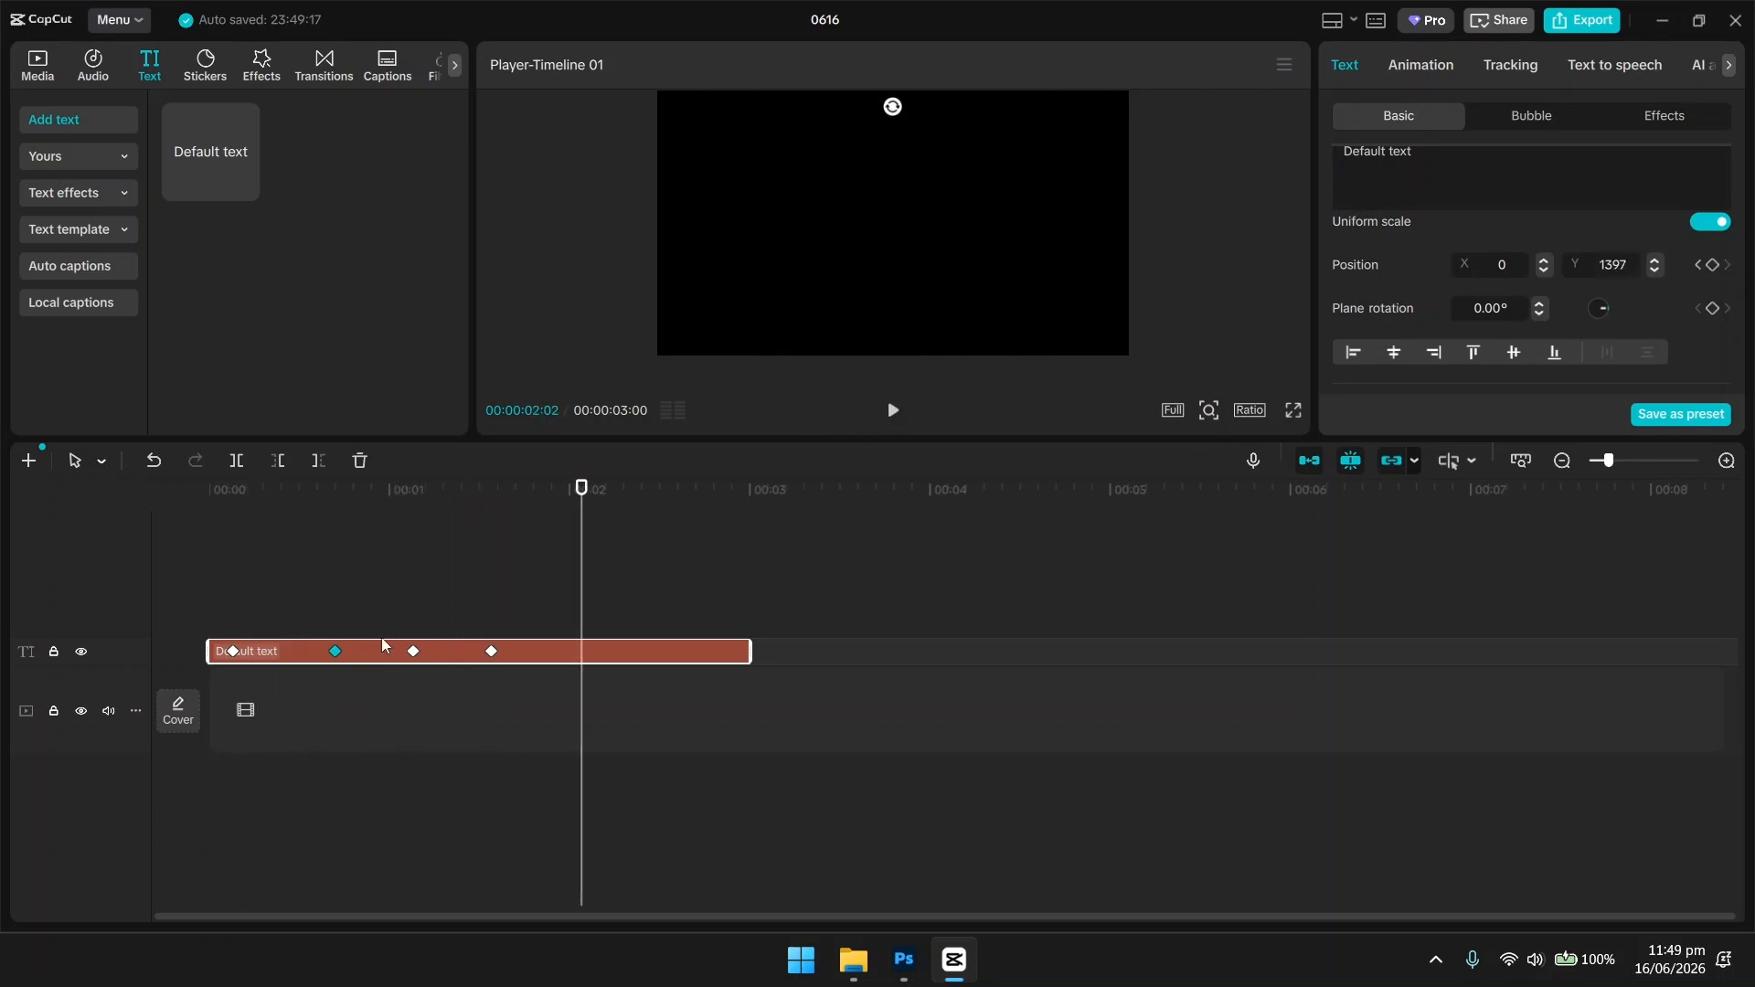
Move the text's exit keyframe to the end of the clip and the second centred keyframe to 00:00:02:12.
click(492, 651)
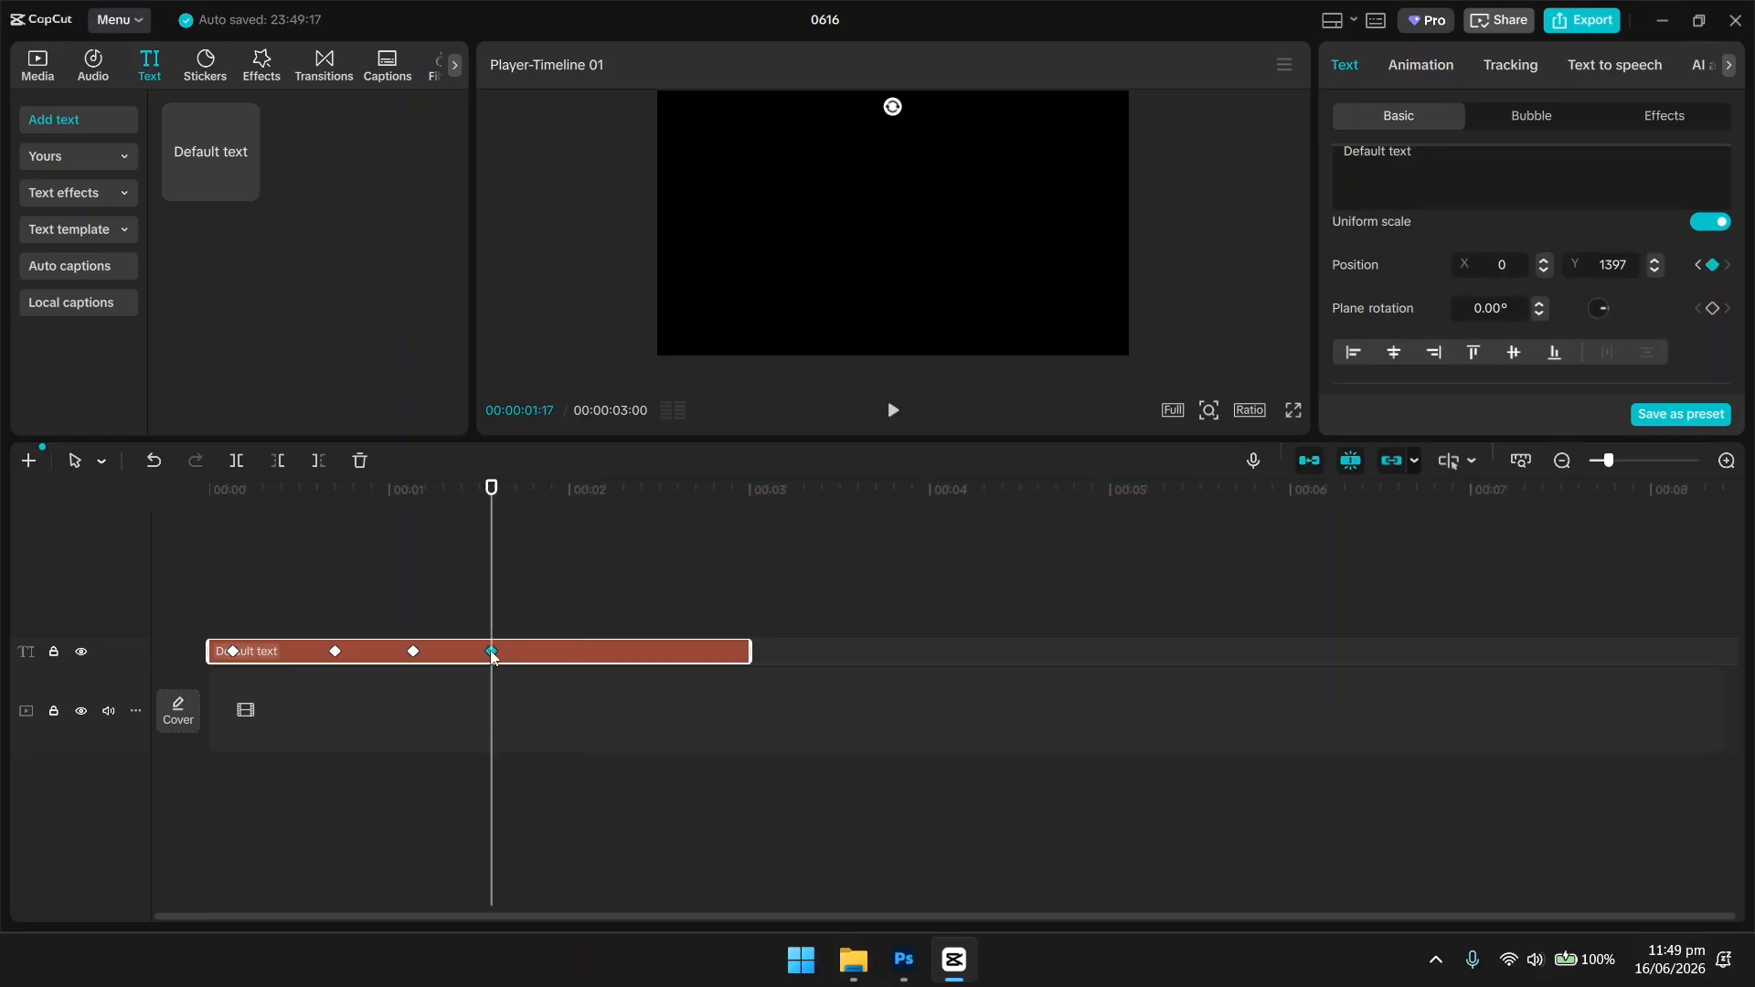
drag(492, 651, 747, 649)
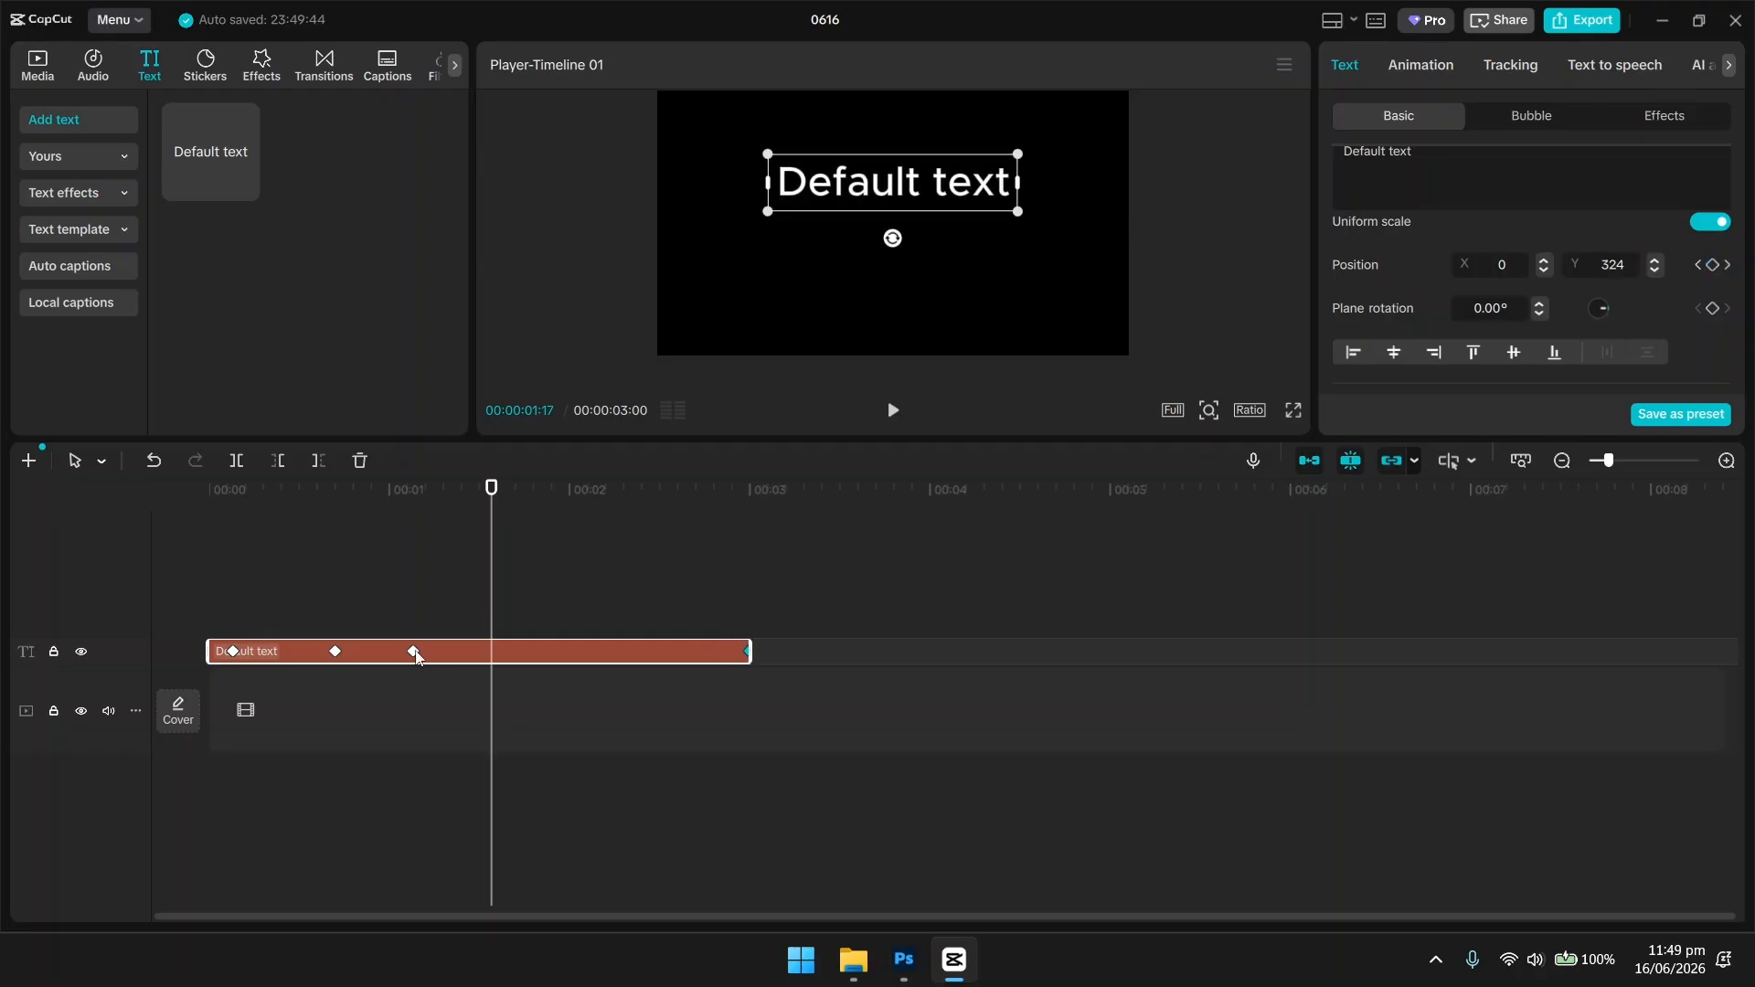
drag(416, 651, 645, 656)
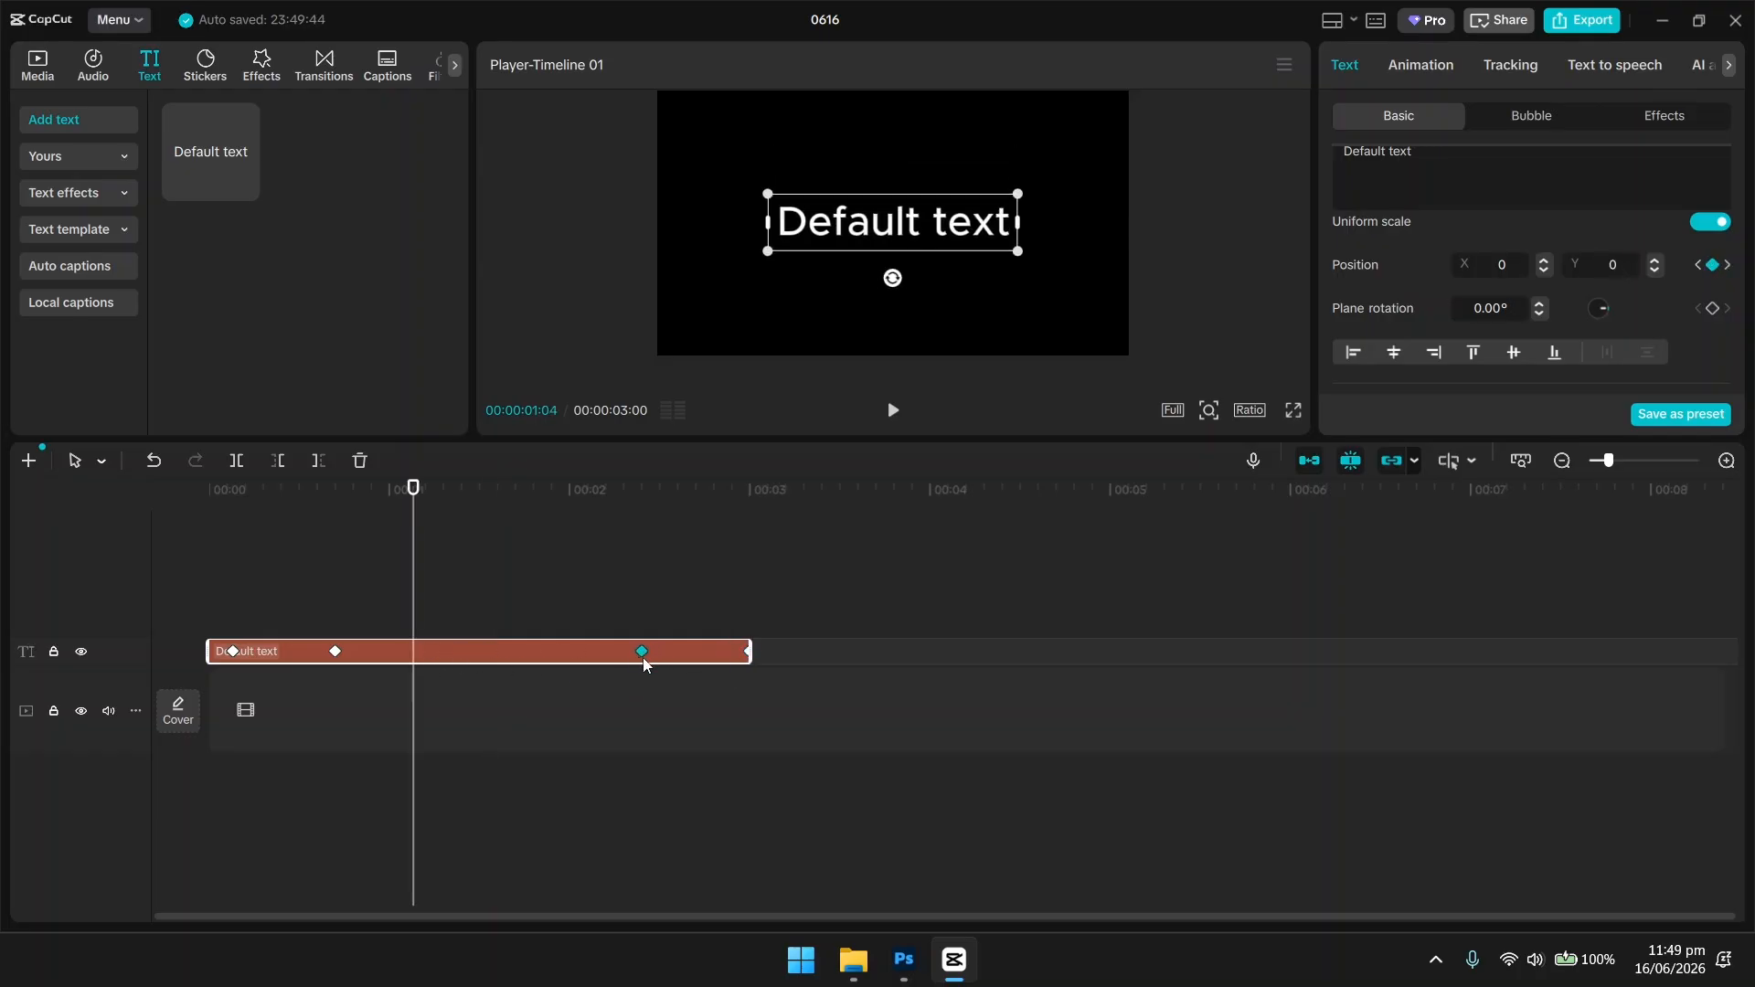
Move the entry keyframe to the start of the clip and the first centred keyframe to about half a second, and play the animation.
drag(337, 653, 330, 653)
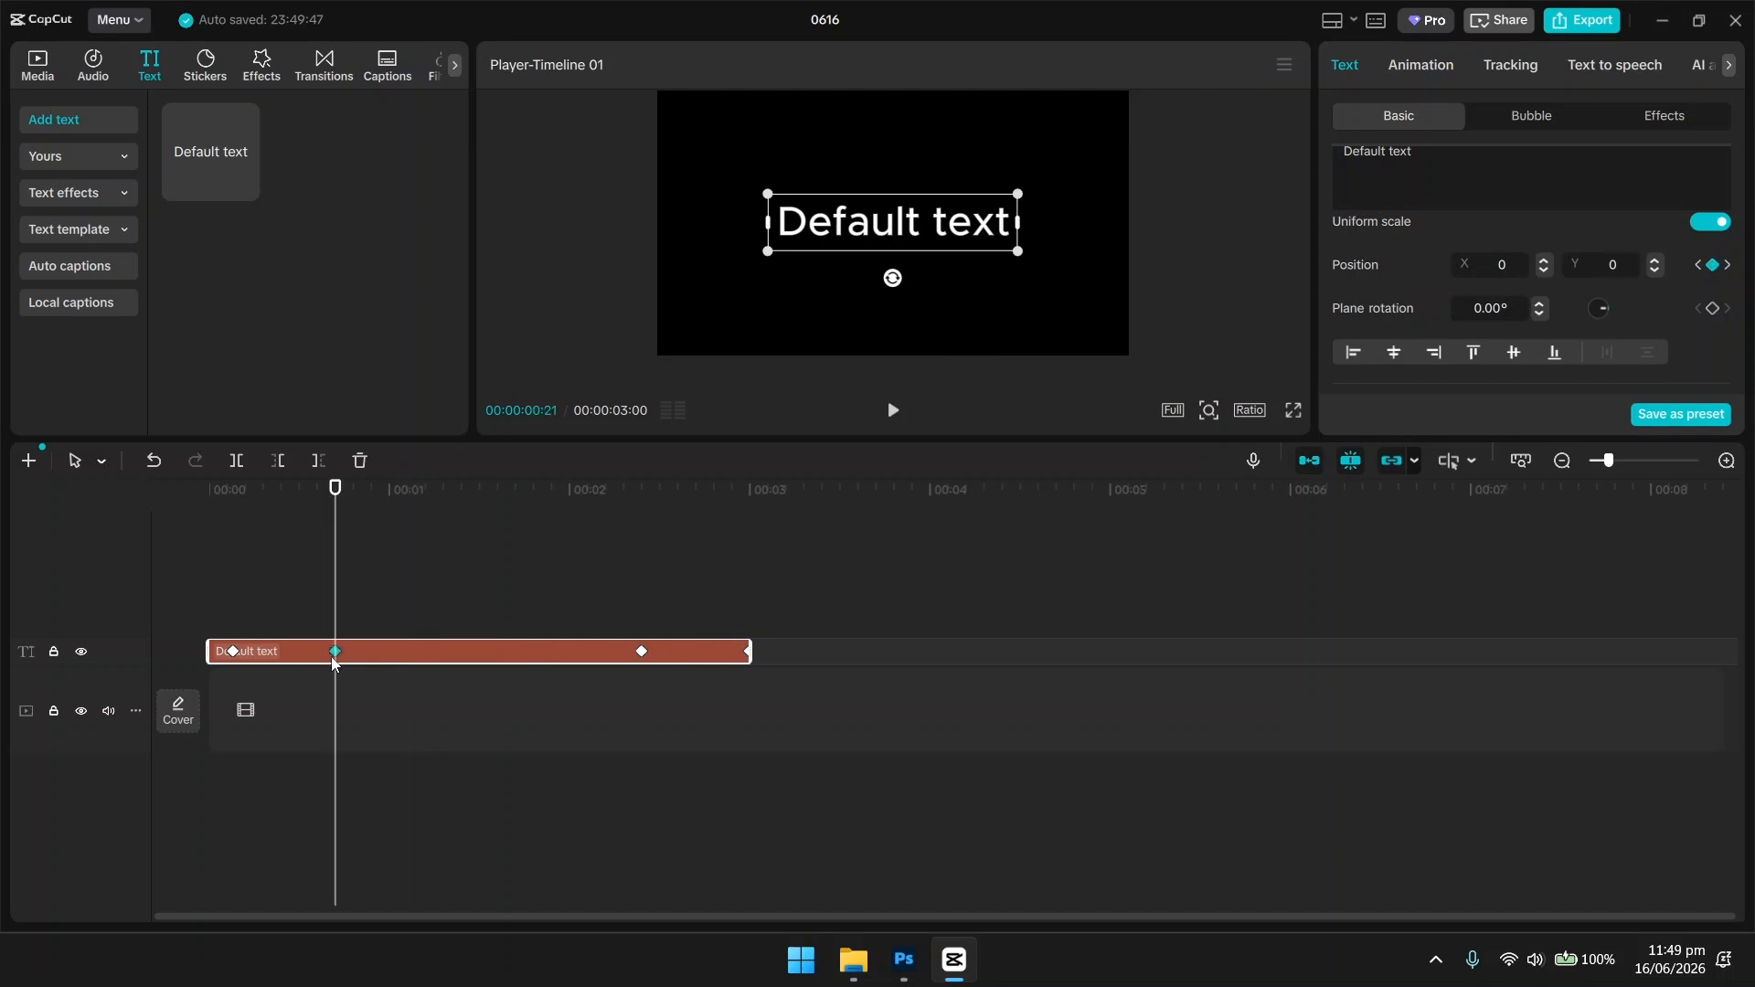
click(233, 651)
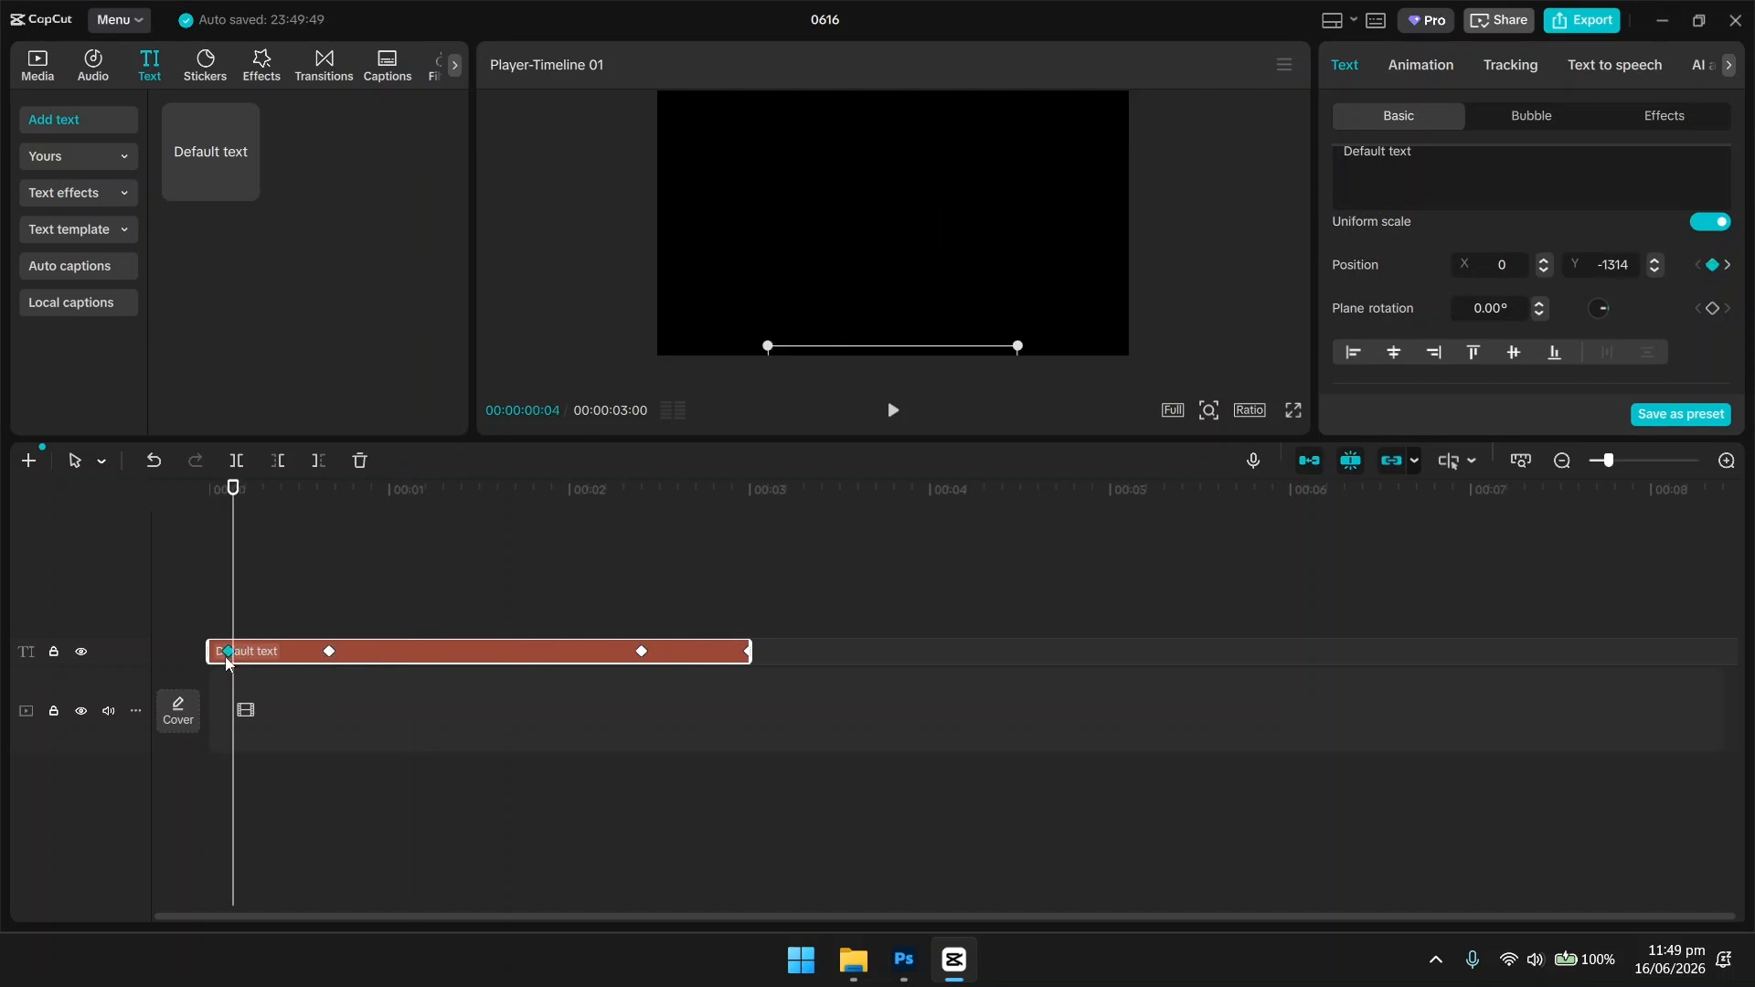
drag(234, 561, 133, 560)
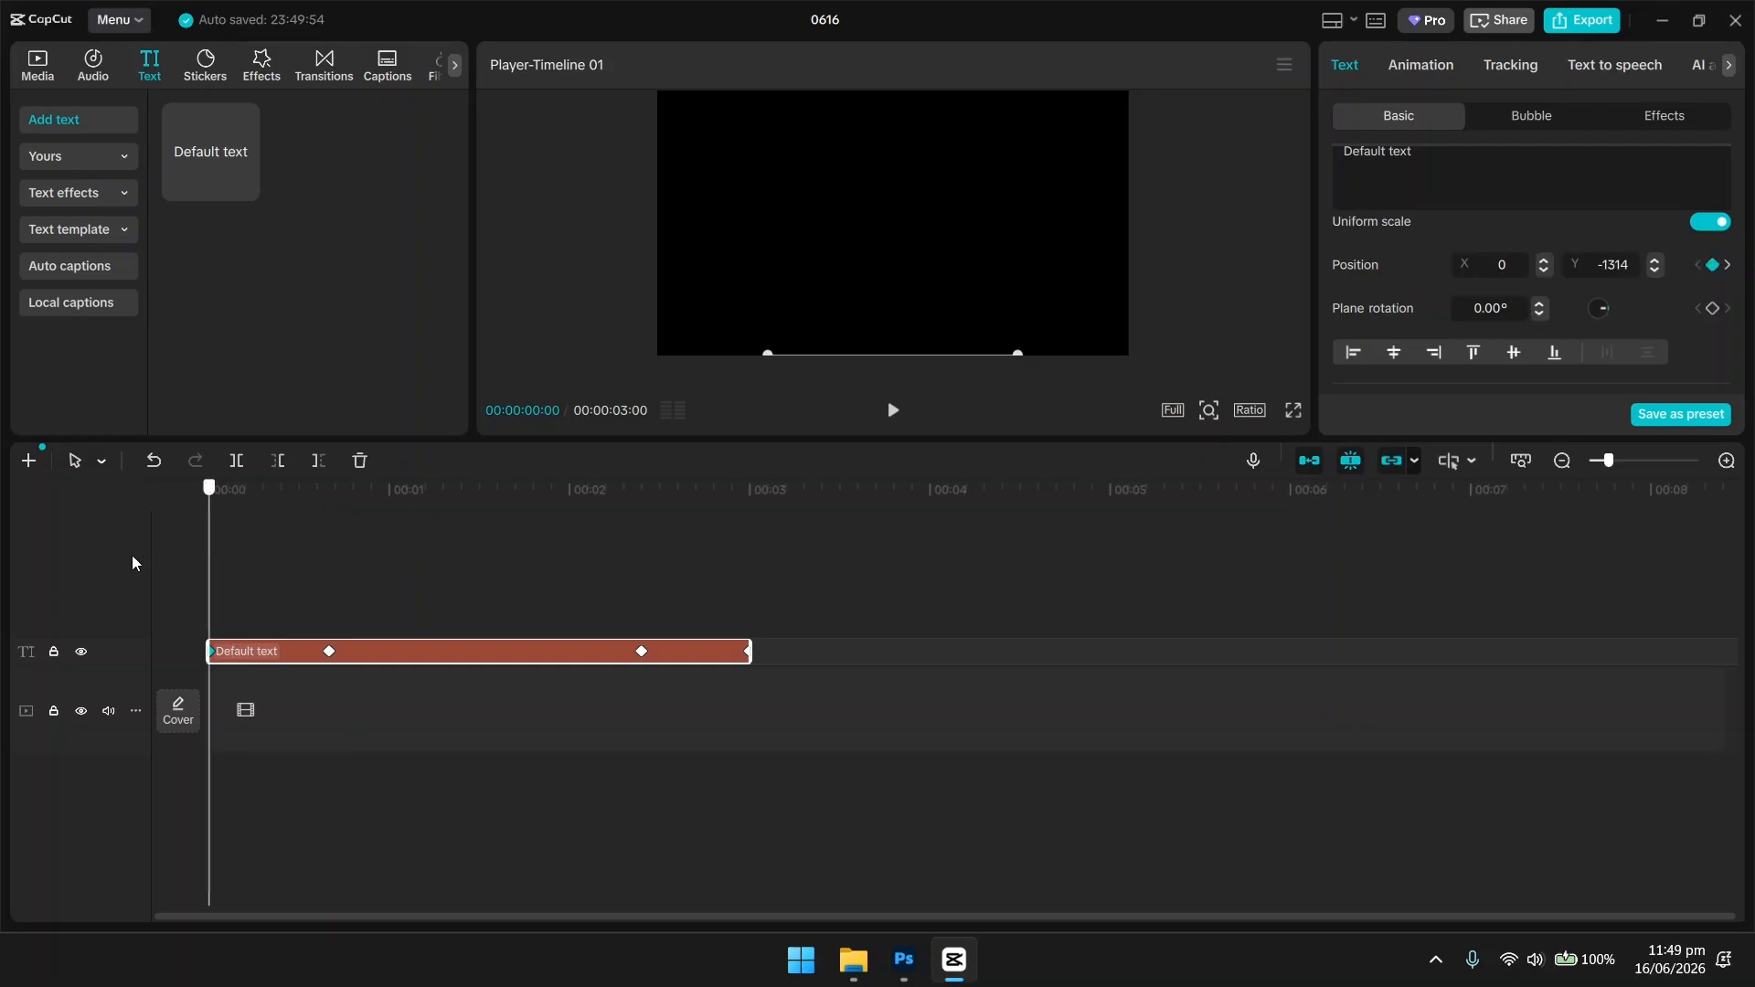
drag(329, 651, 95, 611)
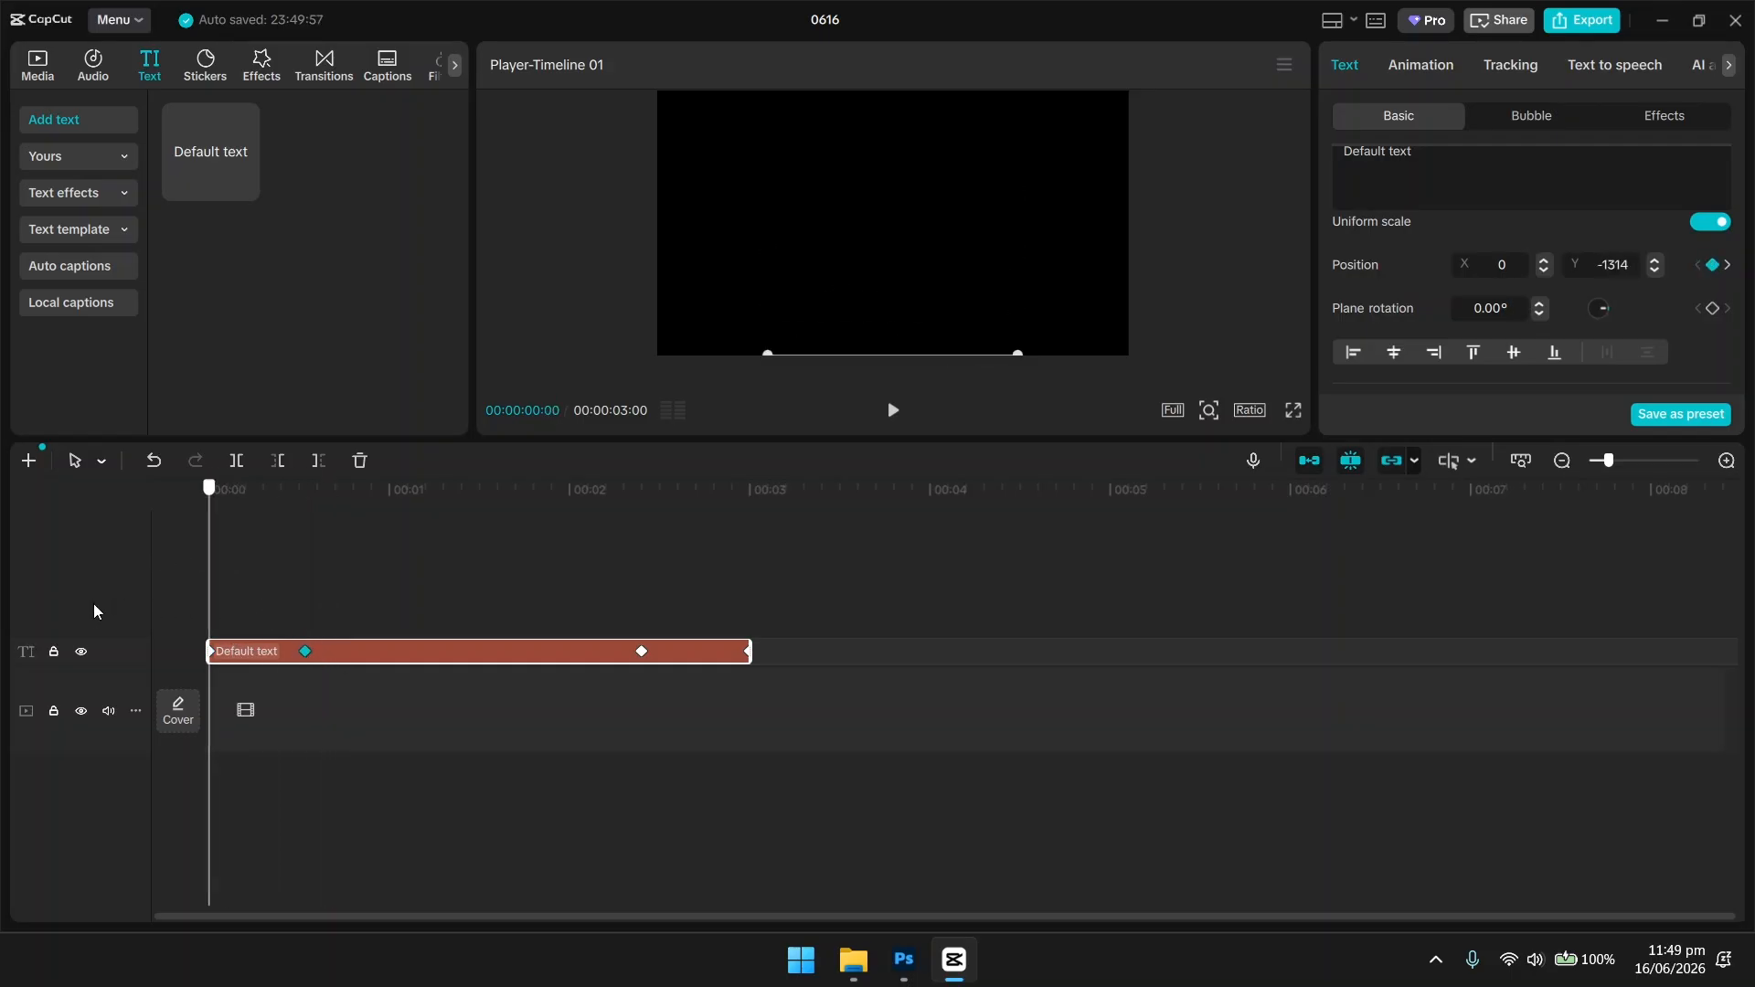
click(893, 413)
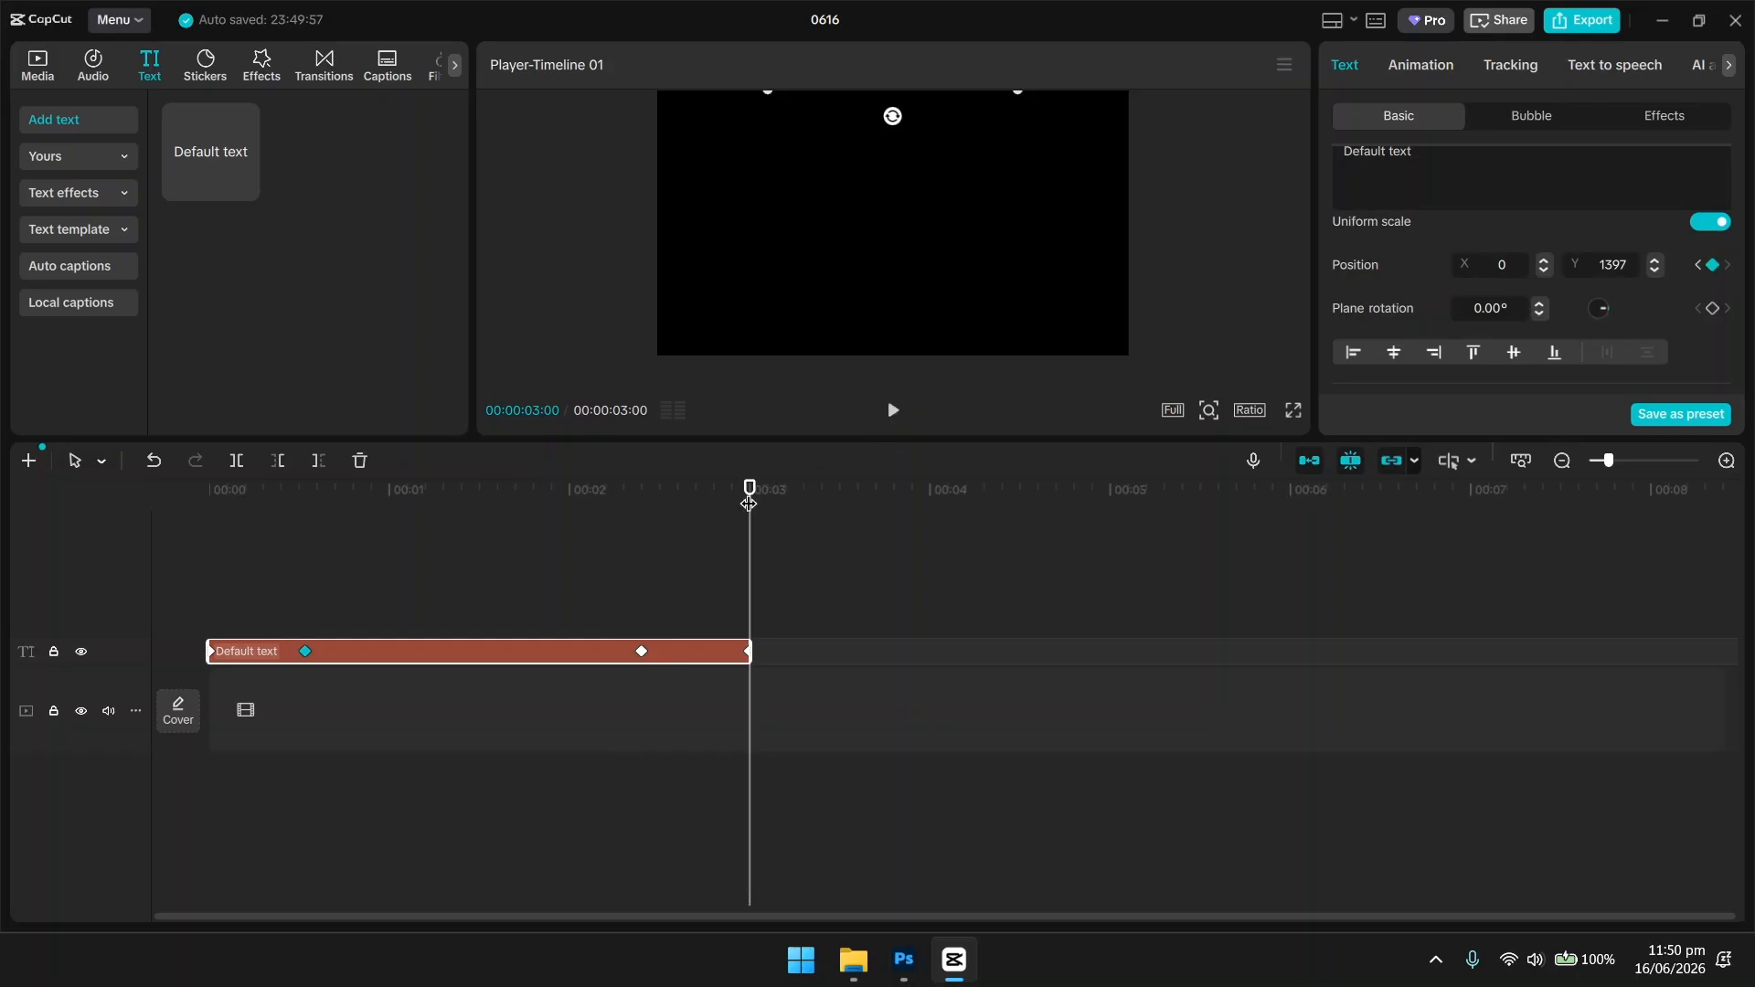
Add a plane rotation keyframe to the text at 00:00:02:12 and rotate the text to about -10.73° at 00:00:02:21.
drag(745, 509, 648, 556)
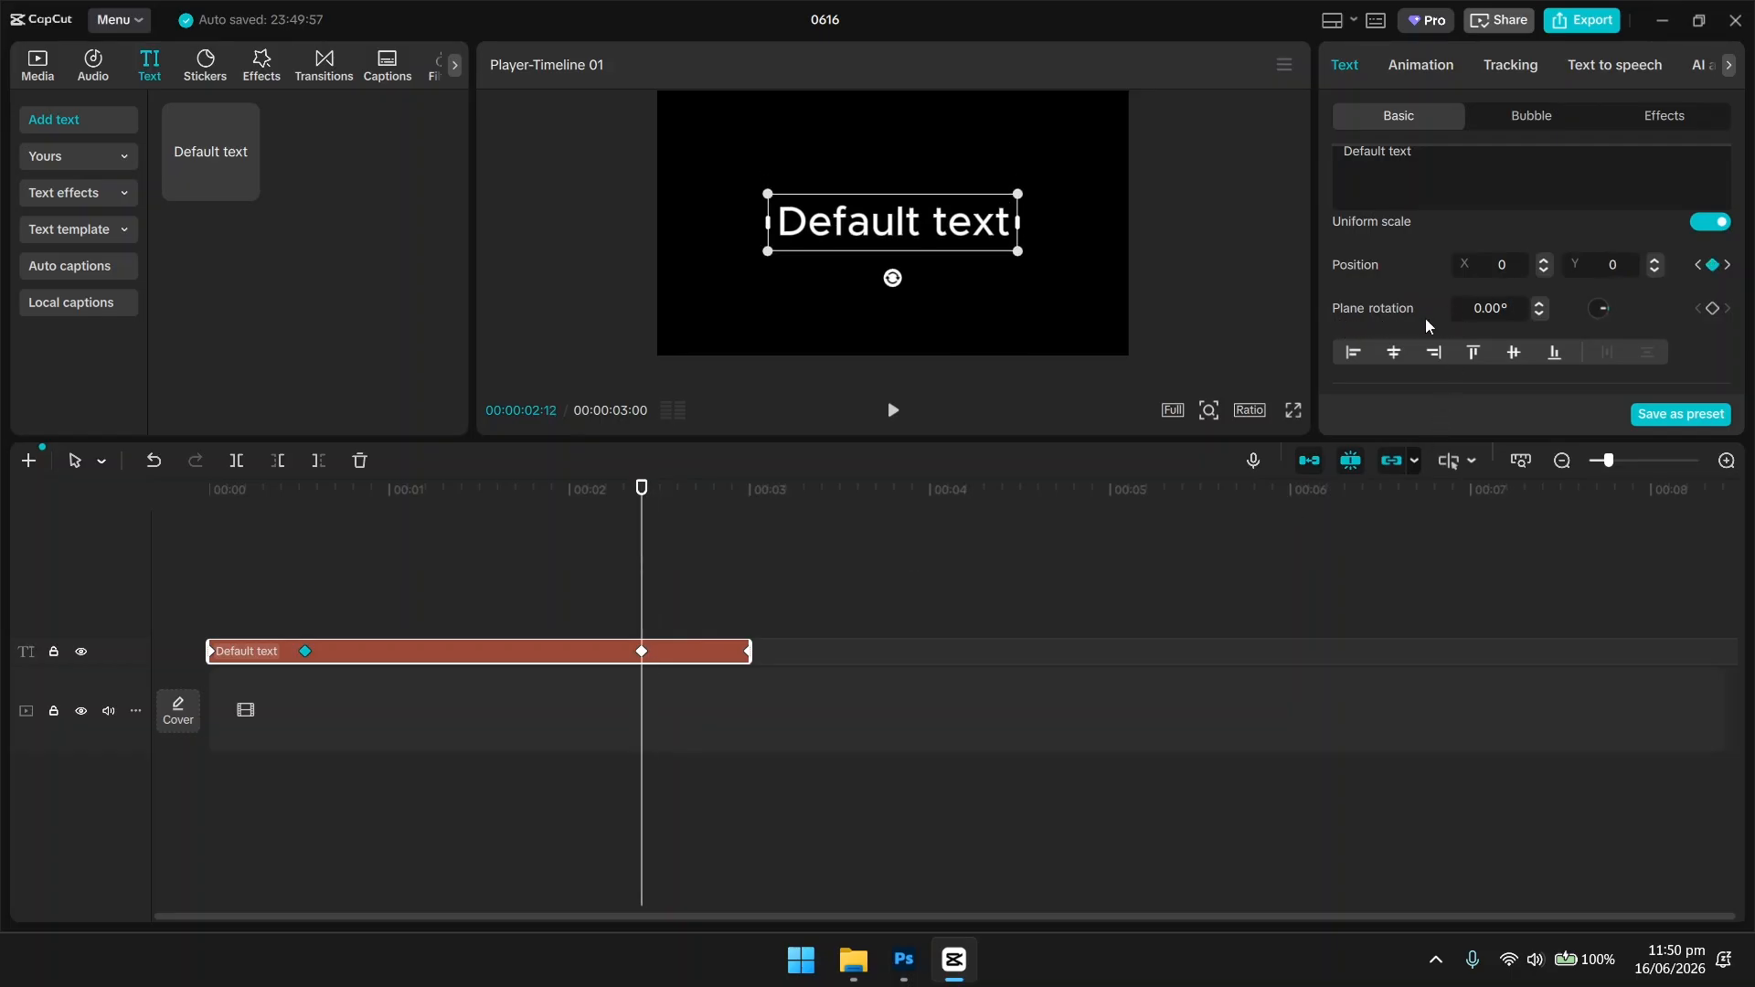
click(1713, 310)
drag(641, 549, 694, 552)
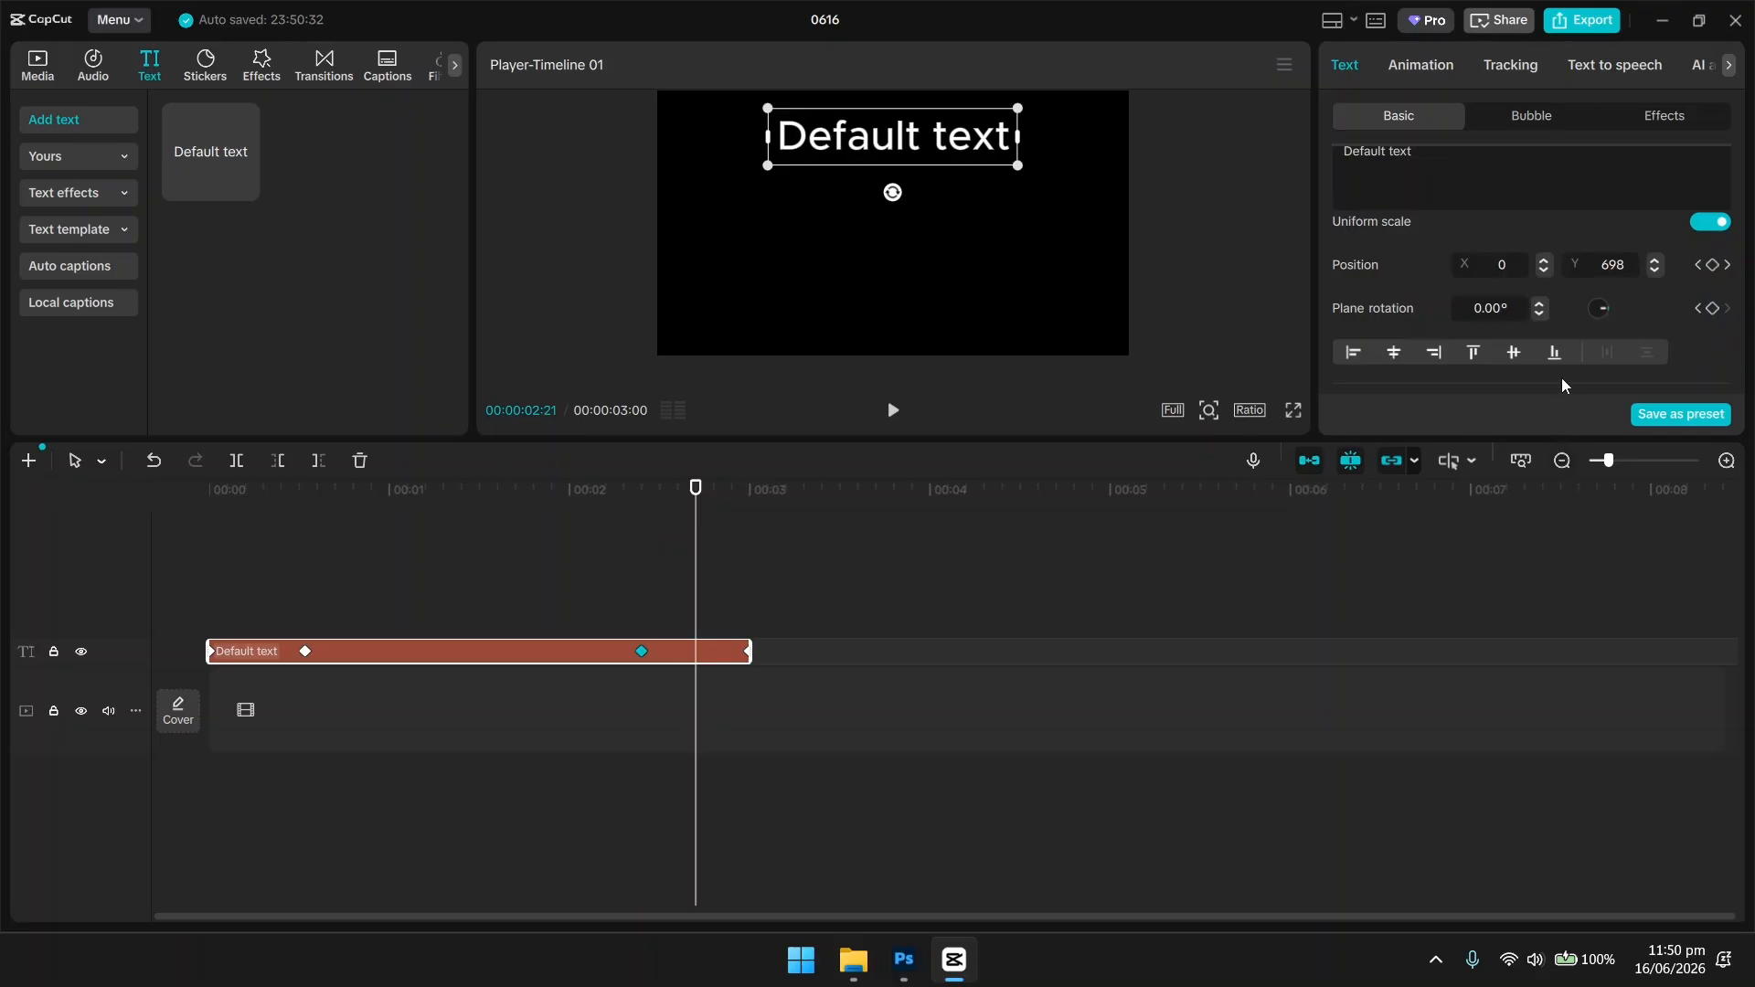
drag(1605, 312, 1601, 316)
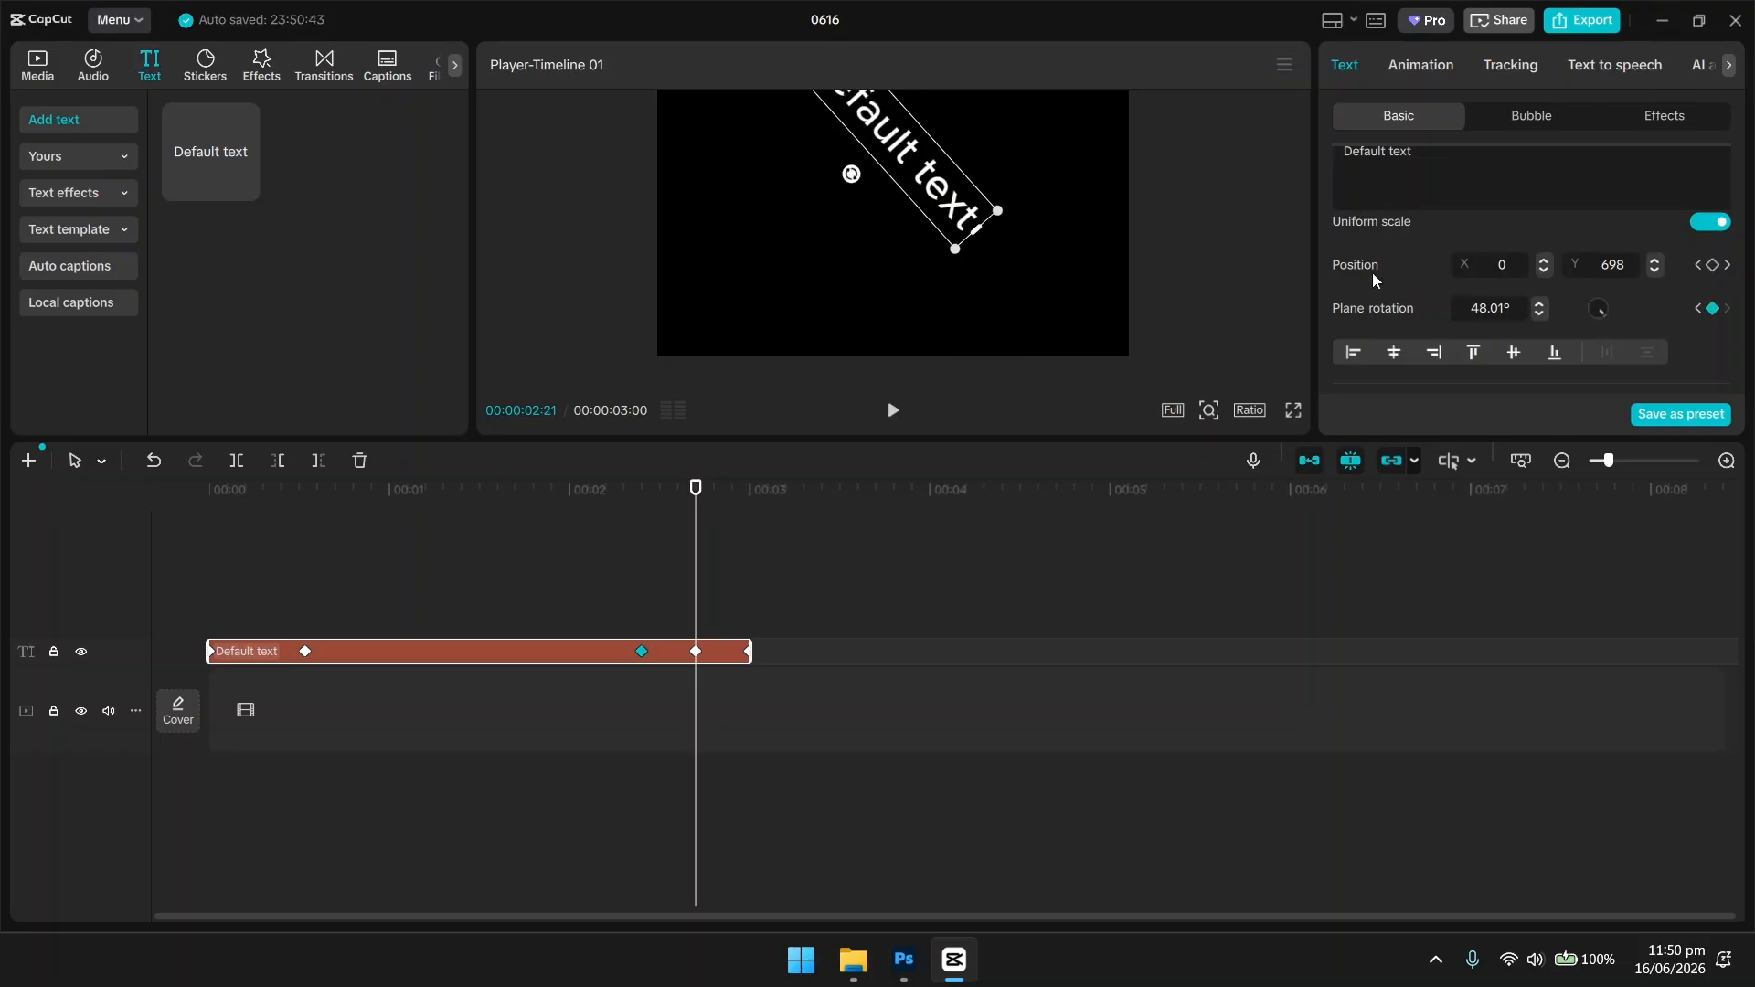
drag(851, 174, 902, 190)
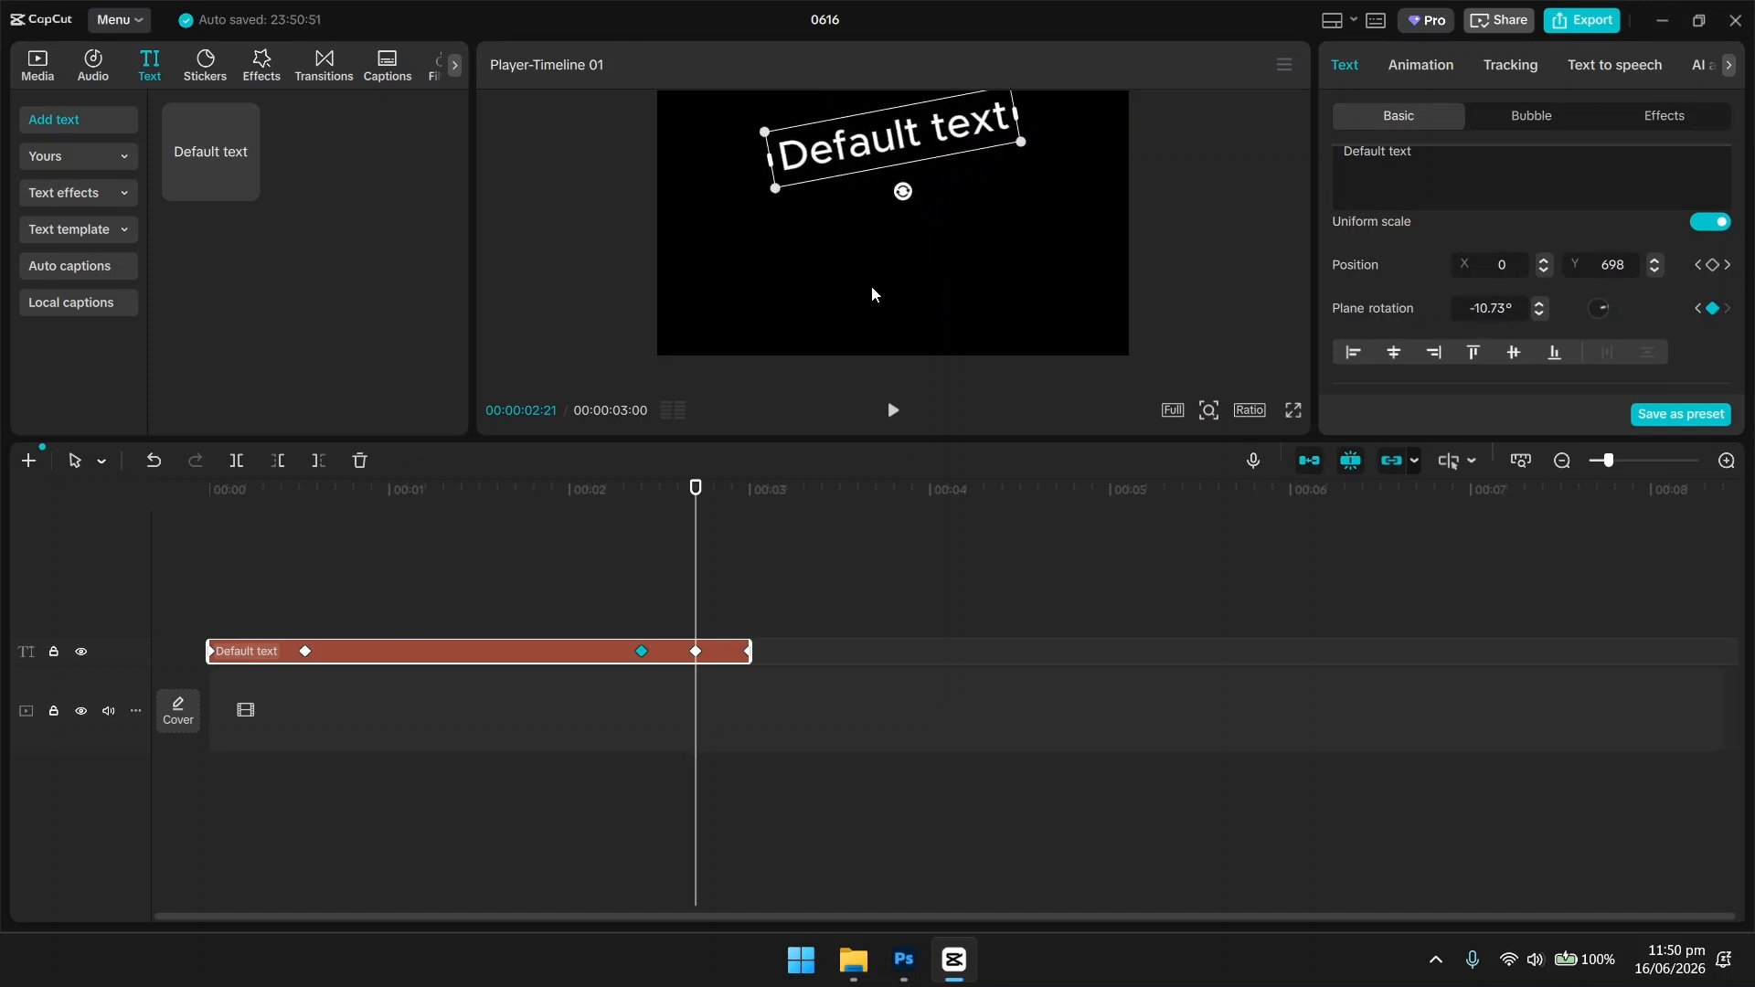
Move the tilted rotation keyframe to 00:00:02:29 near the end of the clip and play the animation.
click(695, 653)
drag(696, 653, 749, 651)
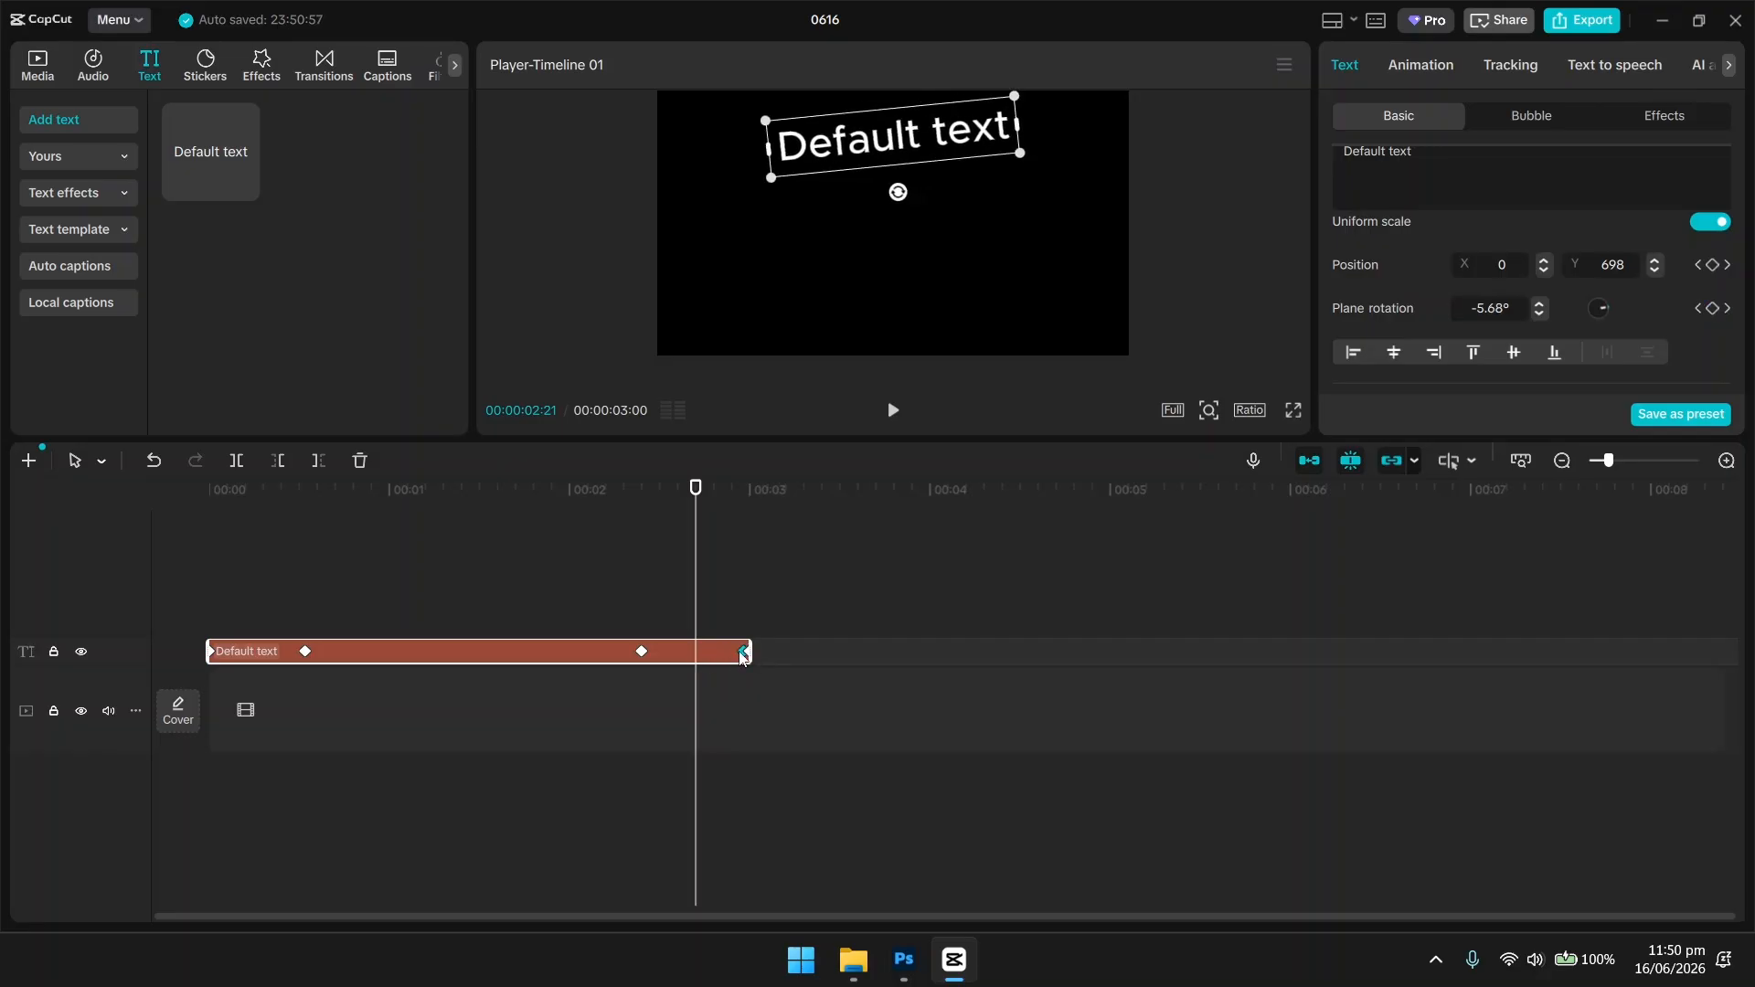
click(745, 652)
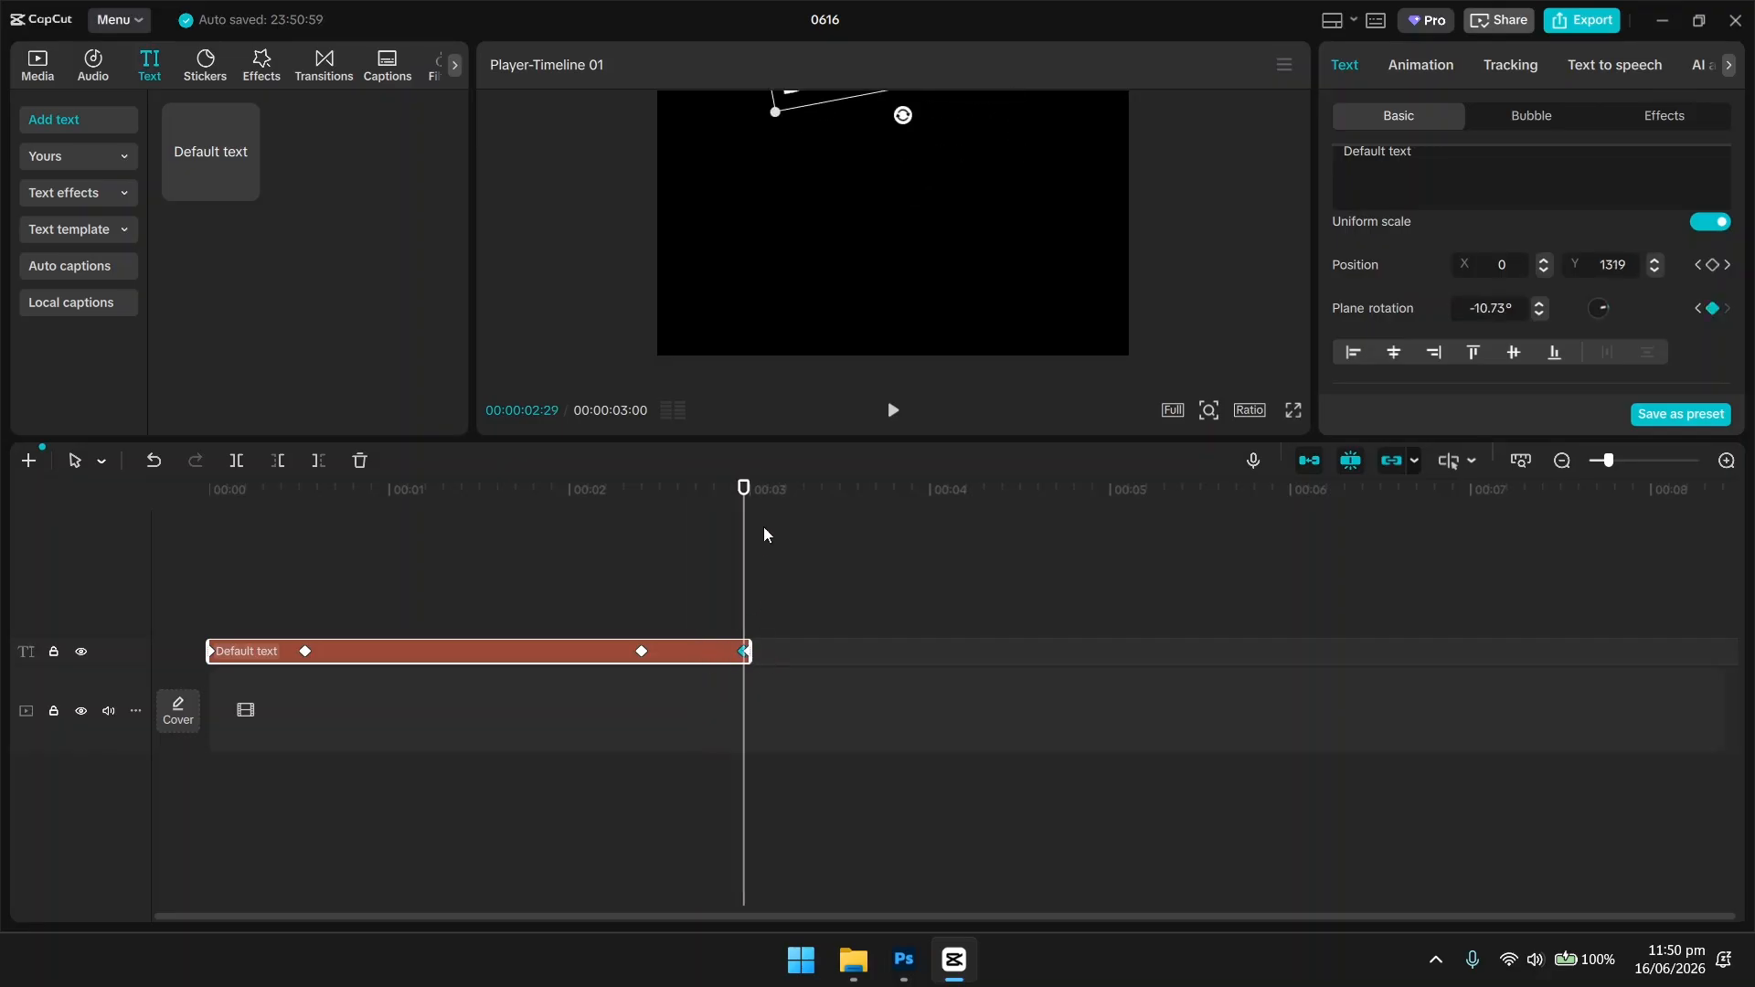
drag(745, 538, 587, 544)
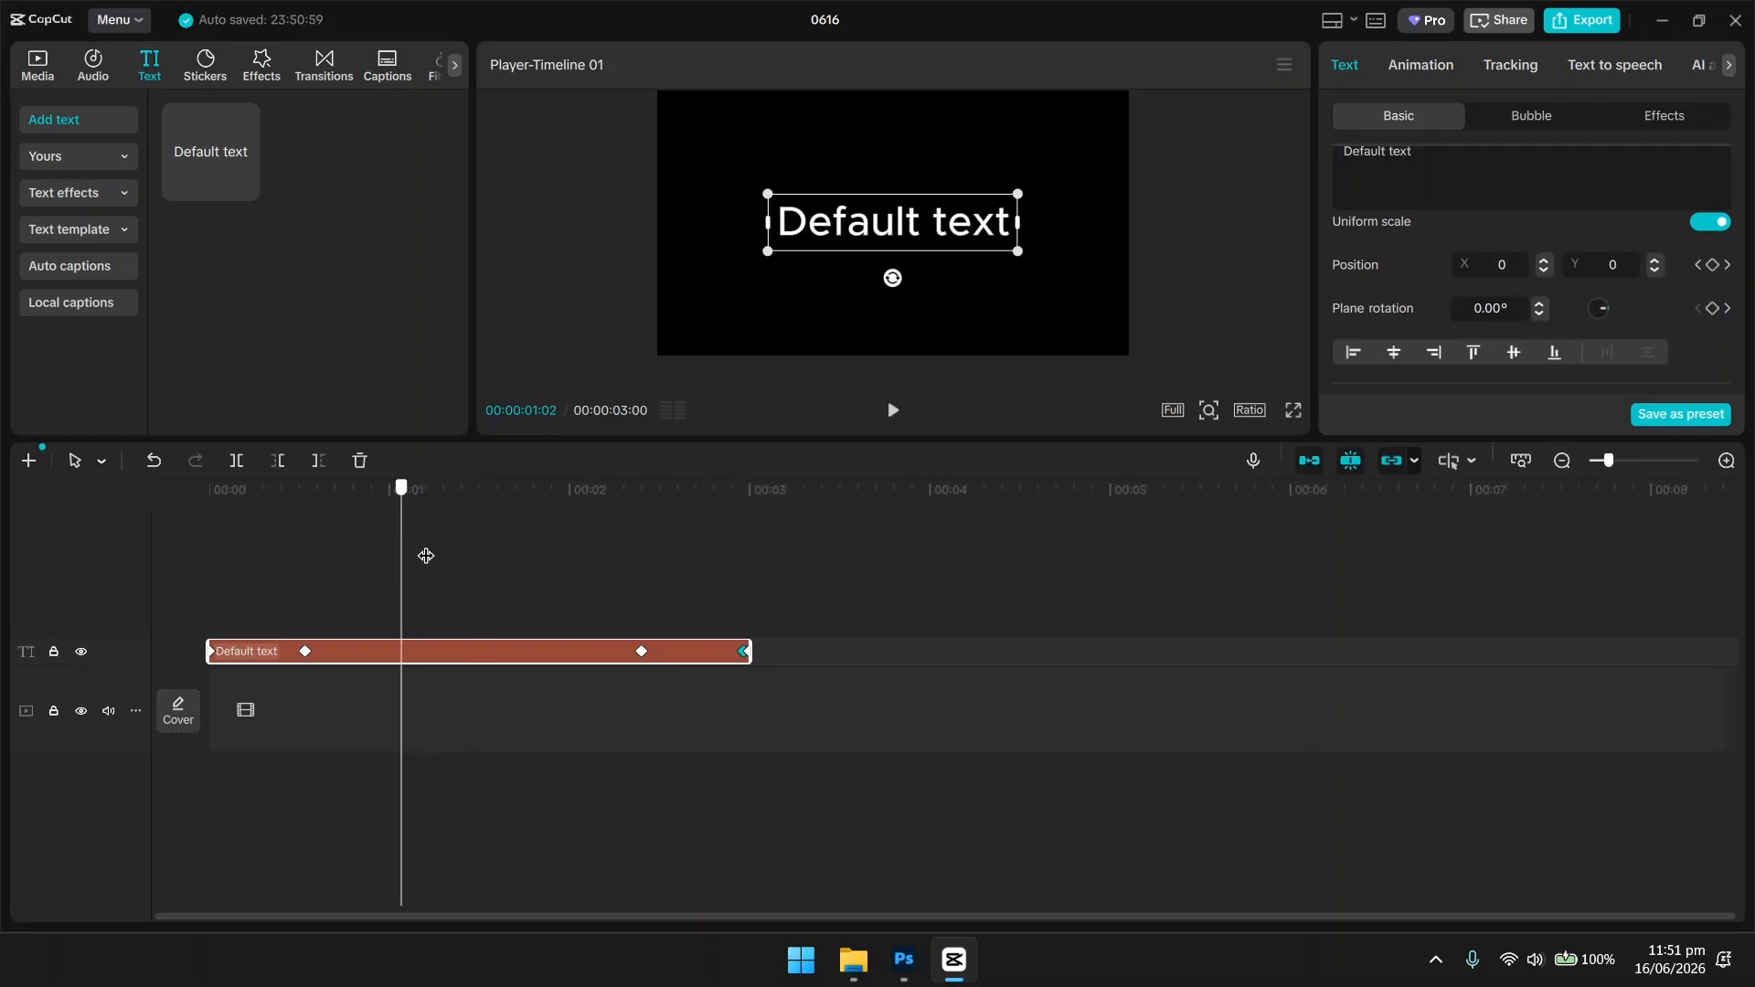
click(894, 411)
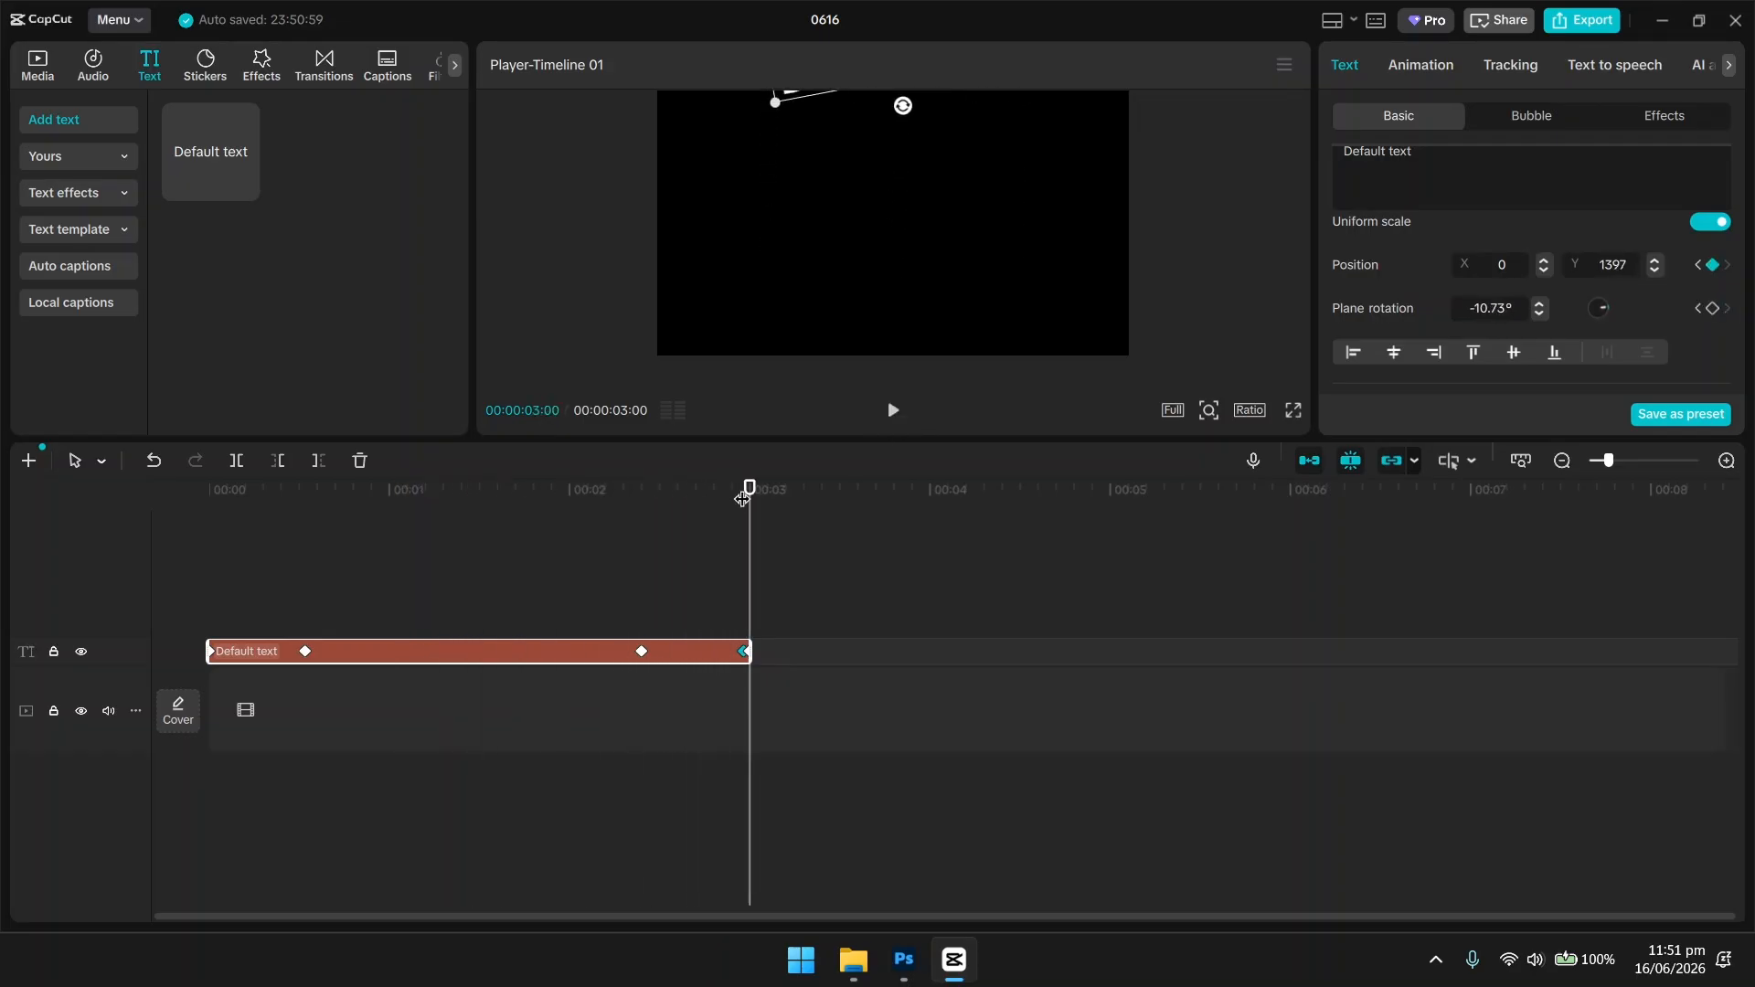
Check the text's rotated exit between 00:00:02:12 and 00:00:02:29, and delete the default text clip from the timeline.
drag(745, 501, 644, 538)
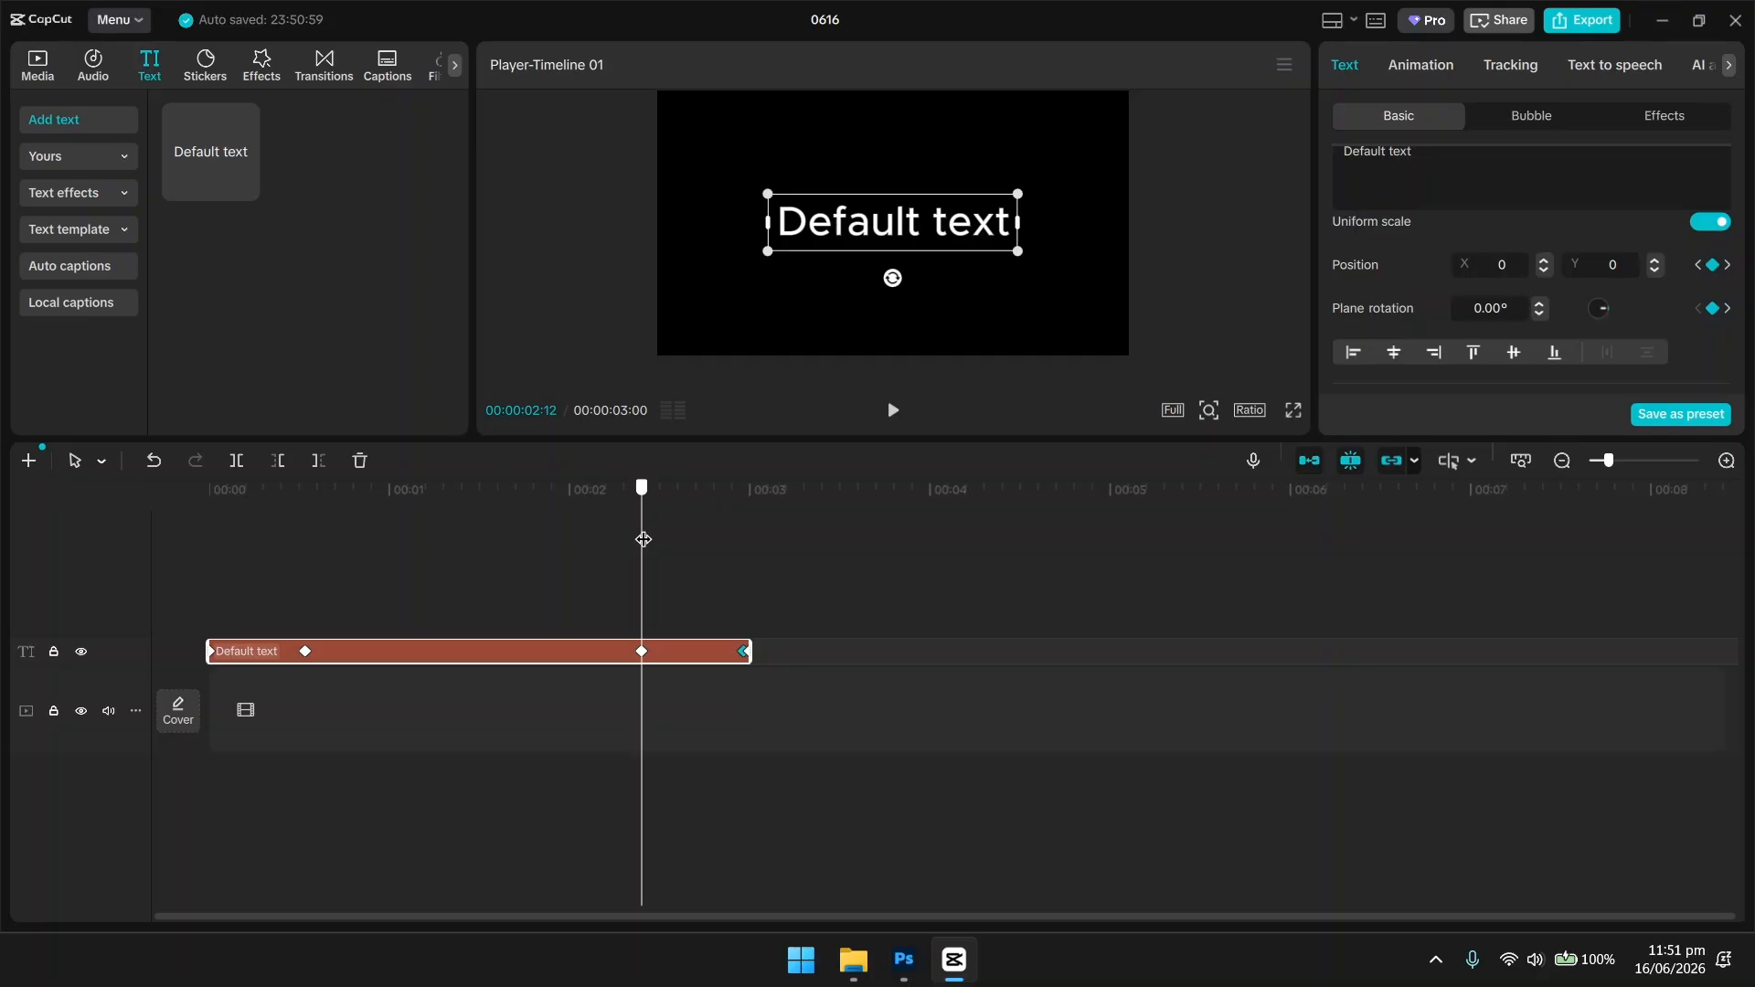
drag(643, 537, 739, 548)
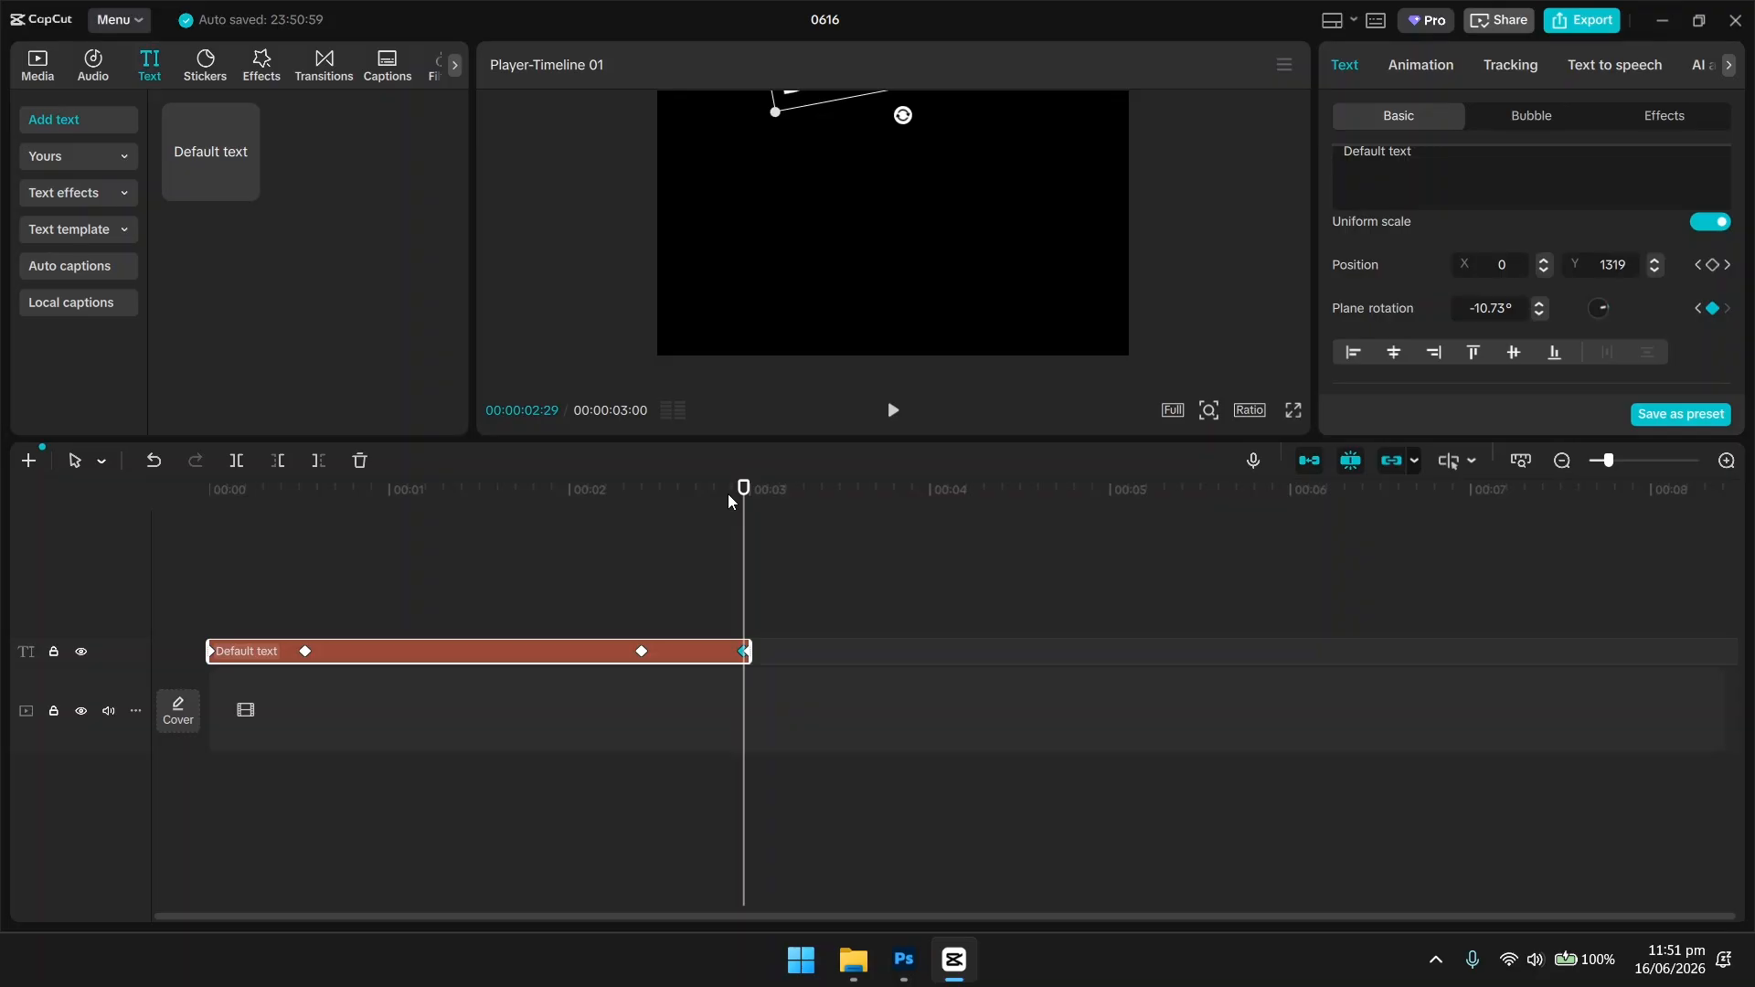
click(835, 629)
click(458, 662)
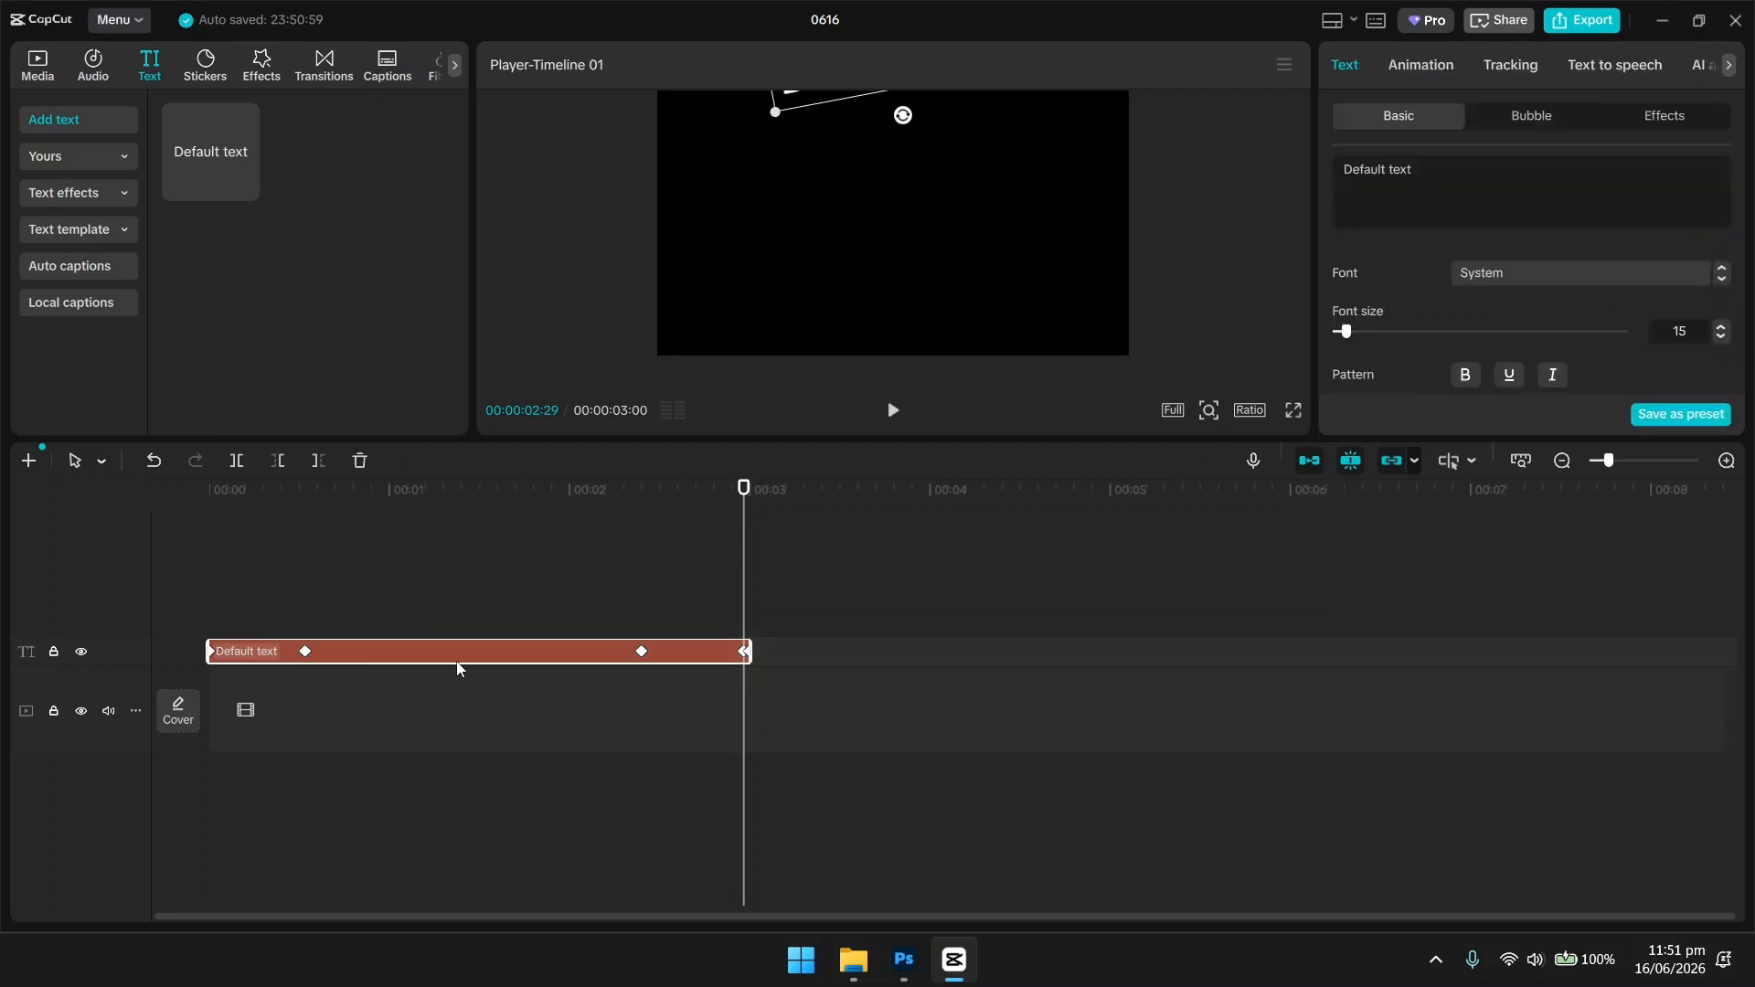
key(Delete)
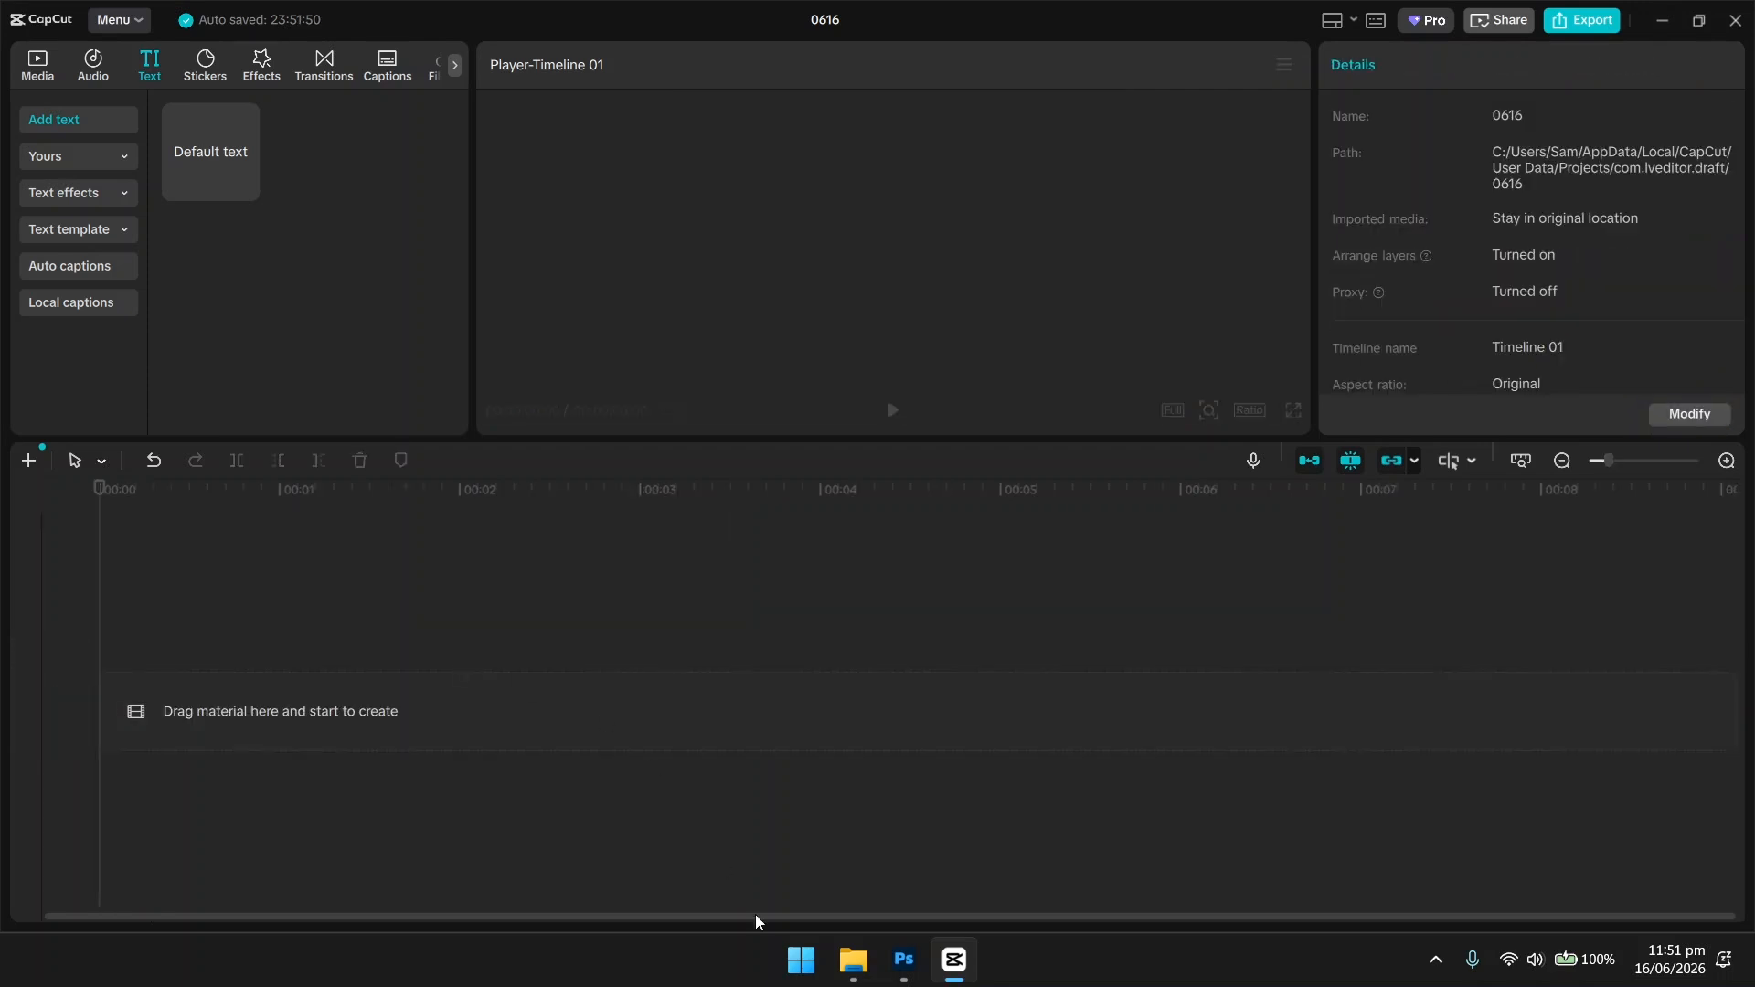
Import BLACK LOGO.png from the PODCASTS folder in File Explorer into the project's media and place it at the start of the timeline.
click(868, 958)
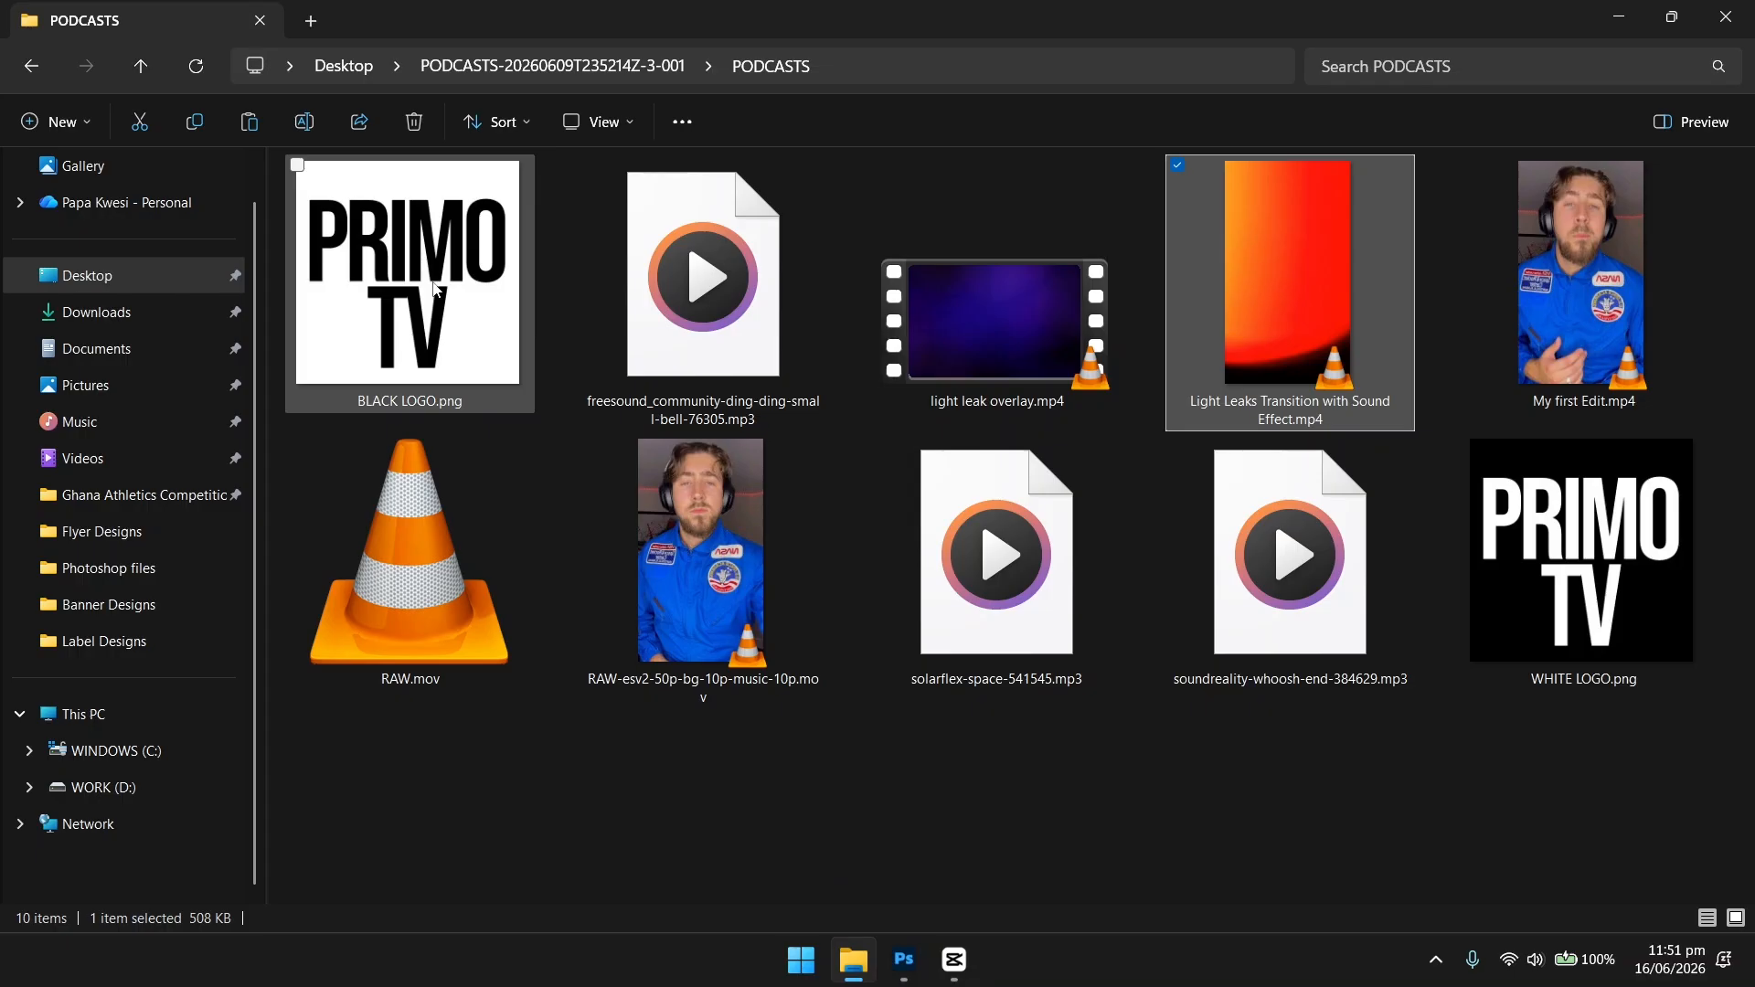
drag(431, 235, 342, 276)
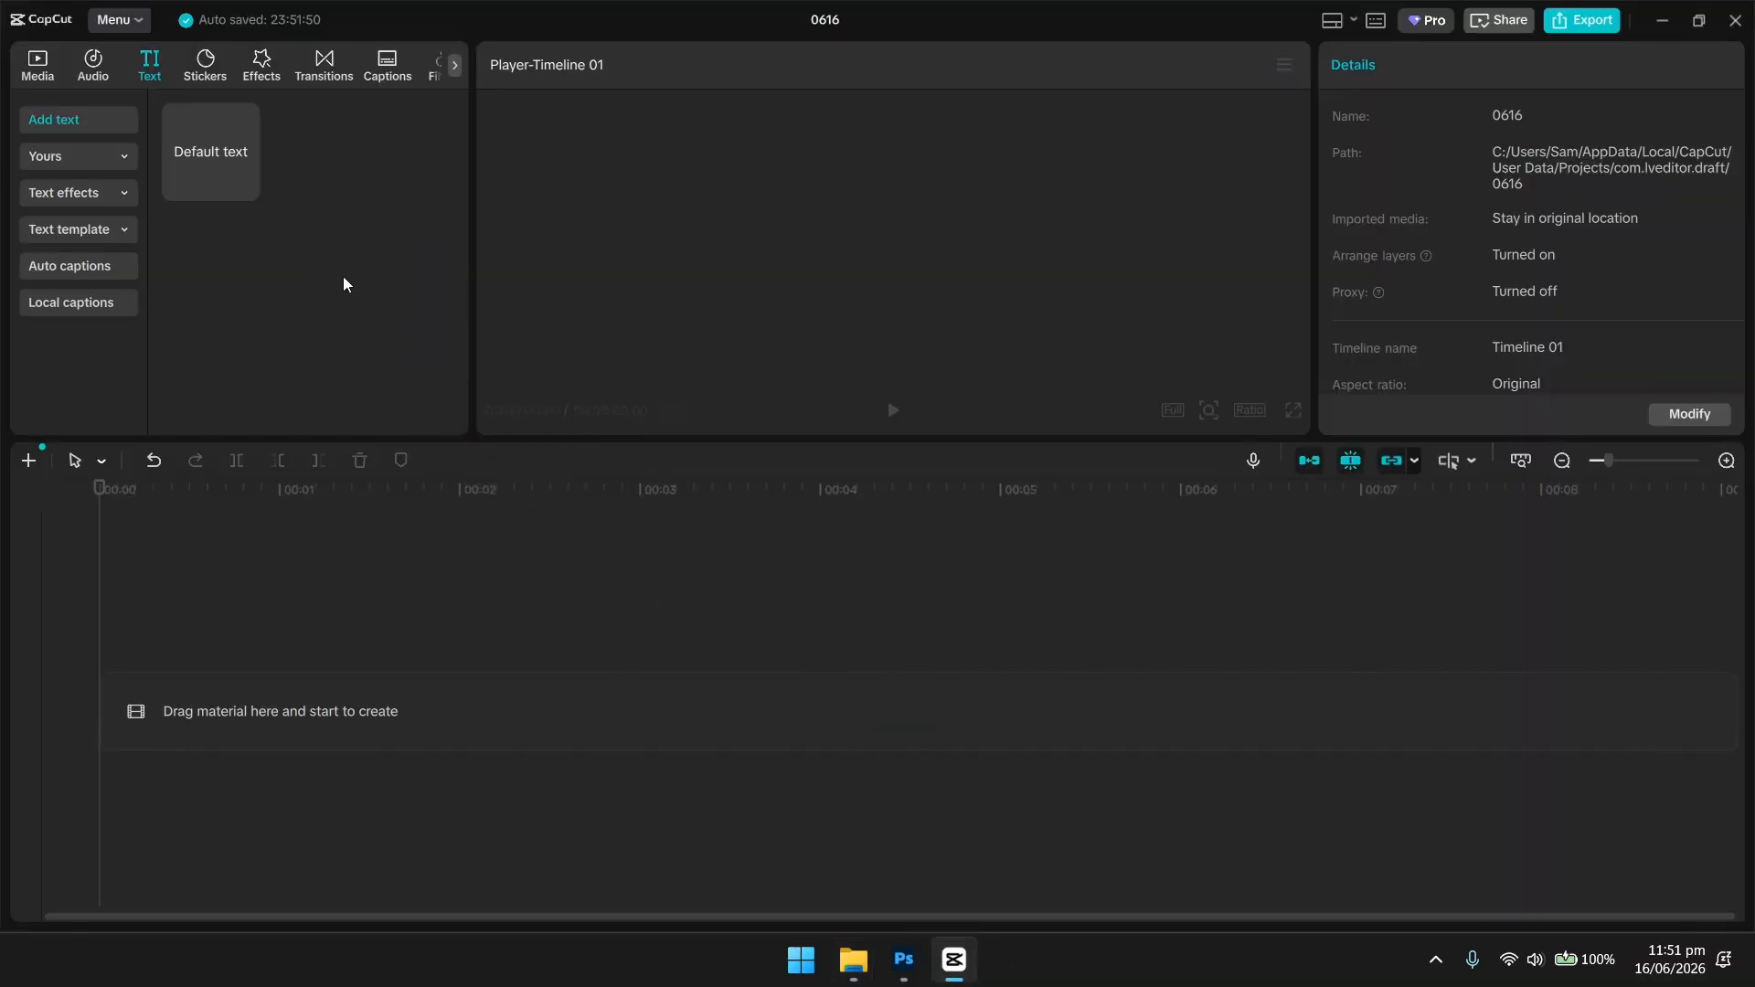
click(37, 66)
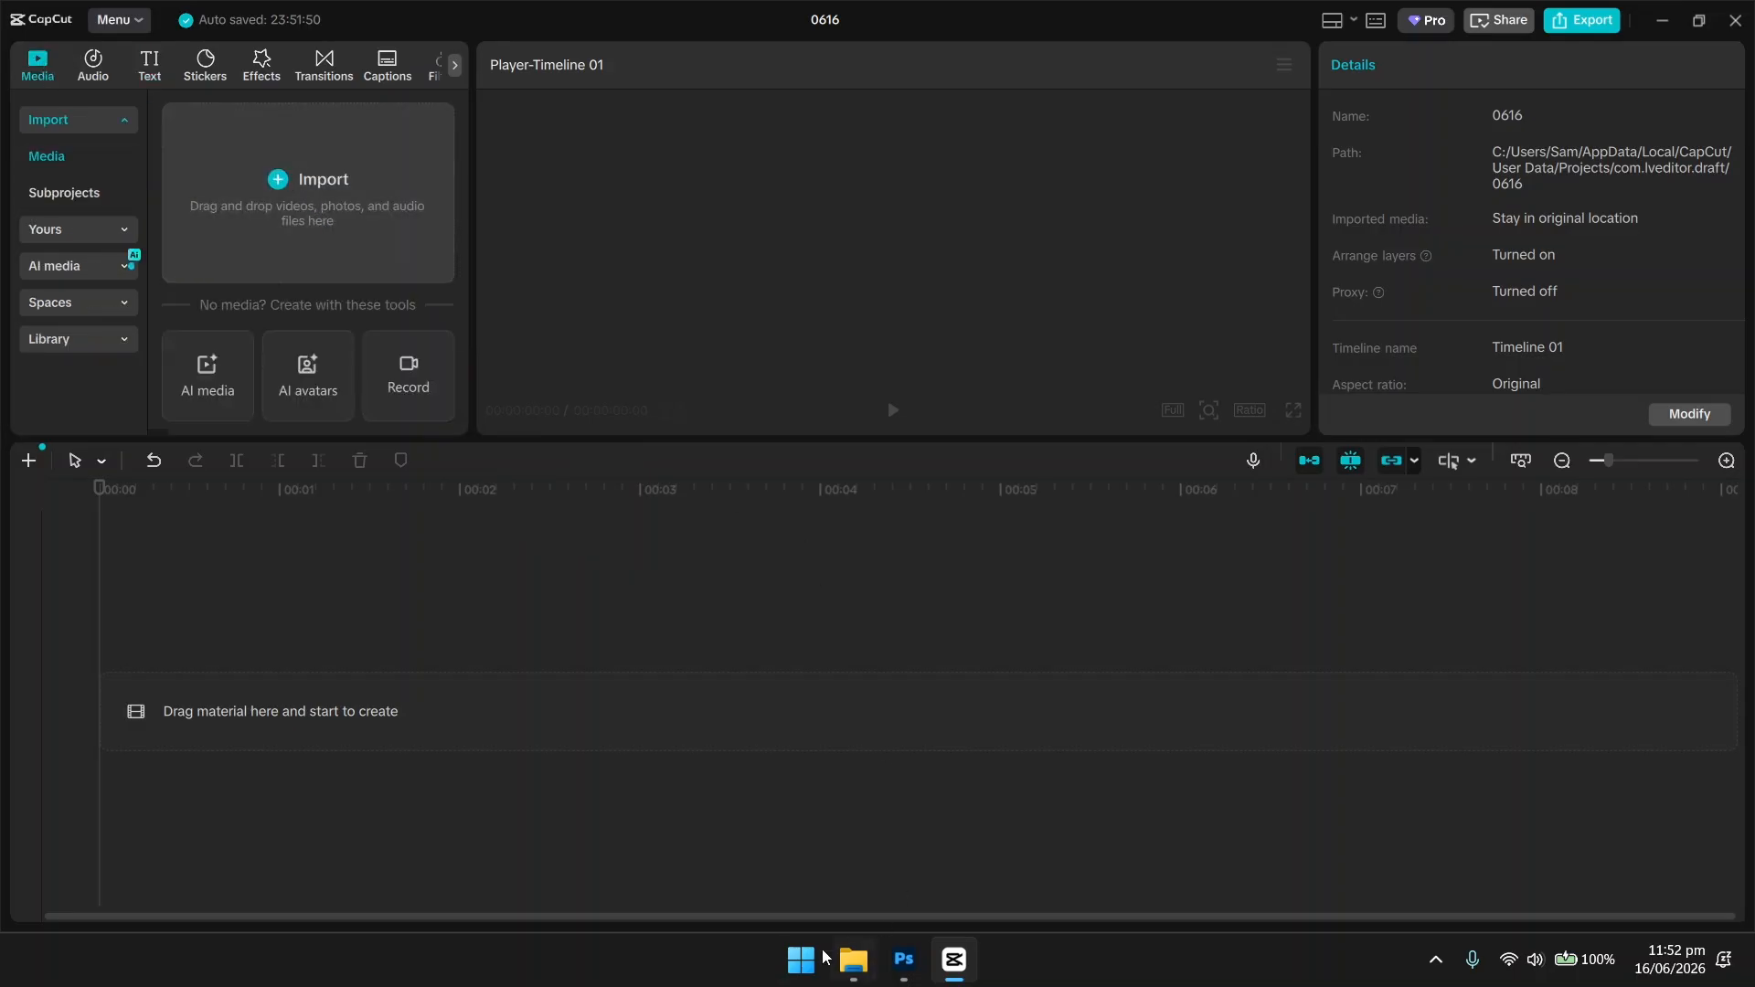
click(848, 960)
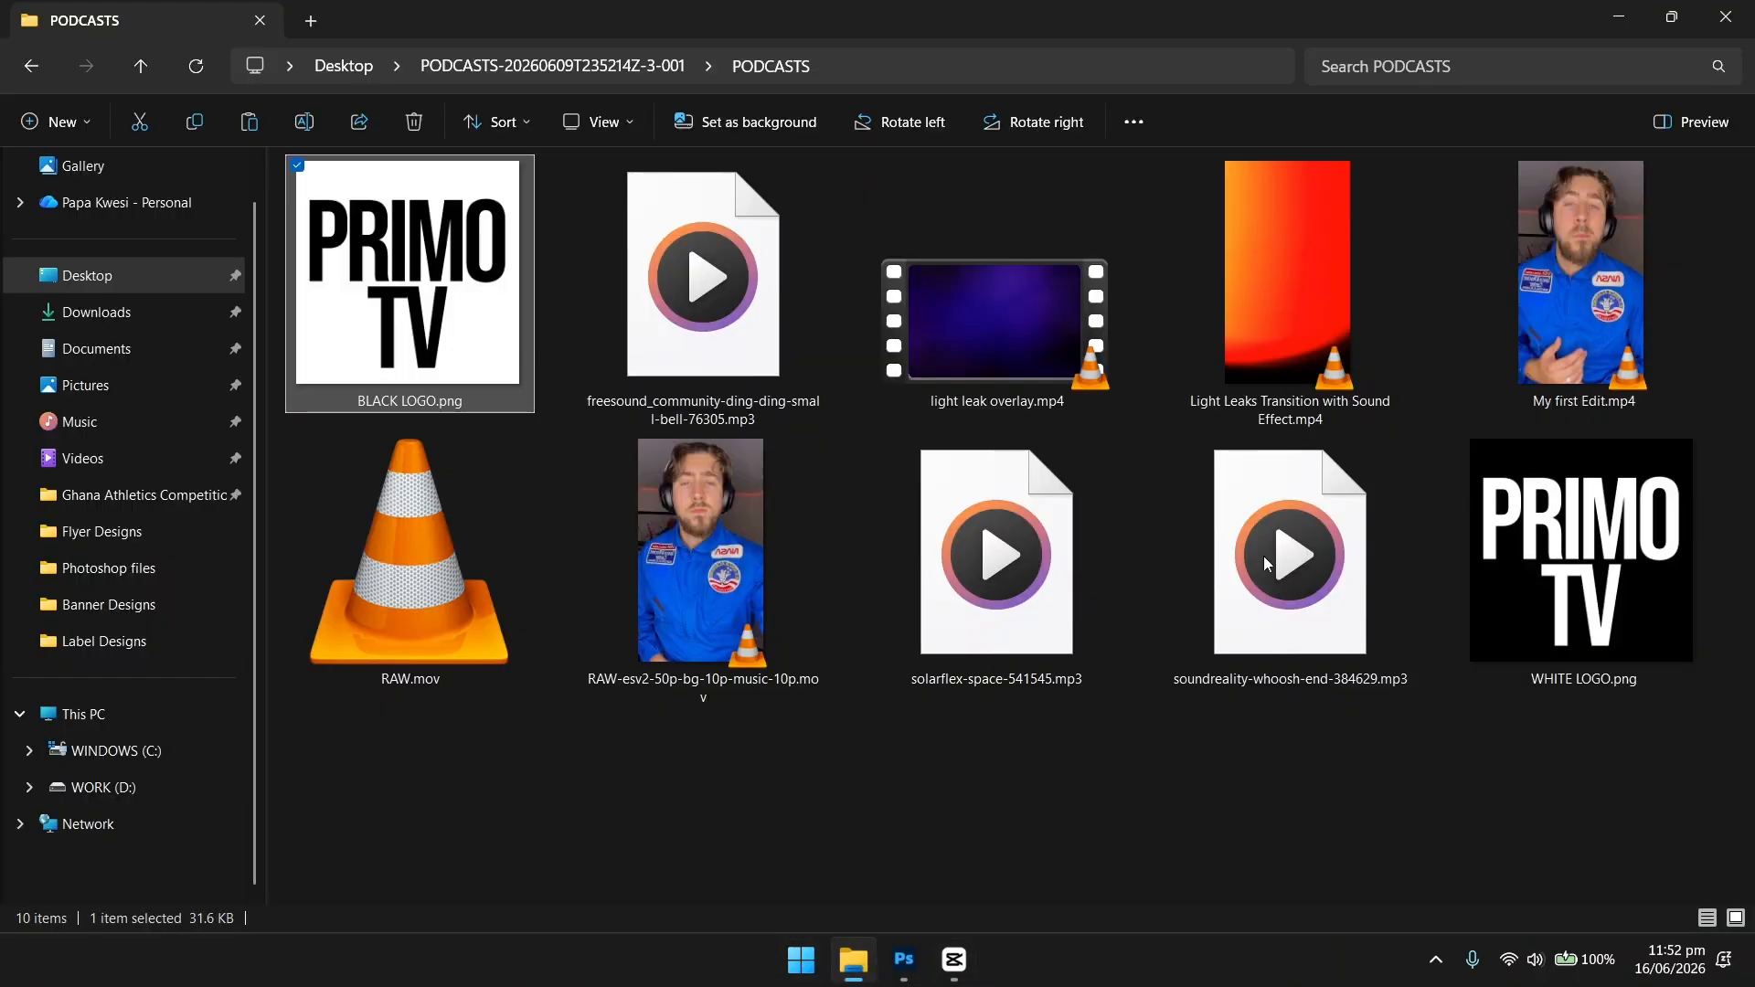
drag(407, 294, 356, 239)
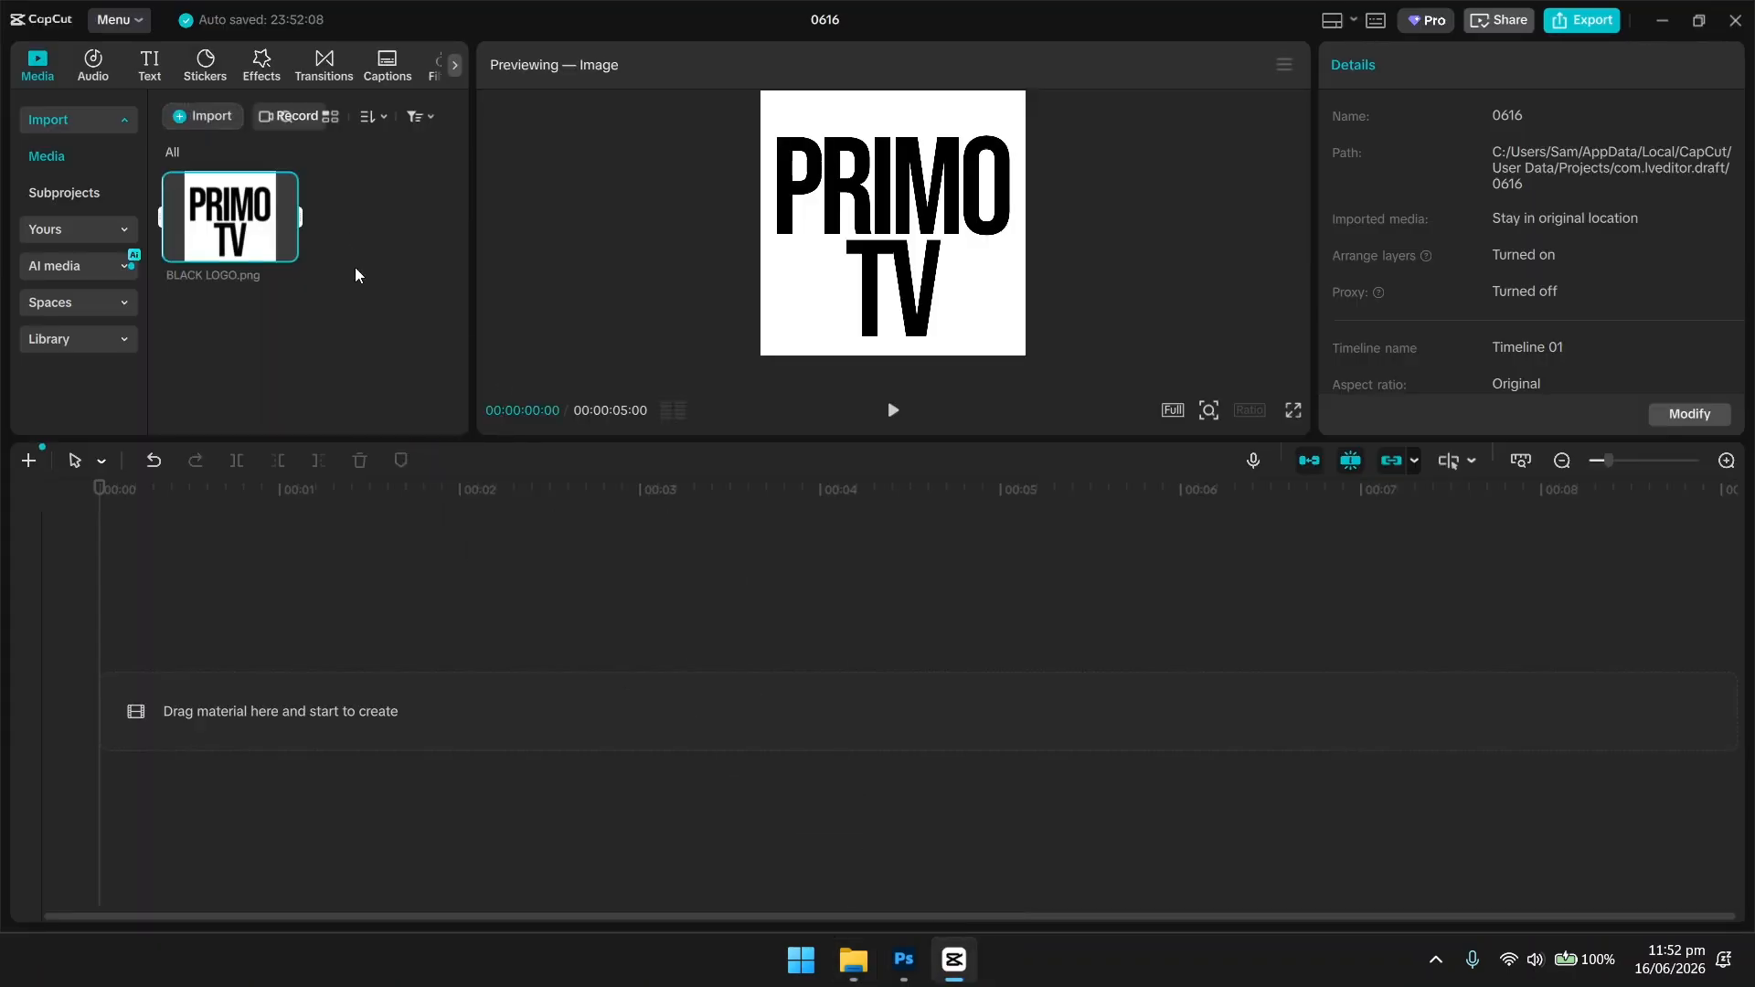
drag(243, 224, 253, 745)
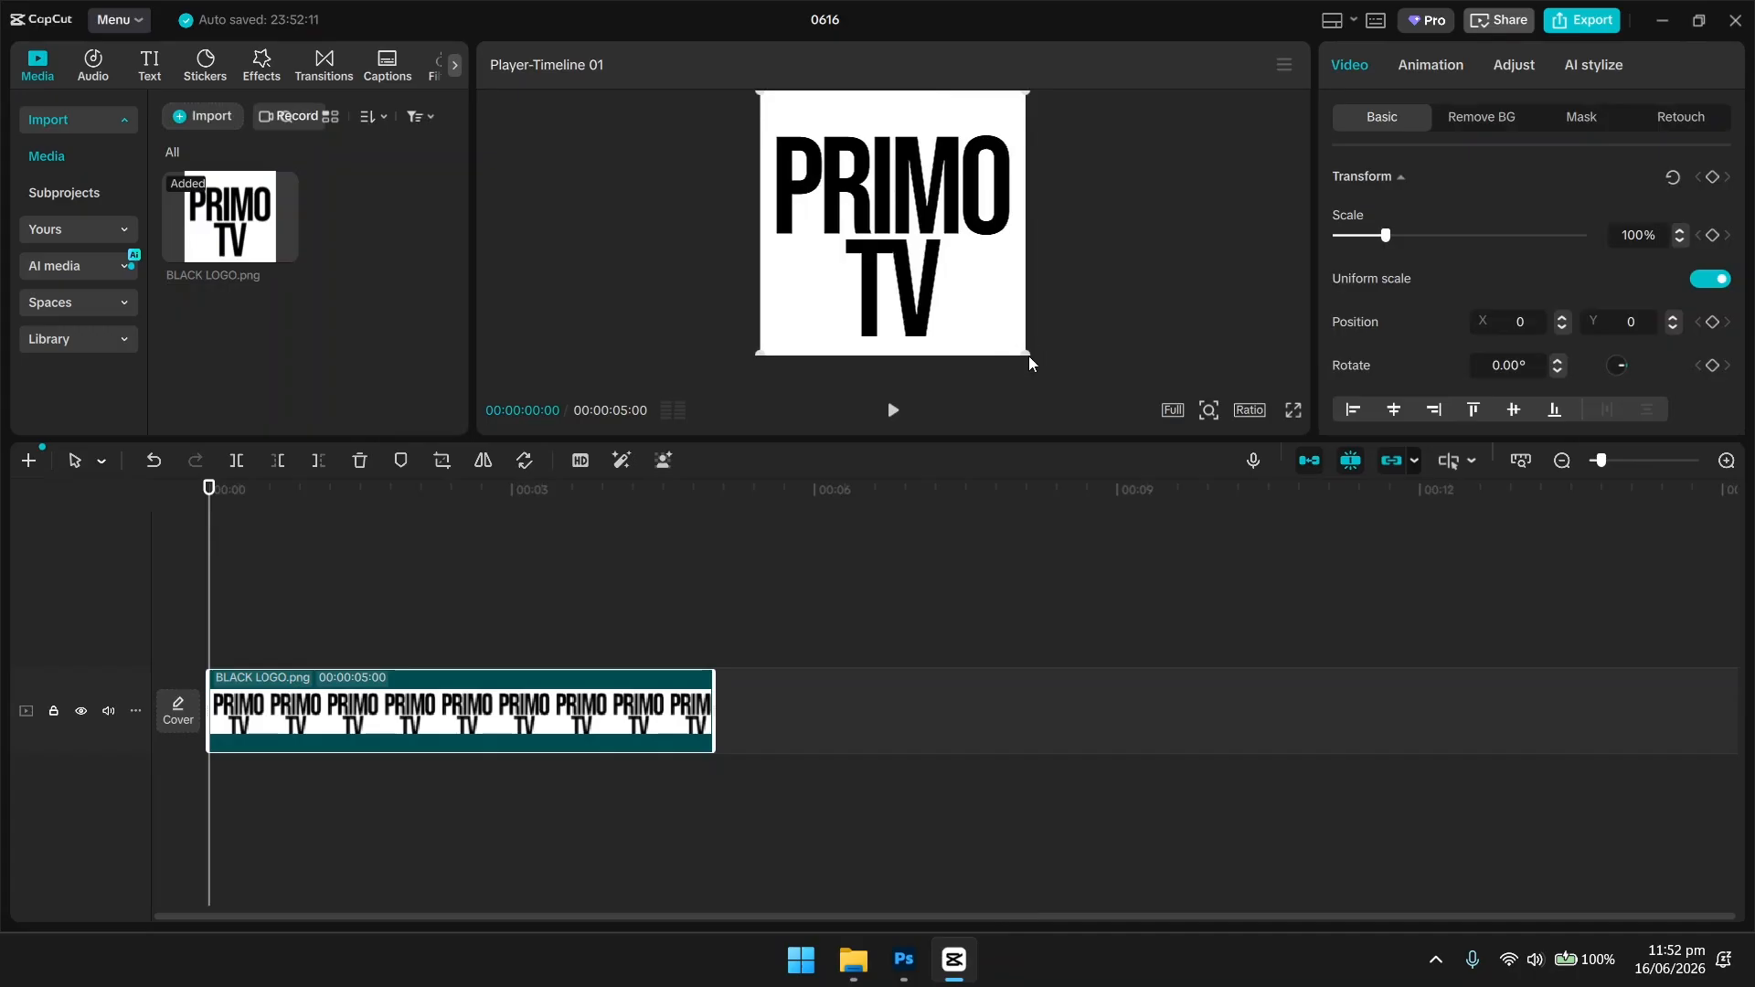
Scale the BLACK LOGO.png clip down to 67% and add a scale keyframe at 00:00:02:09.
drag(1028, 354, 980, 270)
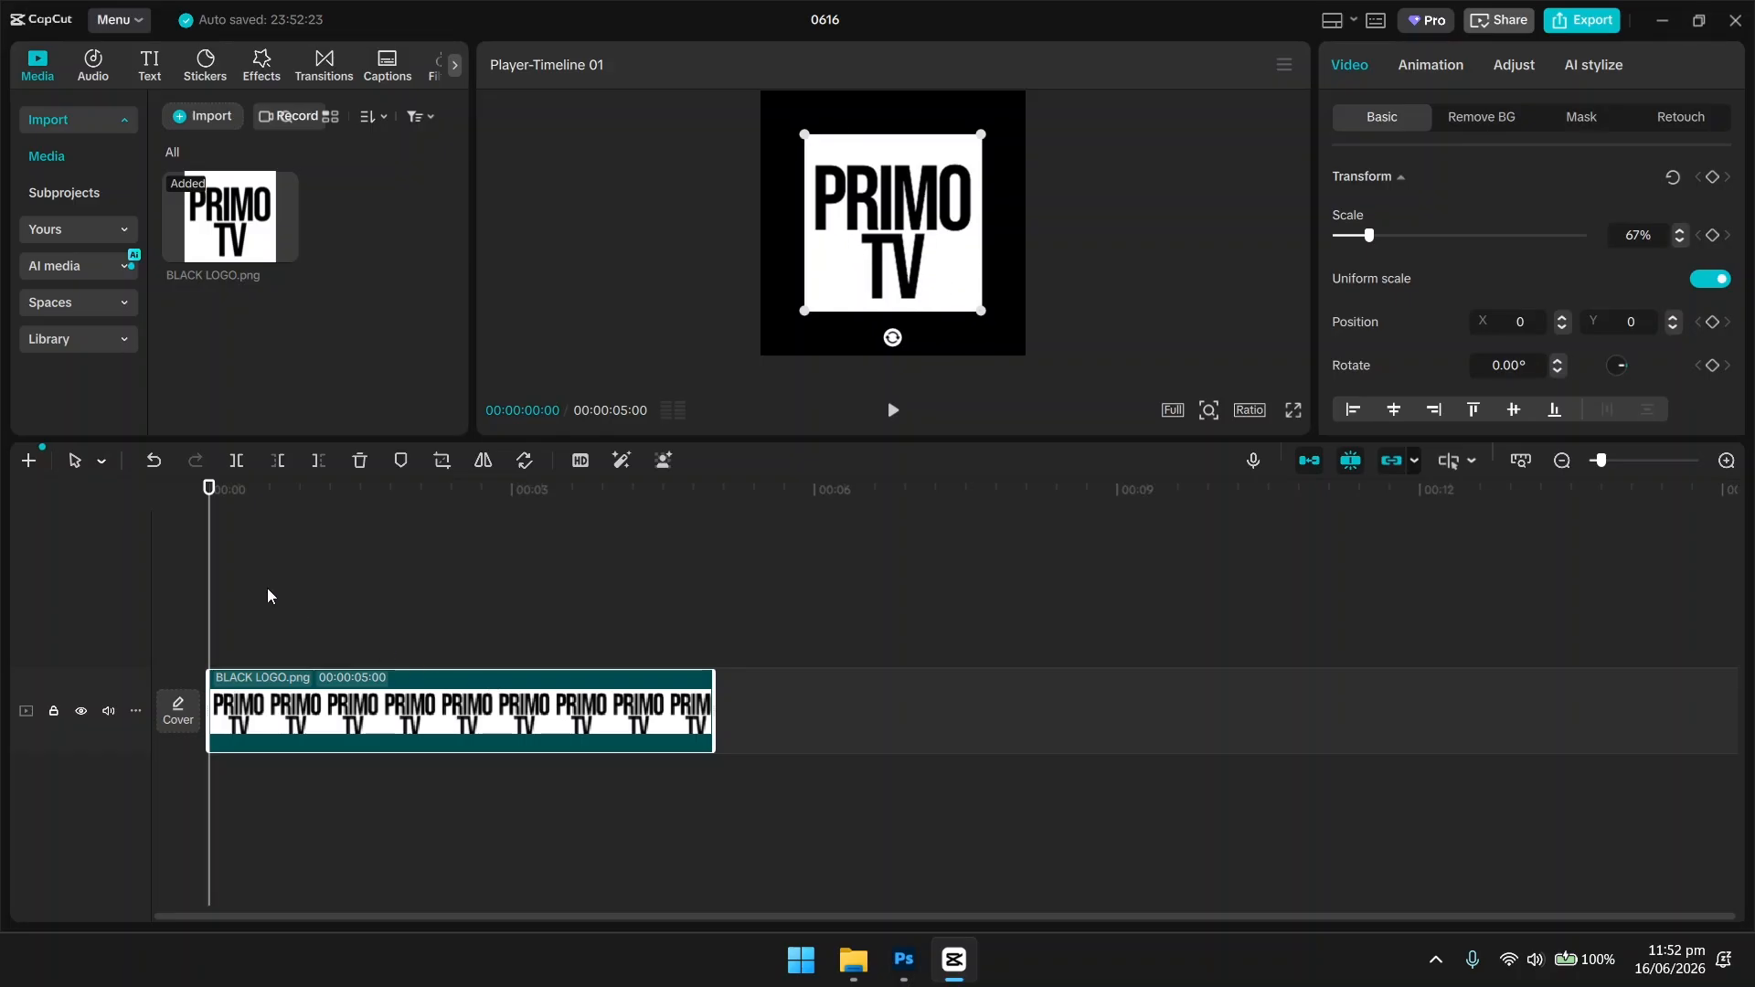
drag(307, 489, 440, 515)
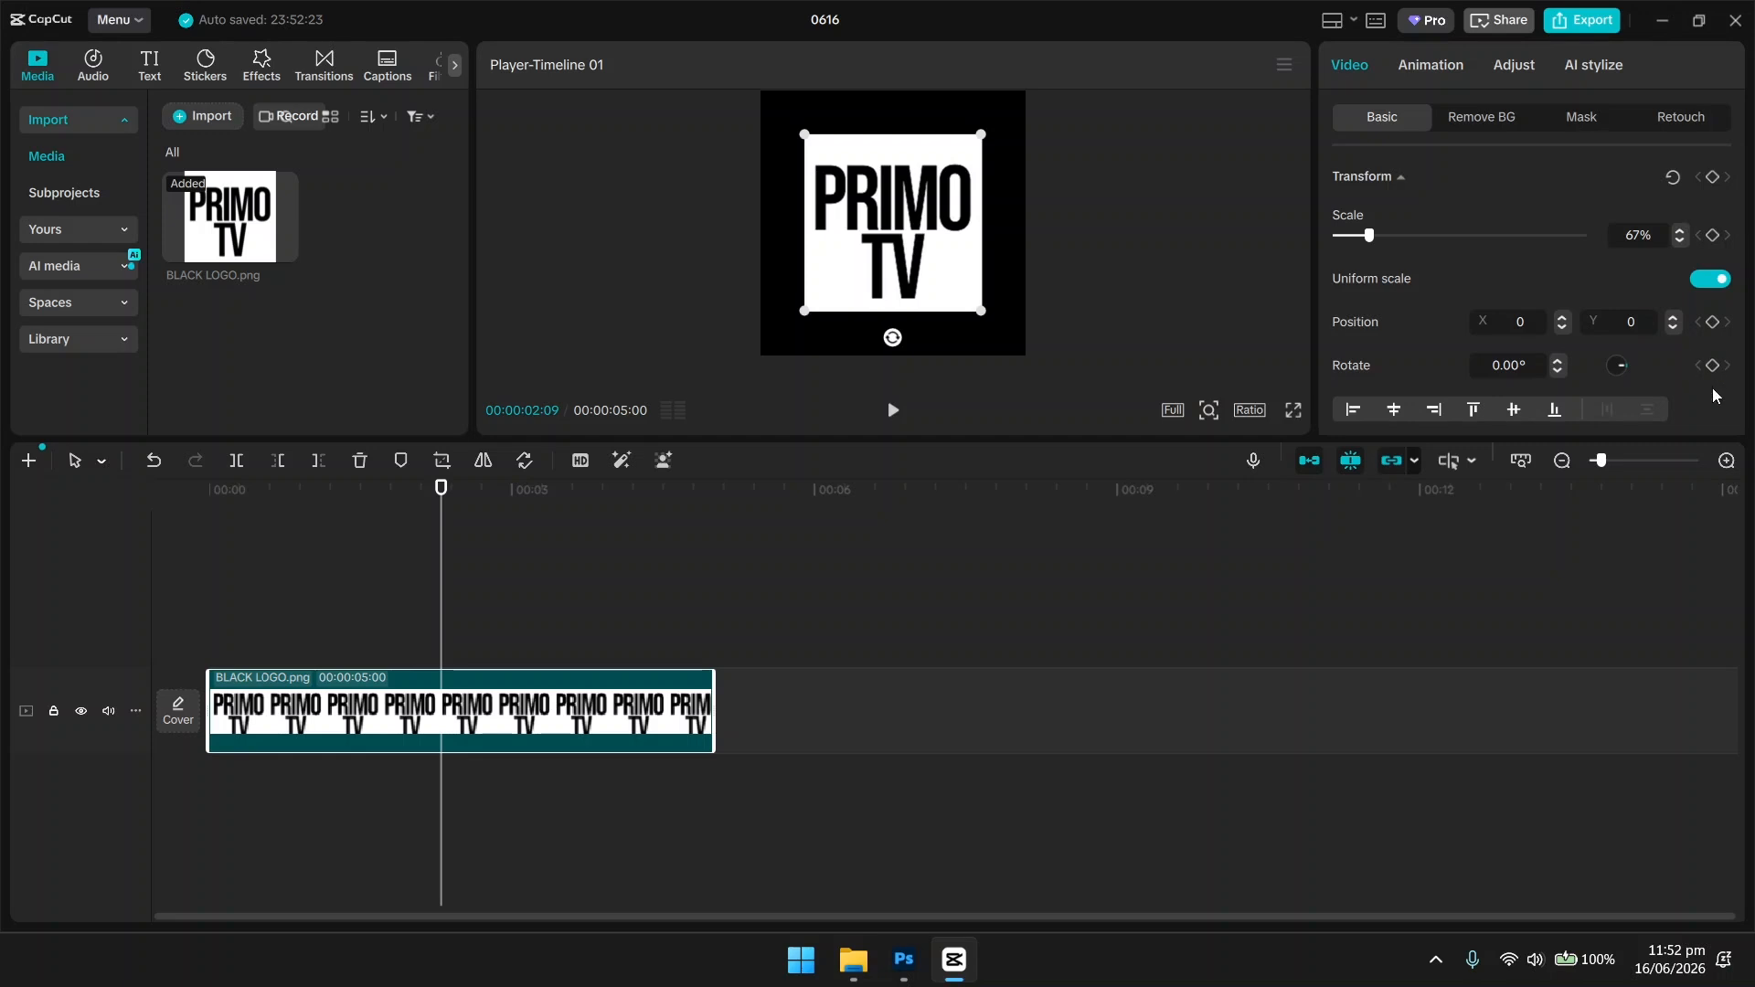
scroll(1685, 335, down, 3)
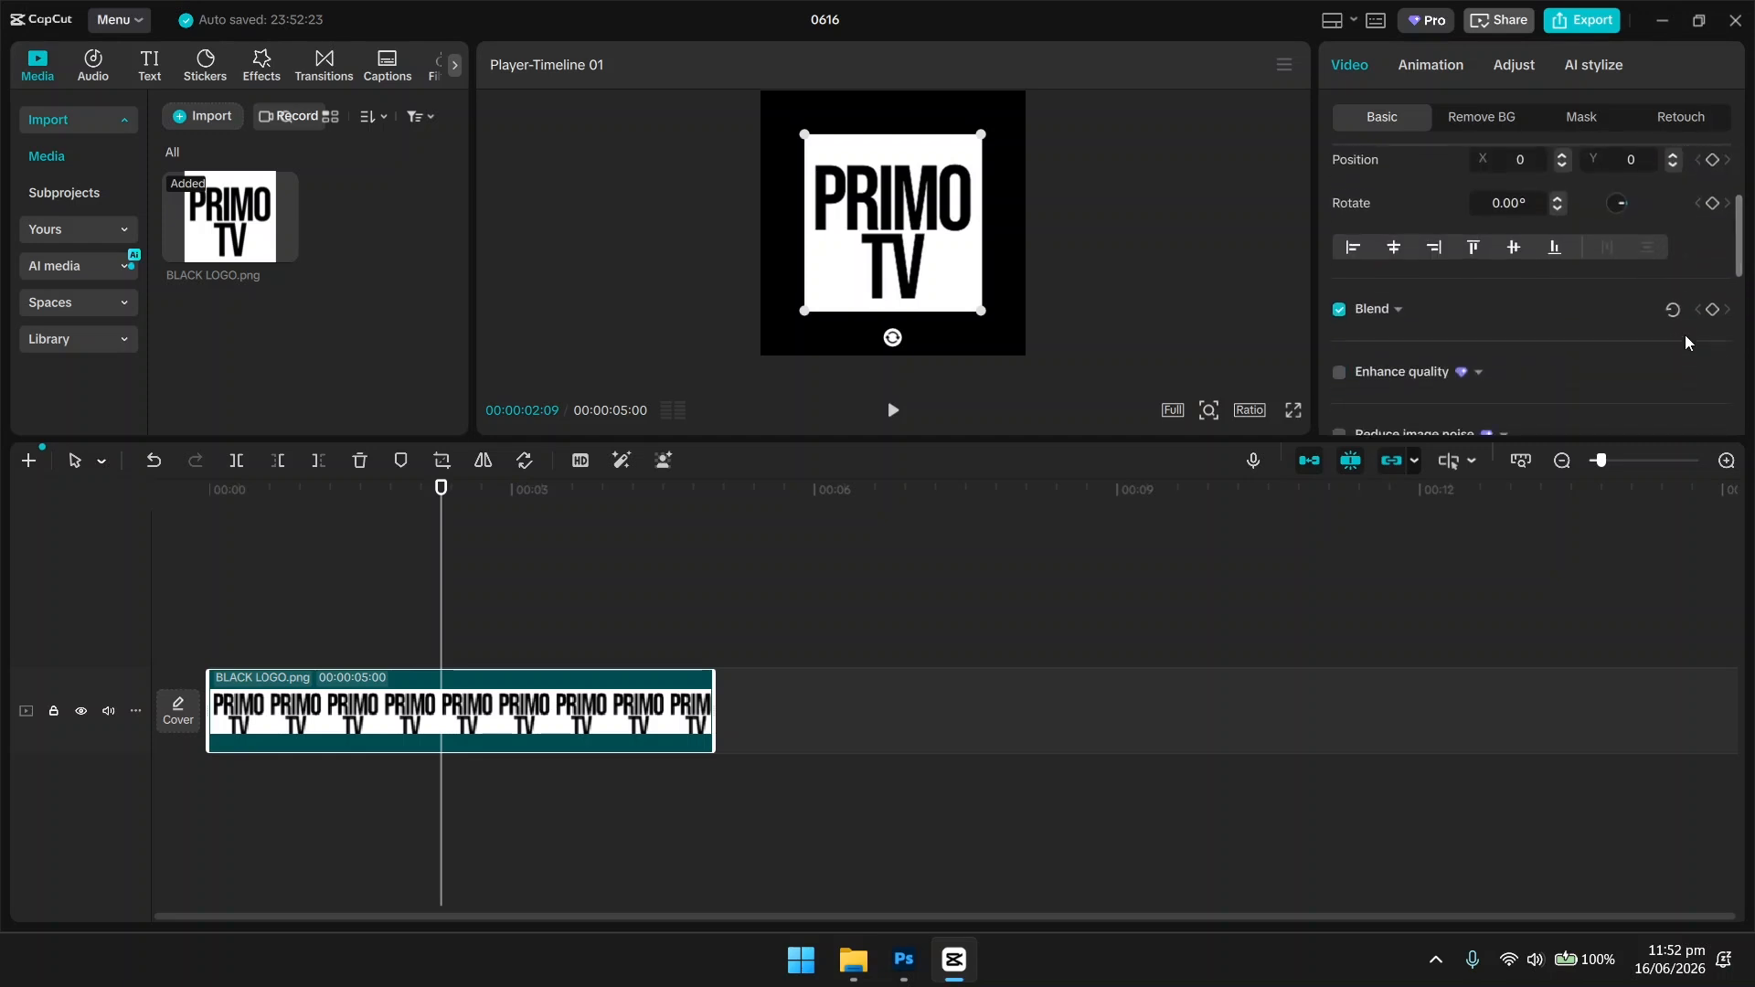
scroll(1686, 334, up, 2)
scroll(1685, 334, up, 2)
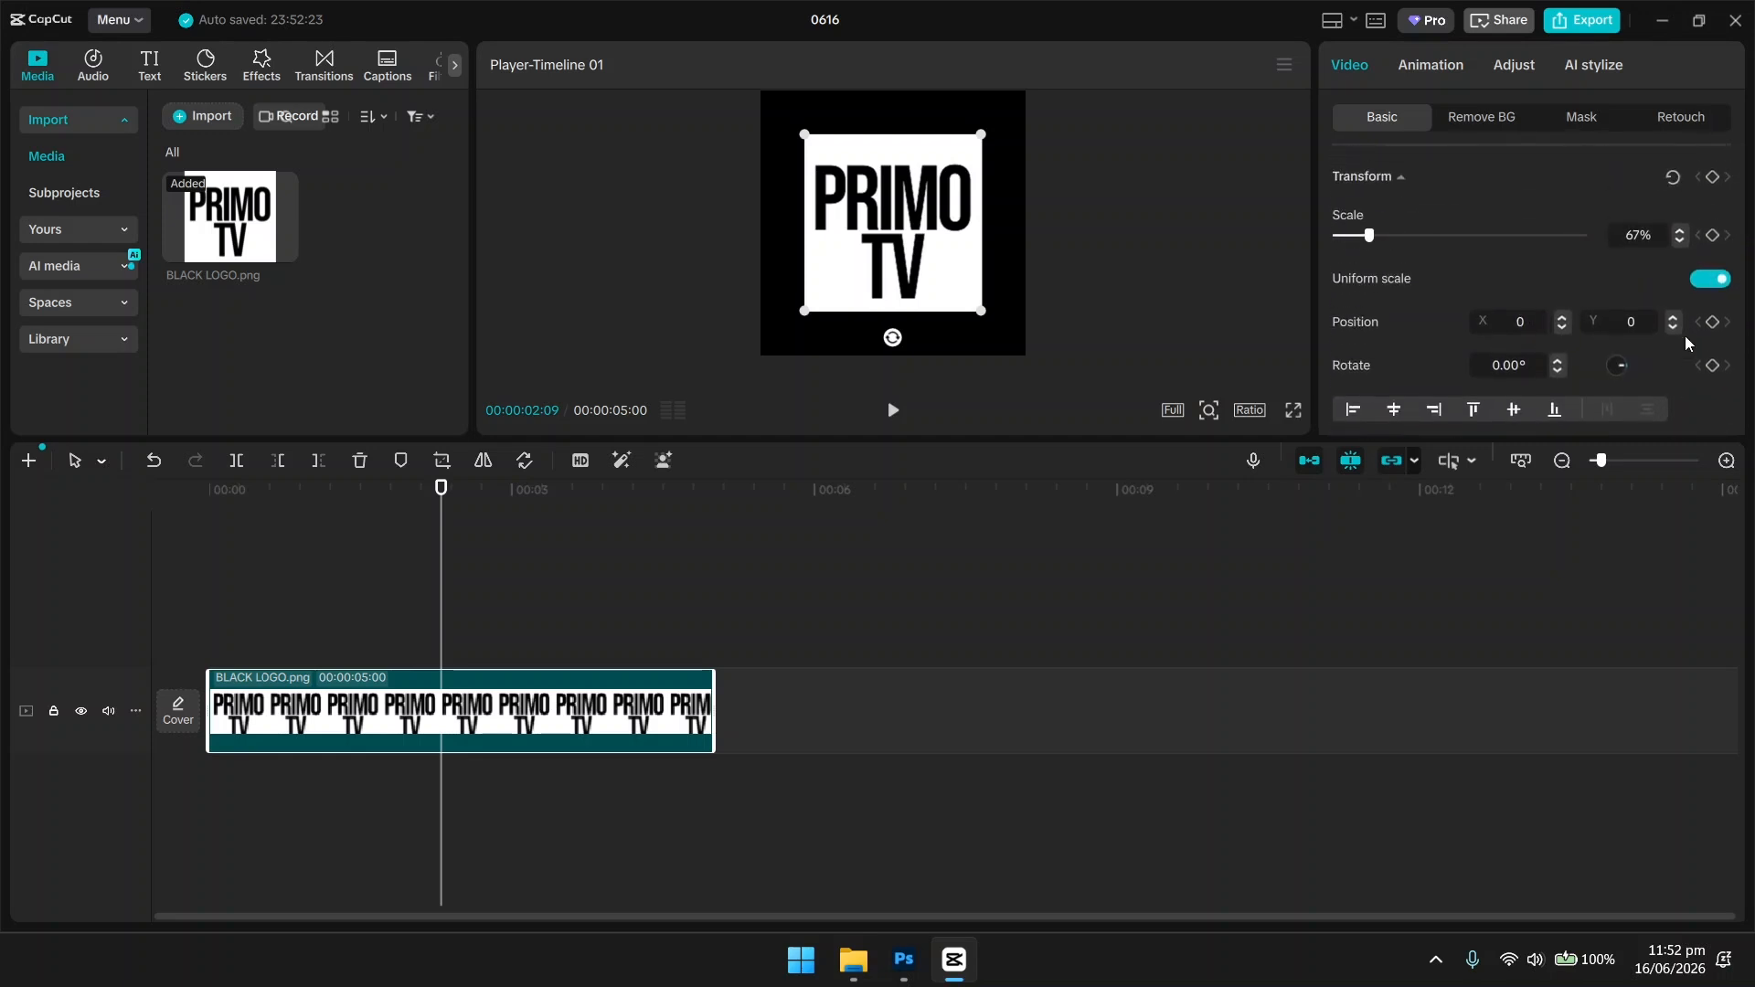
click(1713, 236)
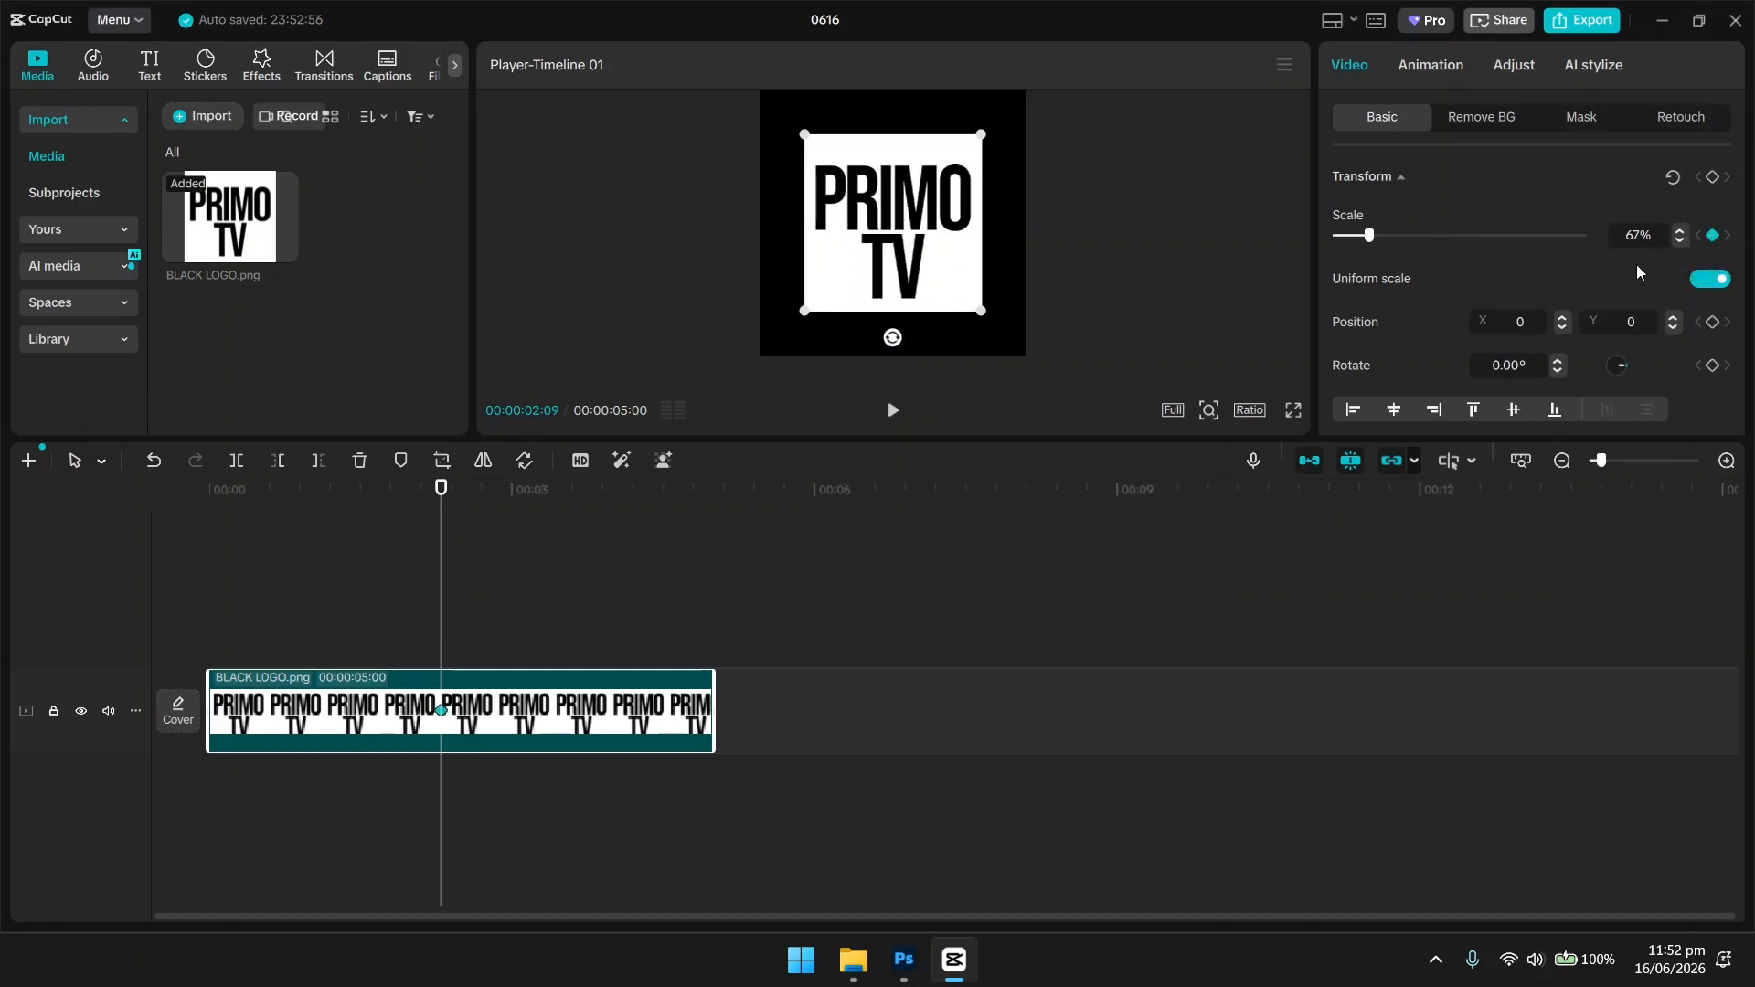
Expand the logo clip's Blend settings and add an opacity keyframe at 100% at 00:00:02:09.
scroll(1636, 265, down, 3)
click(1398, 309)
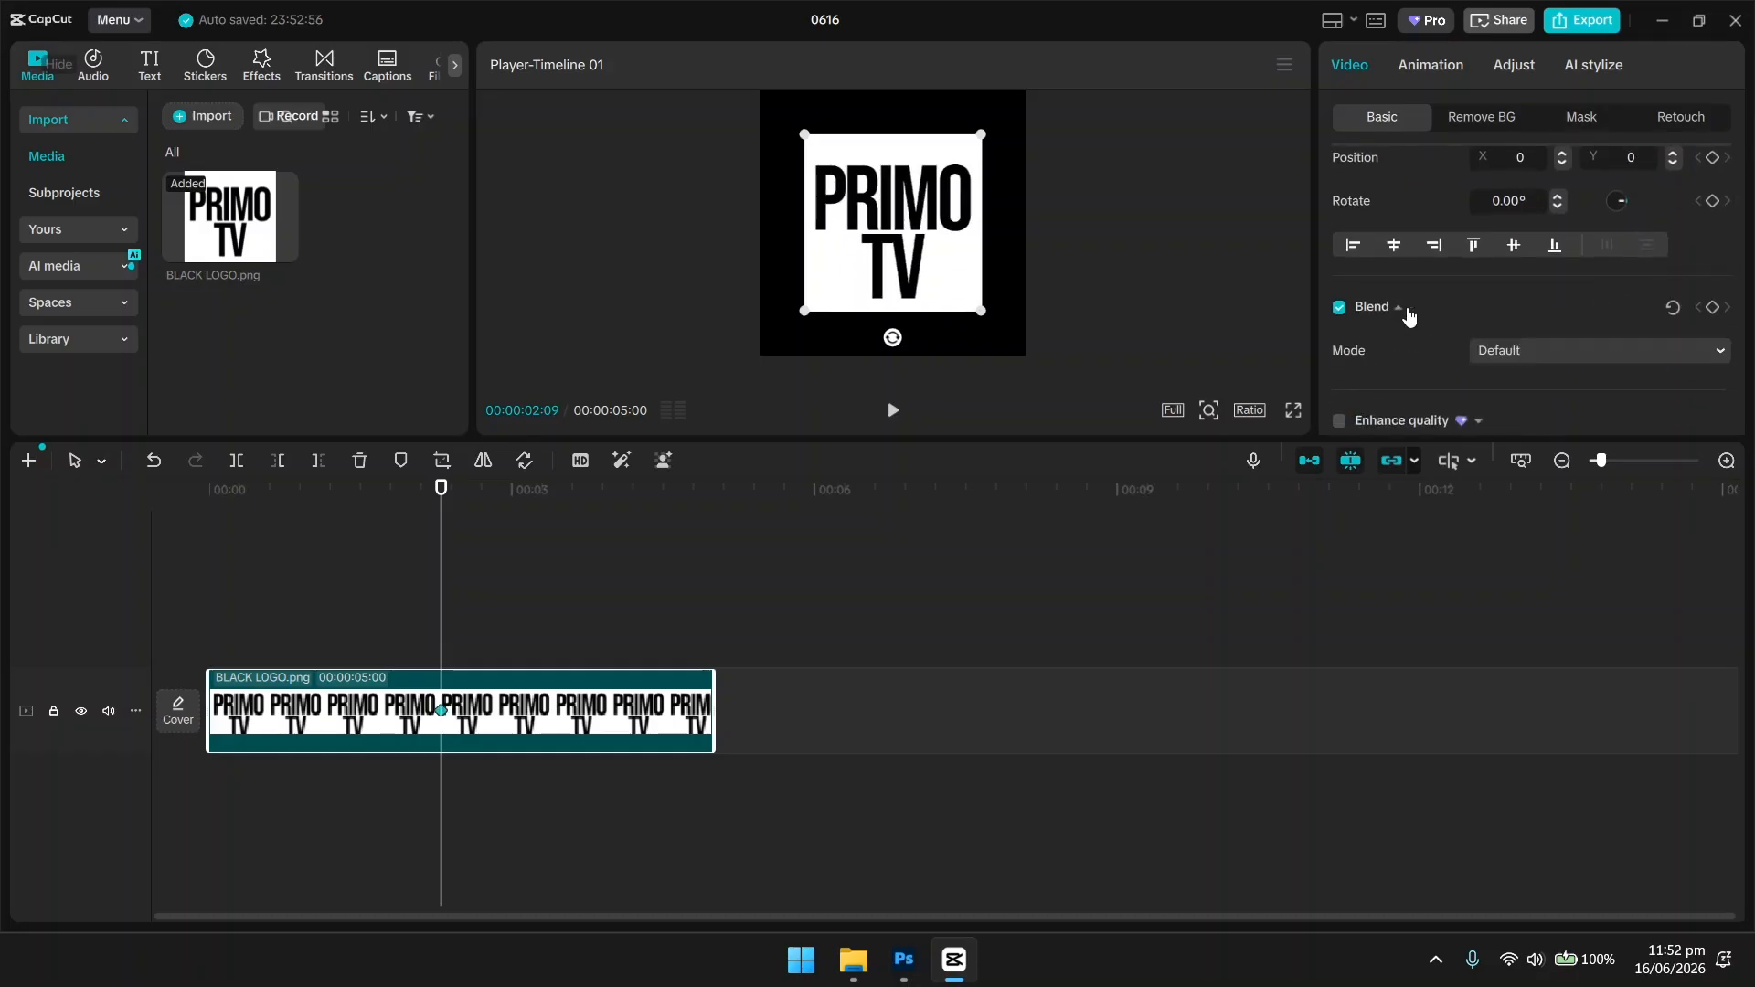
scroll(1499, 343, down, 1)
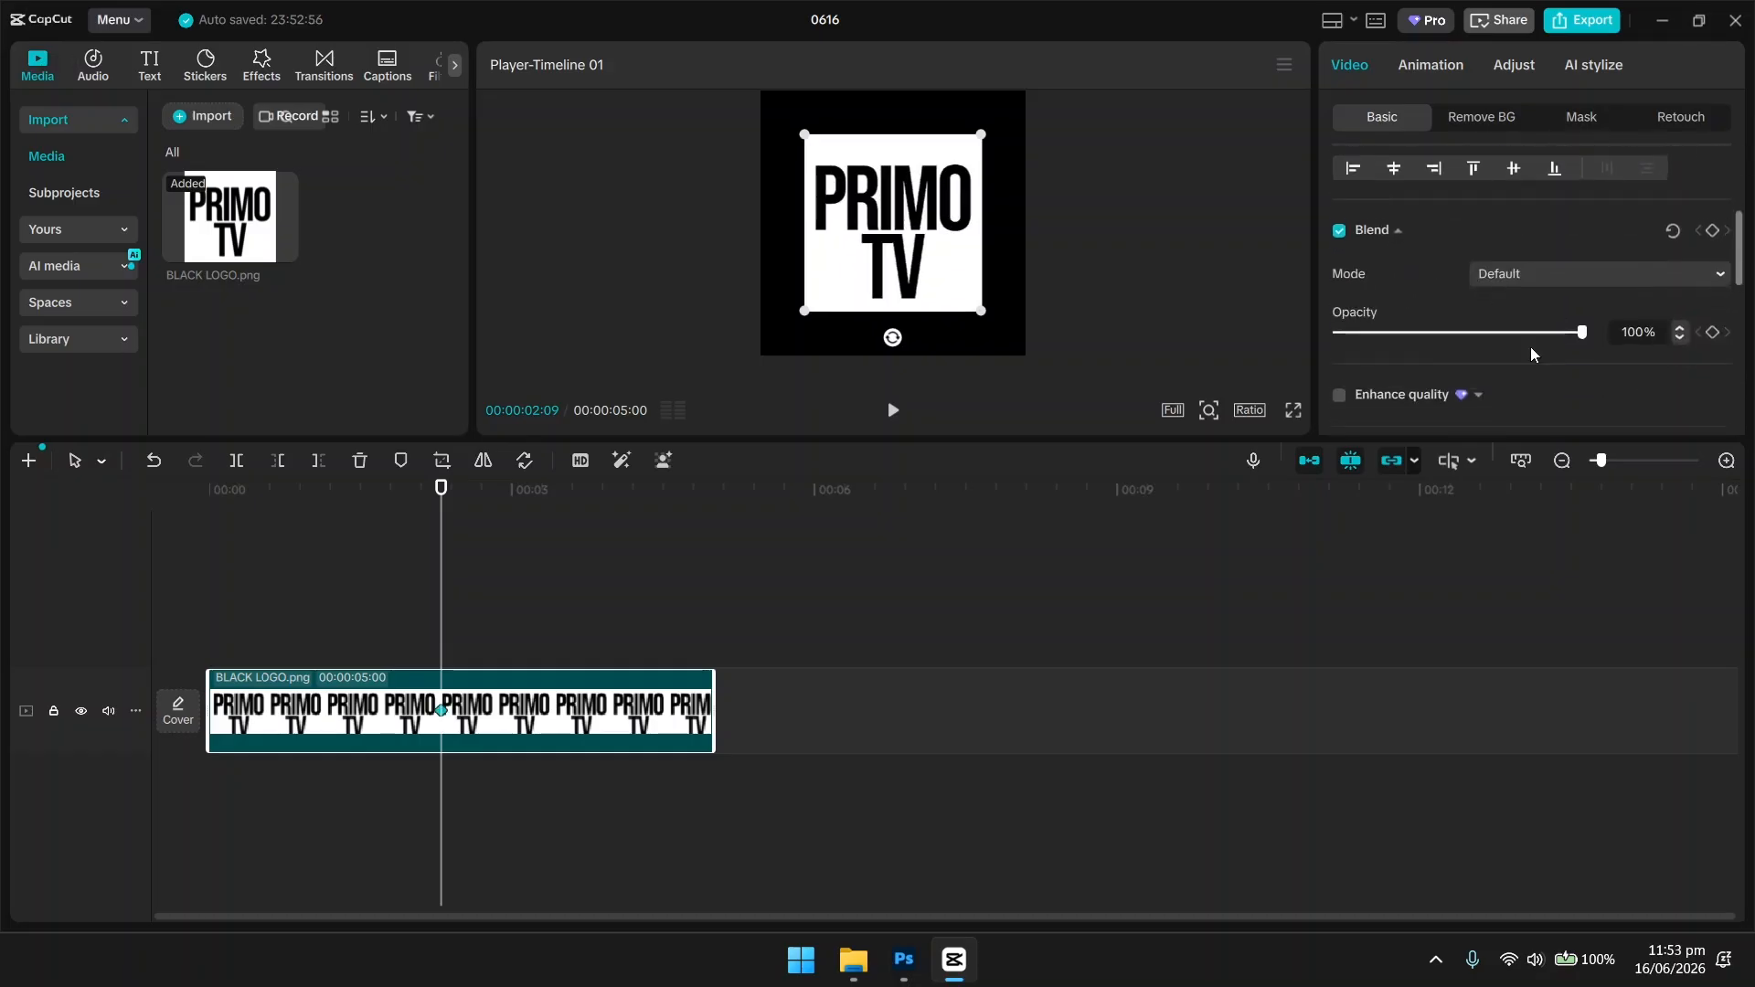
click(1713, 327)
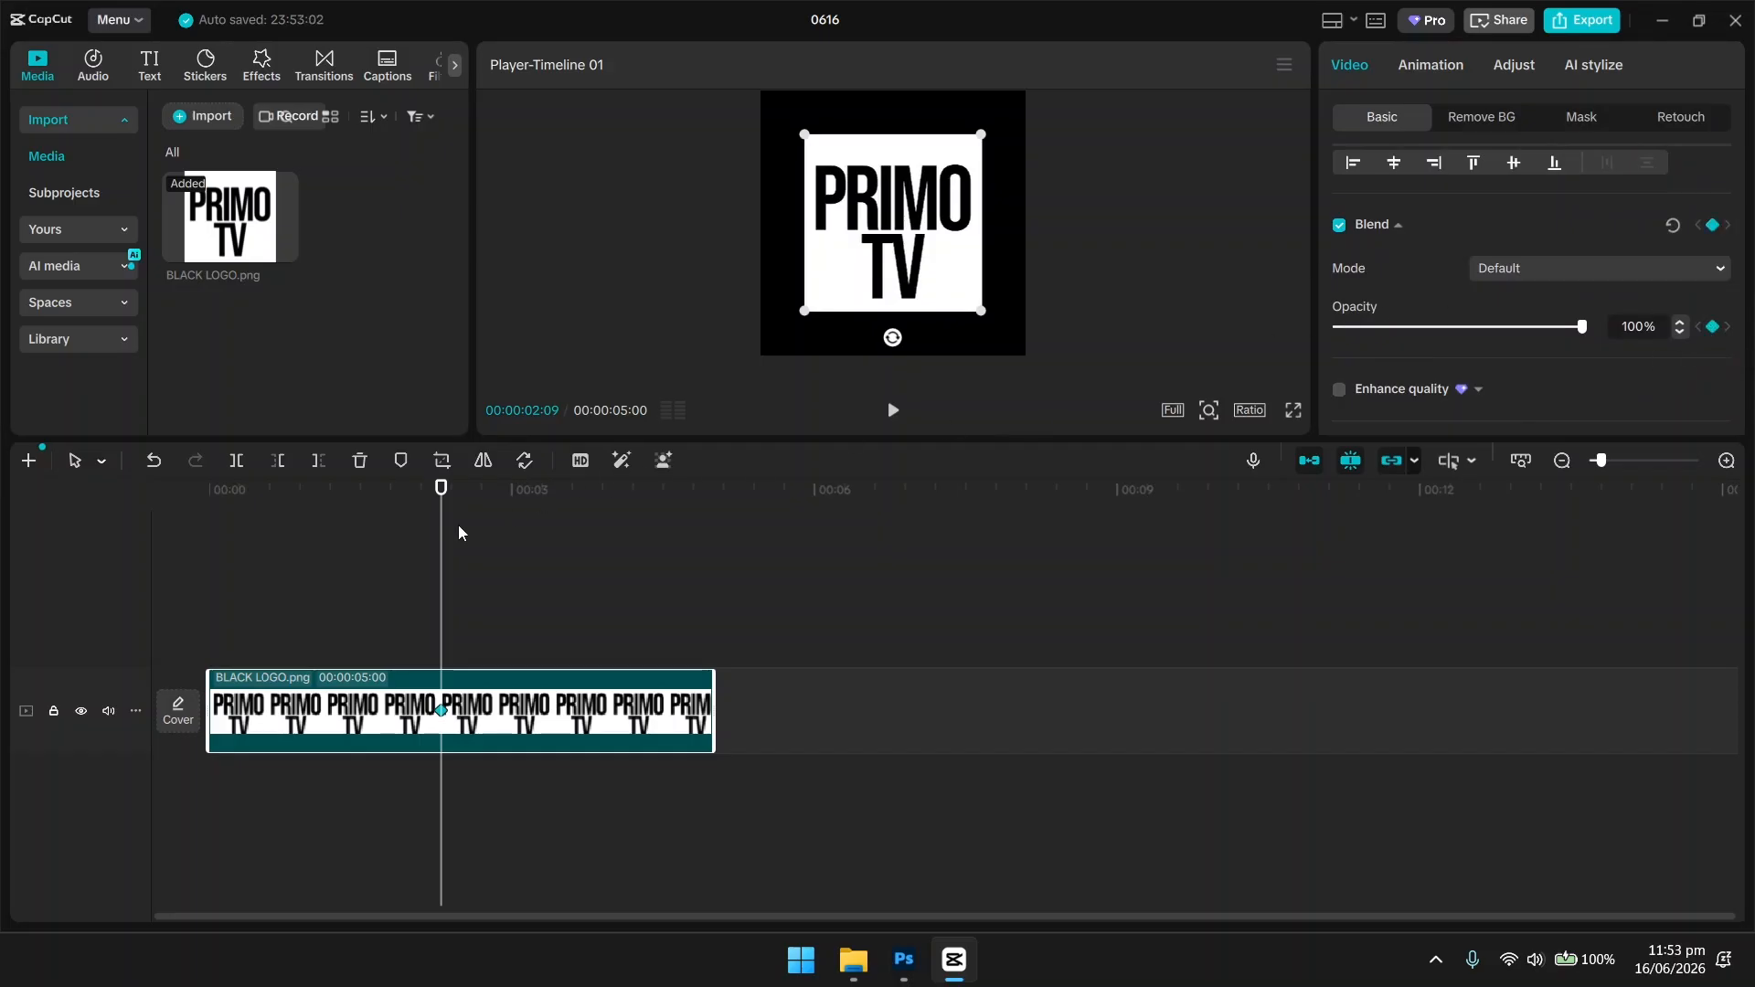
Set the logo's opacity to 0% at the very start of the clip, 00:00:00:00.
click(350, 539)
drag(312, 539, 168, 548)
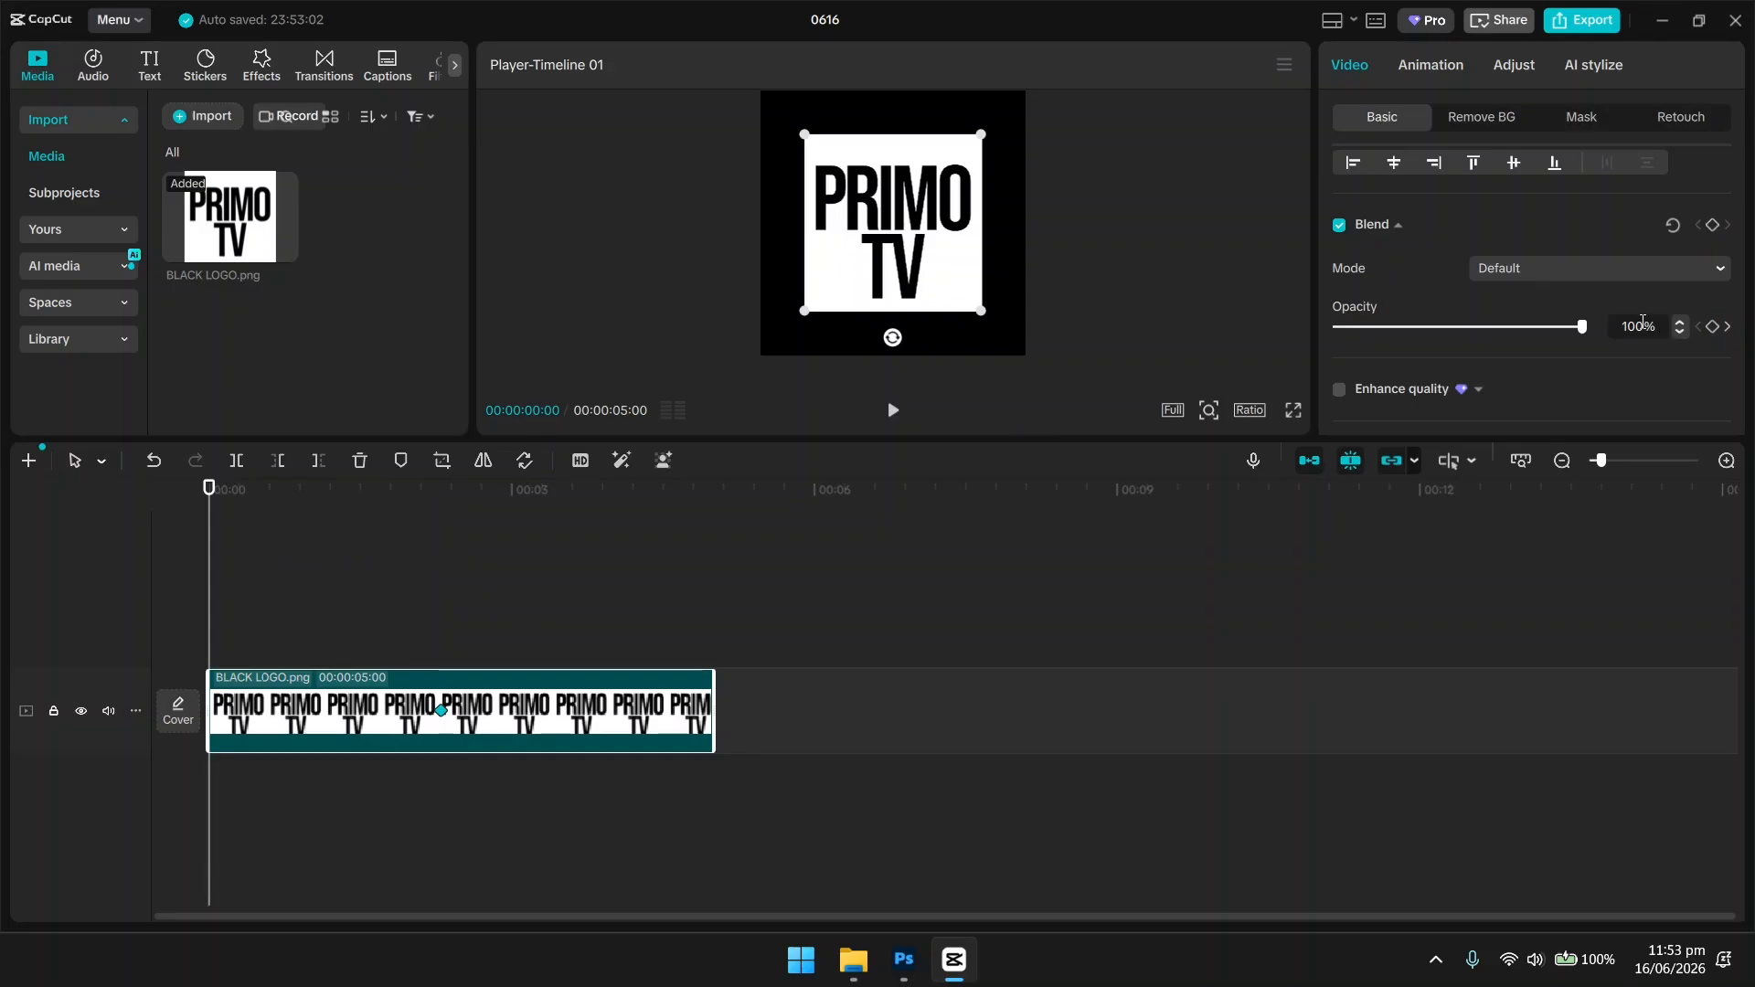
click(1643, 324)
text(0)
key(Return)
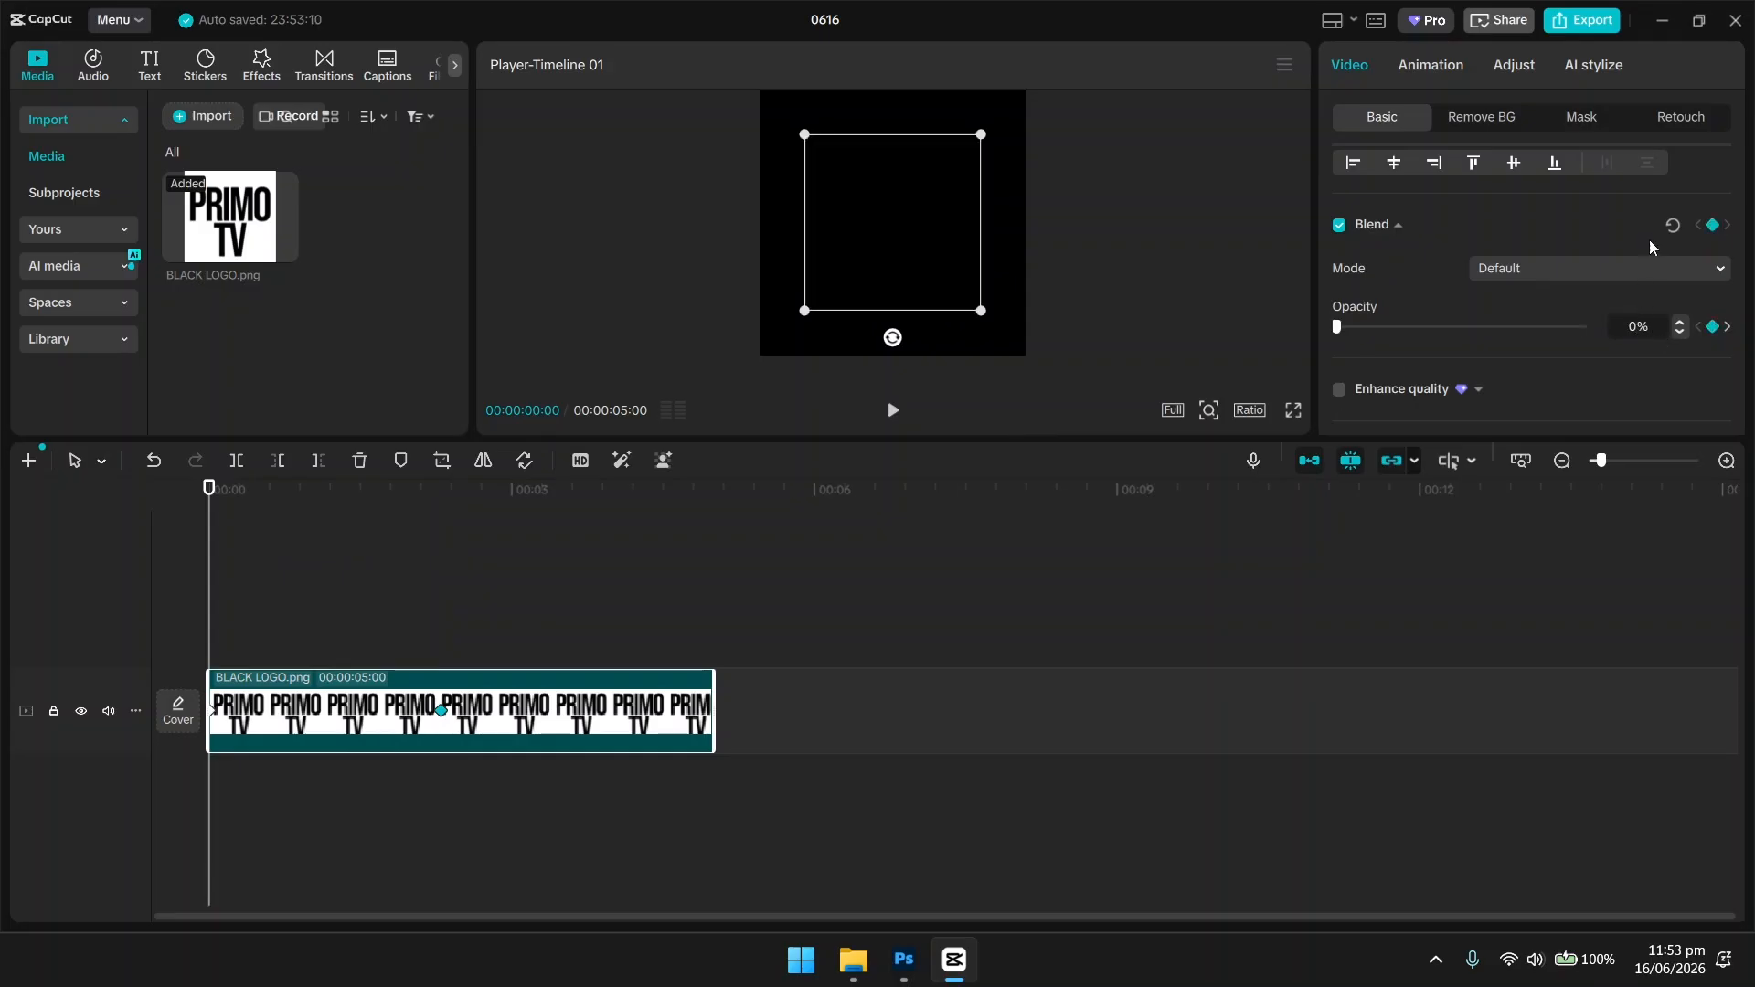
Reduce the logo's scale to 11% at 00:00:00:00 so it grows toward the 00:00:02:09 keyframe.
scroll(1649, 242, up, 5)
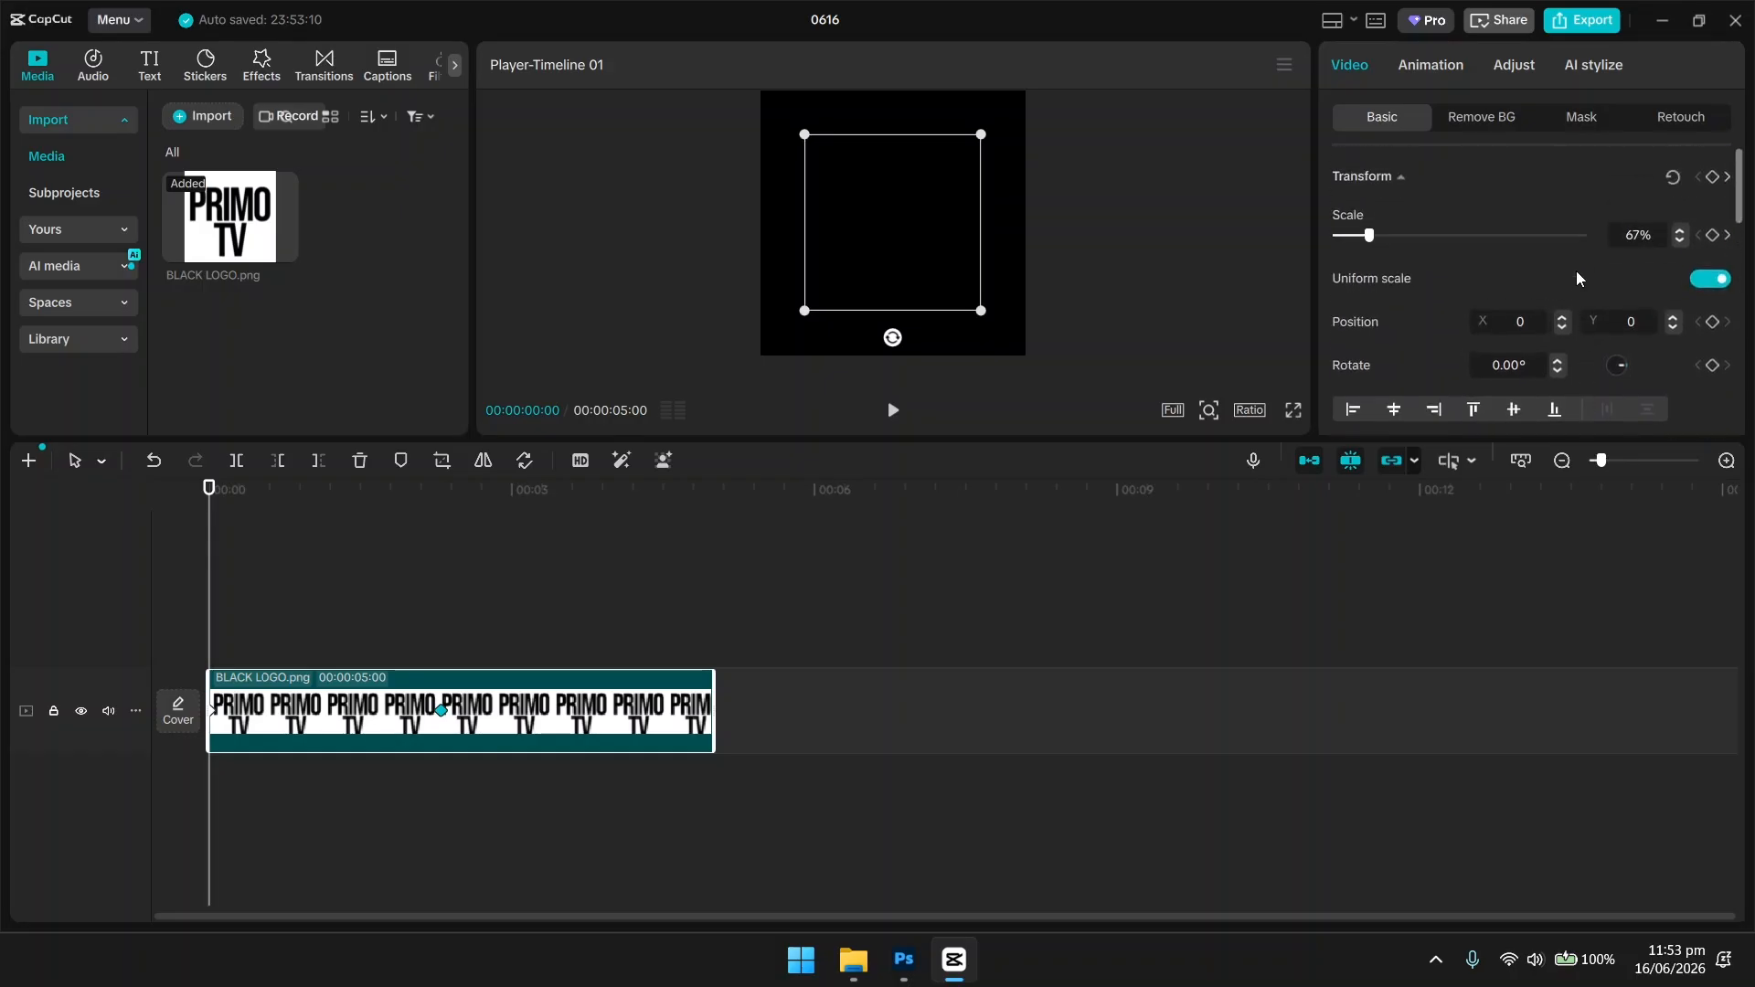
click(1363, 241)
drag(1363, 241, 1340, 247)
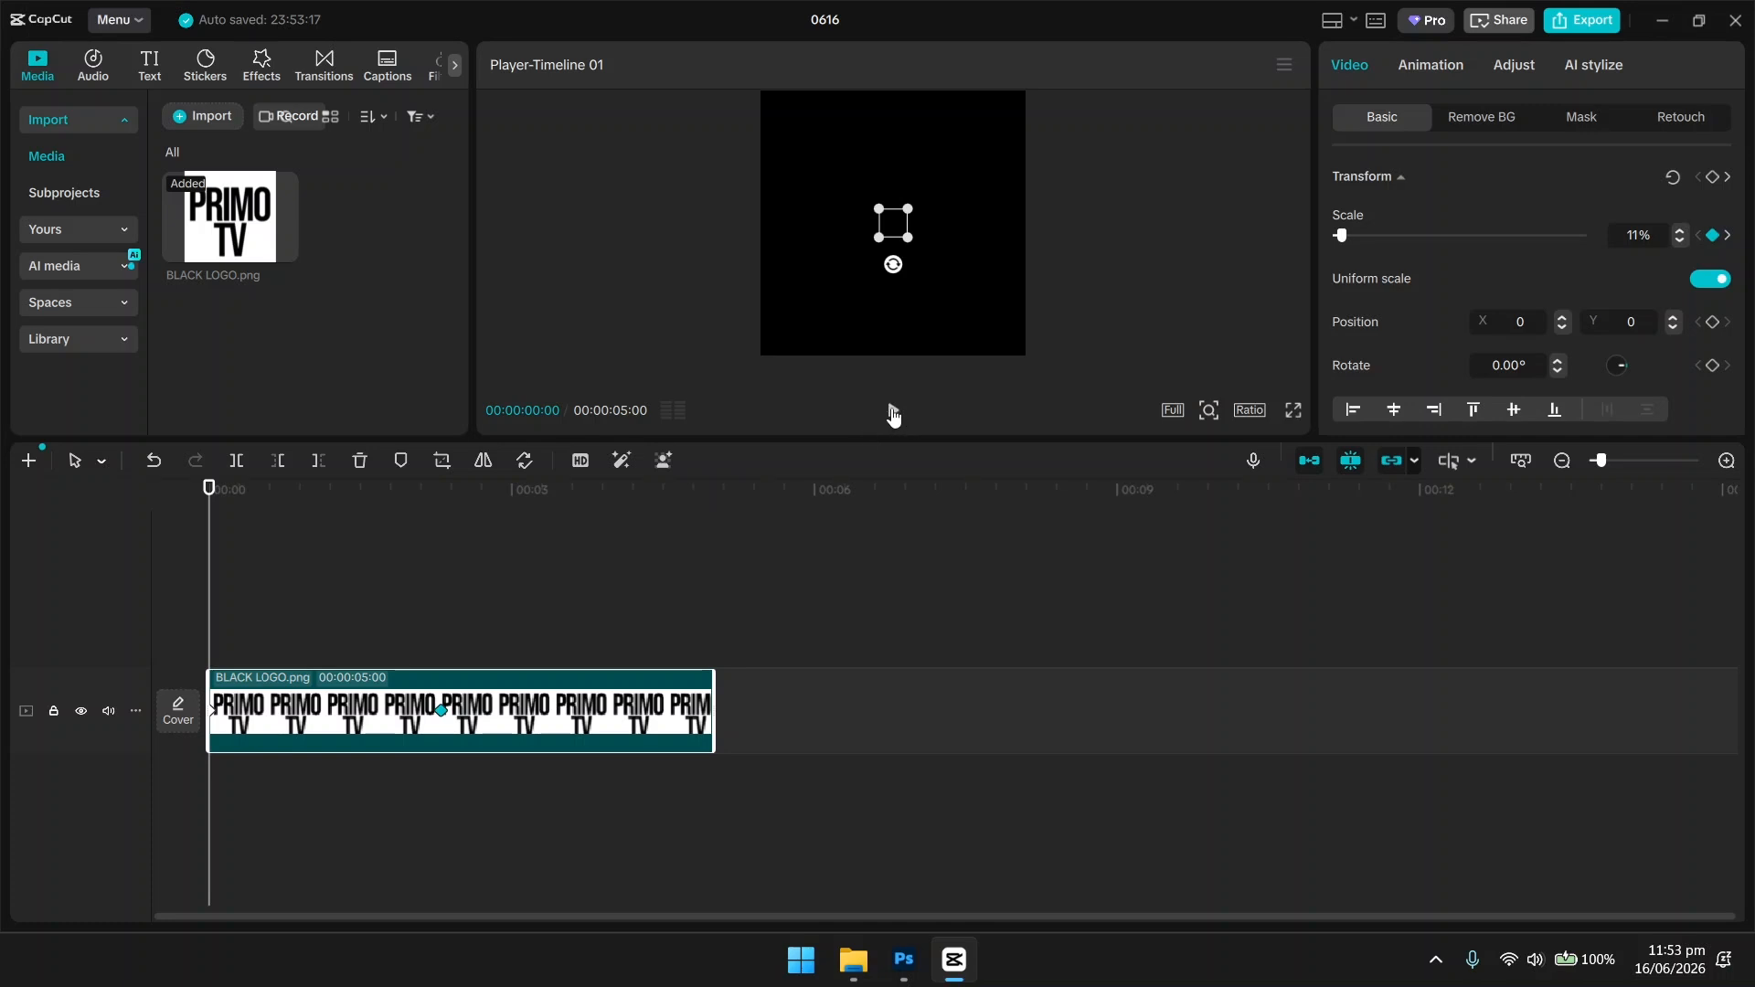
Play the logo animation from the start, and scrub from 00:00:00:00 to 00:00:02:09 to check the scale and opacity change.
click(894, 413)
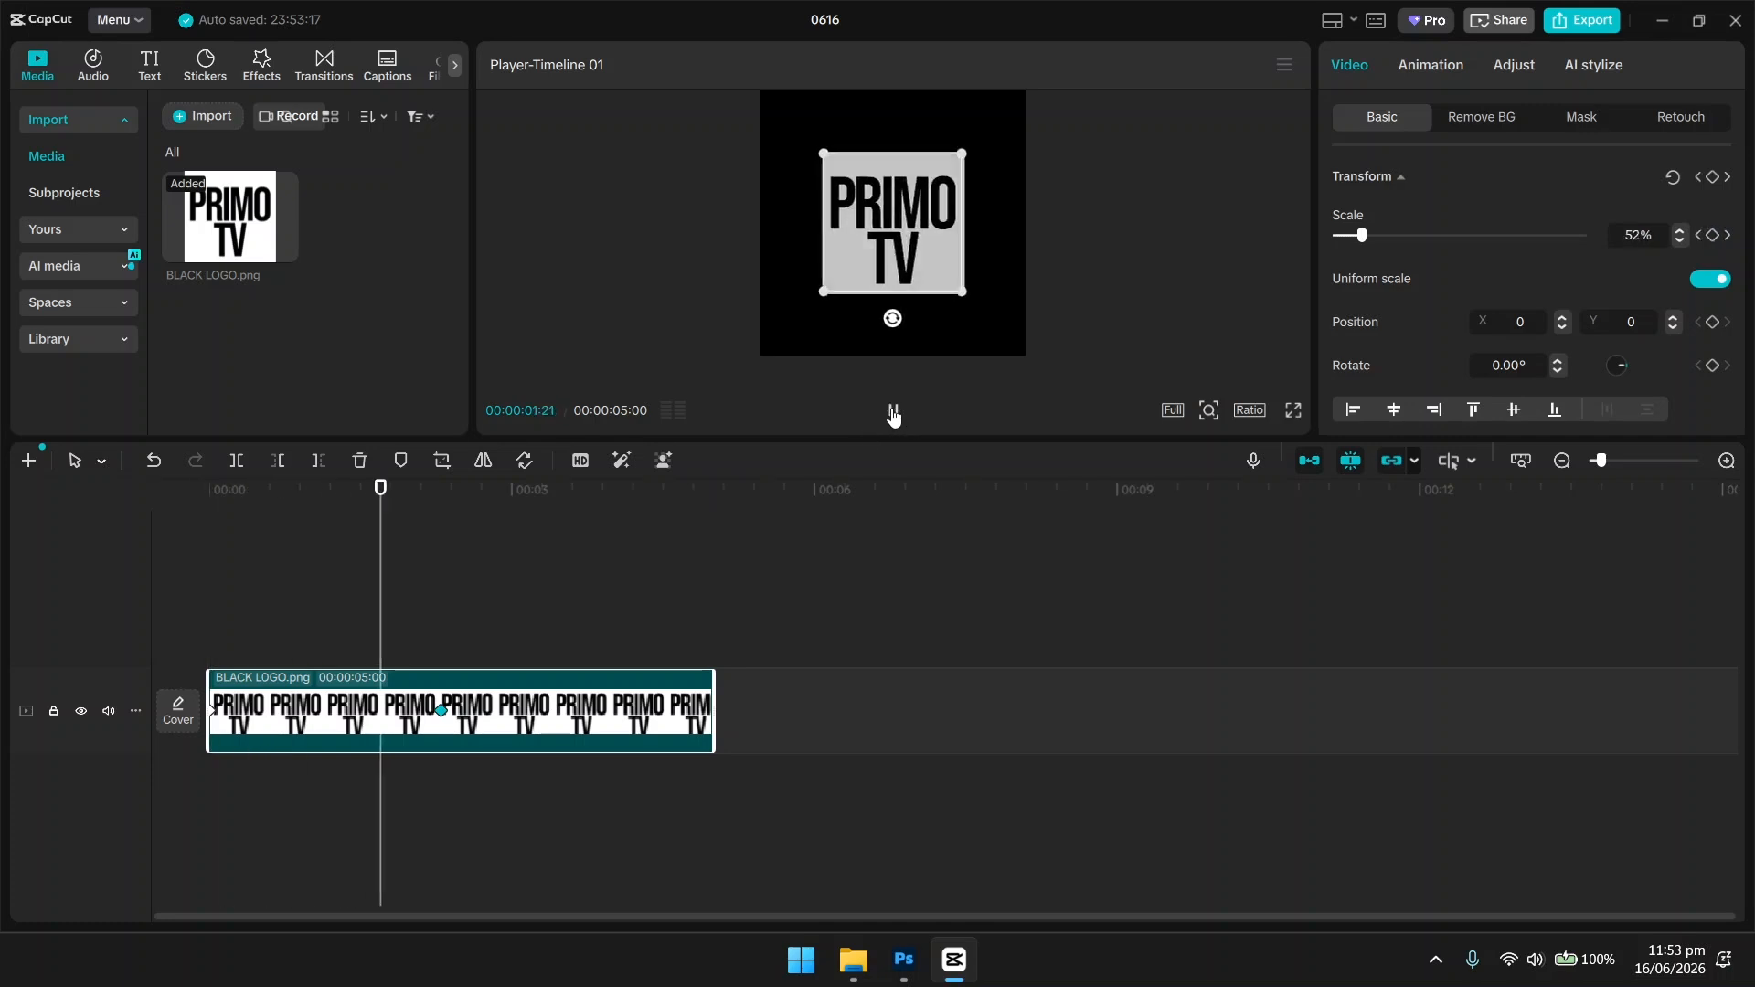
click(894, 413)
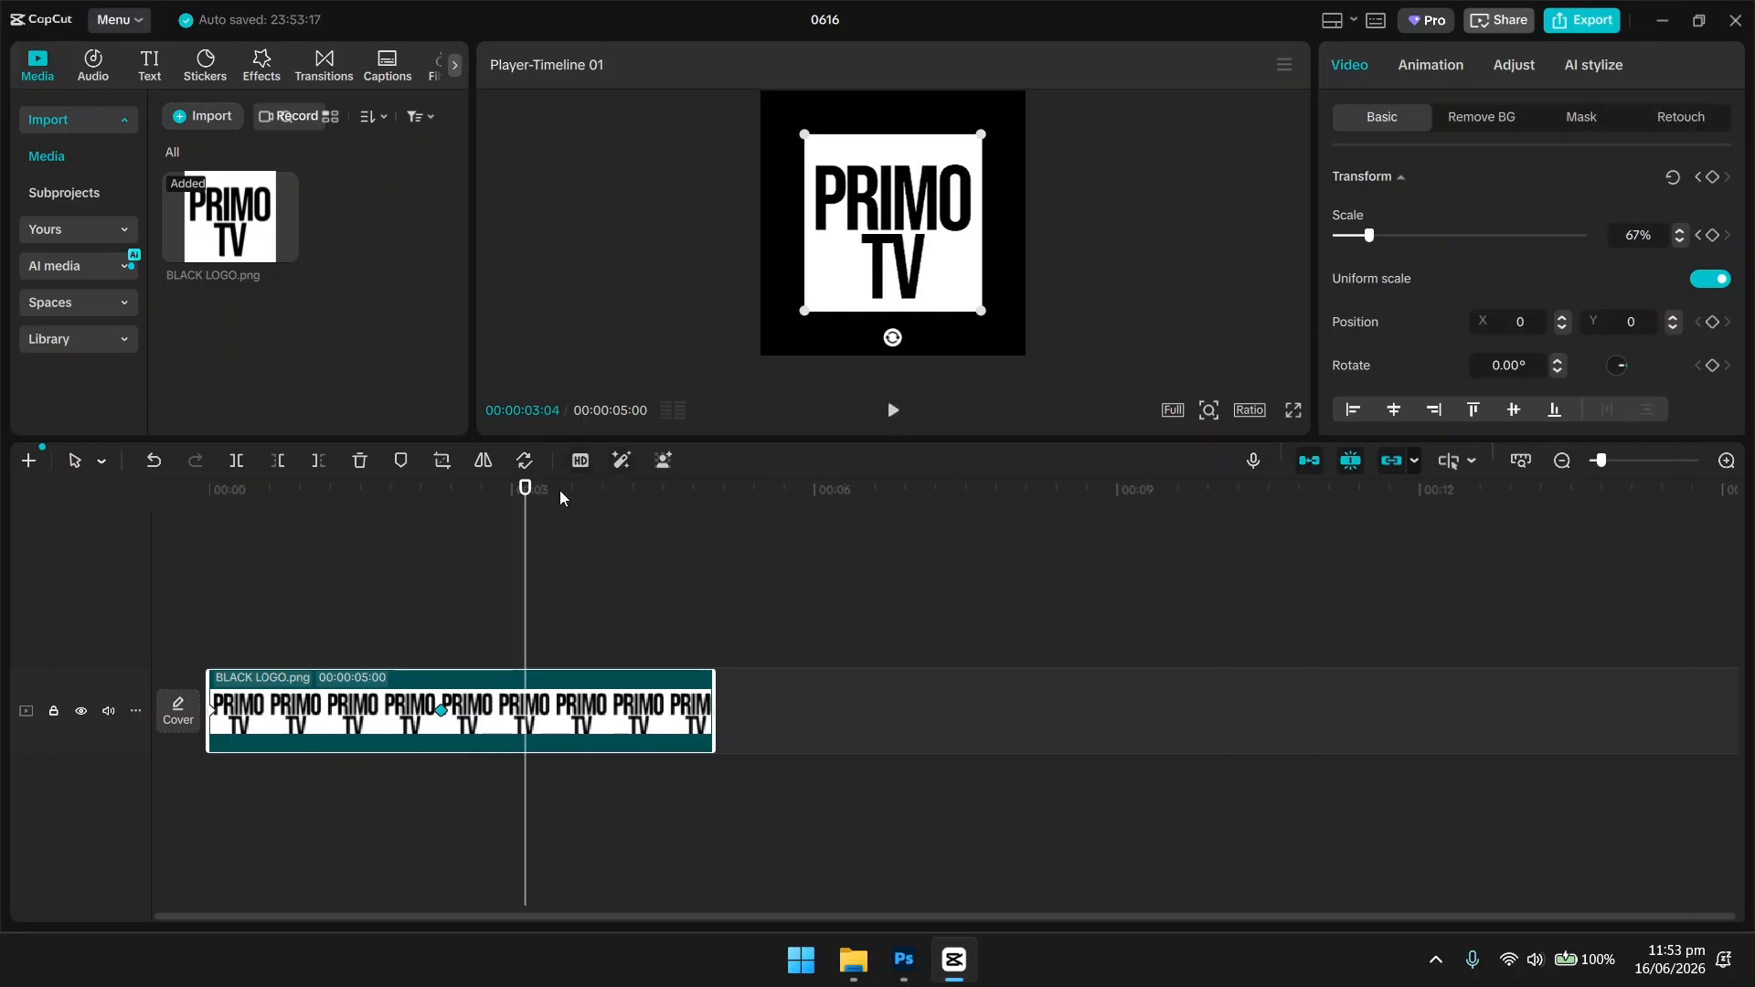
click(470, 519)
drag(375, 519, 113, 528)
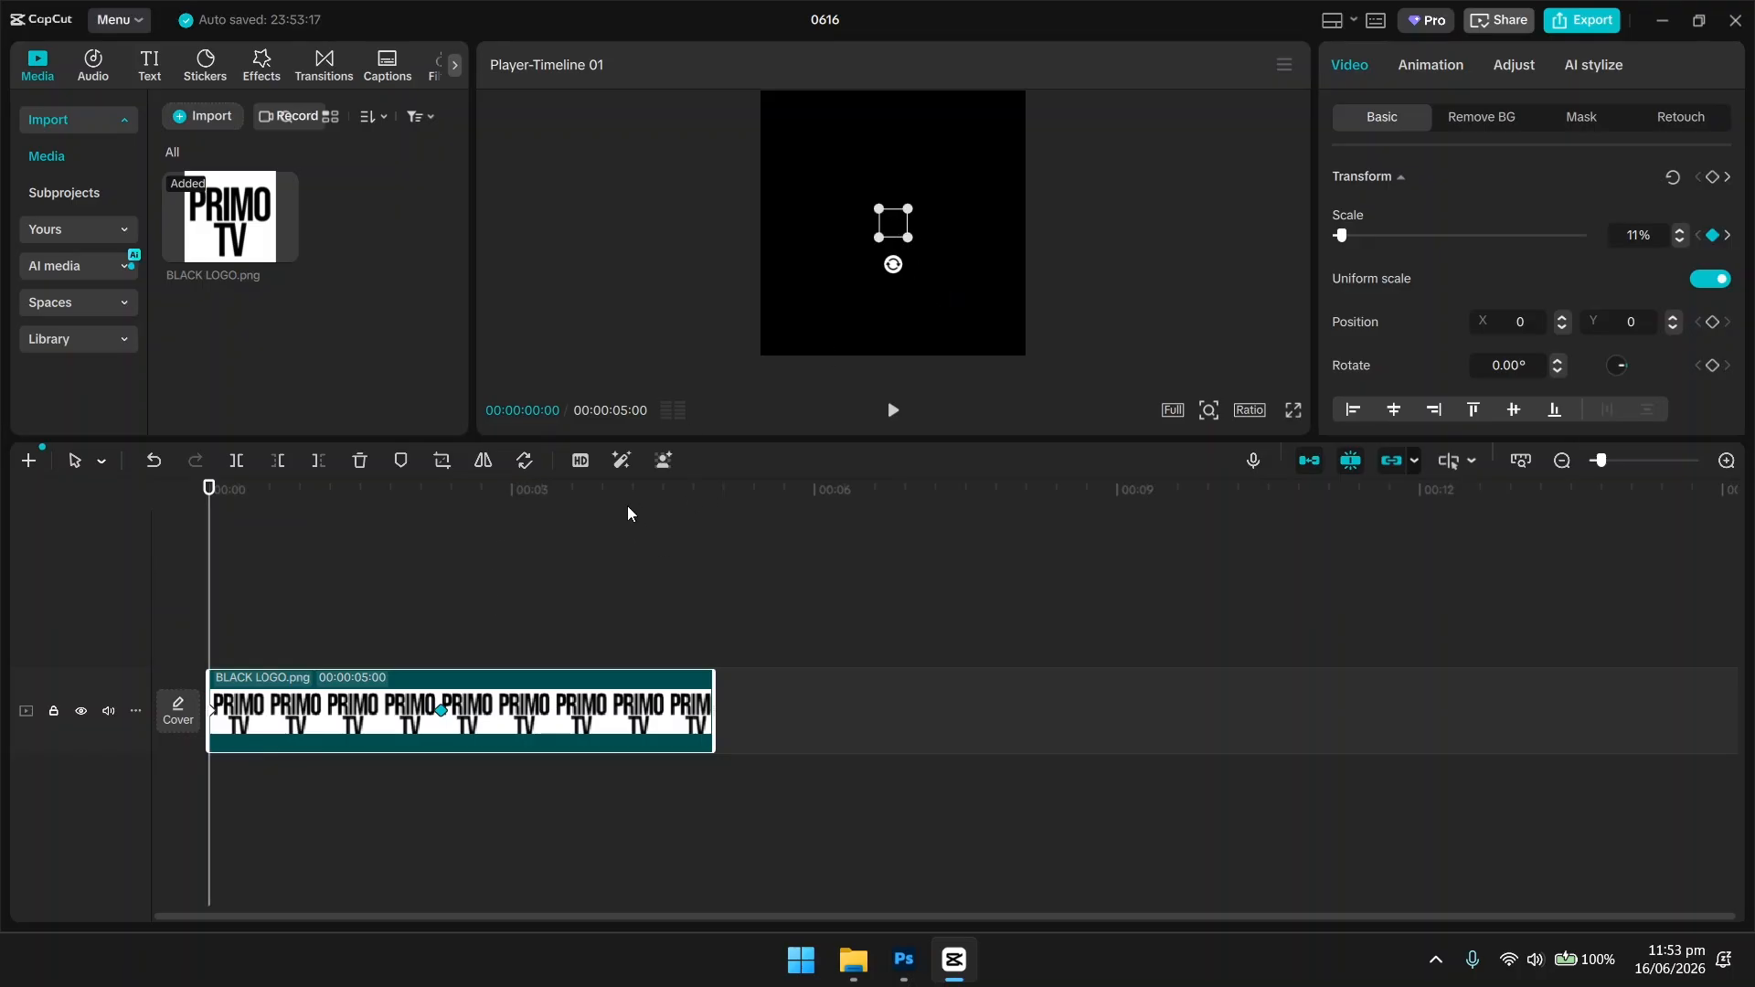
click(223, 523)
drag(223, 523, 381, 537)
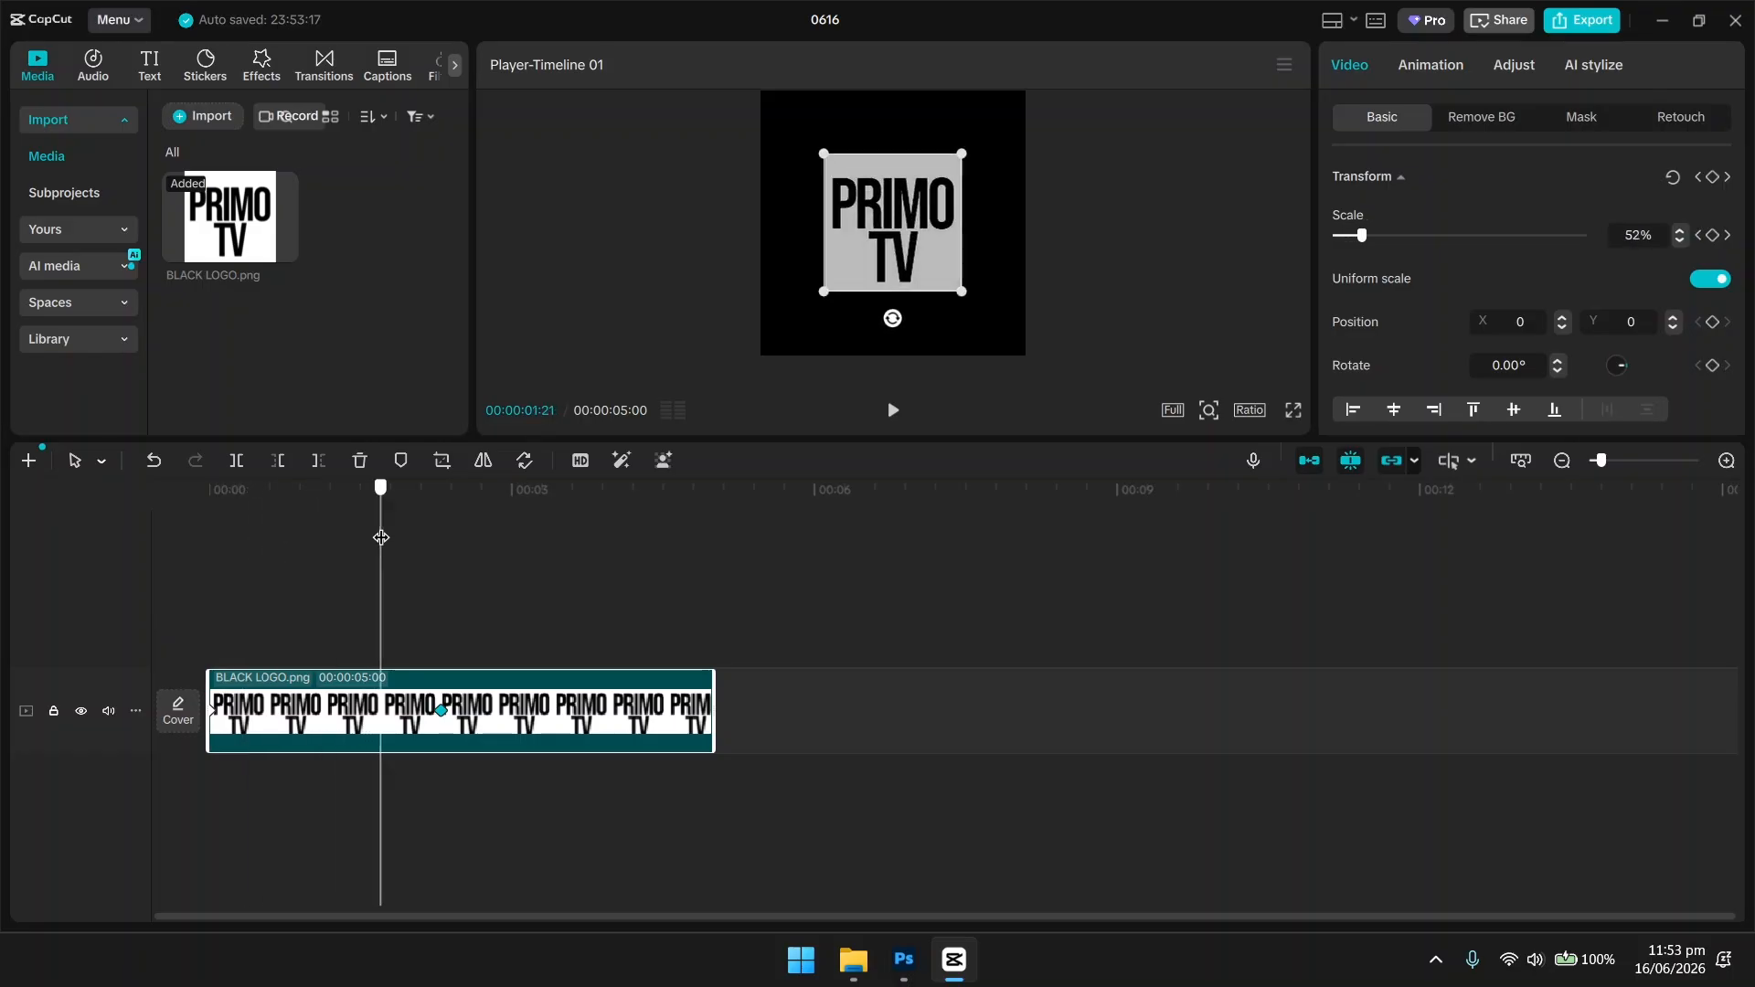
drag(381, 537, 440, 543)
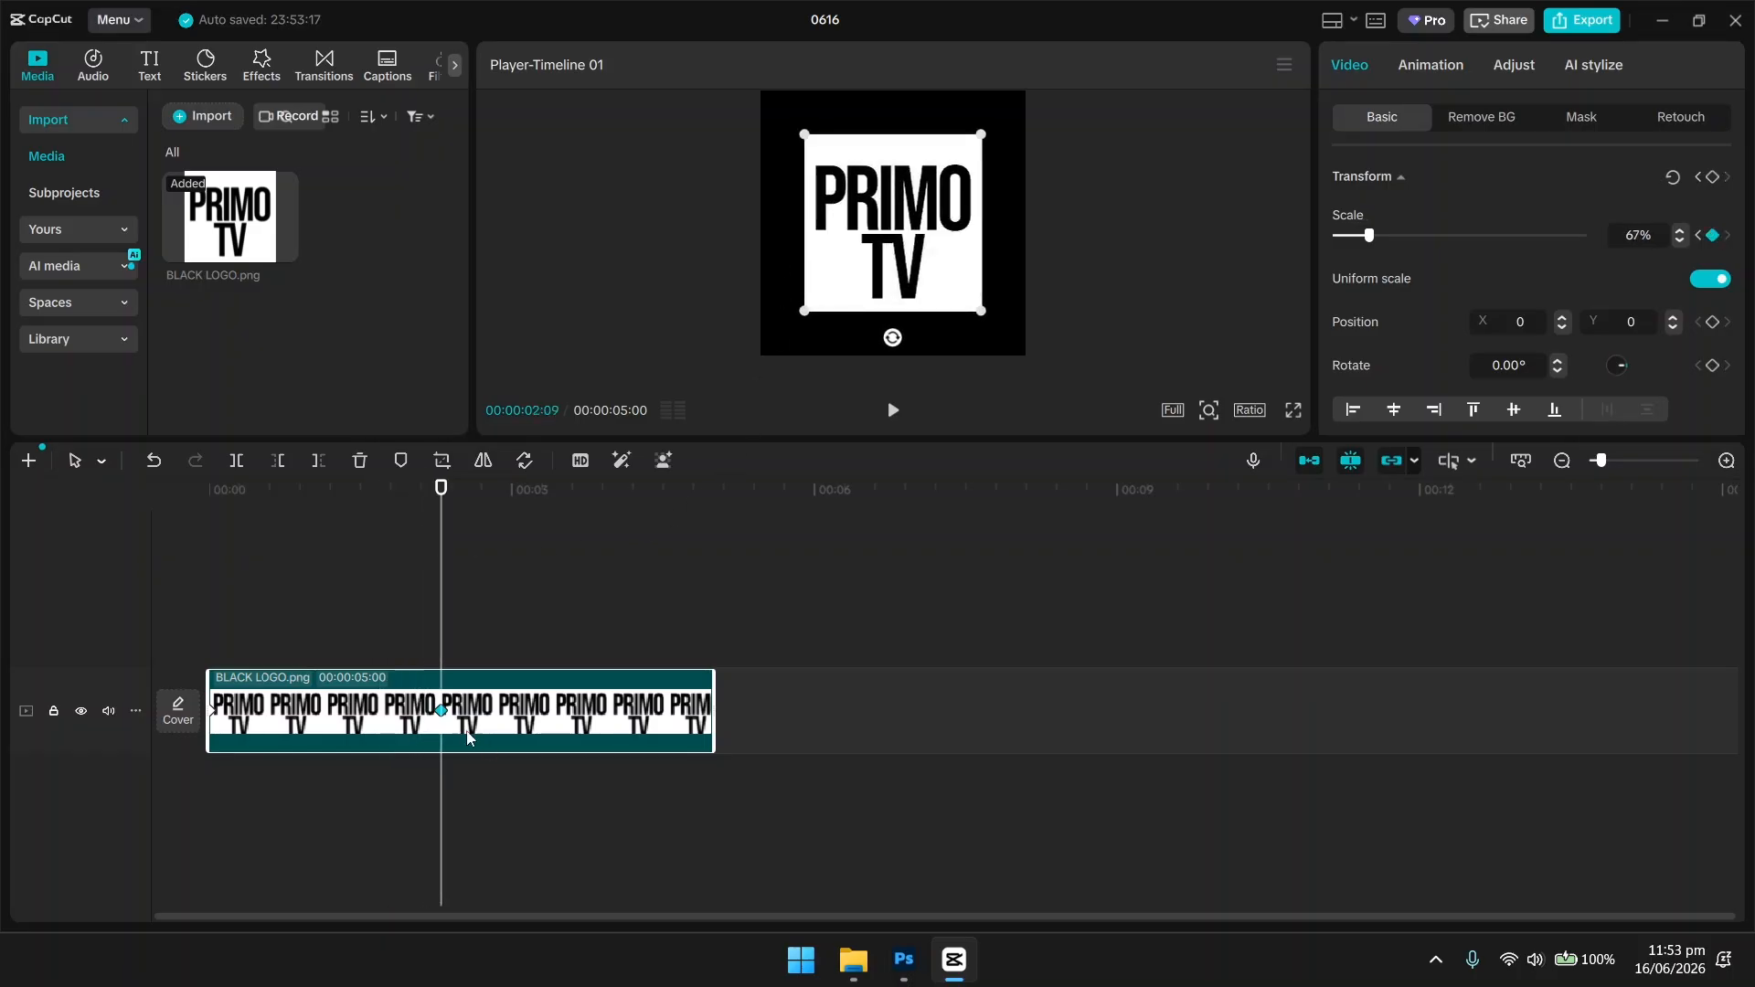